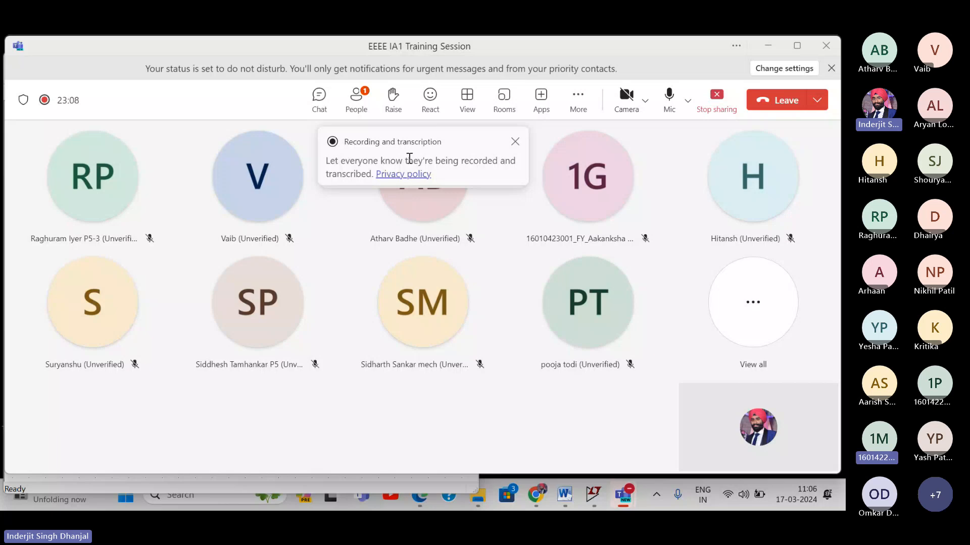
- Switch to the EEEE ISE Feb 2024 solution PDF in Edge and restore its window beside LTspice
click(515, 143)
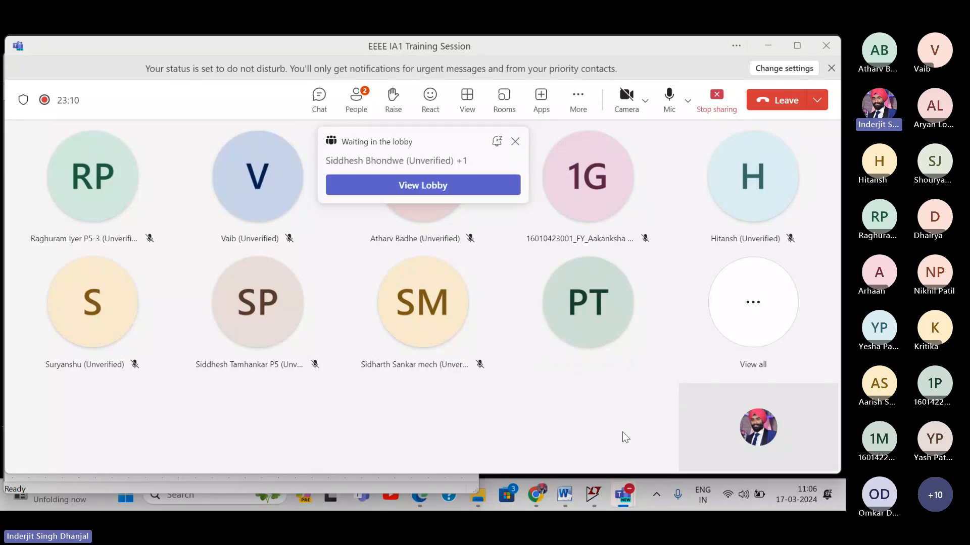
click(595, 492)
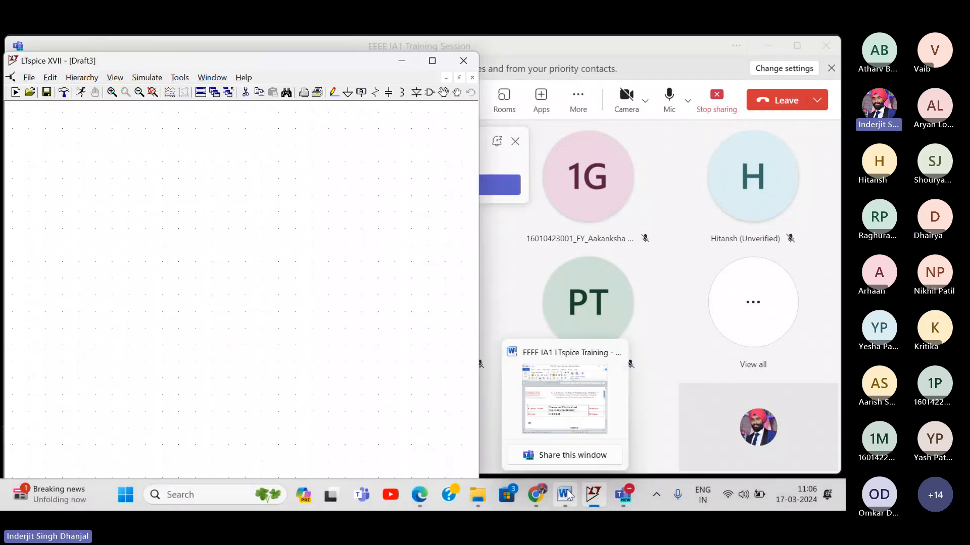
click(419, 497)
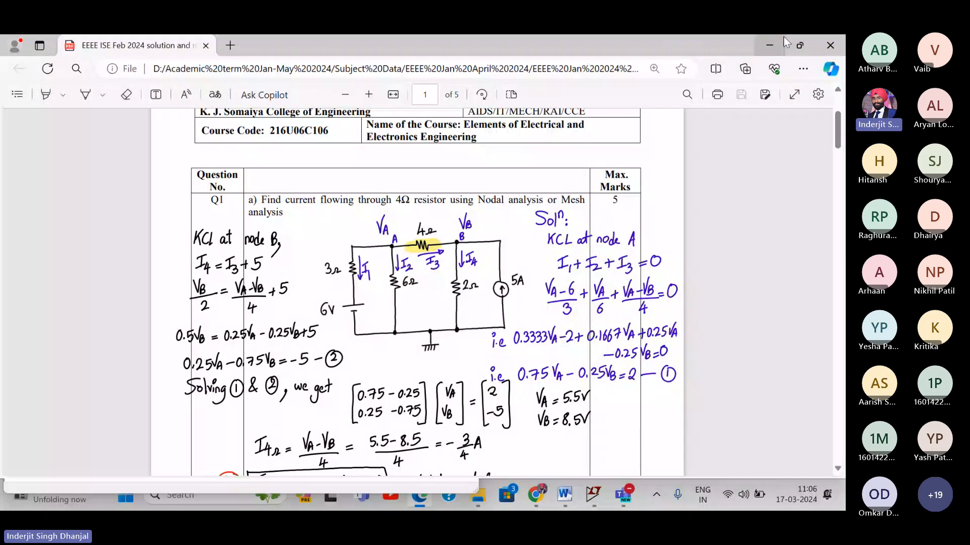
double_click(784, 36)
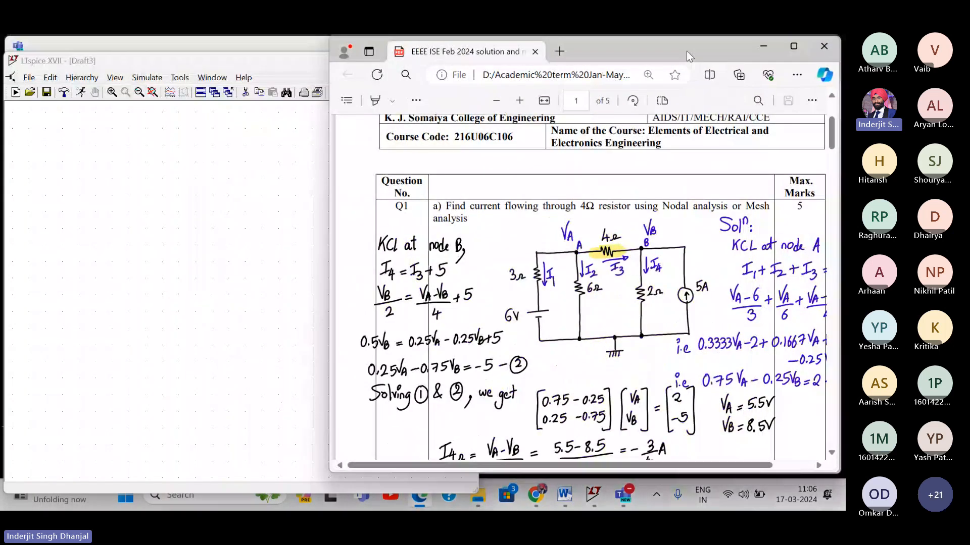
drag(686, 51, 692, 51)
- Bring the Q1 circuit and its nodal-analysis solution into view and narrow the PDF window to uncover more of the schematic
scroll(535, 271, down, 2)
scroll(536, 275, up, 3)
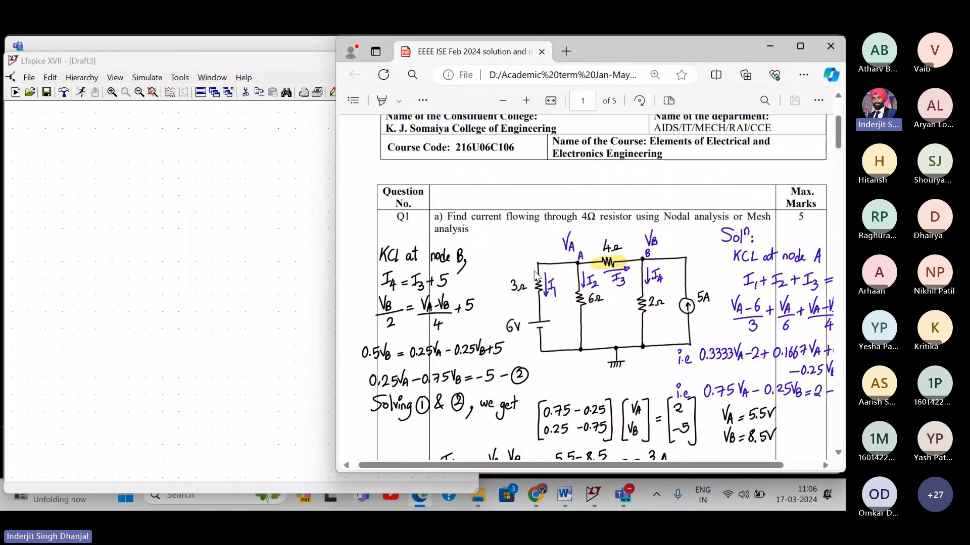
scroll(534, 273, up, 2)
scroll(536, 274, down, 3)
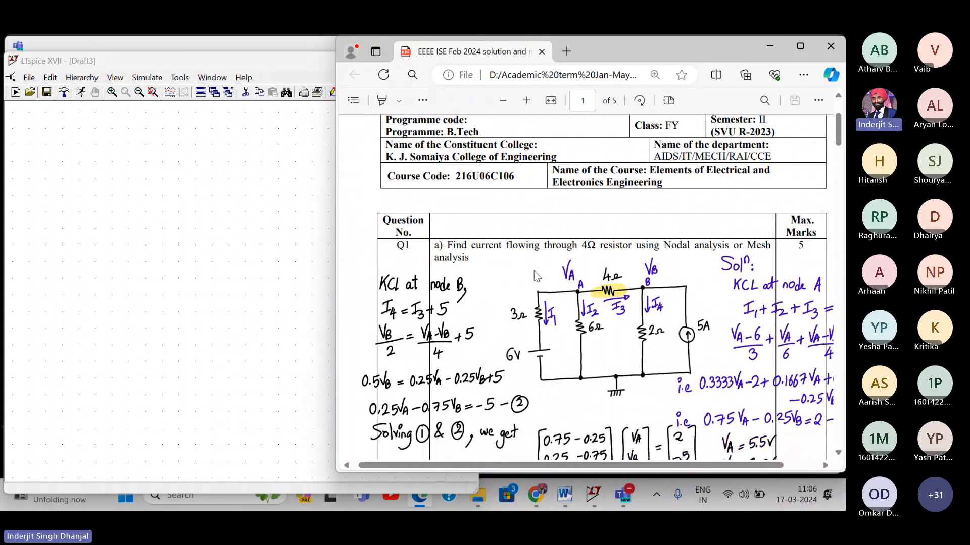
scroll(536, 276, down, 1)
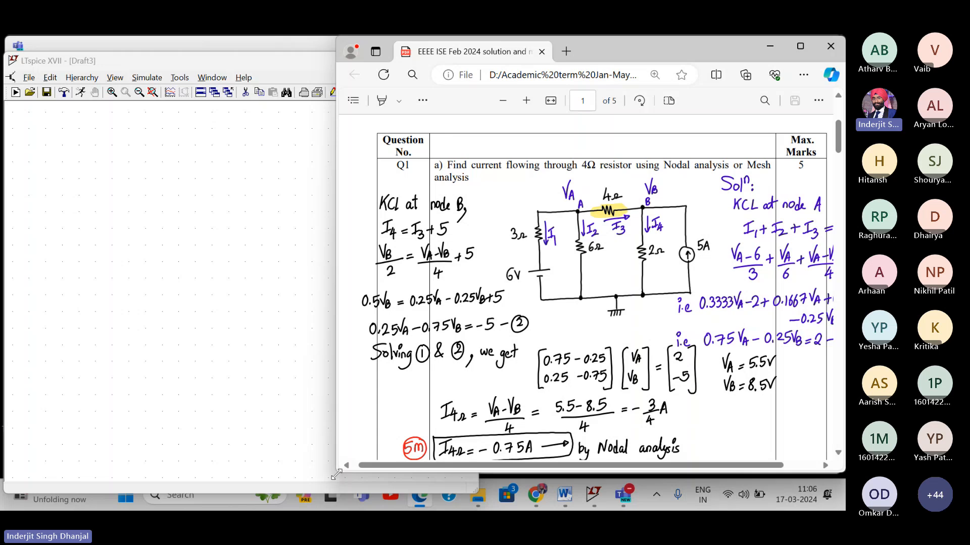
drag(339, 472, 386, 478)
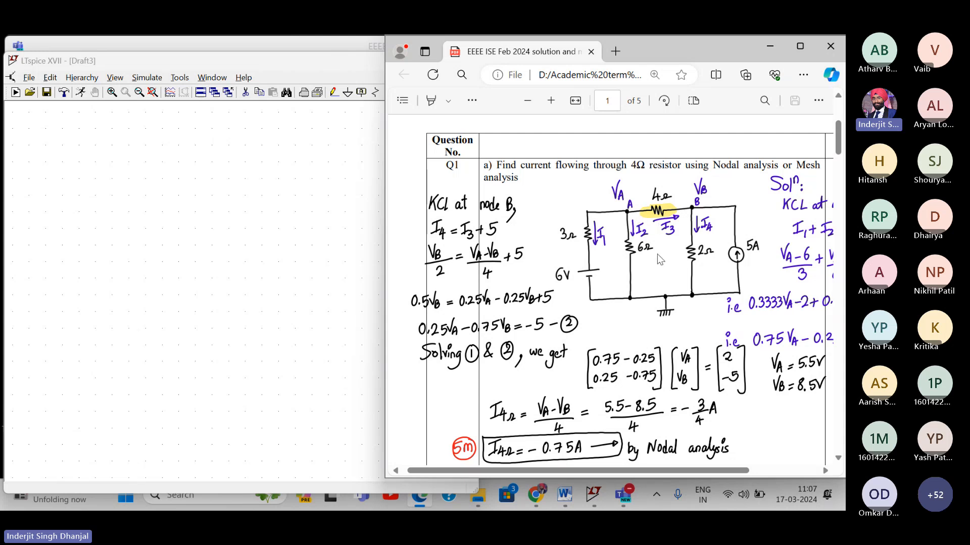
scroll(657, 254, down, 1)
scroll(657, 253, up, 1)
- Switch to the LTspice schematic and open the Control Panel's drafting options
click(317, 76)
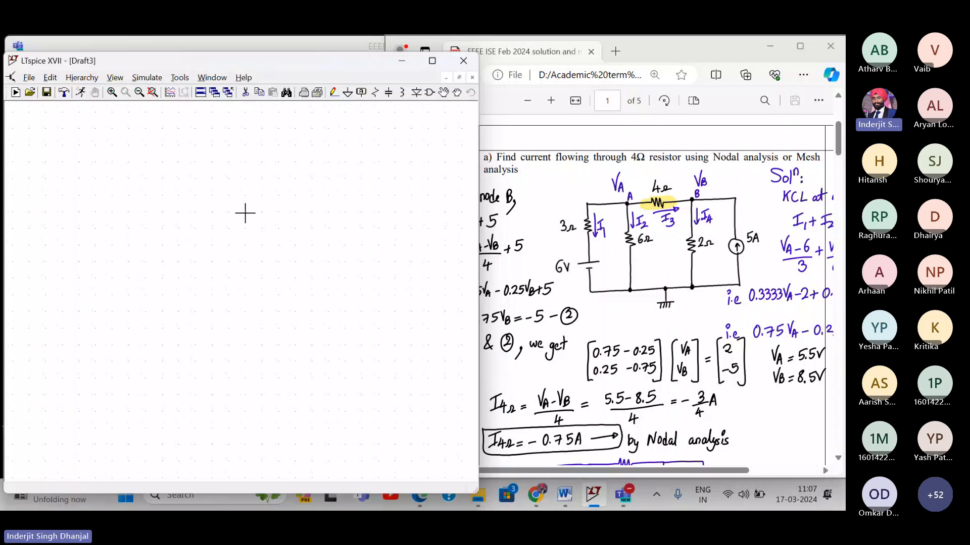
click(179, 78)
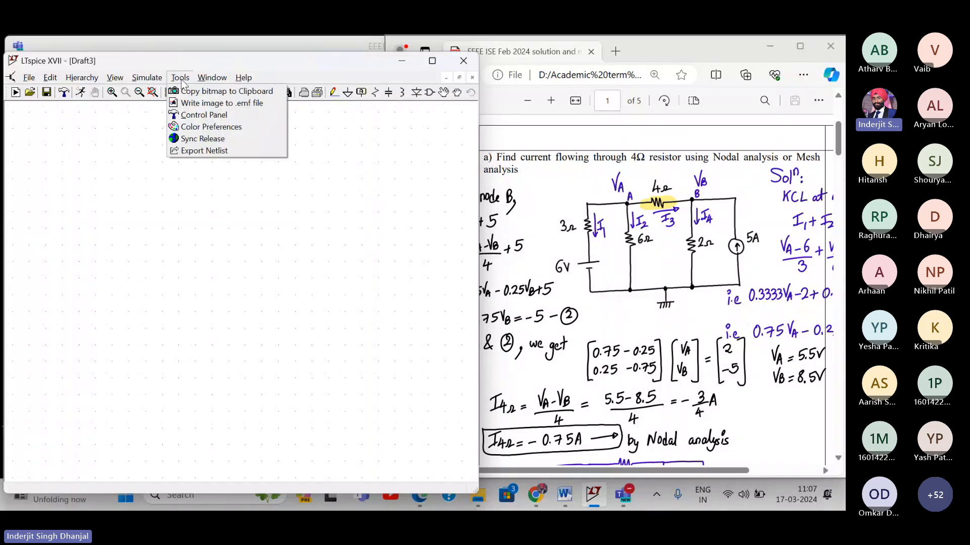
click(213, 120)
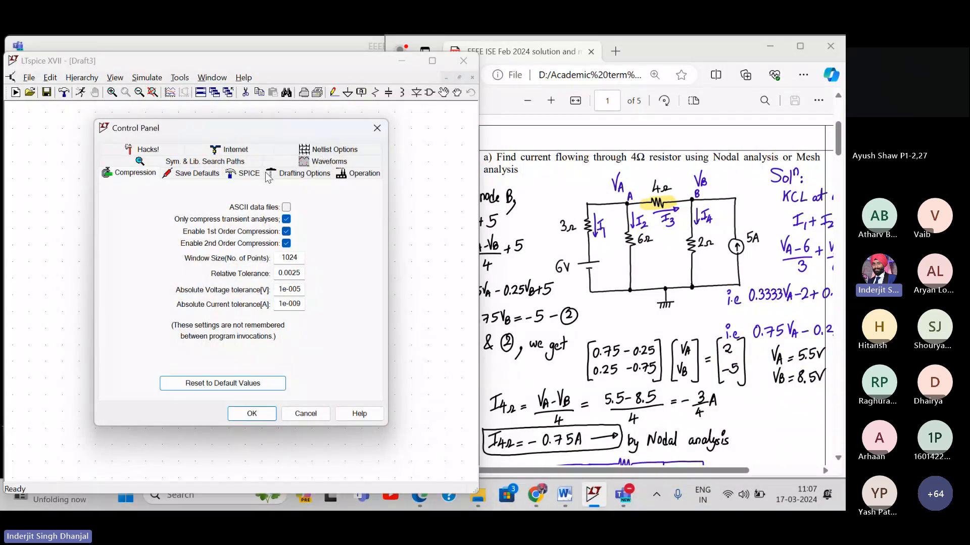
click(297, 174)
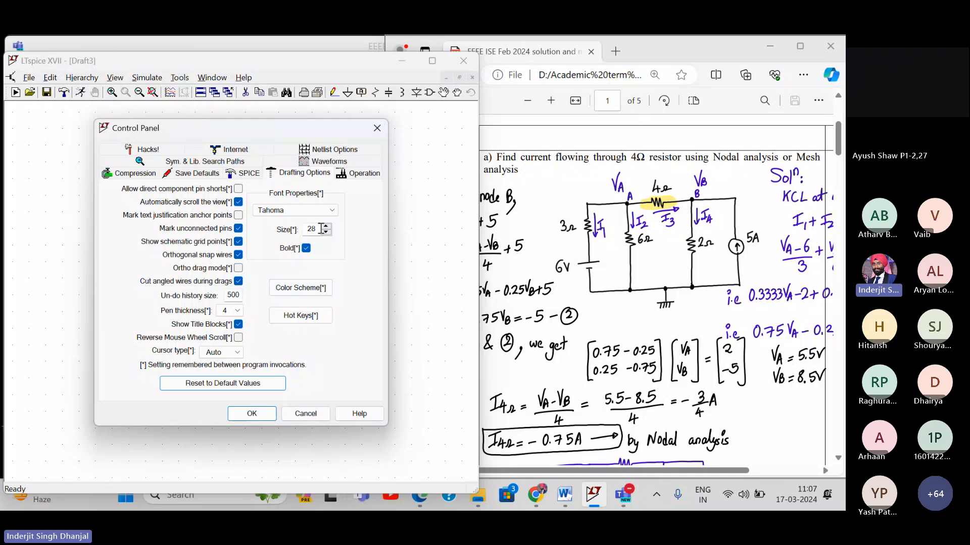
- Inspect the schematic background's color mix in the color scheme settings and accept it
click(305, 291)
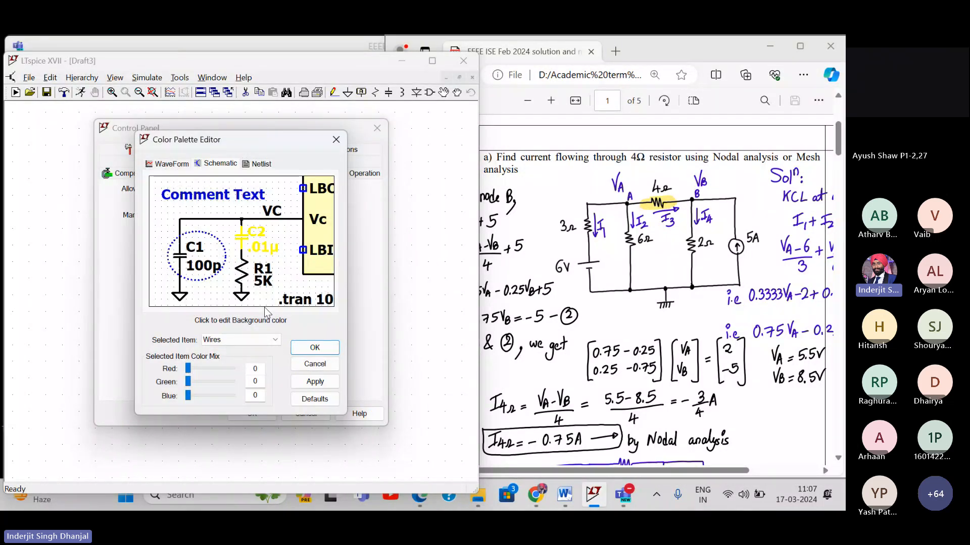
click(276, 343)
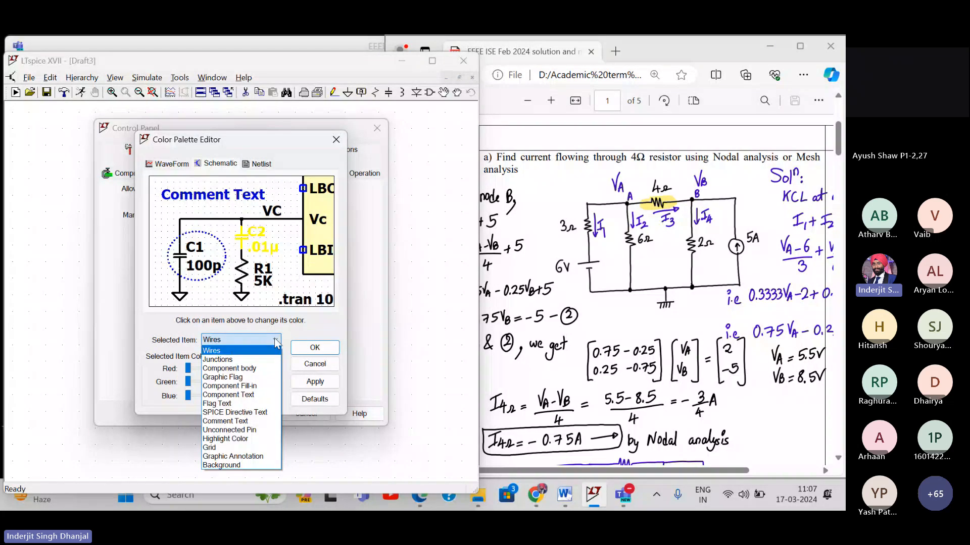
click(222, 465)
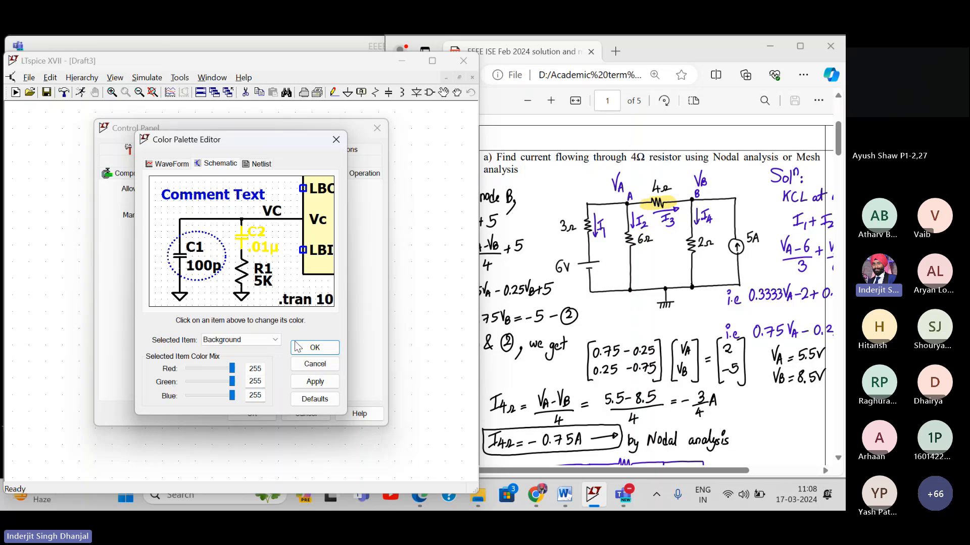
click(313, 349)
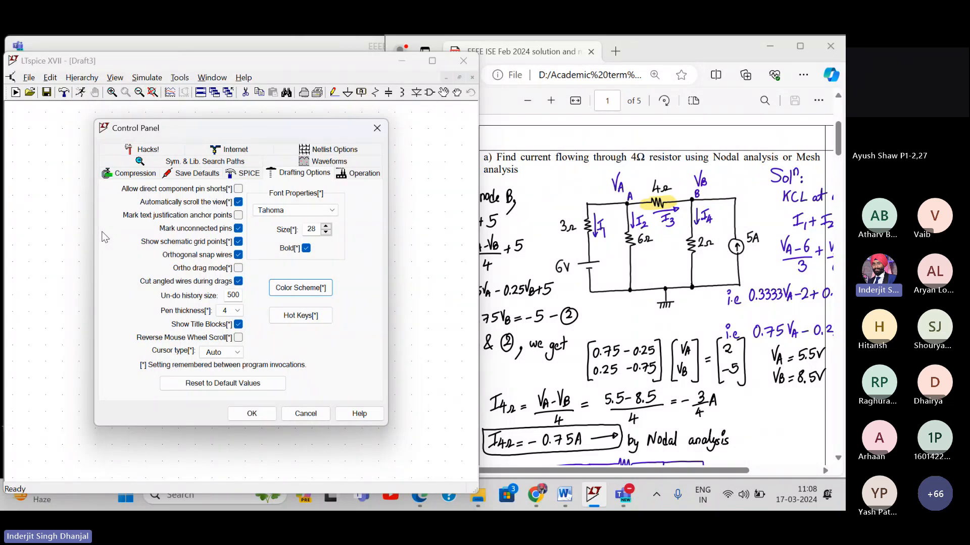
- Reopen the color scheme settings, check the color mix for wires, and accept it
click(272, 289)
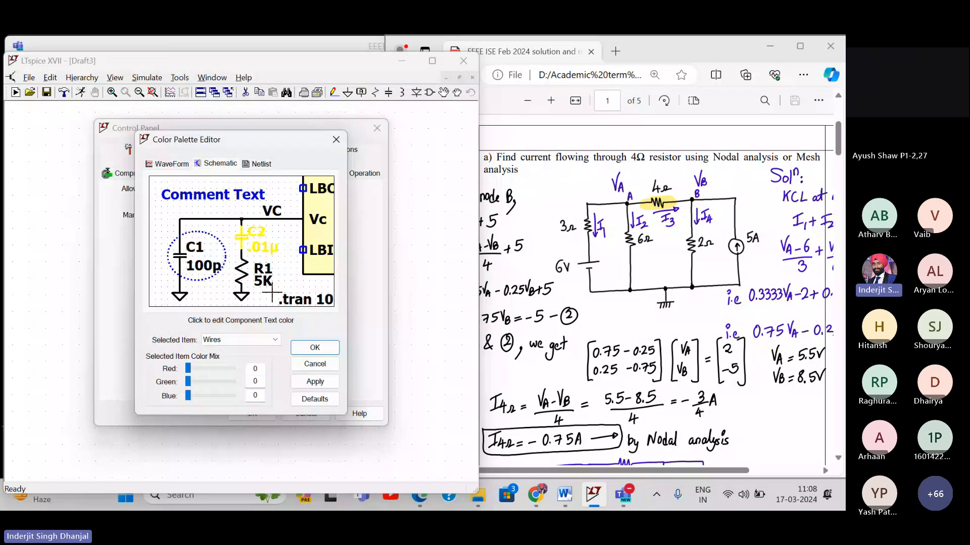
click(248, 341)
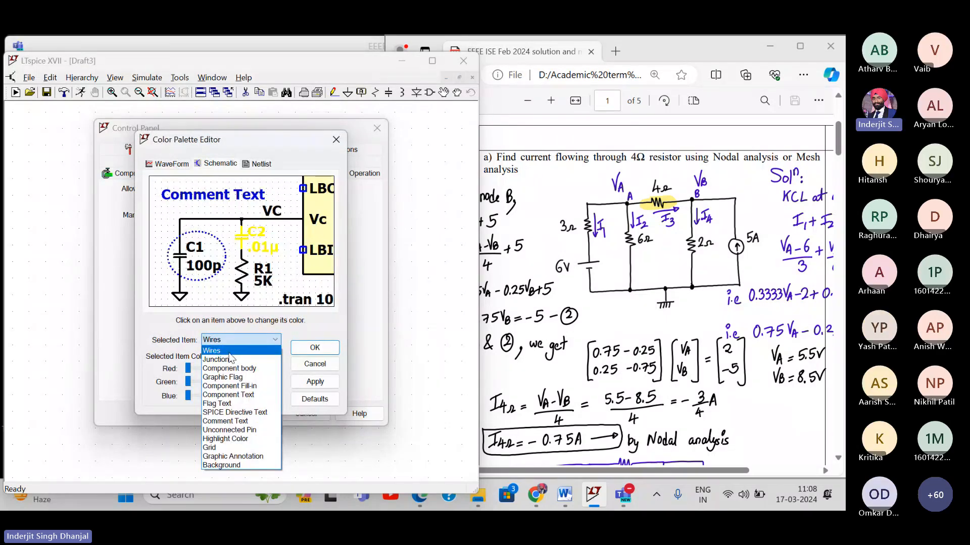
click(229, 354)
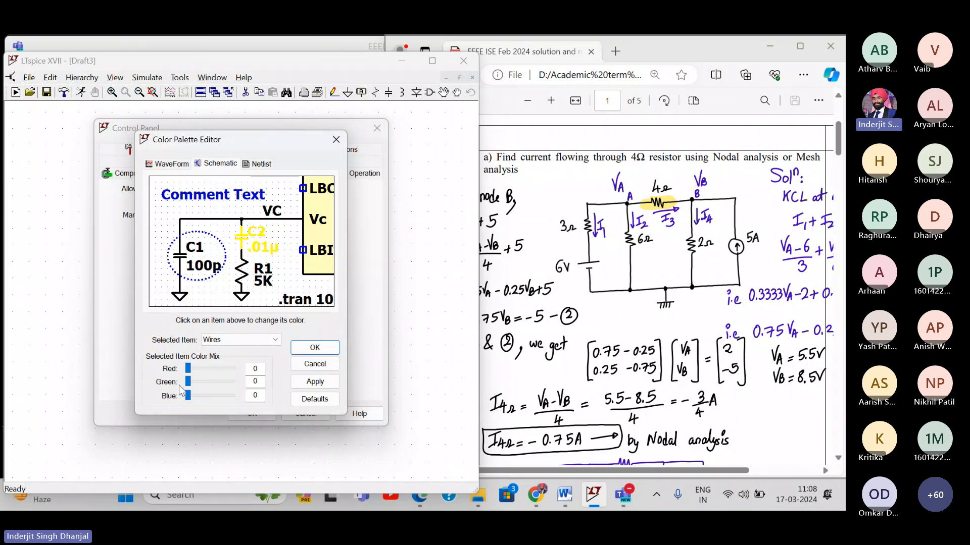
click(314, 348)
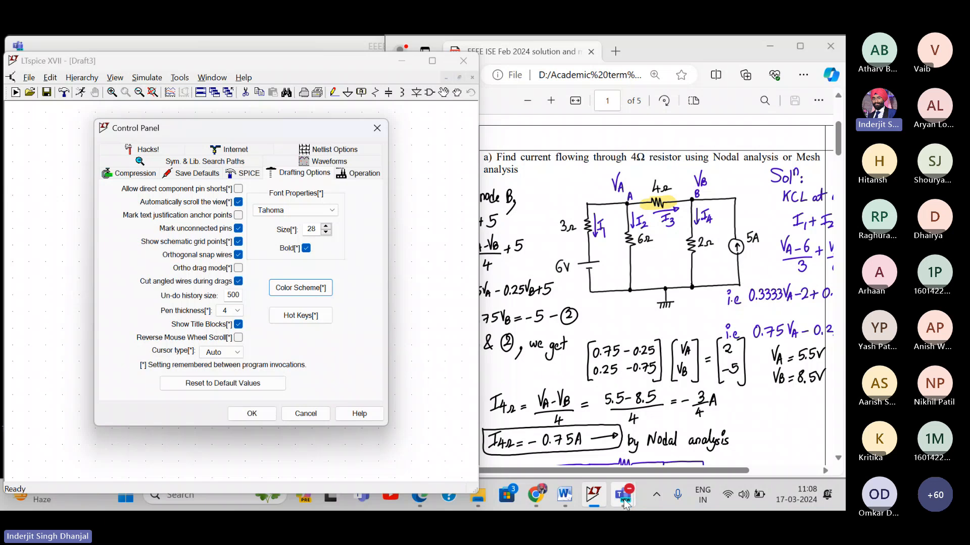
- Switch to the Teams meeting, admit the participants waiting in the lobby, and minimize the meeting window
mouse_move(625, 502)
click(621, 430)
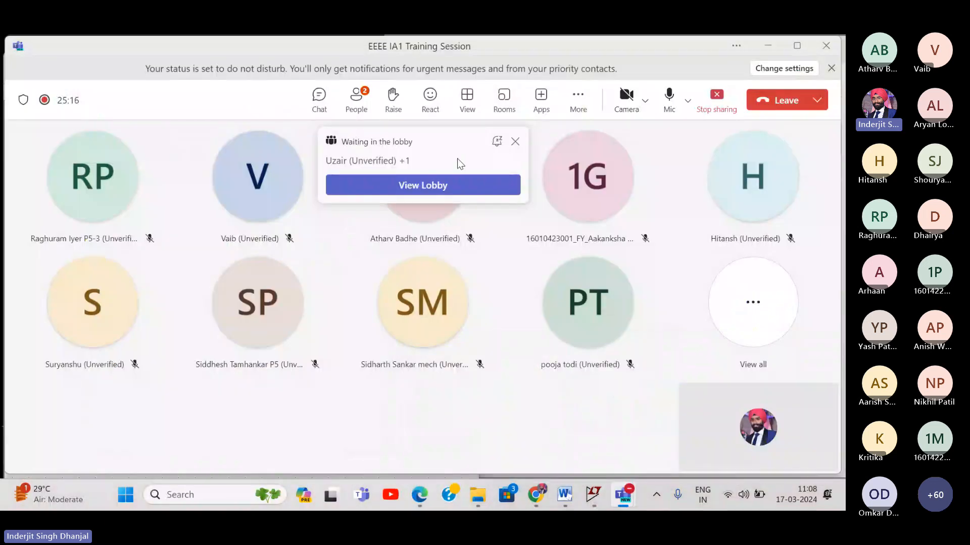
click(429, 186)
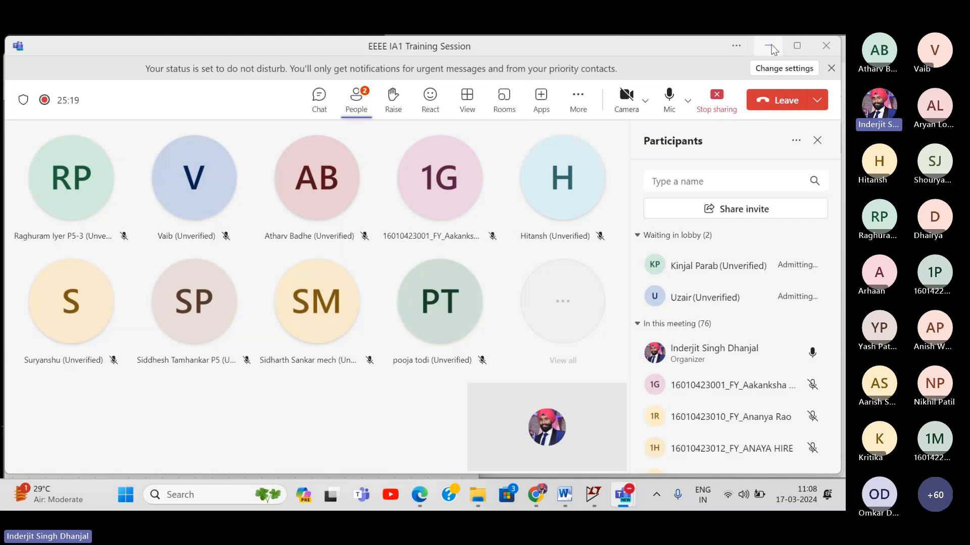
click(767, 45)
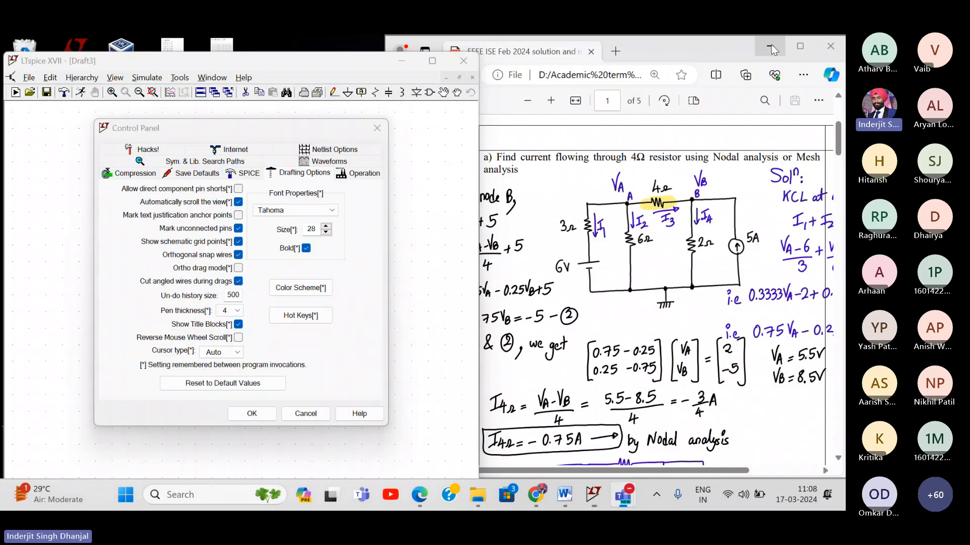
- Close and reopen the LTspice Control Panel at the drafting options, and look through the available pen thicknesses
click(376, 127)
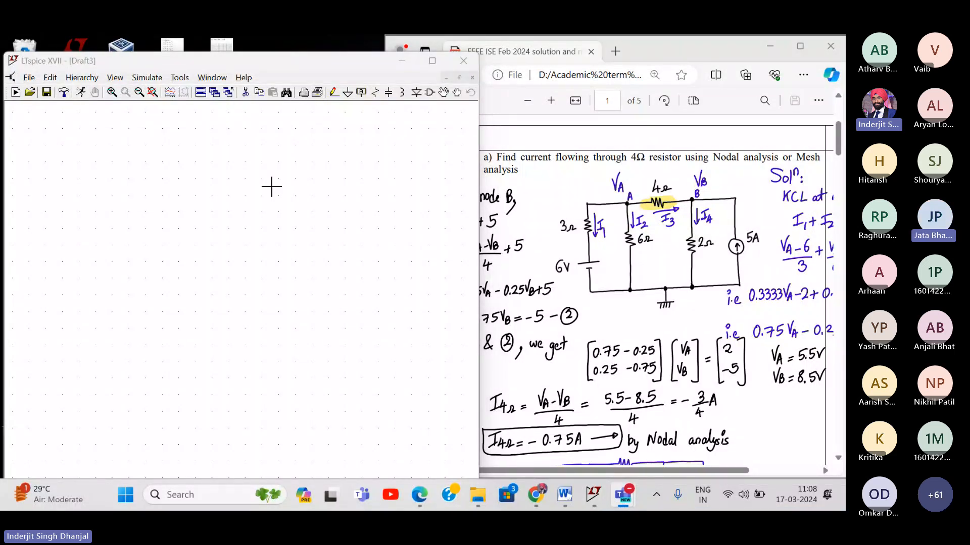
click(179, 78)
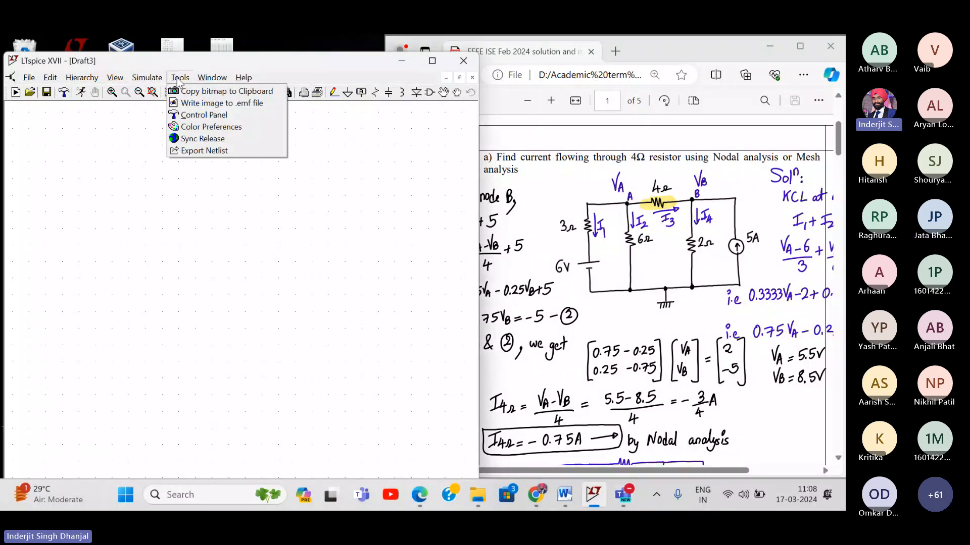
click(216, 116)
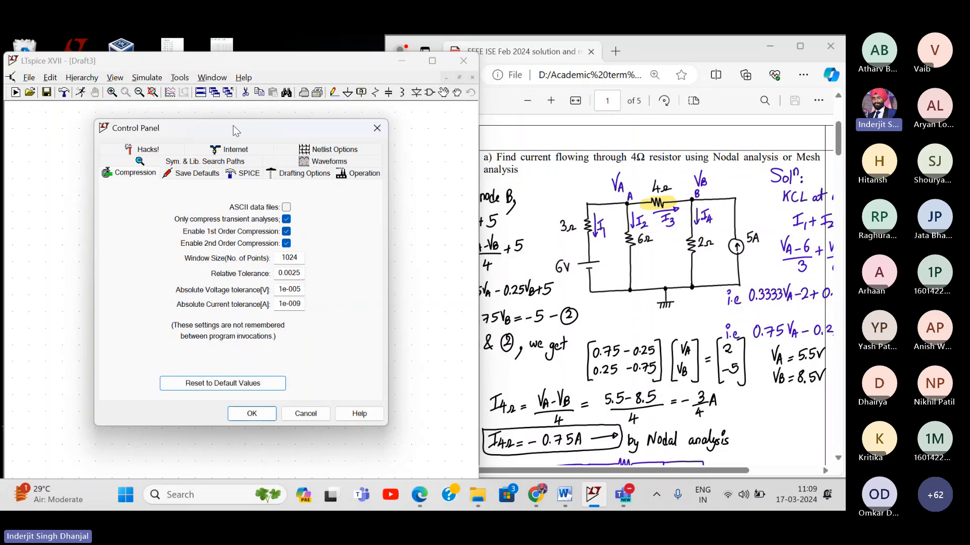
click(292, 172)
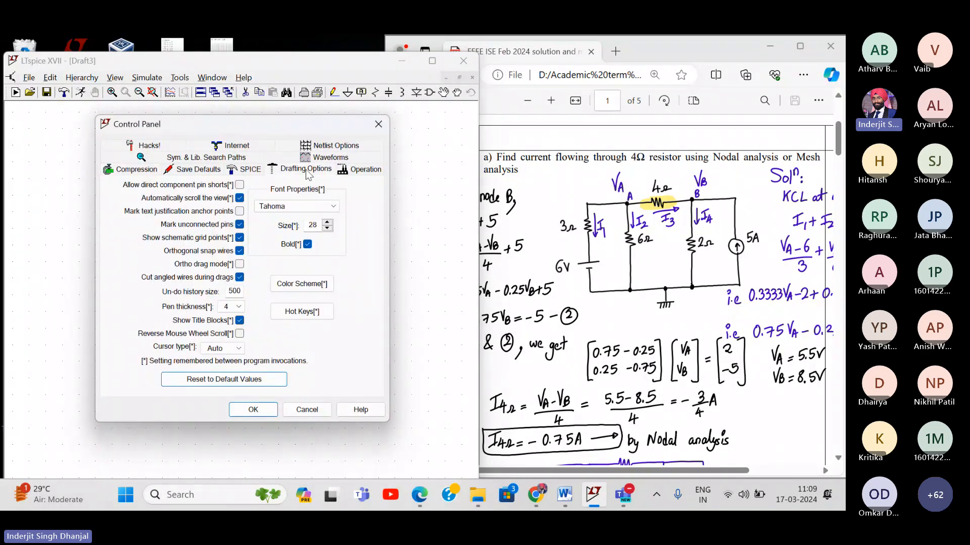
click(239, 308)
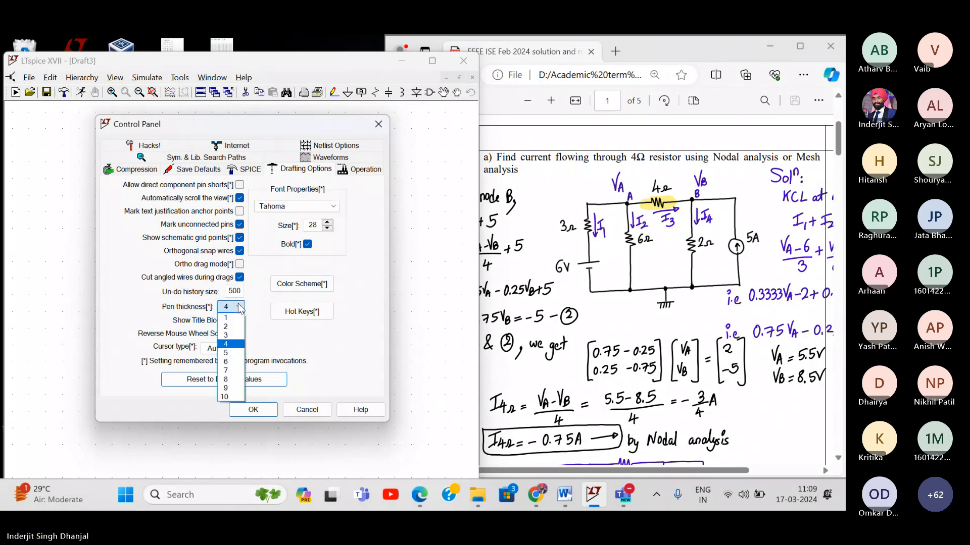
click(239, 308)
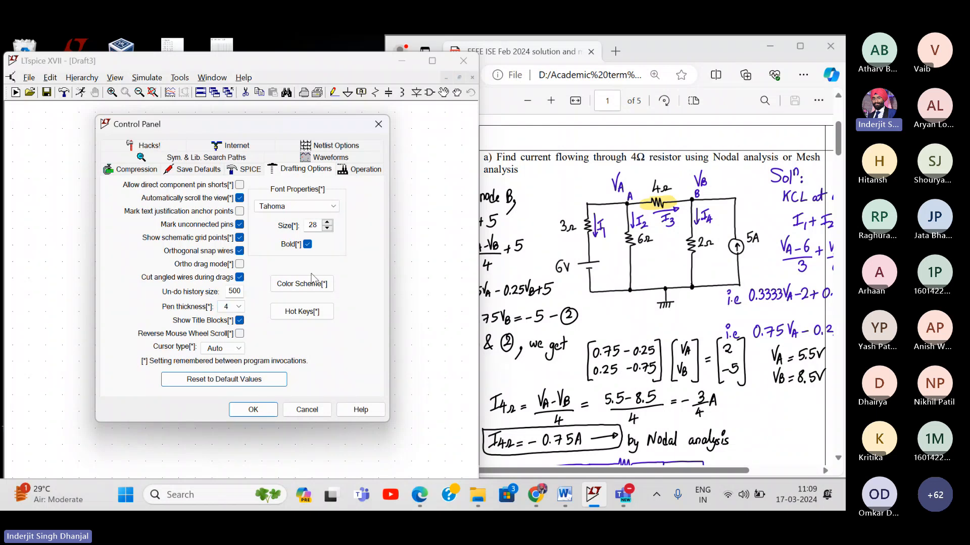
- Review the schematic color mixes for Background and for Wires, and accept the color scheme
click(312, 293)
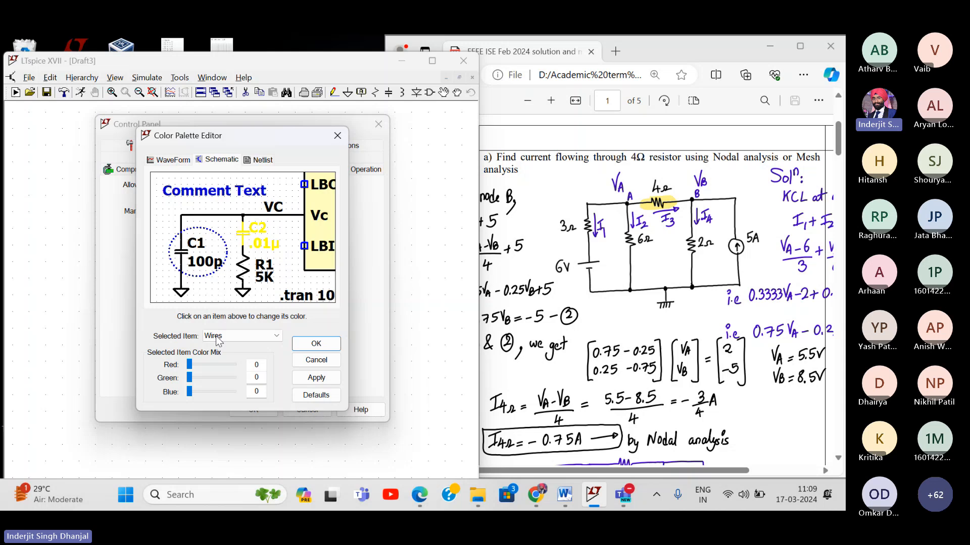
click(253, 339)
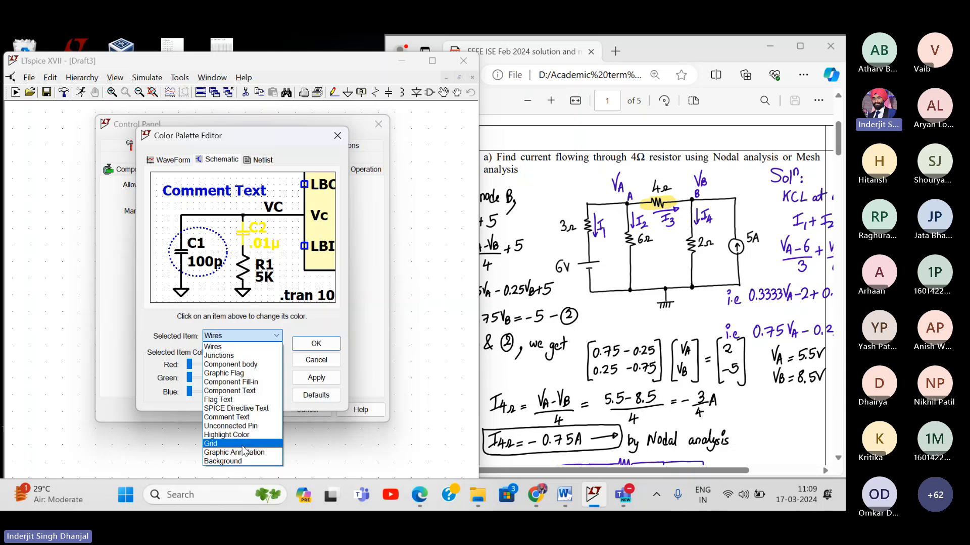
click(242, 461)
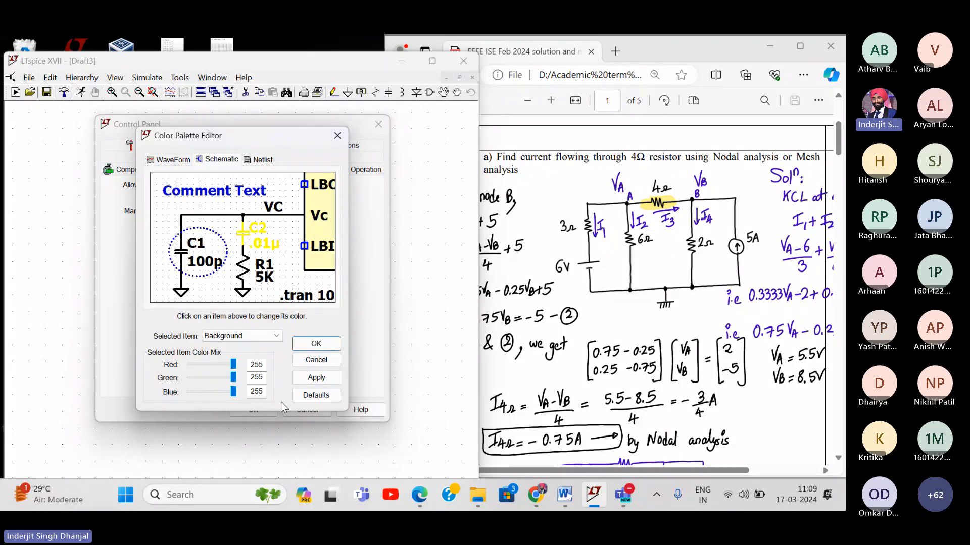
click(258, 336)
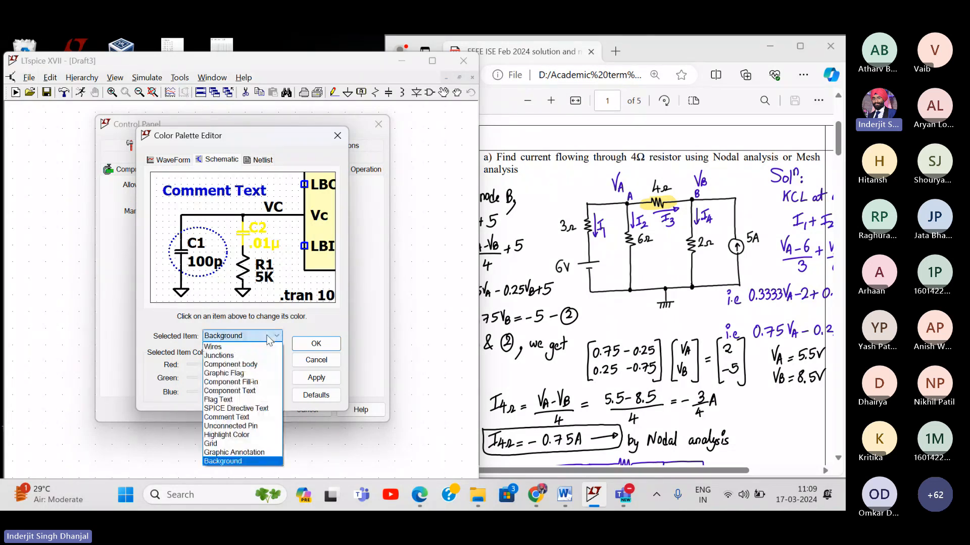
click(249, 348)
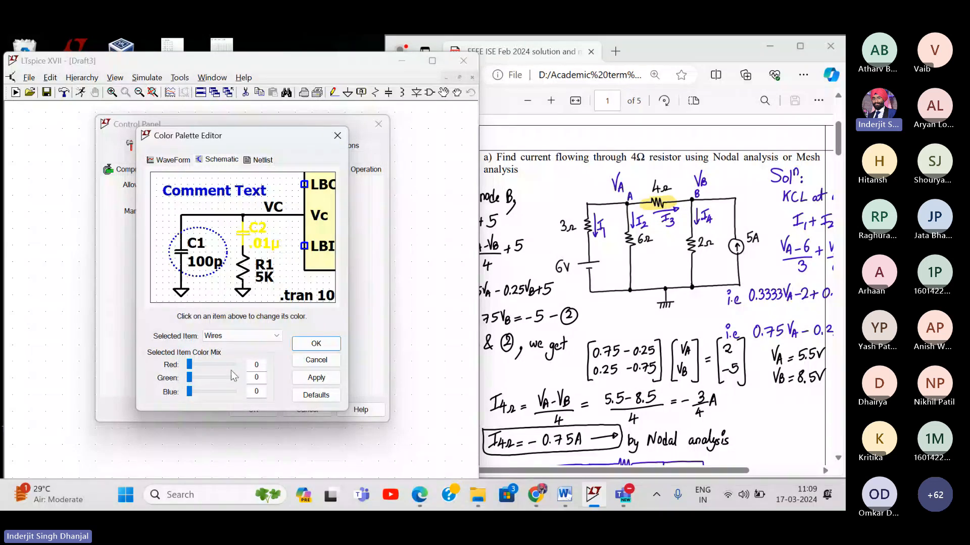
click(317, 344)
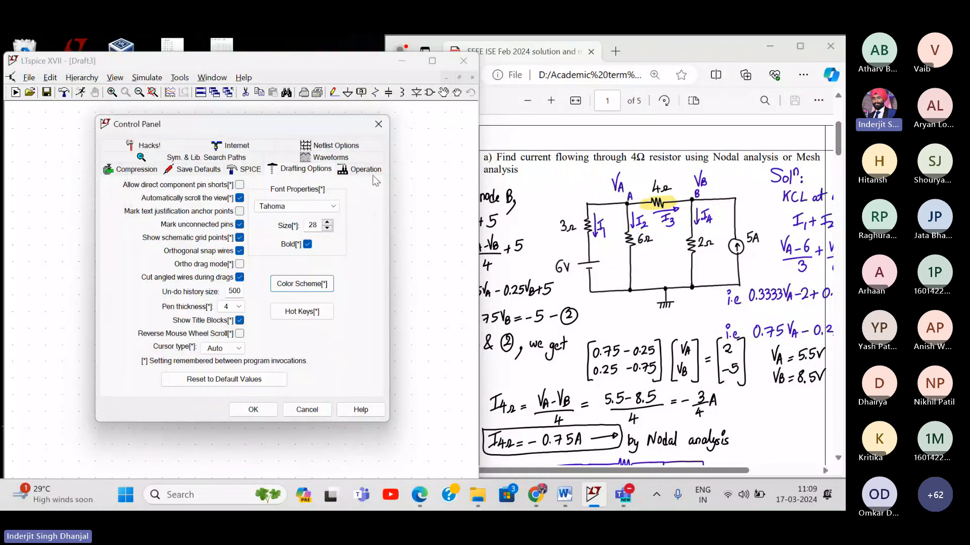
- Close the Control Panel and shift the LTspice window slightly so more of the solution PDF shows
click(379, 126)
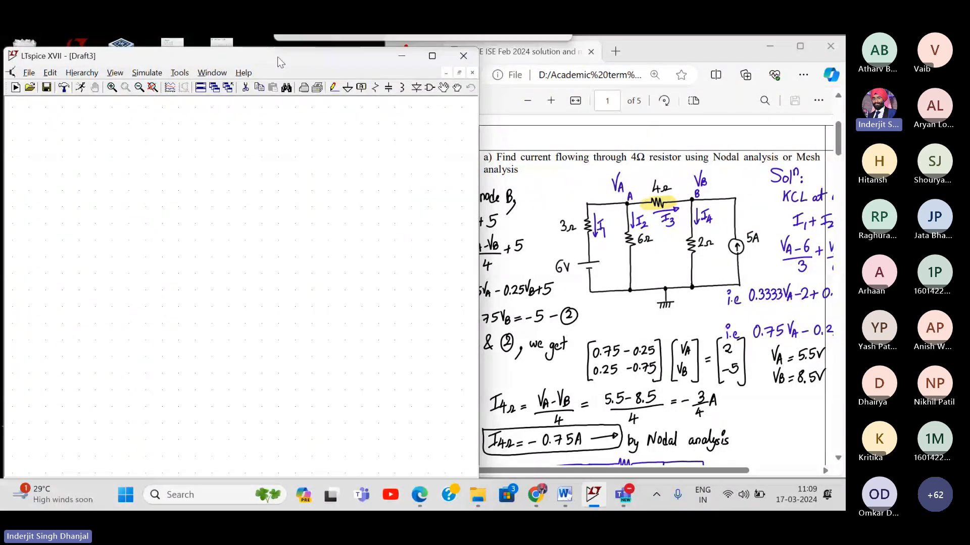
drag(278, 61, 272, 62)
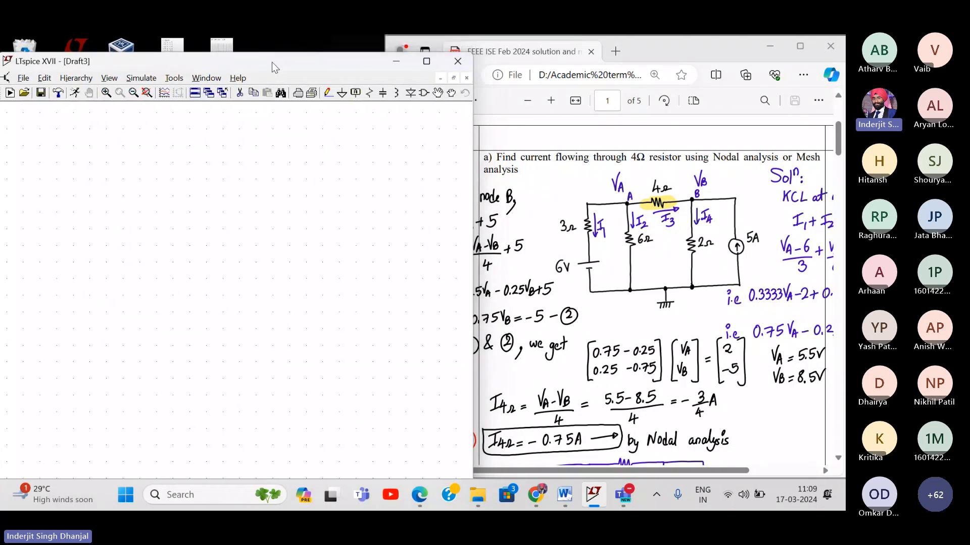
- Hide the schematic grid and turn it back on
right_click(154, 170)
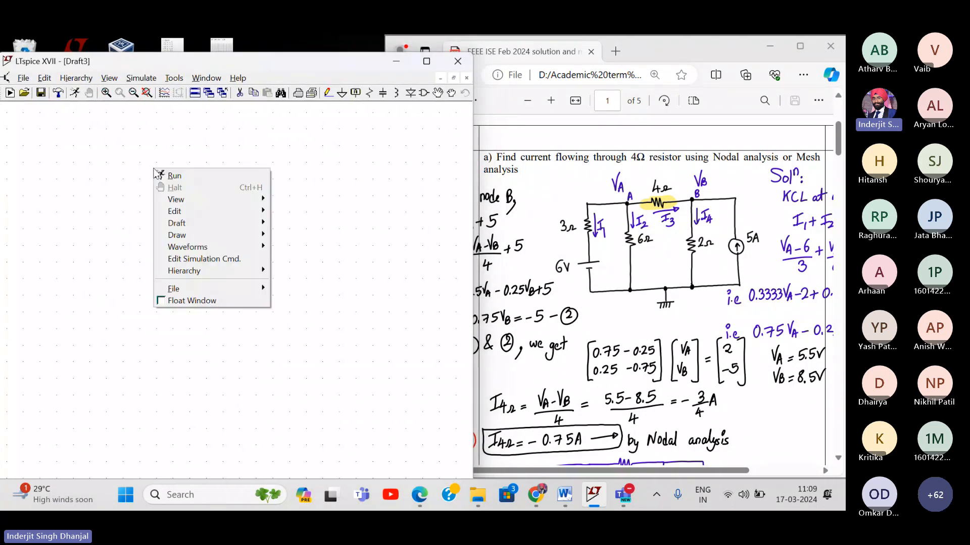
mouse_move(182, 199)
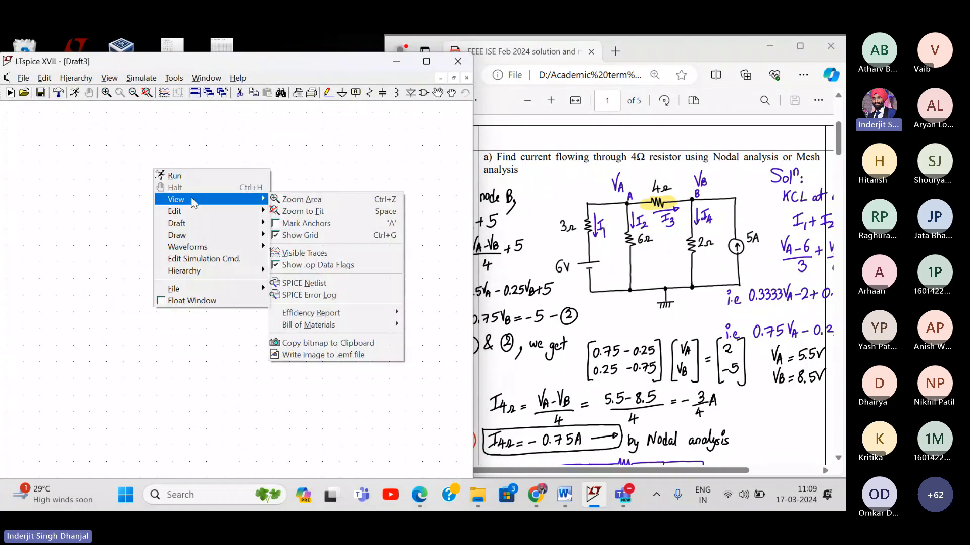
click(314, 238)
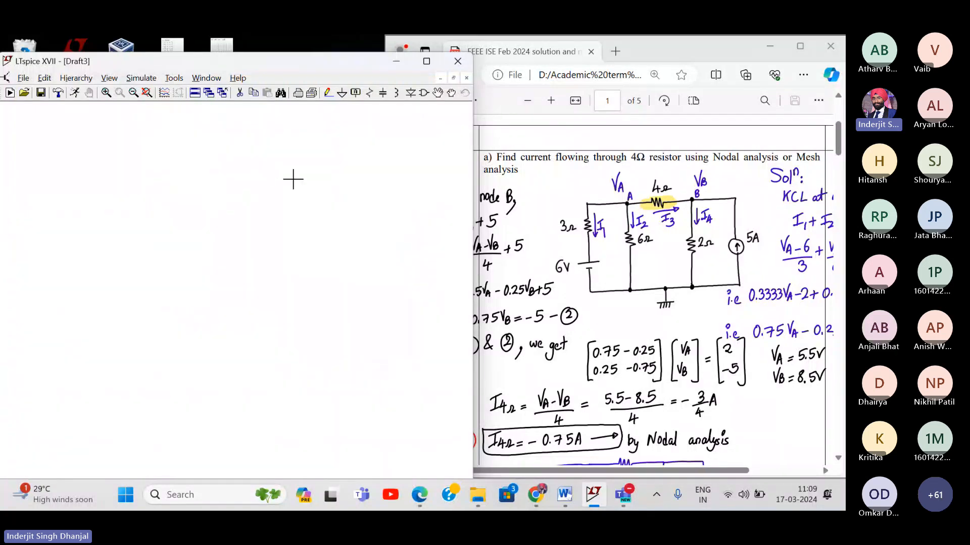
right_click(153, 127)
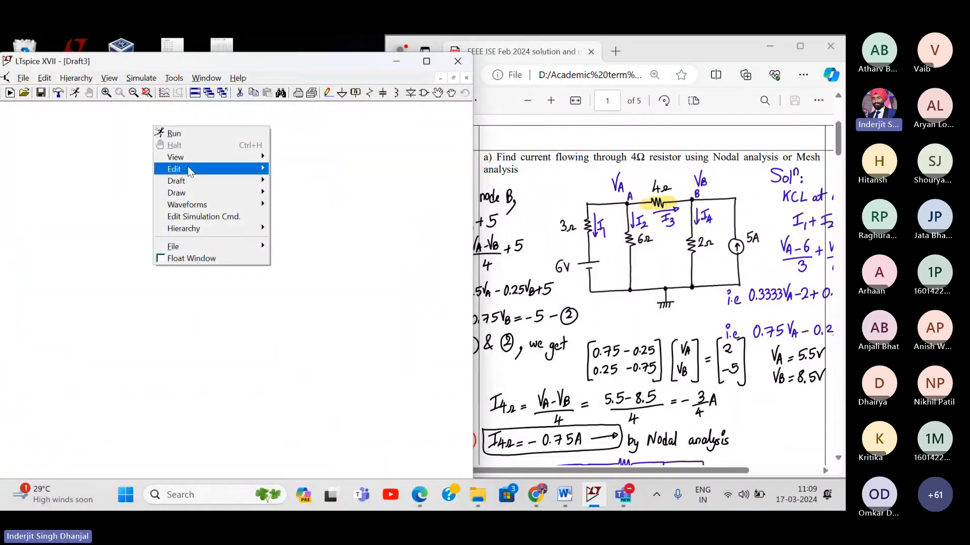
mouse_move(204, 158)
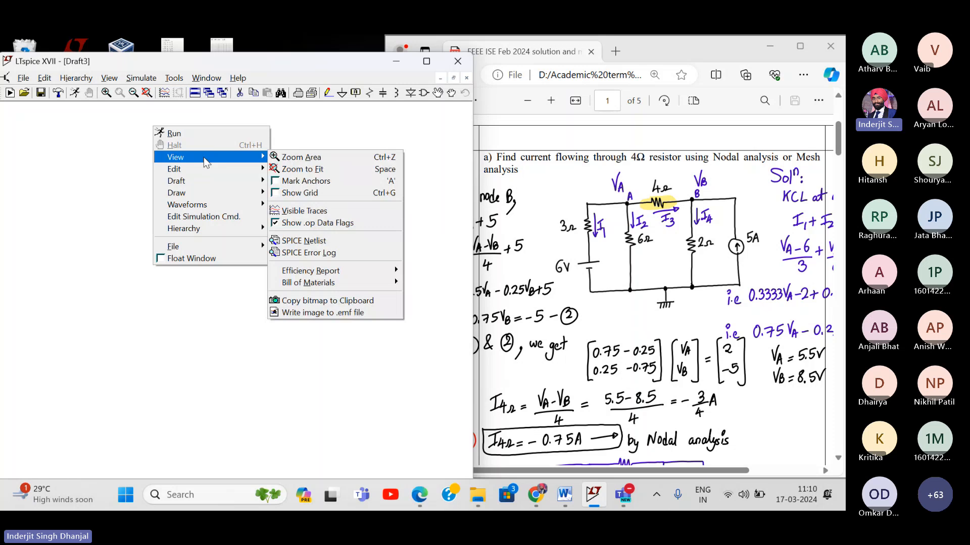
click(290, 194)
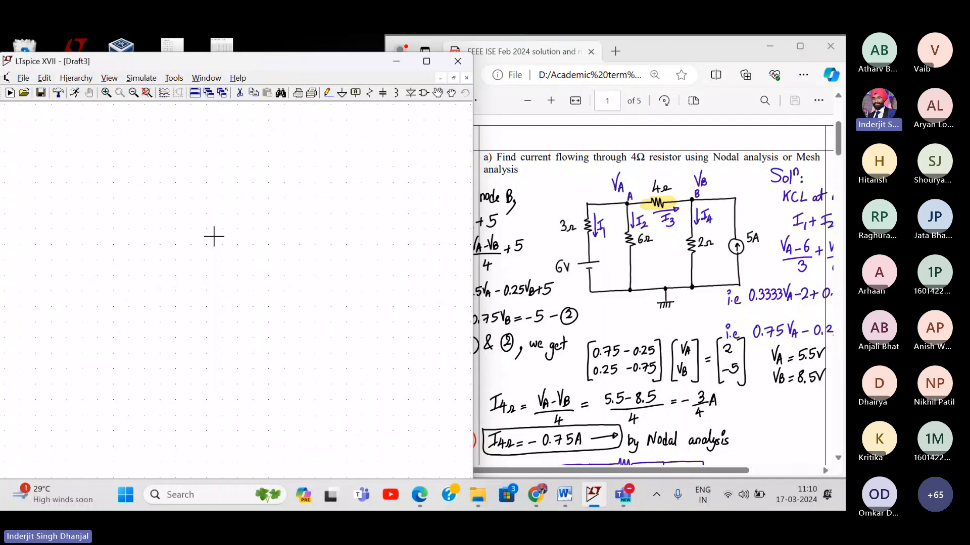
- Switch to the Teams meeting, admit everyone waiting in the lobby, and minimize the meeting window
click(625, 495)
mouse_move(625, 496)
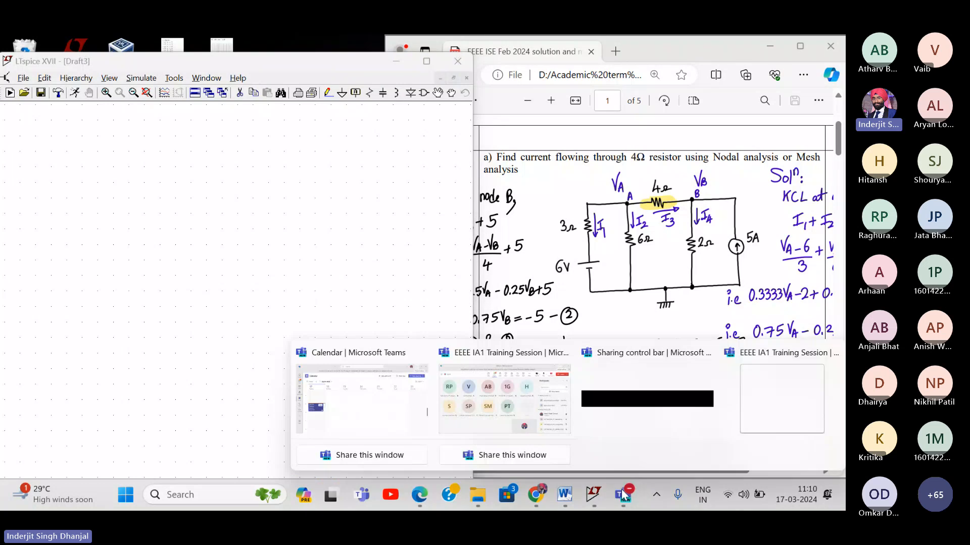
click(508, 375)
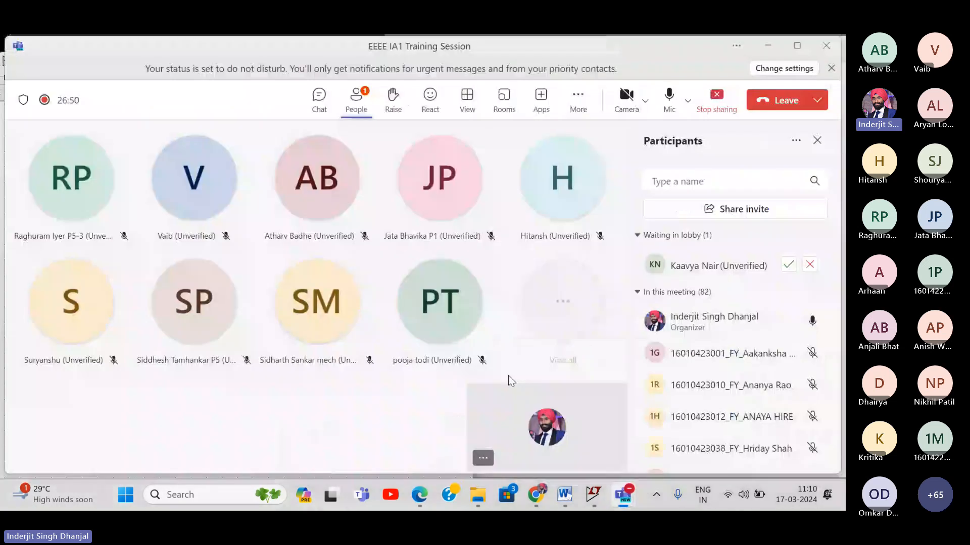
click(790, 266)
click(793, 236)
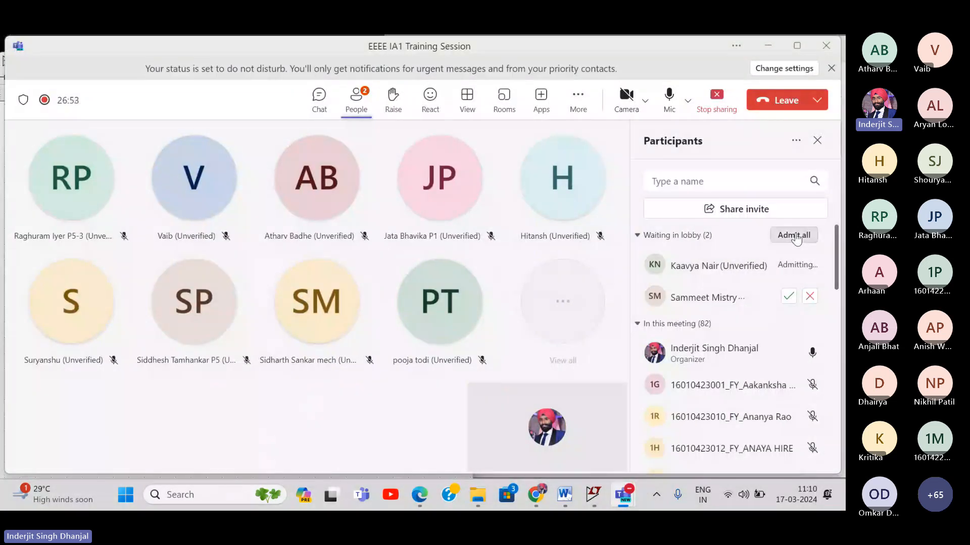
click(769, 45)
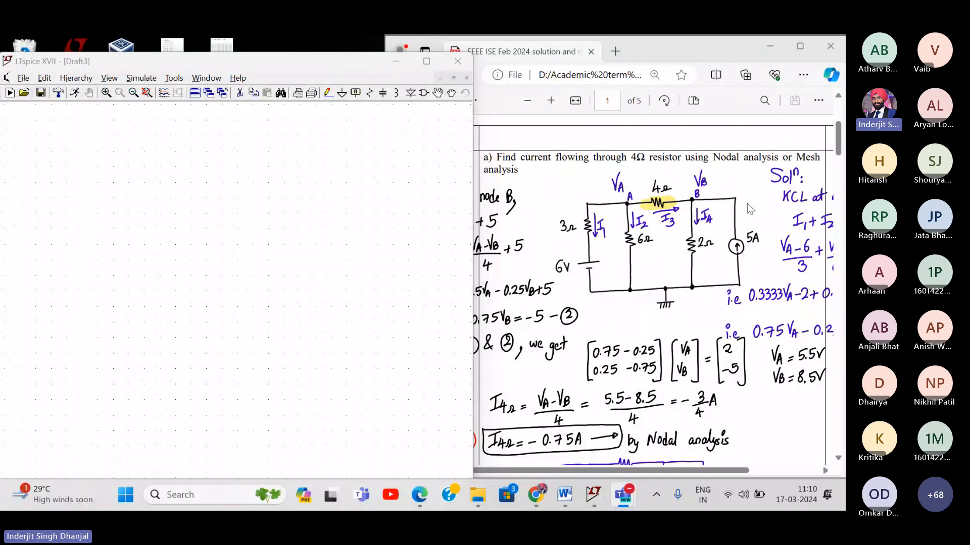
- Return to LTspice and place one voltage source at the left side of the schematic
click(637, 152)
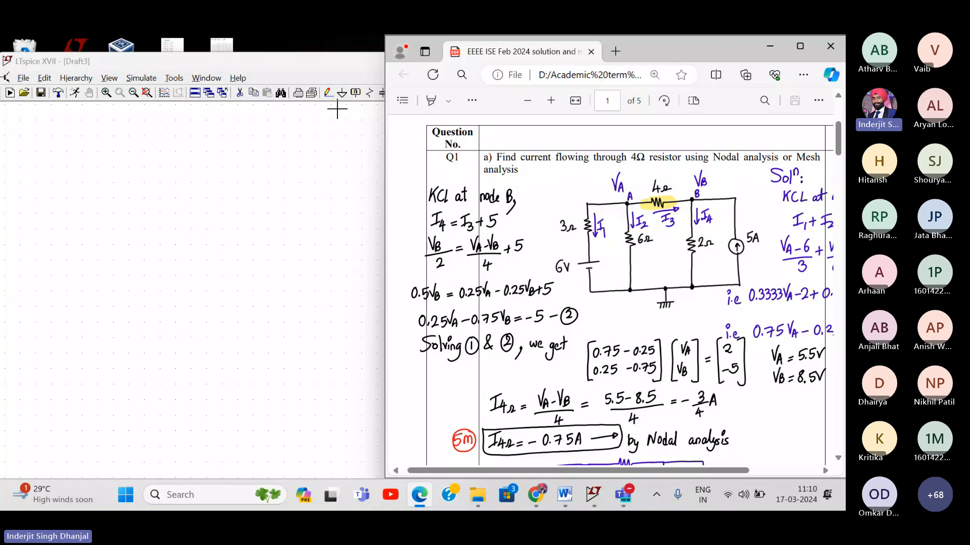
click(320, 63)
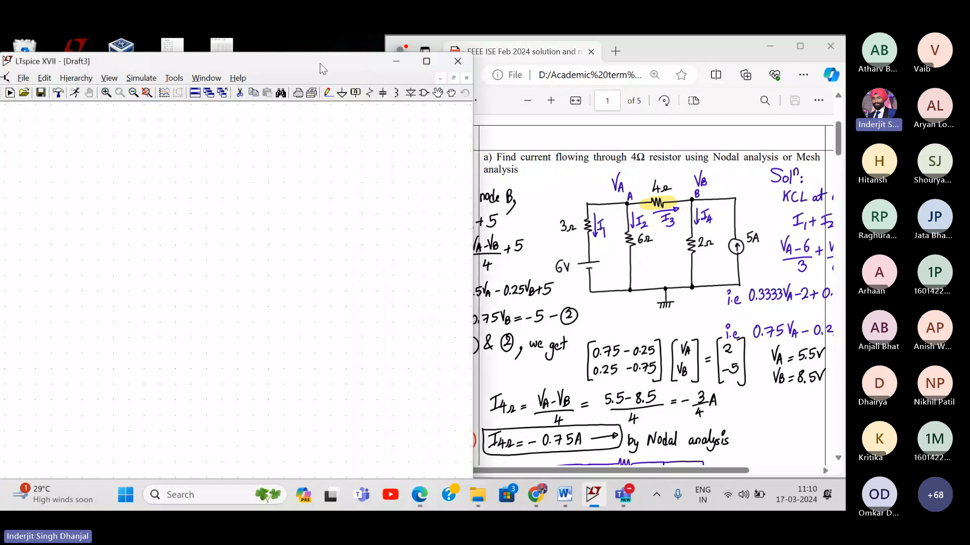
click(424, 94)
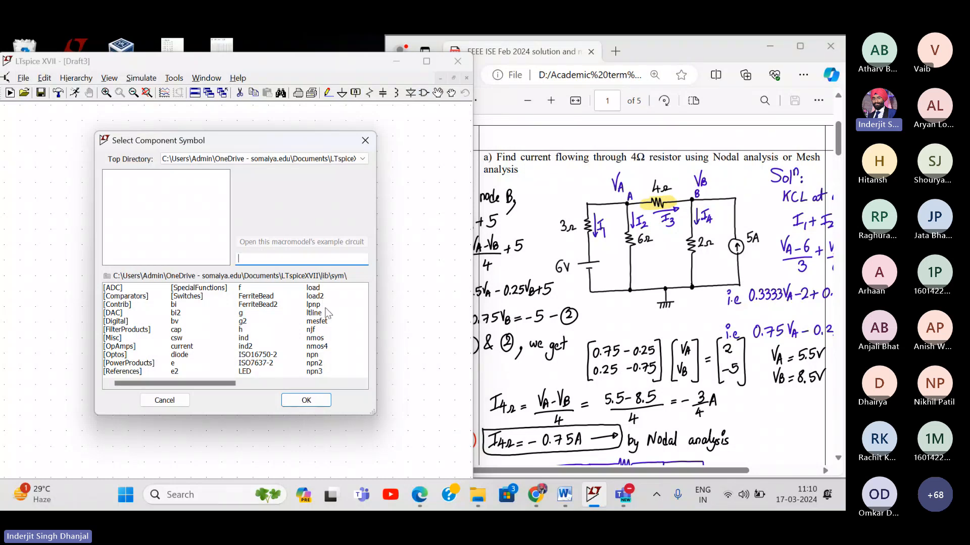
text(voltage)
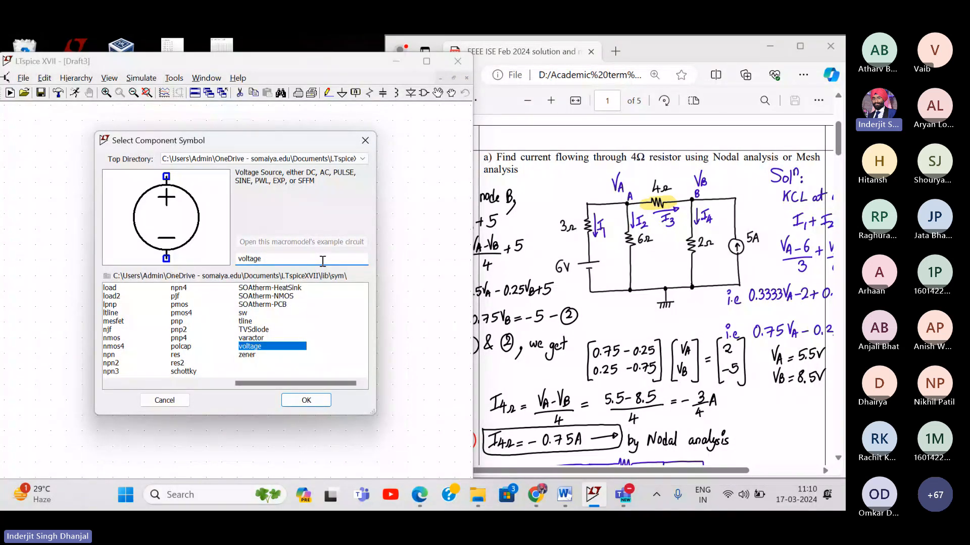
key(Return)
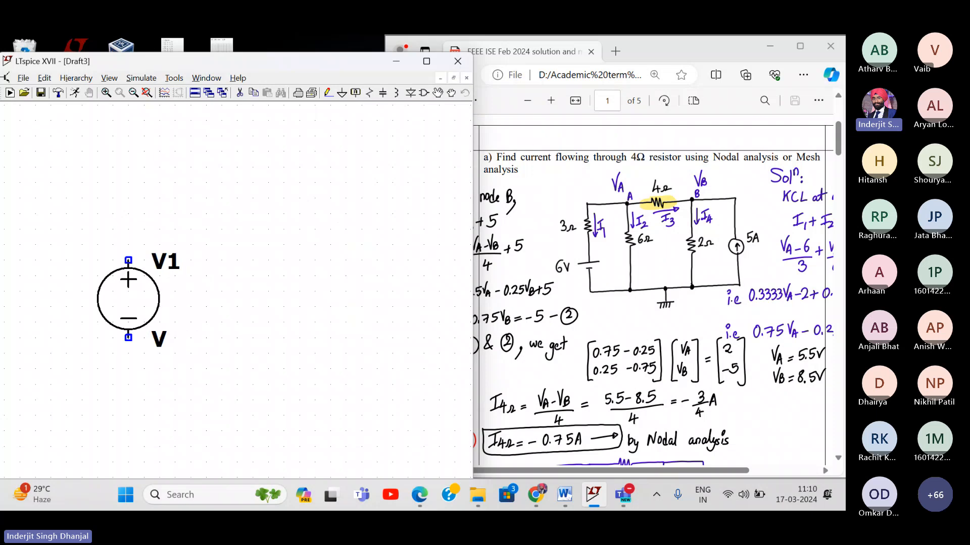
click(97, 314)
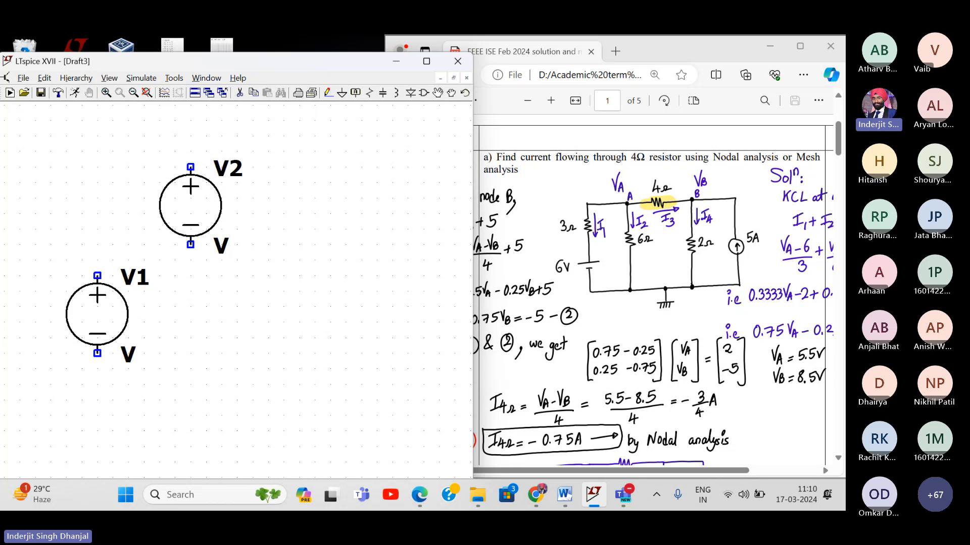
key(Escape)
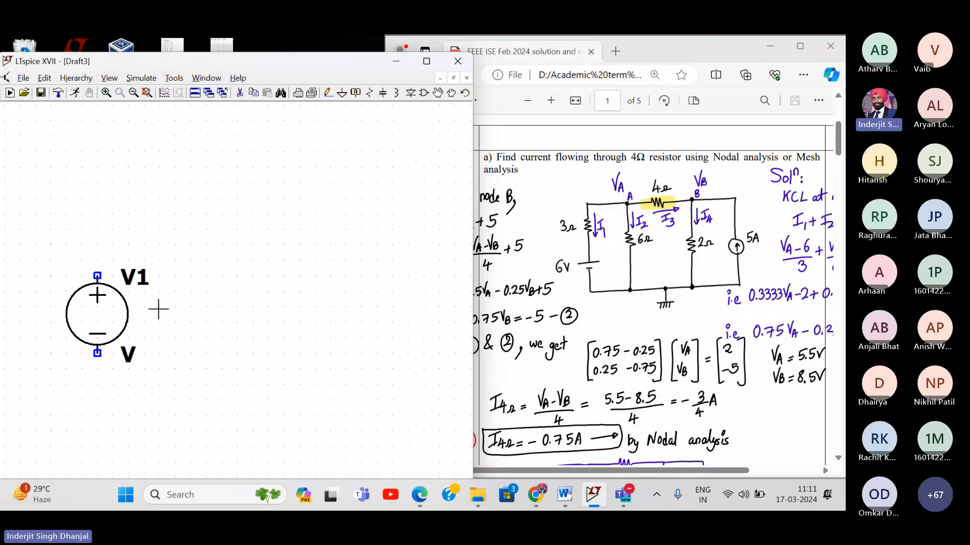
drag(262, 356, 209, 308)
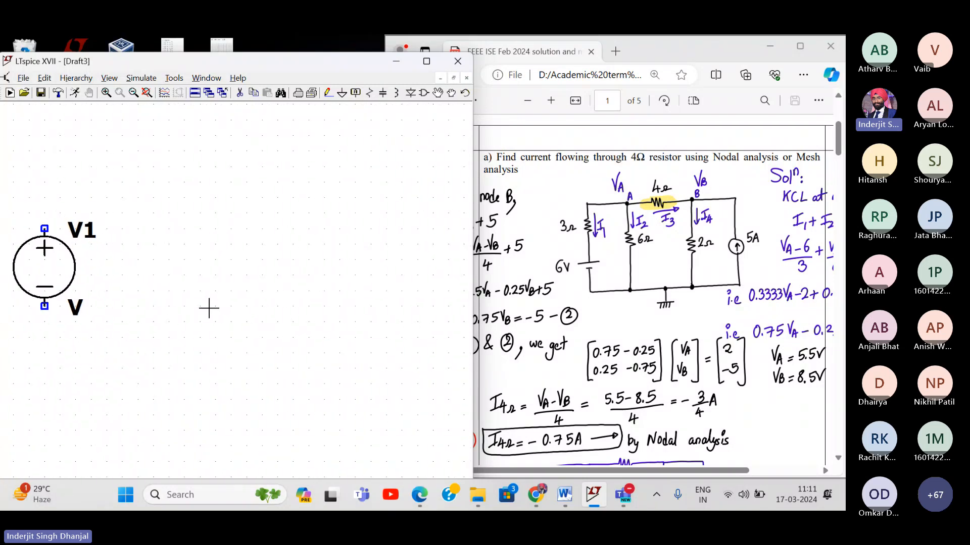
- Place one current source, rotated so its arrow points up, at the right side of the schematic opposite the voltage source
click(425, 93)
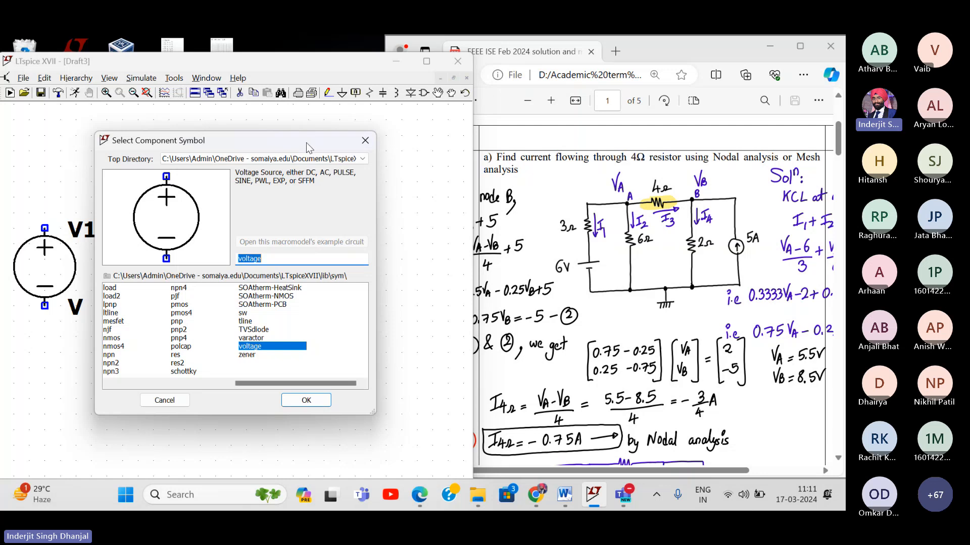
drag(306, 142, 345, 128)
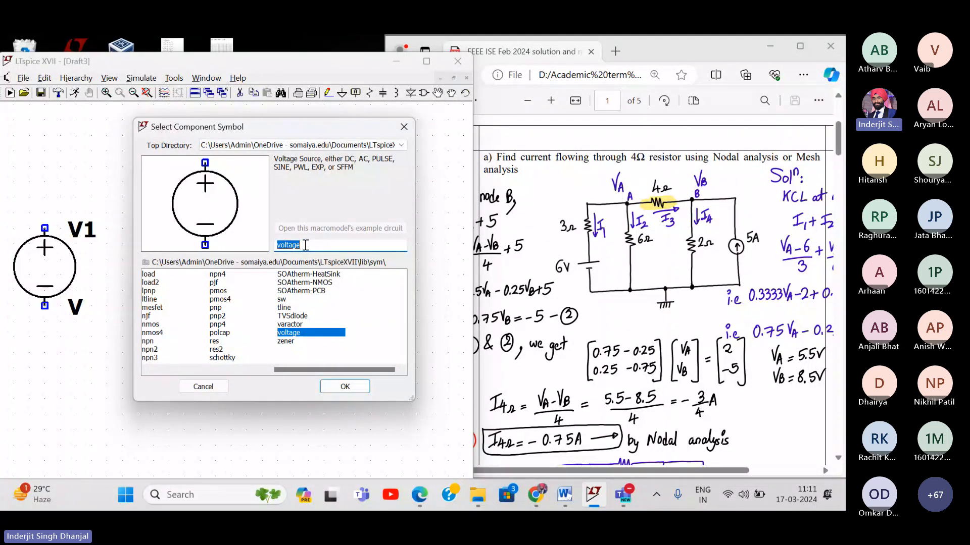
text(curre)
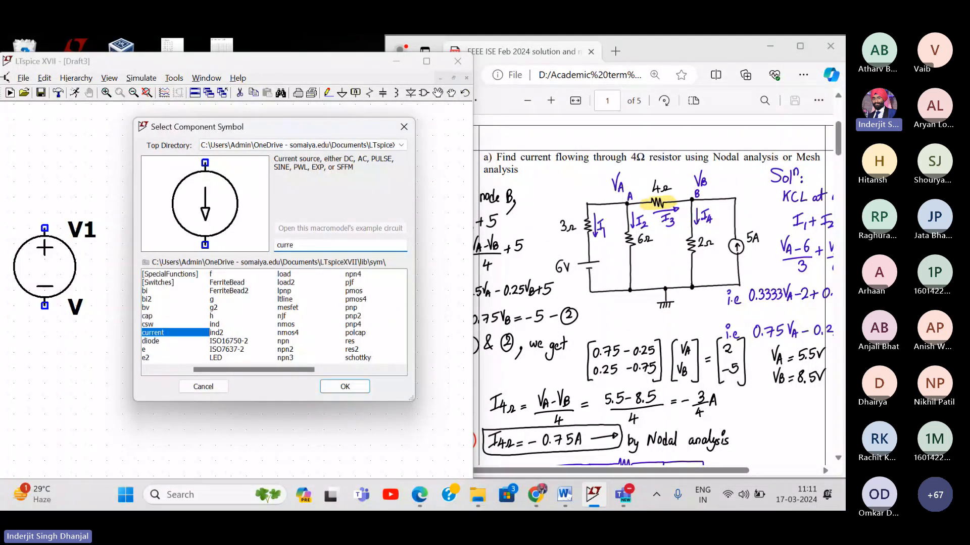
click(341, 387)
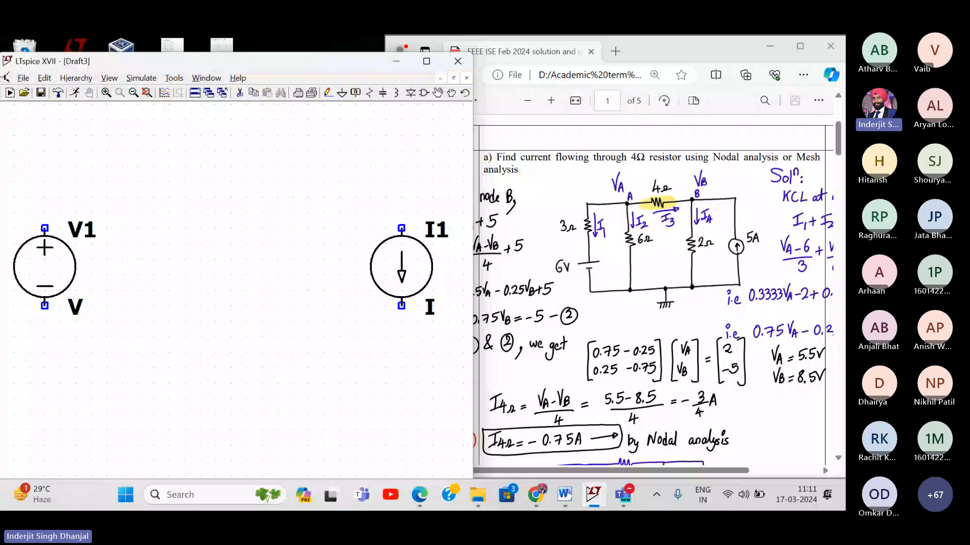
key(ctrl+r)
key(ctrl+r)
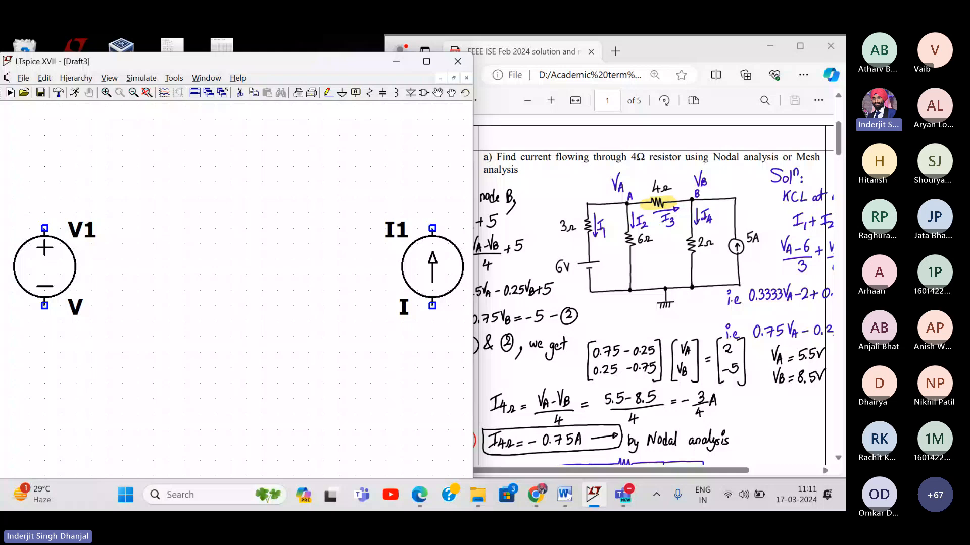
click(448, 251)
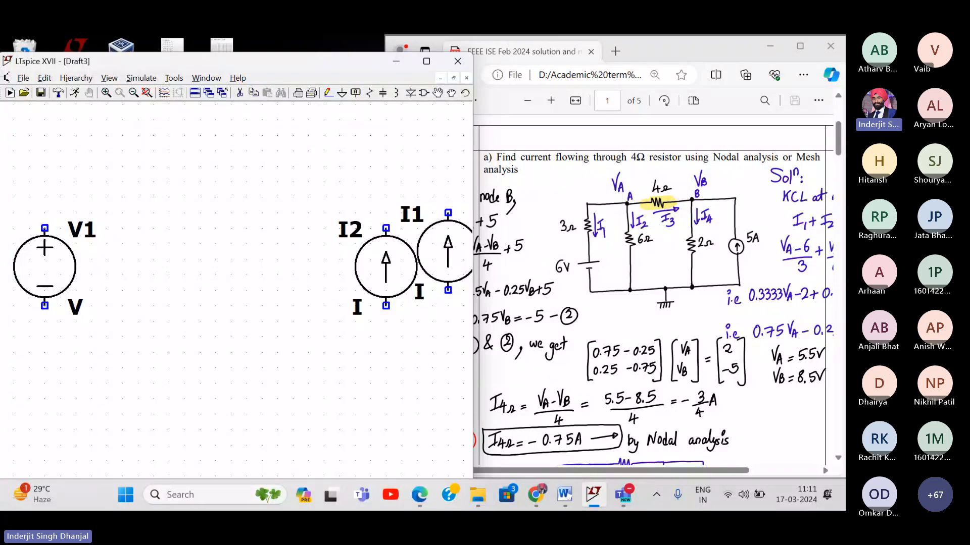
key(Escape)
mouse_move(346, 335)
mouse_down()
mouse_move(329, 328)
mouse_move(338, 319)
mouse_up()
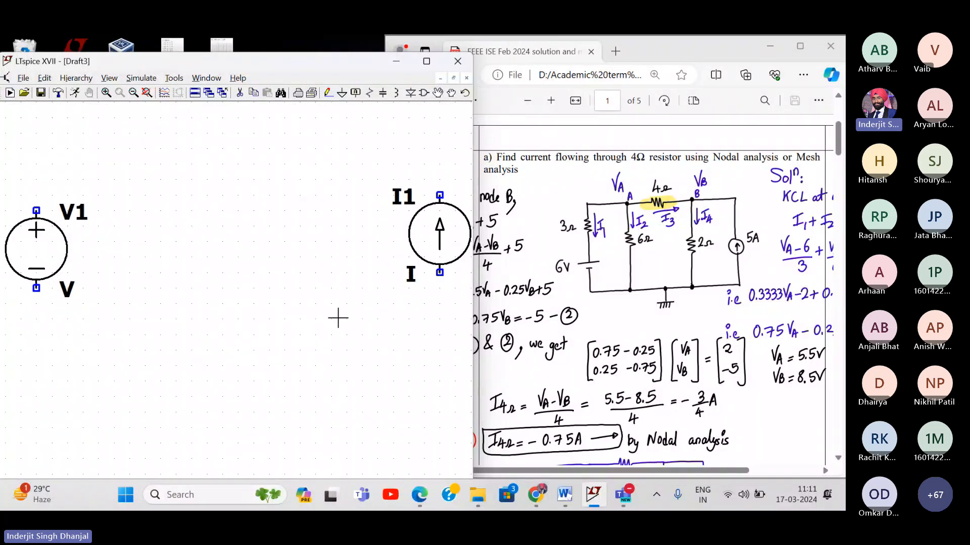
- Move the current source slightly farther right, away from the voltage source
click(134, 94)
drag(225, 267, 223, 256)
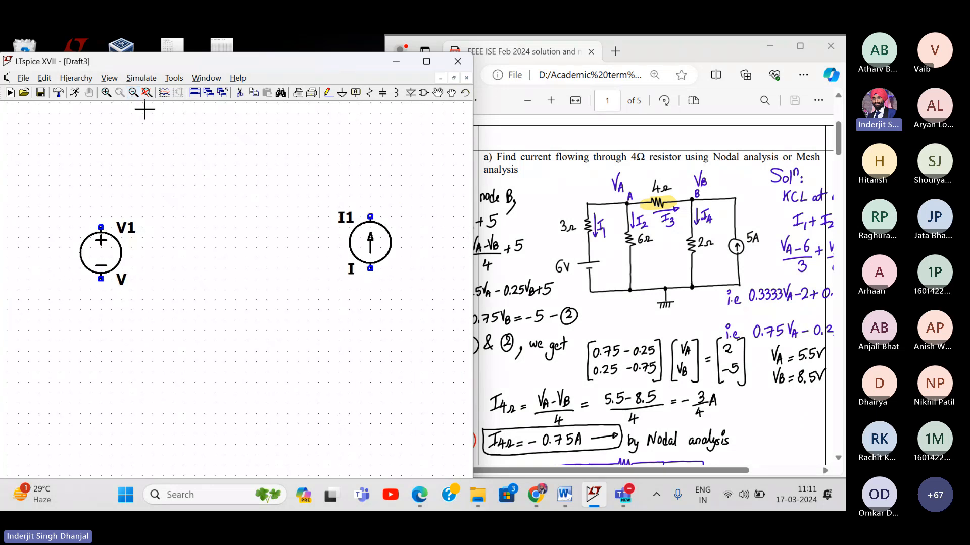
click(106, 94)
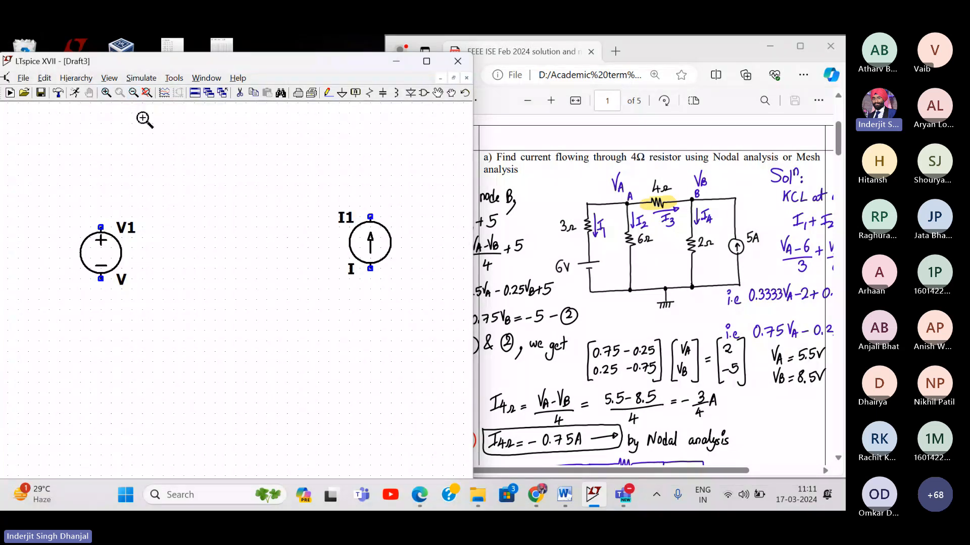
click(241, 209)
scroll(197, 212, down, 2)
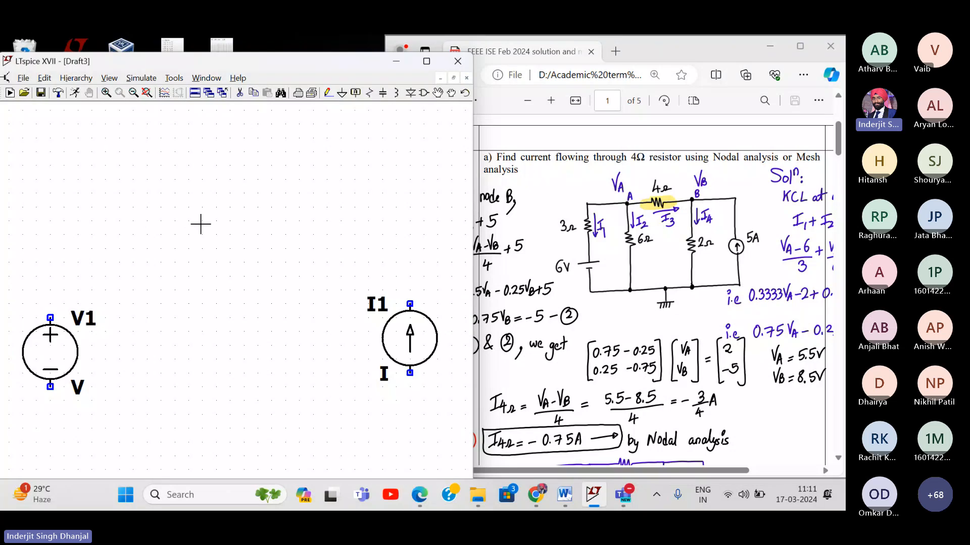
drag(216, 256, 211, 172)
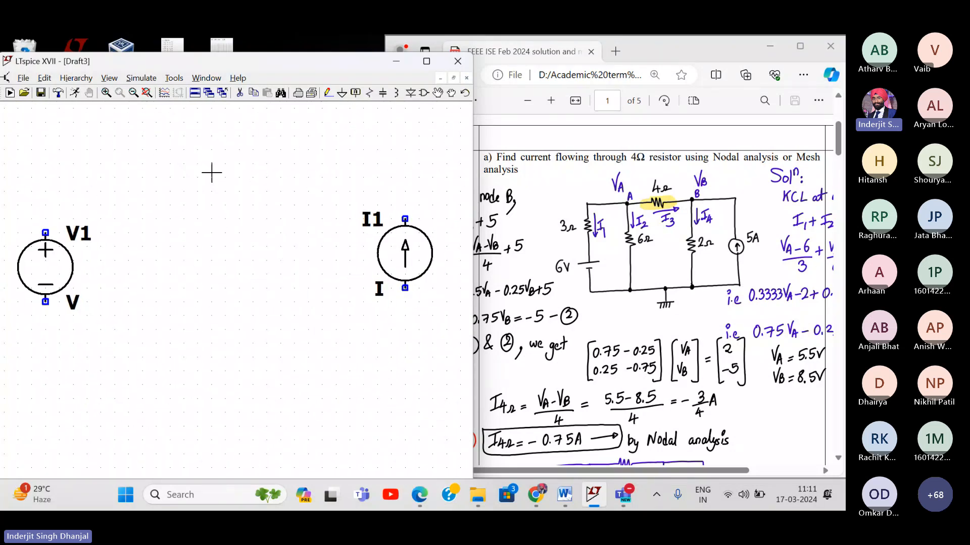
click(437, 93)
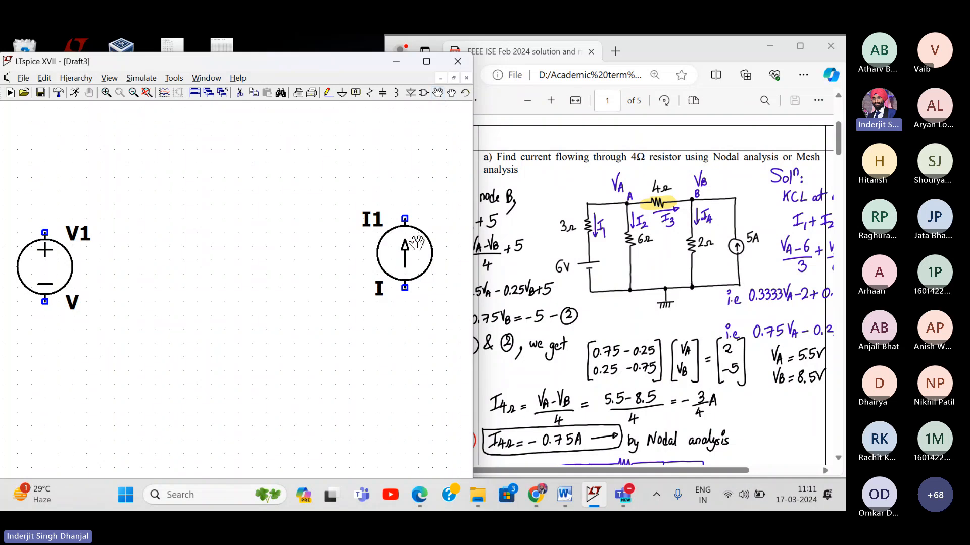
click(416, 254)
click(436, 261)
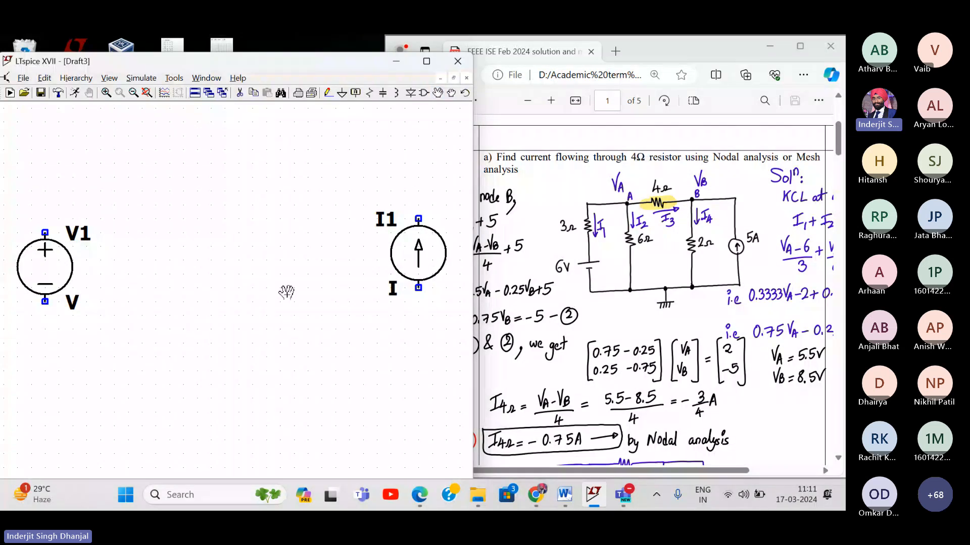
key(Escape)
drag(259, 272, 256, 331)
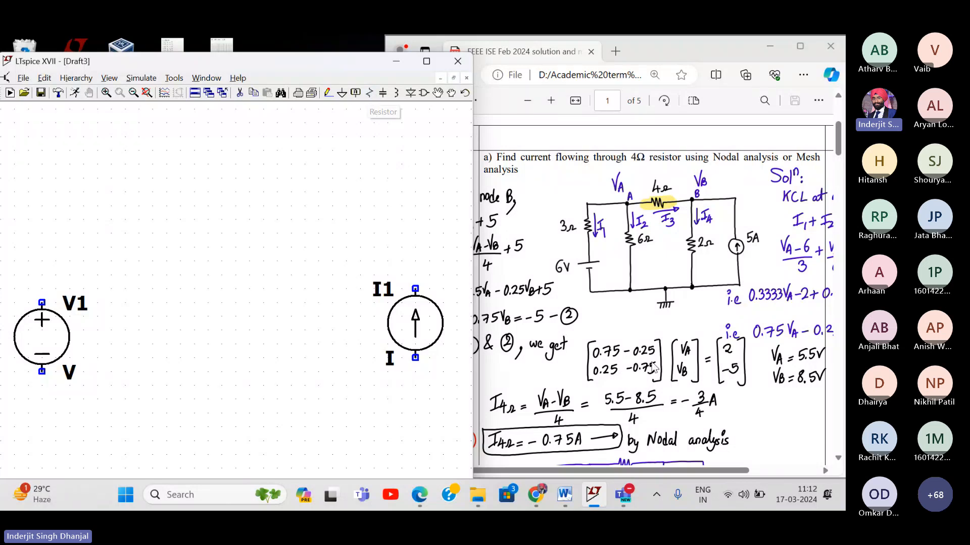
- Switch to the Teams meeting, admit the participant waiting in the lobby, and minimize the meeting window
mouse_move(624, 494)
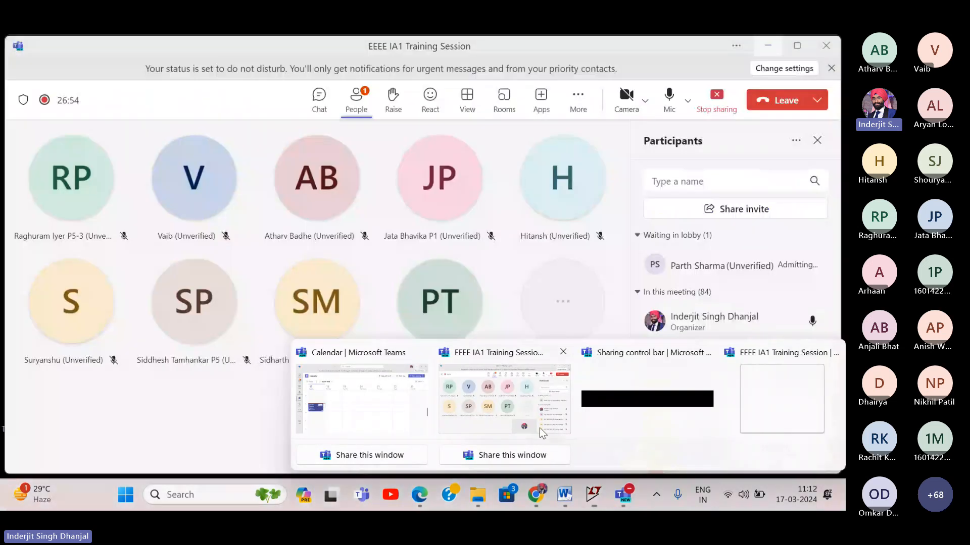
click(540, 428)
click(788, 273)
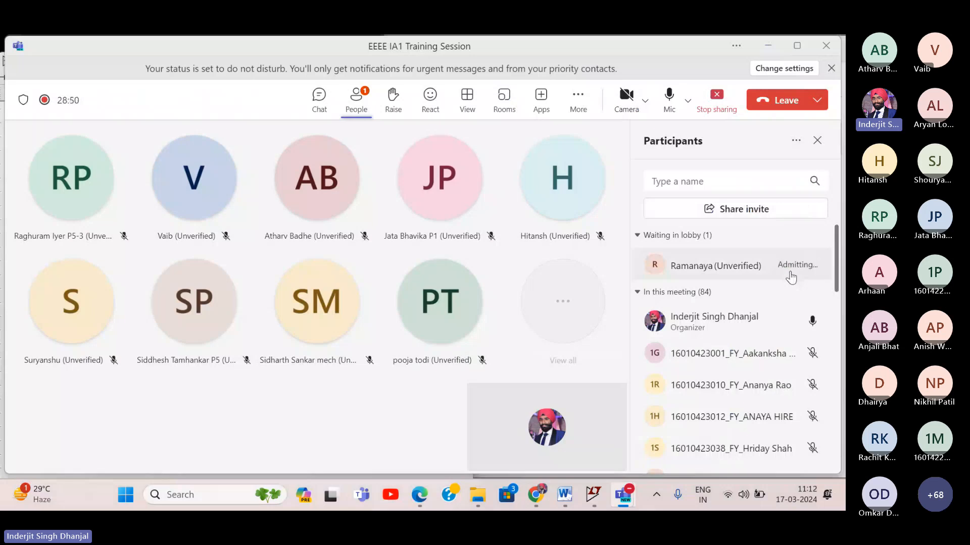
click(768, 49)
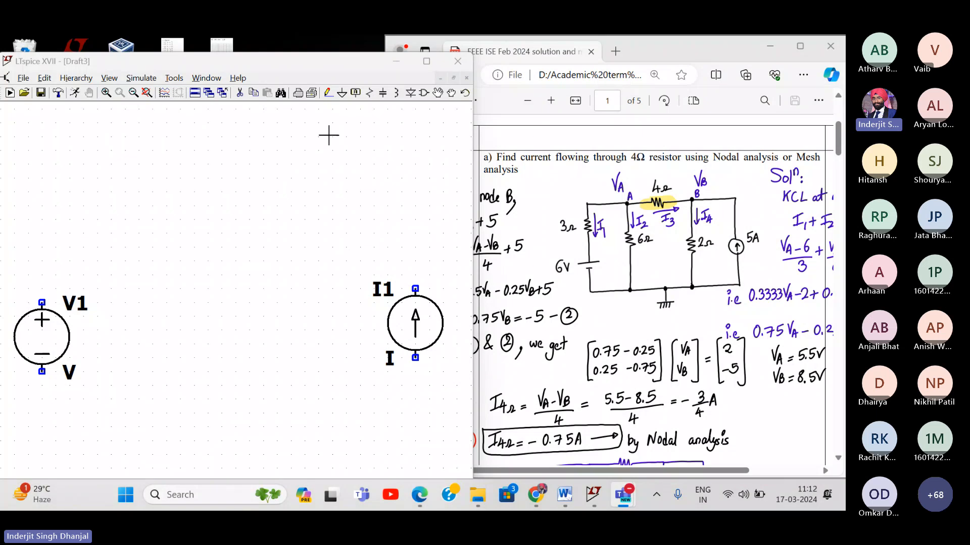
- Place three vertical resistors in LTspice: one above the voltage source and two side by side between the two sources
click(370, 93)
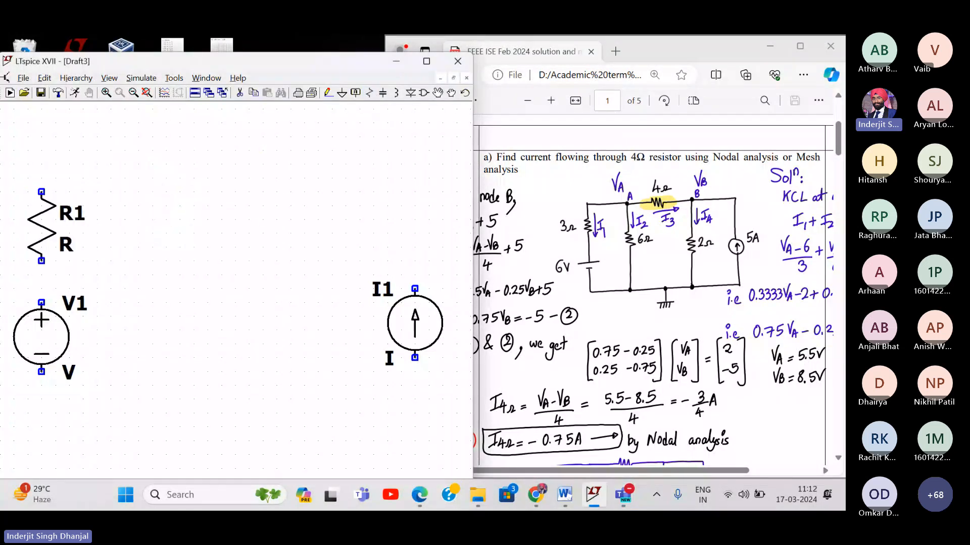
click(41, 212)
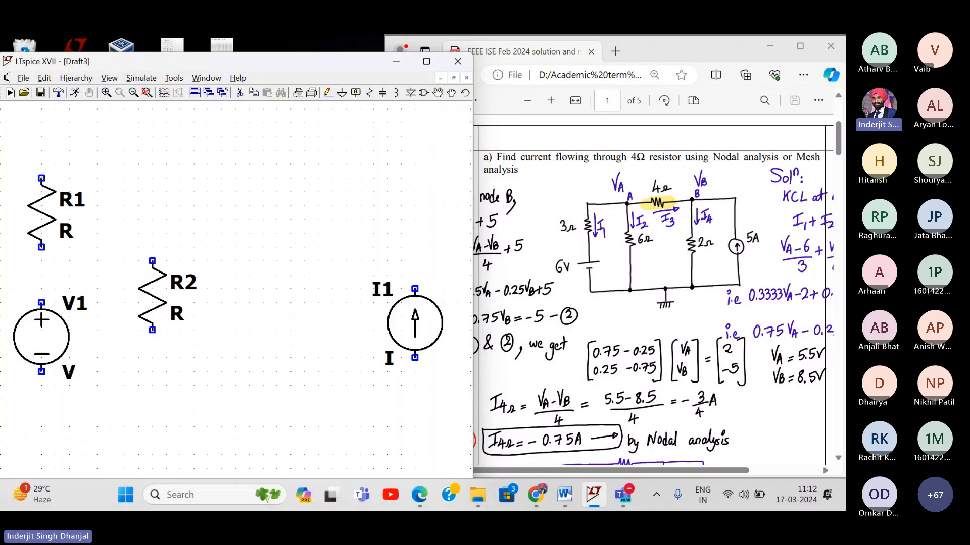
click(152, 247)
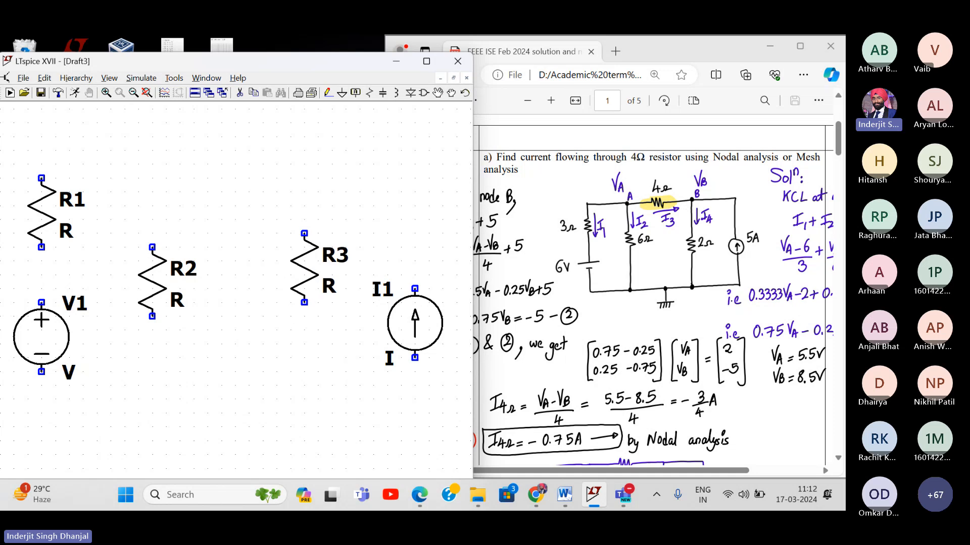
click(304, 247)
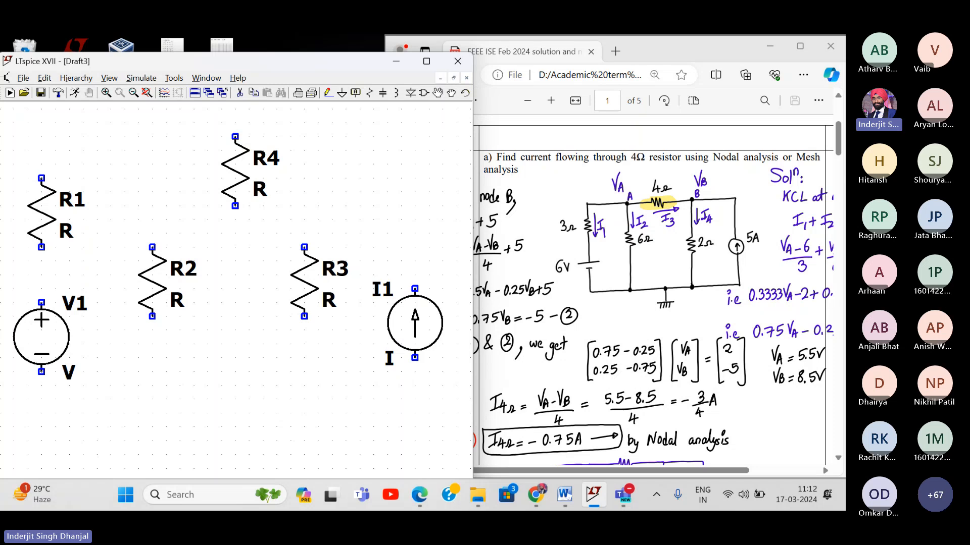
- Place a fourth resistor, rotated to horizontal, above and between the two middle resistors
key(ctrl+r)
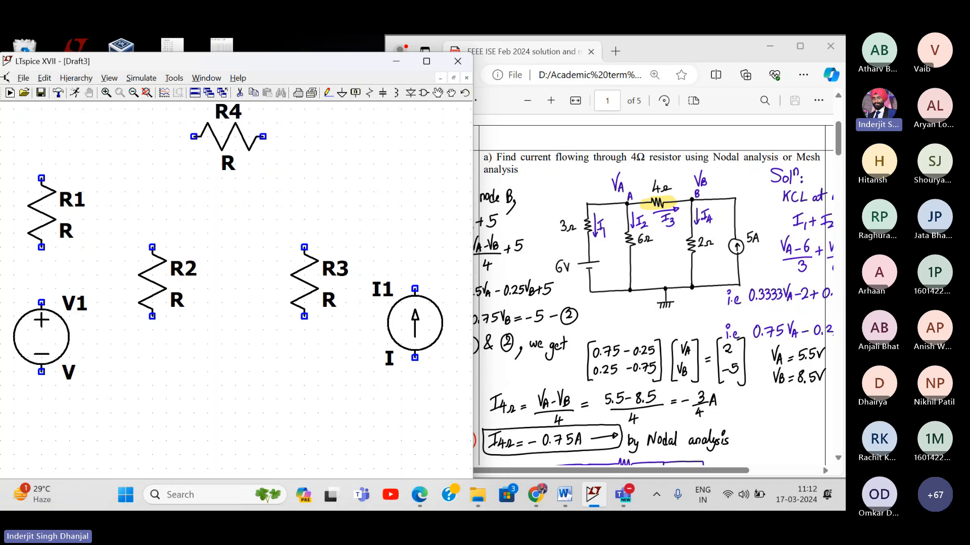
click(229, 137)
key(Escape)
drag(336, 206, 336, 212)
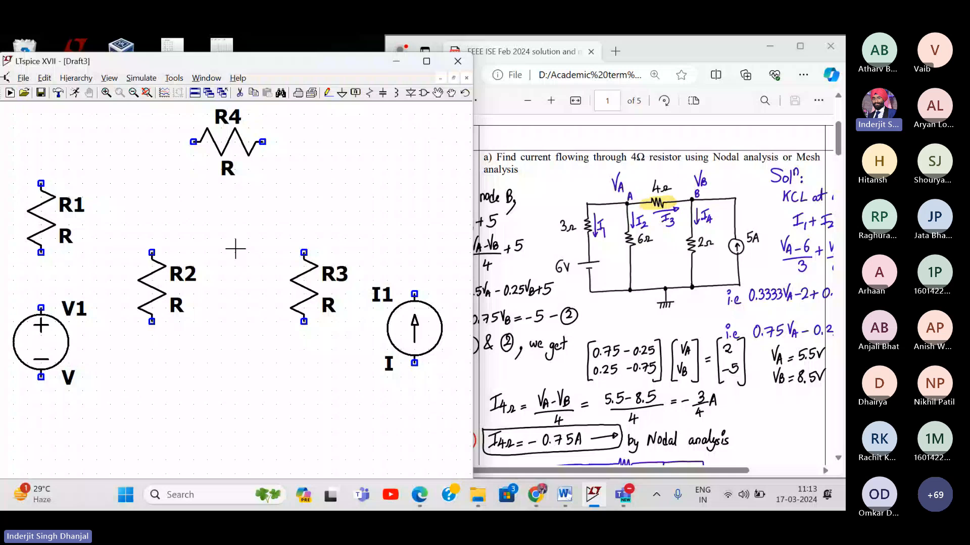
drag(239, 276, 245, 276)
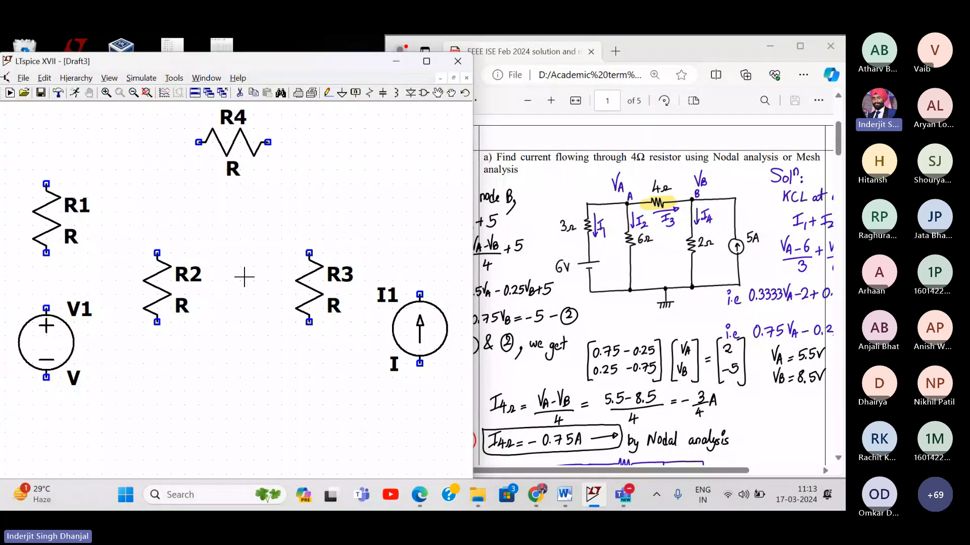
drag(244, 277, 250, 280)
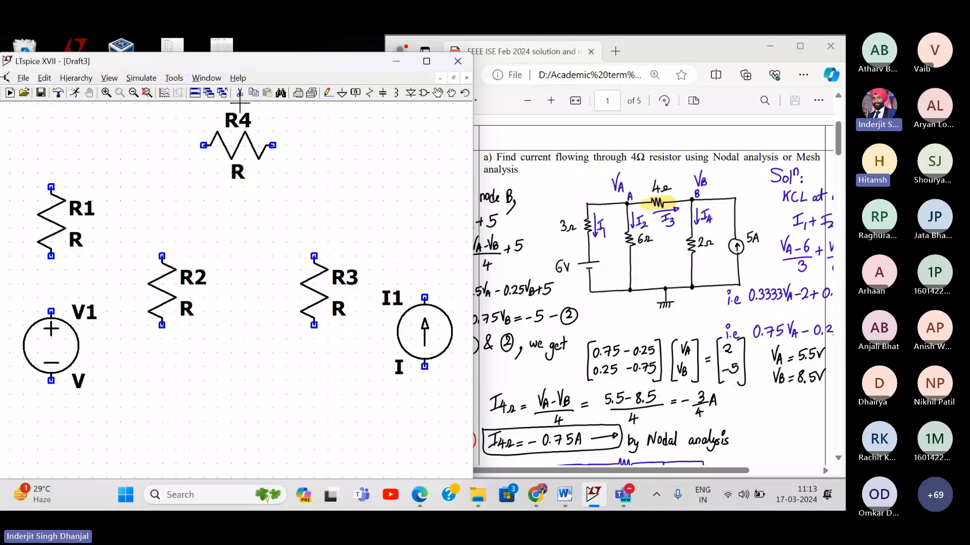
- Place an extra current source, rotated so its arrow points up, above the existing one and delete it
click(425, 93)
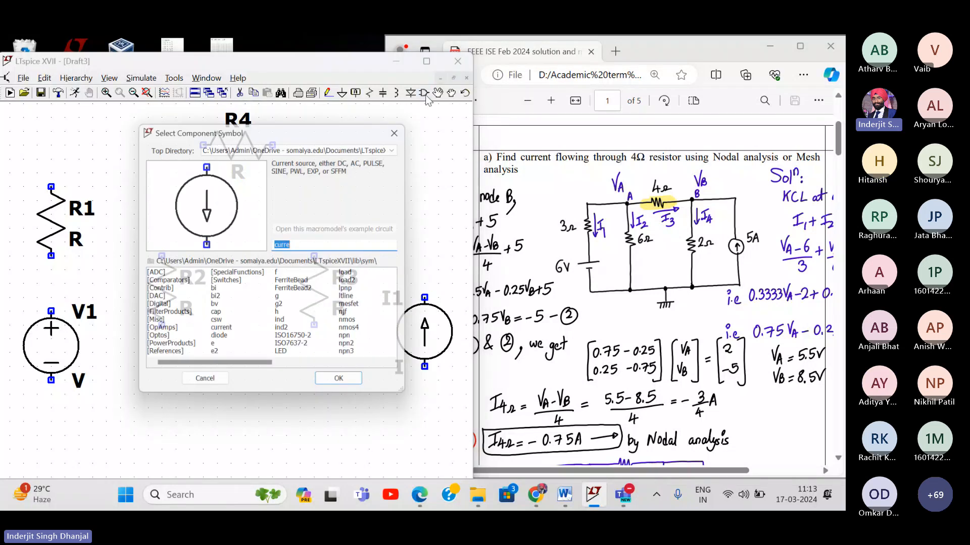
text(current)
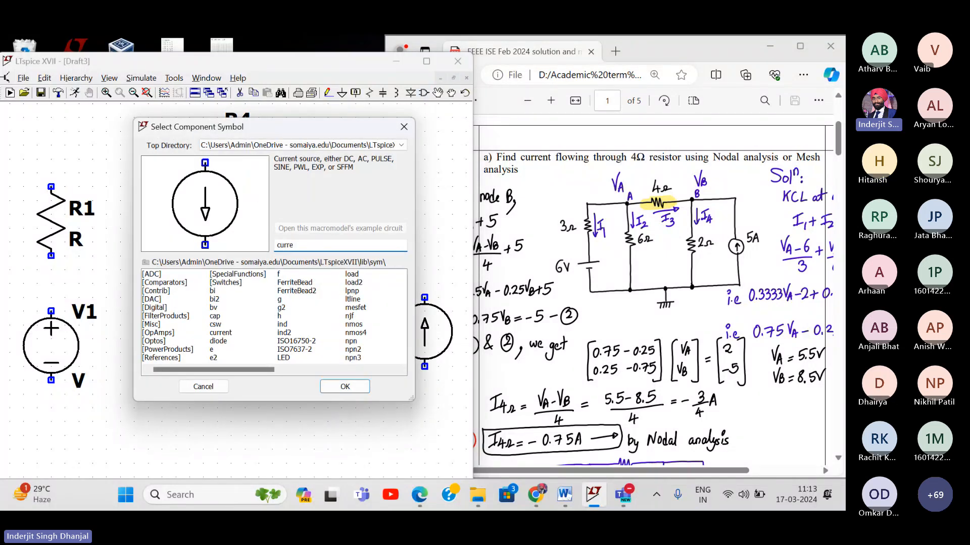
key(Return)
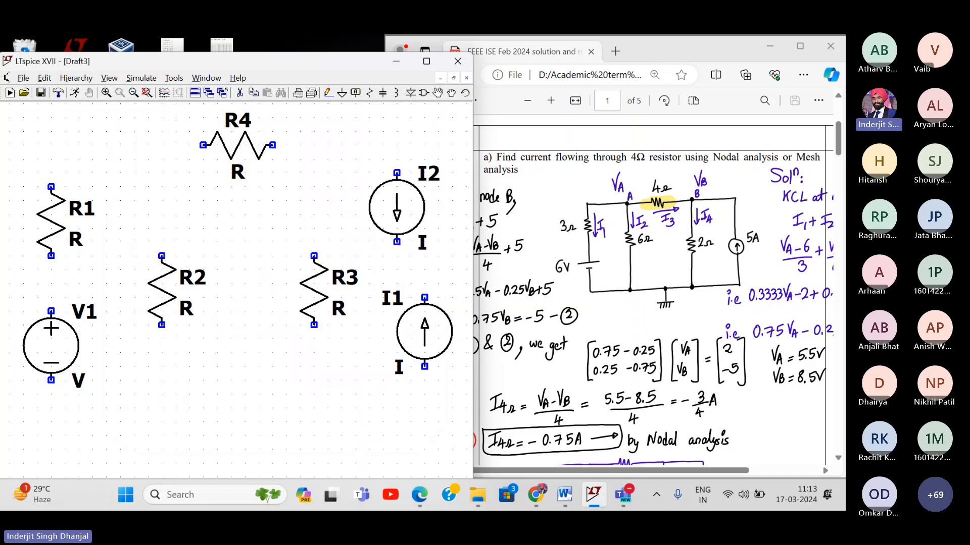
key(ctrl+r)
key(ctrl+r)
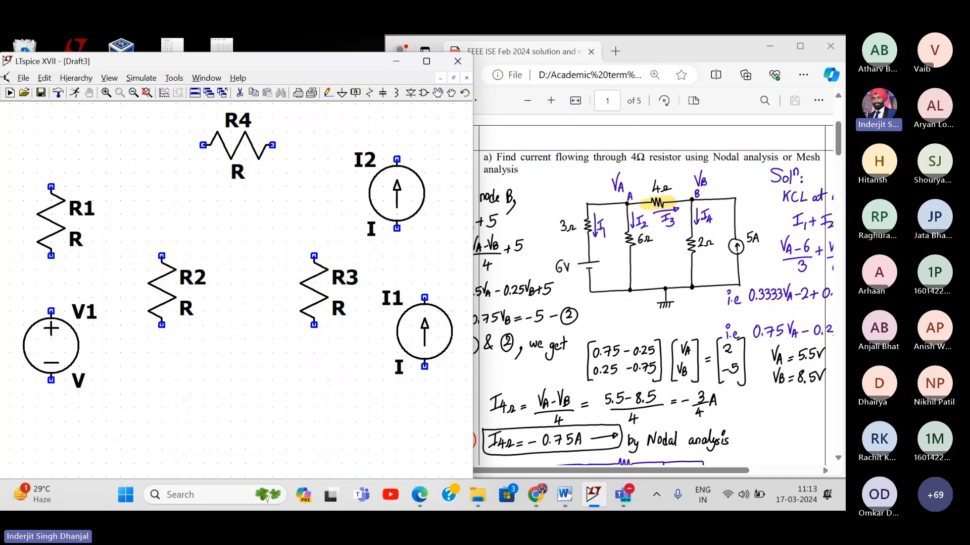
click(397, 179)
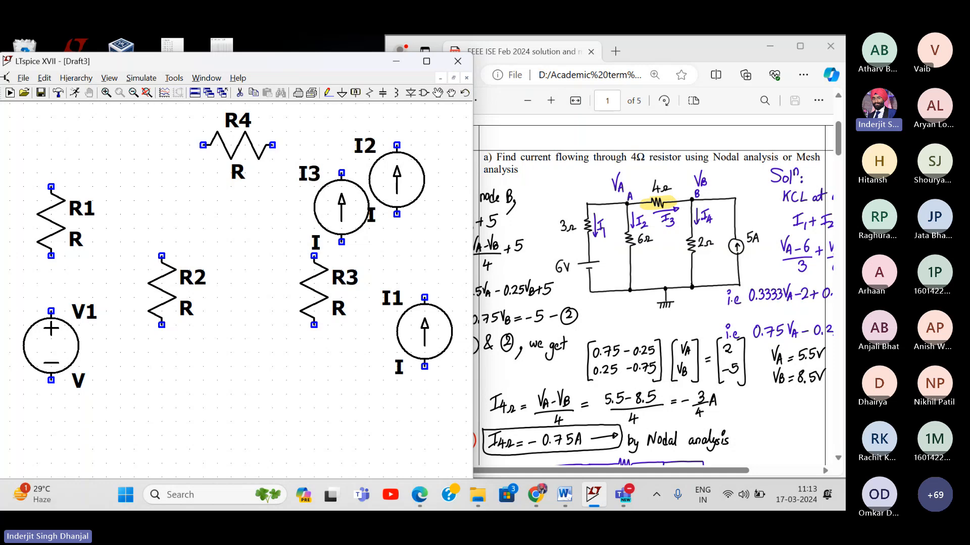
key(Escape)
click(240, 93)
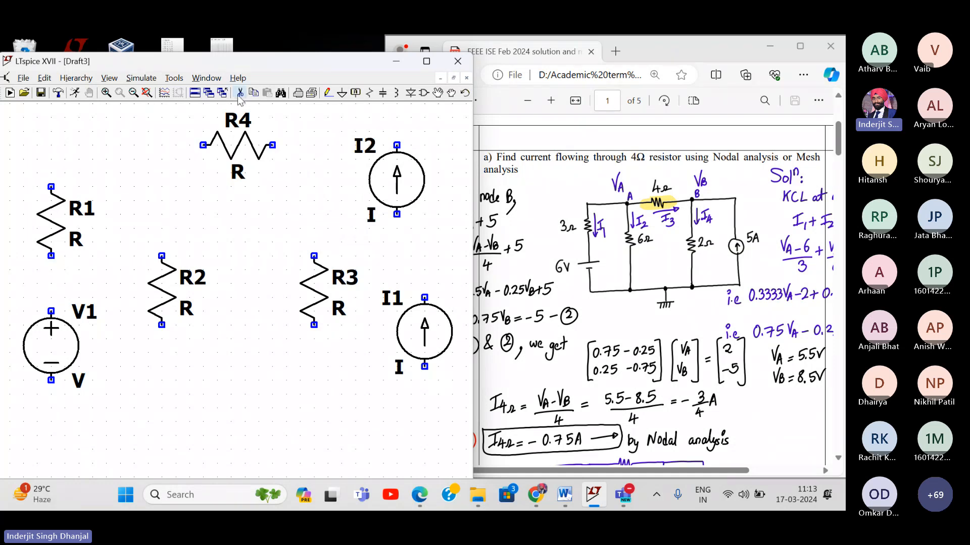
click(386, 169)
- Place an extra voltage source beside the horizontal resistor and delete it
click(423, 93)
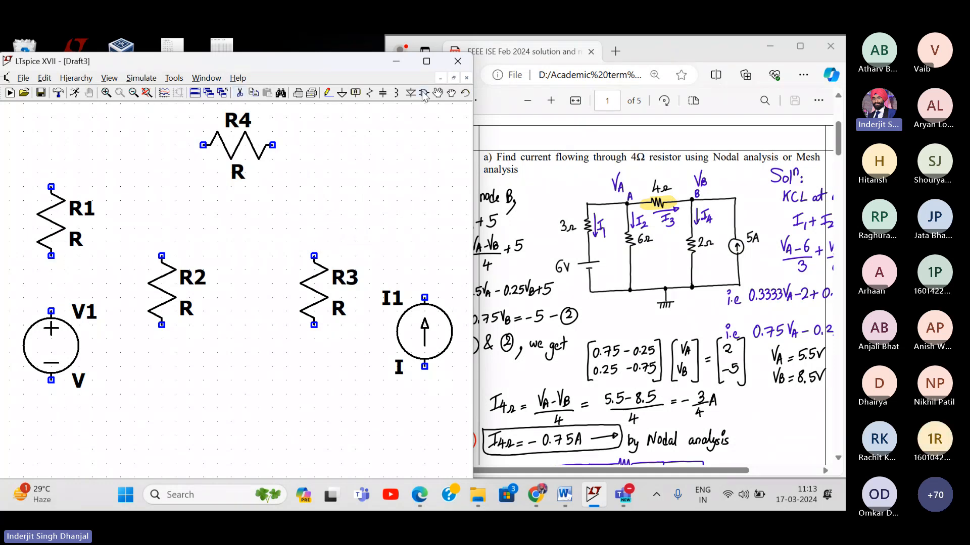
text(vol)
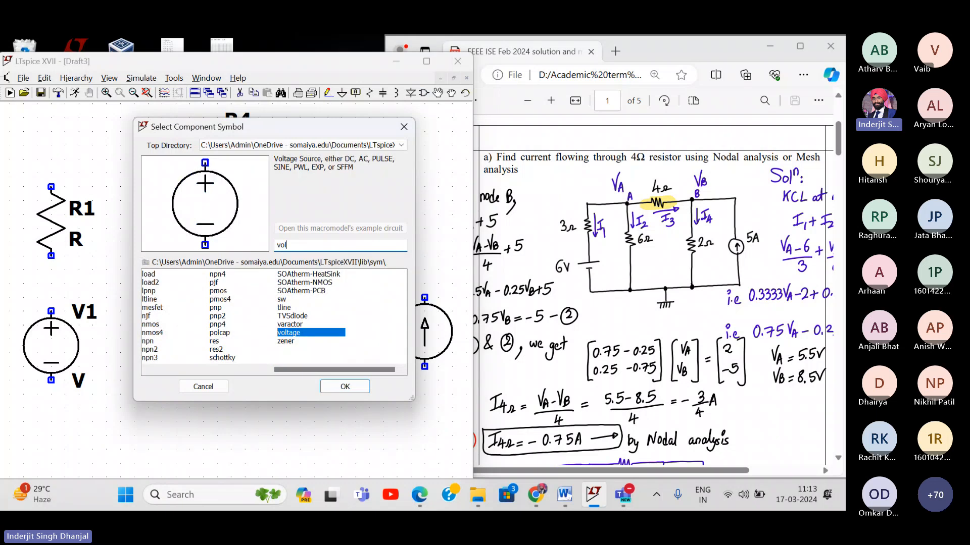
key(Escape)
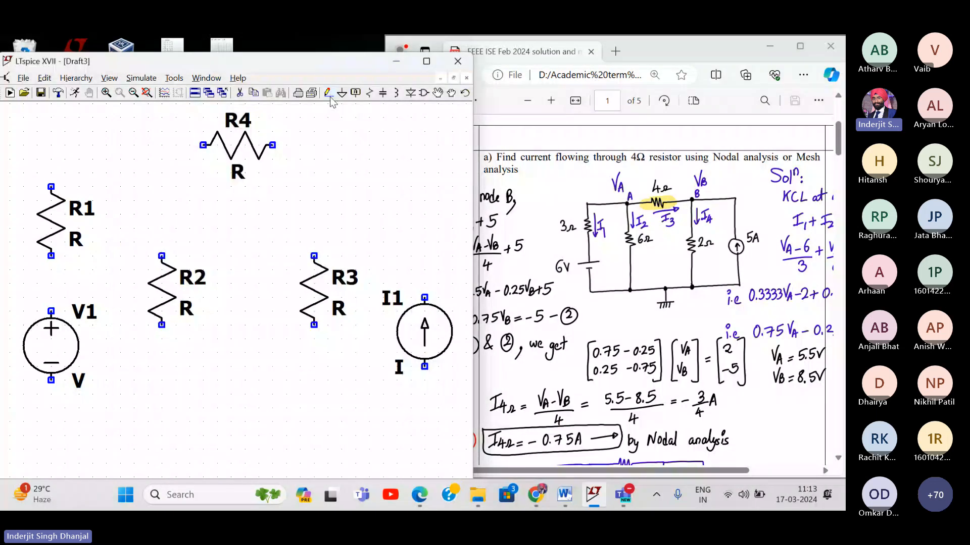
click(357, 178)
key(Escape)
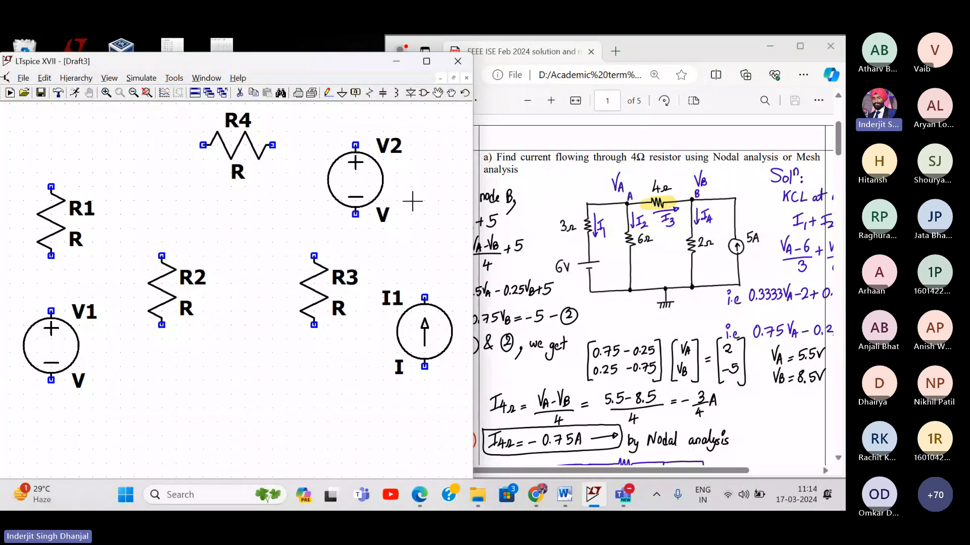
click(240, 93)
click(374, 172)
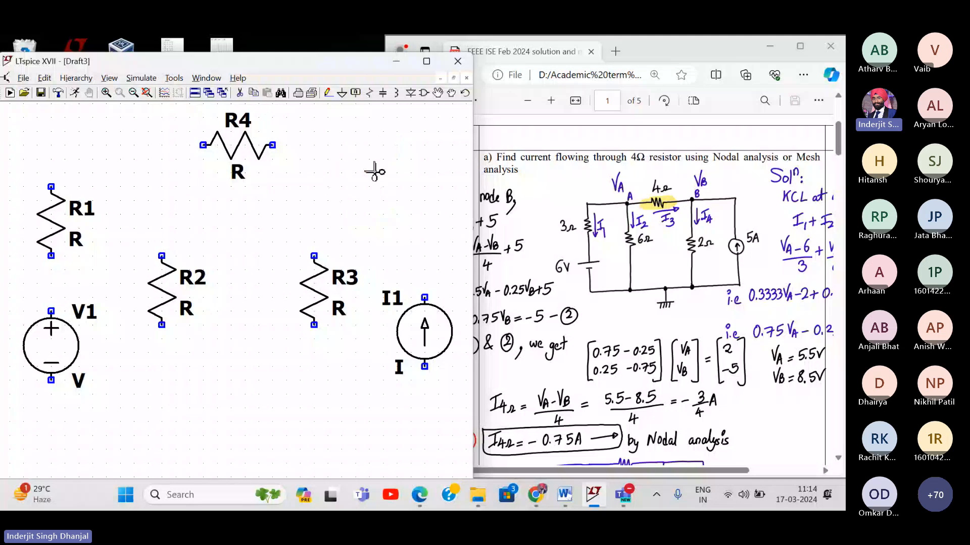
- Check the Teams meeting's participant list for anyone waiting in the lobby and minimize the meeting window
click(623, 496)
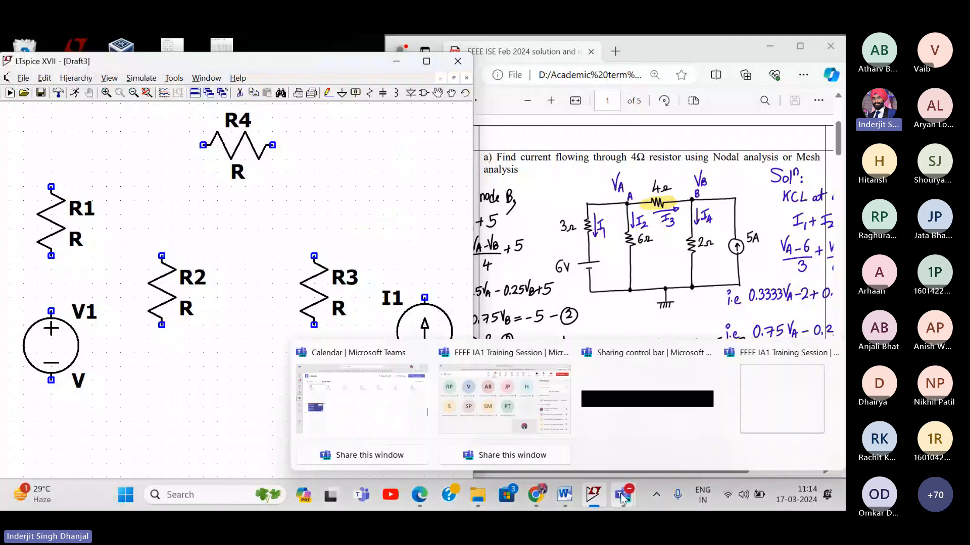
click(558, 353)
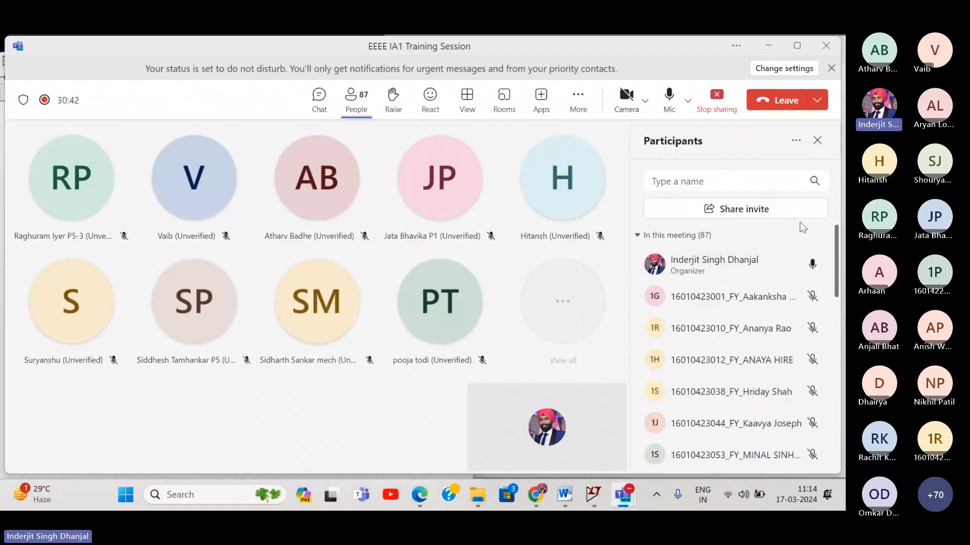
click(769, 45)
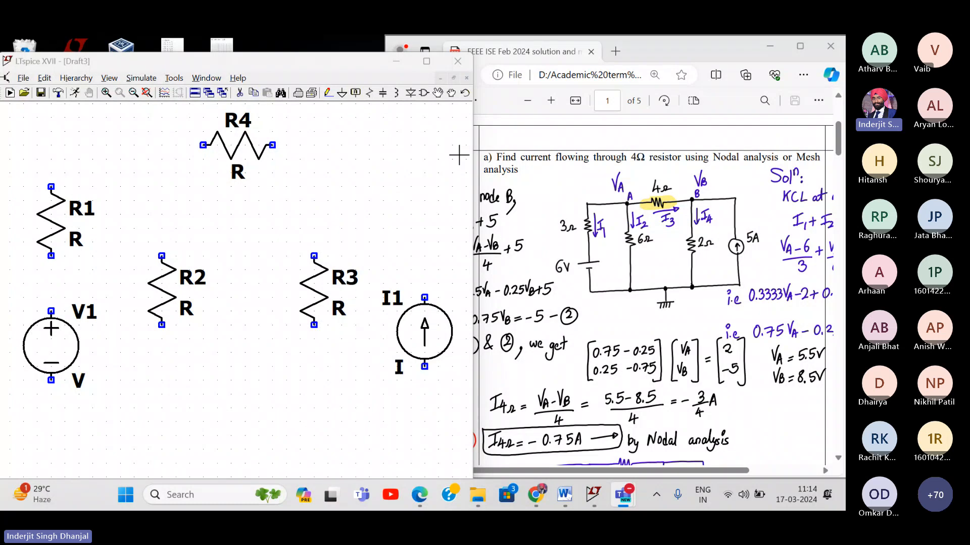
- Wire the outer loop in LTspice, connecting current source I1, resistors R4 and R1, and voltage source V1 in series
click(327, 94)
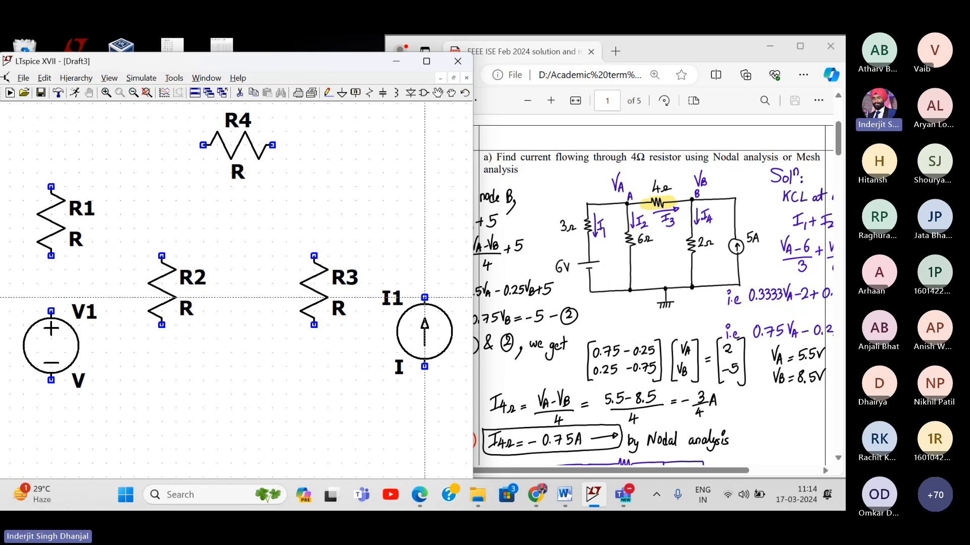
click(424, 298)
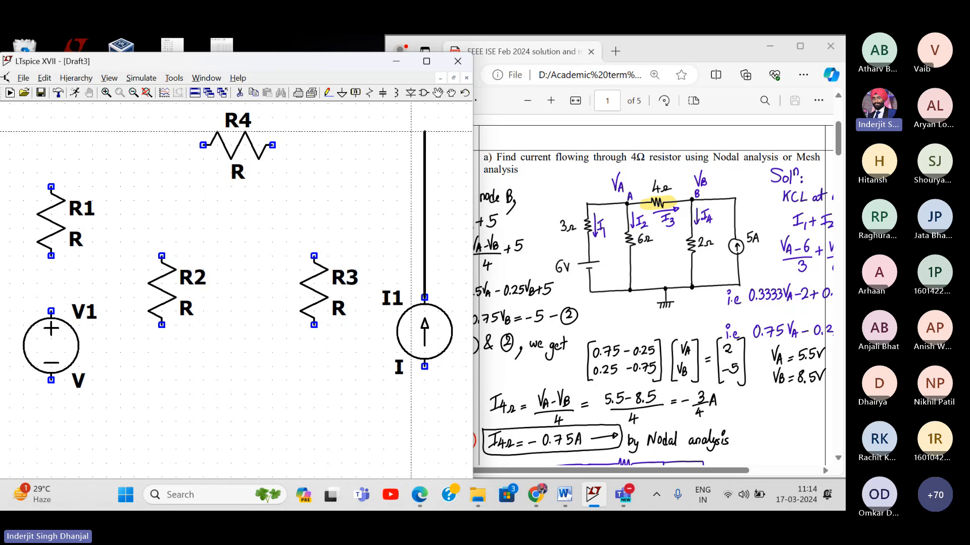
click(272, 145)
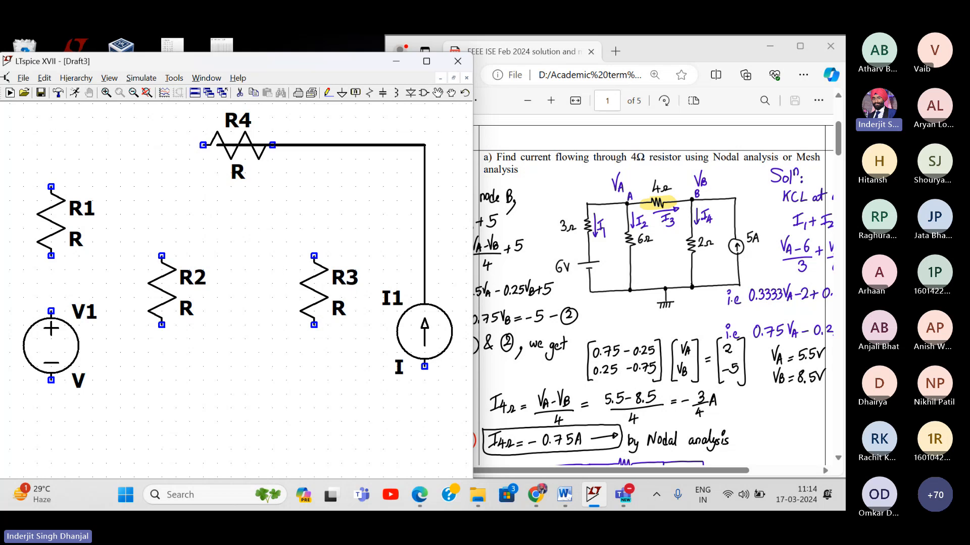
click(203, 145)
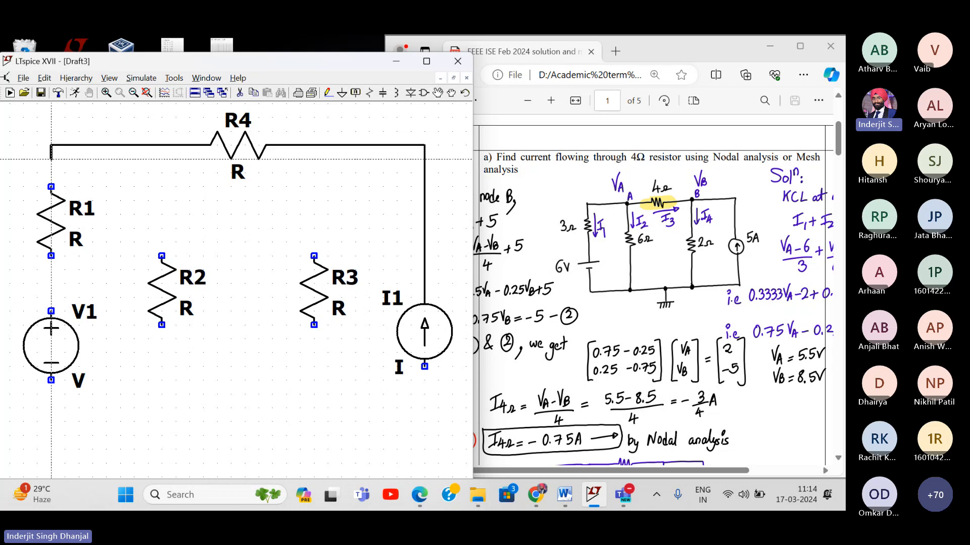
click(65, 436)
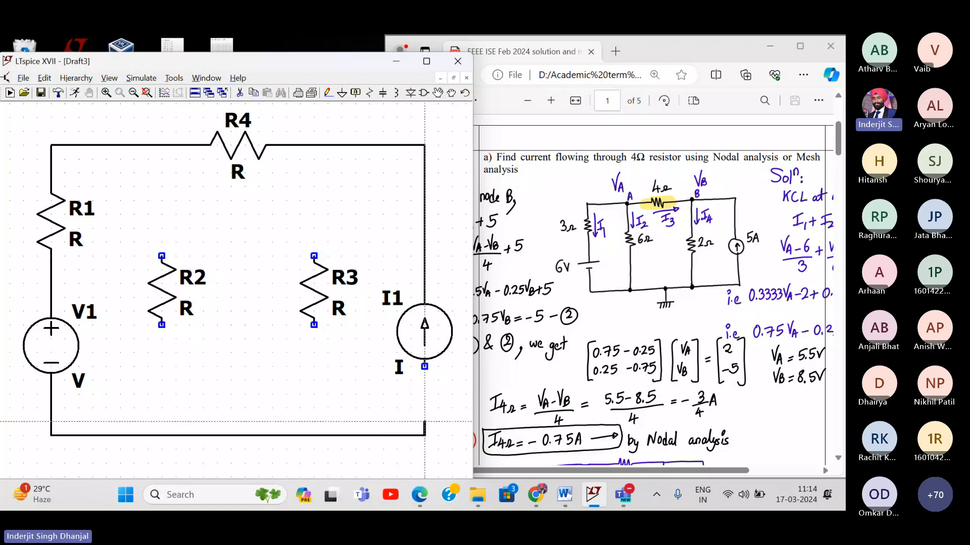
click(424, 367)
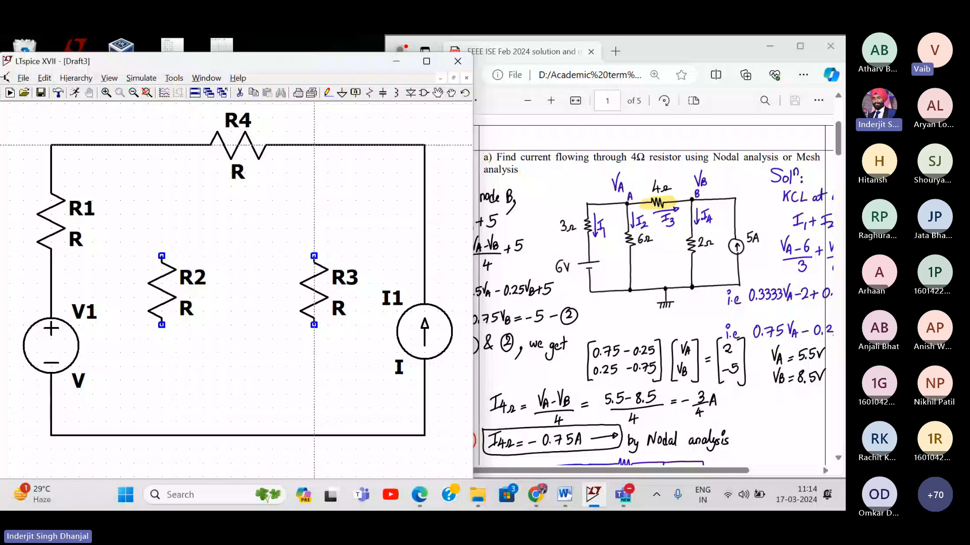
- Move resistor R3 slightly to the right, closer to the current source
click(437, 93)
click(321, 285)
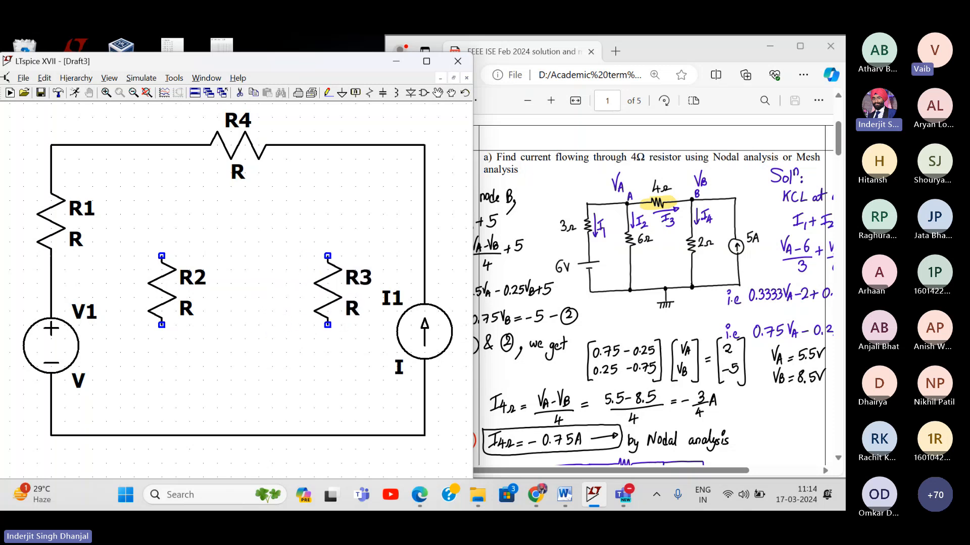
click(341, 266)
key(Escape)
- Wire resistors R3 and R2 as vertical branches between the top and bottom wires, on either side of R4
click(328, 93)
click(328, 145)
click(327, 256)
click(328, 324)
click(327, 435)
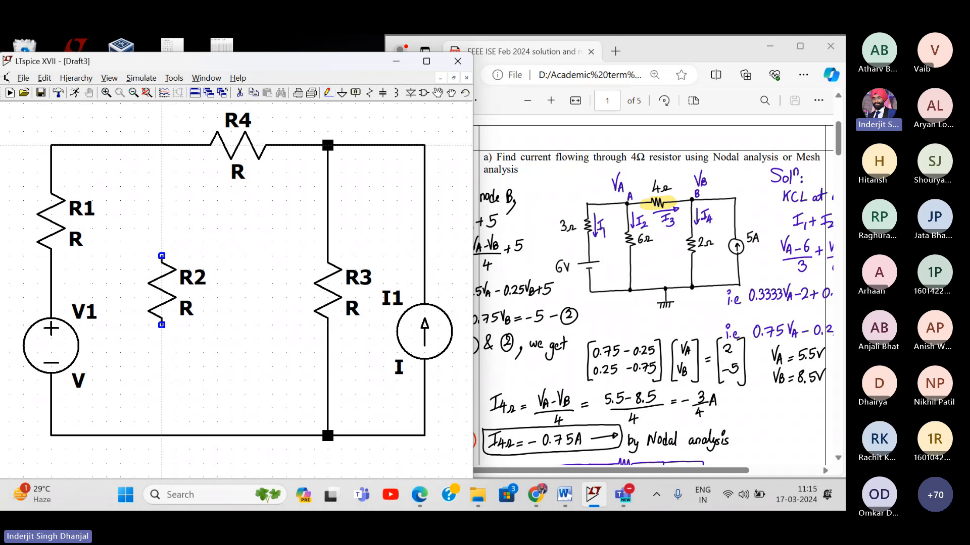
click(161, 145)
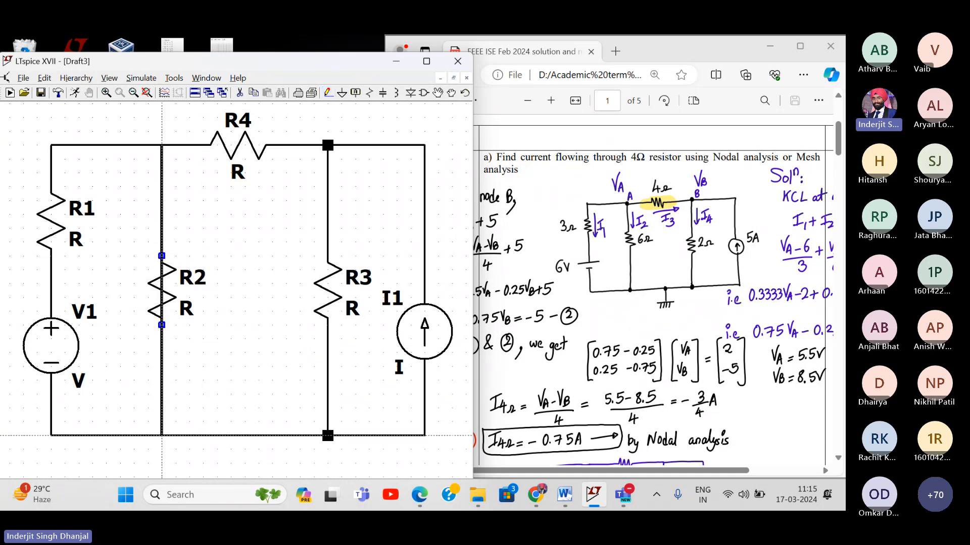
click(162, 436)
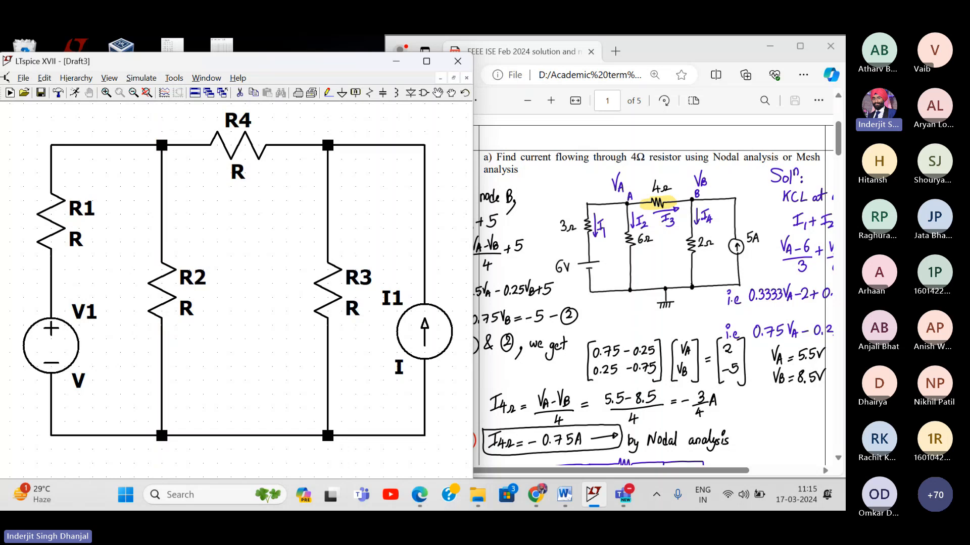
drag(243, 383, 245, 384)
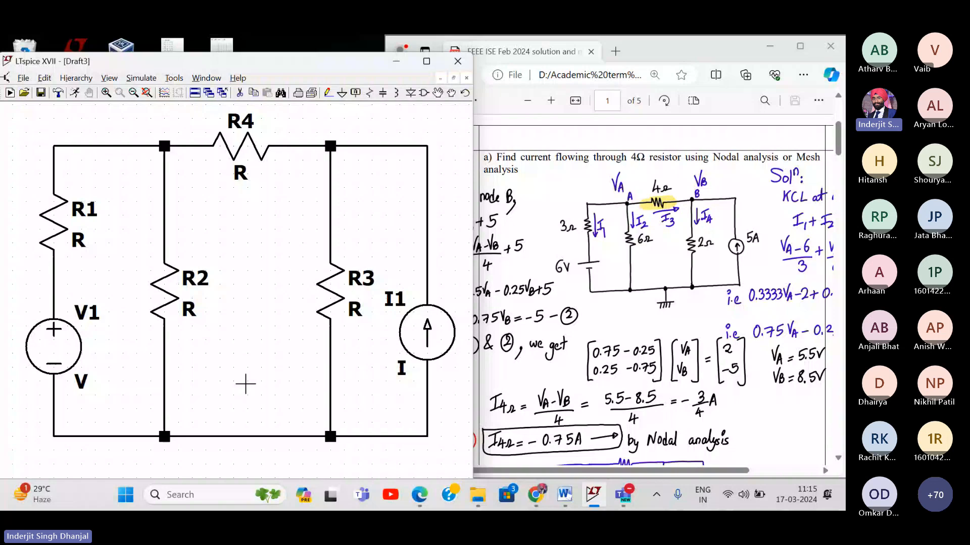
drag(244, 384, 243, 385)
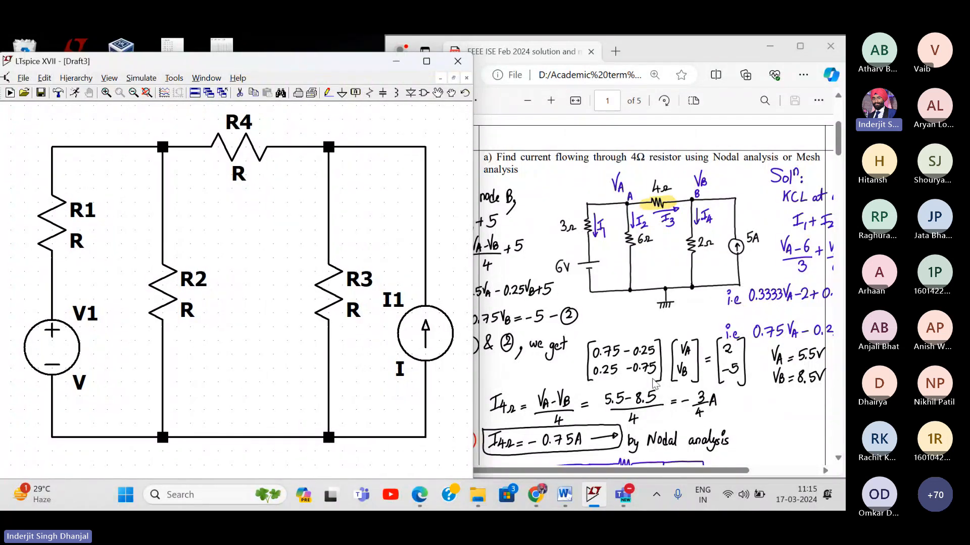
- Switch to the Teams meeting, admit the participant waiting in the lobby, and minimize the meeting window
mouse_move(623, 495)
click(541, 402)
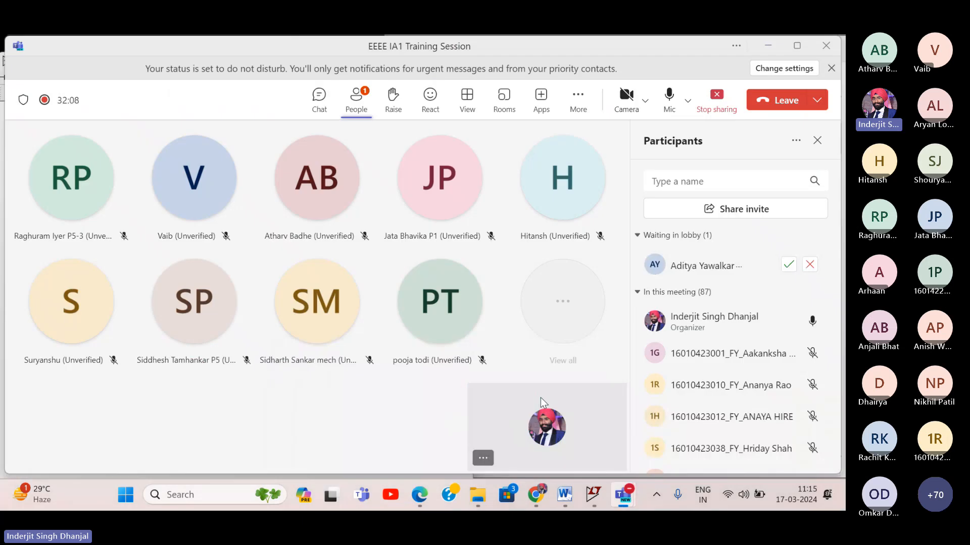
click(788, 265)
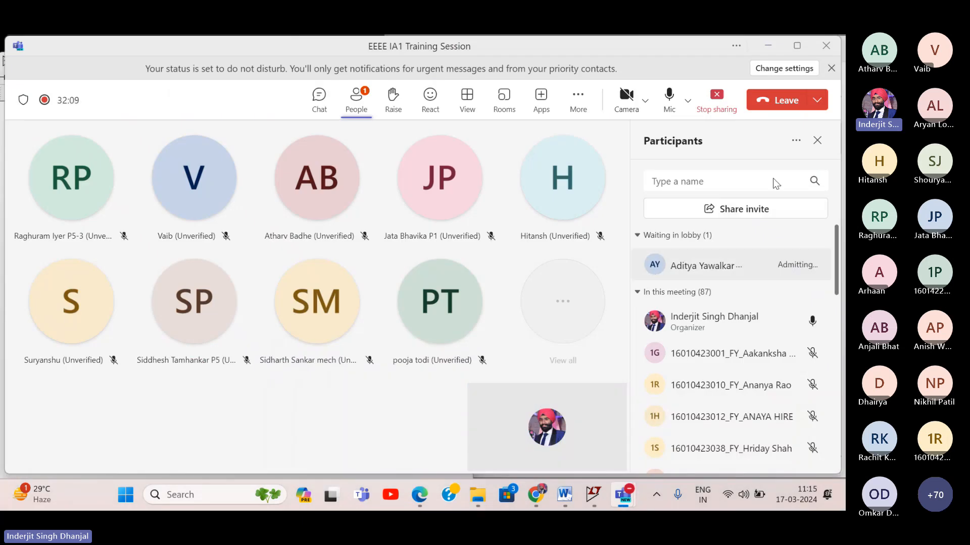
click(768, 47)
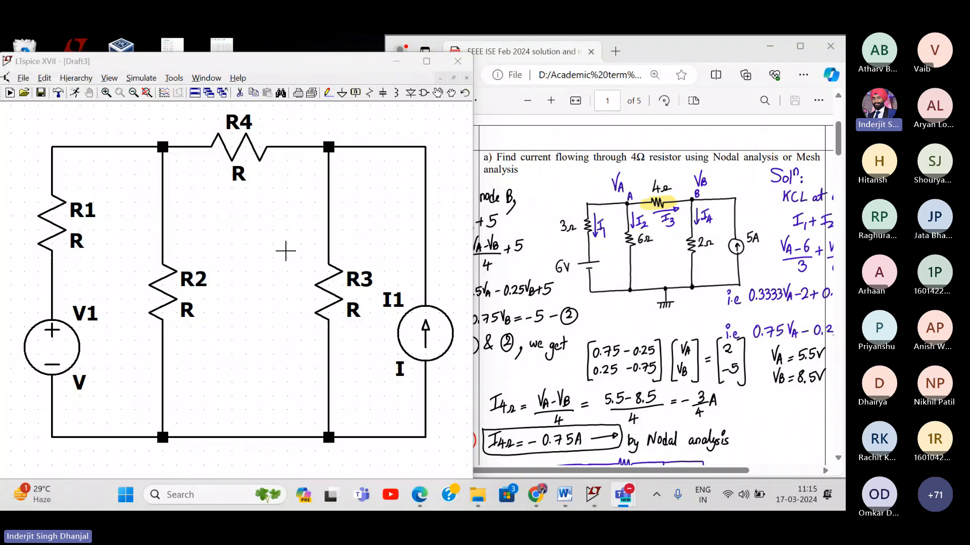
- Place one extra resistor in the empty area between R2 and R3 in the LTspice schematic
drag(260, 280, 259, 284)
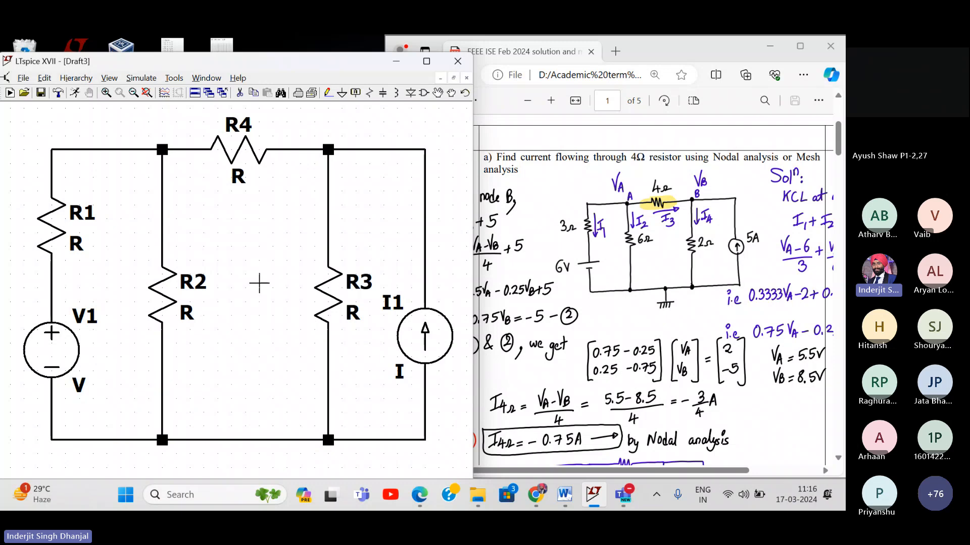
drag(259, 283, 258, 284)
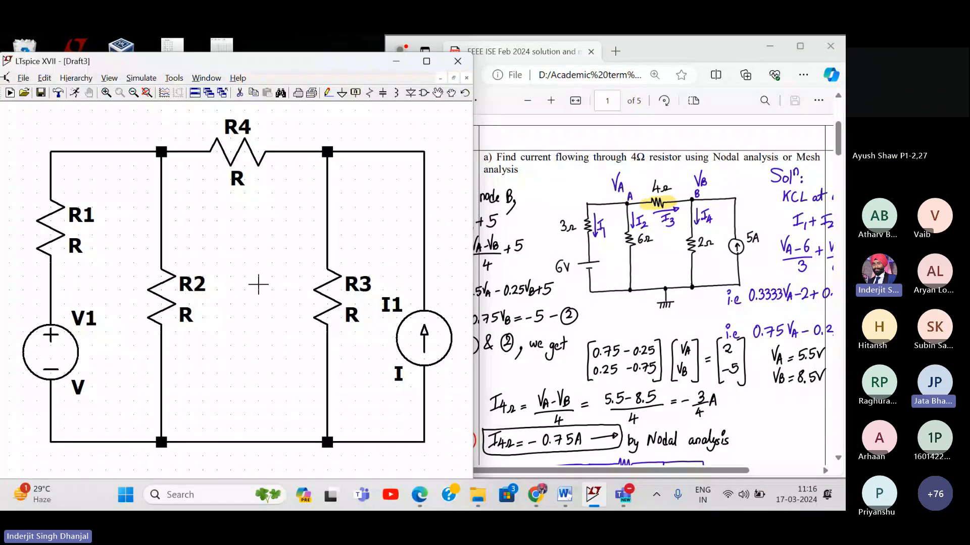
click(370, 92)
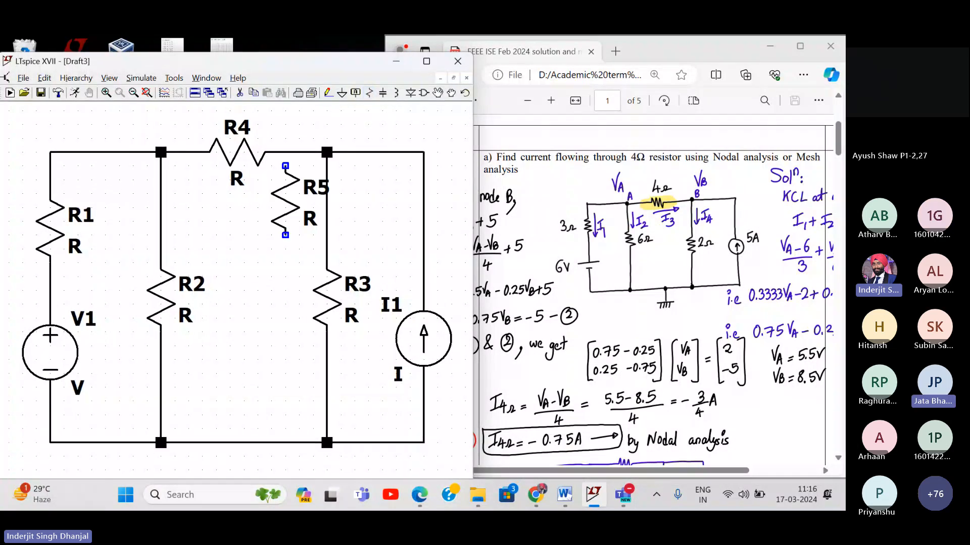
click(244, 208)
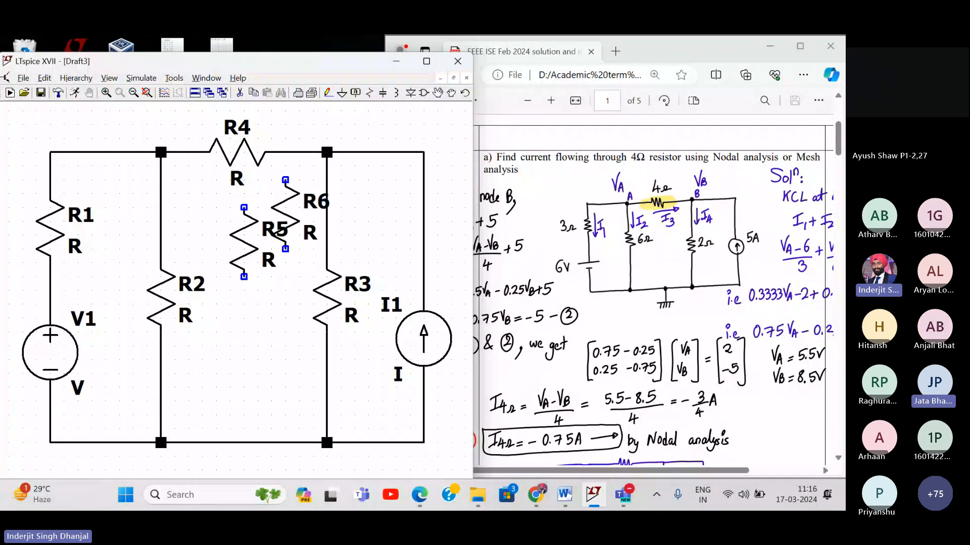
key(Escape)
- Pick up the extra resistor, rotate it through a full turn in 90° increments, and set it down between R2 and R3
click(439, 92)
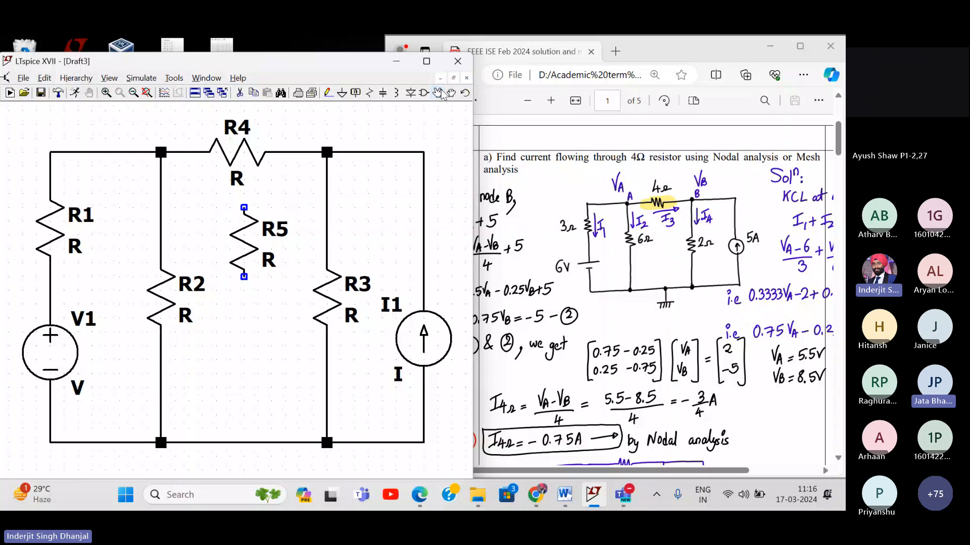
click(249, 237)
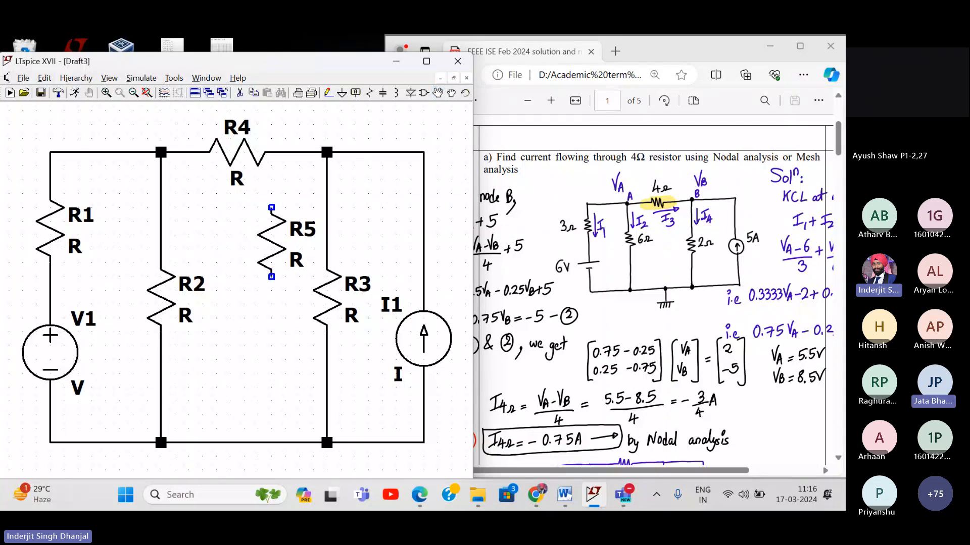
key(ctrl+r)
key(ctrl+r)
key(ctrl+r)
key(ctrl+r)
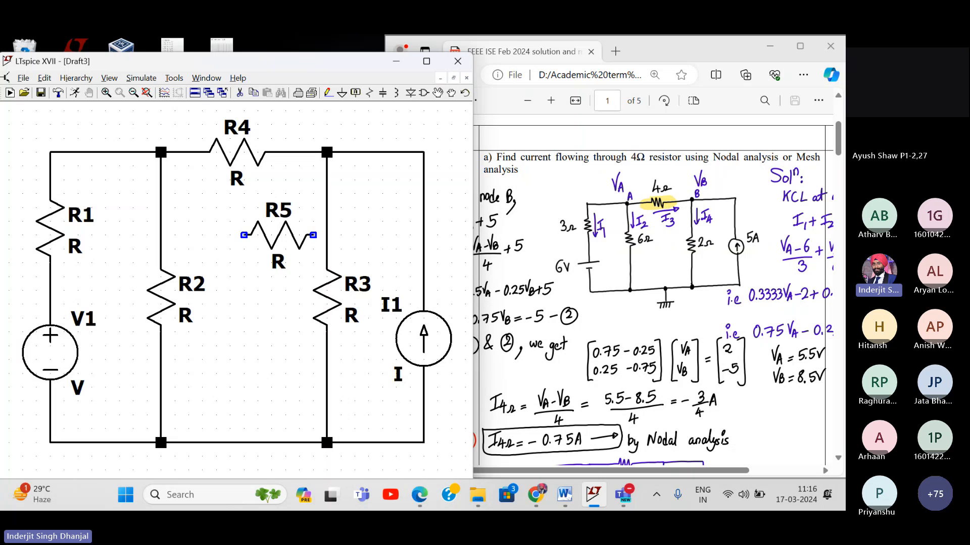
click(269, 242)
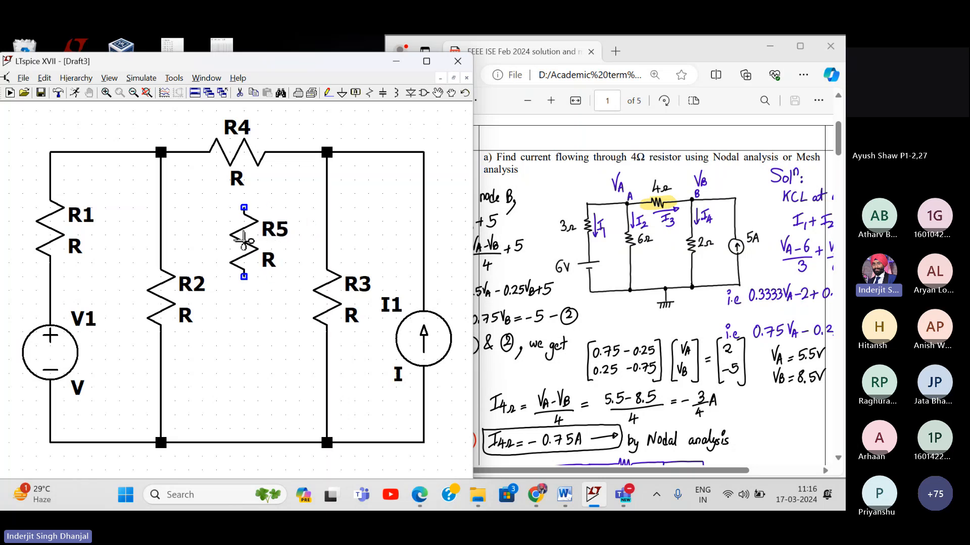
- Delete the extra resistor R5 from the area between R2 and R3
click(242, 96)
click(245, 224)
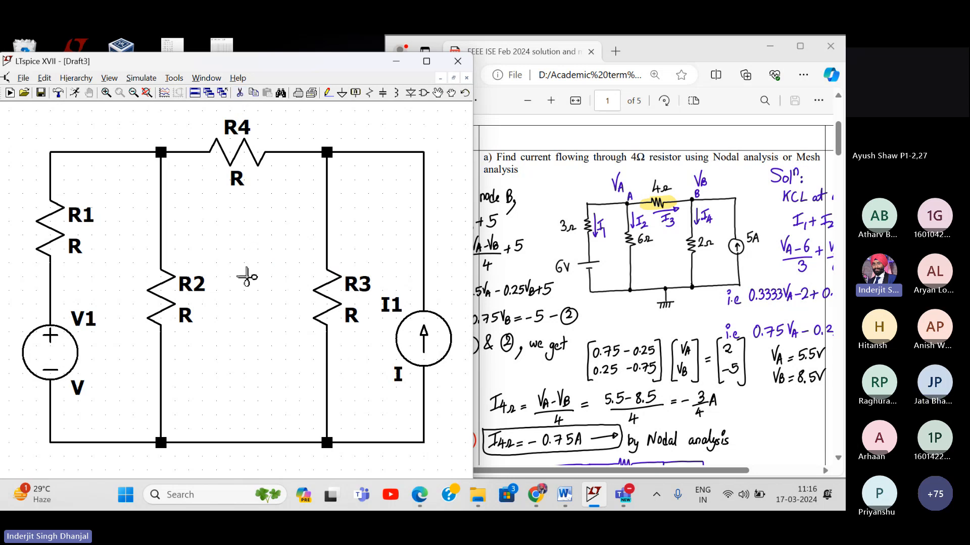
key(Escape)
drag(246, 276, 245, 272)
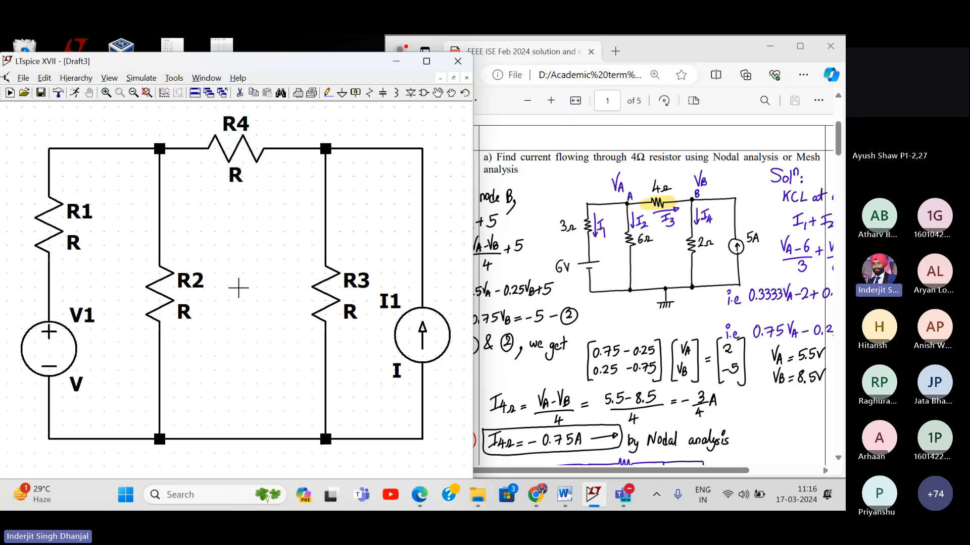
- Admit everyone waiting in the Teams meeting's lobby at once and minimize the meeting window
click(625, 499)
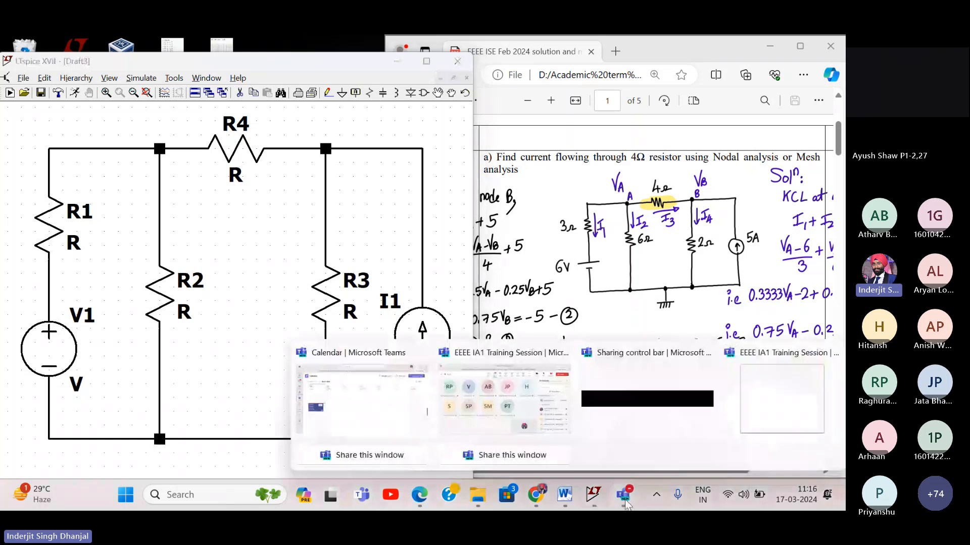
click(505, 399)
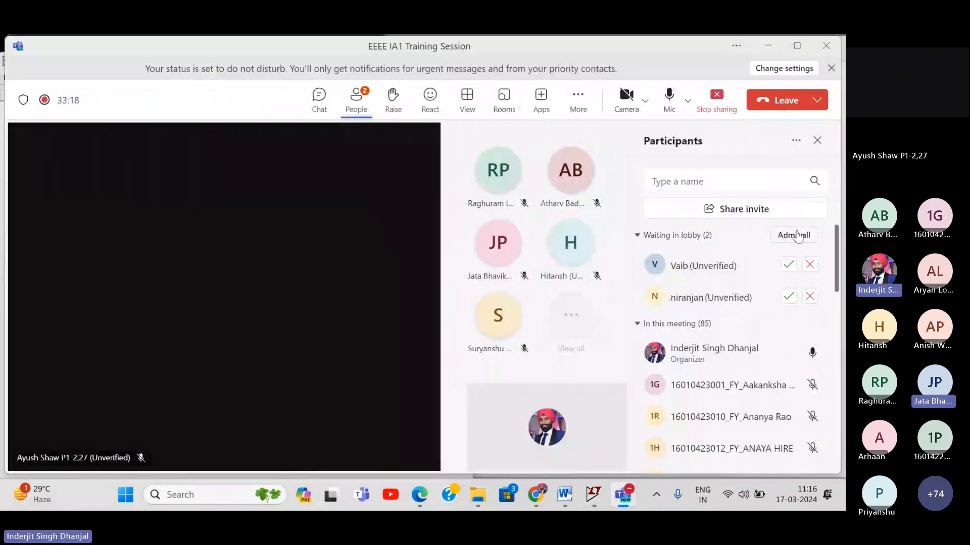
click(796, 235)
click(769, 45)
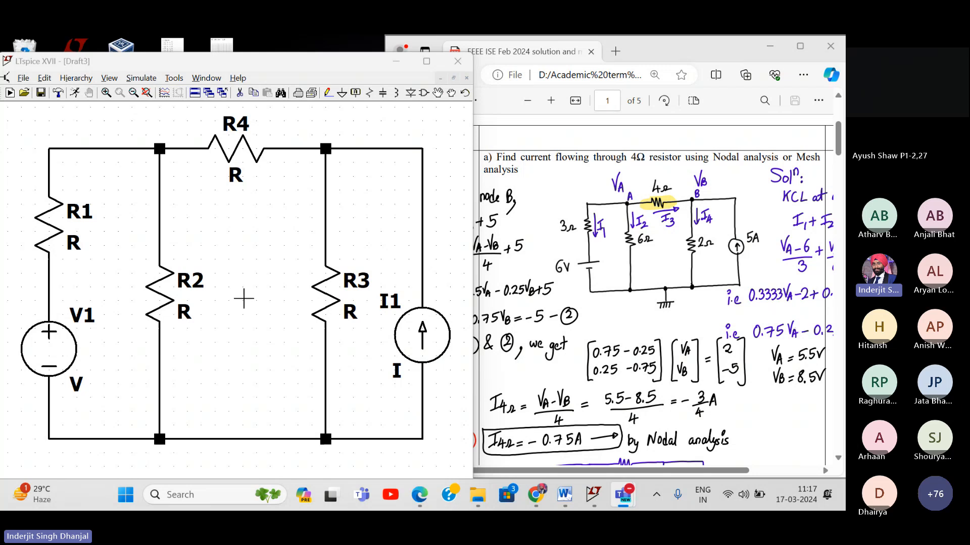
- Widen the LTspice window and place a ground symbol just below the bottom wire, midway between R2 and R3
click(244, 299)
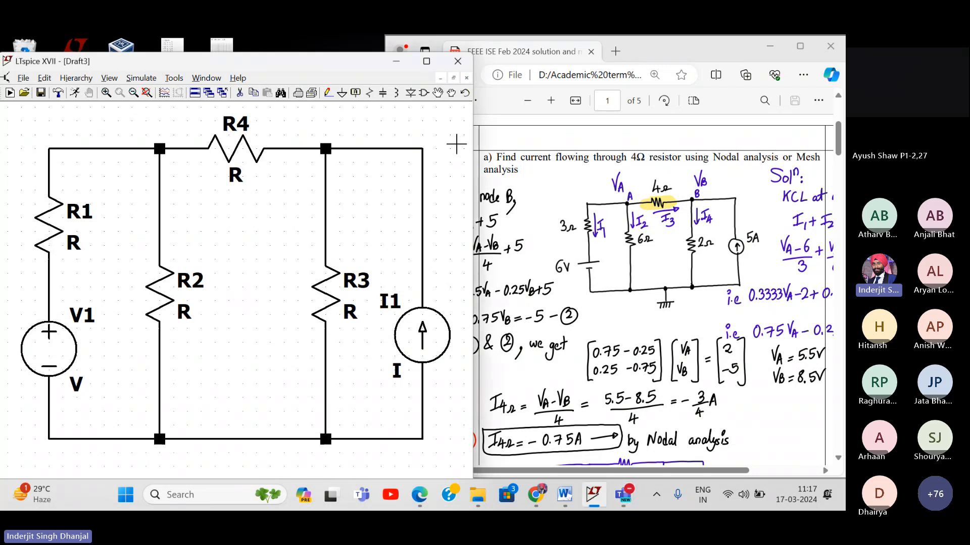
drag(473, 129, 554, 131)
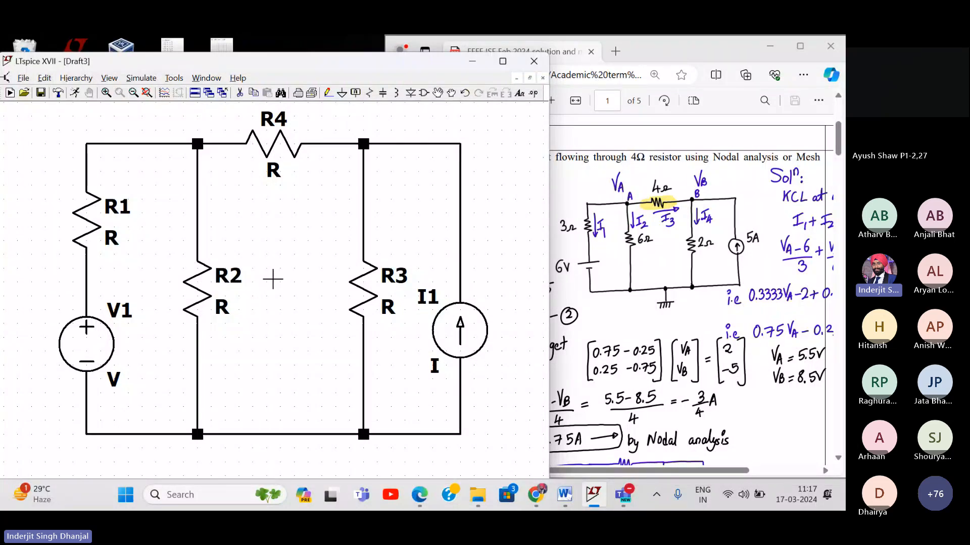
click(342, 94)
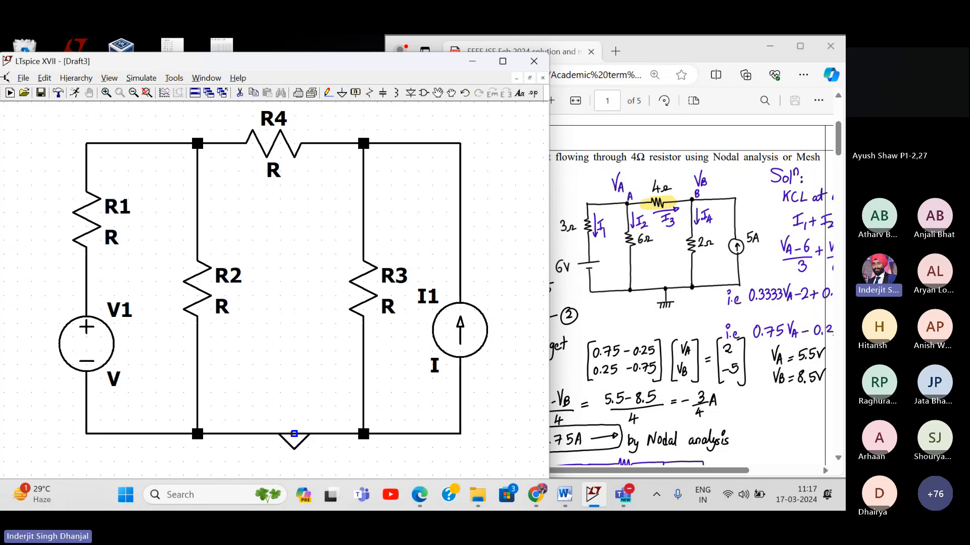
click(280, 462)
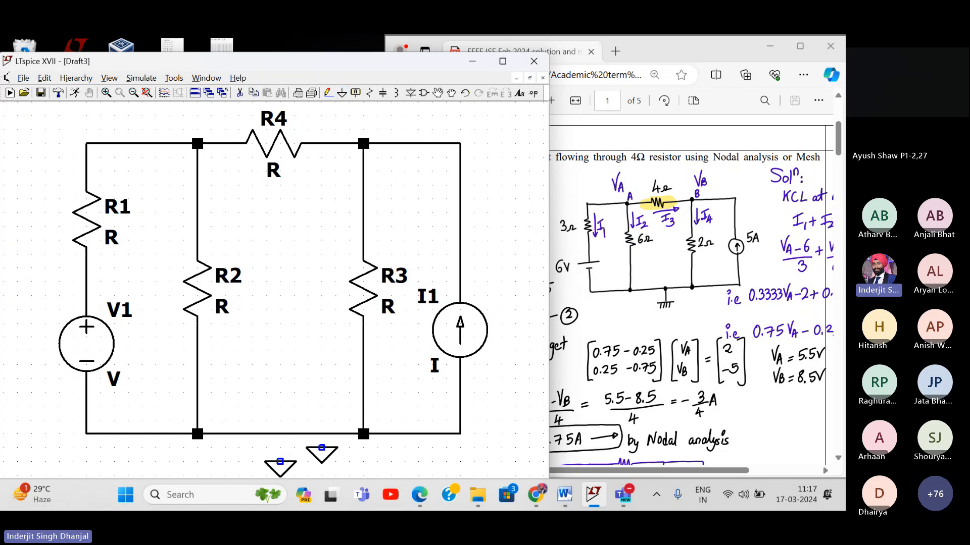
key(Escape)
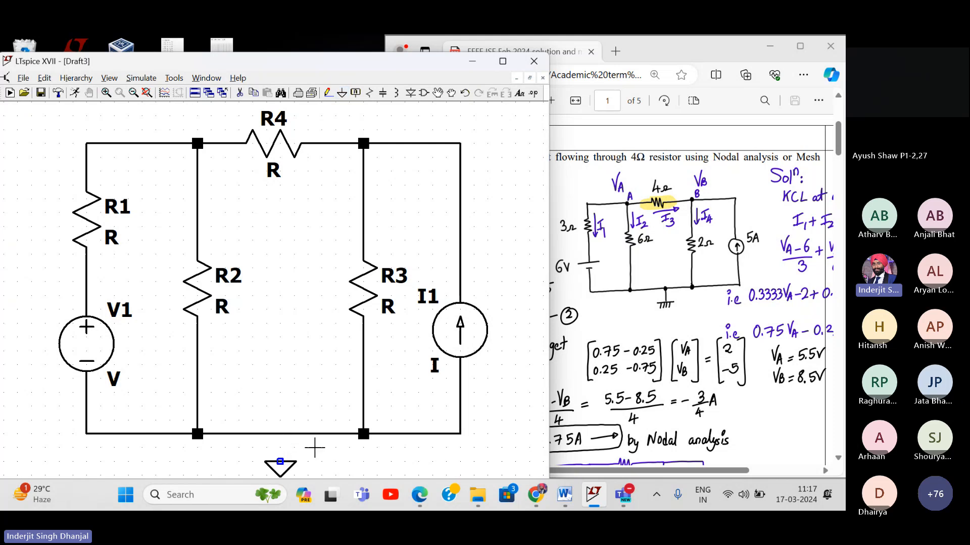
- Wire the ground symbol straight up to the circuit's bottom wire between R2 and R3
click(329, 94)
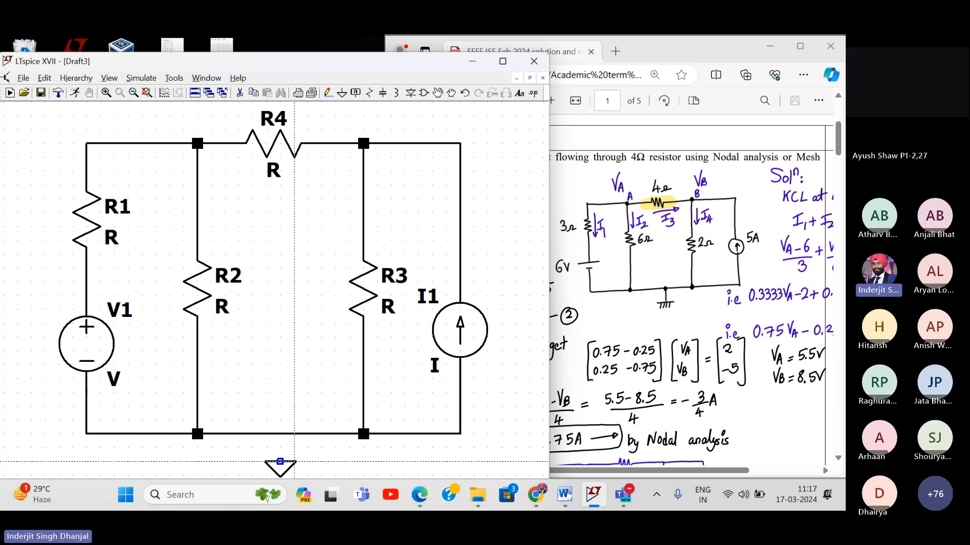
click(280, 462)
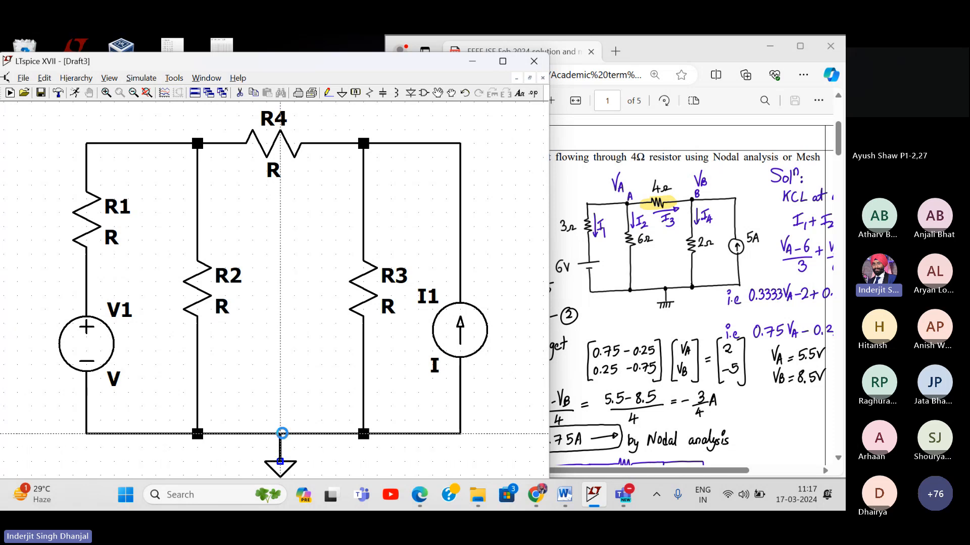
click(280, 434)
key(Escape)
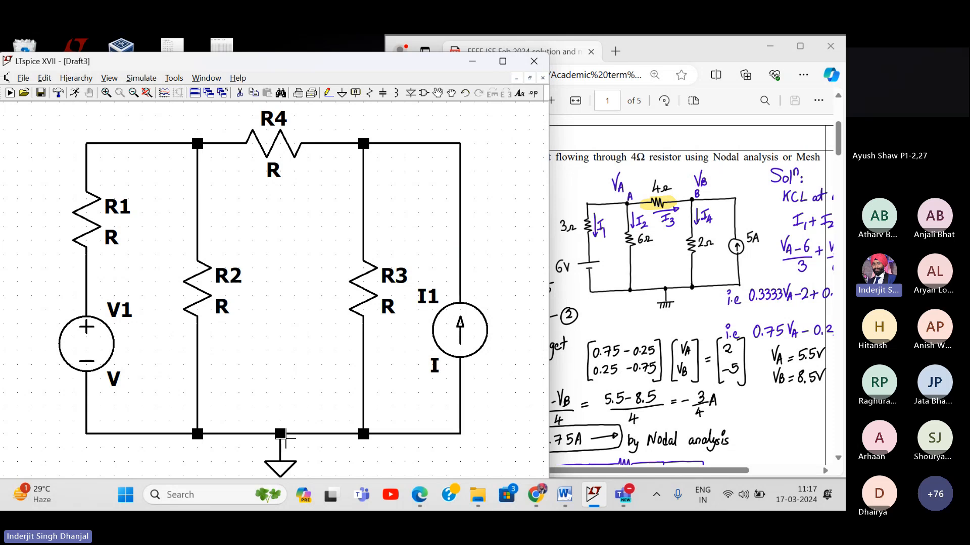
- Set the DC value of voltage source V1 to 6 V and of current source I1 to 5 A
drag(283, 332, 268, 332)
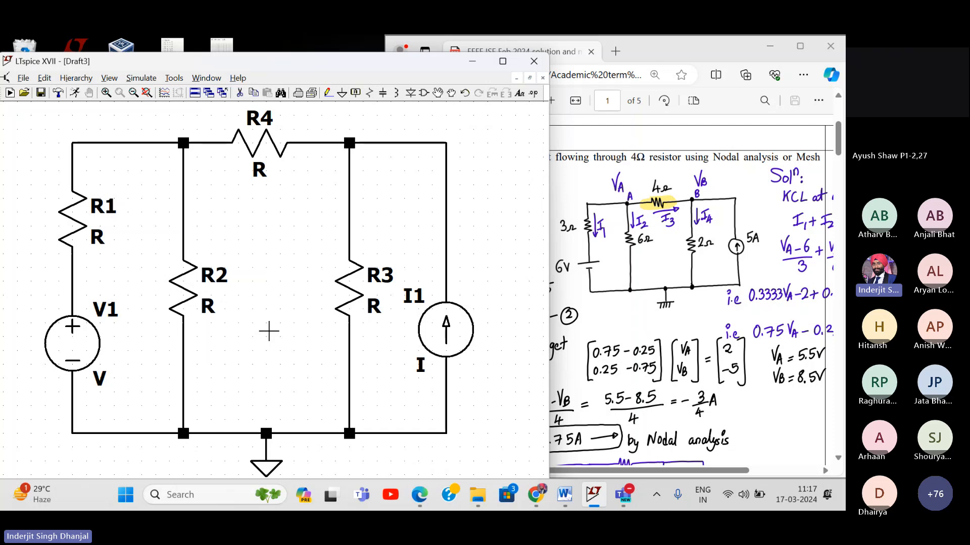
right_click(82, 345)
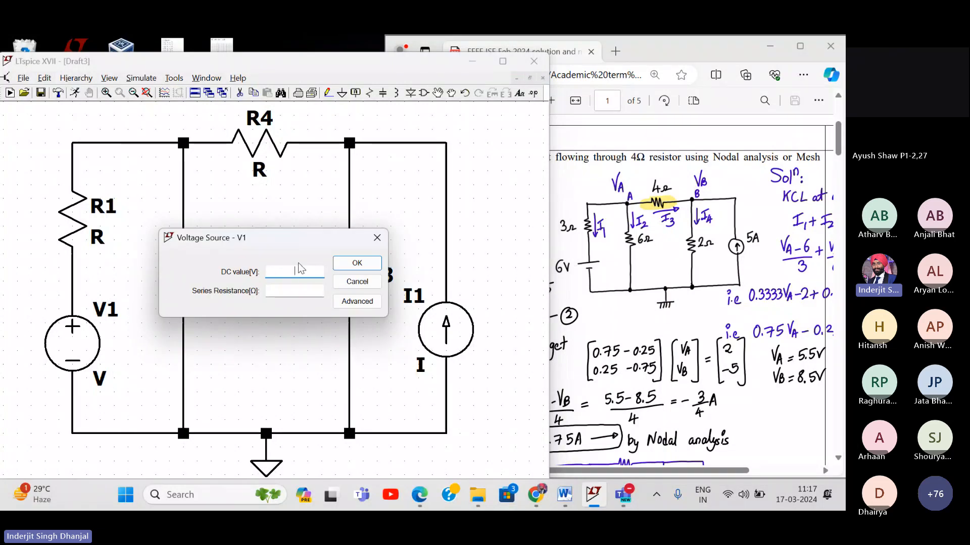
text(6)
key(Return)
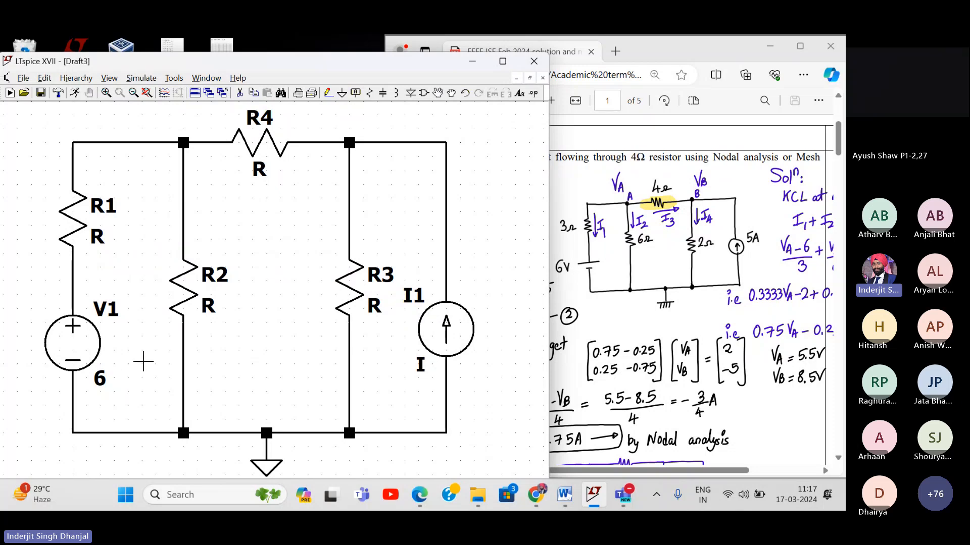
right_click(470, 334)
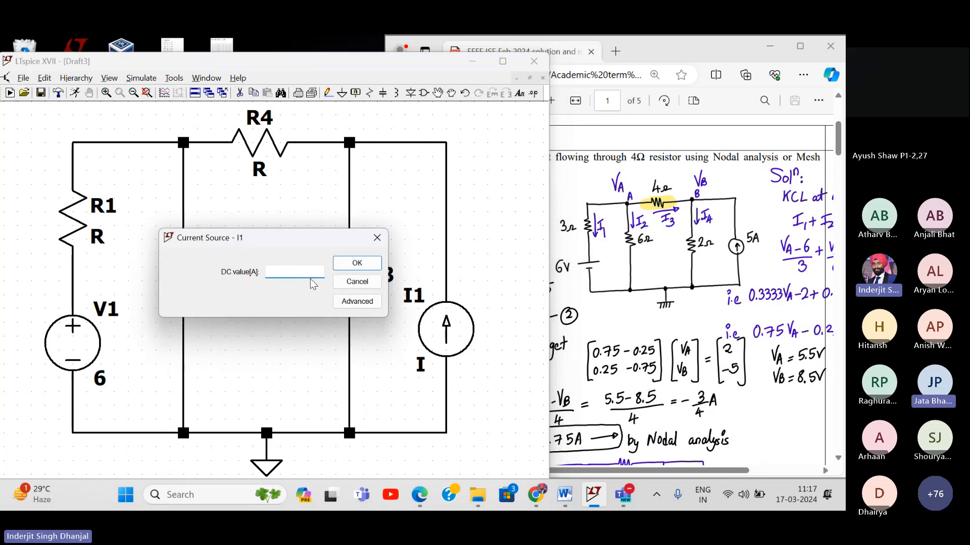
text(5)
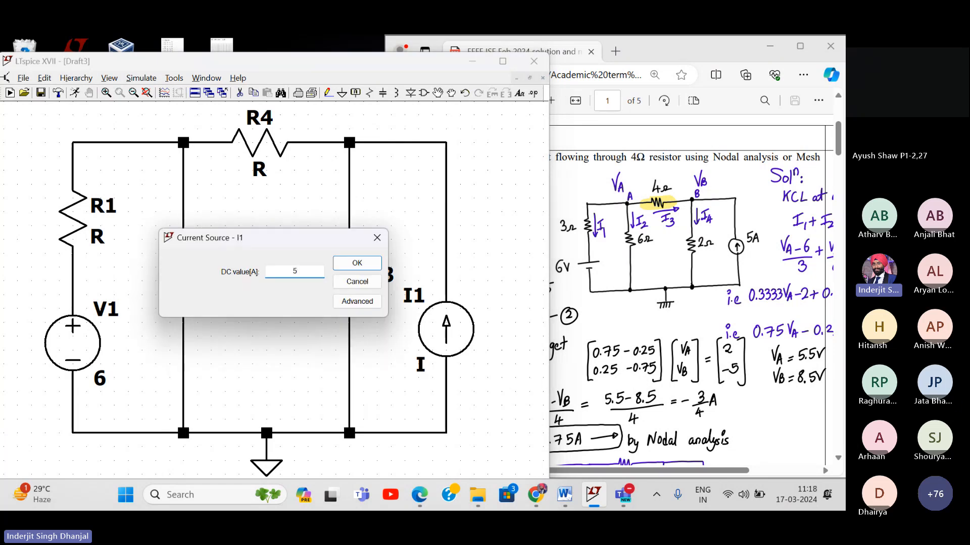
key(Return)
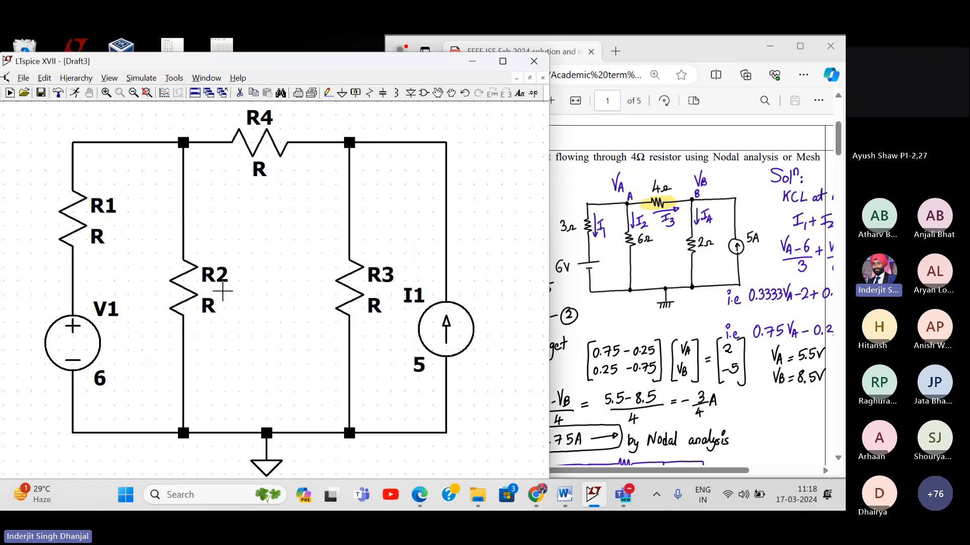
- Set the resistance of R1 to 3 Ω
right_click(75, 223)
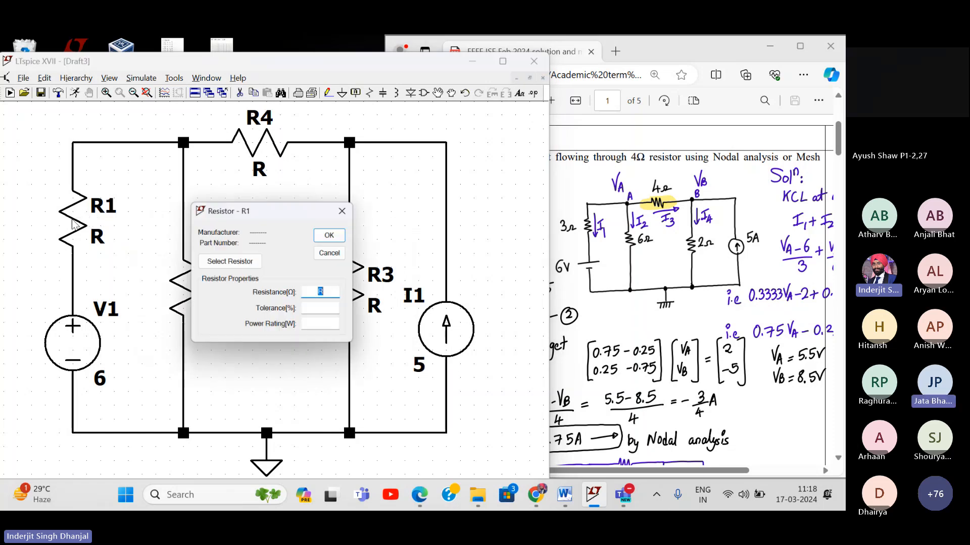
click(335, 296)
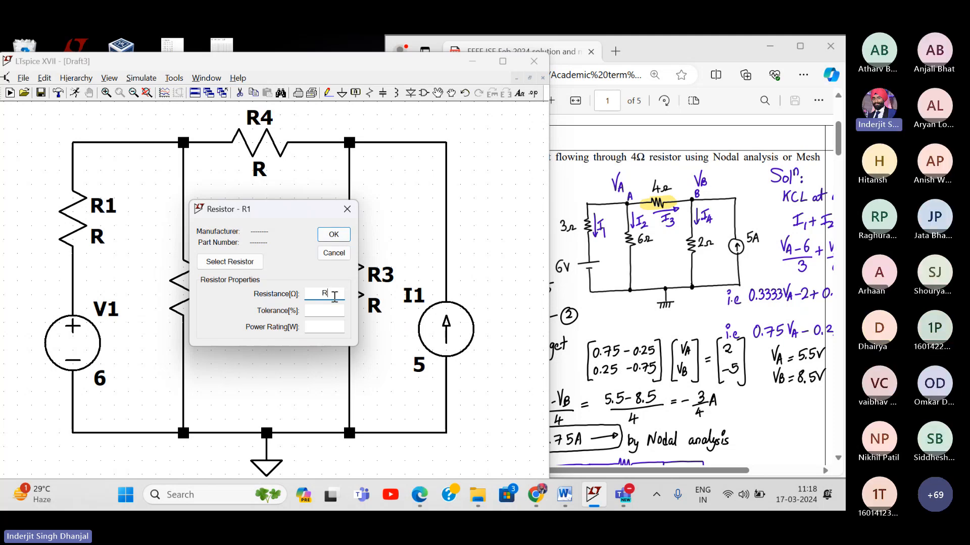
key(BackSpace)
text(3)
key(Return)
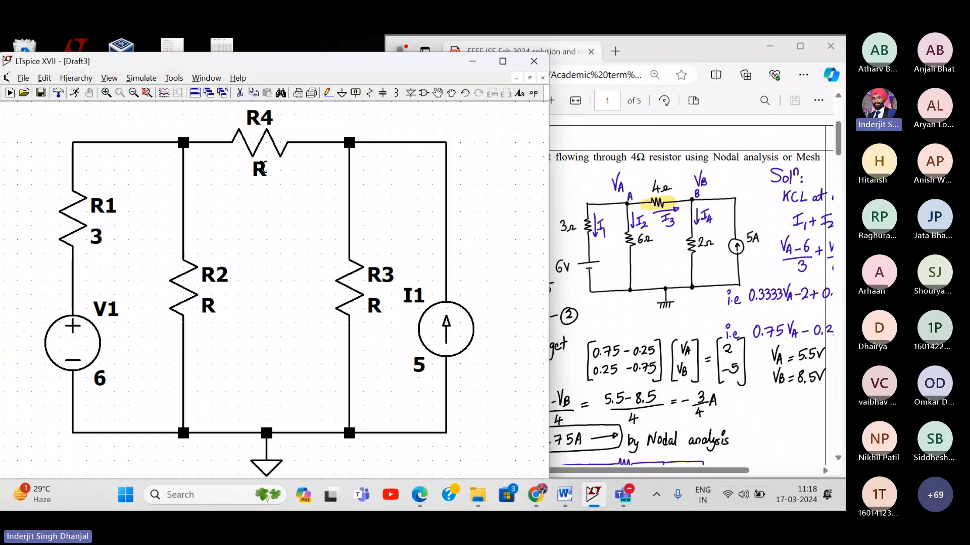
right_click(262, 172)
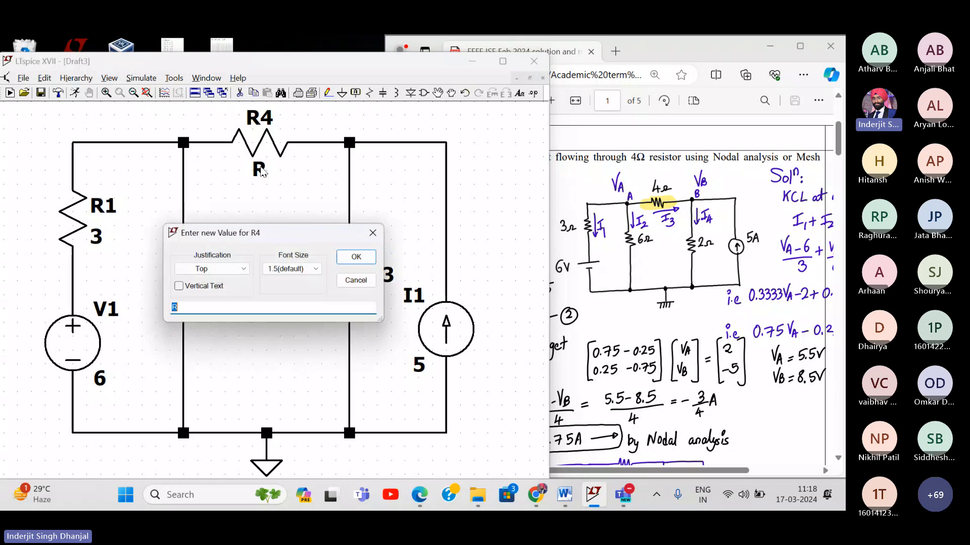
key(BackSpace)
click(372, 233)
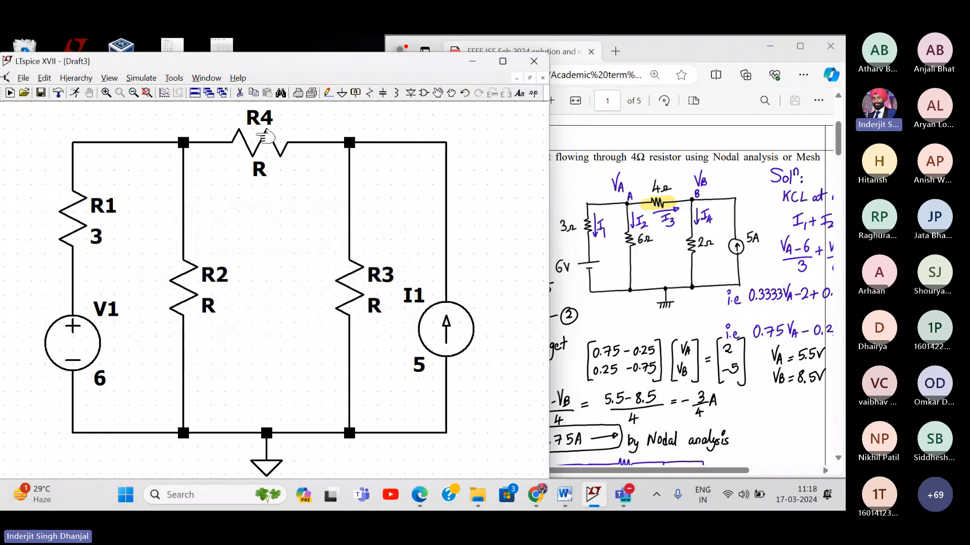
- Set the resistance of R4 to 4 Ω
right_click(258, 139)
text(4)
key(Return)
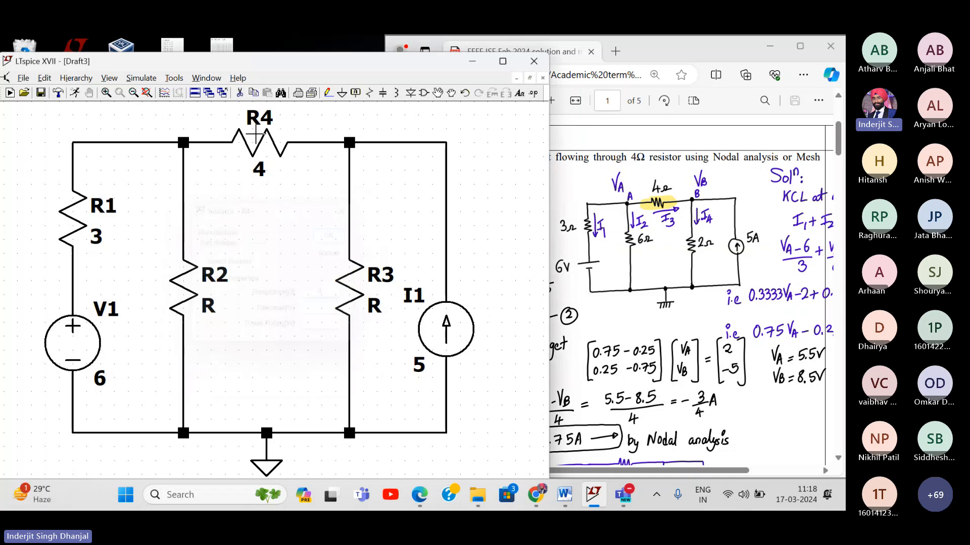
- Set the resistance of R2 to 6 Ω and of R3 to 2 Ω
right_click(199, 292)
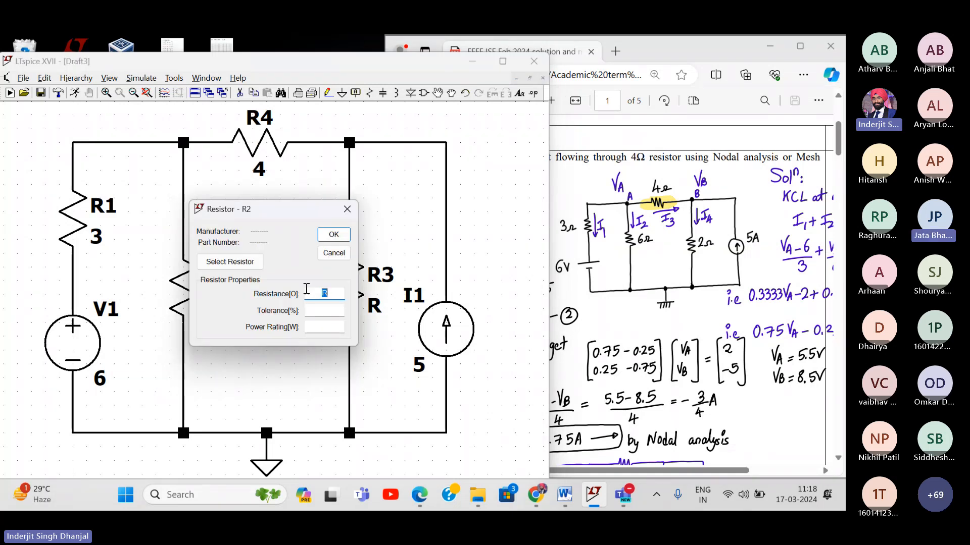
text(6)
key(Return)
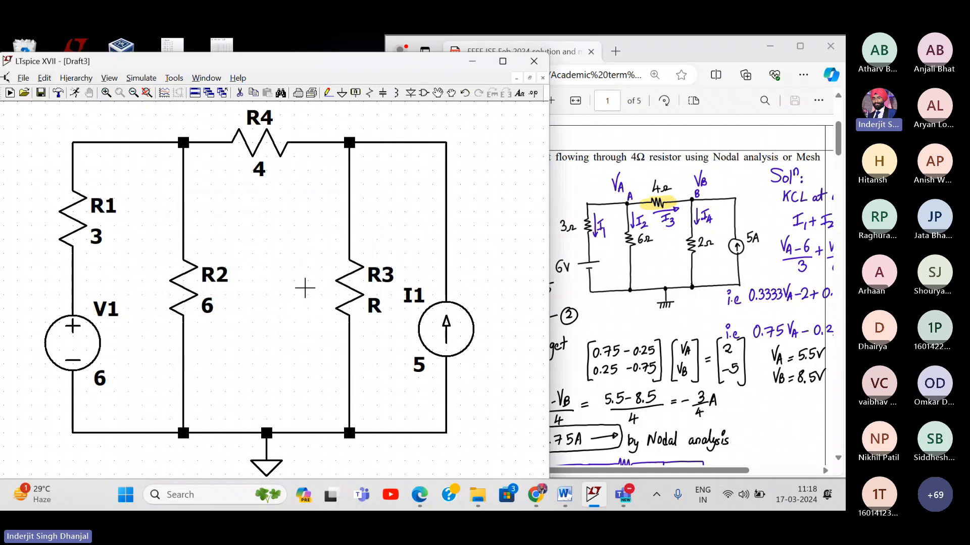
right_click(353, 286)
text(2)
key(Return)
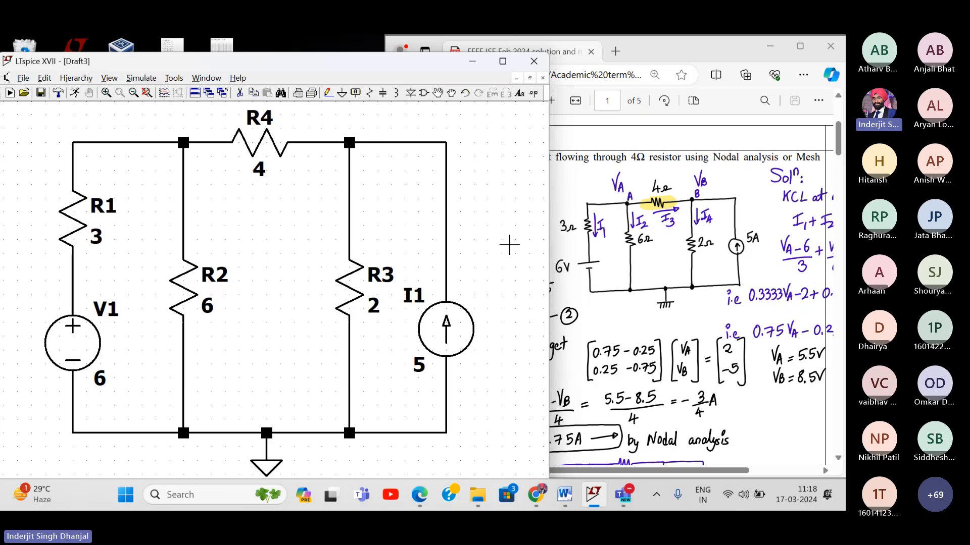
- Switch to the Teams meeting window, admit everyone waiting in the lobby, and return to the LTspice schematic
mouse_move(626, 499)
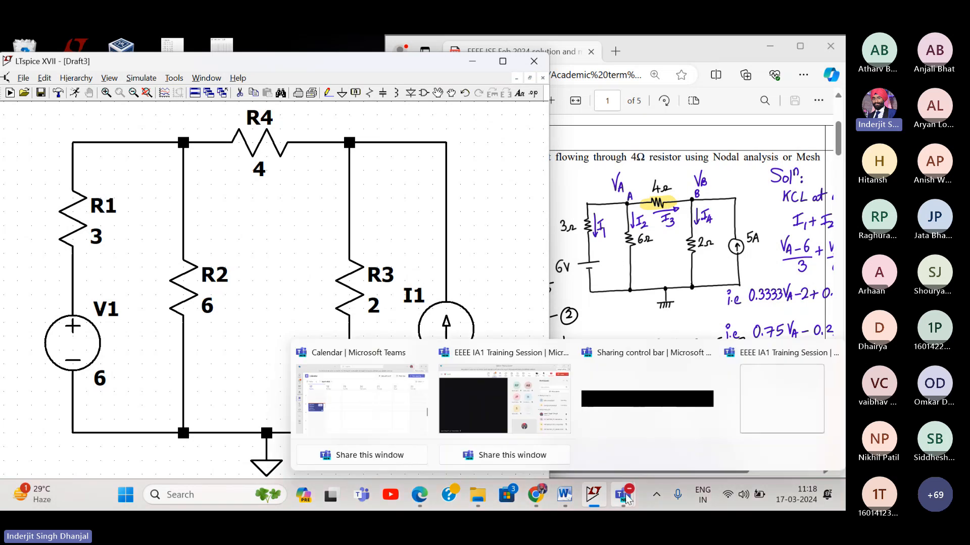
click(526, 409)
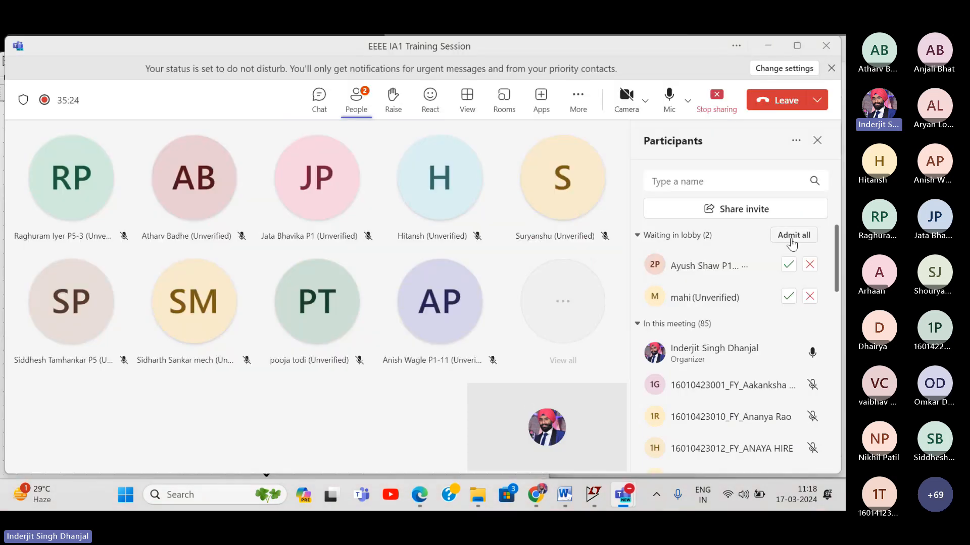
click(792, 236)
click(769, 46)
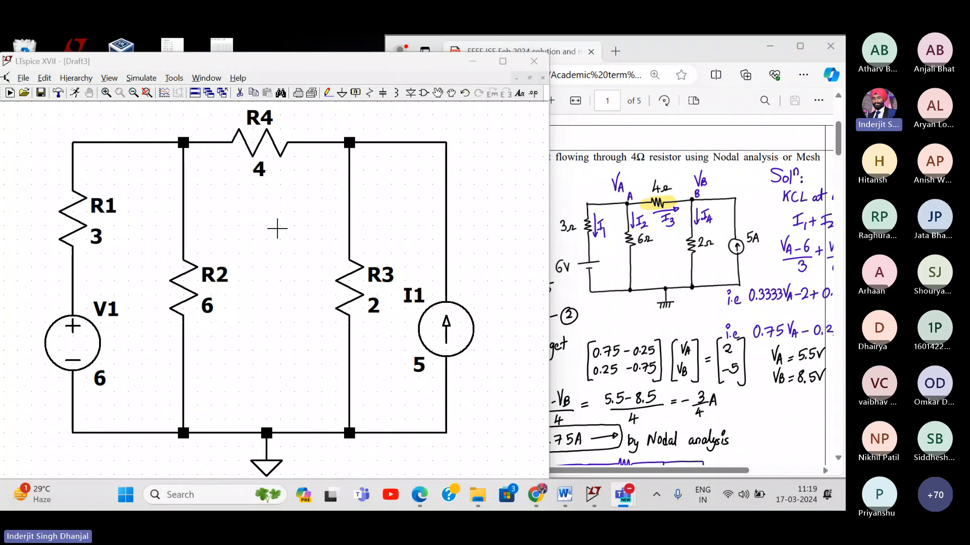
- Draw a short wire stub straight up from the node joining R1, R2 and R4
click(133, 94)
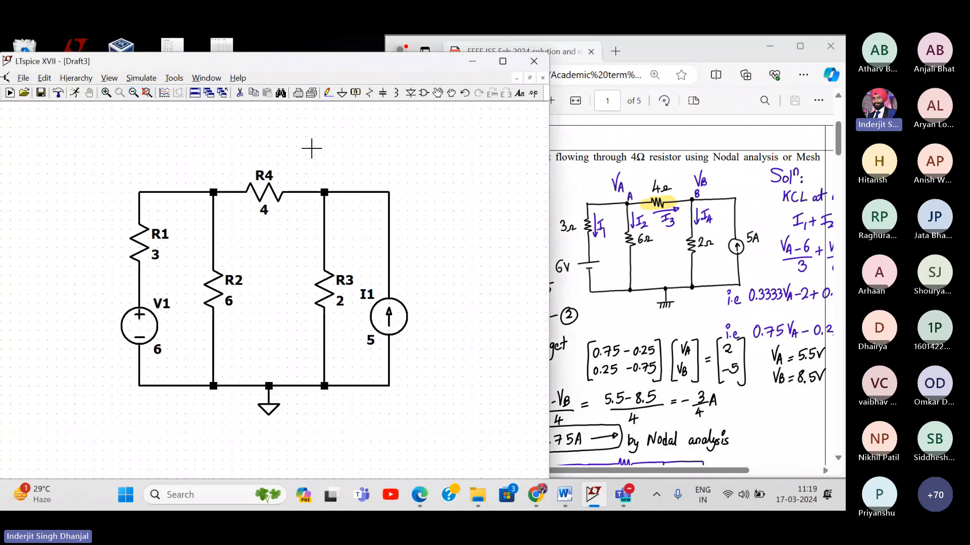
drag(311, 149, 310, 157)
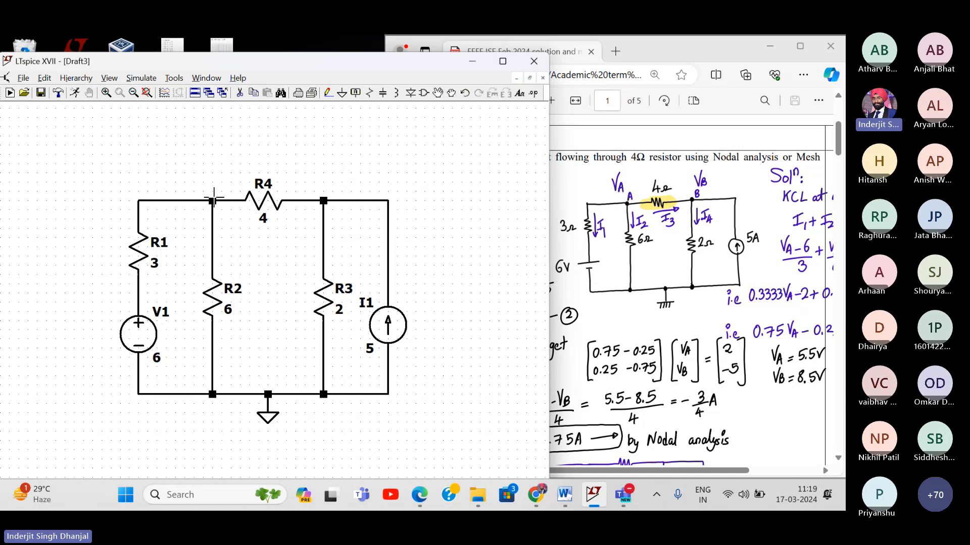
click(328, 91)
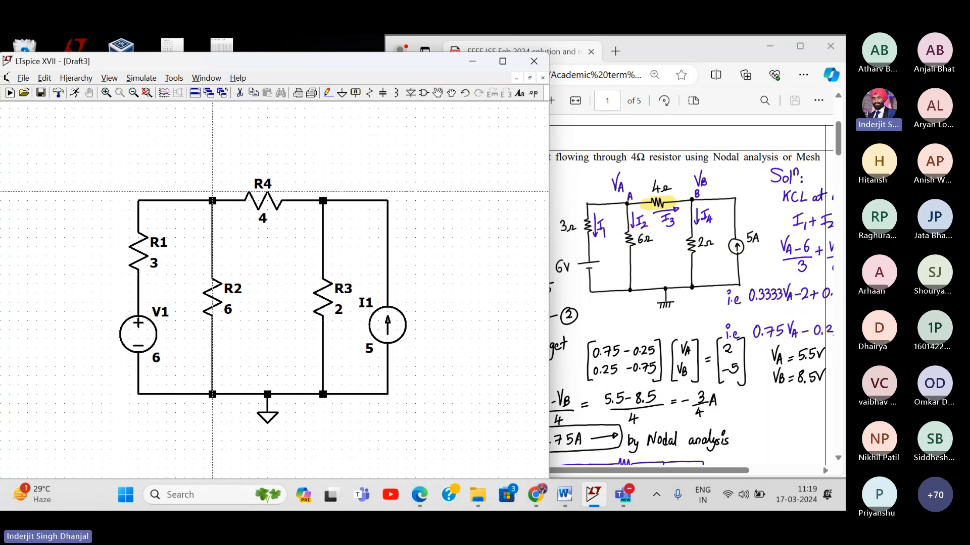
click(212, 201)
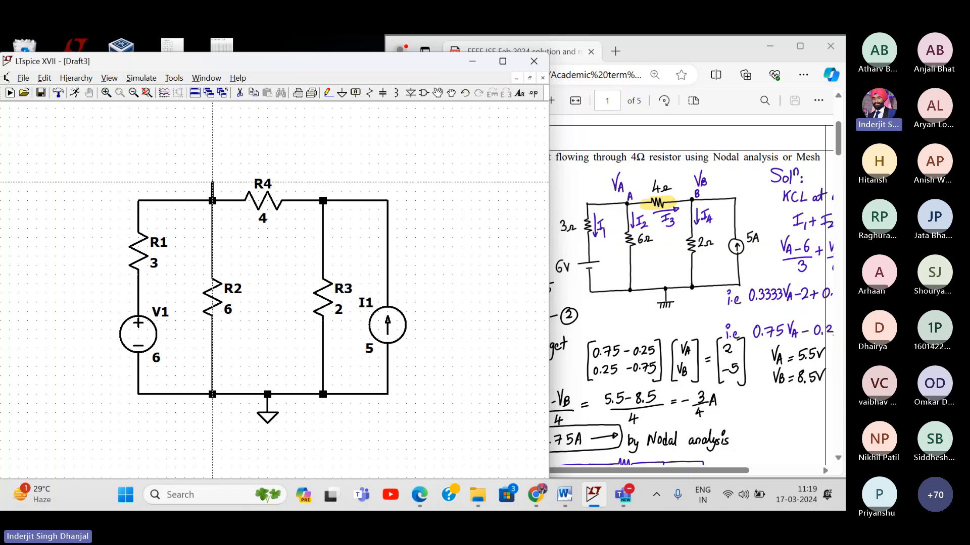
click(212, 182)
key(Escape)
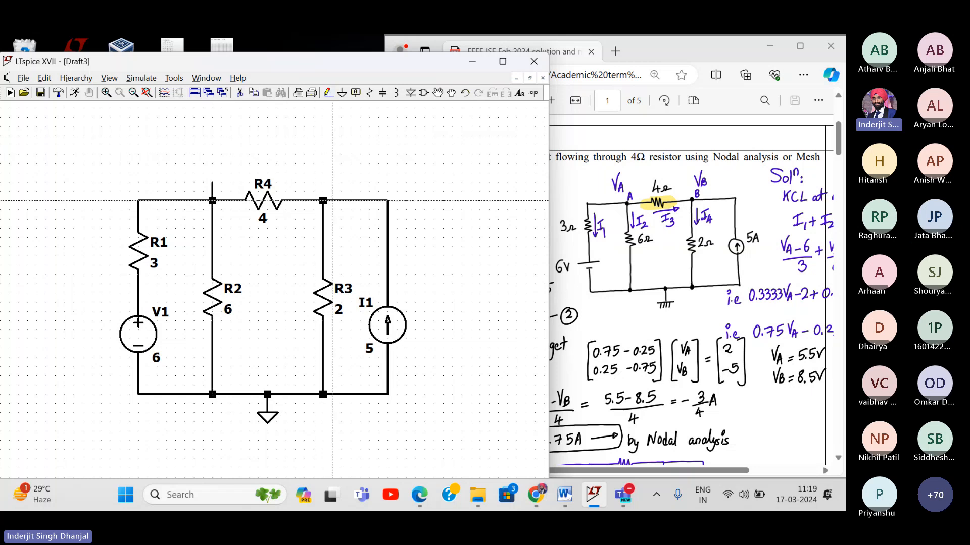
key(Escape)
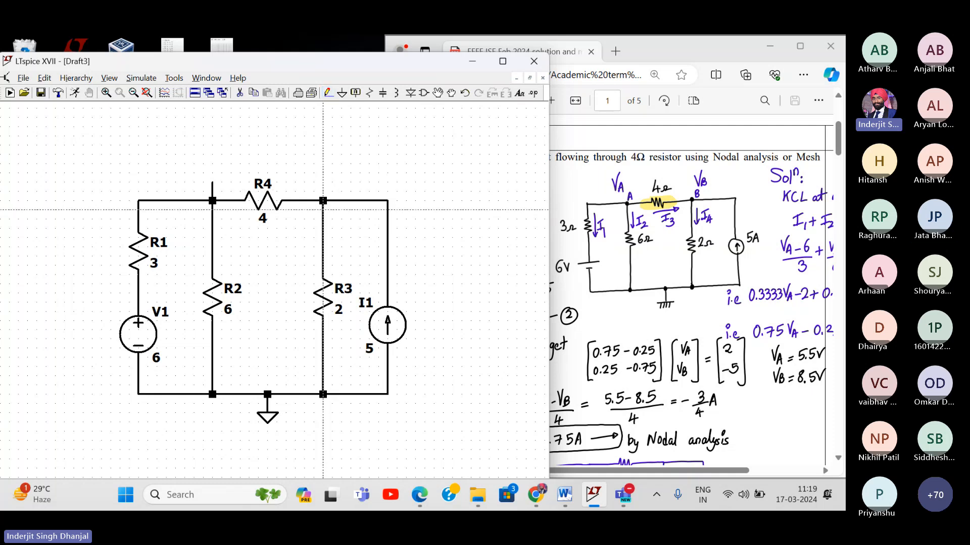
- Draw a stub up from the R3–R4 node with a short bend to the right, and extend the R2–R4 node's stub to match
click(322, 200)
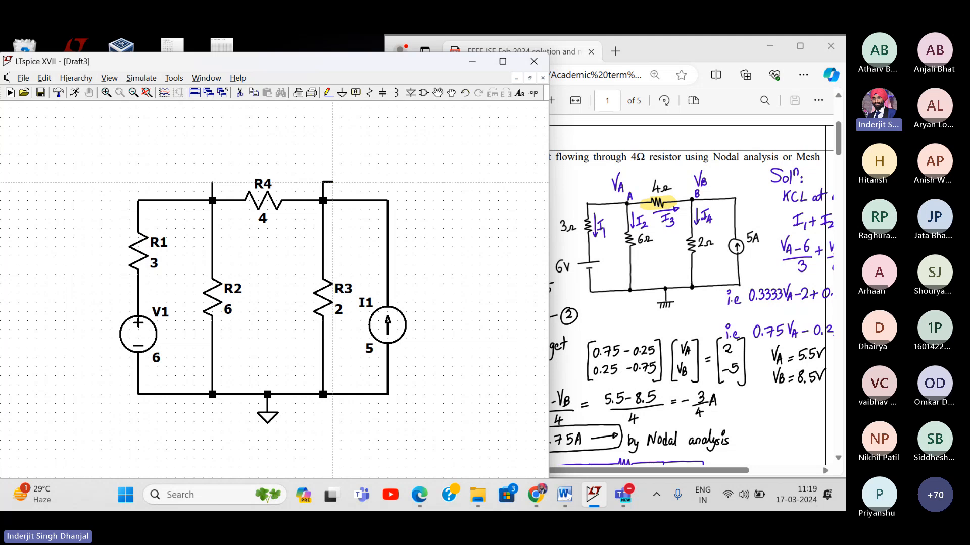
click(327, 98)
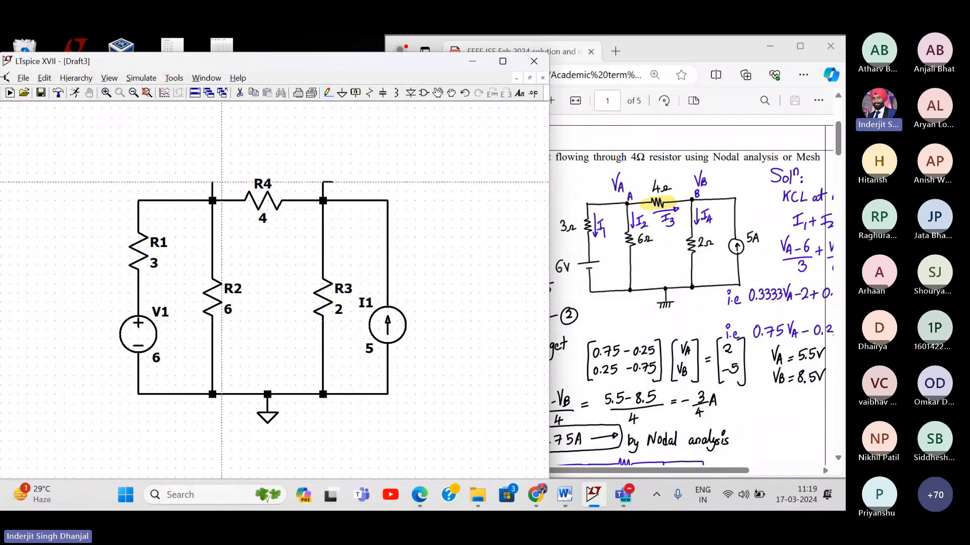
click(212, 183)
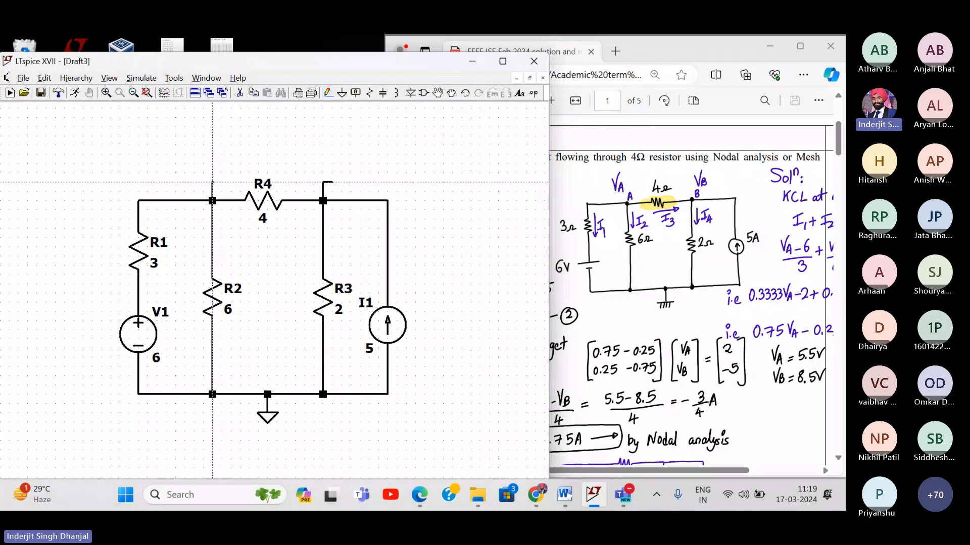
click(220, 183)
key(Escape)
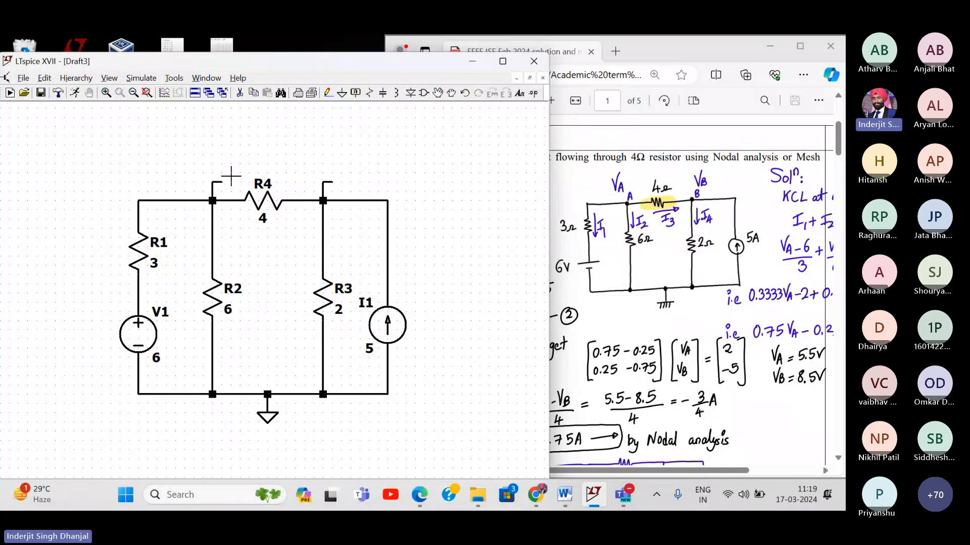
- Label the net at the R2–R4 node A, placing the label on the end of its wire stub
scroll(231, 176, up, 2)
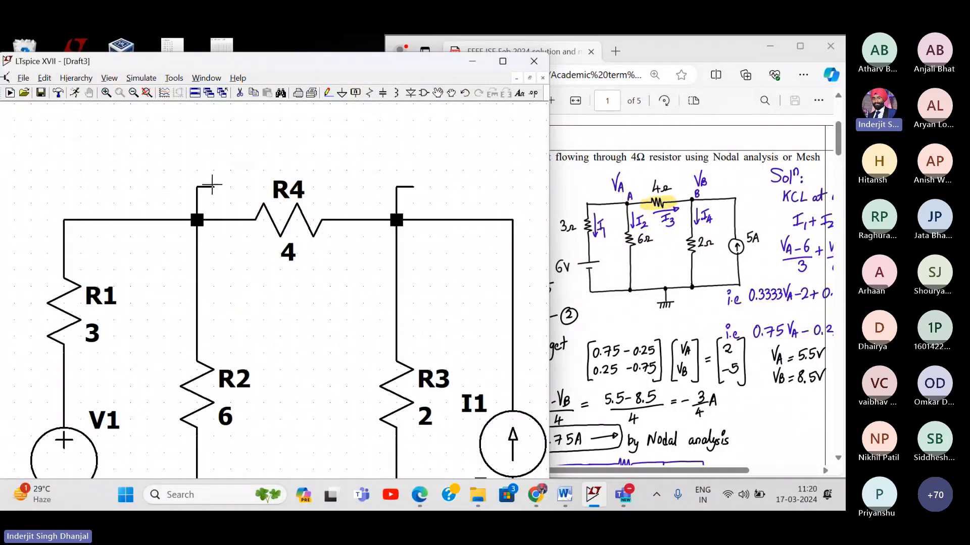
right_click(211, 186)
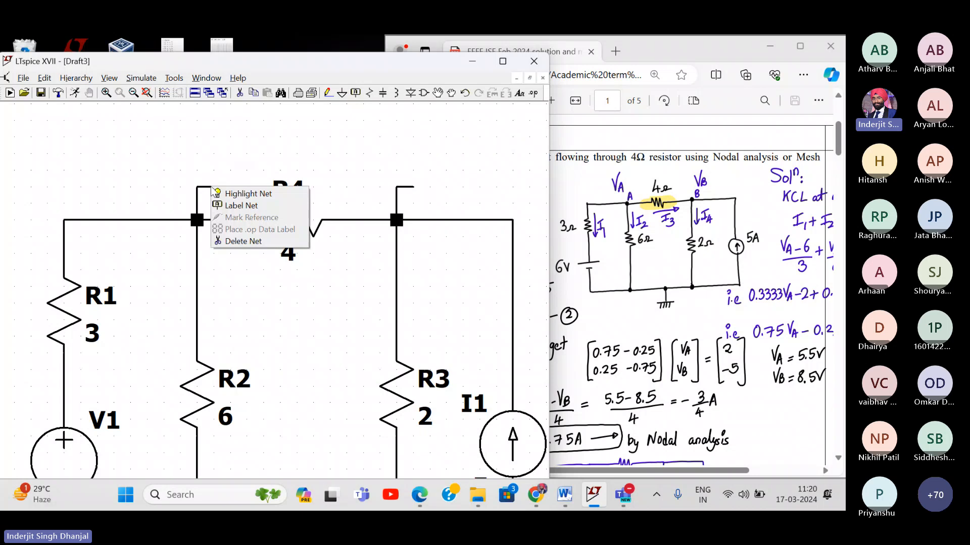
click(241, 206)
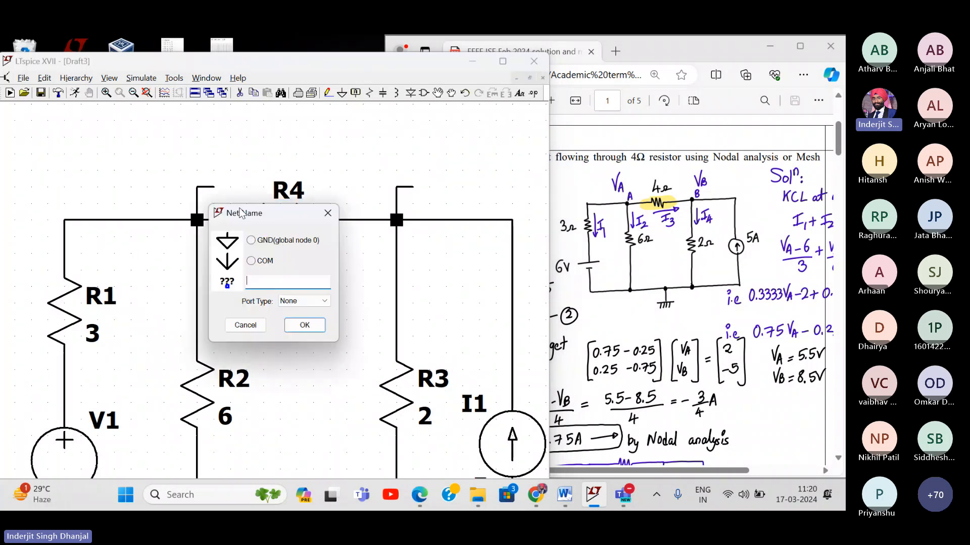
text(A)
click(306, 326)
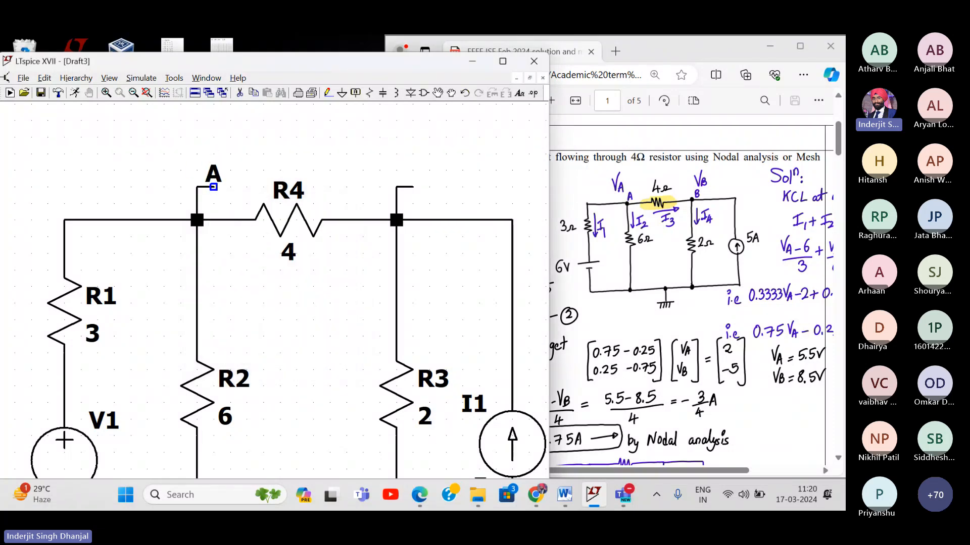
click(214, 187)
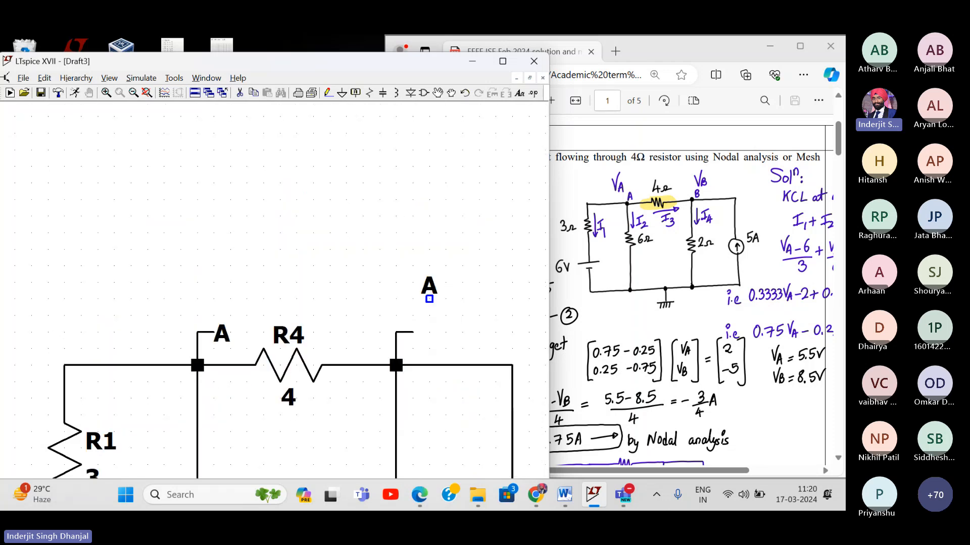
key(Escape)
- Label the net at the R3–R4 node B, placing the label on the end of its wire stub
drag(441, 344, 401, 233)
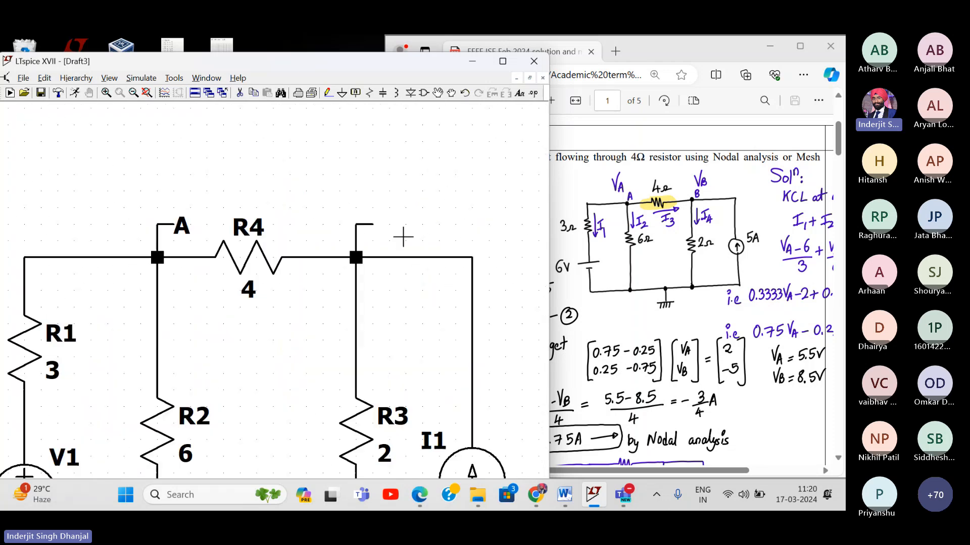
right_click(365, 223)
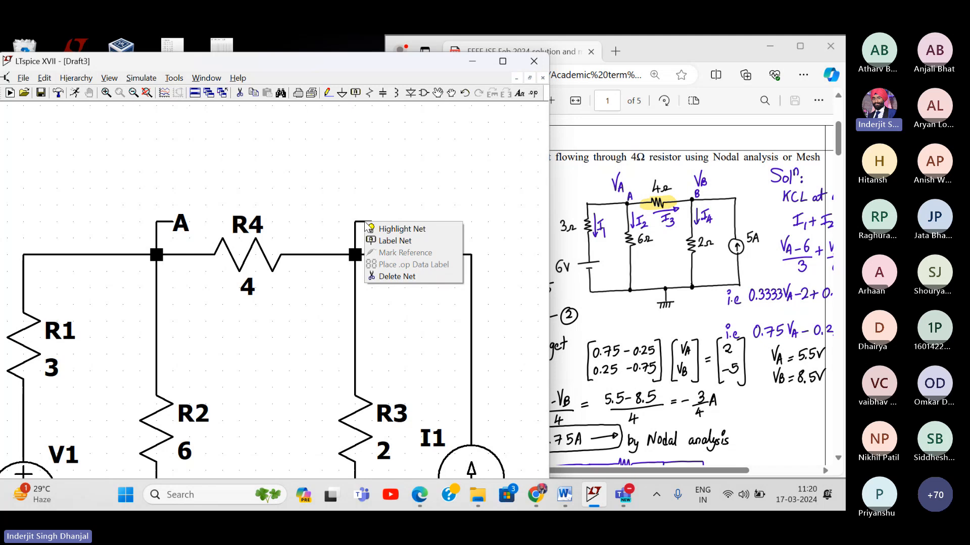
click(385, 242)
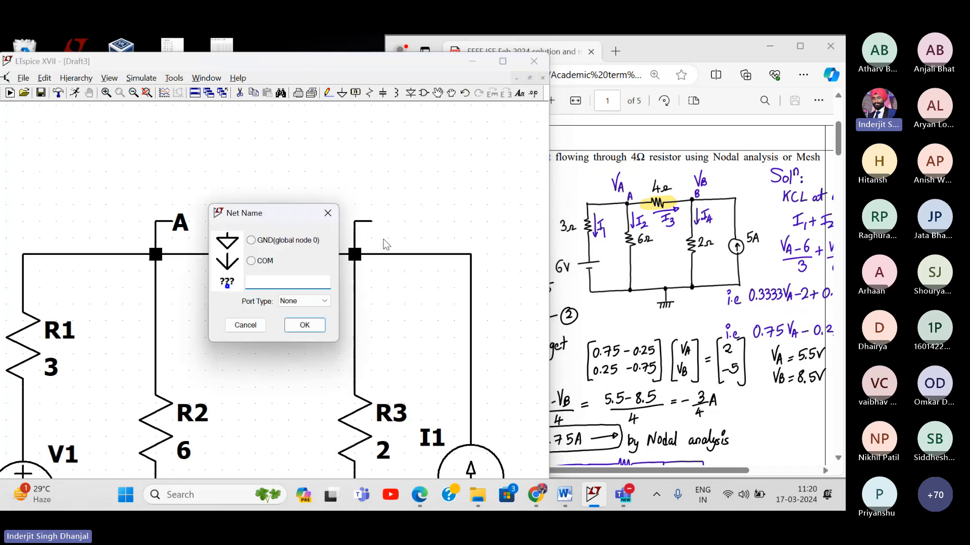
text(B)
key(Return)
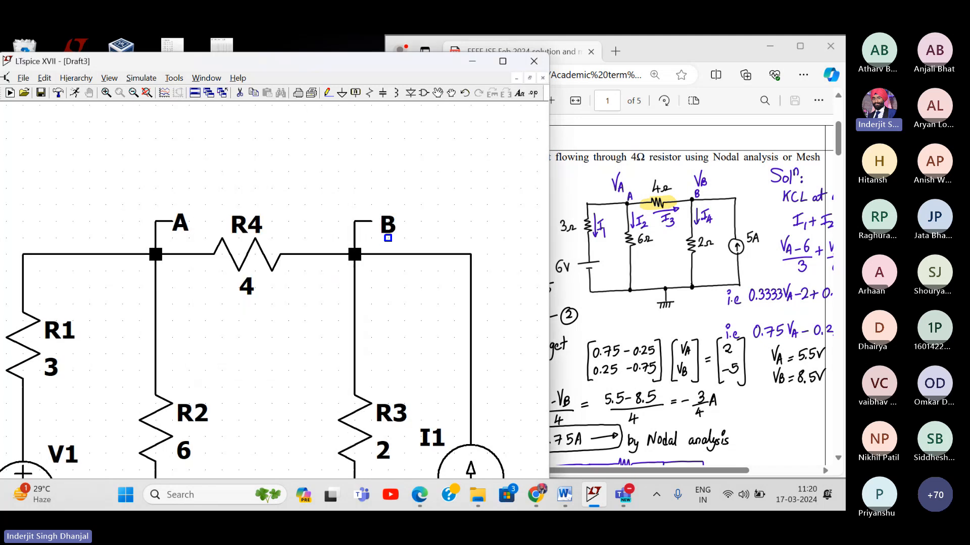
click(371, 220)
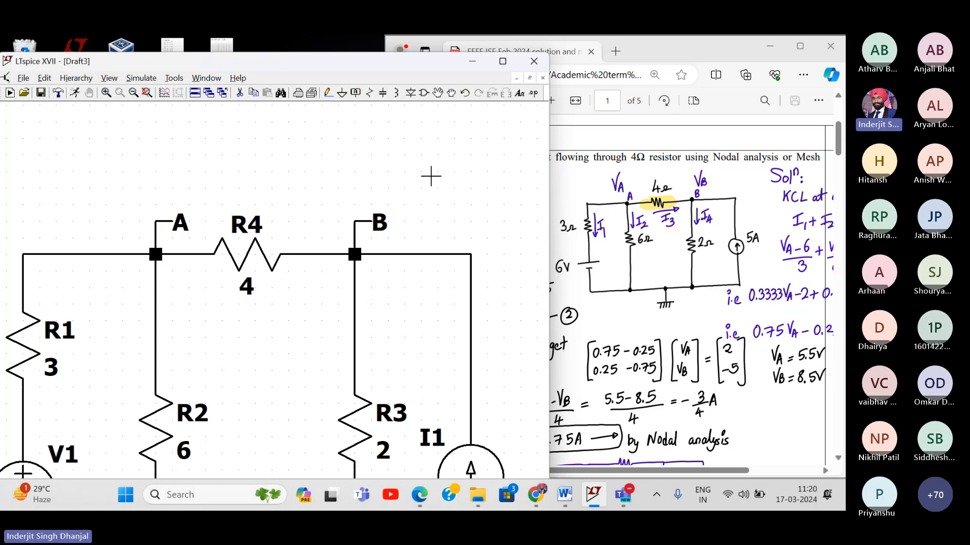
click(147, 94)
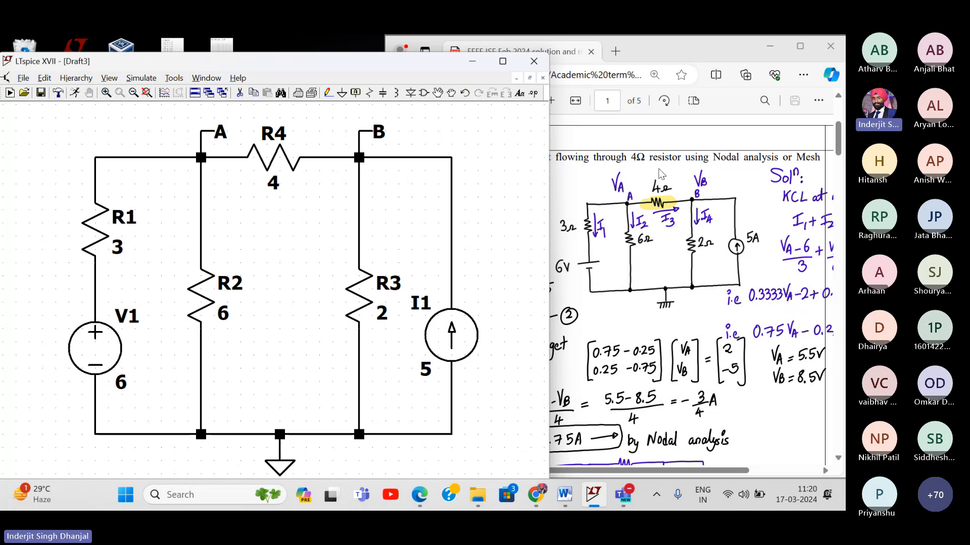
- Bring the solution PDF forward to review its circuit with nodes A and B, and return to the LTspice schematic
click(661, 174)
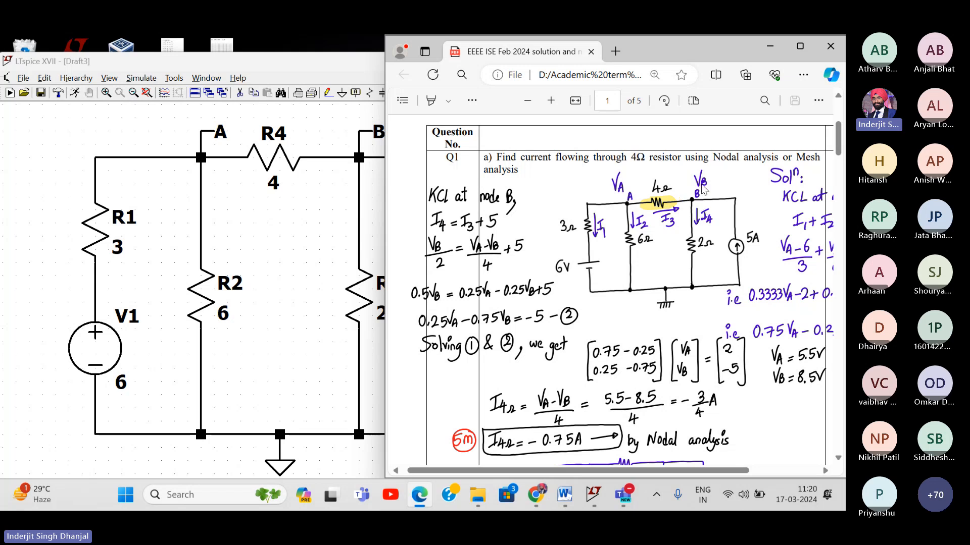
click(329, 70)
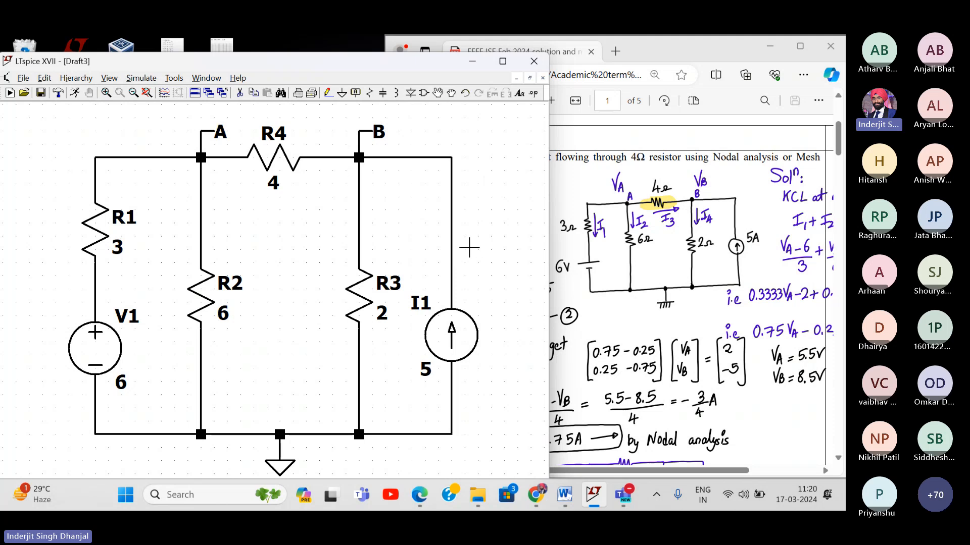
drag(478, 244, 457, 237)
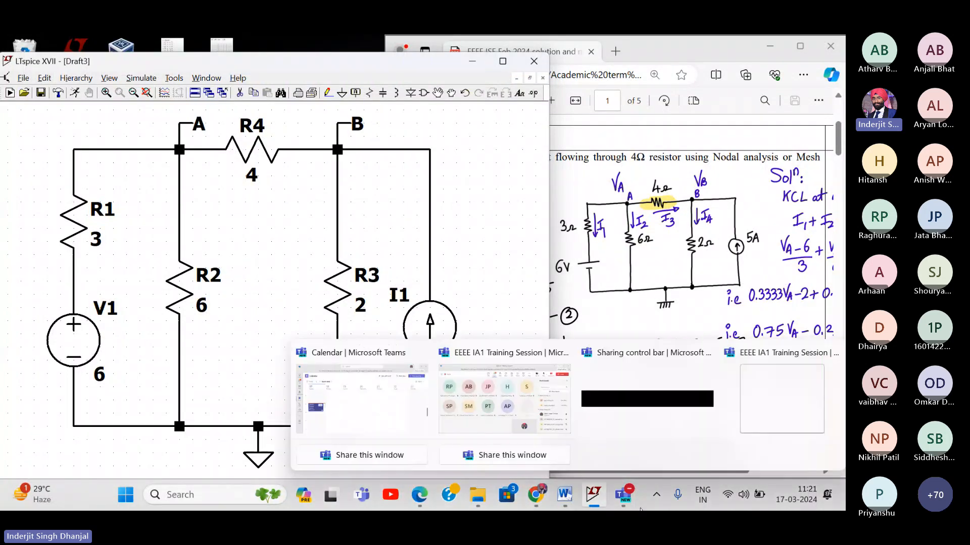
- Switch to the Teams meeting window and admit all participants waiting in the lobby
mouse_move(626, 503)
click(526, 426)
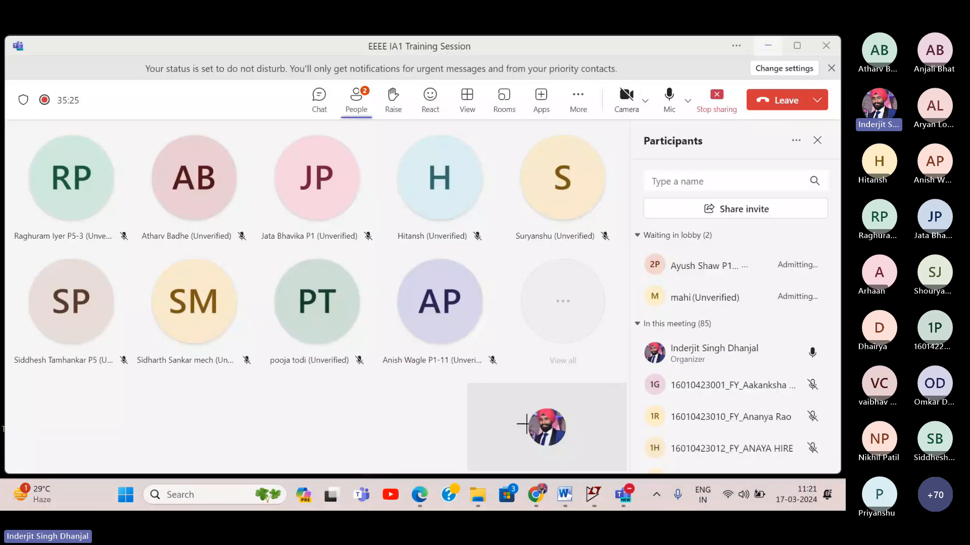
click(790, 237)
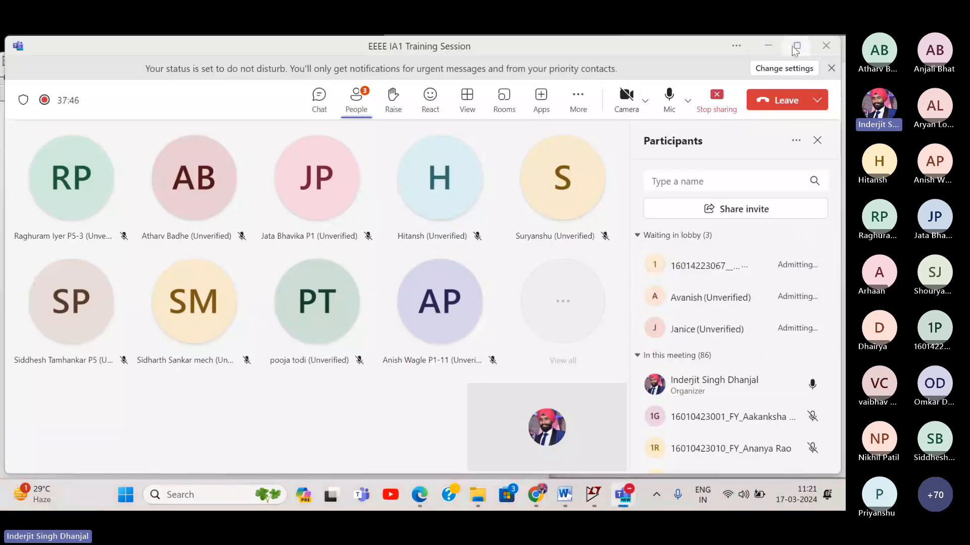
- Return from the Teams meeting to the LTspice schematic and run a DC operating point (.op) simulation of the circuit
click(772, 46)
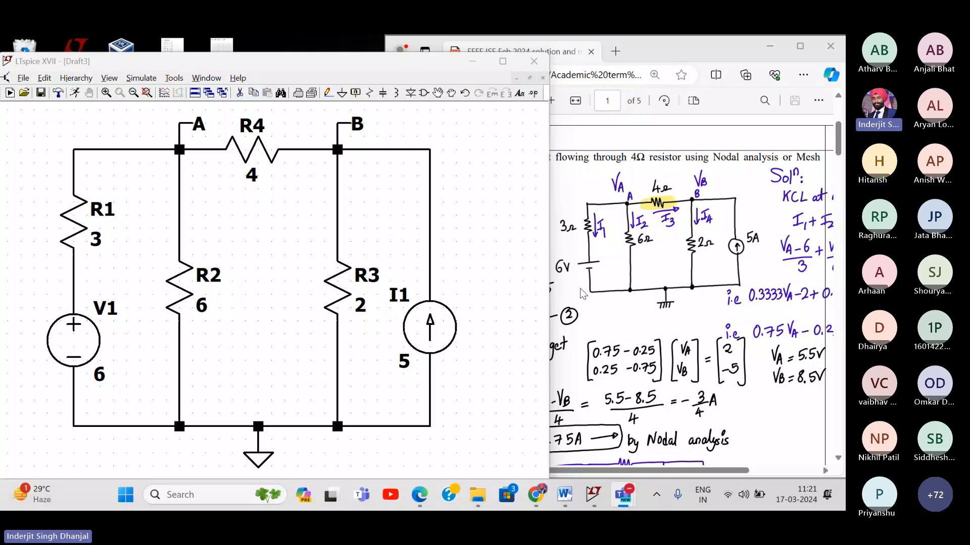
click(143, 78)
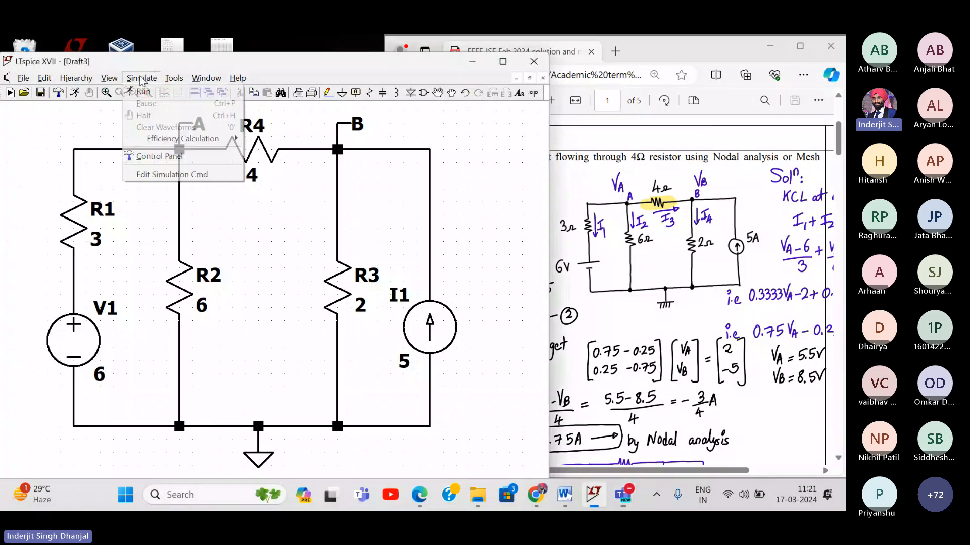
click(142, 79)
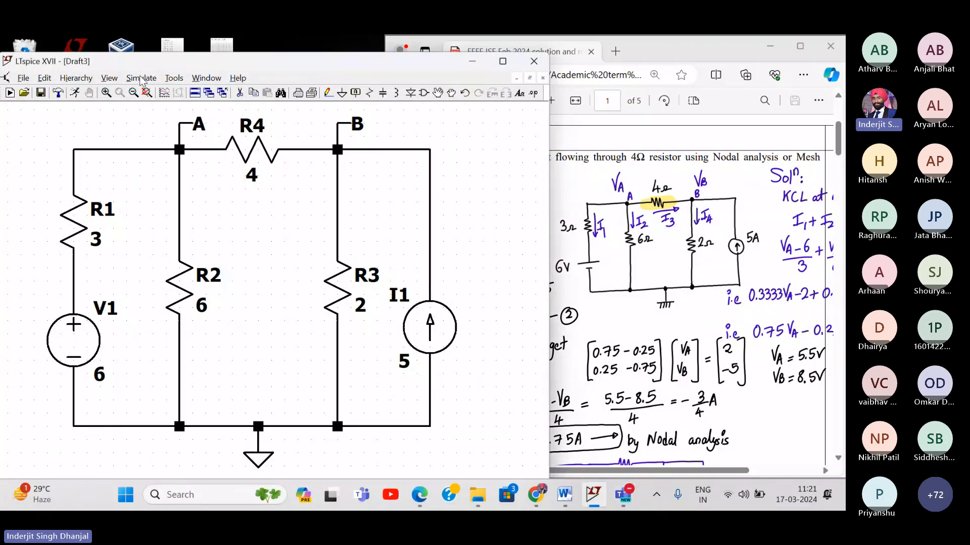
click(141, 80)
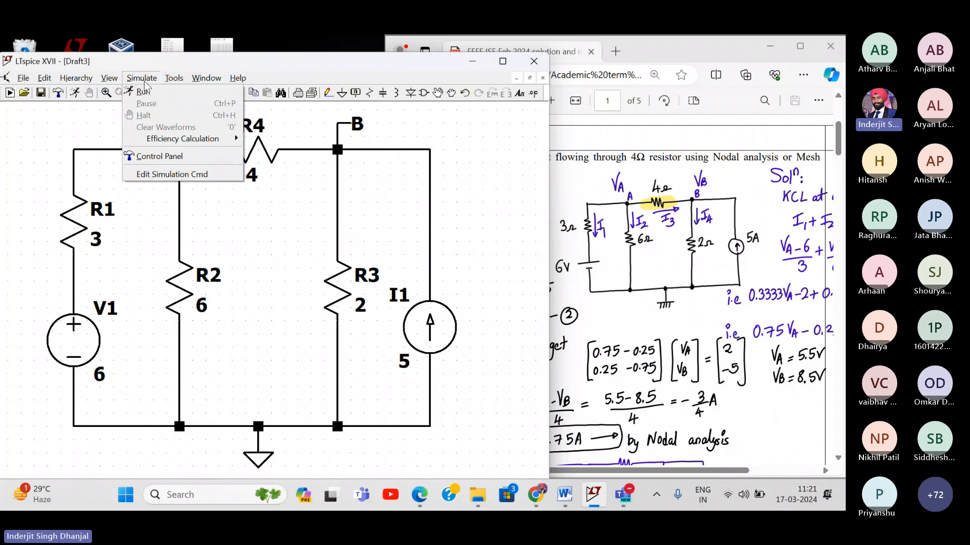
click(180, 96)
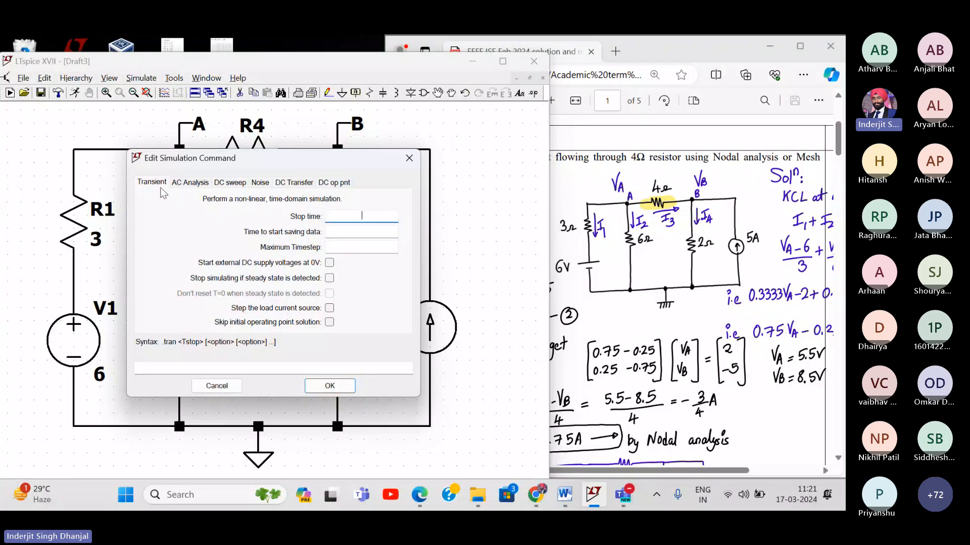
click(335, 181)
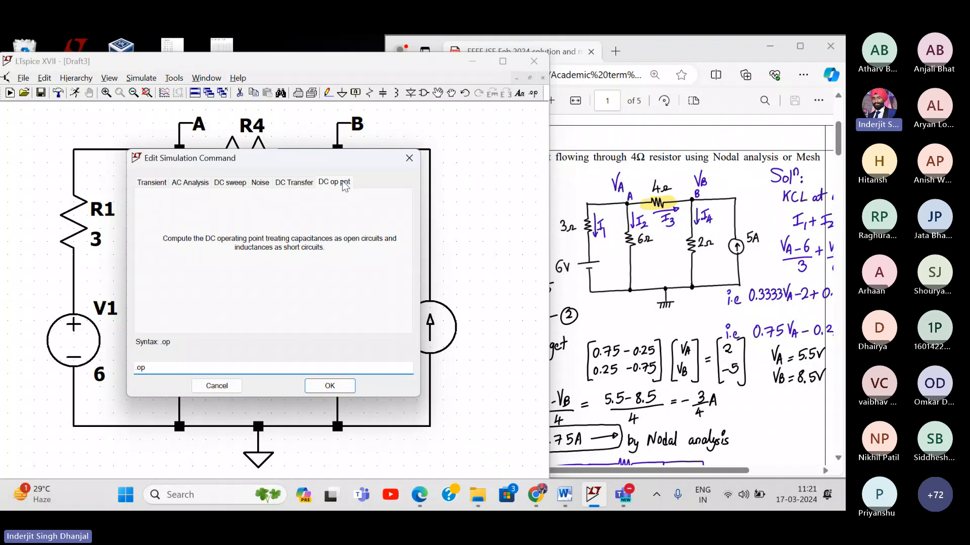
click(330, 386)
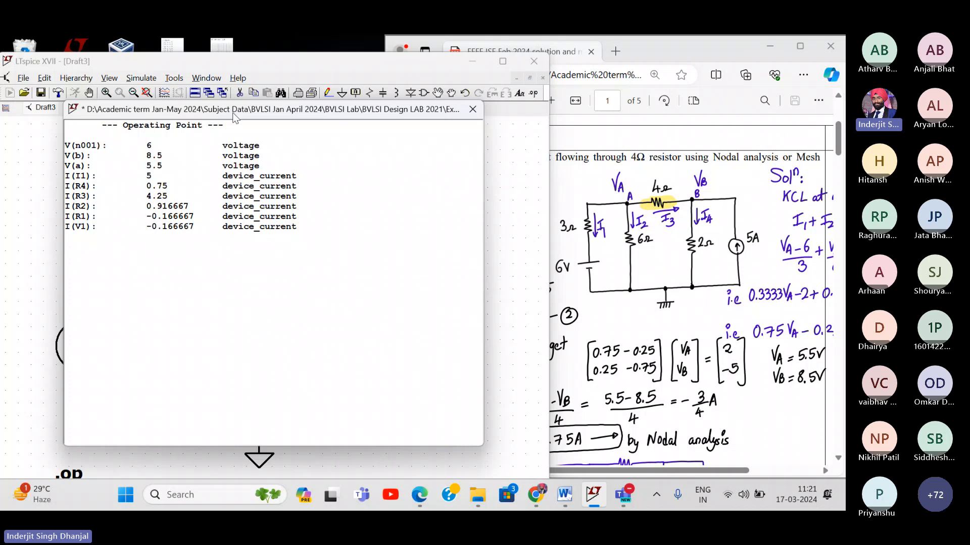
- Move the operating point results beside the schematic and enlarge their text for reading
drag(234, 117, 576, 142)
scroll(527, 203, up, 7)
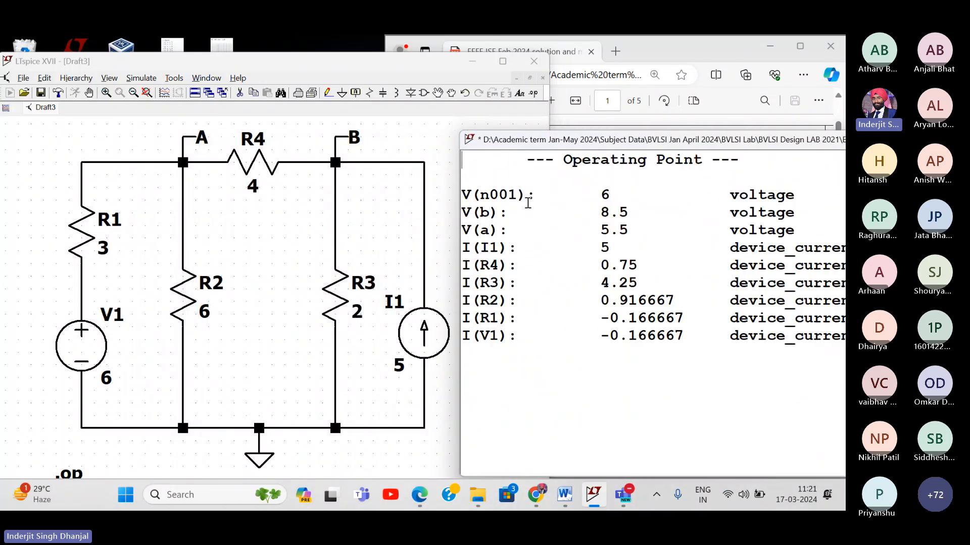
scroll(511, 220, down, 1)
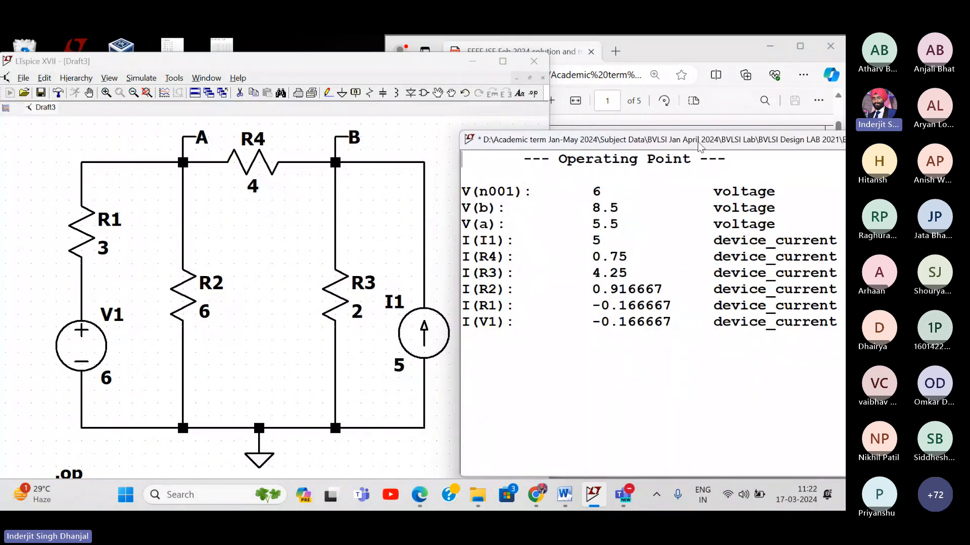
- Compare the simulated voltages at nodes A and B with the VA and VB values of the PDF's nodal analysis
drag(699, 145, 359, 169)
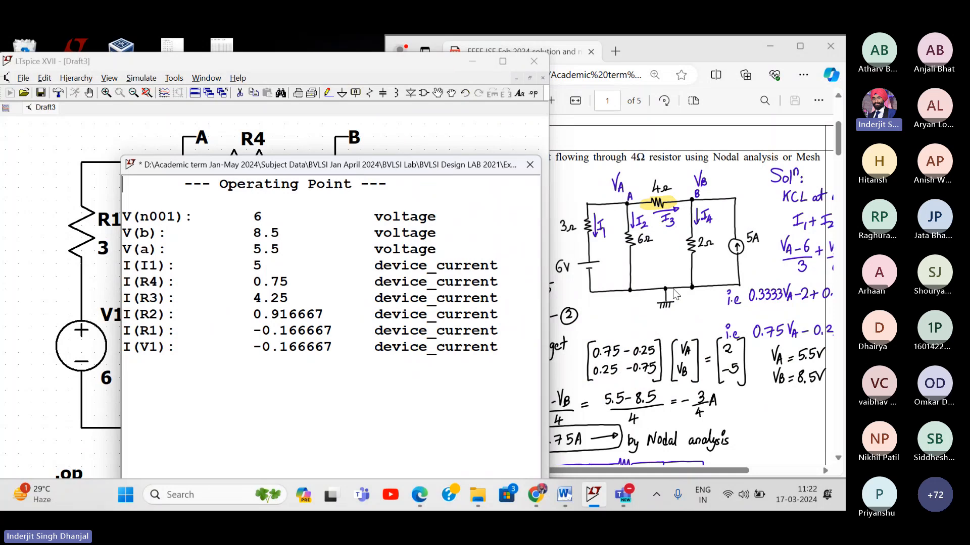
scroll(676, 294, up, 1)
scroll(676, 294, down, 1)
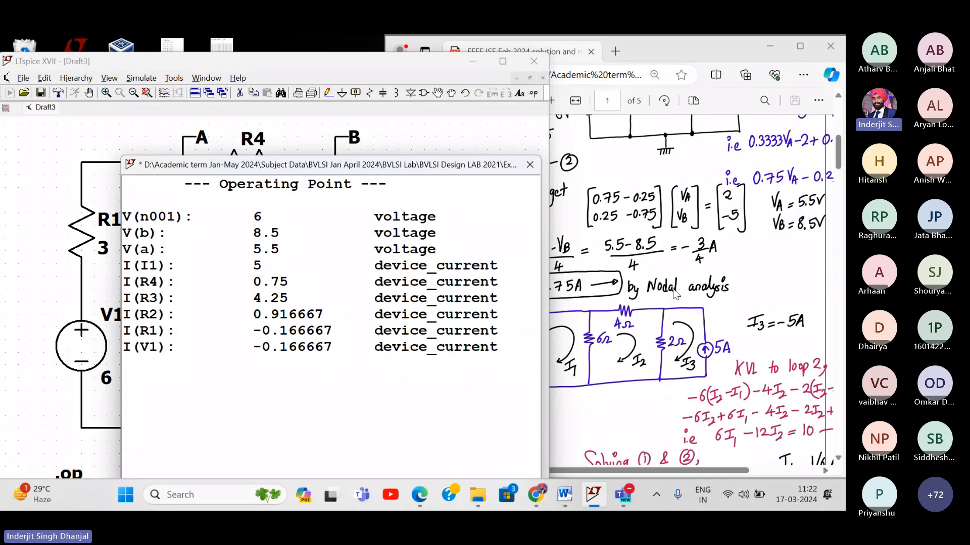
scroll(674, 293, left, 1)
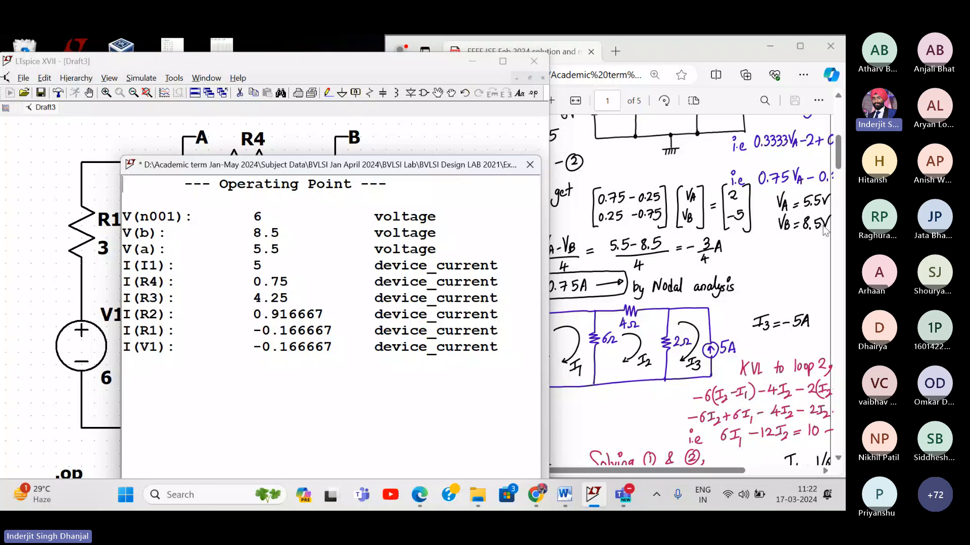
scroll(805, 208, up, 2)
scroll(805, 208, right, 2)
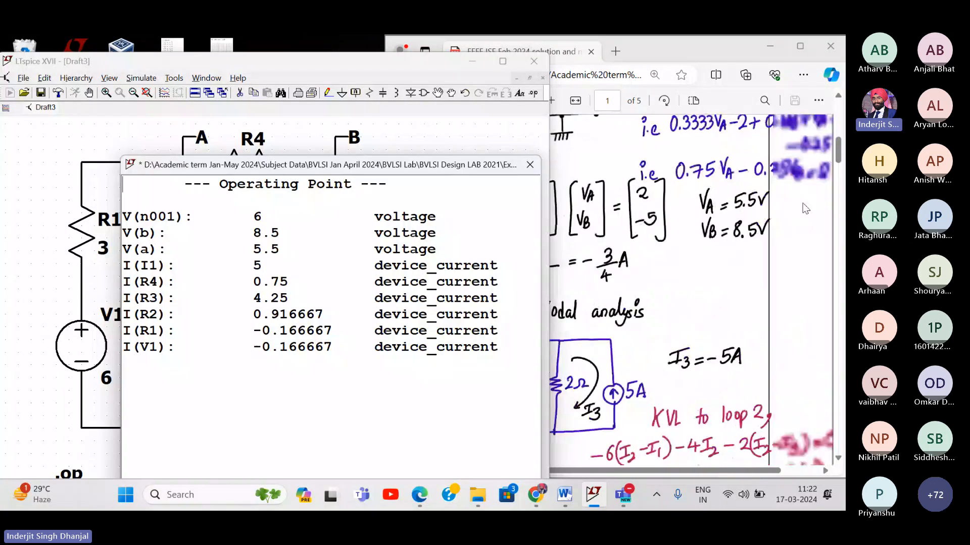
scroll(806, 208, up, 2)
scroll(805, 208, down, 4)
scroll(805, 208, left, 2)
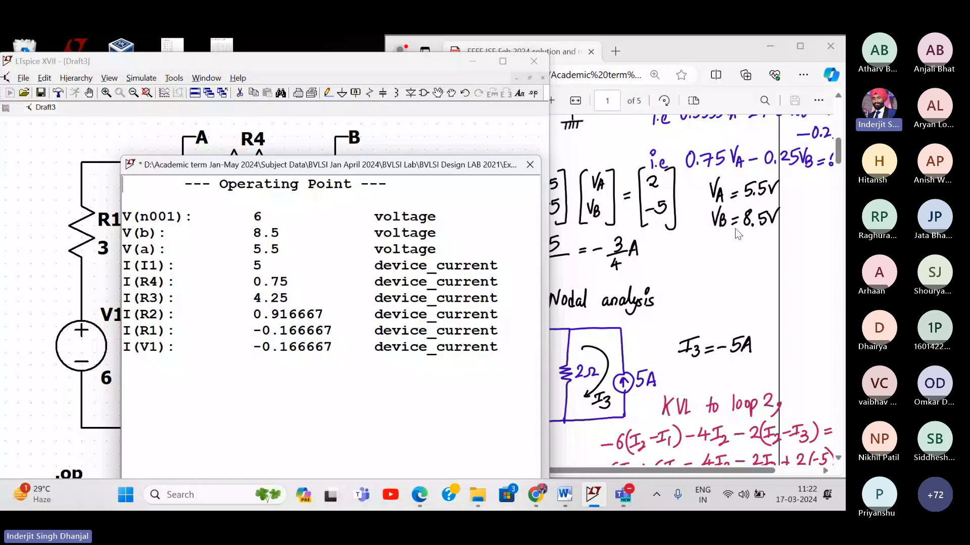
- Place the operating point results beside the schematic and highlight the I(R4) row
drag(438, 168, 772, 137)
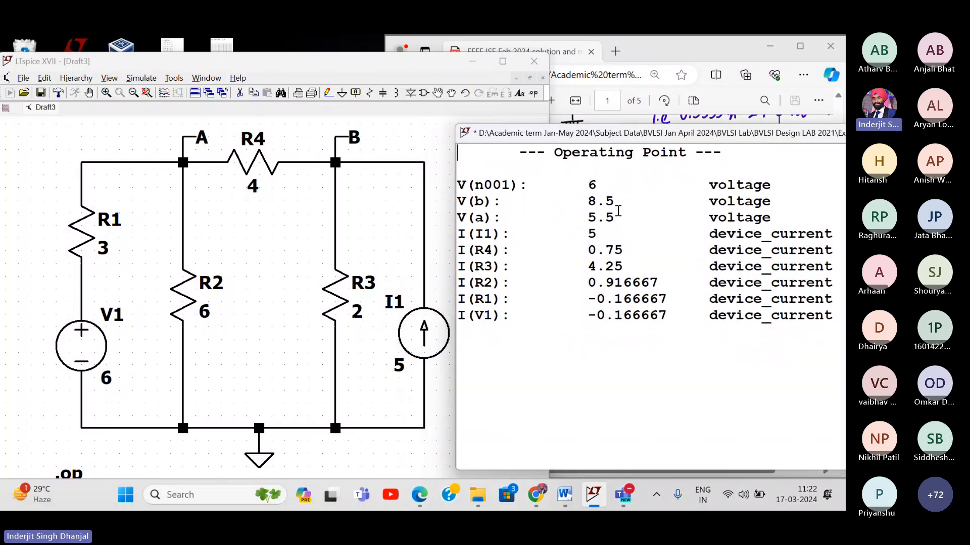
drag(459, 247, 832, 251)
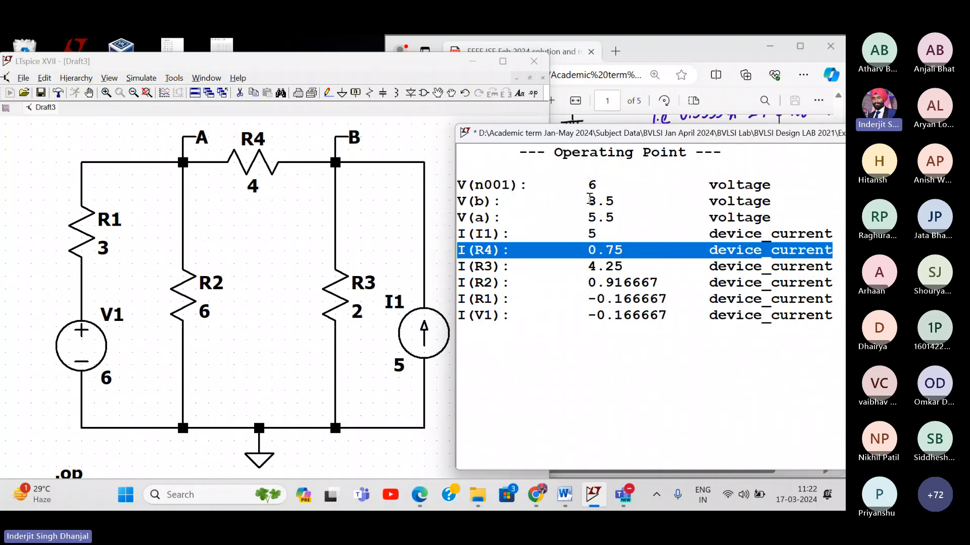
- Compare the highlighted R4 current with the 4 Ω resistor's current from the PDF's nodal and mesh analysis
drag(604, 134, 267, 151)
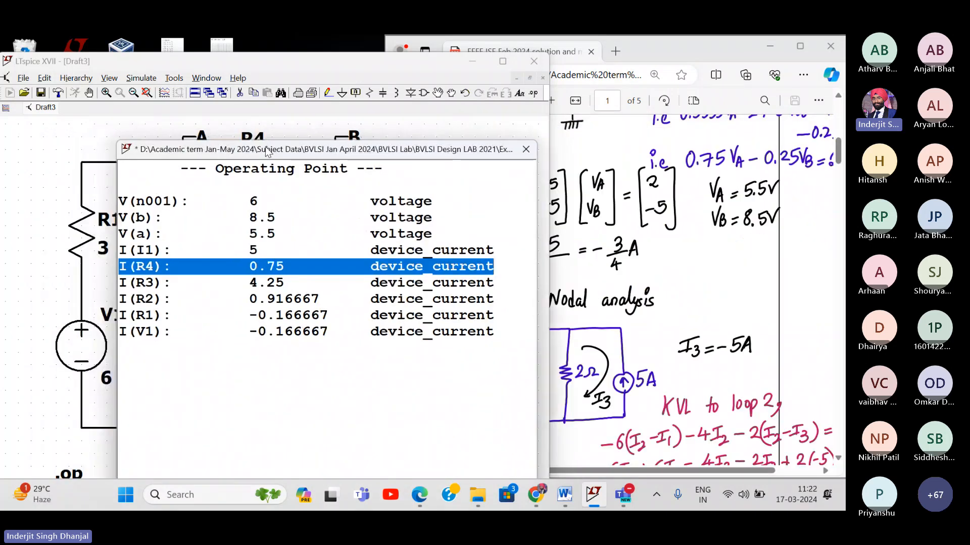
scroll(559, 262, down, 1)
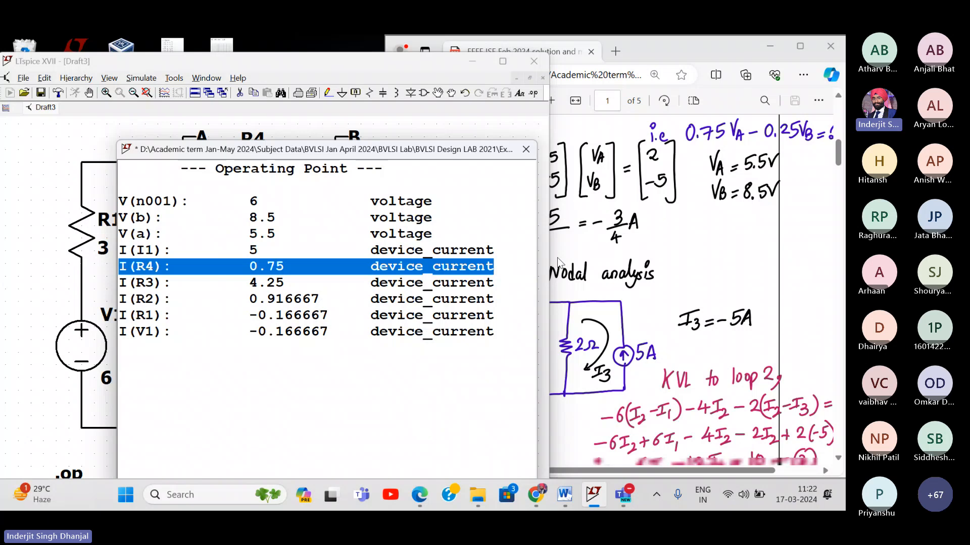
scroll(558, 261, down, 10)
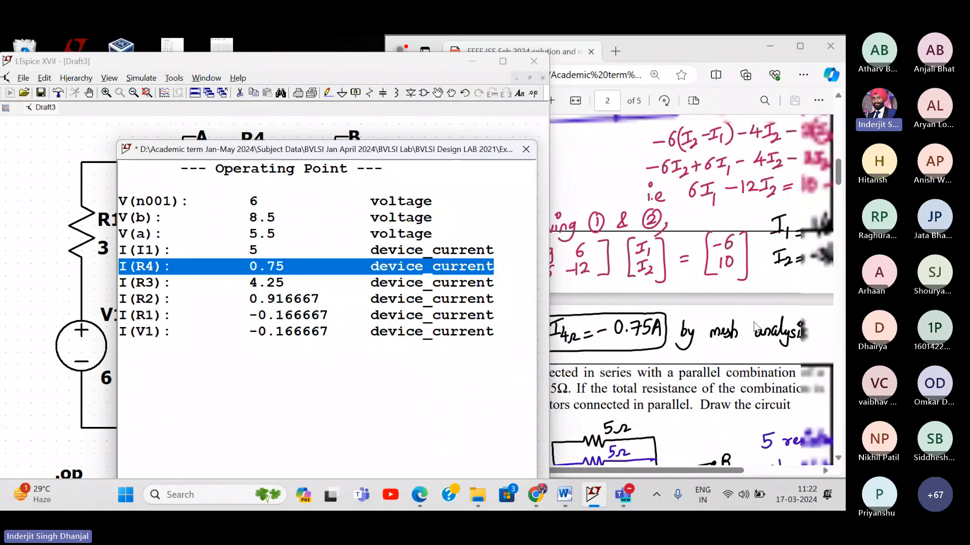
scroll(756, 326, left, 3)
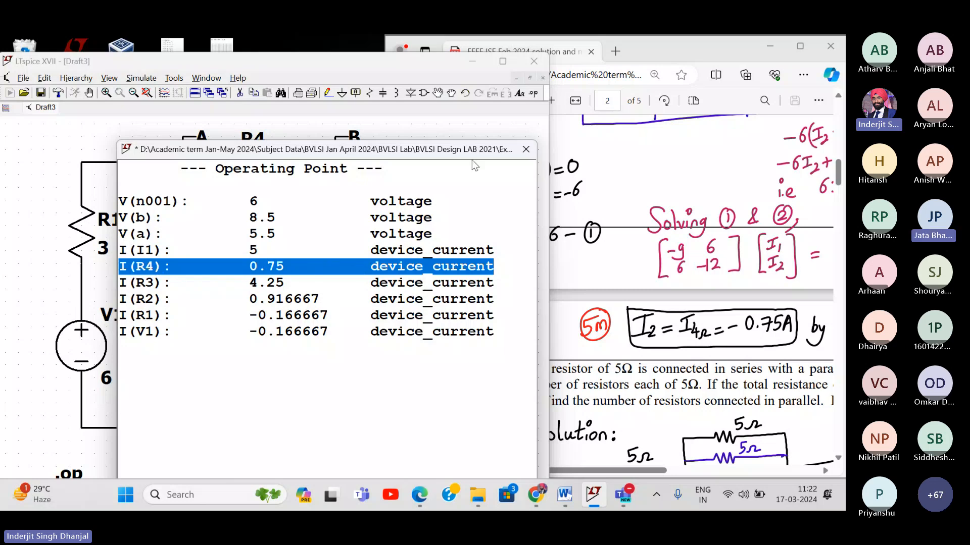
- Close the operating point results and return to the full schematic with its .op directive
click(524, 151)
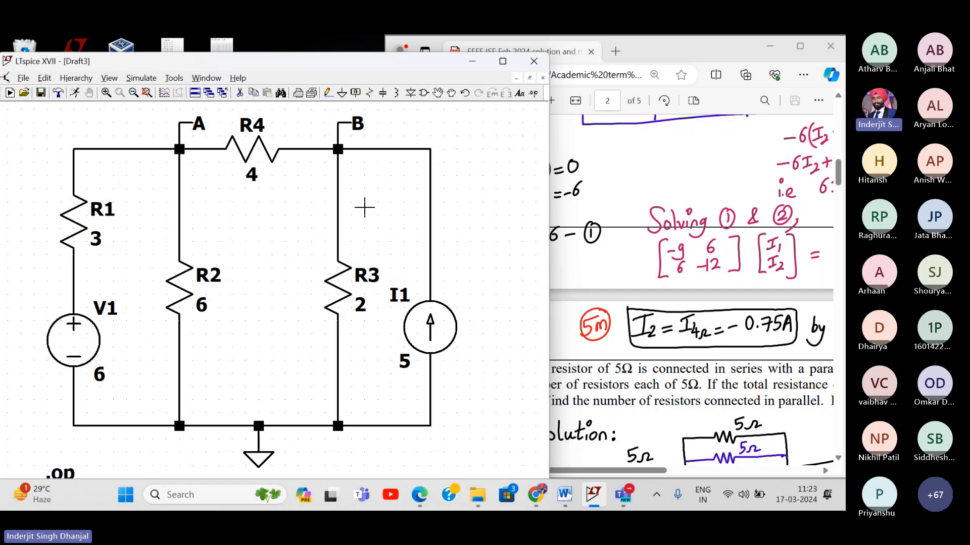
drag(492, 184, 456, 192)
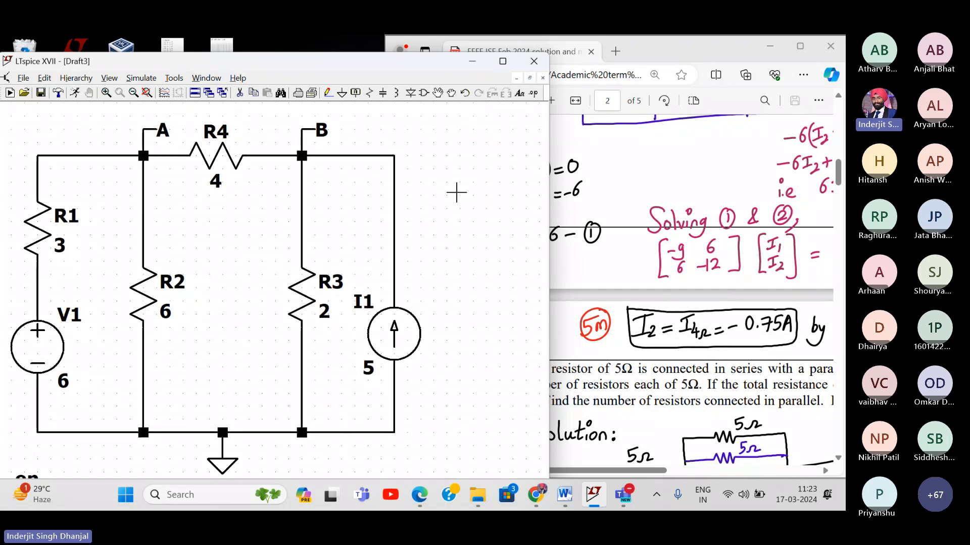
drag(337, 186, 372, 170)
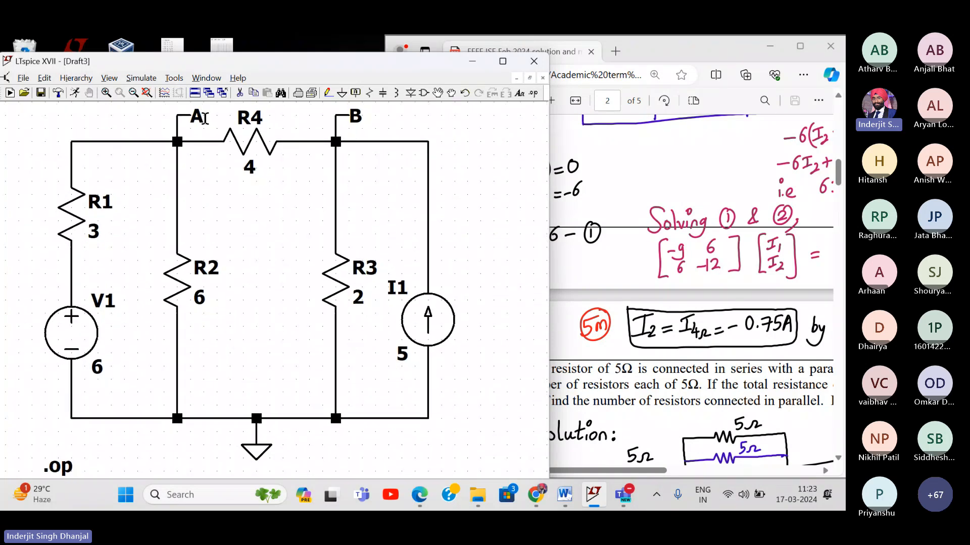
- Rerun the DC operating point simulation and show the results in larger text beside the schematic
click(141, 78)
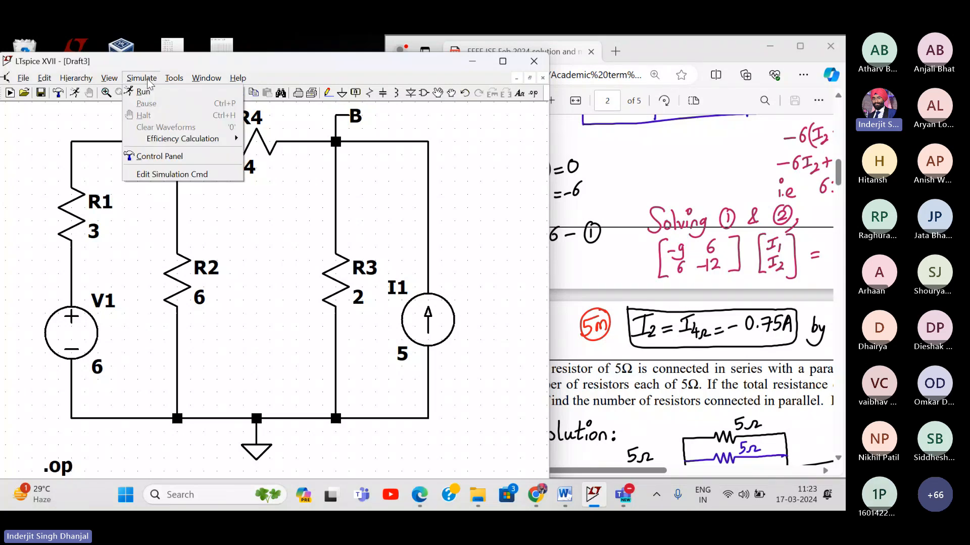
click(151, 92)
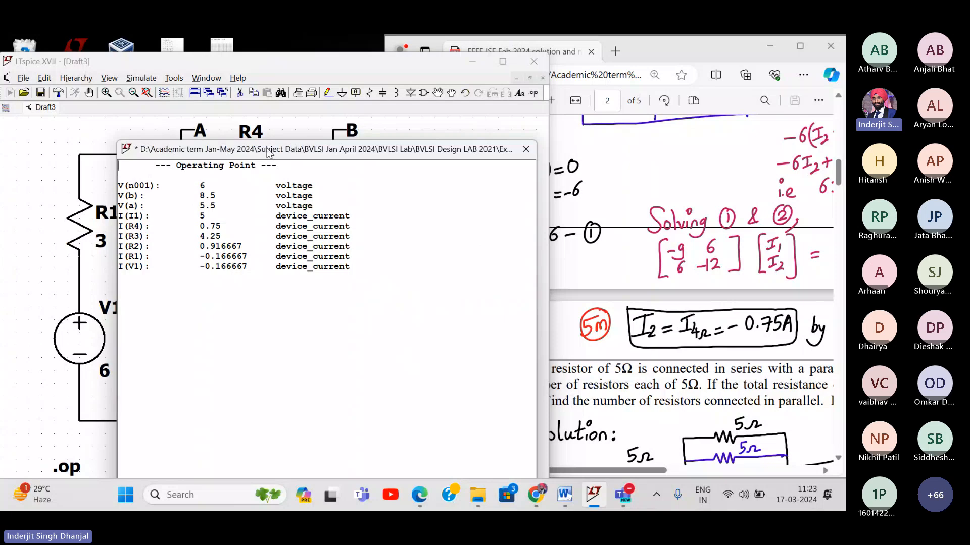
drag(267, 151, 601, 115)
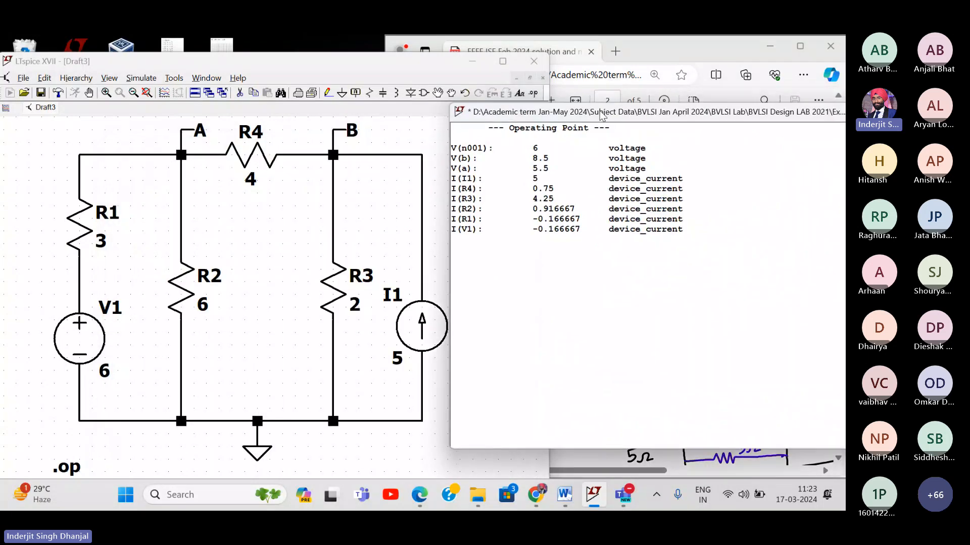
ctrl+scroll(514, 171, up, 2)
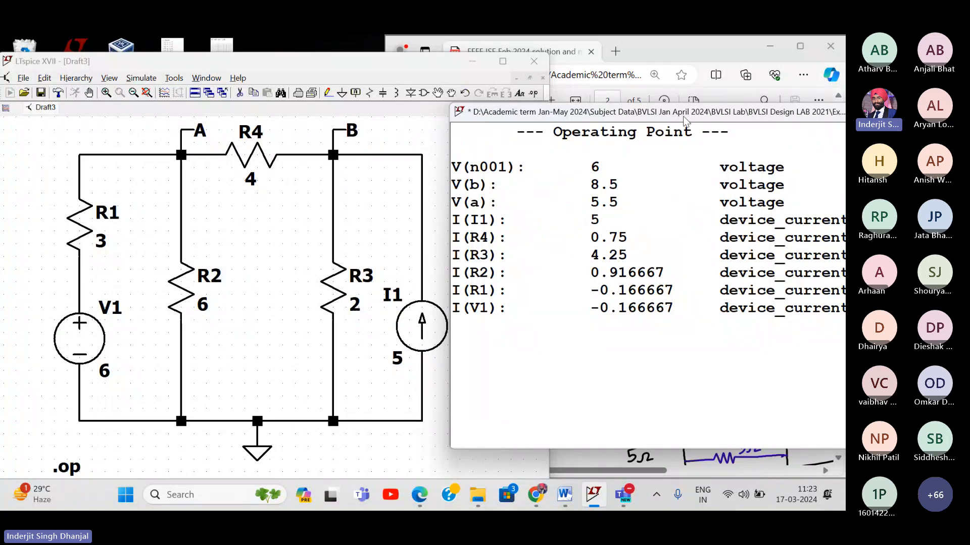
- Check the rerun's node voltages and R4 current against the nodal and mesh analysis answers in the solution PDF
drag(685, 120, 393, 133)
scroll(756, 251, up, 10)
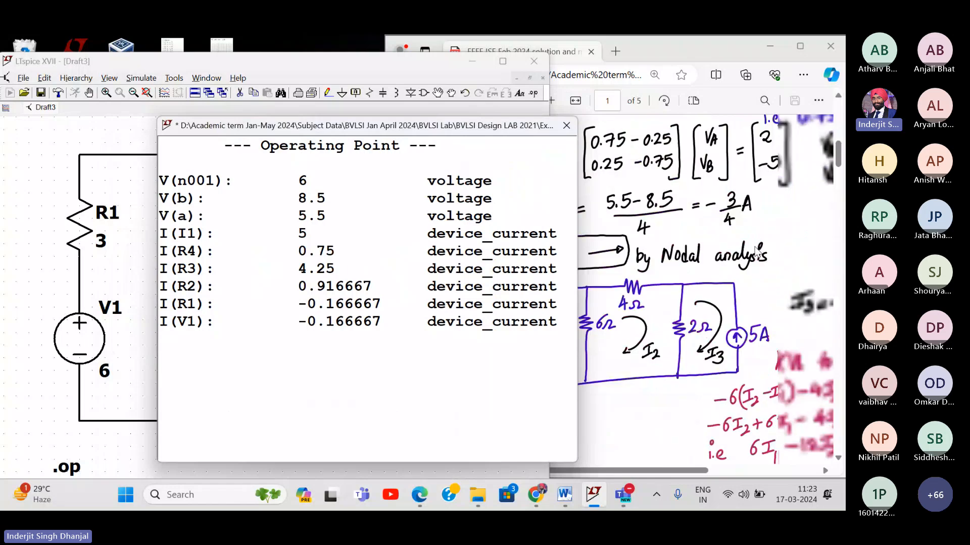
scroll(756, 251, right, 3)
scroll(756, 251, up, 4)
scroll(753, 250, down, 2)
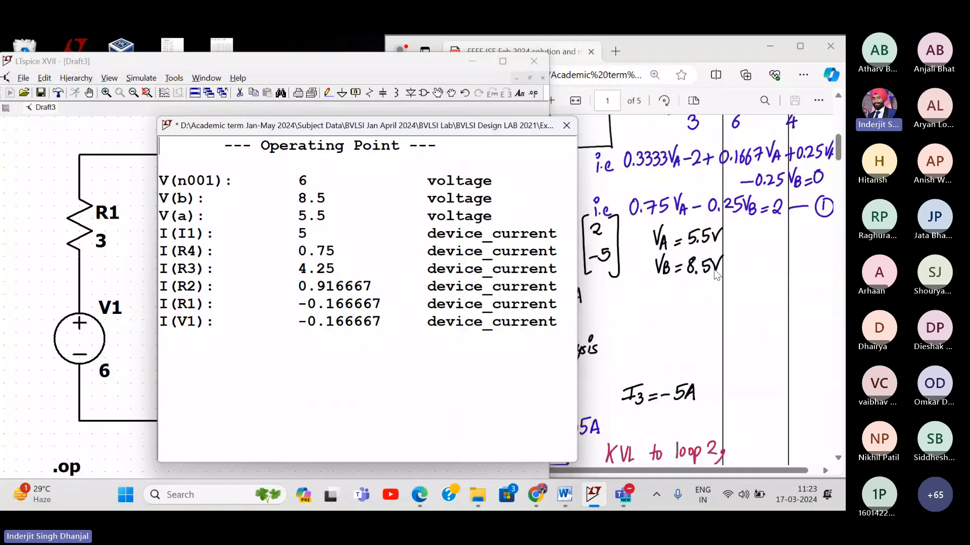
scroll(715, 275, down, 10)
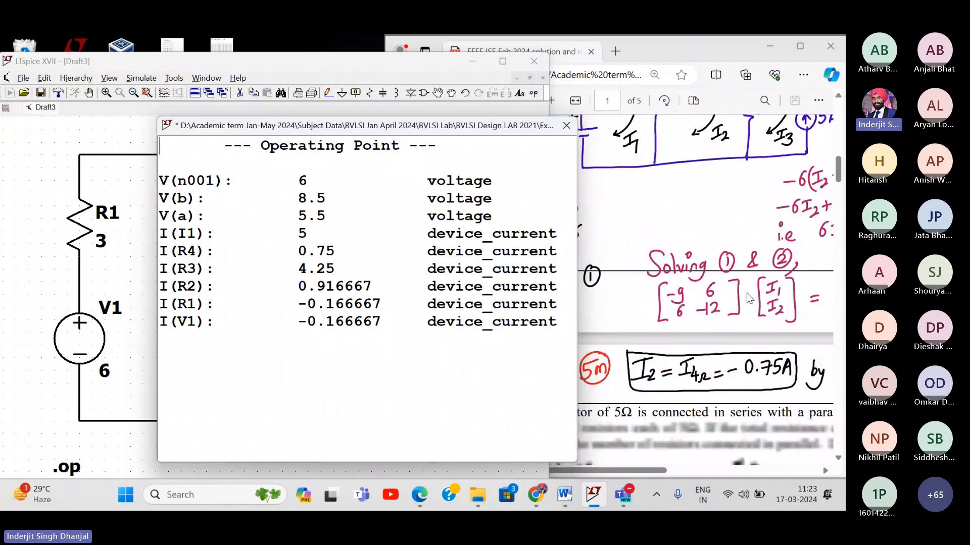
scroll(750, 299, down, 4)
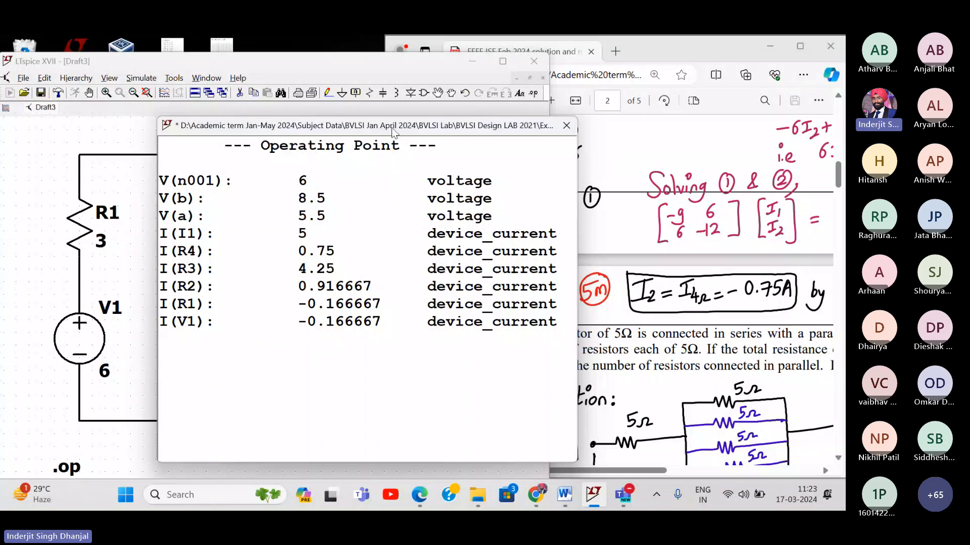
- Highlight the I(R4) row in the rerun's results and position the results window beside resistor R4's circuit
drag(392, 128, 717, 181)
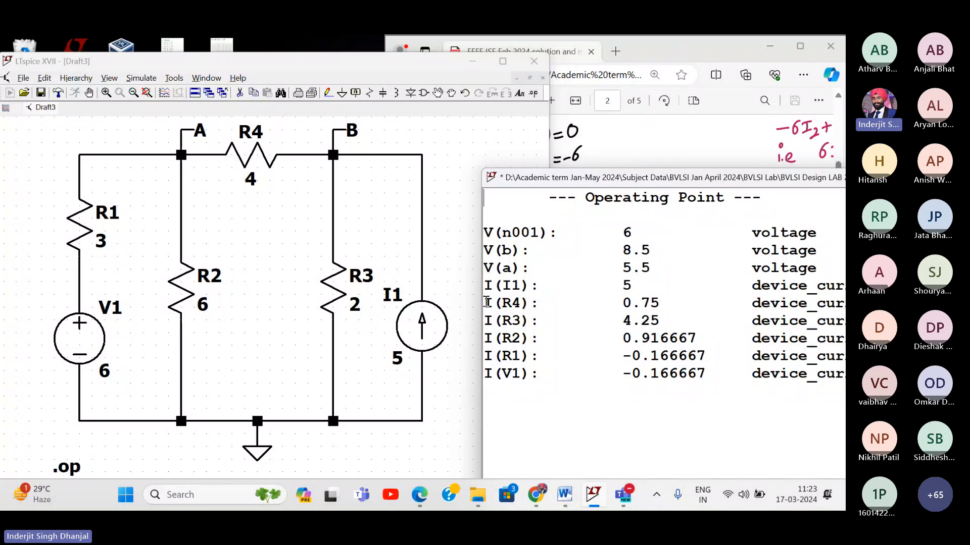
drag(485, 302, 833, 307)
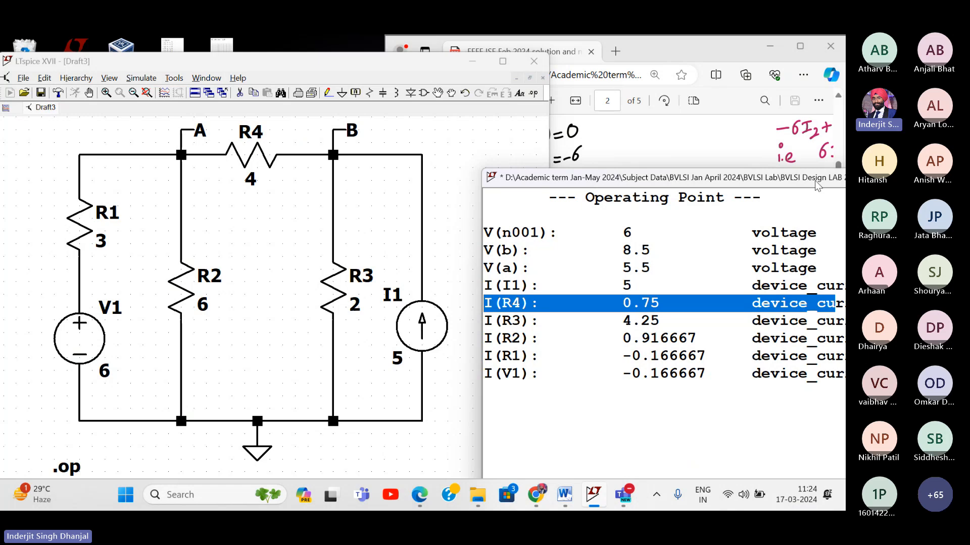
drag(815, 181, 776, 143)
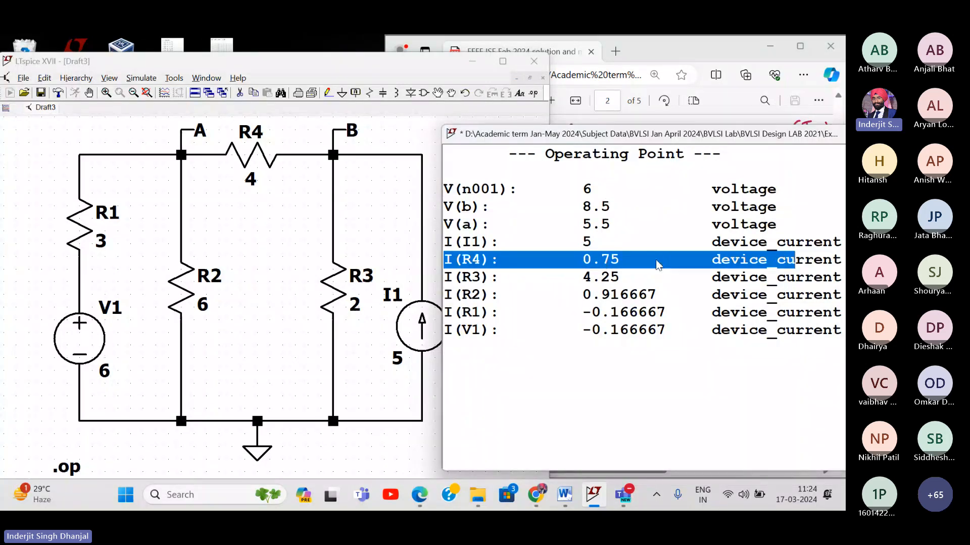
drag(744, 141, 693, 141)
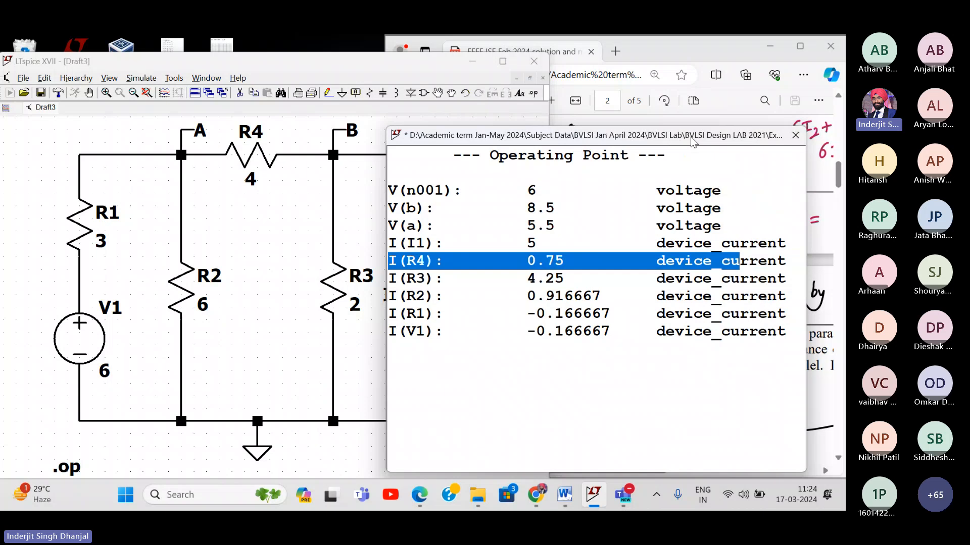
- Close the operating point results and zoom the schematic out so free space surrounds the circuit
click(801, 136)
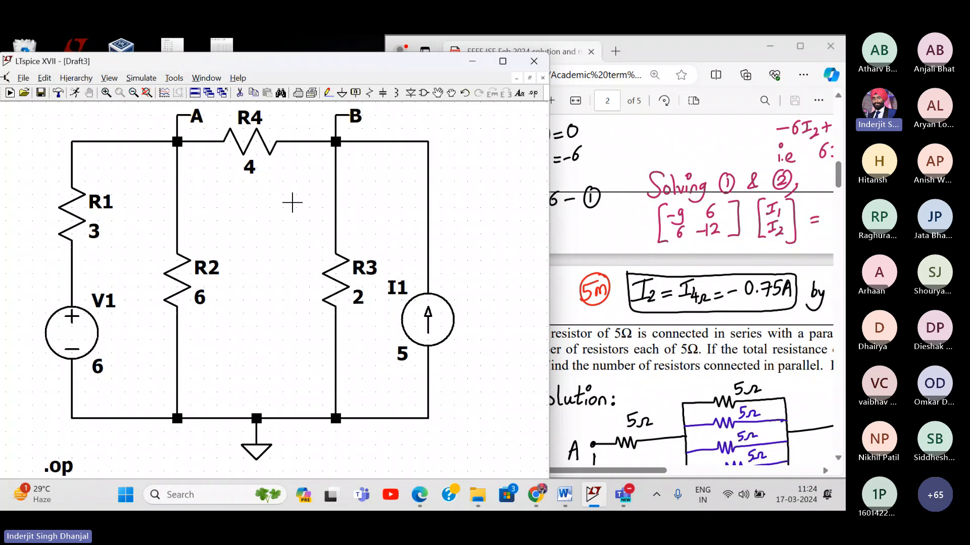
click(133, 92)
click(133, 92)
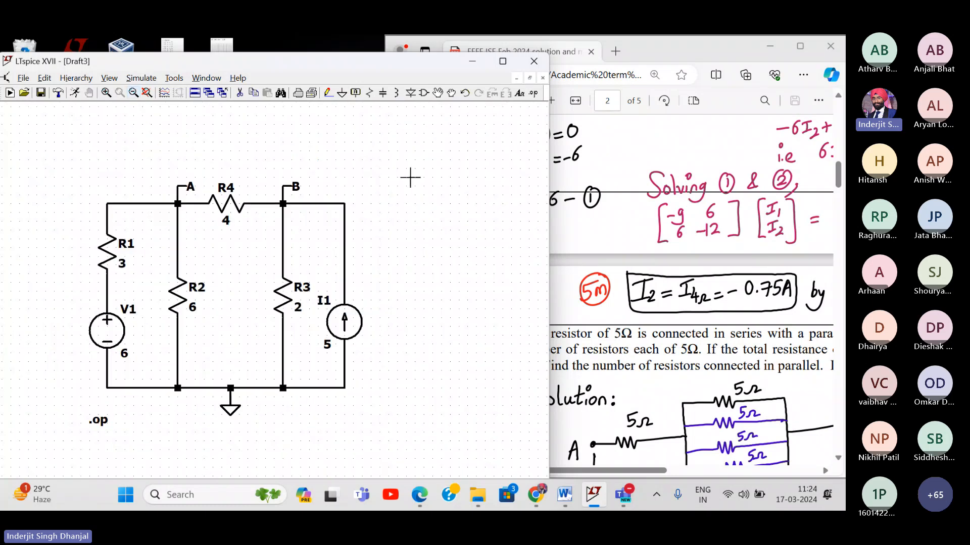
drag(410, 178, 404, 165)
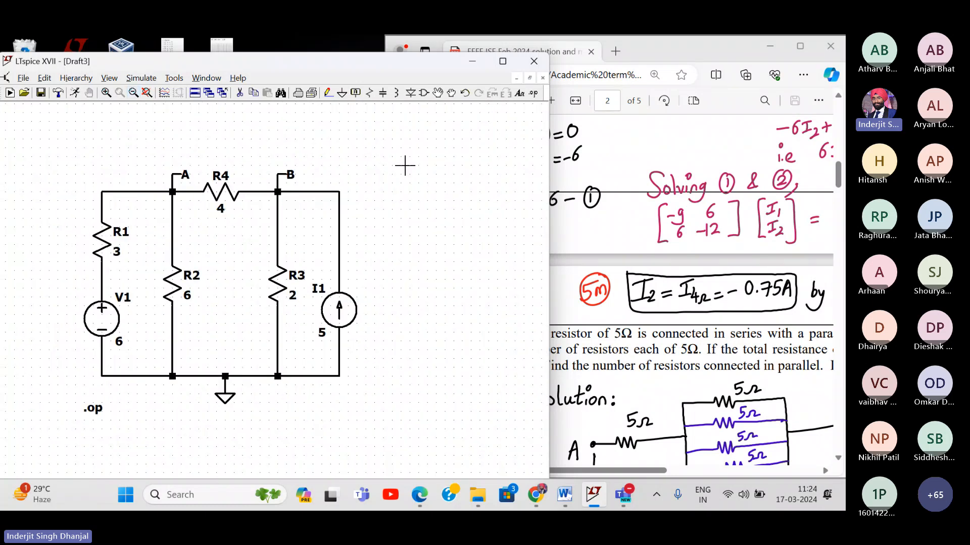
click(439, 94)
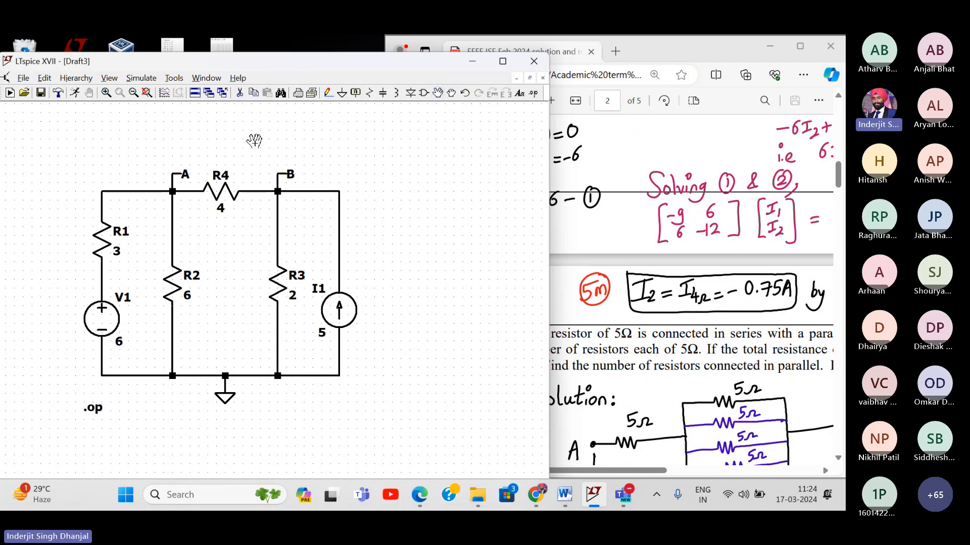
drag(255, 144, 377, 405)
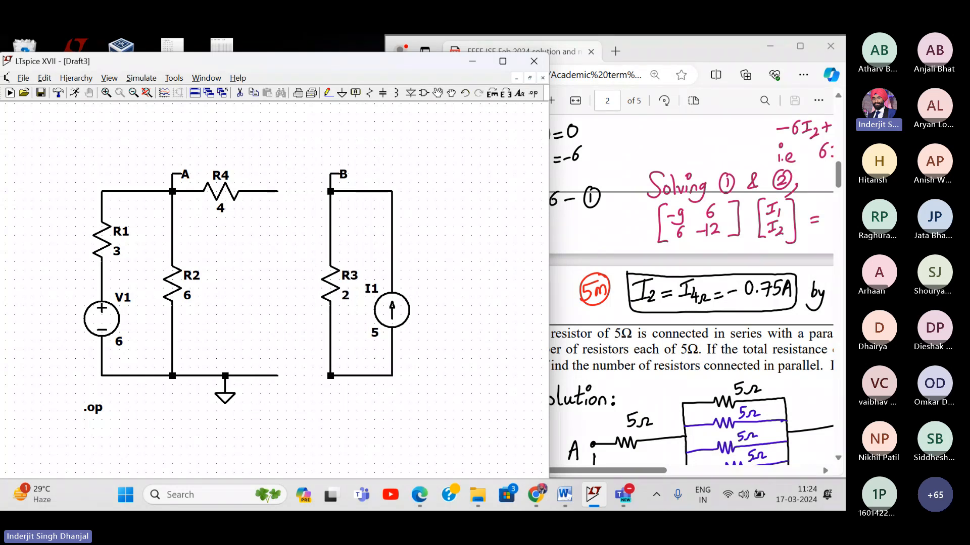
click(392, 277)
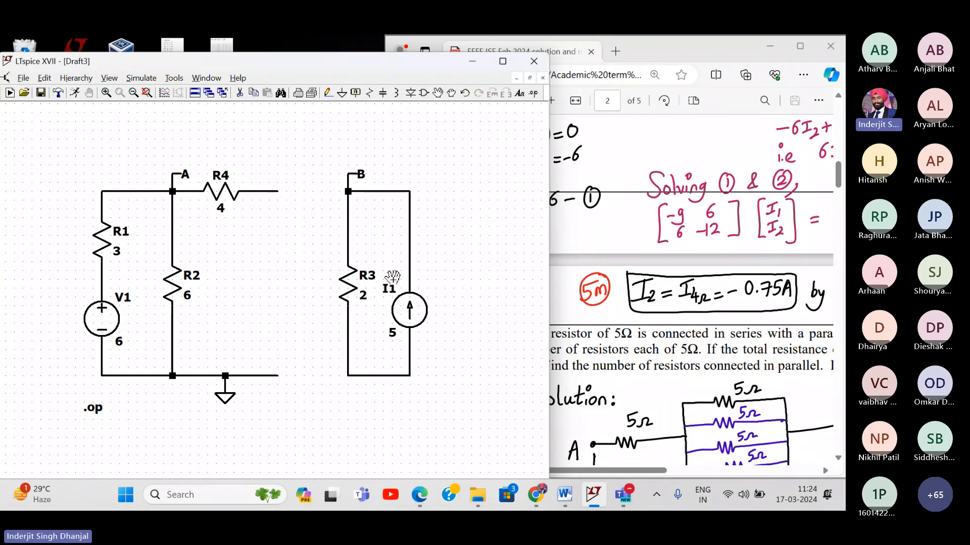
click(44, 78)
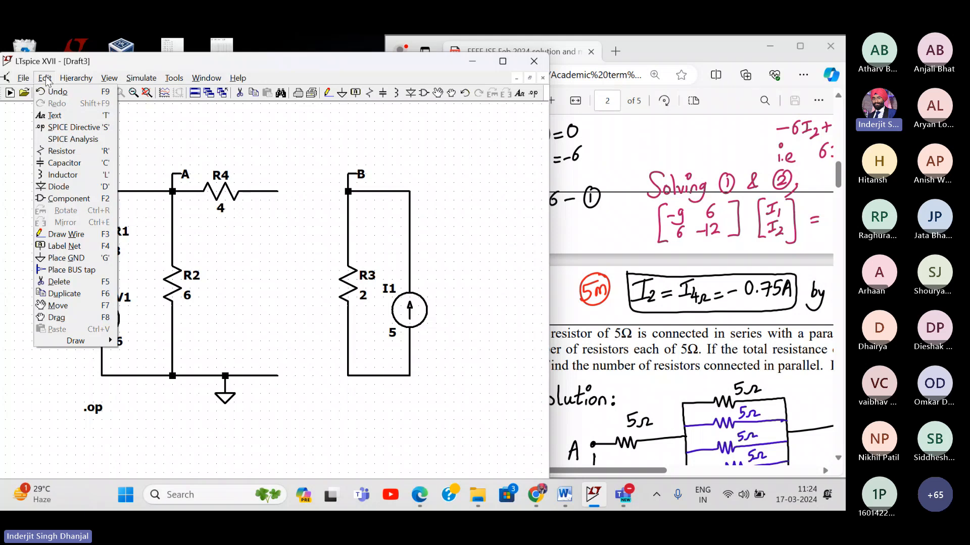
click(53, 92)
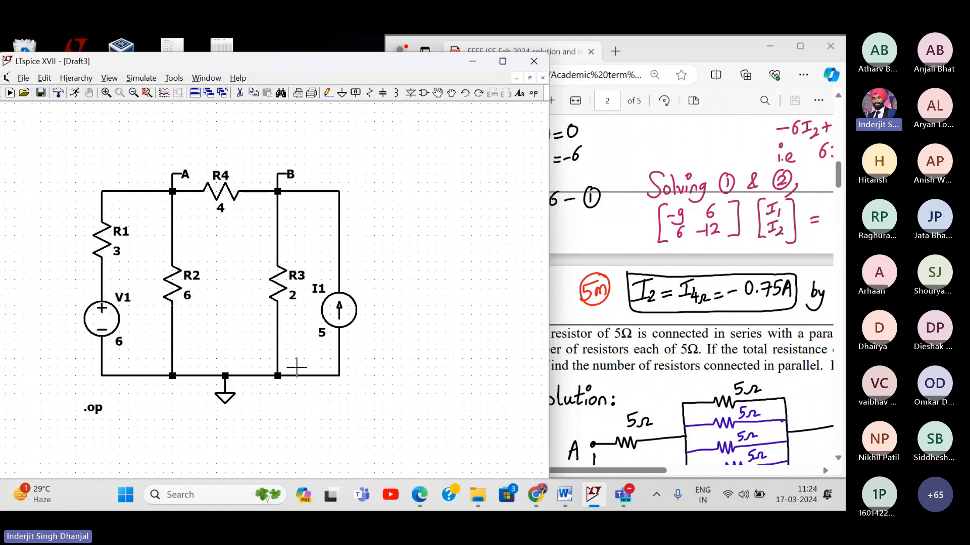
- Move the branch with node B, R3 and I1 away from R4 to open a gap, and rewire the bottom rail
click(438, 94)
drag(260, 148, 385, 436)
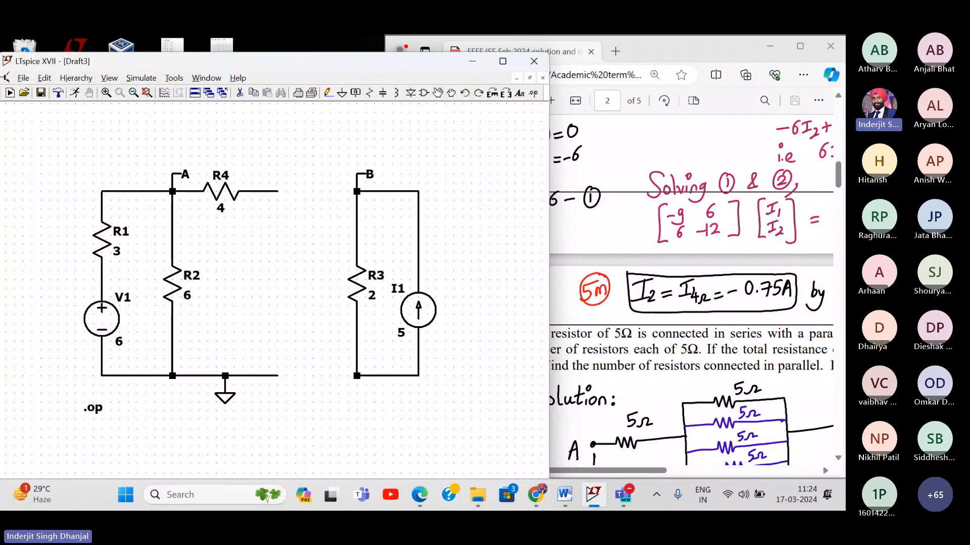
click(399, 285)
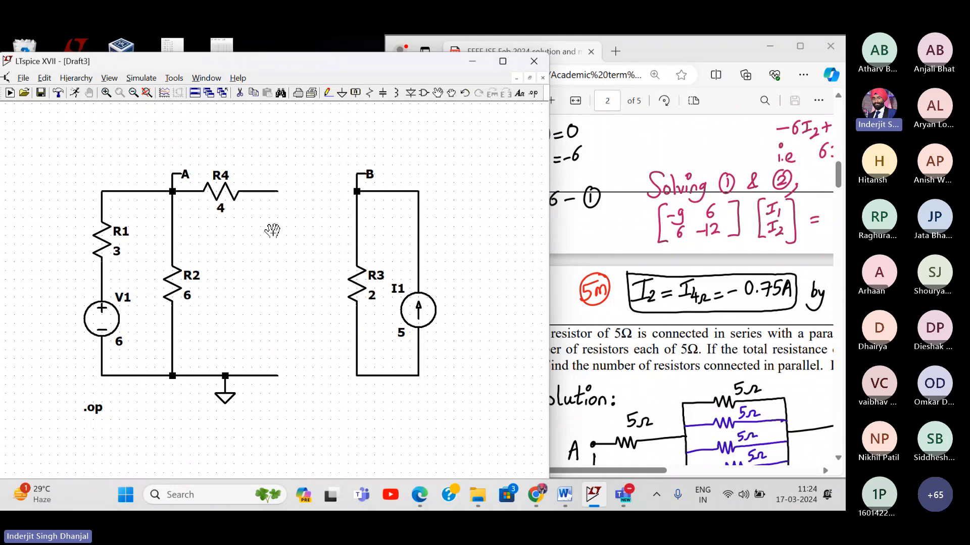
click(328, 93)
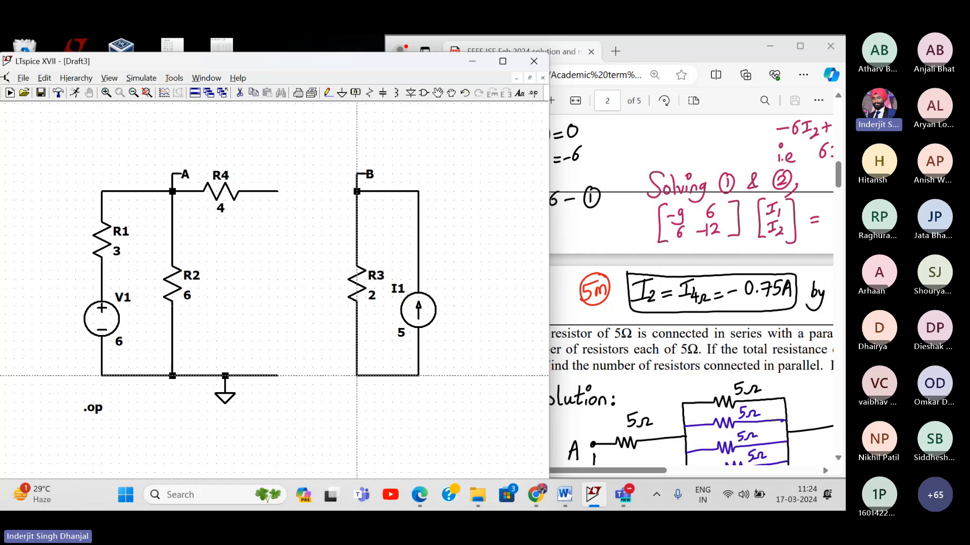
click(357, 375)
click(277, 376)
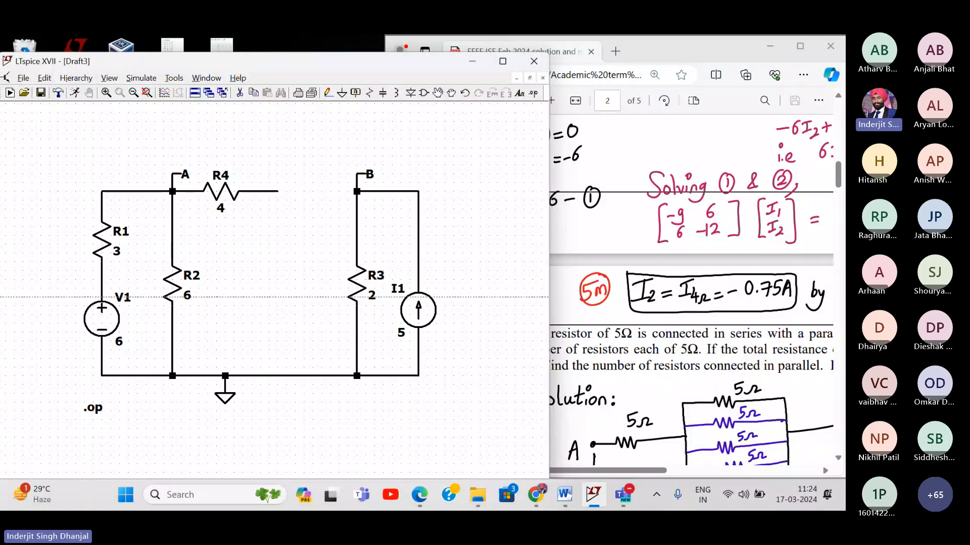
right_click(302, 278)
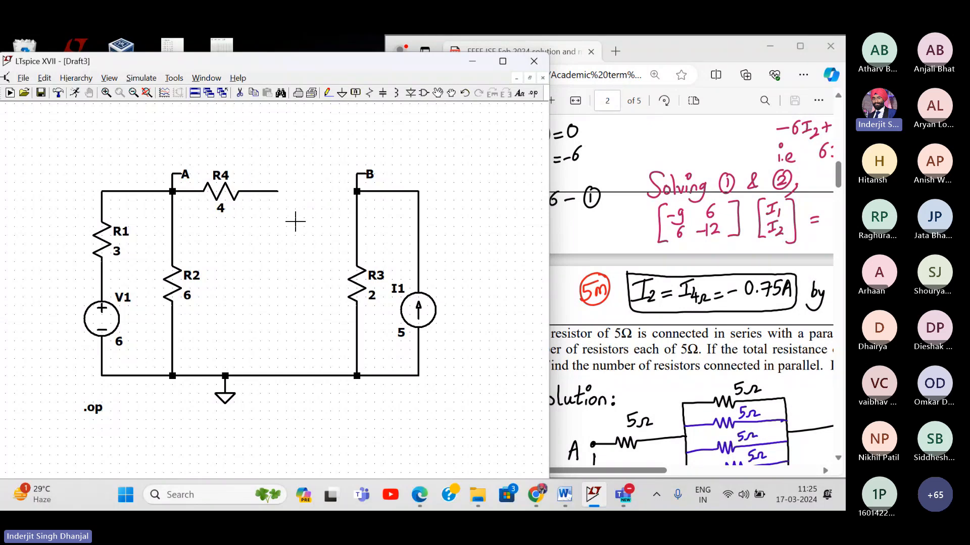
- Place a voltage source horizontally in the gap between R4 and node B, with its positive terminal facing R4
scroll(295, 221, down, 1)
scroll(296, 220, up, 2)
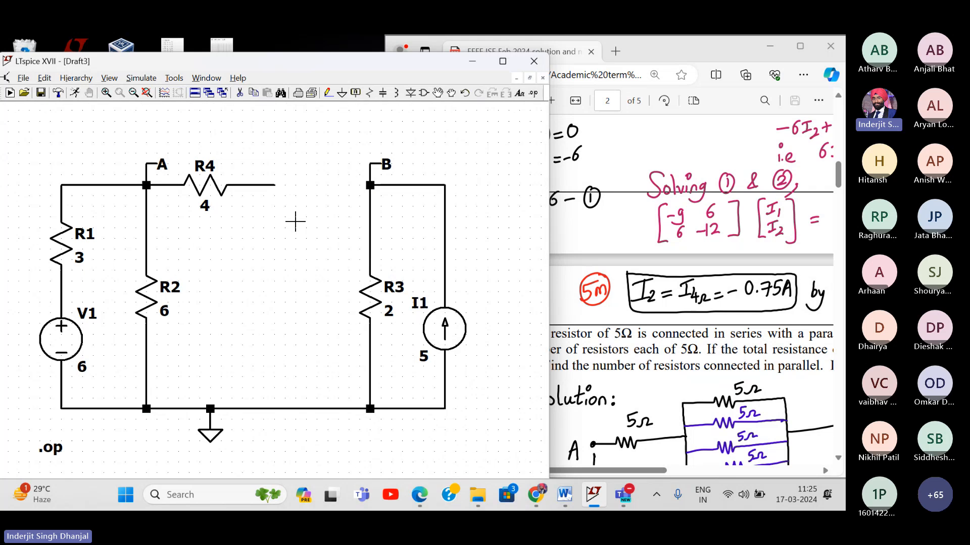
click(424, 93)
key(Return)
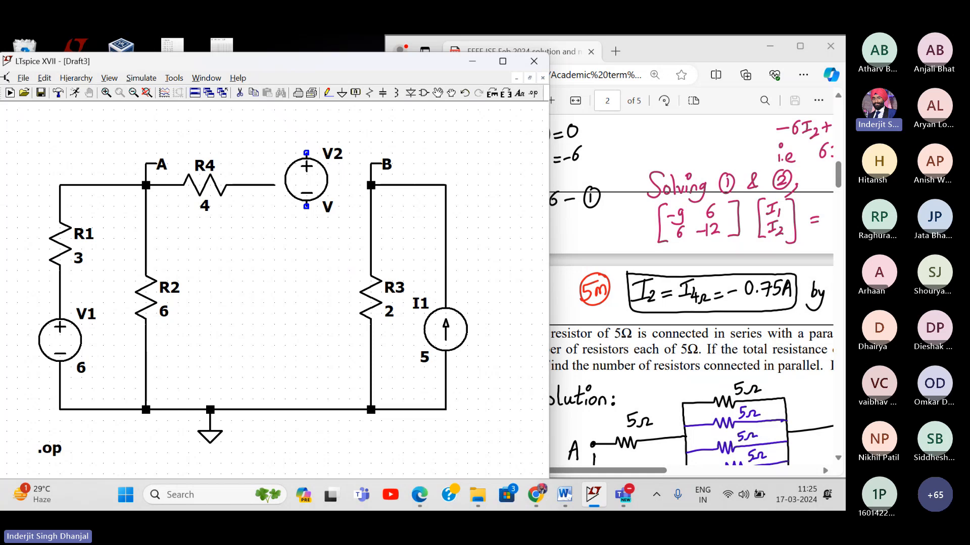
key(ctrl+r)
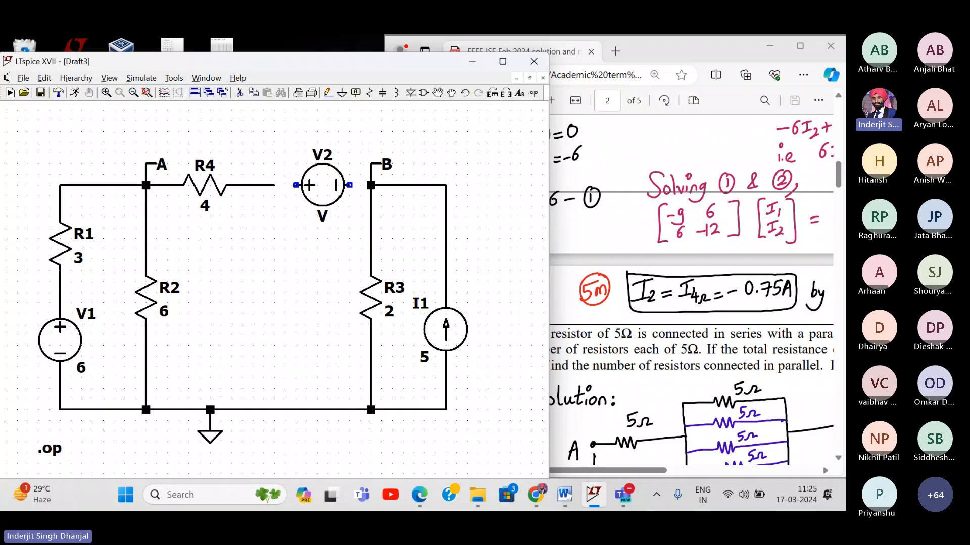
click(312, 185)
key(Escape)
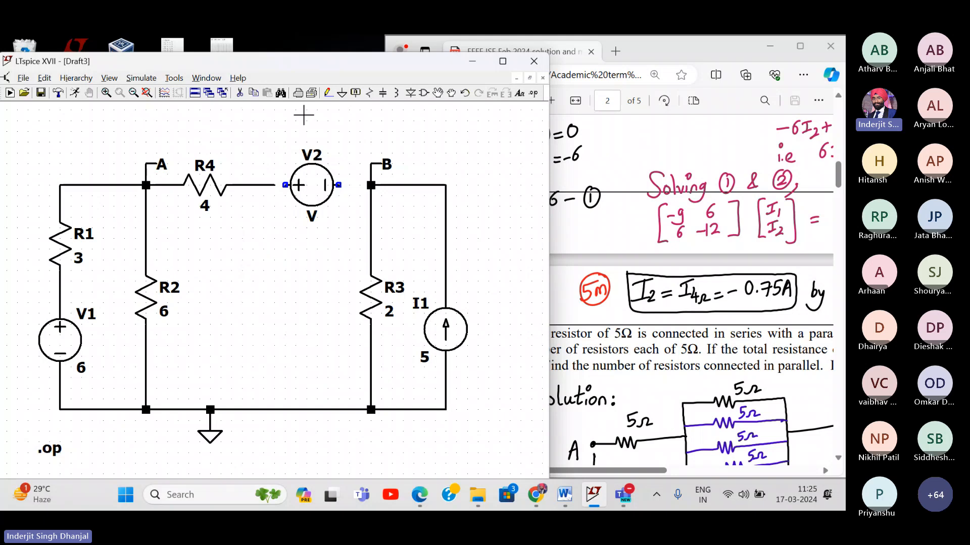
- Wire the new voltage source in series between R4's open end and node B
click(329, 94)
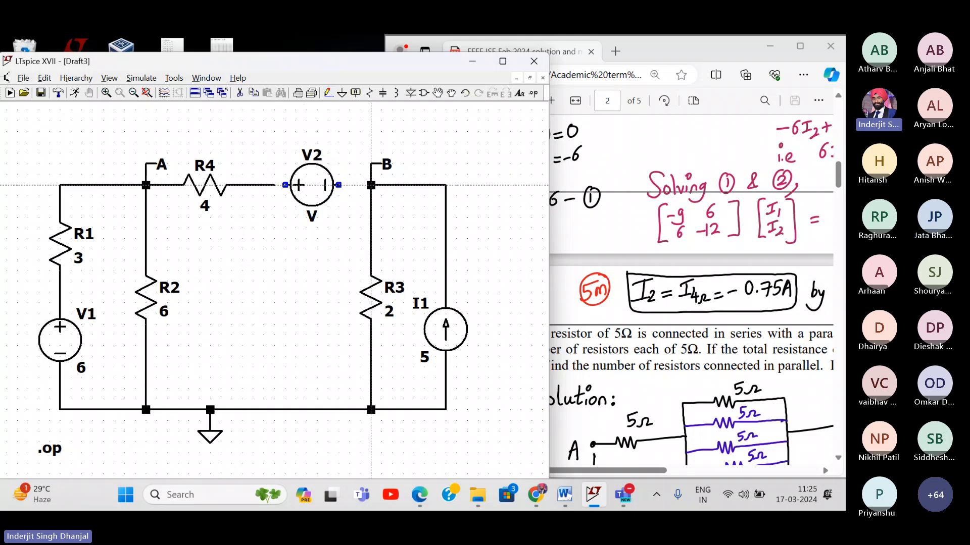
click(371, 185)
click(275, 185)
key(Escape)
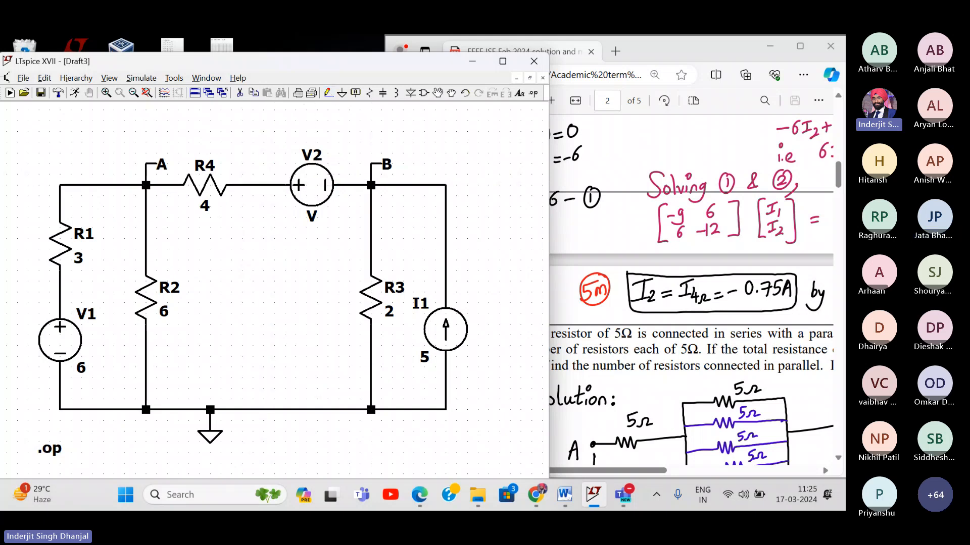
- Rename the new series voltage source VX and set its DC value to 0 V
right_click(313, 157)
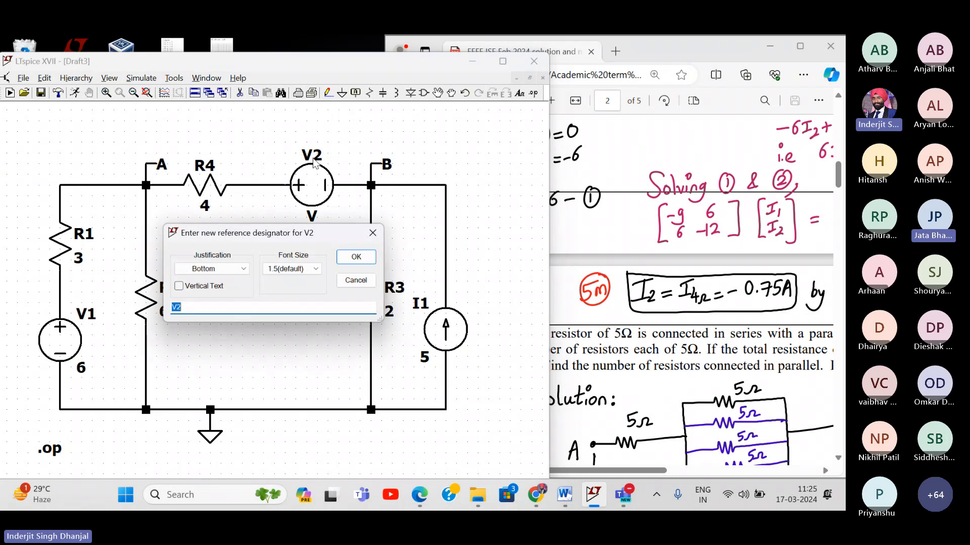
text(VX)
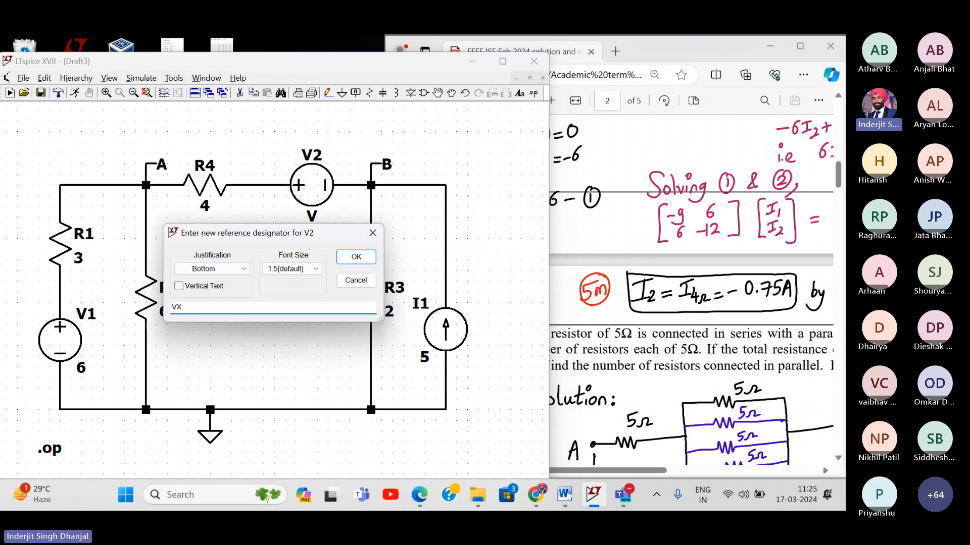
key(Return)
right_click(313, 182)
text(0)
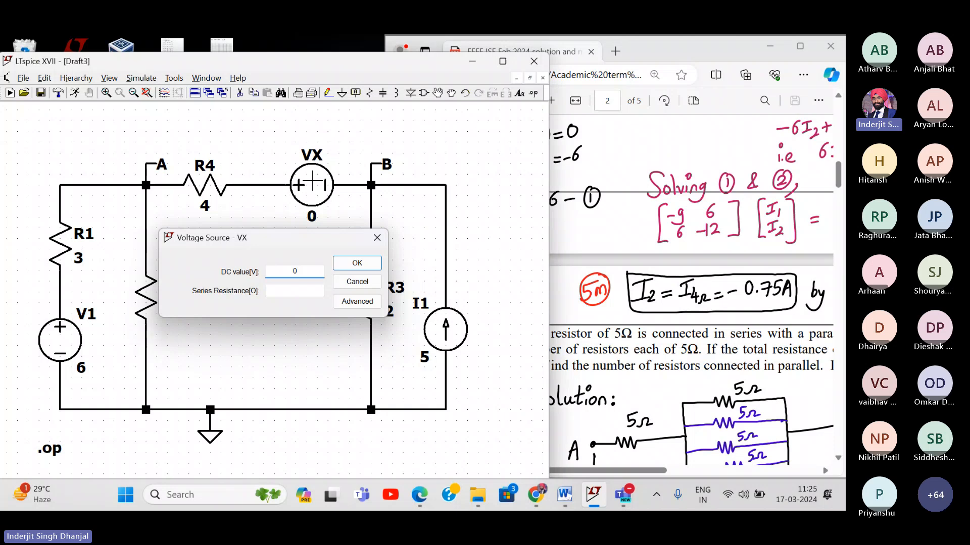
key(Return)
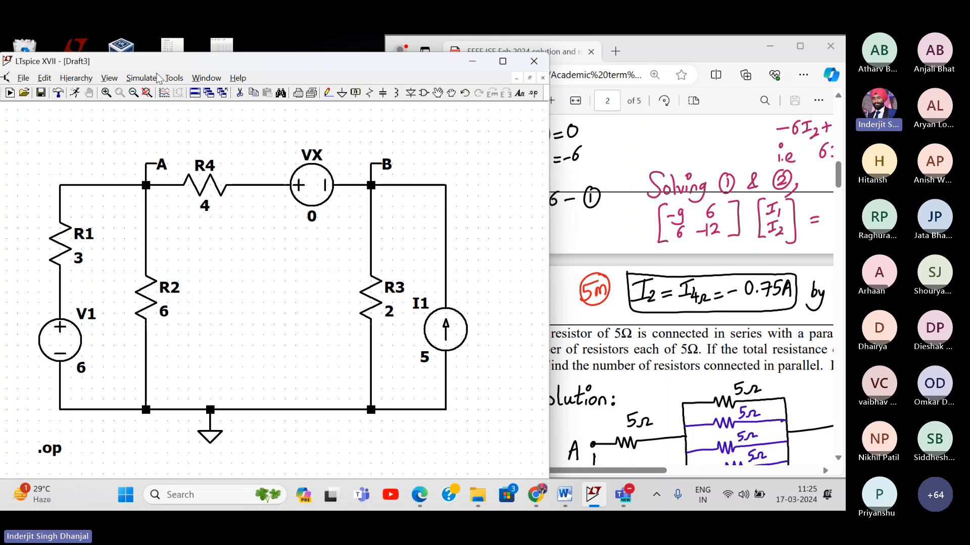
- Run the DC operating point simulation with VX in the circuit and move the results clear of the schematic
click(142, 79)
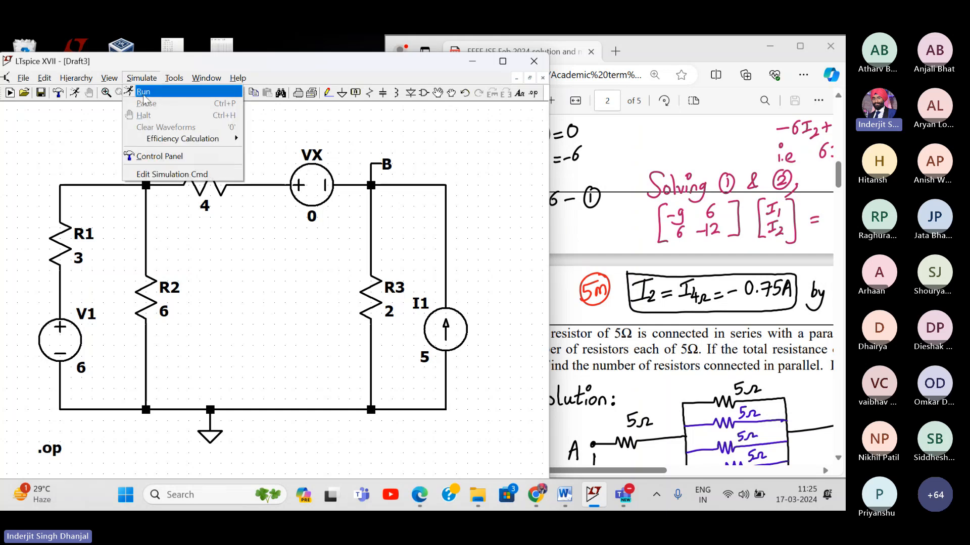
click(143, 91)
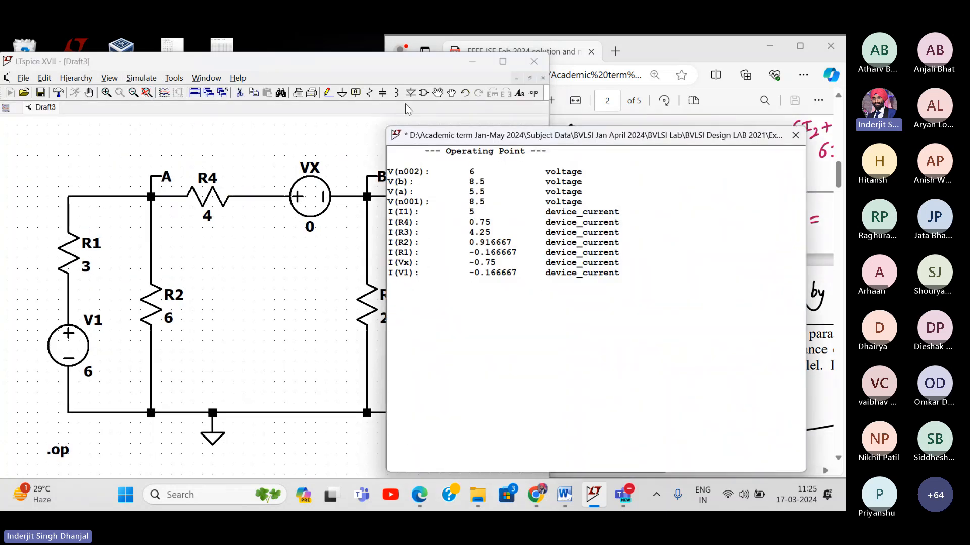
drag(421, 135, 502, 137)
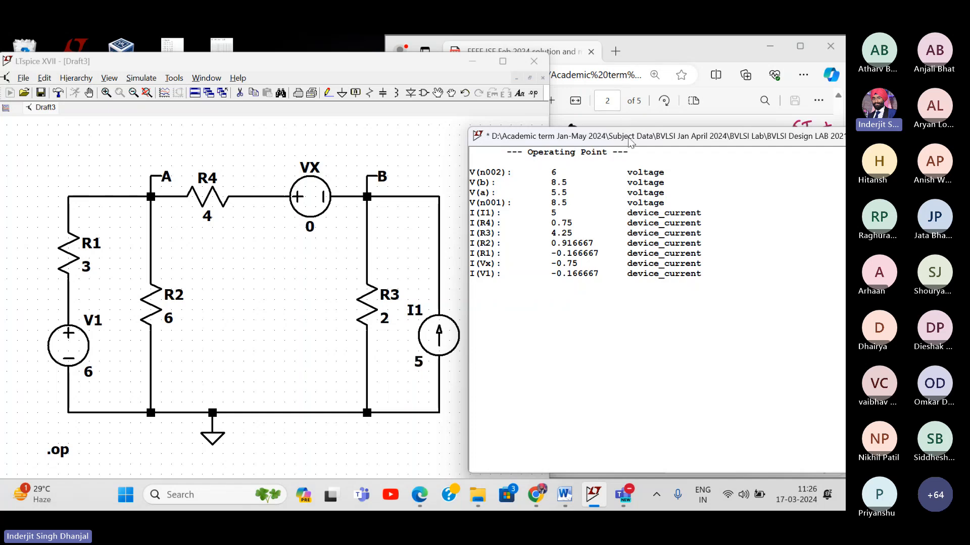
- Compare the new operating point currents with the 4 Ω current from mesh and nodal analysis in the solution PDF
drag(629, 142, 267, 186)
click(593, 238)
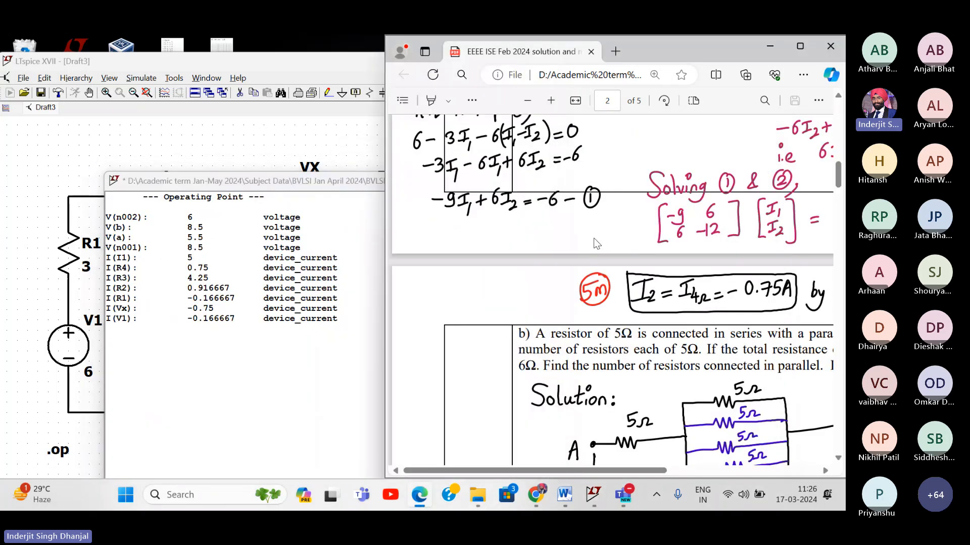
scroll(593, 238, right, 3)
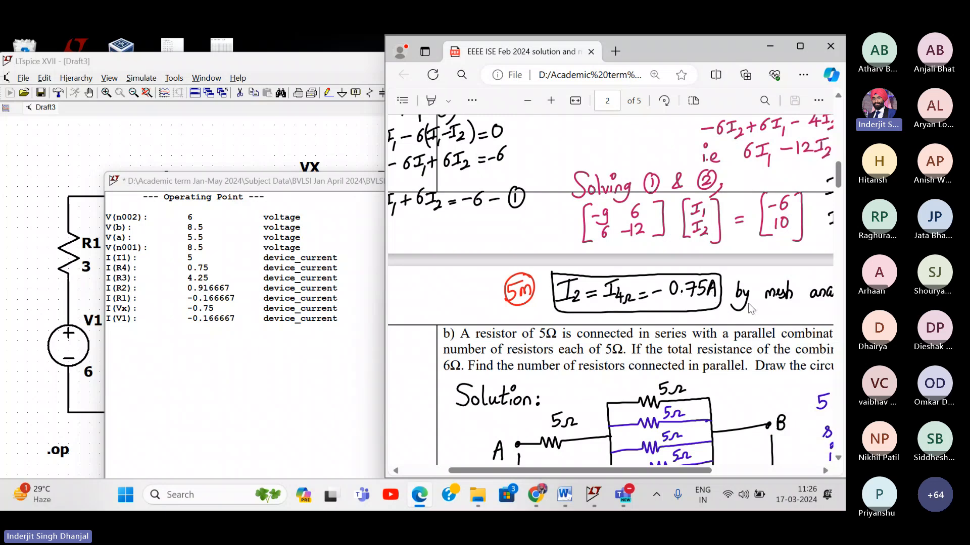
scroll(629, 250, up, 10)
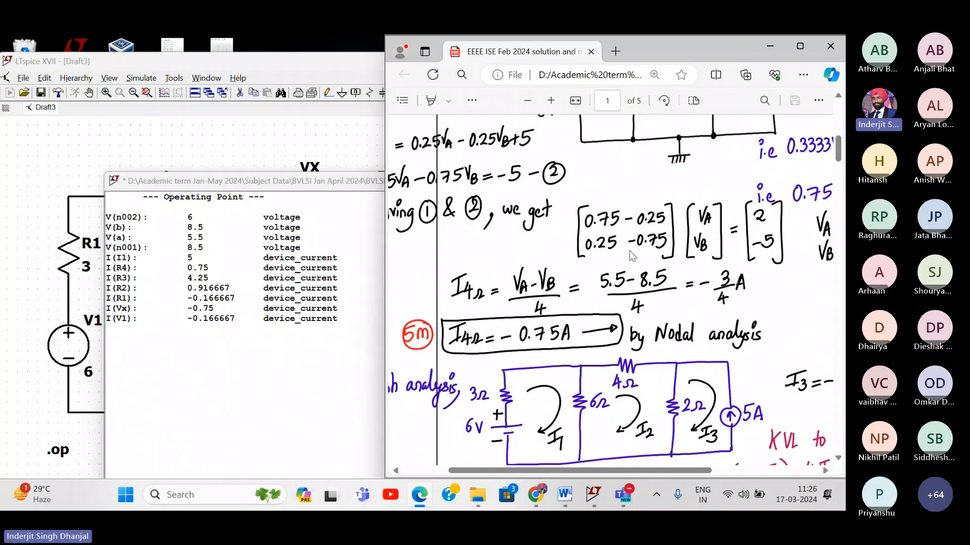
scroll(706, 285, up, 1)
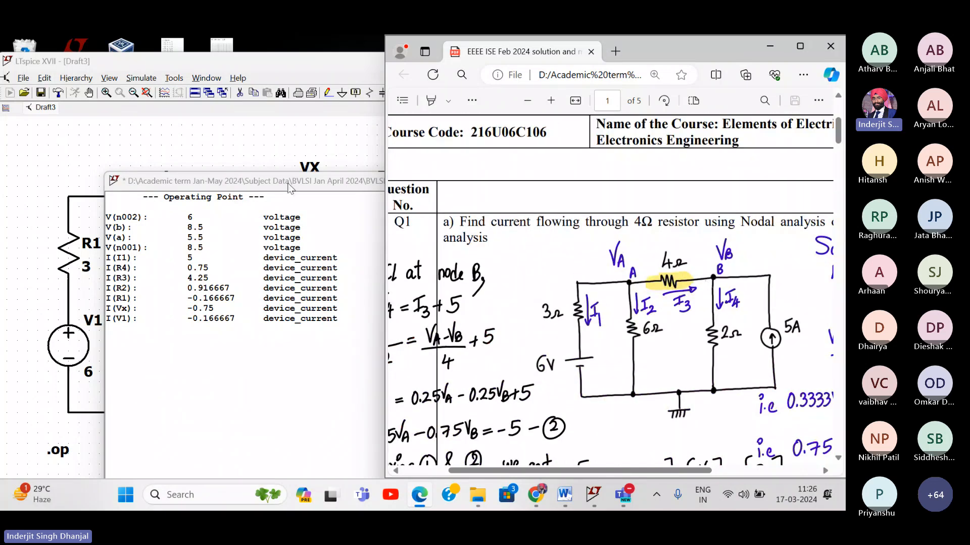
- Place the results beside the schematic in larger text and highlight the I(Vx) row
drag(287, 183, 665, 131)
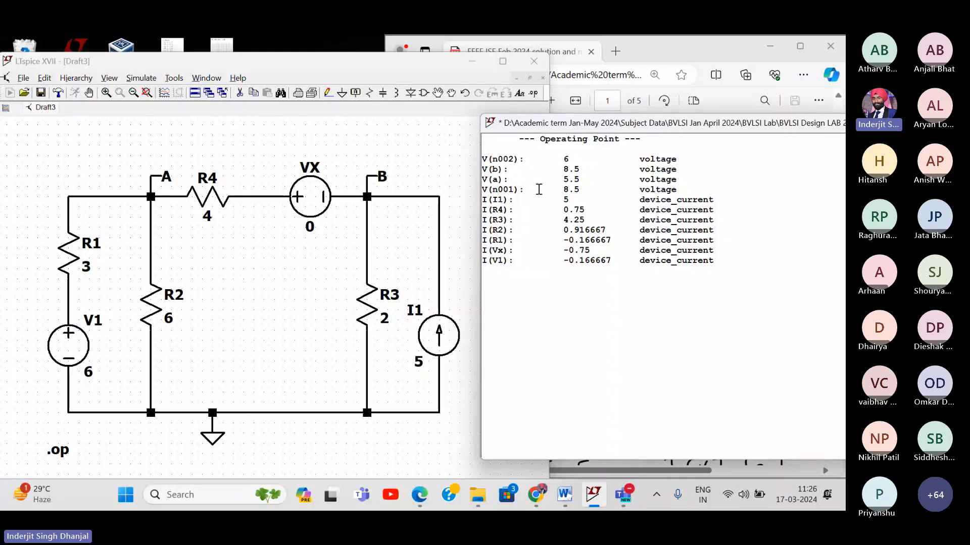
scroll(536, 190, up, 2)
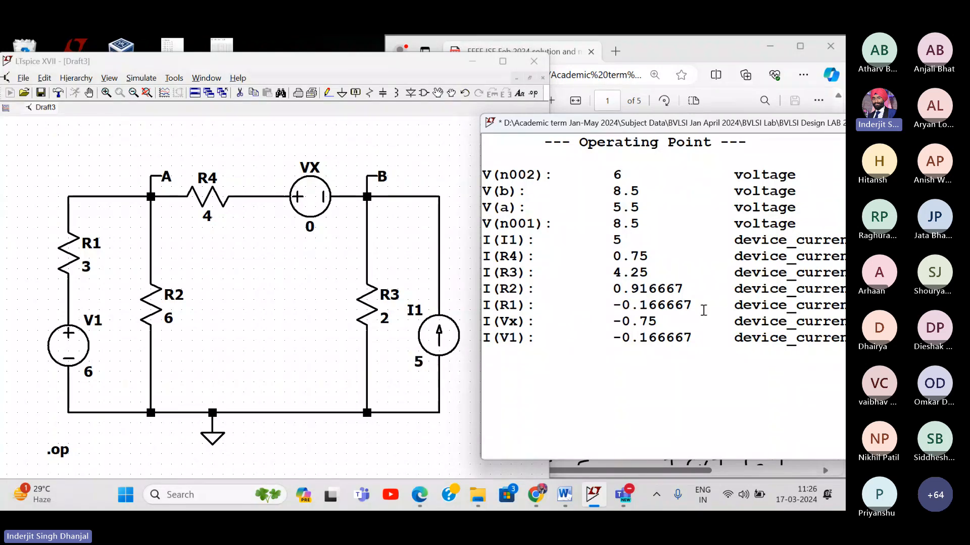
drag(487, 321, 840, 322)
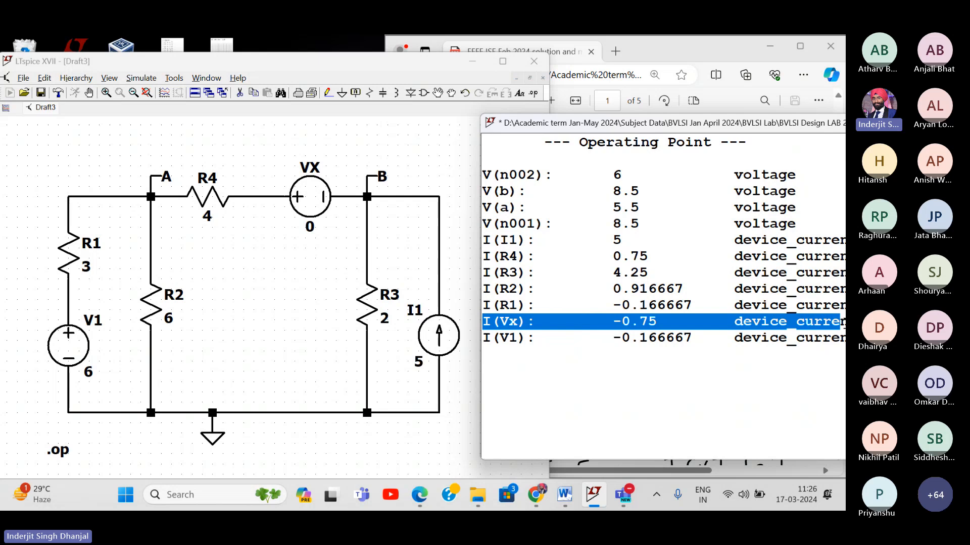
mouse_move(776, 128)
mouse_down()
mouse_move(744, 129)
mouse_move(775, 130)
mouse_move(760, 137)
mouse_up()
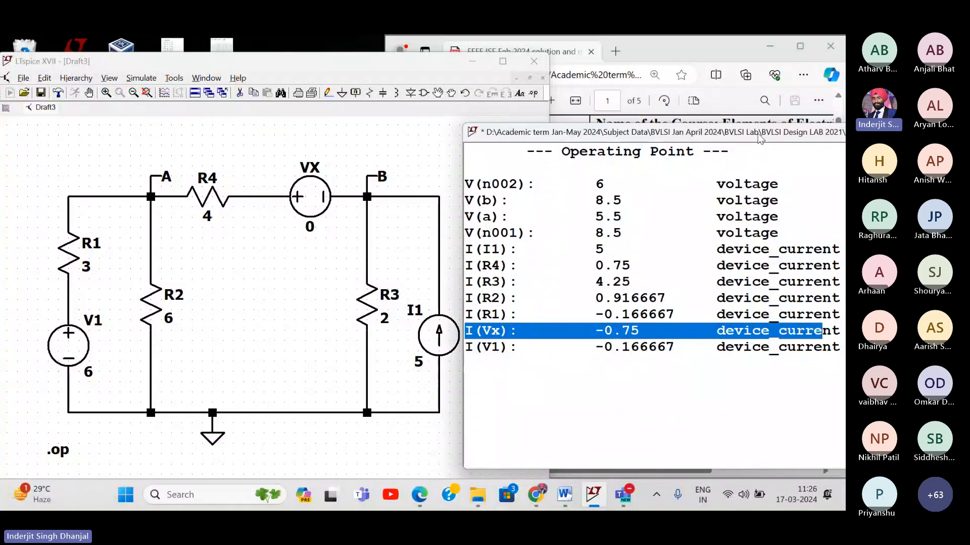
mouse_move(759, 138)
mouse_down()
mouse_move(767, 135)
mouse_move(714, 159)
mouse_move(707, 136)
mouse_move(760, 147)
mouse_up()
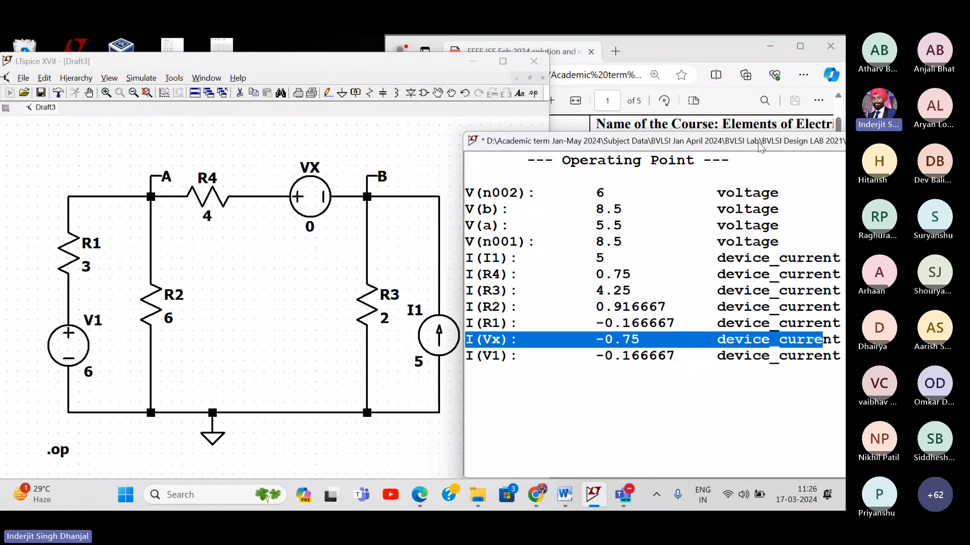
- Move the operating point results beside the schematic, reselect the whole I(Vx) row, and close the results
drag(760, 145, 768, 137)
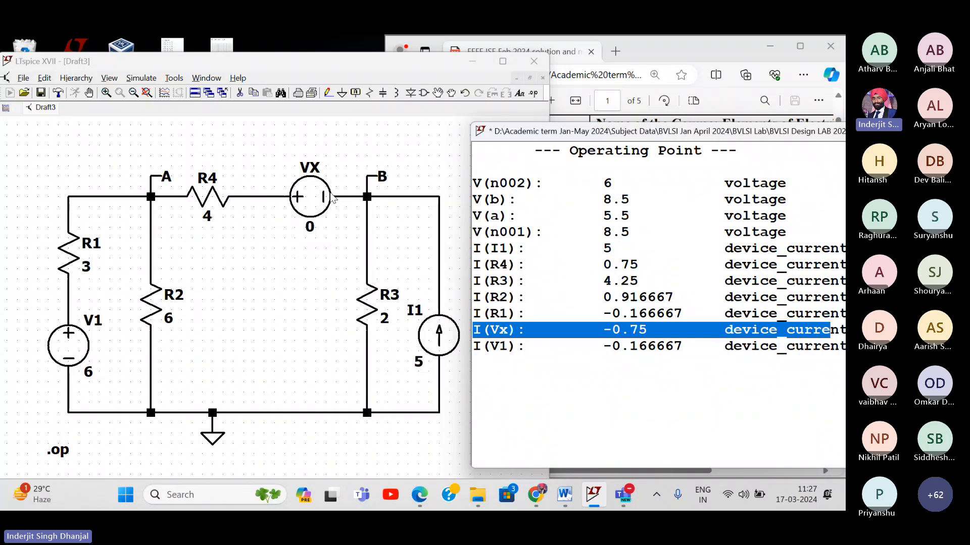
drag(763, 132, 717, 128)
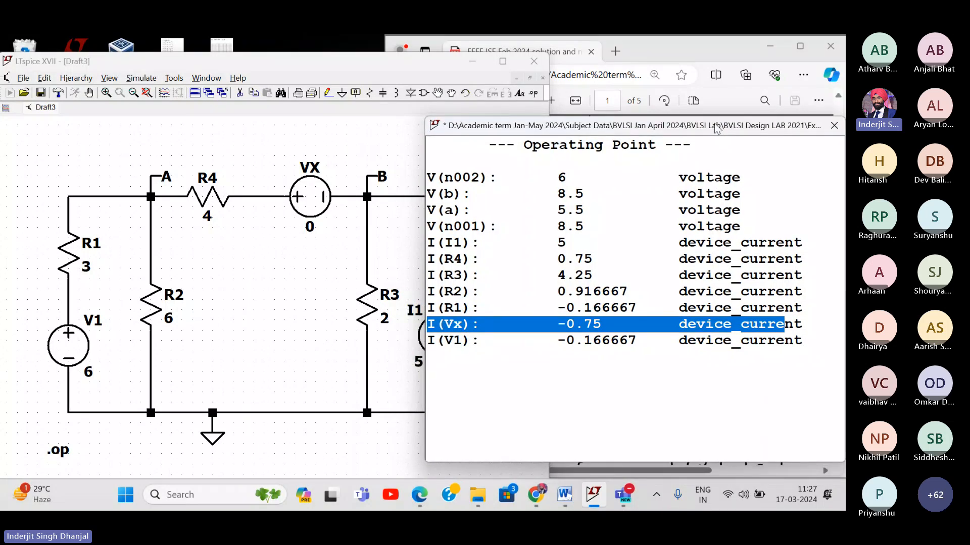
click(482, 326)
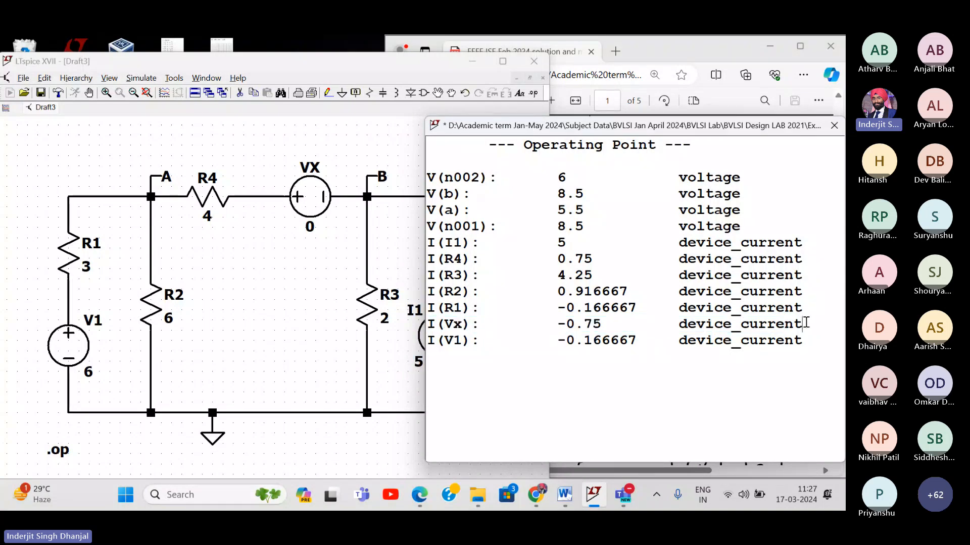
drag(807, 325, 419, 327)
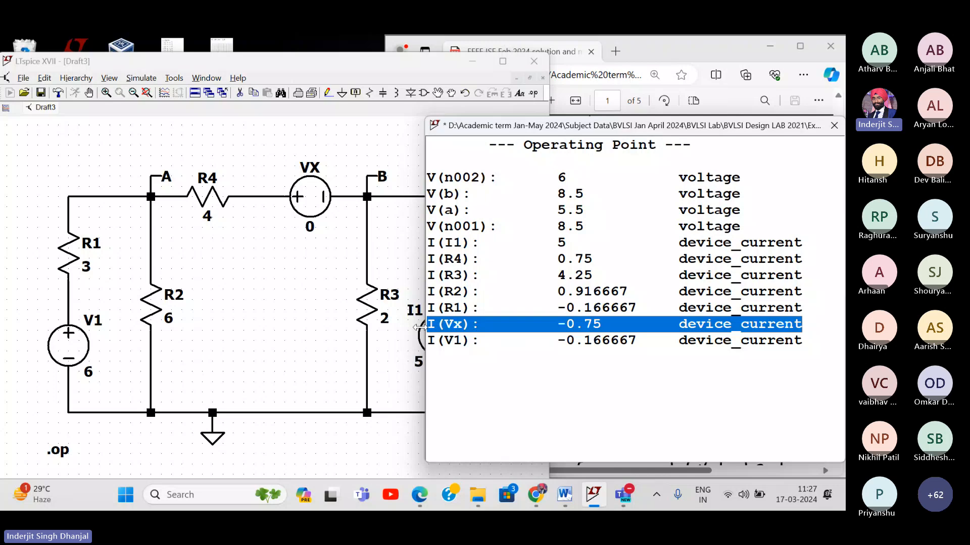
click(834, 125)
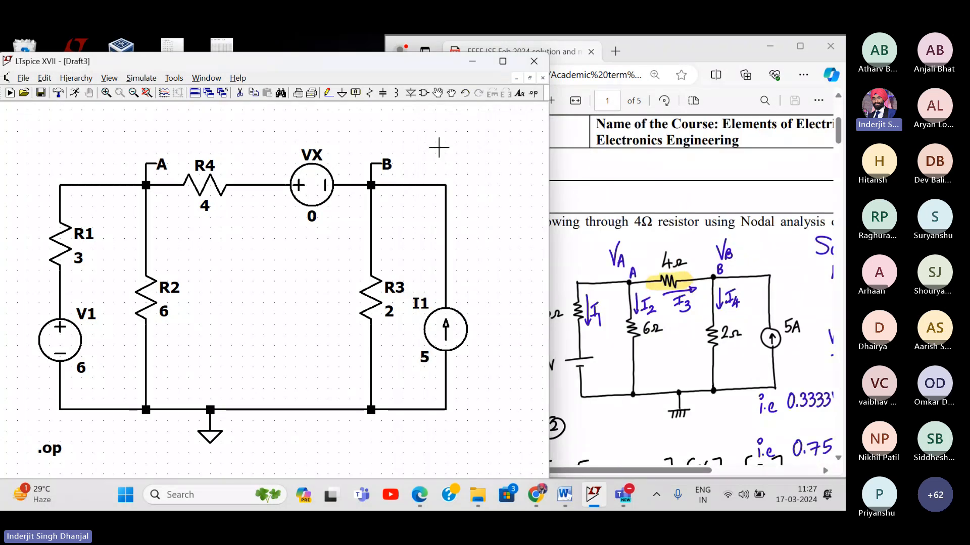
- Check the nodal analysis answer for the 4 Ω current in the solution PDF, and return to the LTspice schematic
click(719, 230)
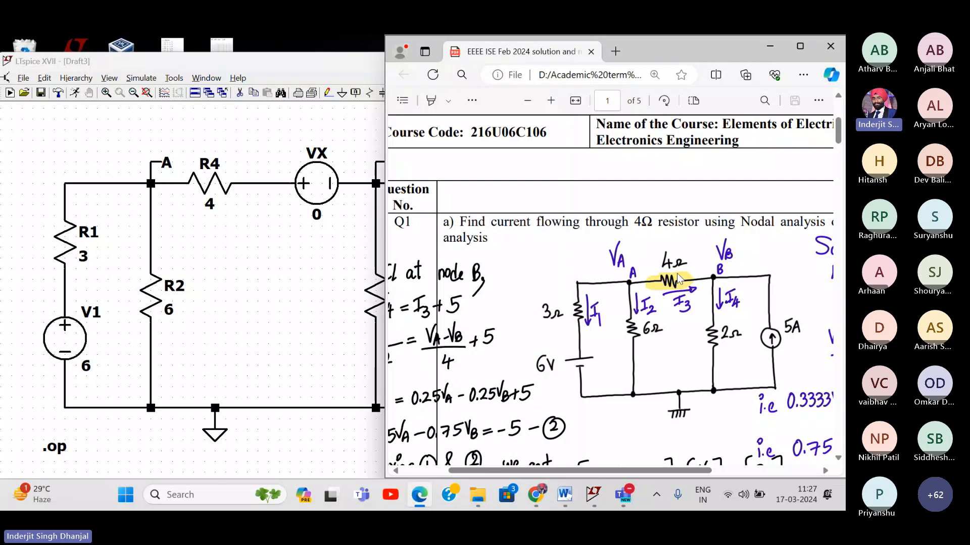
scroll(678, 280, down, 4)
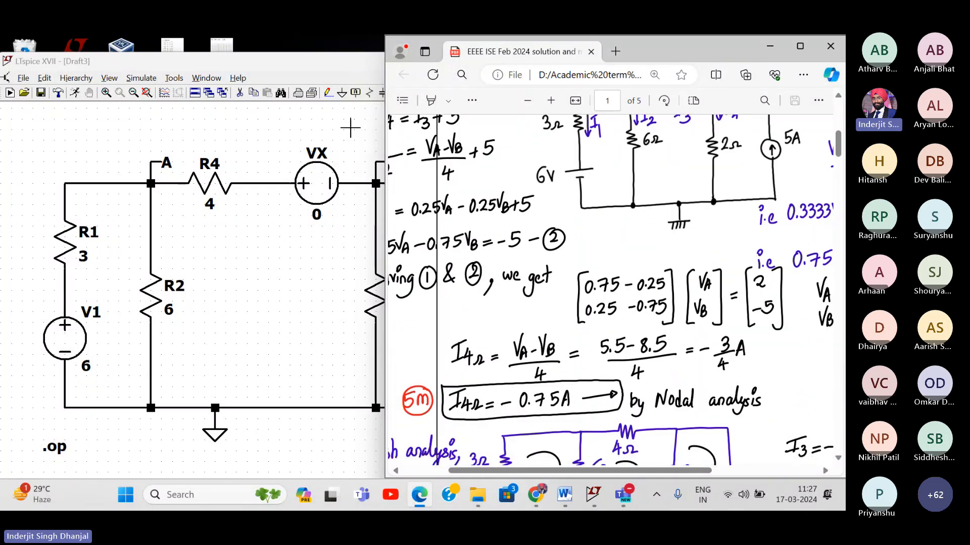
click(350, 128)
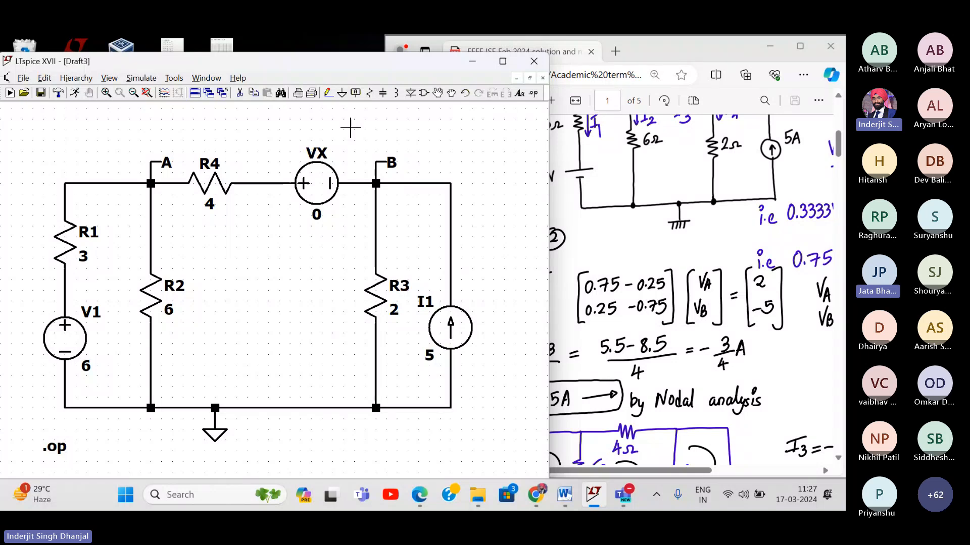
- Run the simulation again to view the operating point results, and close them
click(148, 79)
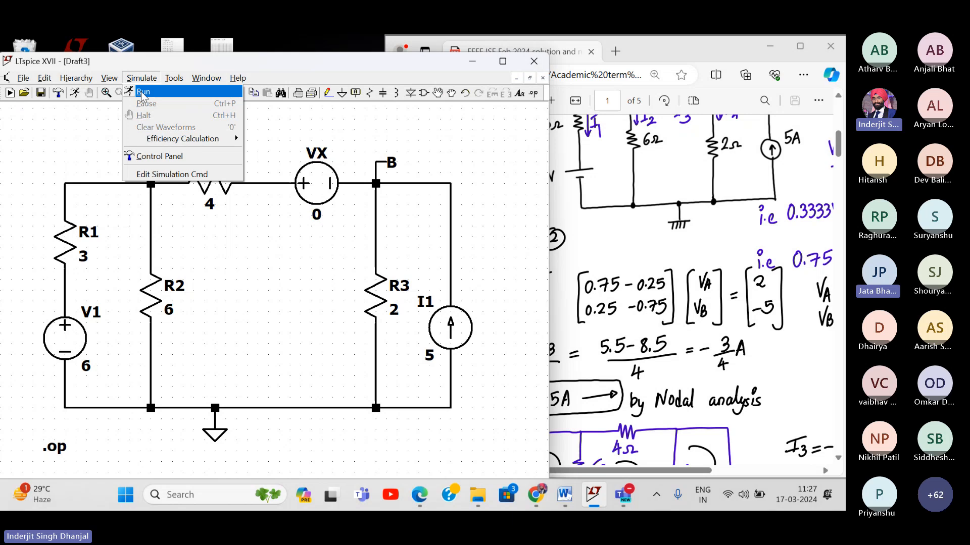
click(142, 95)
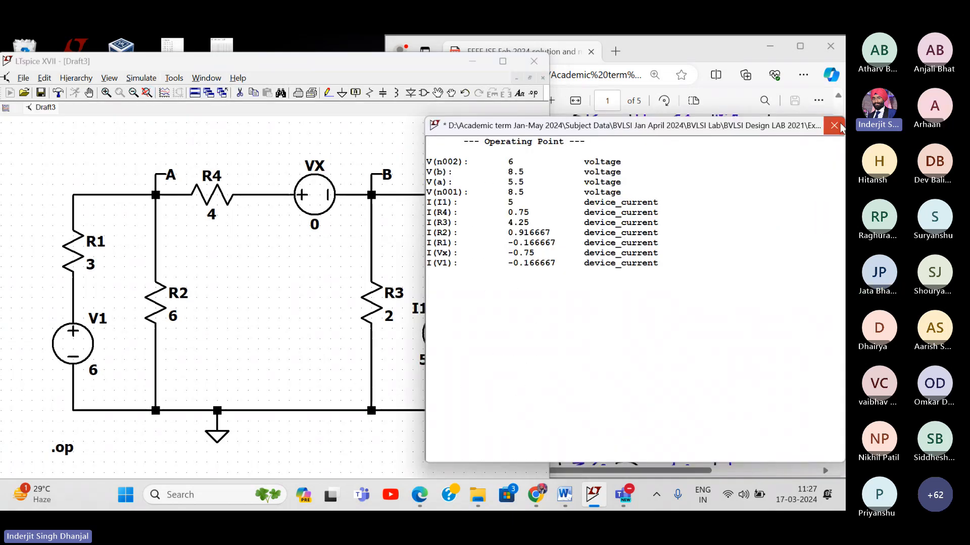
click(834, 125)
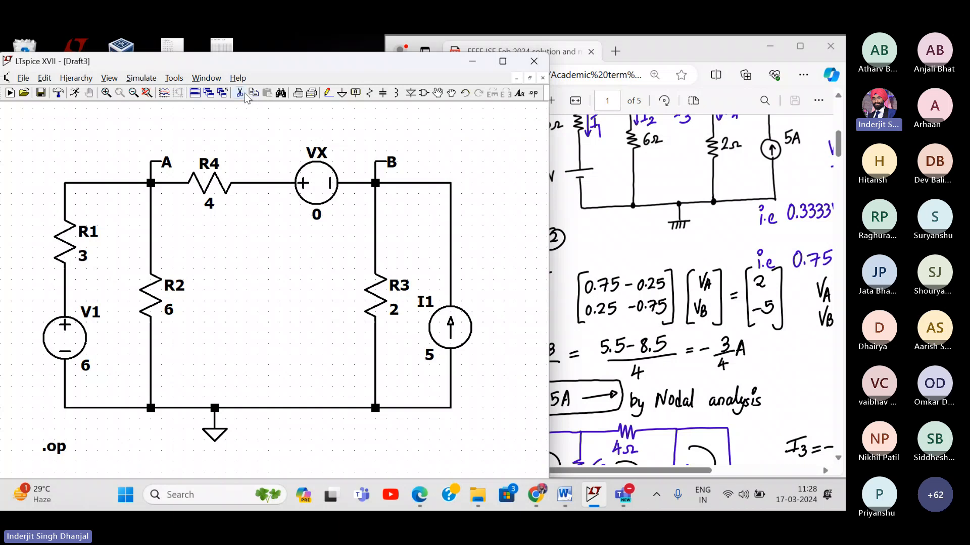
- Set the simulation command to a DC operating point analysis (.op) and run it
click(145, 80)
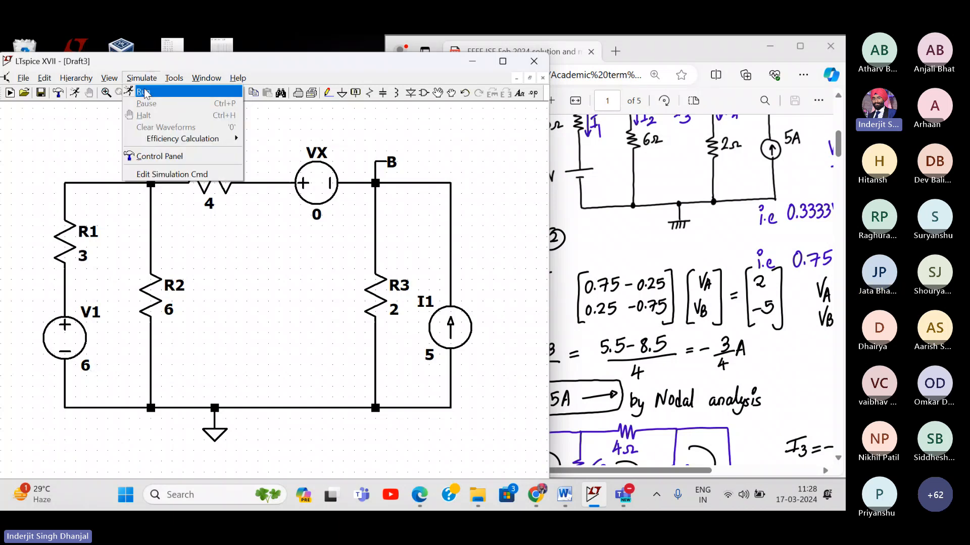
click(151, 174)
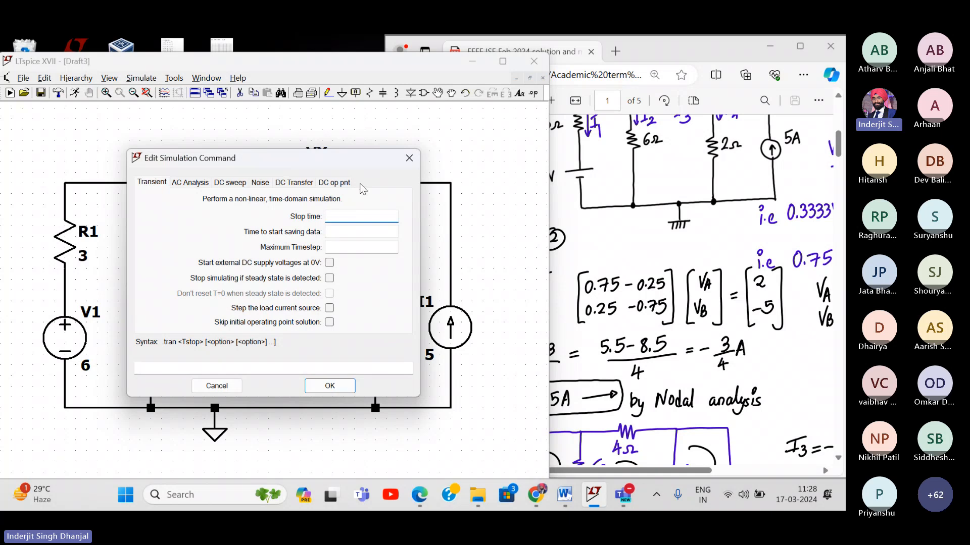
drag(375, 161, 530, 129)
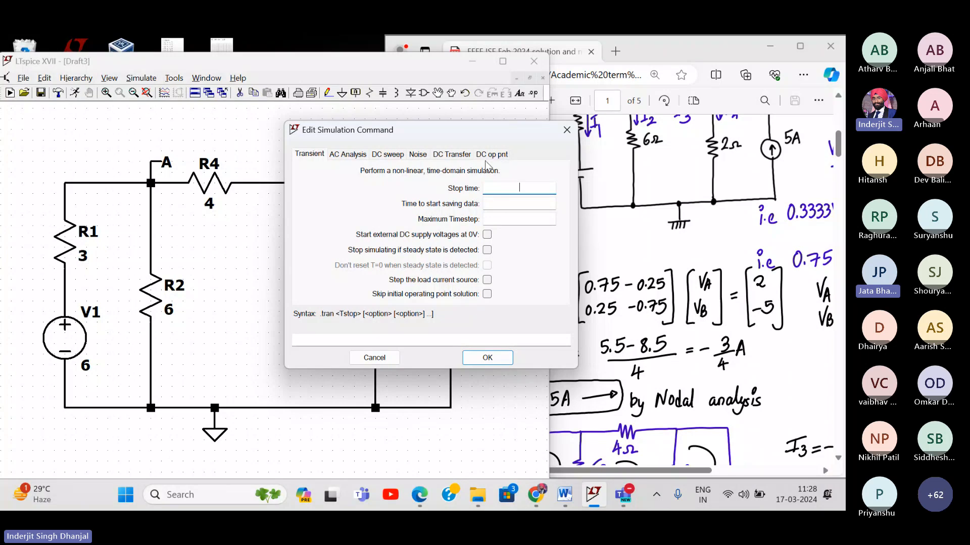
click(491, 158)
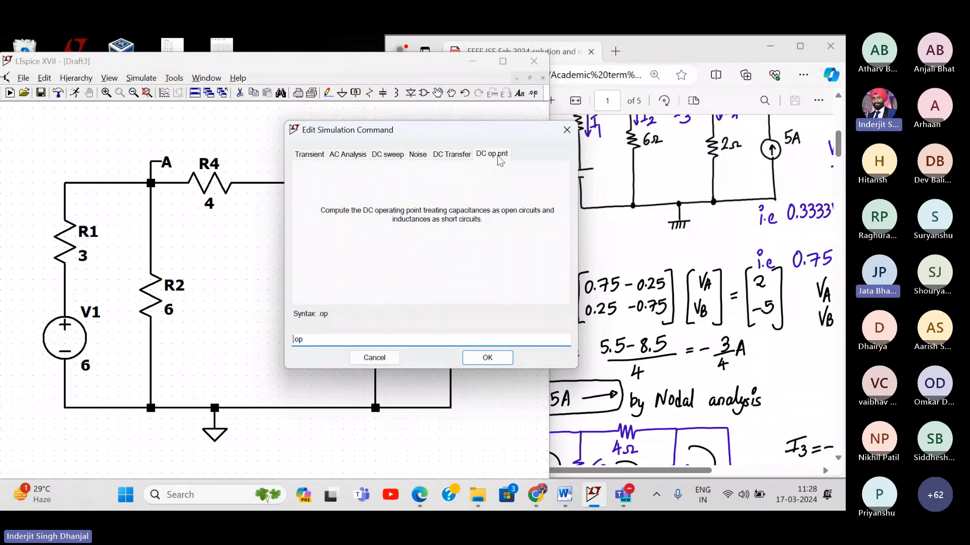
click(487, 358)
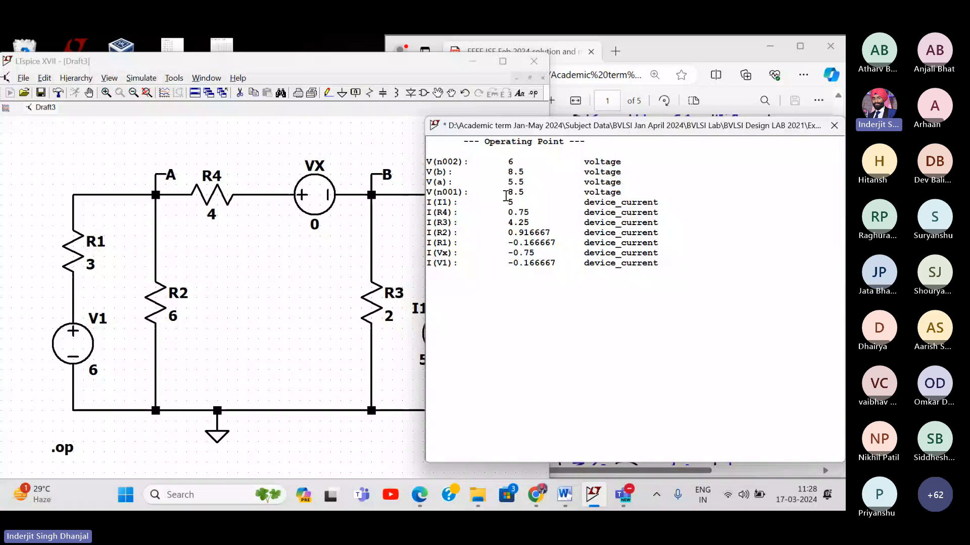
- Enlarge the results text, examine the V(b), V(a) and I(Vx) rows, and close the results
ctrl+scroll(544, 183, up, 2)
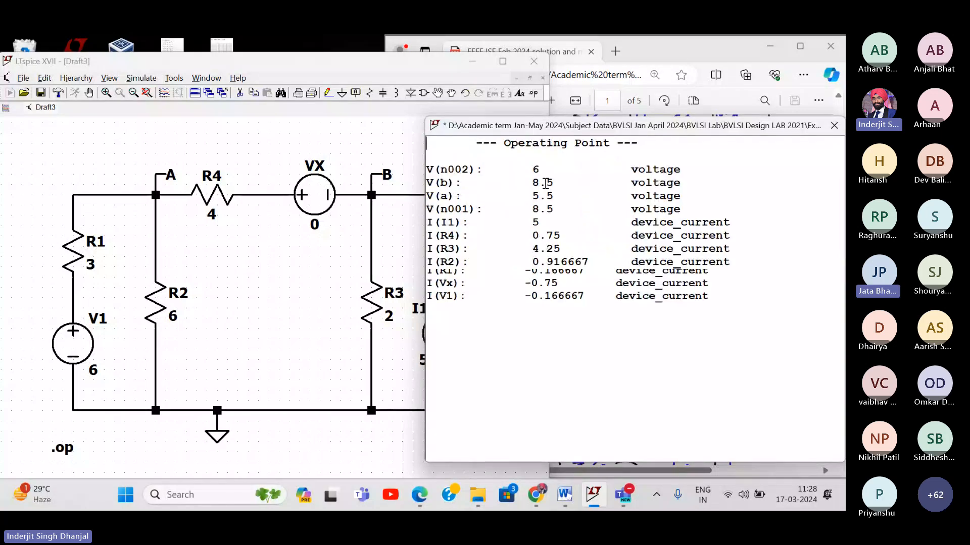
ctrl+scroll(588, 254, down, 1)
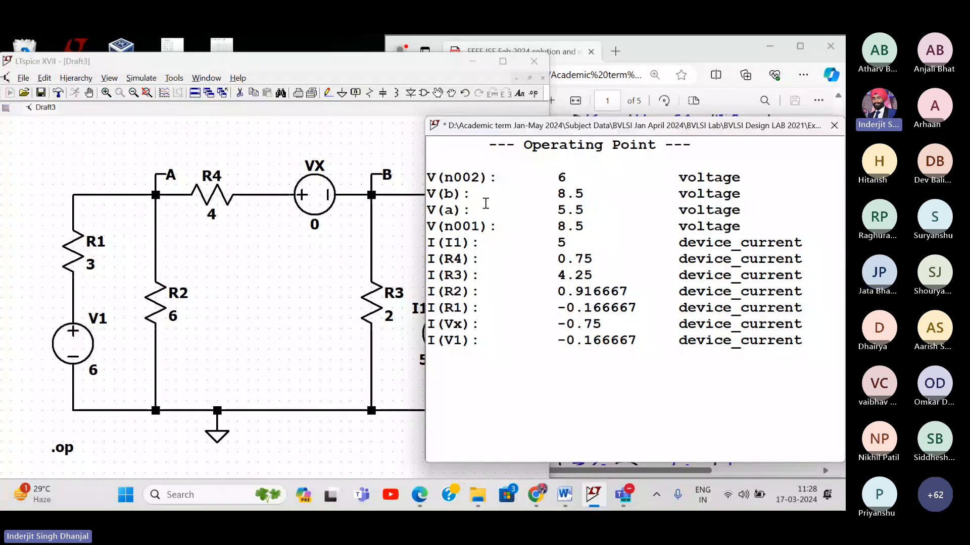
drag(428, 194, 732, 210)
click(428, 325)
drag(428, 325, 838, 325)
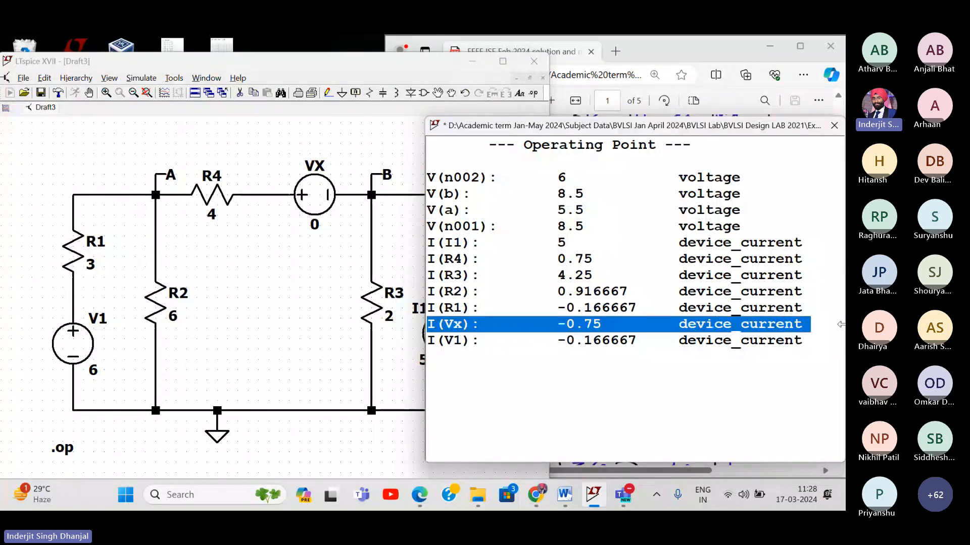
click(832, 127)
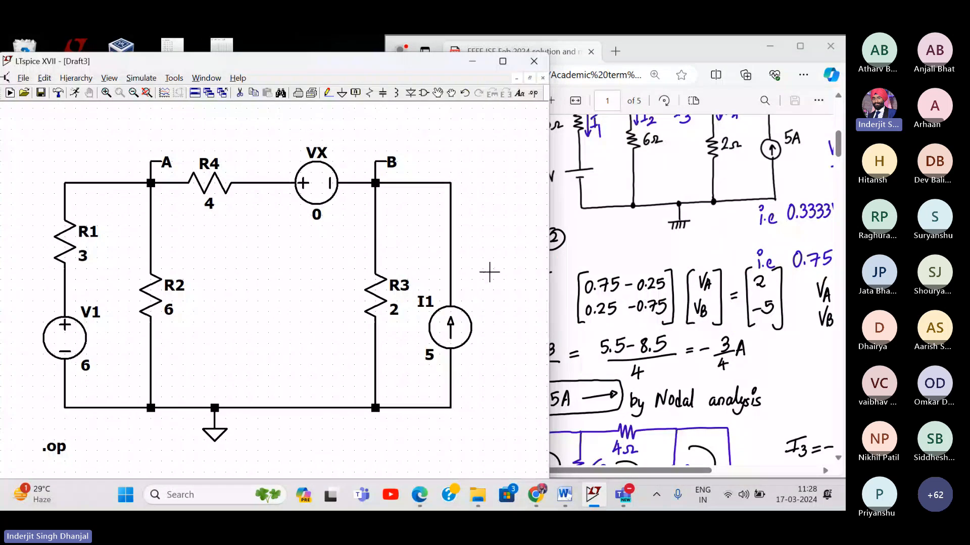
drag(489, 272, 489, 263)
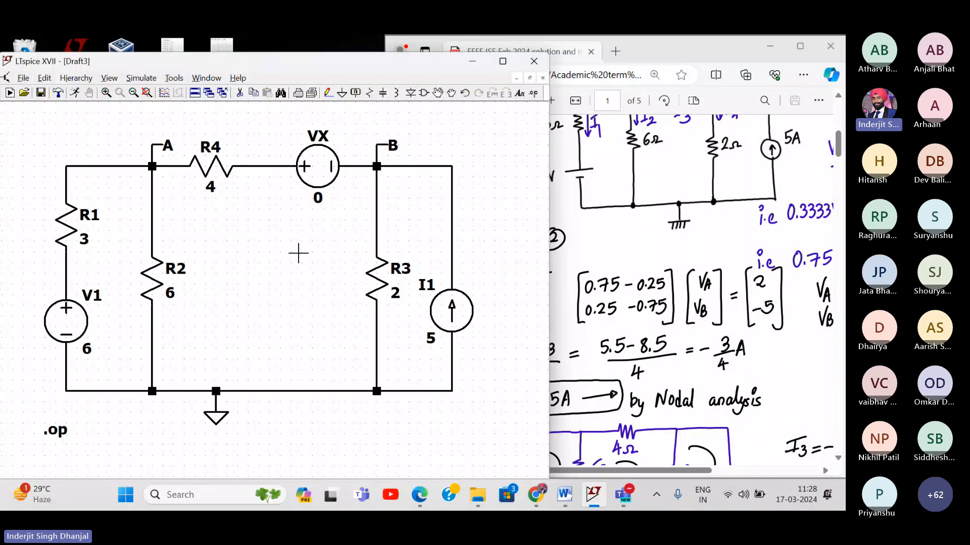
drag(298, 253, 297, 265)
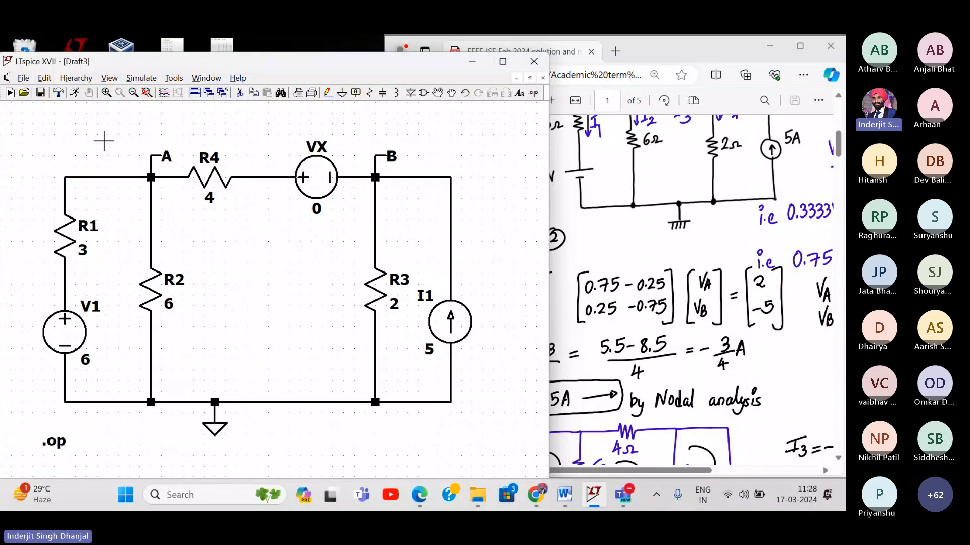
- Switch to the Teams meeting, admit everyone waiting in the lobby, and minimize the meeting window
click(624, 497)
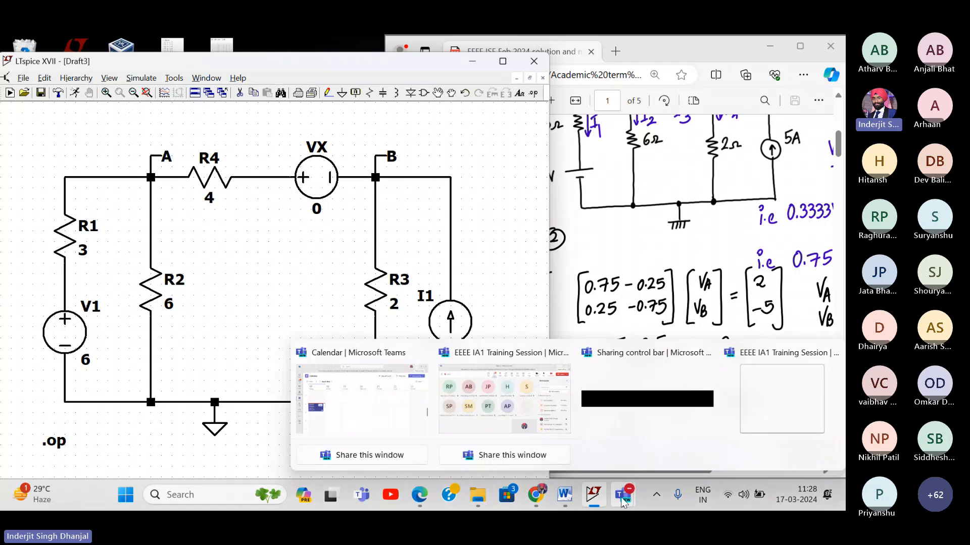
click(524, 436)
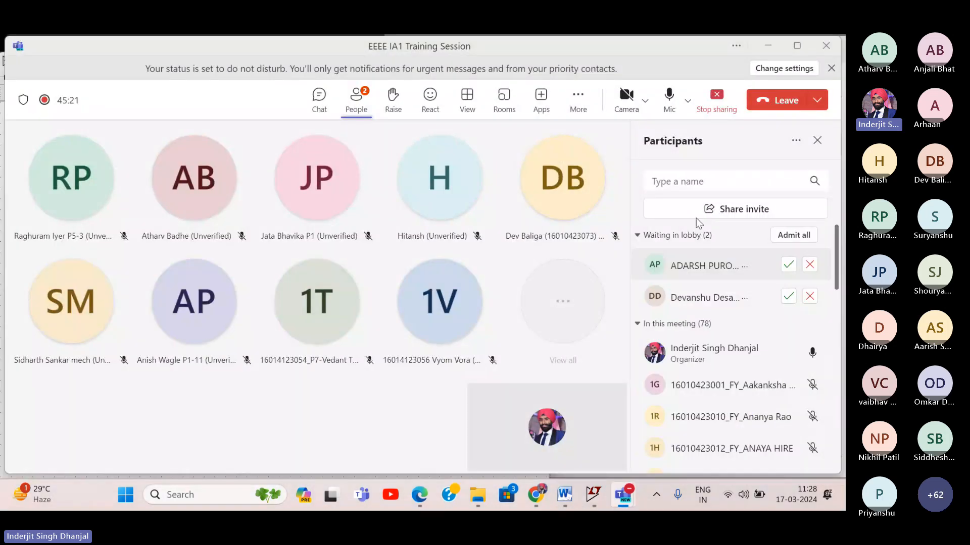
click(793, 235)
click(770, 45)
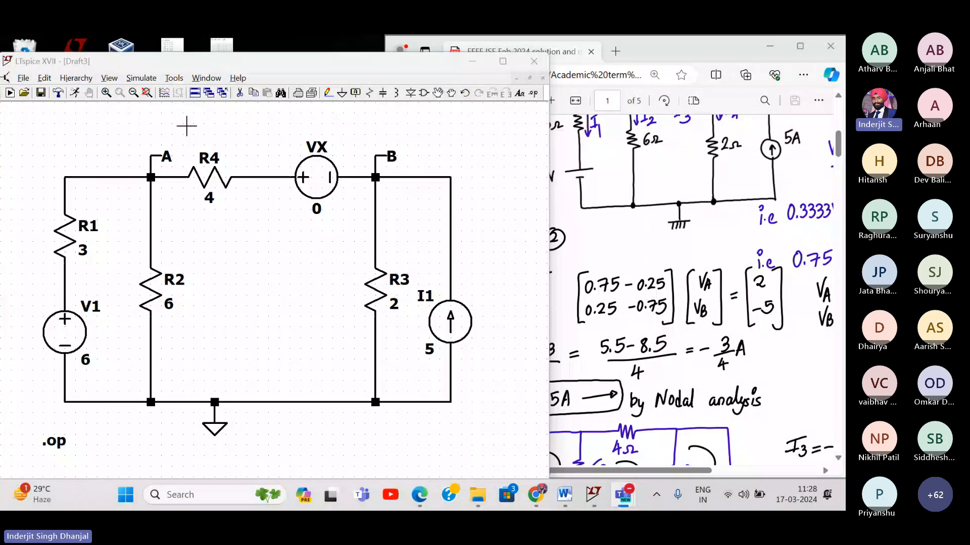
- Place a comment above the circuit with the author's full name and ID number, and "Nodal Analysis" on a second line
mouse_move(184, 124)
mouse_down()
mouse_move(188, 144)
mouse_move(188, 135)
mouse_up()
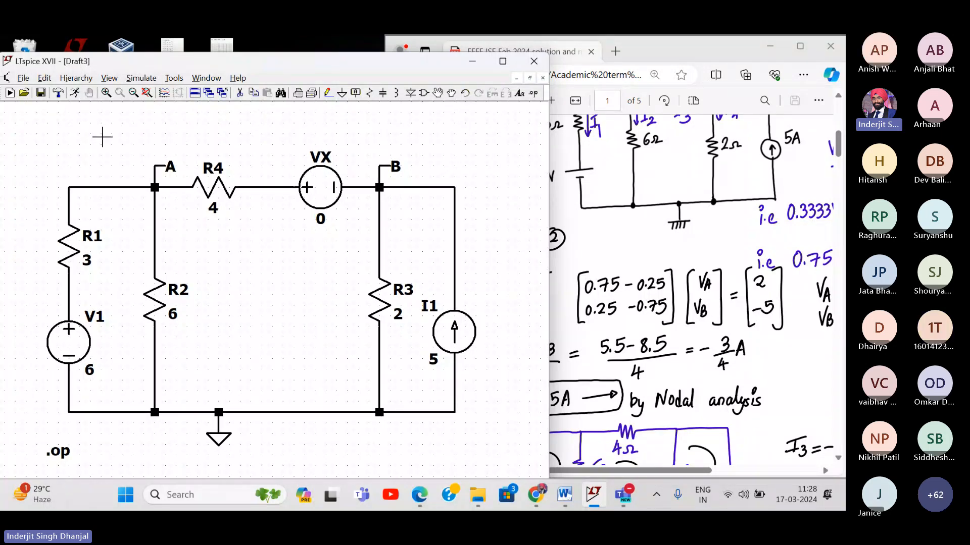
right_click(103, 136)
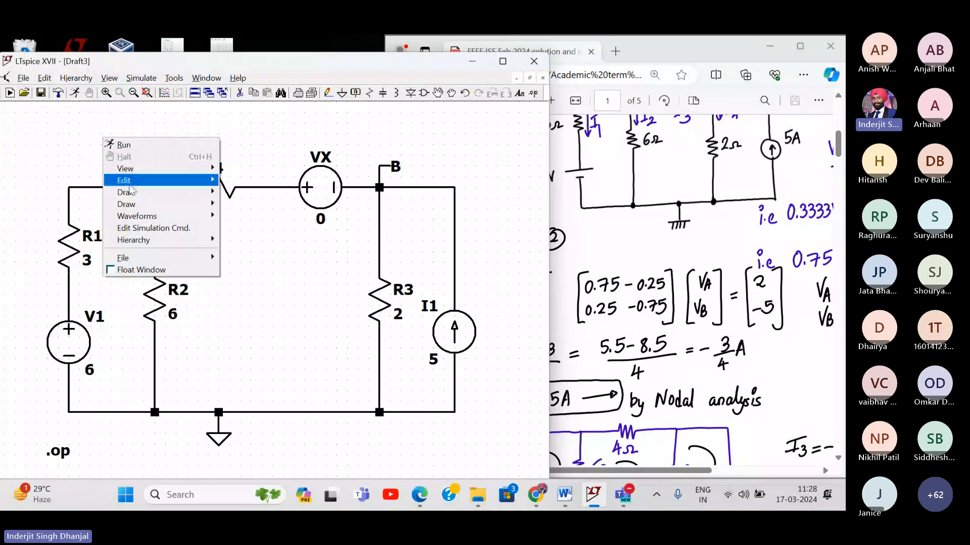
mouse_move(130, 193)
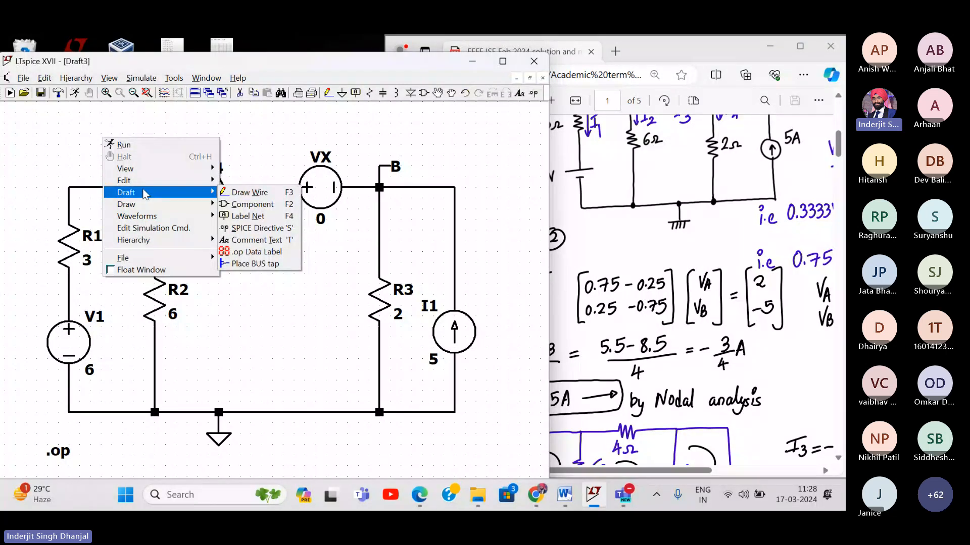
click(260, 242)
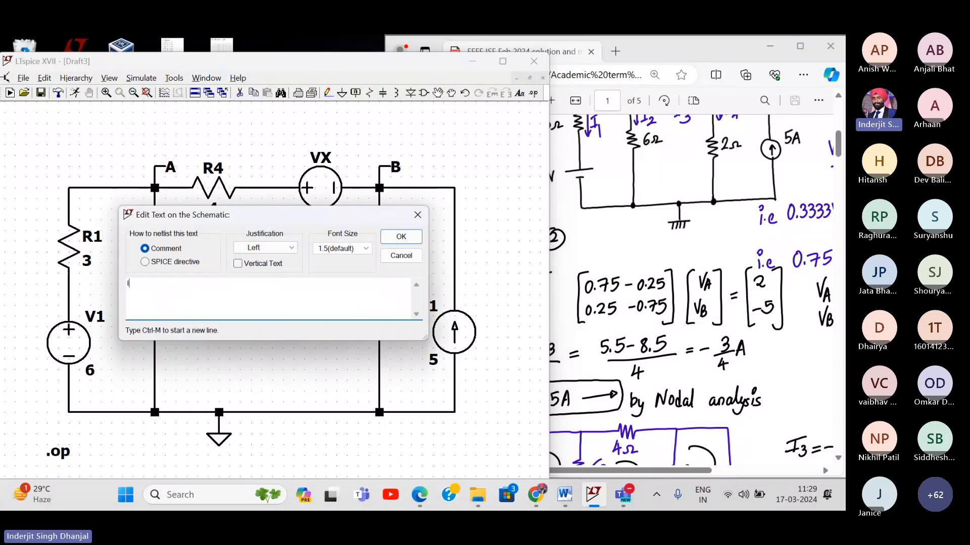
text(Inderjit Singh Dhanjal                              )
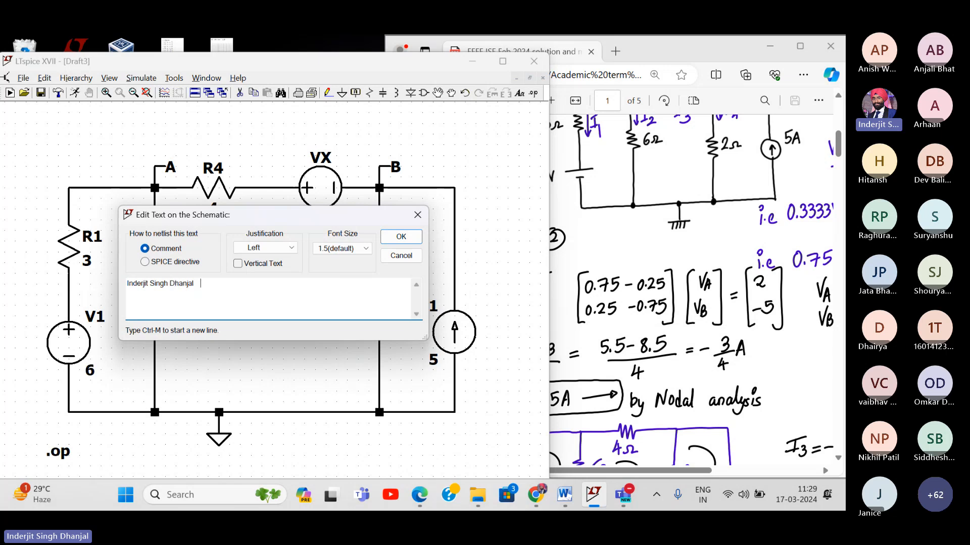
text(123456)
key(ctrl+m)
text(Nodal Analysis)
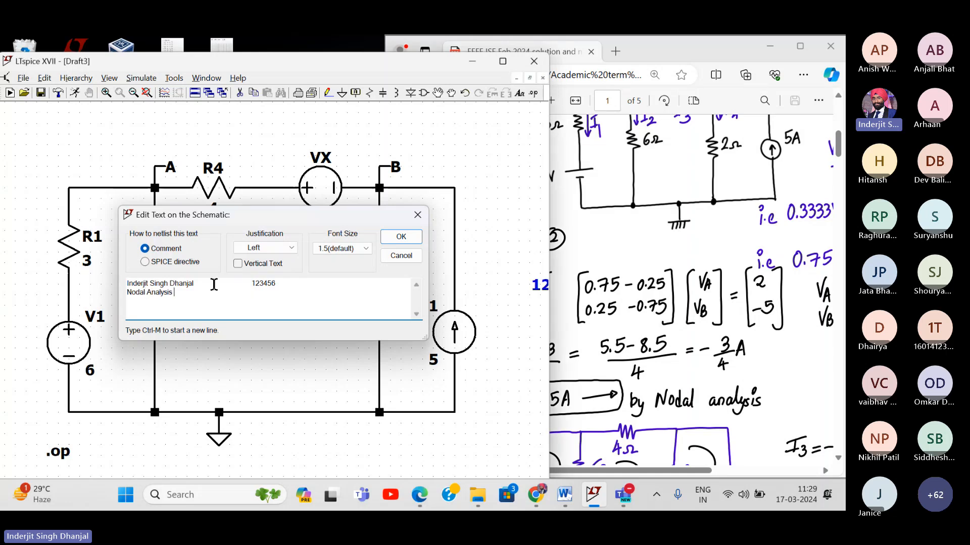
key(Return)
click(79, 126)
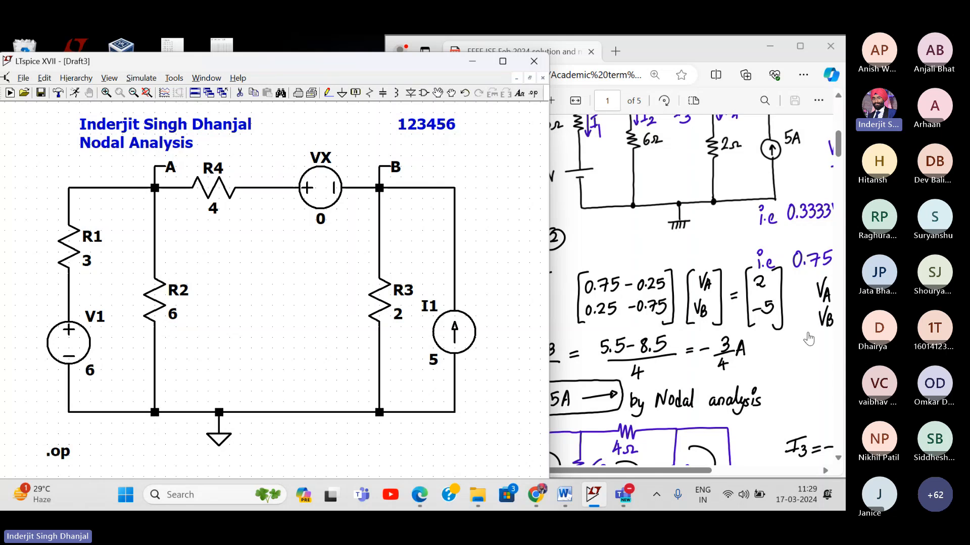
- Maximize the LTspice window and fit the whole annotated schematic in view
click(786, 420)
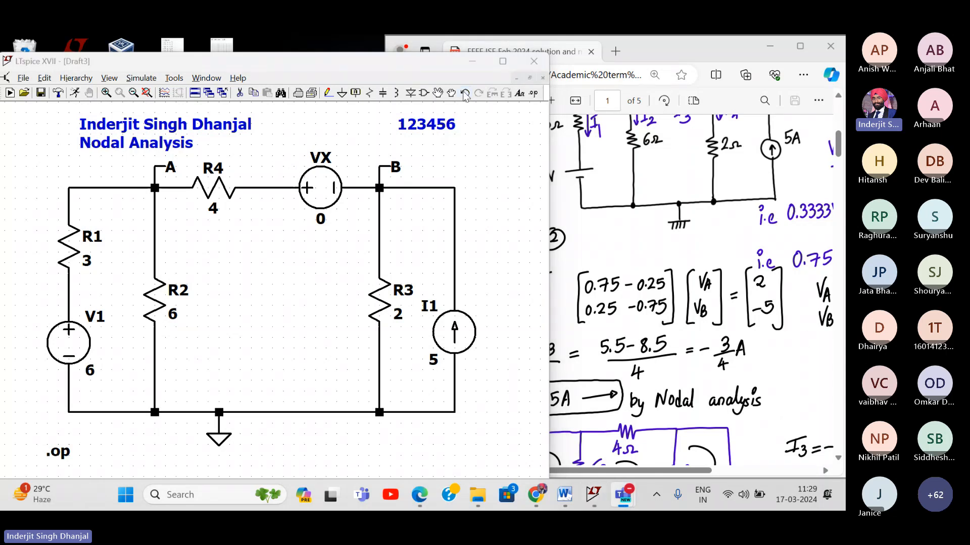
click(502, 61)
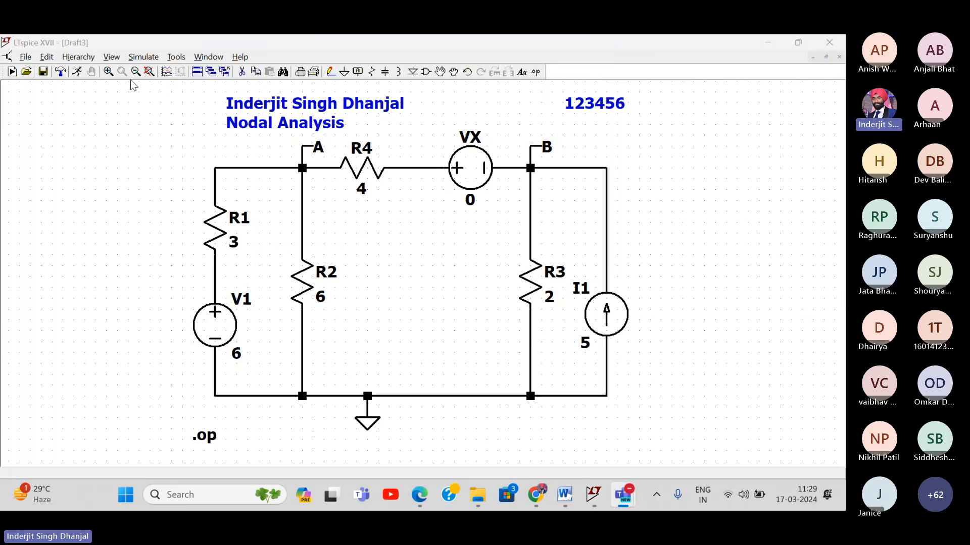
click(148, 73)
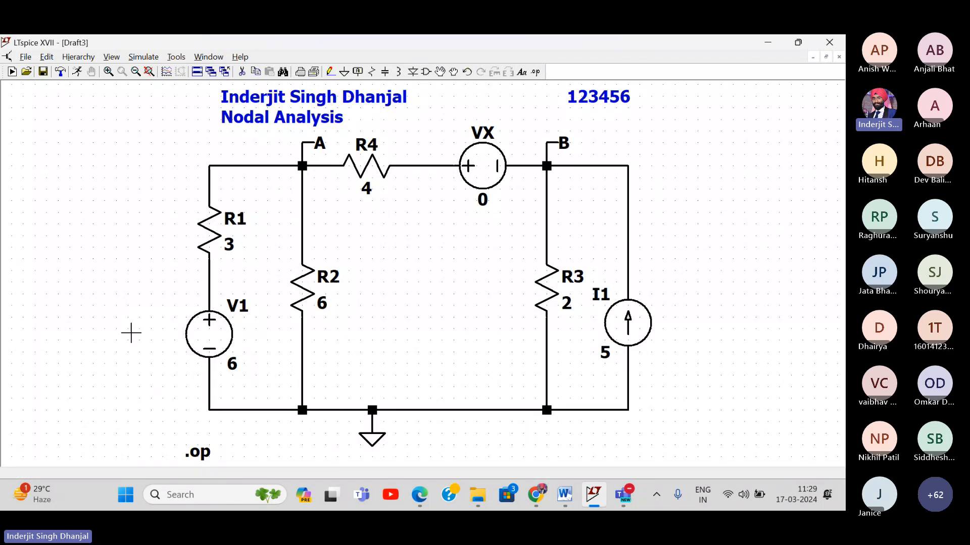
click(137, 58)
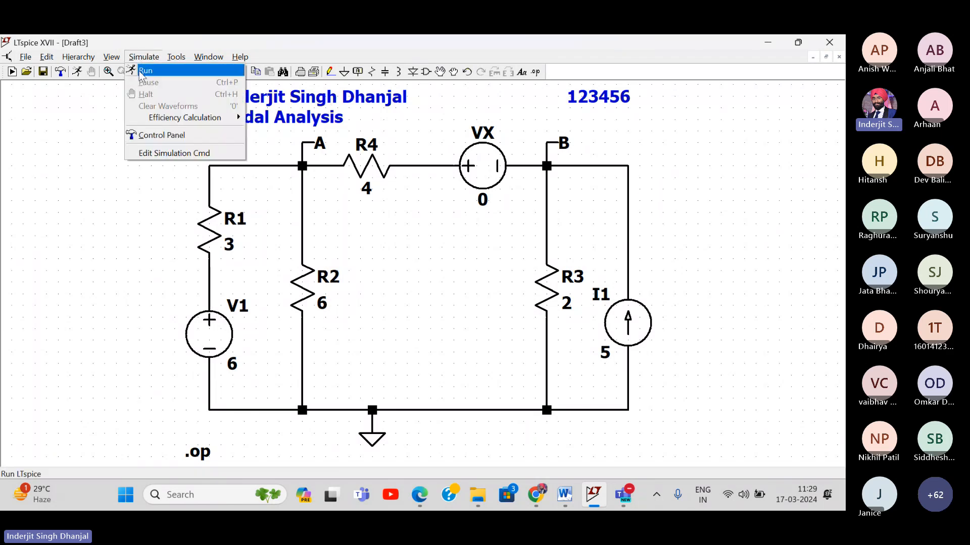
click(141, 72)
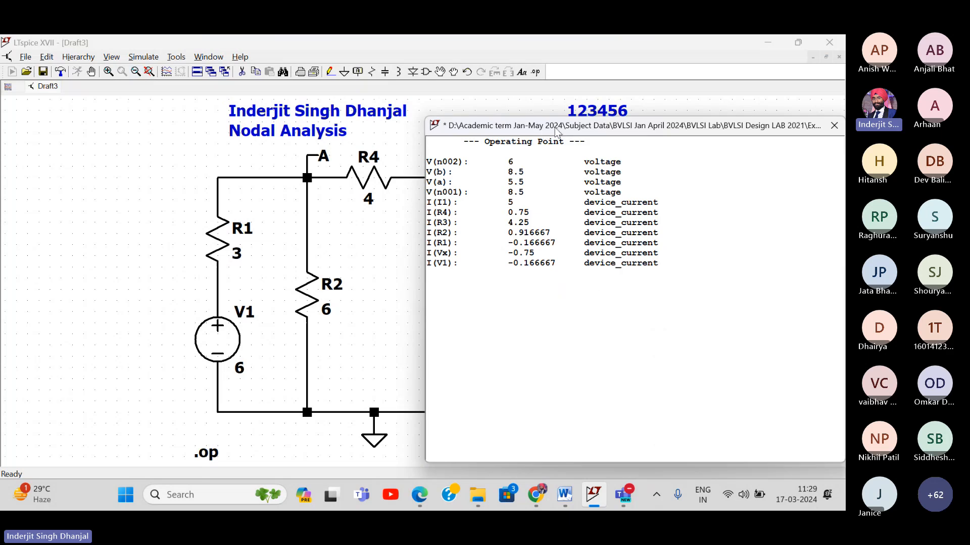
drag(556, 133, 478, 143)
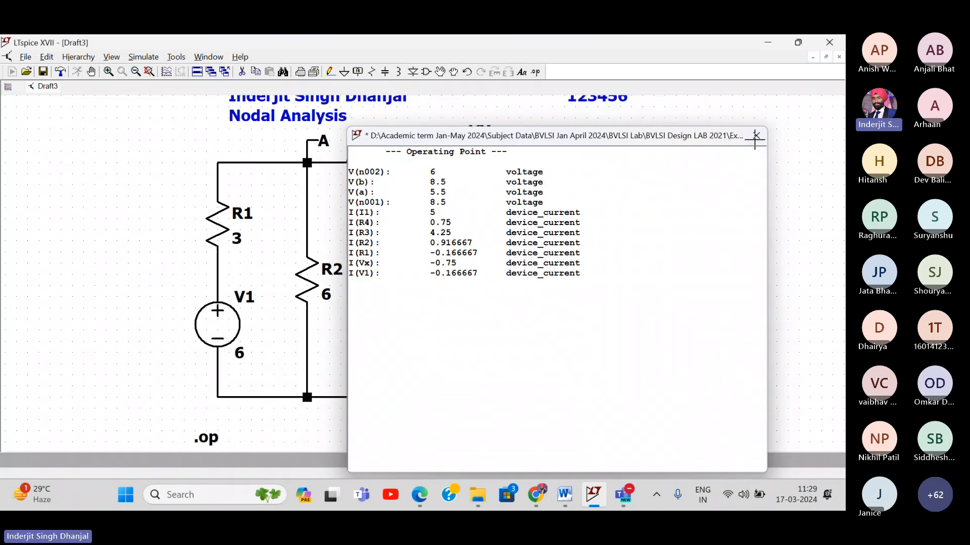
click(756, 135)
- Shift the schematic aside to free space beside the circuit and run the operating point simulation
drag(749, 182, 589, 185)
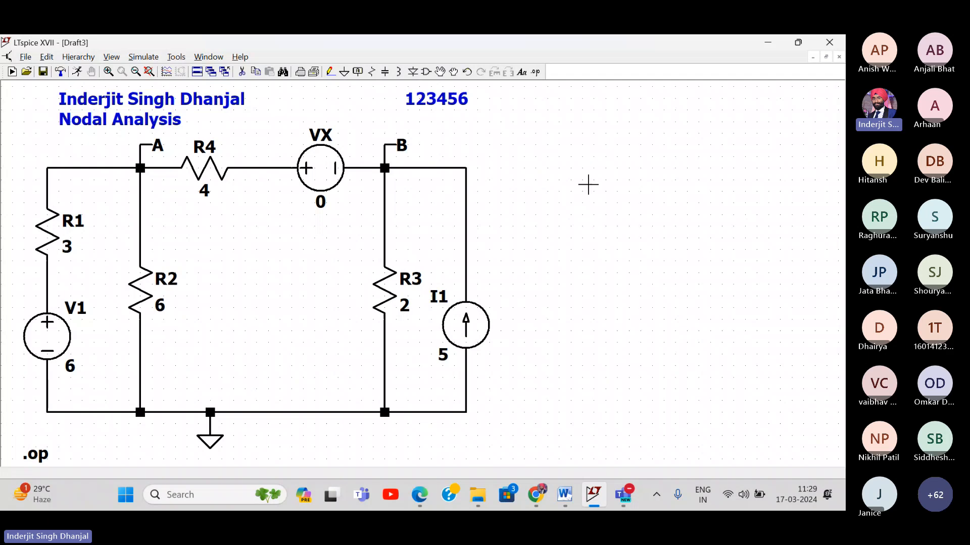
click(143, 56)
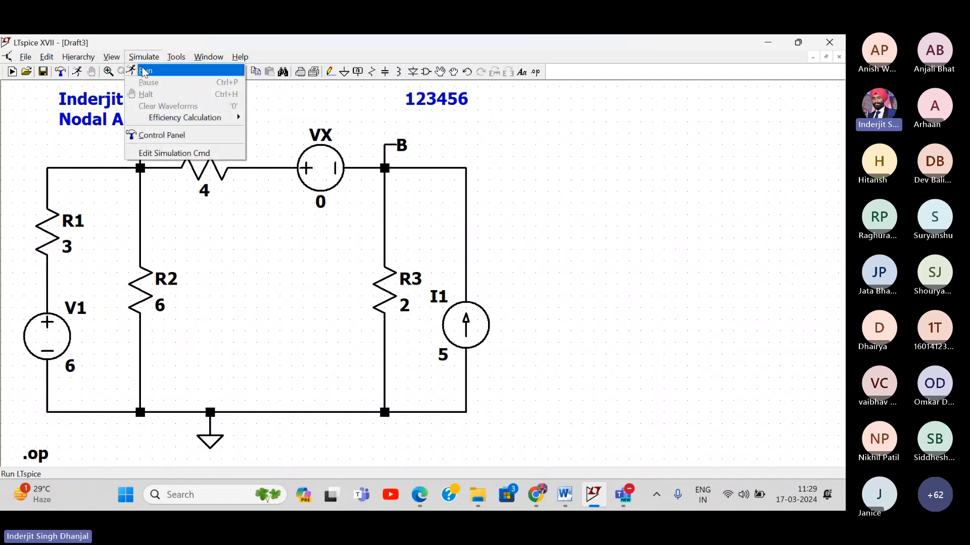
click(144, 75)
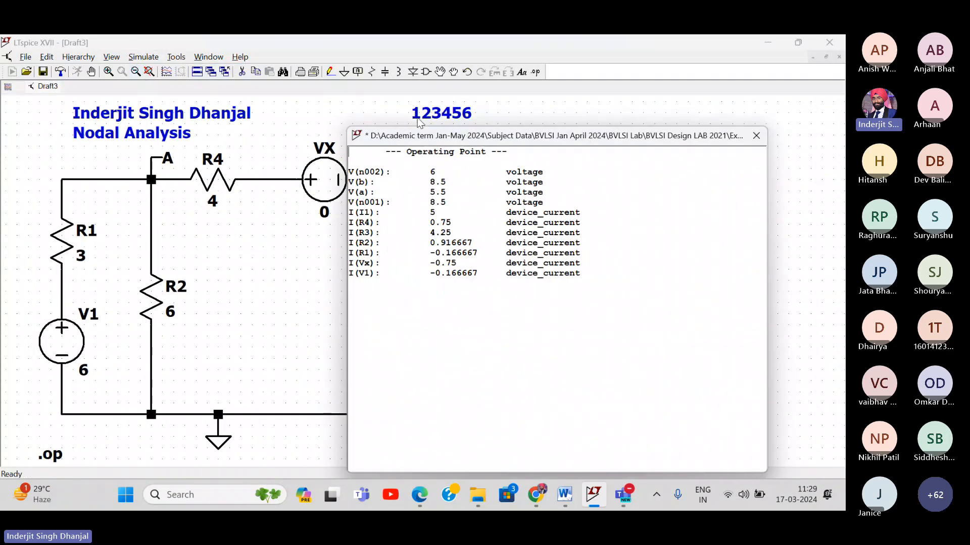
- Resize and move the operating point results window so it sits beside the complete circuit, and enlarge its text
mouse_move(413, 139)
mouse_down()
mouse_move(535, 139)
mouse_move(405, 139)
mouse_up()
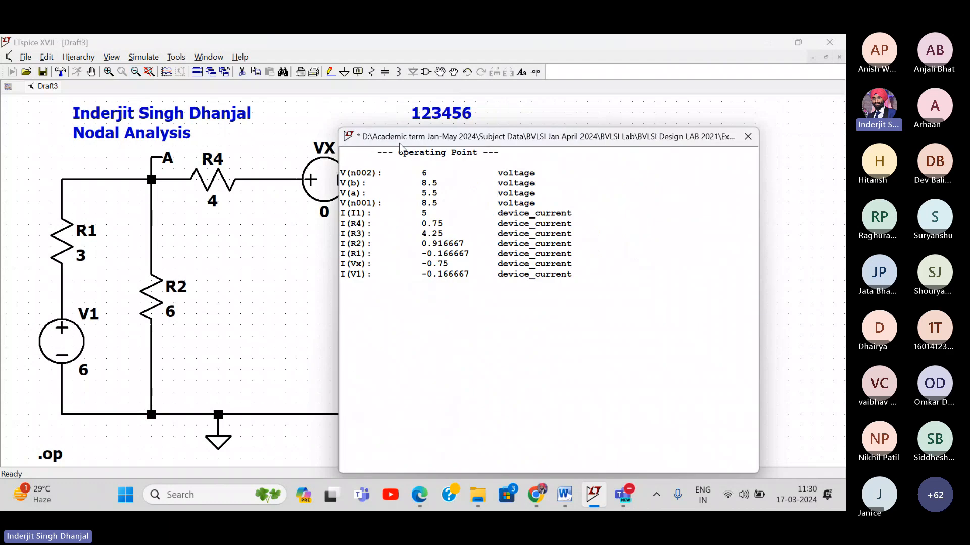
drag(337, 319, 474, 311)
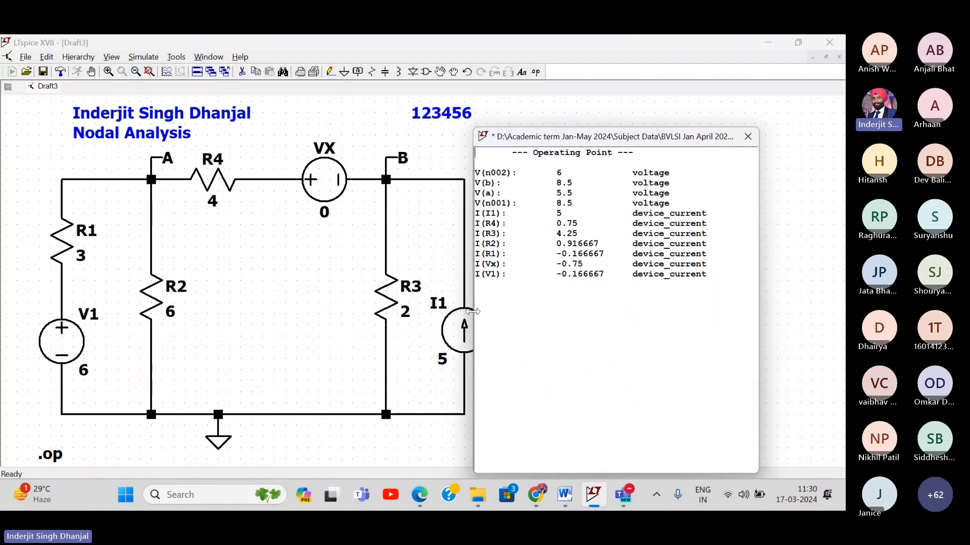
drag(610, 139, 640, 116)
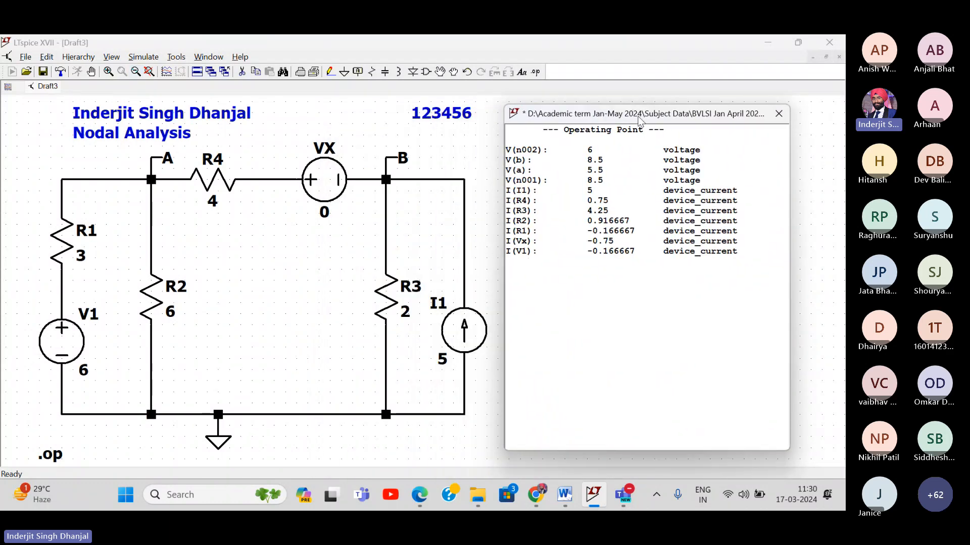
drag(790, 197, 842, 193)
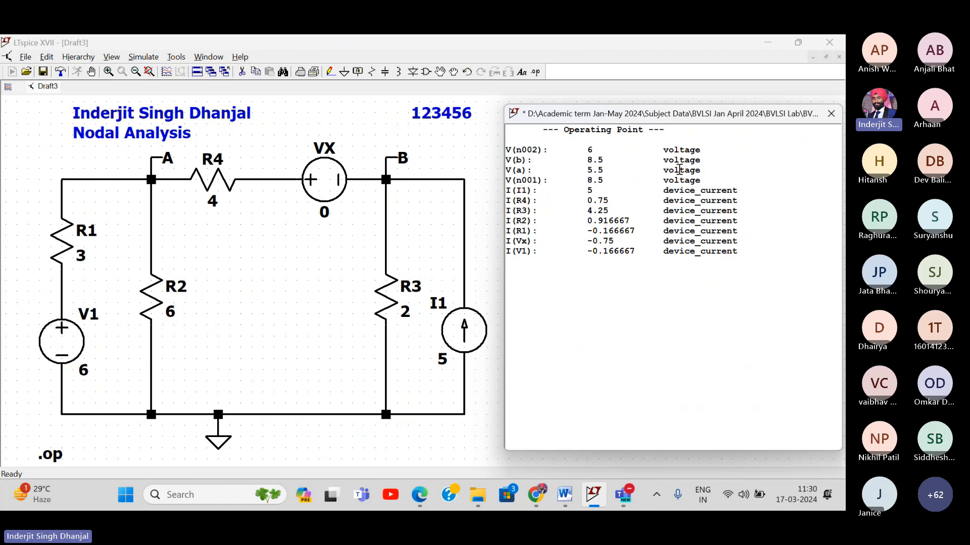
scroll(679, 170, up, 4)
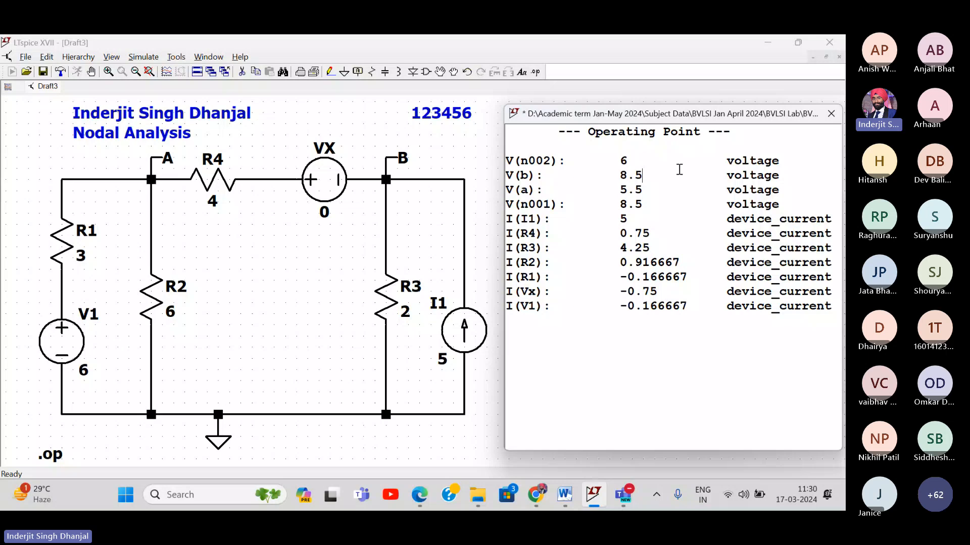
scroll(680, 170, down, 2)
scroll(679, 169, up, 2)
- Capture a full-screen snip showing the annotated circuit and the operating point results together
key(super+shift+s)
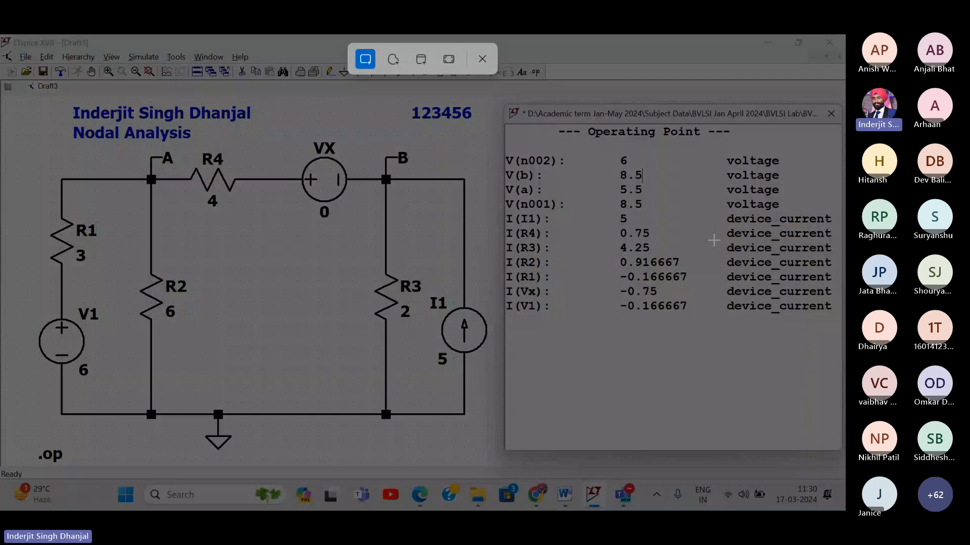
click(449, 60)
click(447, 58)
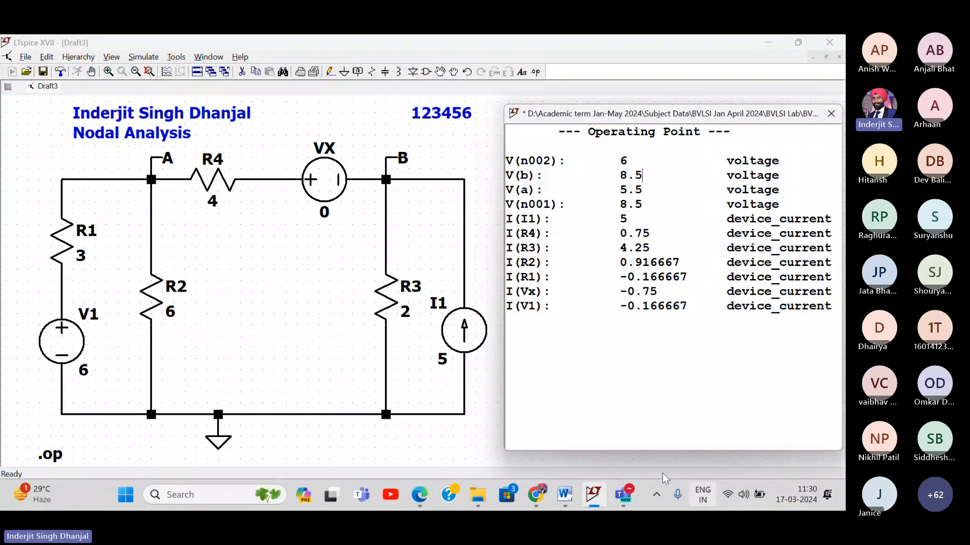
- Switch to the Word document EEEE IA1 LTspice Training and paste the screenshot on a new line between Q1 and the Figure 1 caption
click(565, 499)
scroll(498, 278, down, 4)
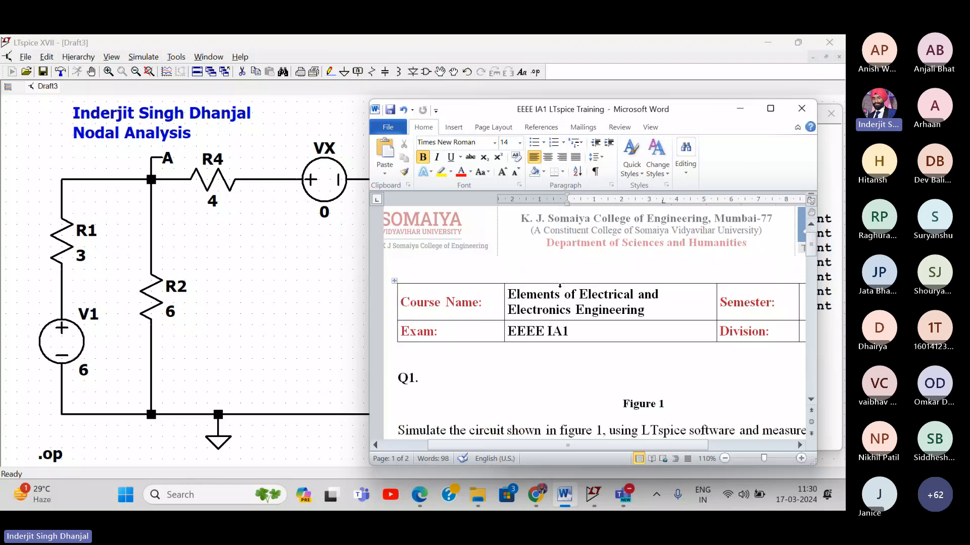
click(479, 278)
key(Return)
key(Return)
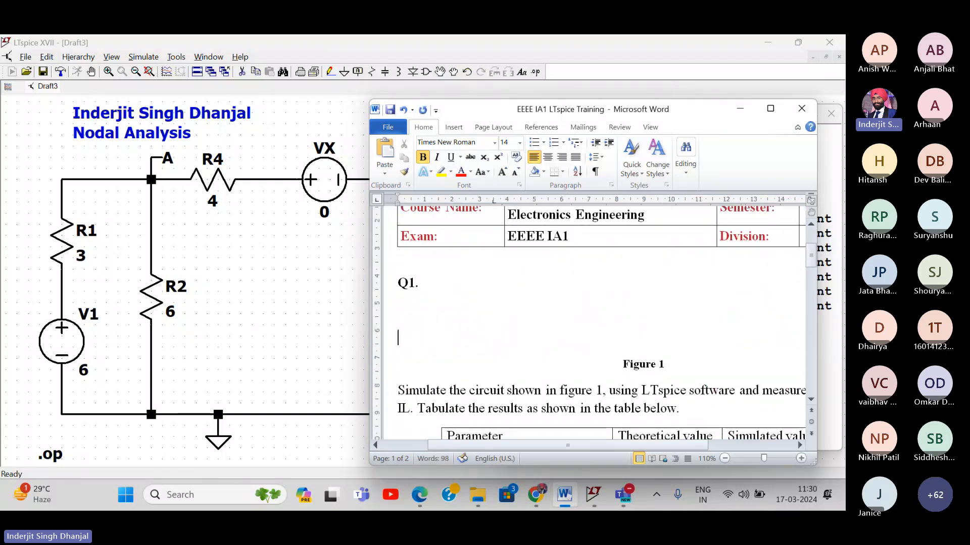
key(ctrl+v)
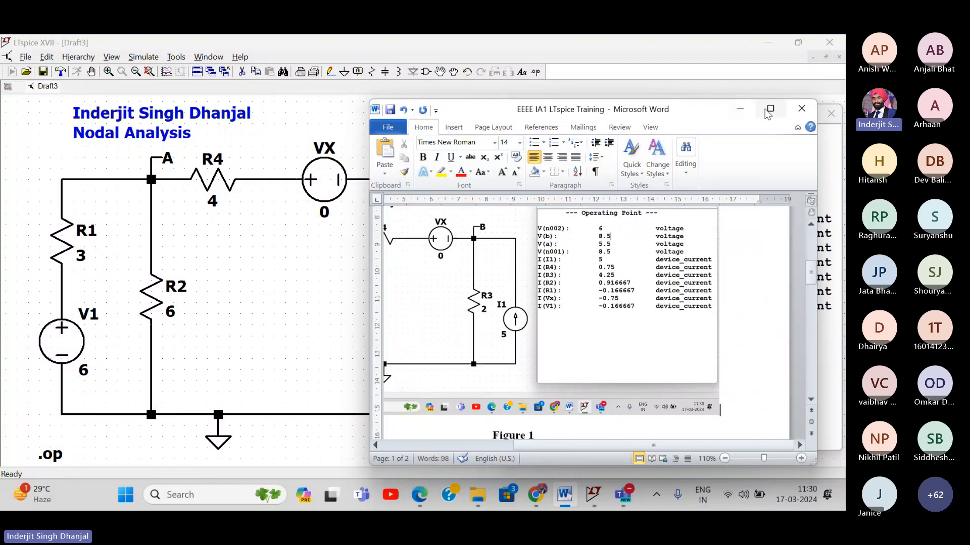
- Maximize the document window and remove the extra blank line above the pasted screenshot
click(771, 108)
scroll(319, 251, up, 3)
scroll(319, 252, down, 1)
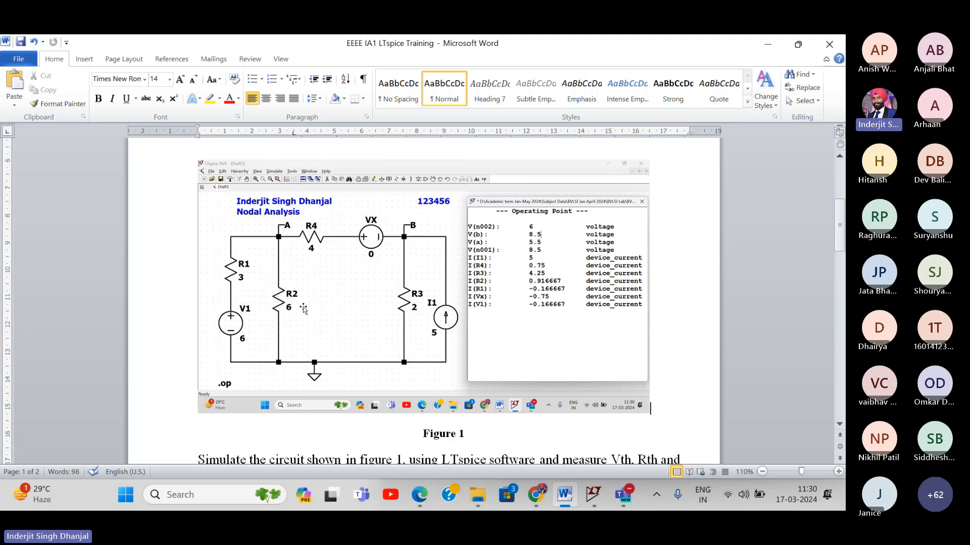
scroll(513, 315, up, 1)
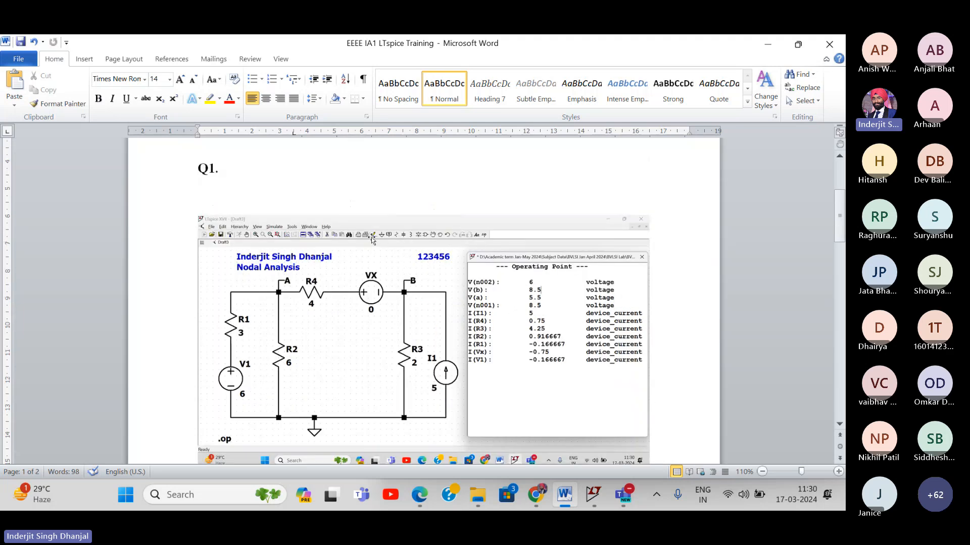
click(345, 208)
key(BackSpace)
scroll(417, 236, down, 2)
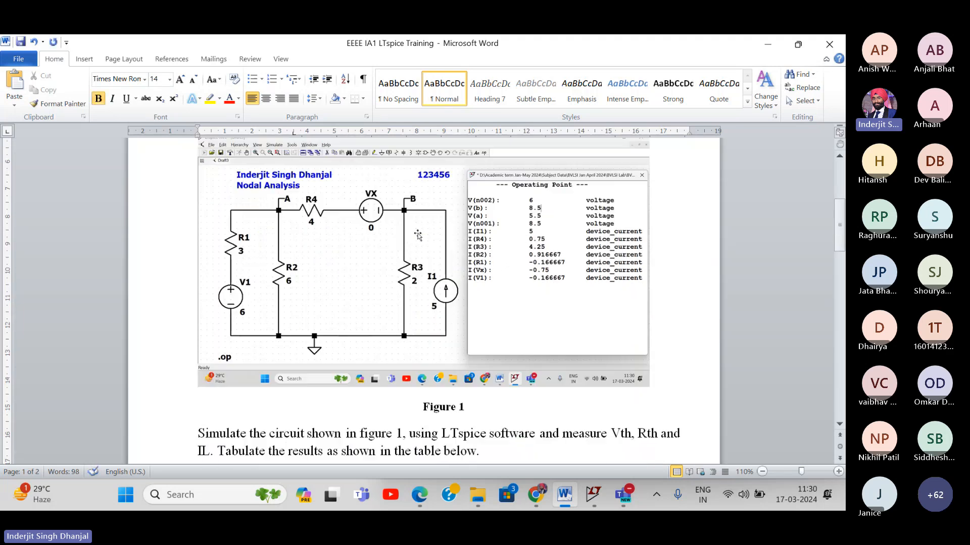
scroll(417, 236, up, 1)
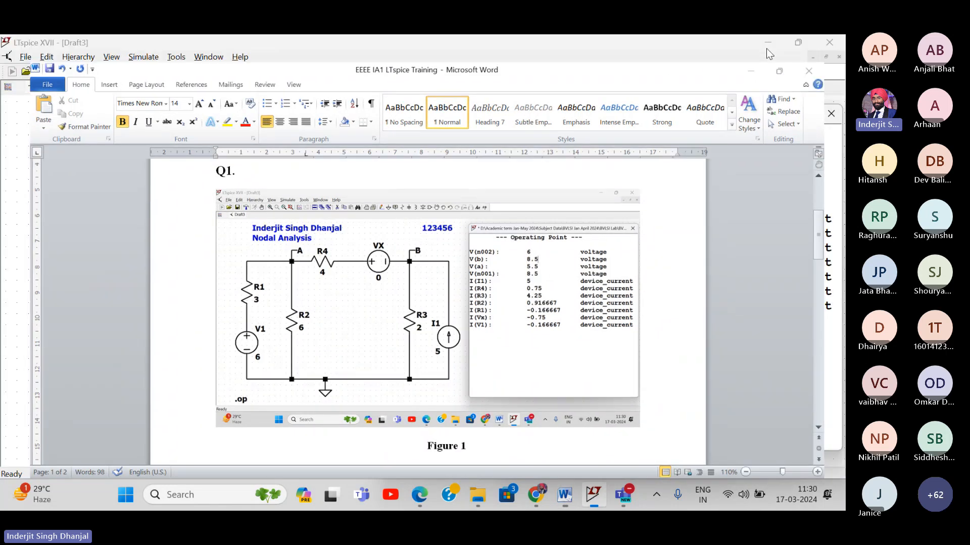
- Return to the LTspice schematic and close the operating point results
click(767, 50)
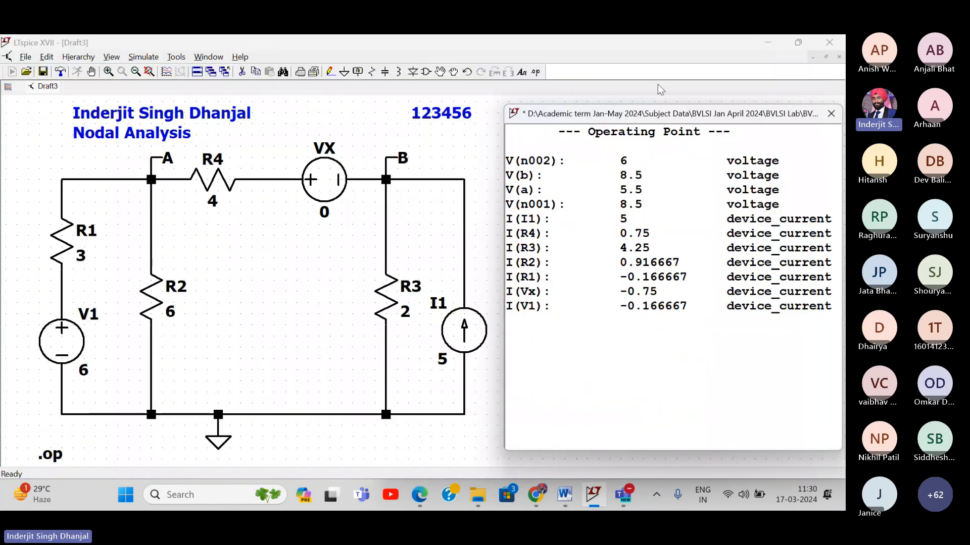
click(831, 114)
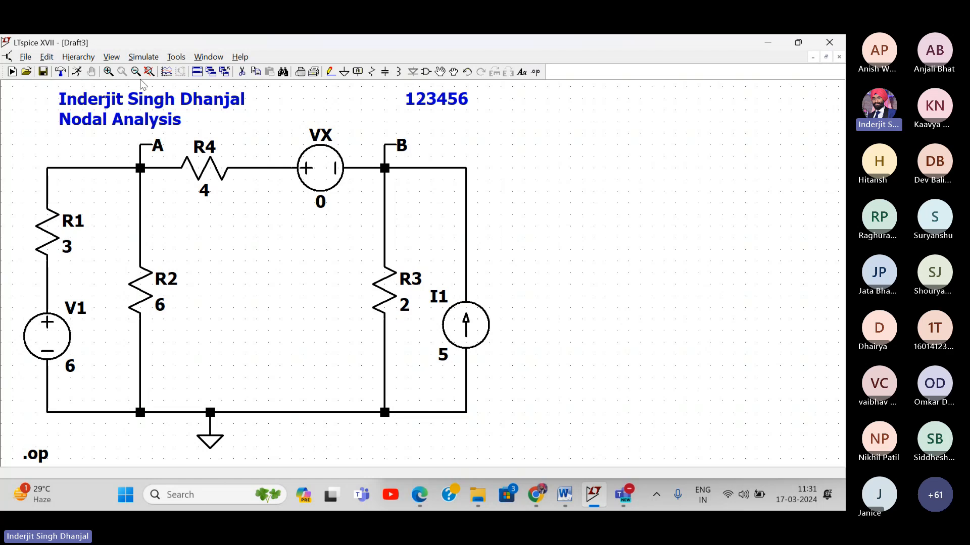
click(143, 57)
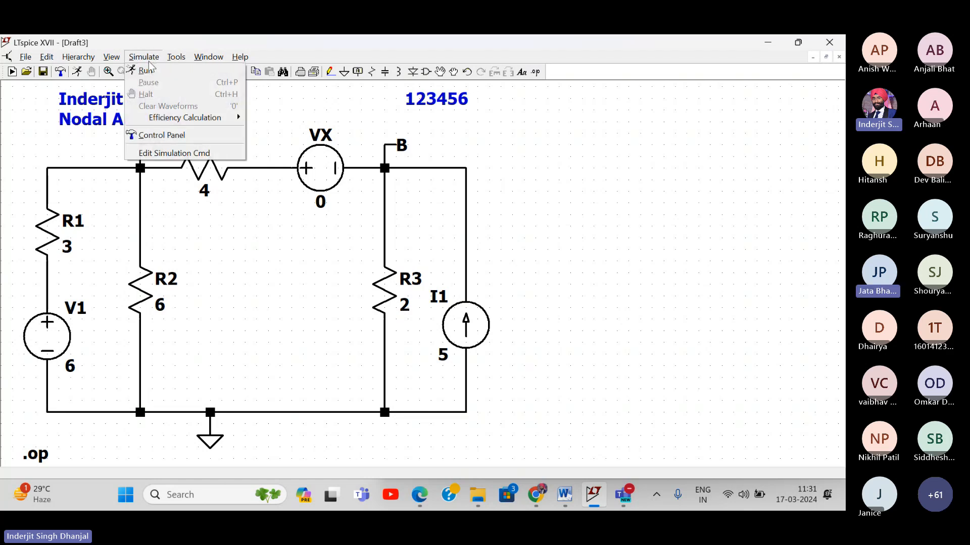
click(148, 73)
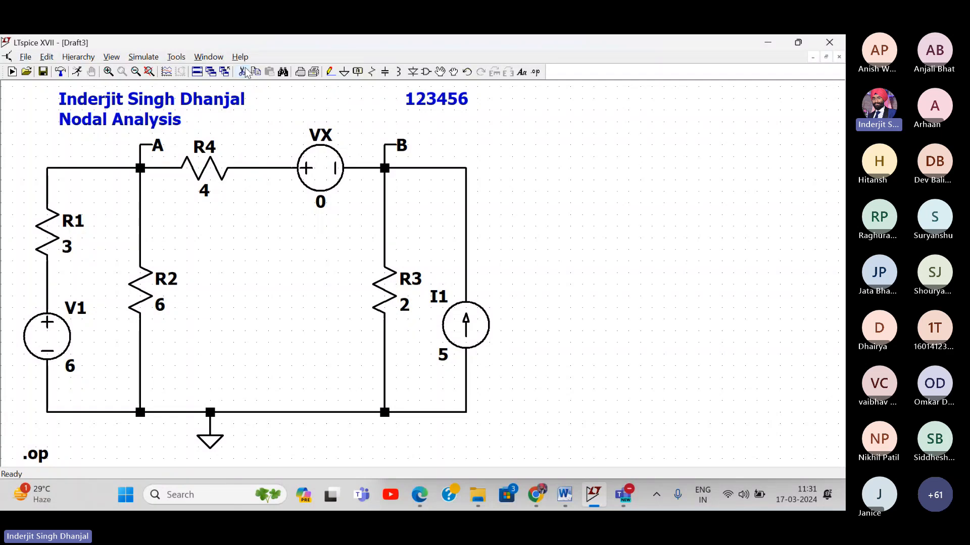
- Delete the .op directive from the schematic and run the simulation again, choosing the DC operating point analysis
click(34, 456)
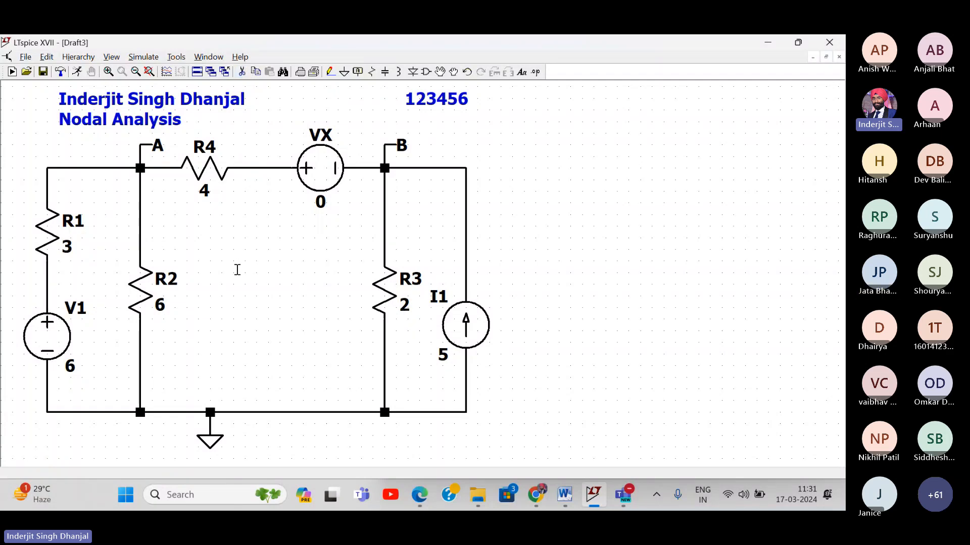
click(136, 58)
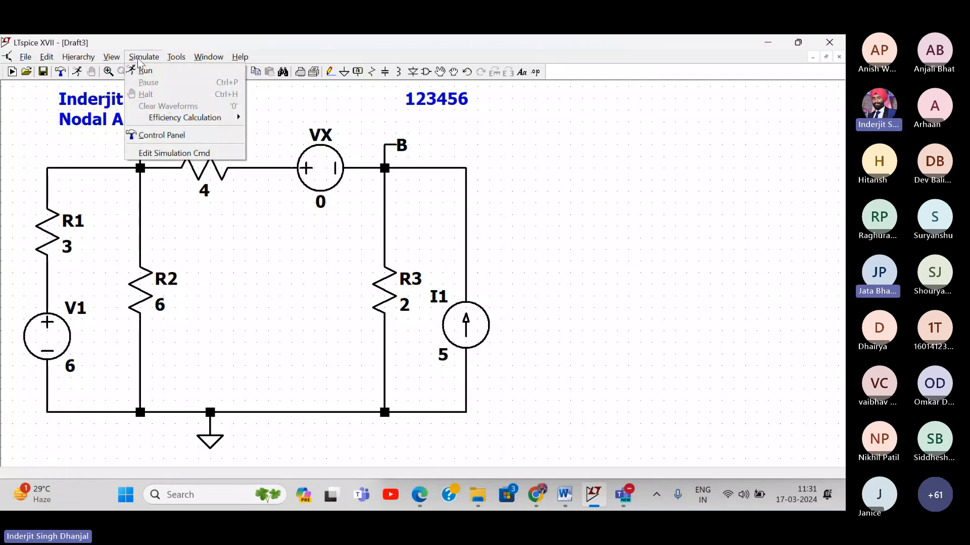
click(144, 70)
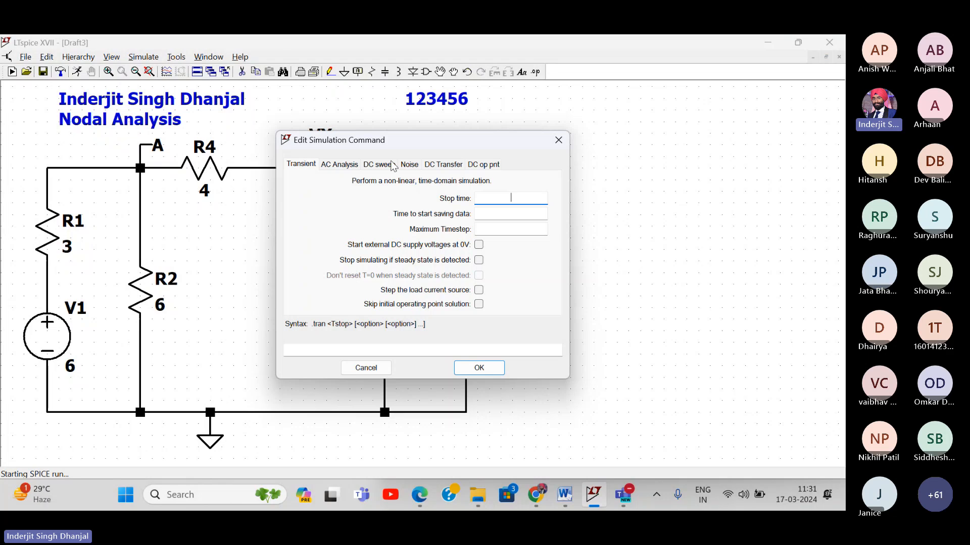
click(484, 165)
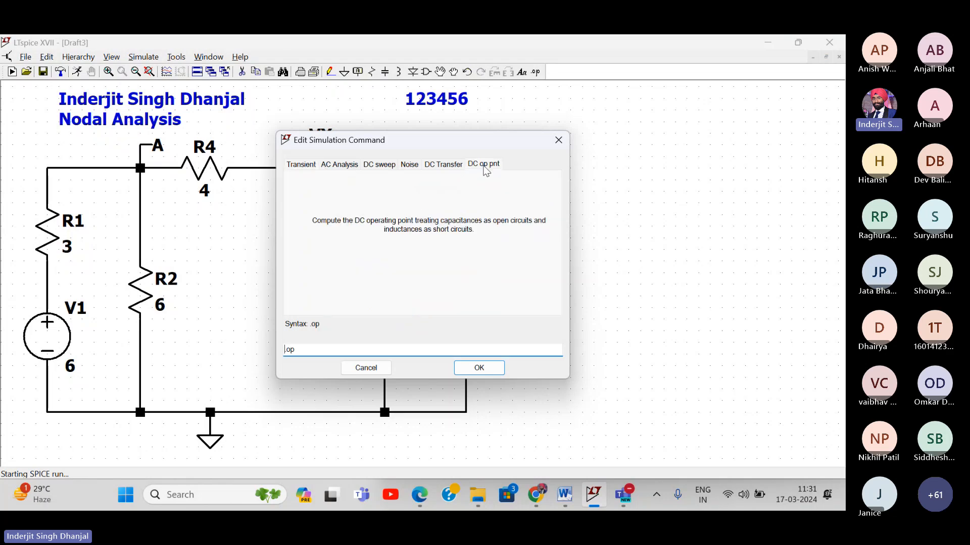
- Run a DC operating point analysis of the nodal circuit, review the node voltages and device currents, and close the results
click(481, 370)
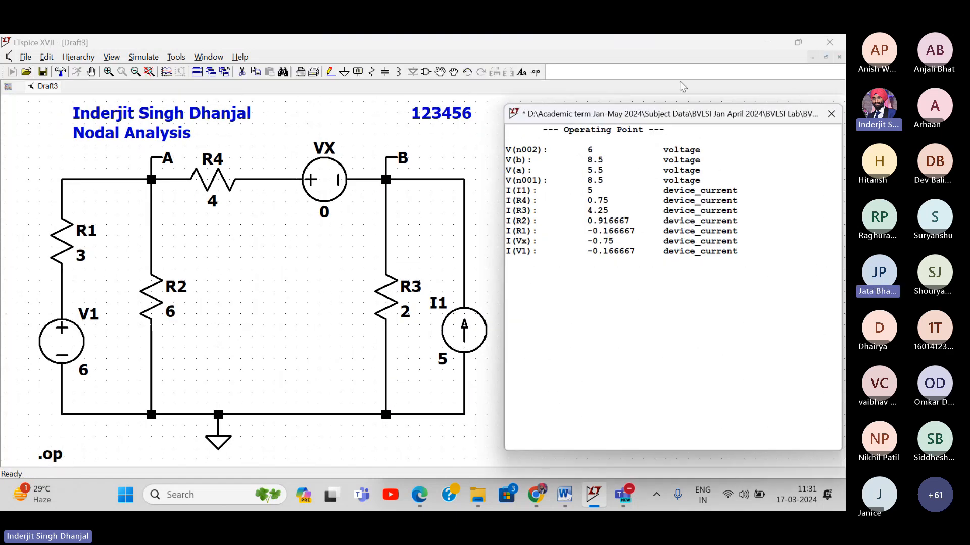
mouse_move(672, 119)
mouse_down()
mouse_move(536, 112)
mouse_move(509, 128)
mouse_move(662, 120)
mouse_up()
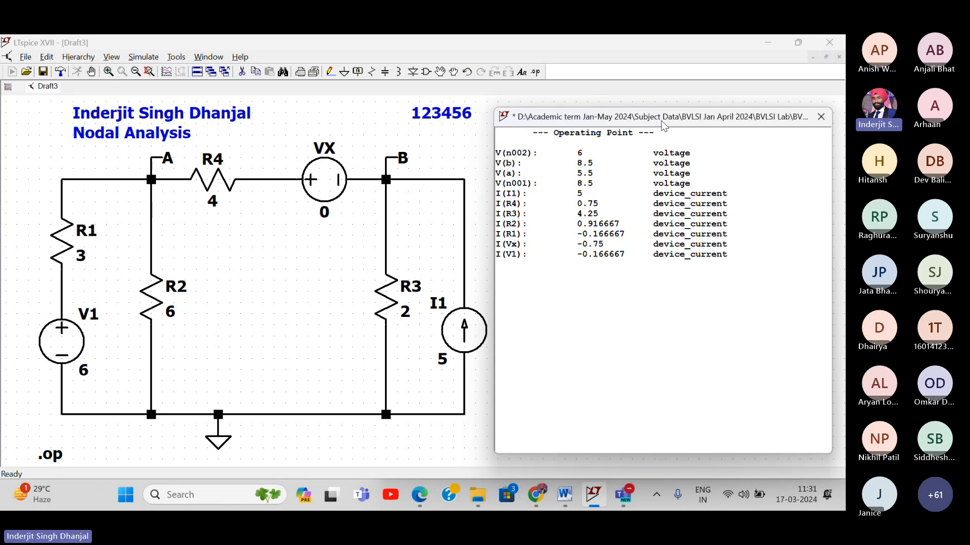
click(820, 118)
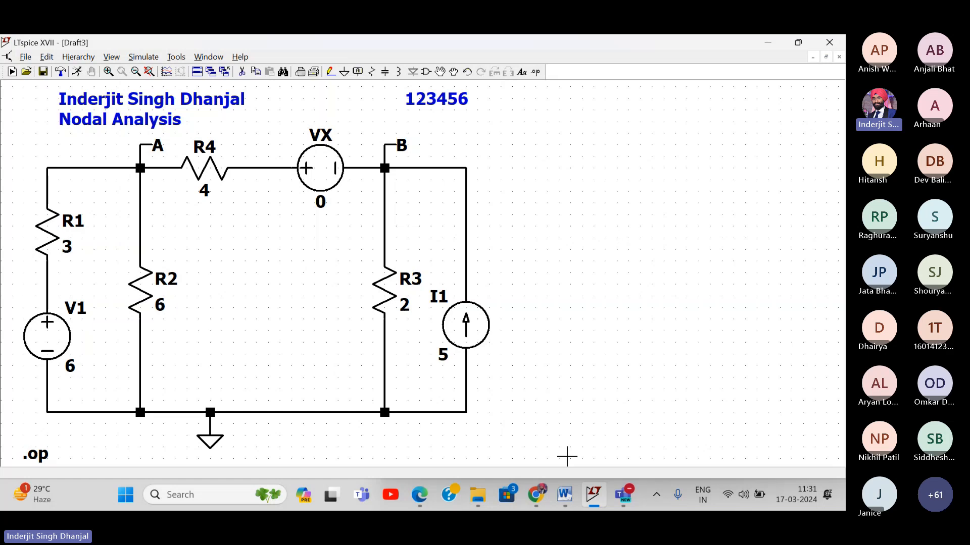
- Switch to the Word training document, review the Figure 1 circuit screenshot and the task below it, and return to LTspice
click(566, 500)
scroll(441, 297, down, 3)
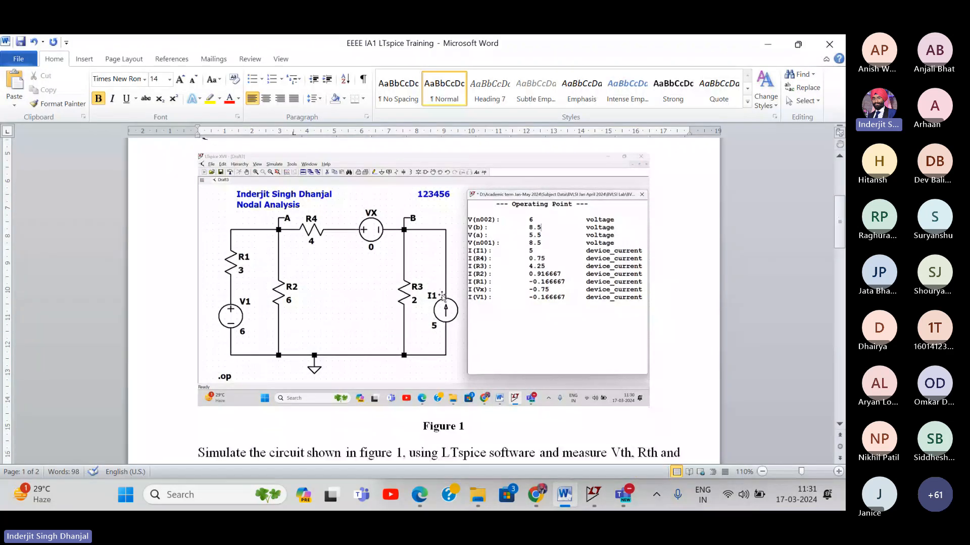
scroll(493, 294, up, 1)
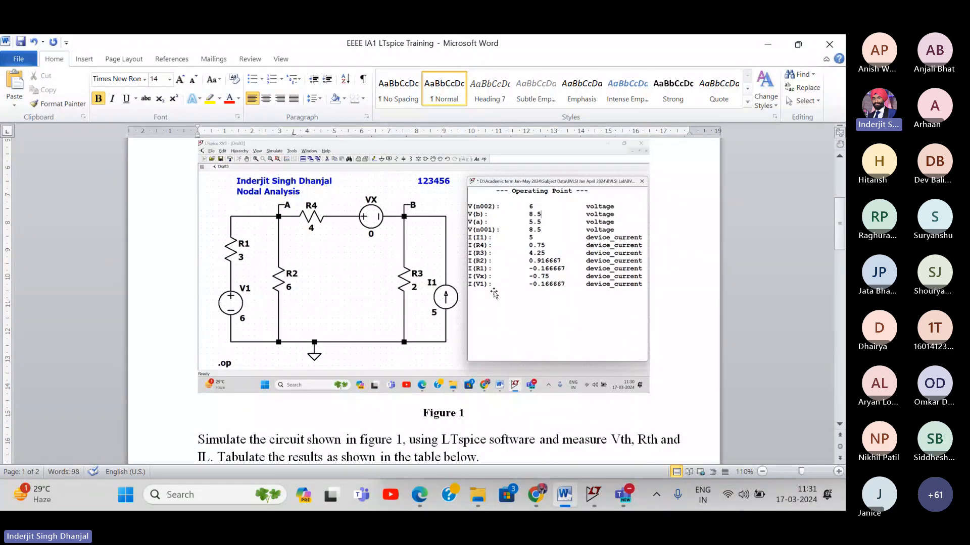
scroll(494, 294, up, 2)
scroll(568, 322, down, 3)
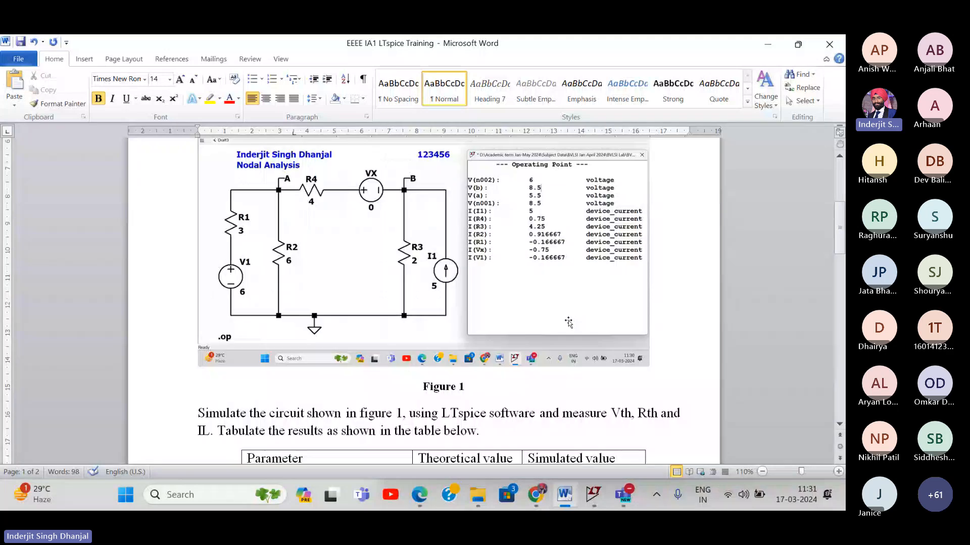
scroll(568, 322, up, 1)
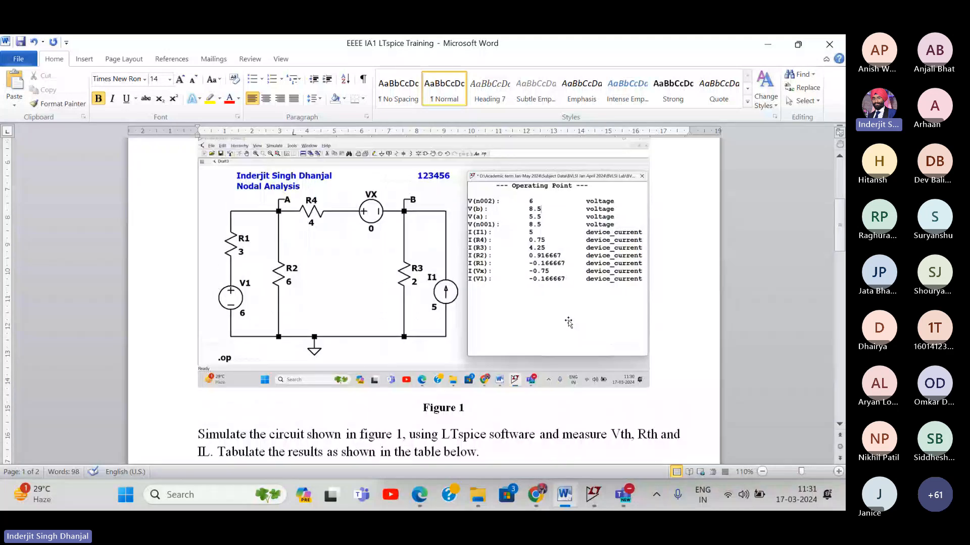
click(767, 44)
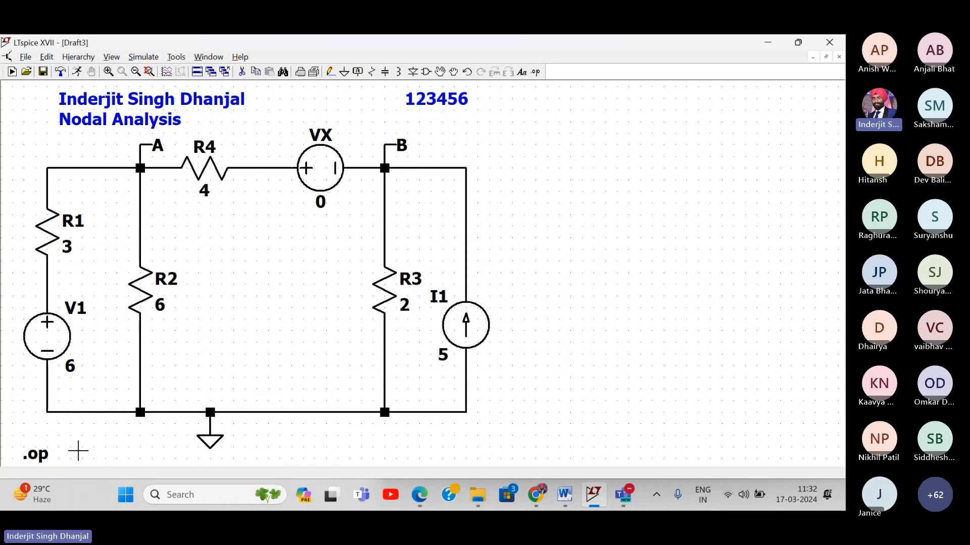
- Run the operating point simulation again, check the voltages and currents, and close the results
click(147, 57)
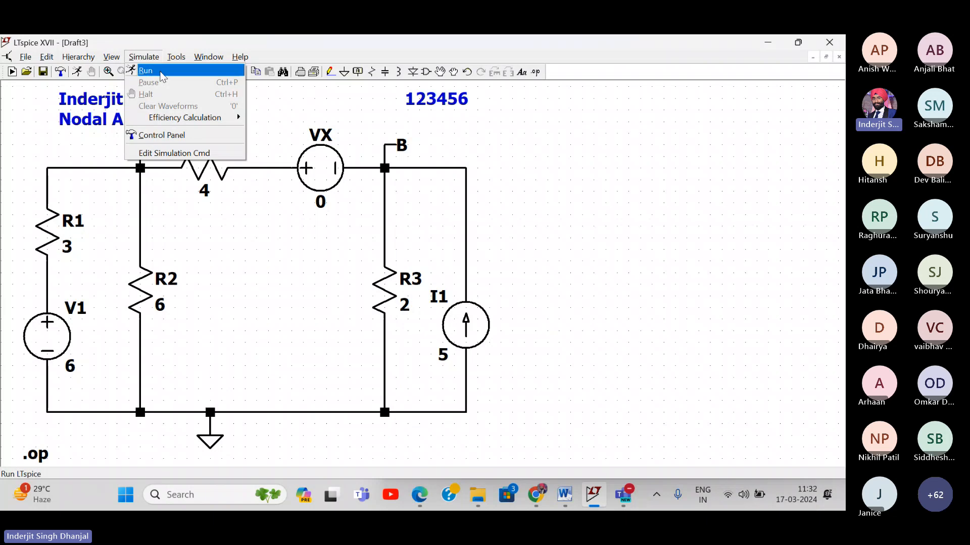
click(158, 73)
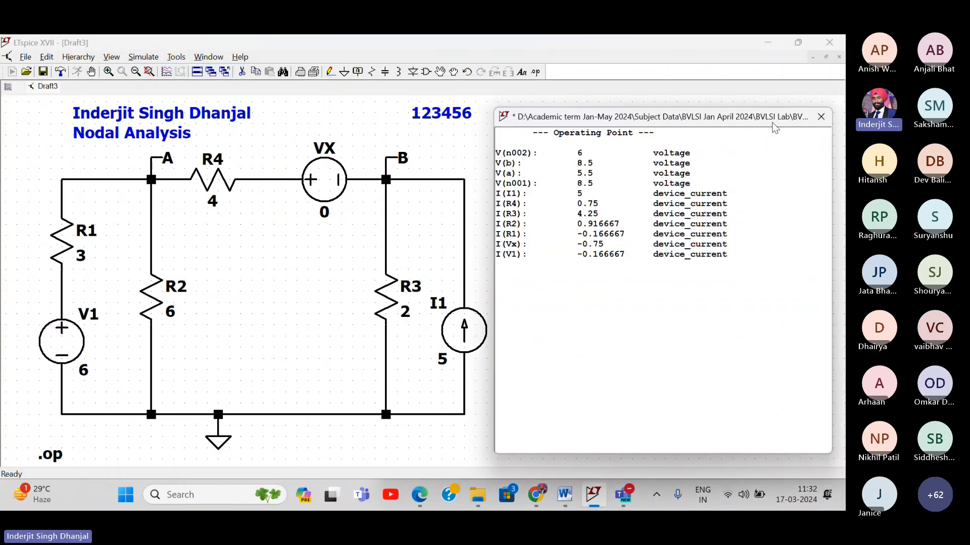
click(821, 117)
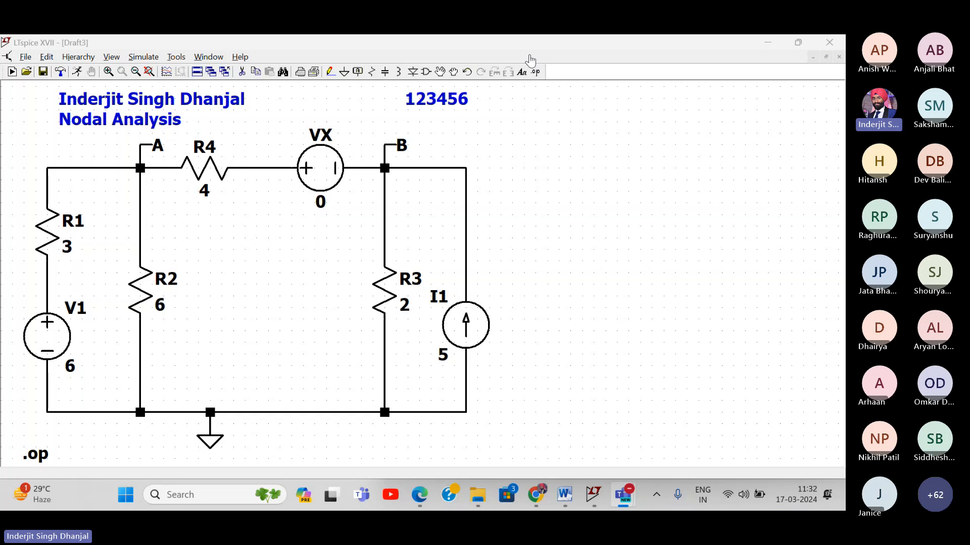
- Restore the LTspice window to a smaller size and position it beside the PDF solution
click(181, 45)
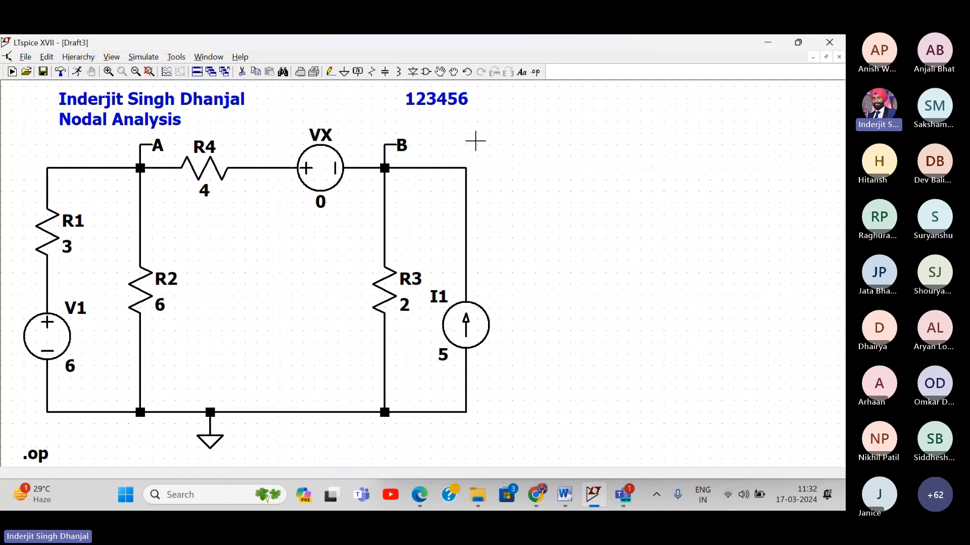
click(798, 43)
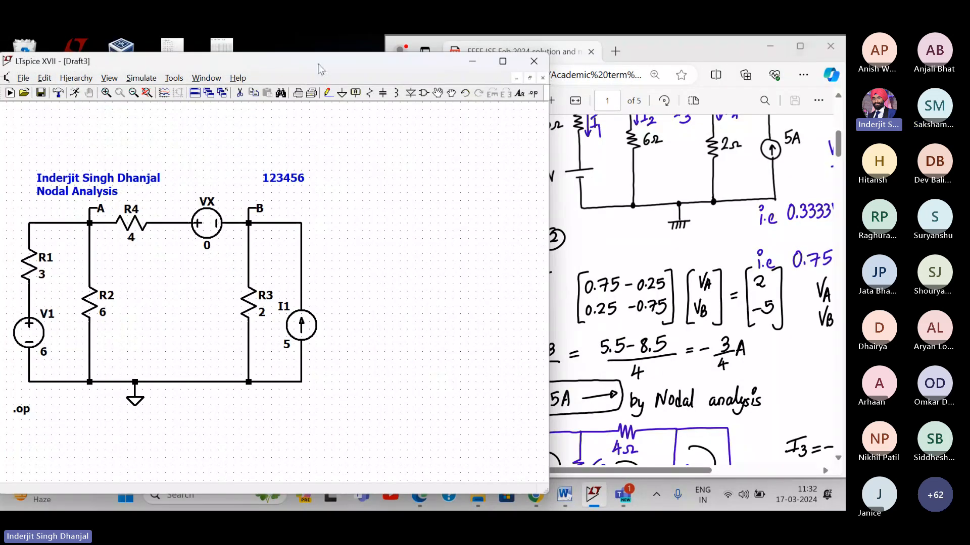
drag(322, 69, 324, 55)
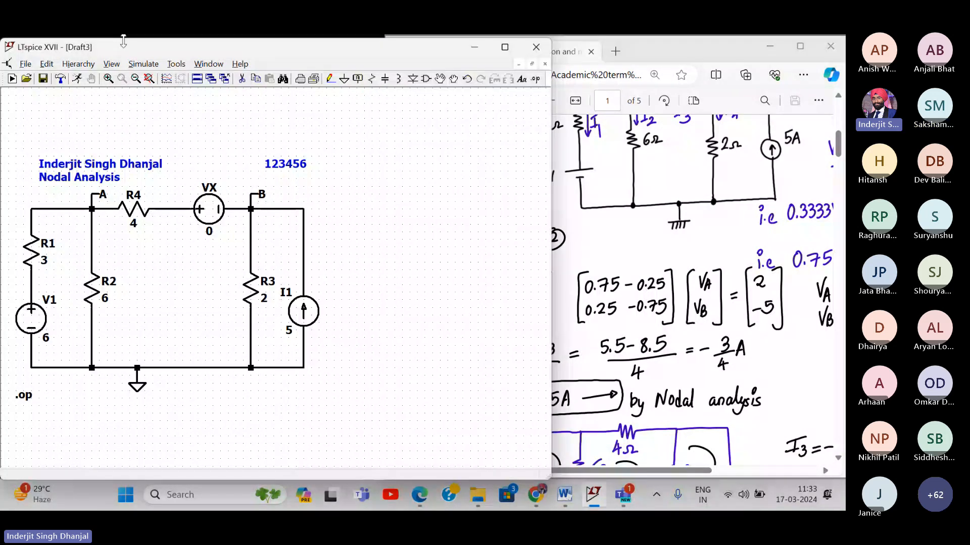
- Switch to the solution PDF in the browser and examine Q1 a) with its nodal and mesh analysis for the 4Ω resistor current
click(646, 80)
ctrl+scroll(596, 213, down, 2)
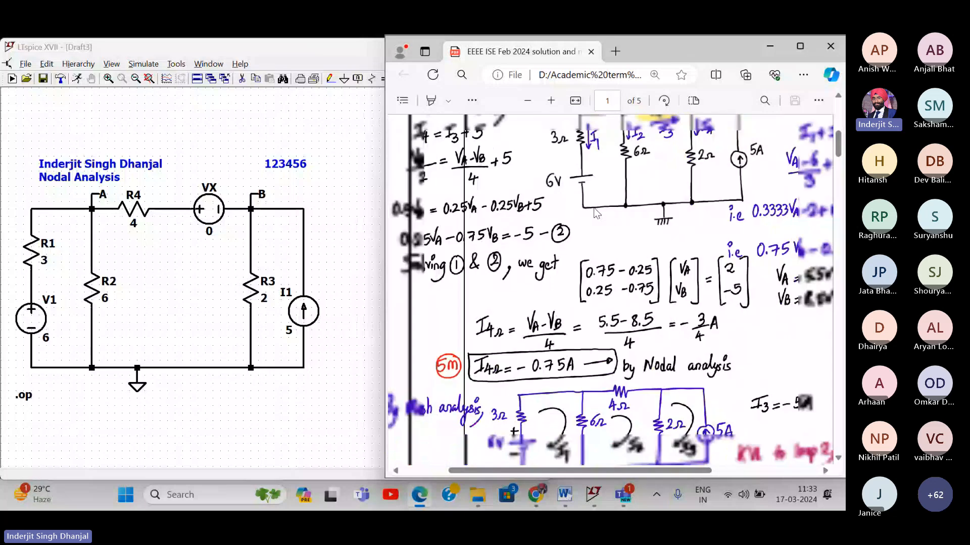
scroll(596, 213, down, 3)
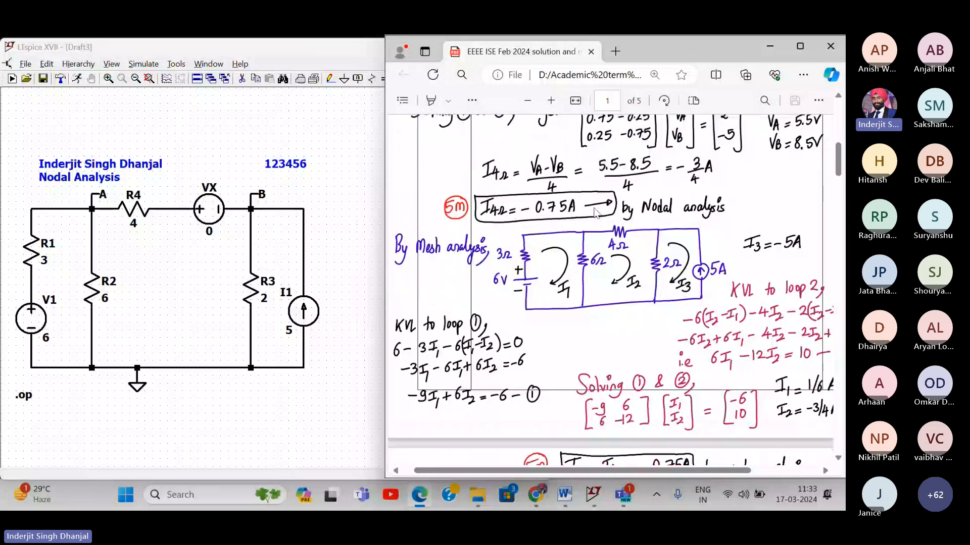
scroll(596, 213, up, 6)
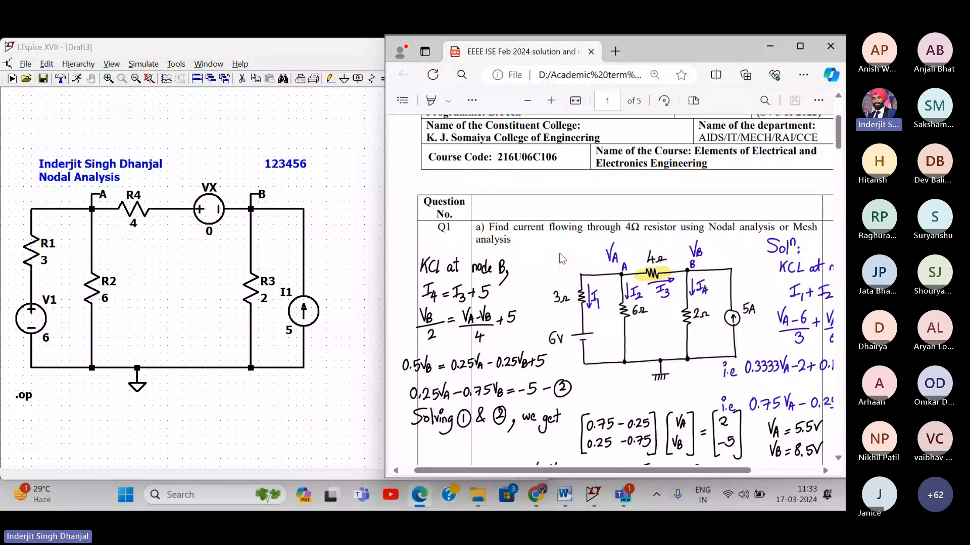
scroll(562, 259, up, 2)
scroll(562, 259, down, 1)
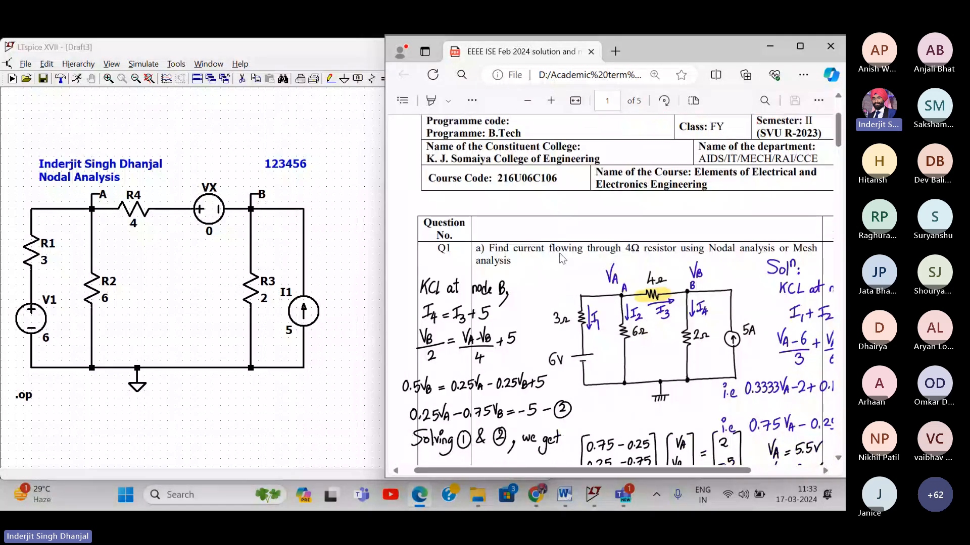
scroll(562, 259, down, 1)
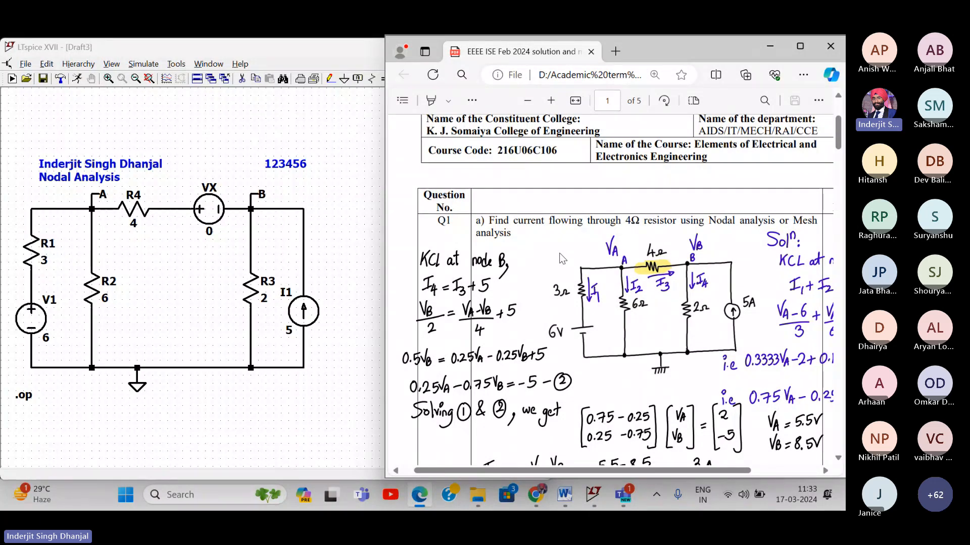
scroll(562, 259, down, 4)
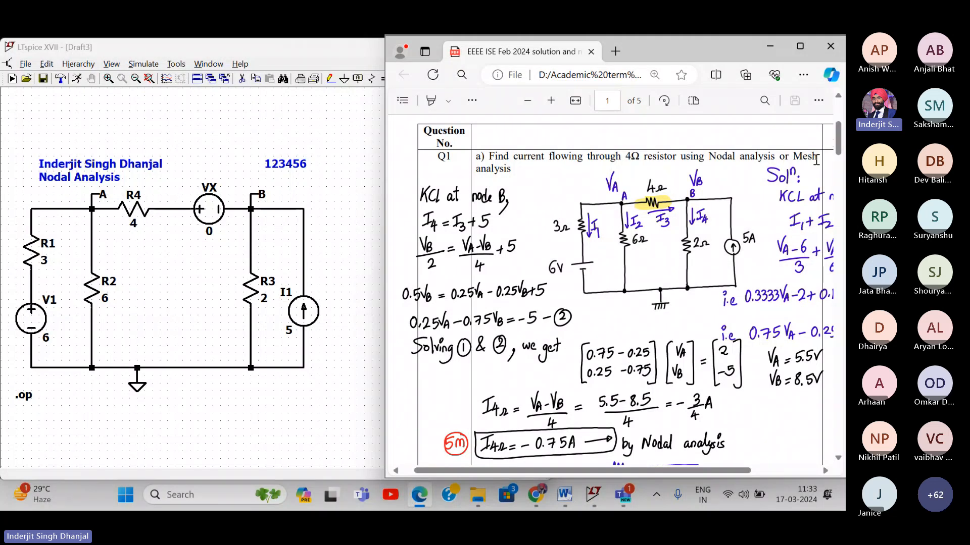
scroll(643, 282, down, 5)
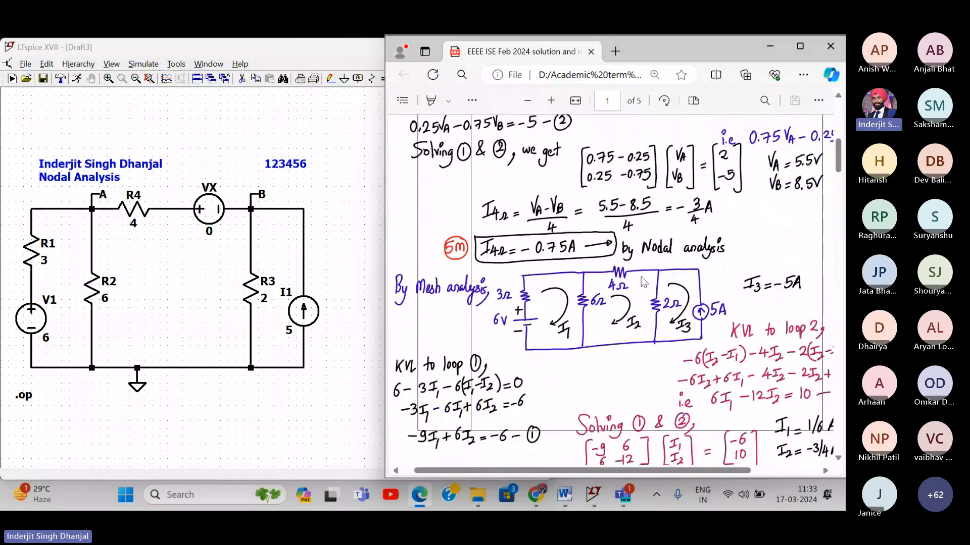
scroll(643, 281, down, 2)
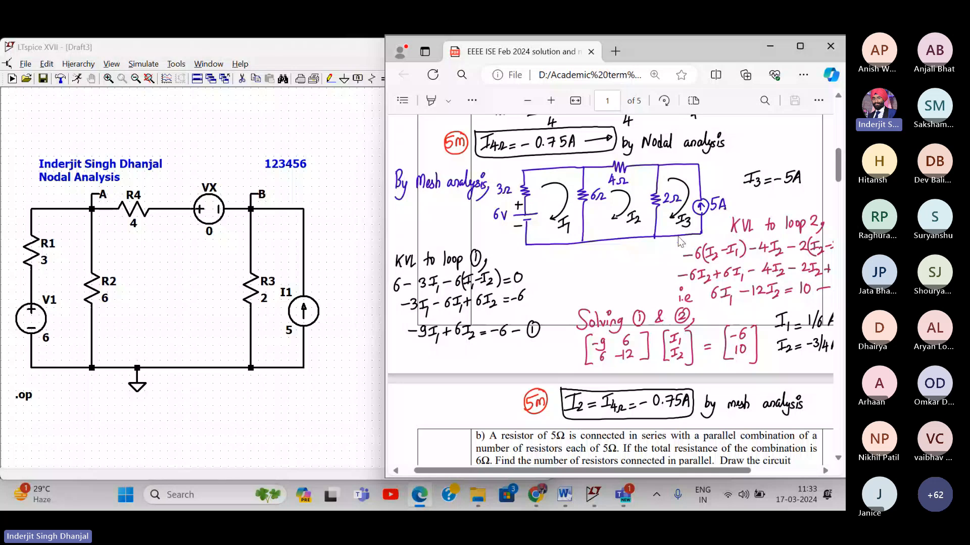
- Return to LTspice and delete the node labels A and B from the schematic
click(274, 53)
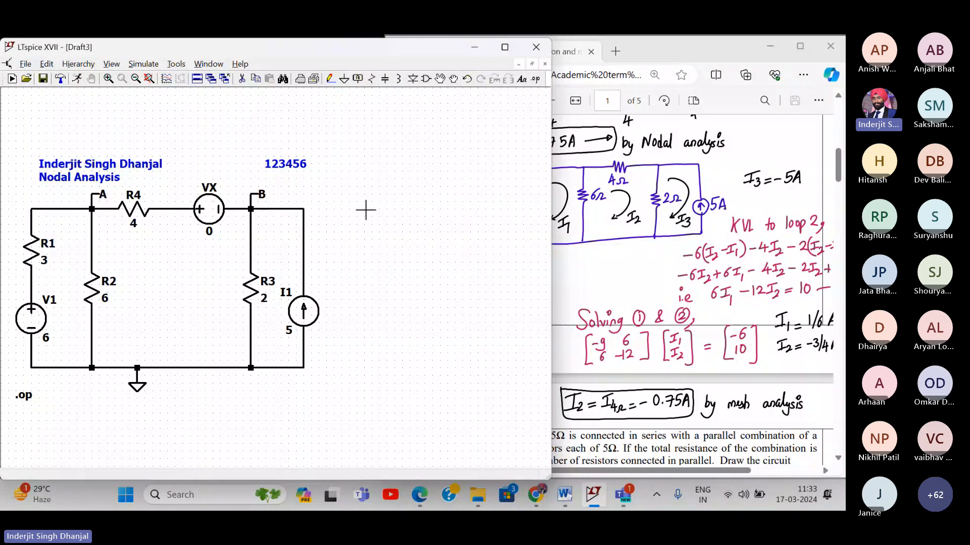
click(148, 79)
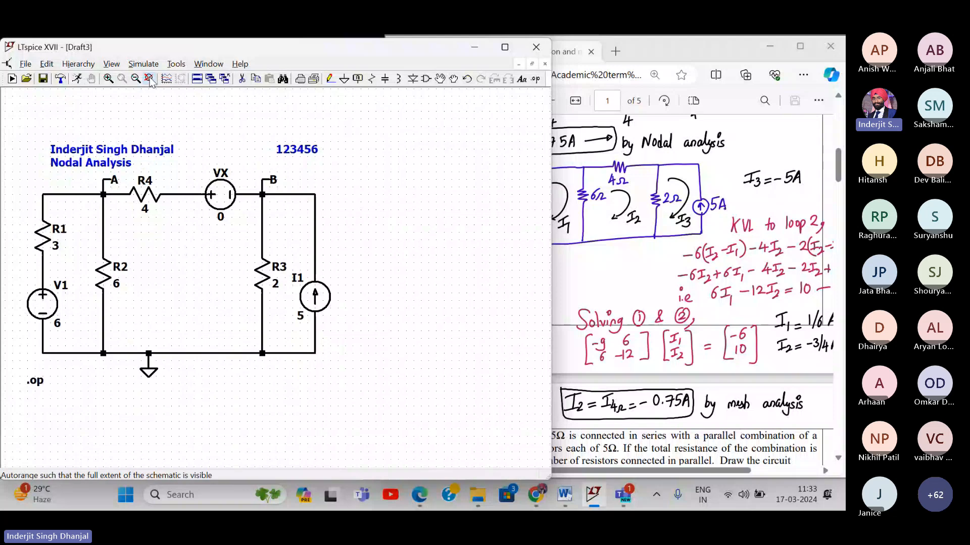
click(149, 80)
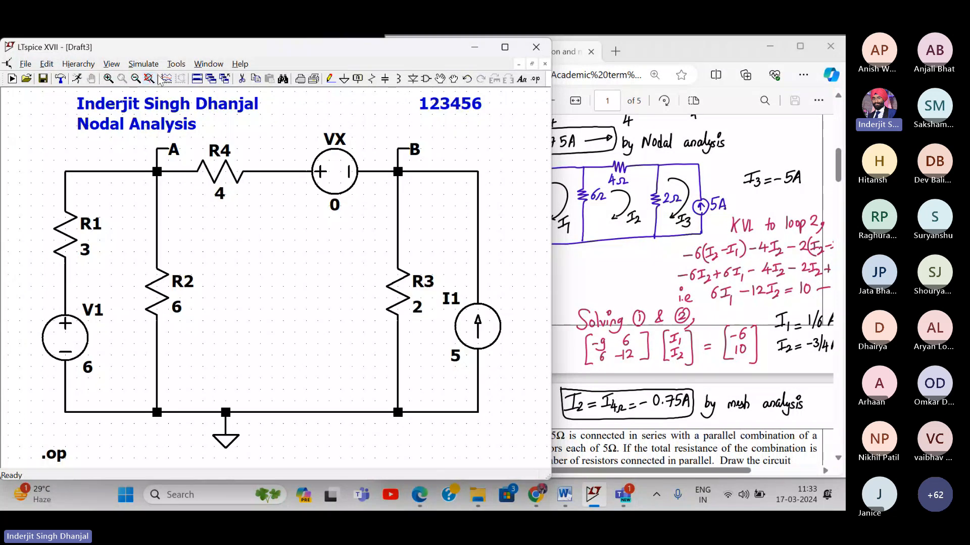
click(242, 79)
click(161, 150)
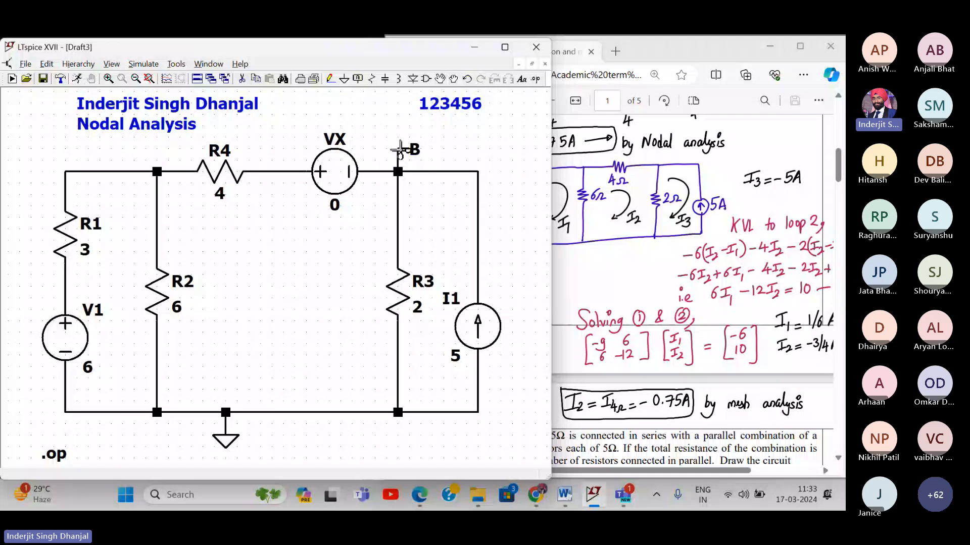
click(399, 152)
click(398, 155)
key(Escape)
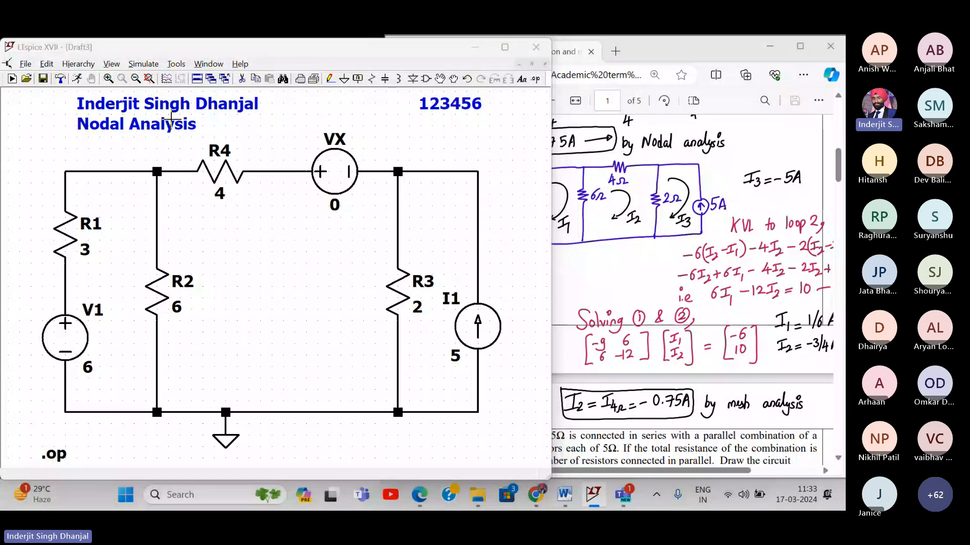
- Change the second line of the schematic's title comment to "Mesh Analysis"
right_click(172, 120)
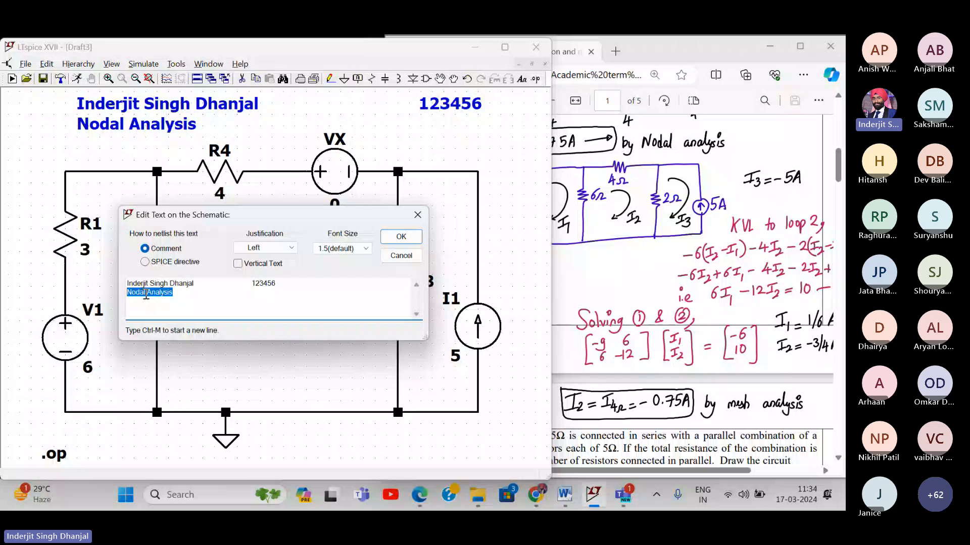
click(146, 294)
key(BackSpace)
key(BackSpace)
key(BackSpace)
key(BackSpace)
key(BackSpace)
text(Mesh)
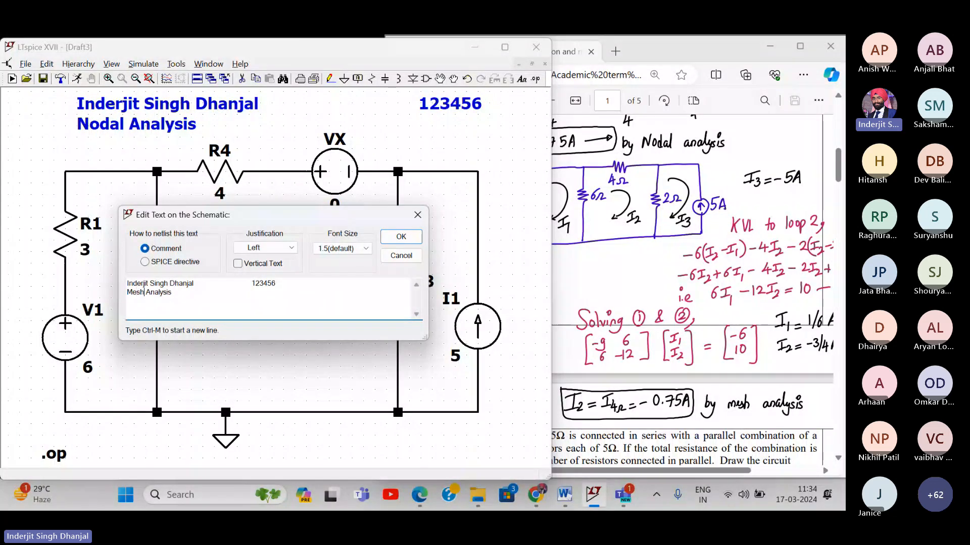
key(Return)
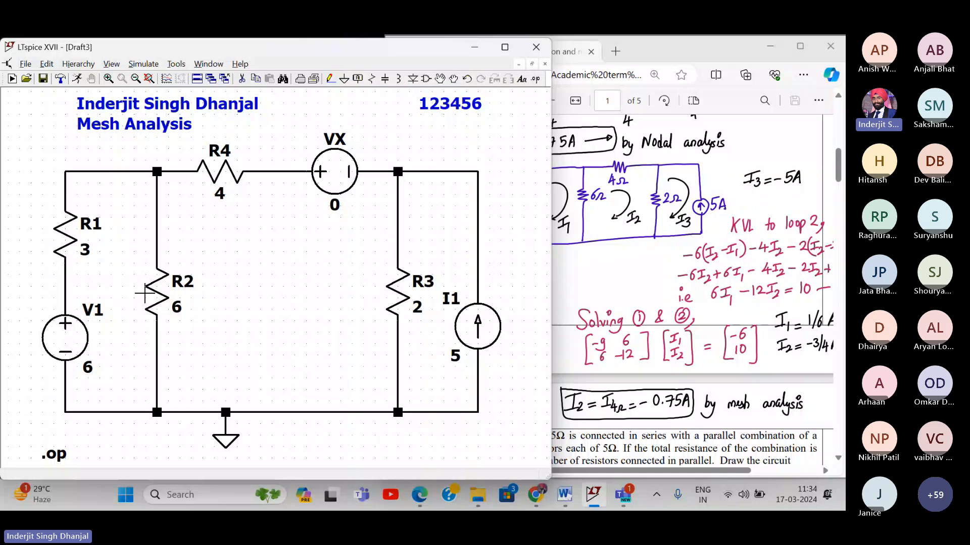
- Compare the schematic with the mesh analysis circuit, loop currents and KVL equations in the solution PDF
click(633, 243)
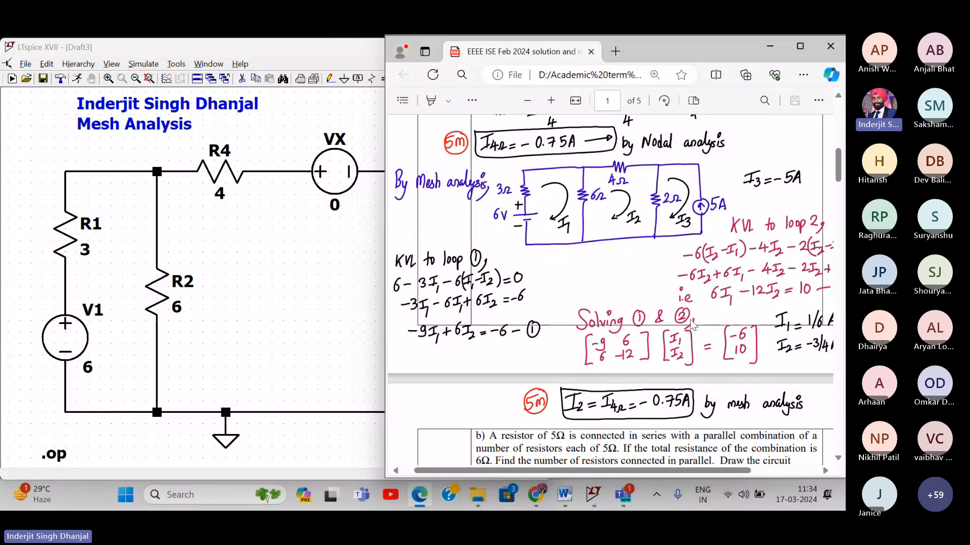
click(265, 267)
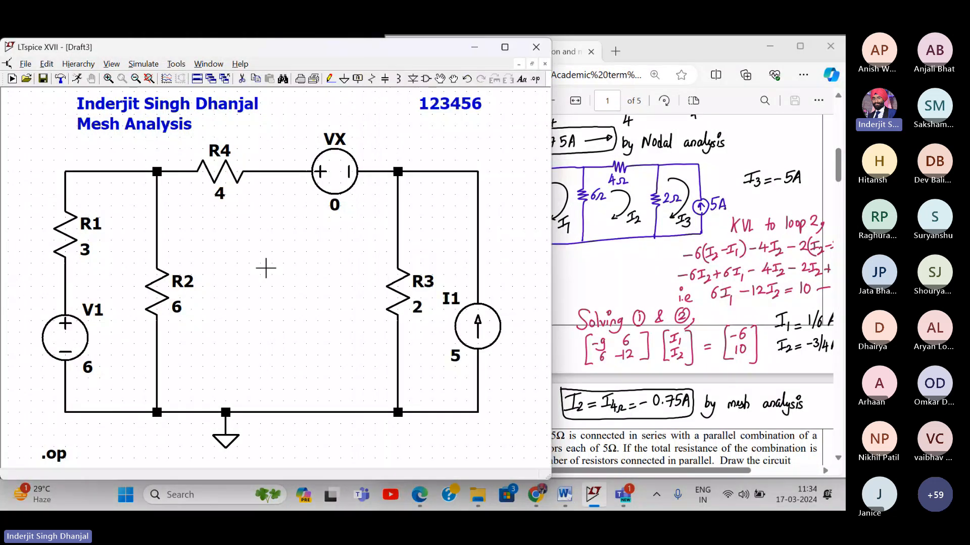
click(702, 186)
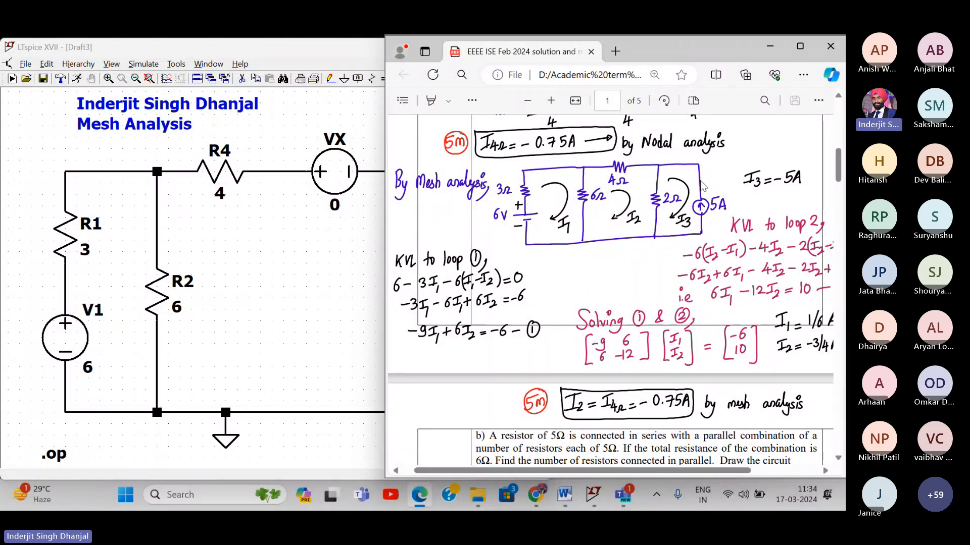
scroll(704, 186, up, 1)
scroll(704, 186, down, 2)
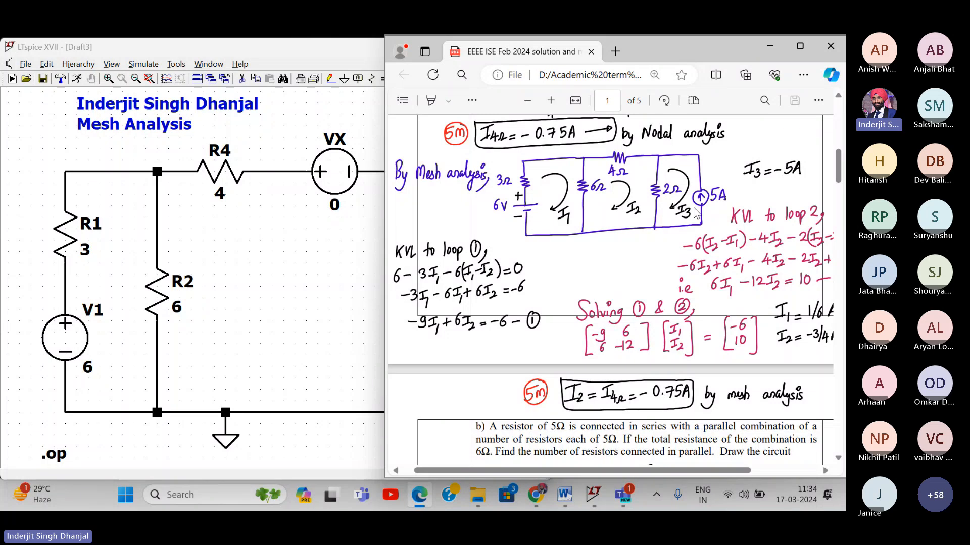
scroll(626, 246, up, 1)
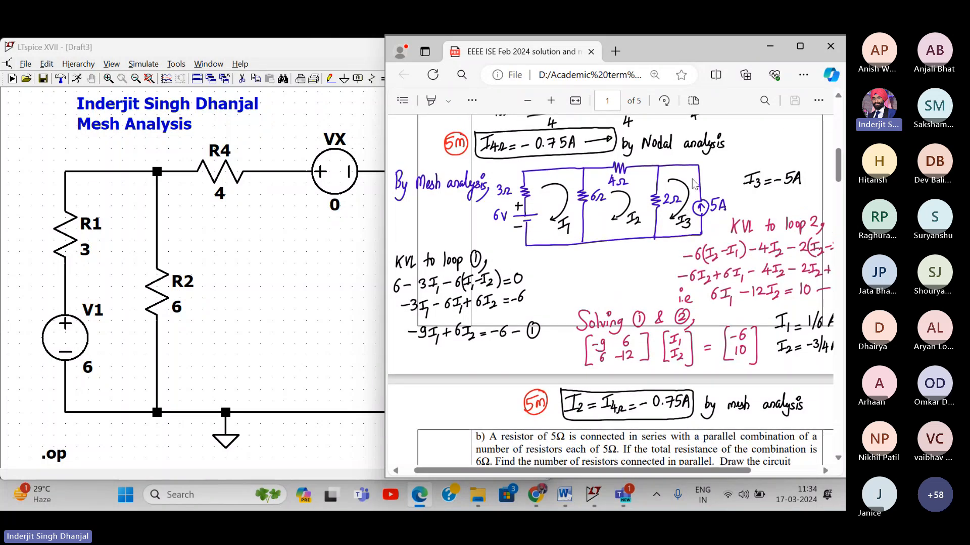
- Compare the three loop currents and the 5 A source branch in the solution PDF with the corresponding loops of the schematic
click(294, 246)
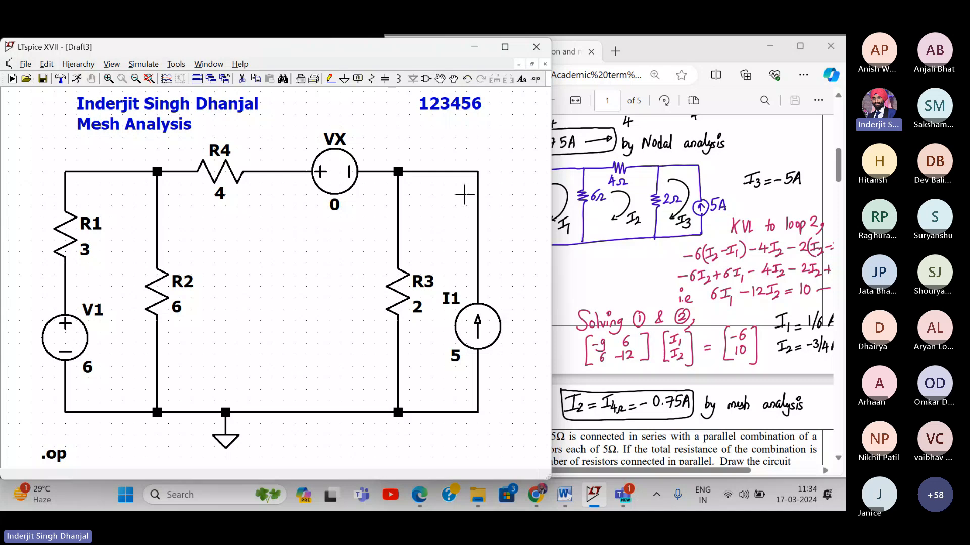
scroll(604, 202, left, 1)
click(605, 202)
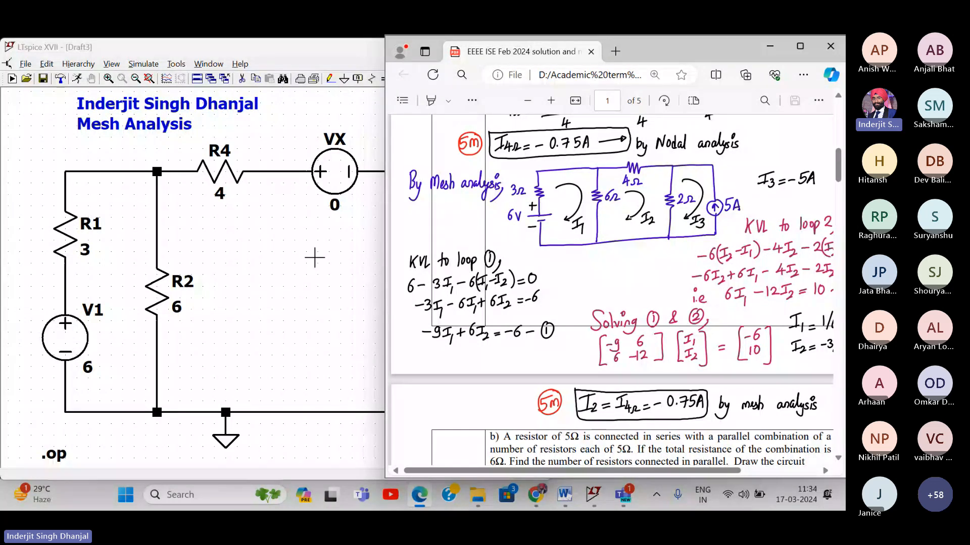
click(292, 234)
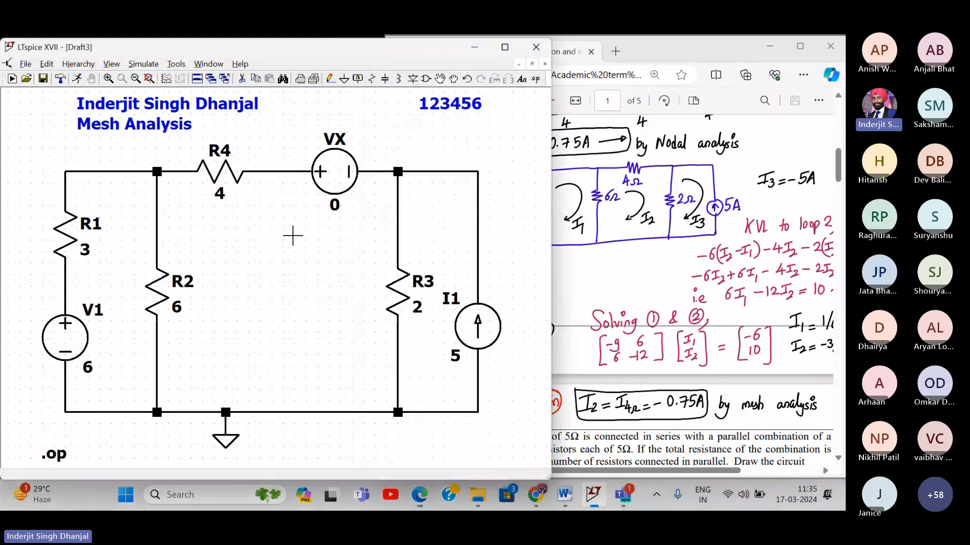
click(135, 79)
drag(479, 210, 414, 168)
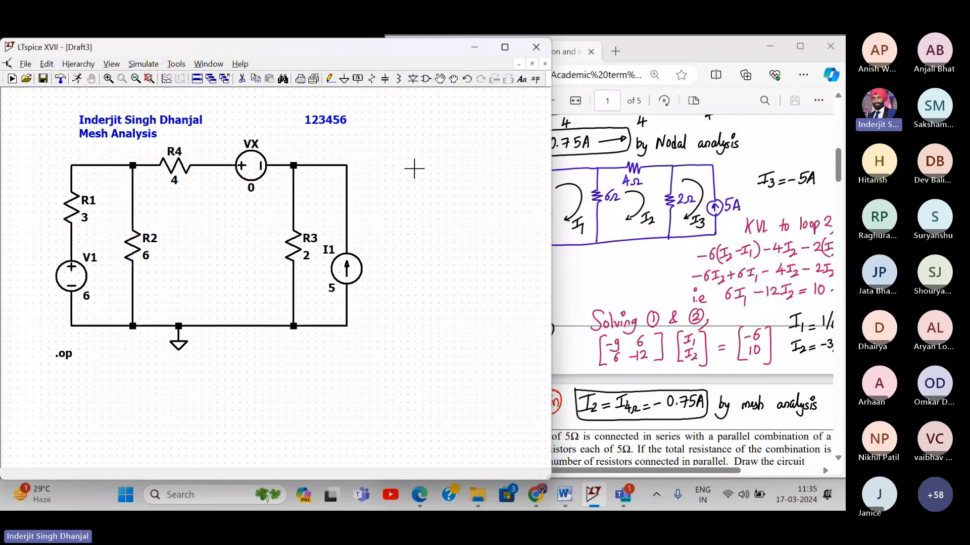
click(563, 202)
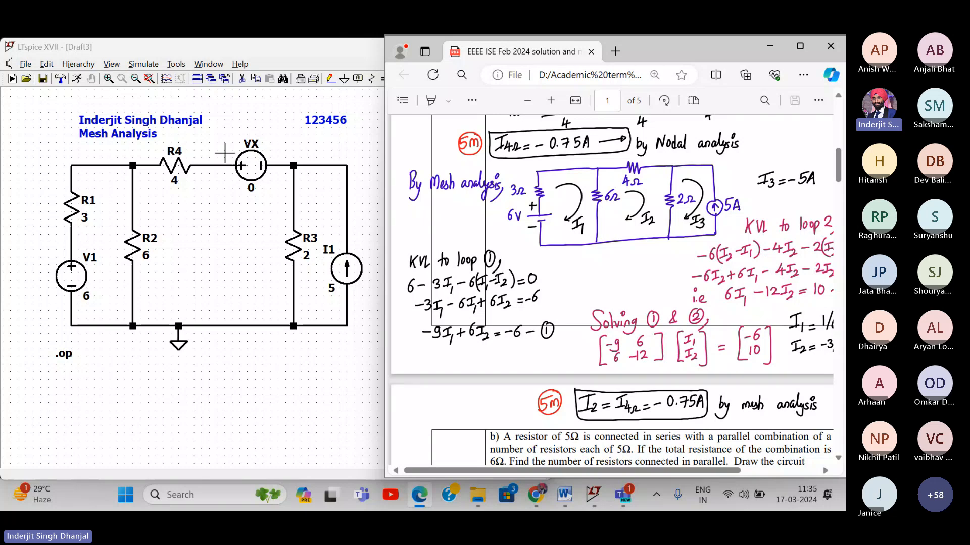
click(216, 217)
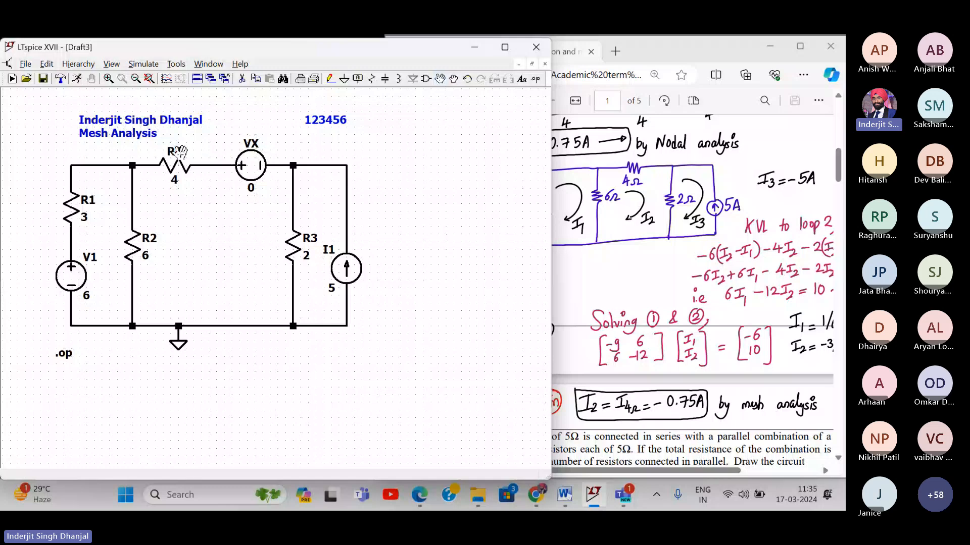
- Shift the circuit section containing R2, R4, VX, R3 and I1 to the right, and rewire its bottom rail to the V1 branch
drag(113, 146, 391, 363)
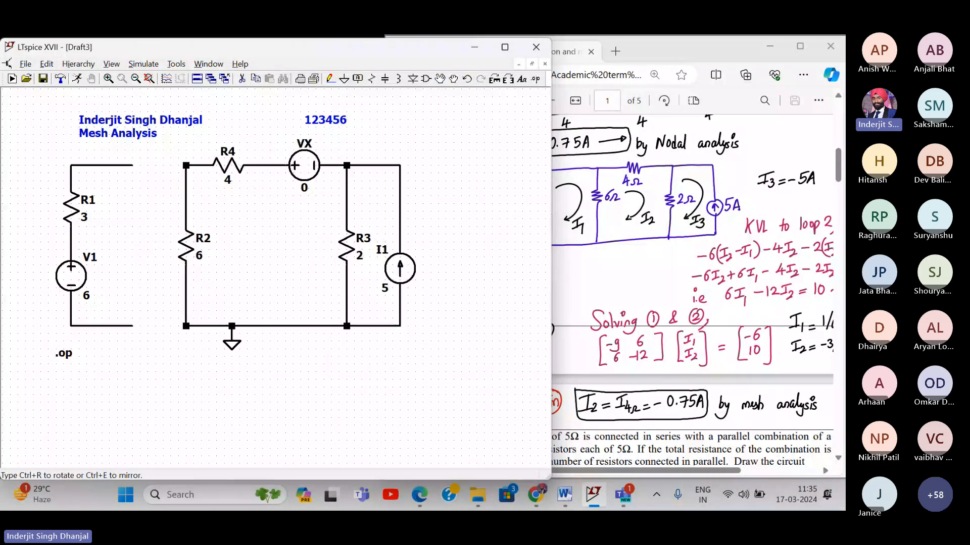
click(310, 255)
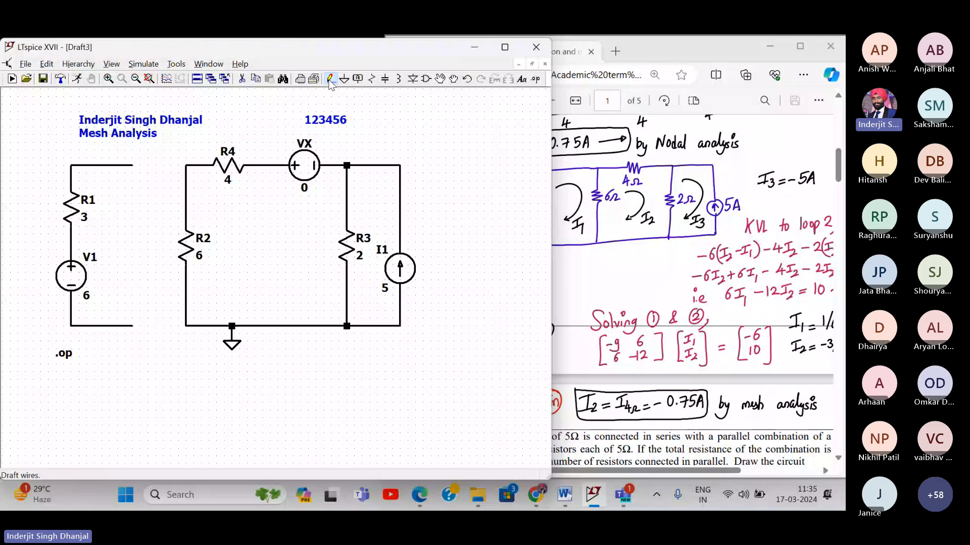
key(F3)
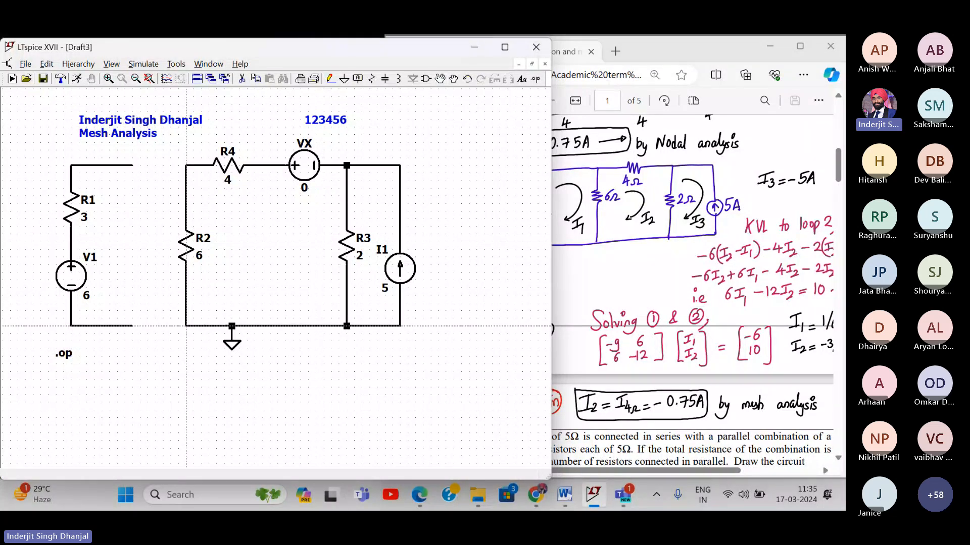
click(186, 325)
click(133, 325)
key(Escape)
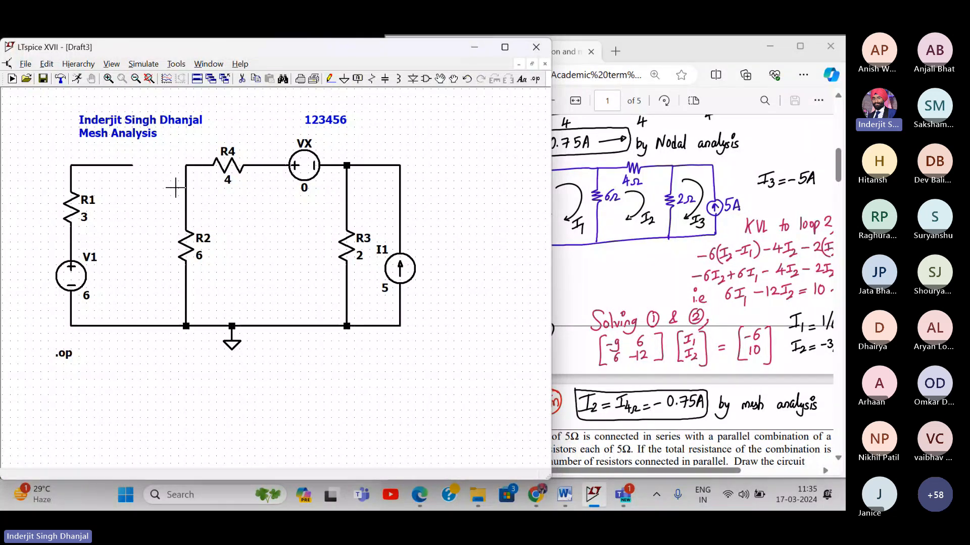
click(426, 80)
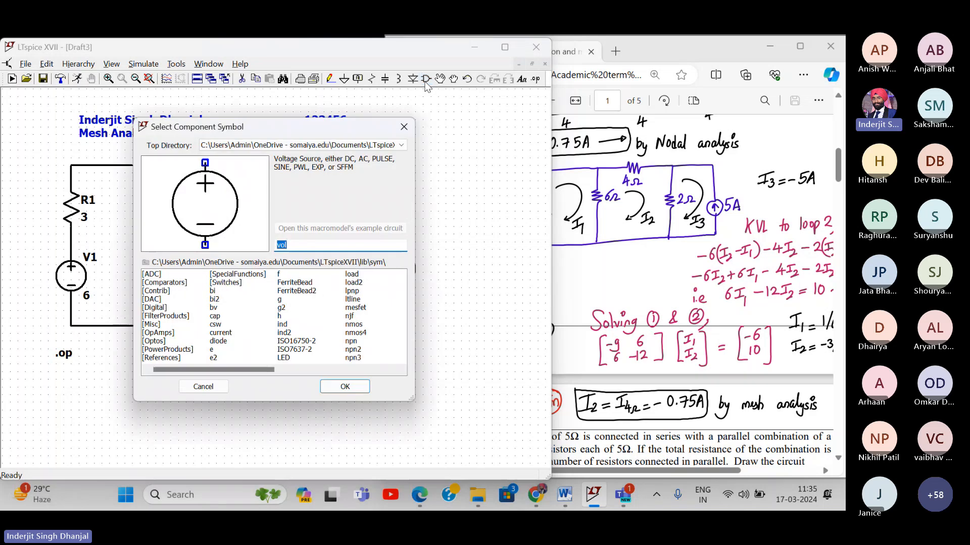
key(Return)
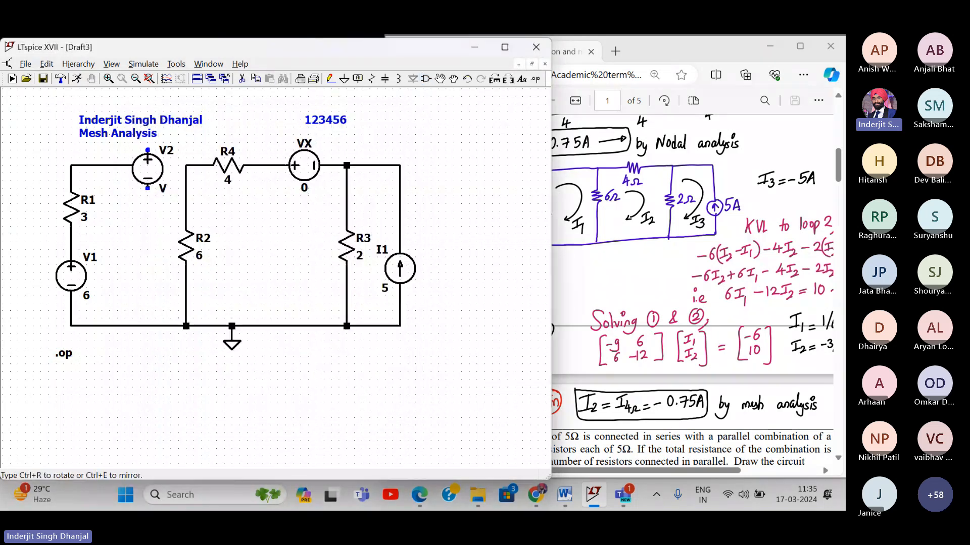
key(ctrl+r)
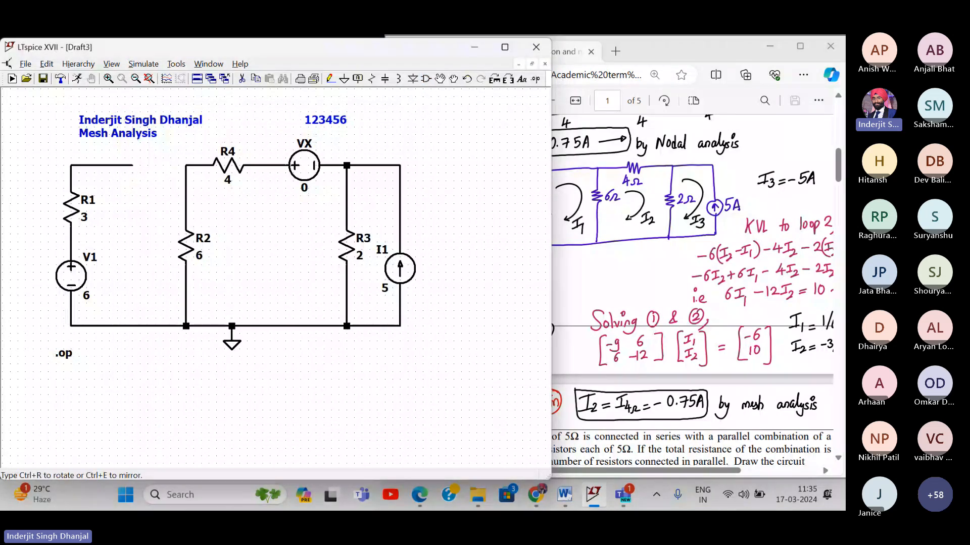
key(Escape)
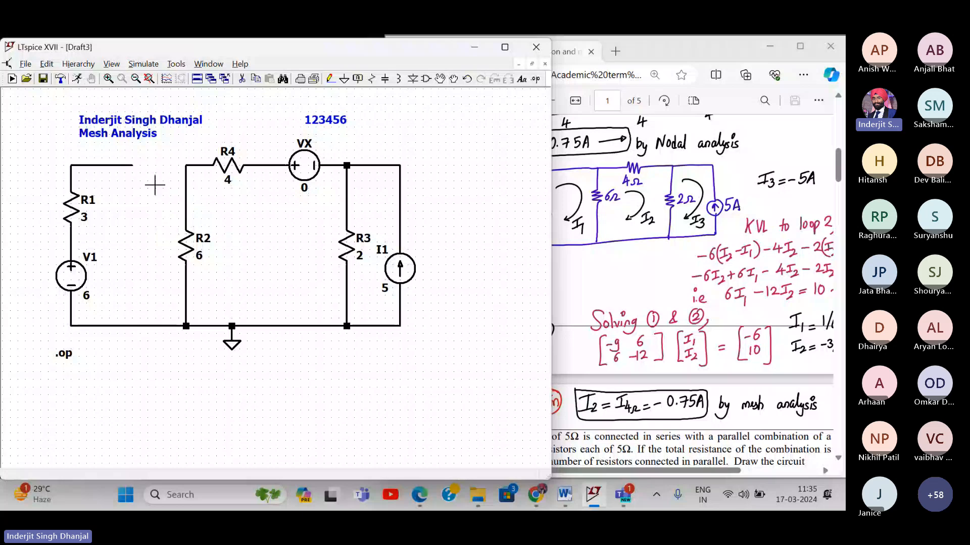
- Place a horizontal voltage source in the top gap after R1, positive terminal towards R1, and wire it to the R2–R4 node
click(426, 79)
key(Return)
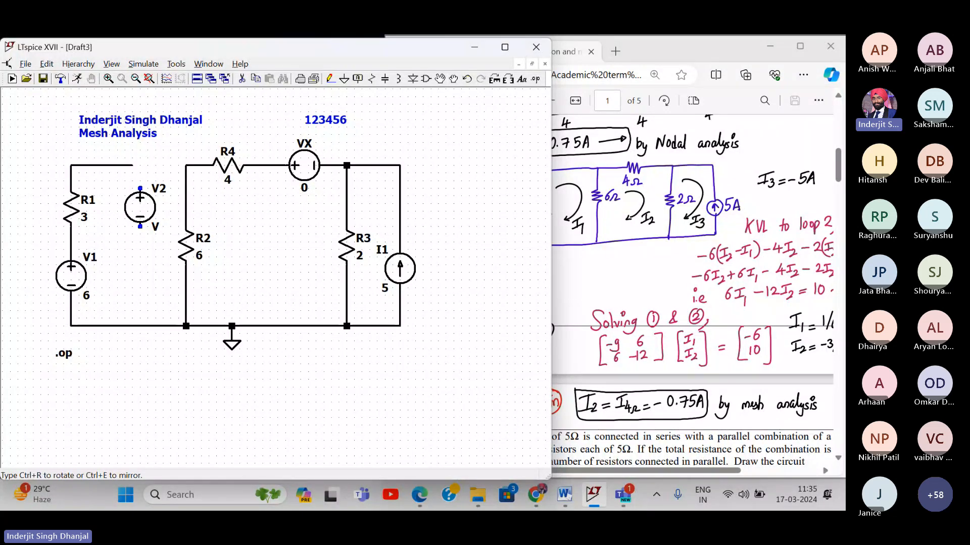
key(ctrl+r)
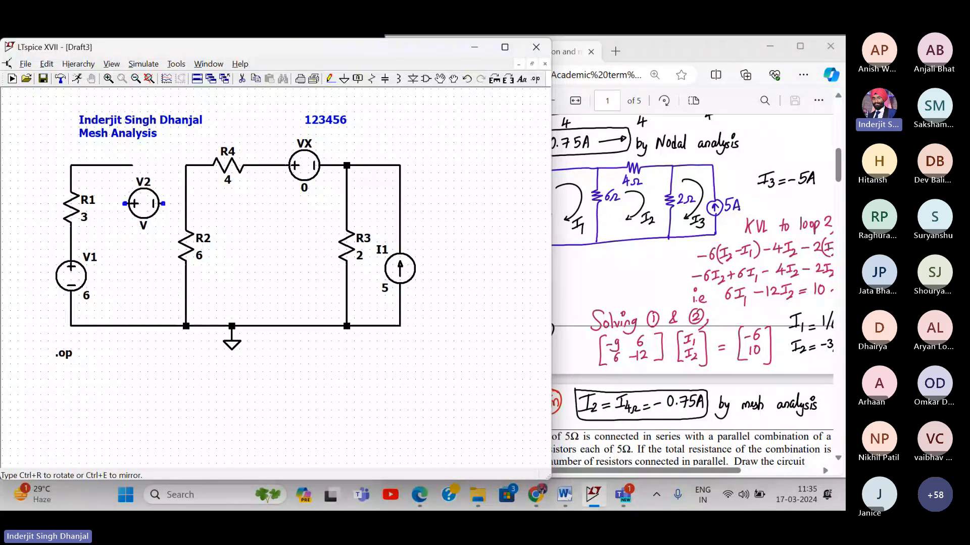
click(151, 165)
right_click(194, 144)
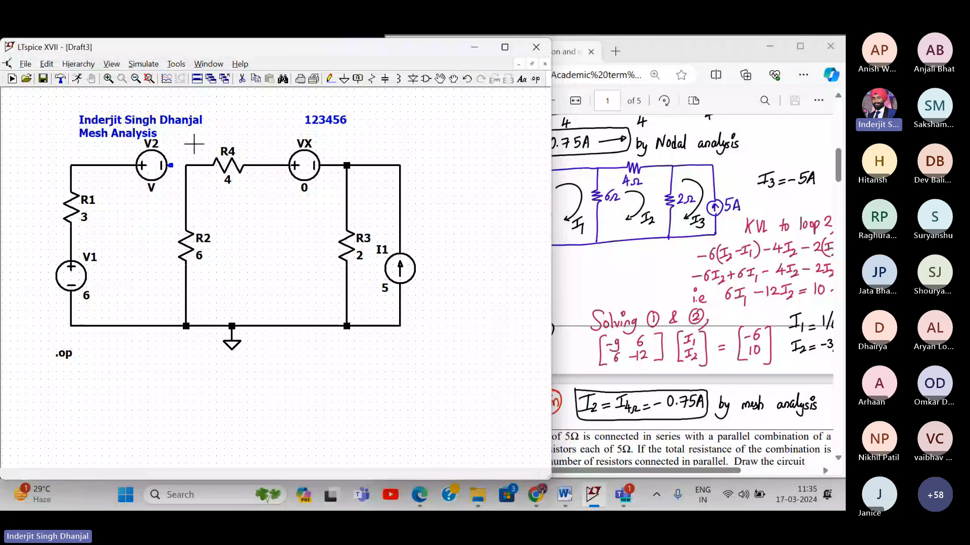
click(330, 78)
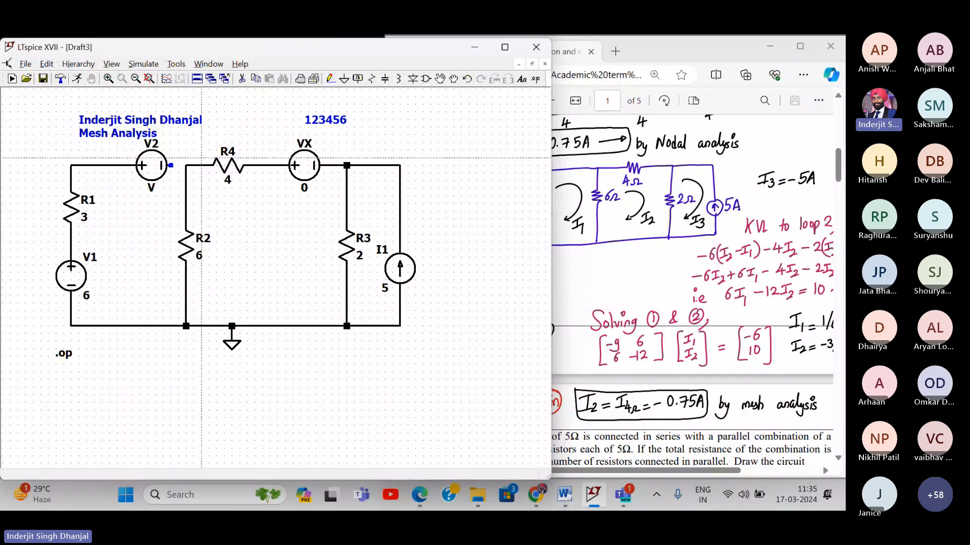
click(186, 166)
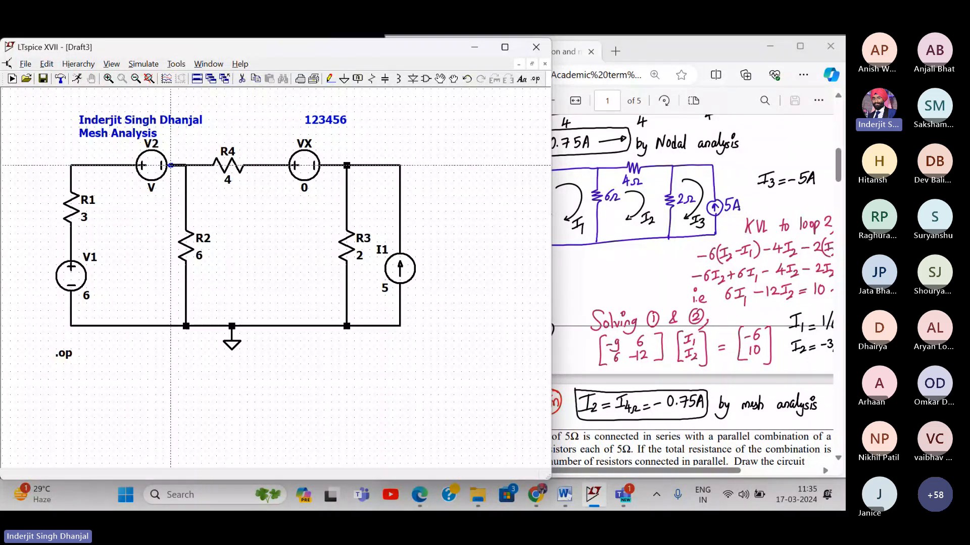
click(171, 165)
- Rename the new voltage source between R1 and R4 as Vy and set its DC value to 0
right_click(151, 144)
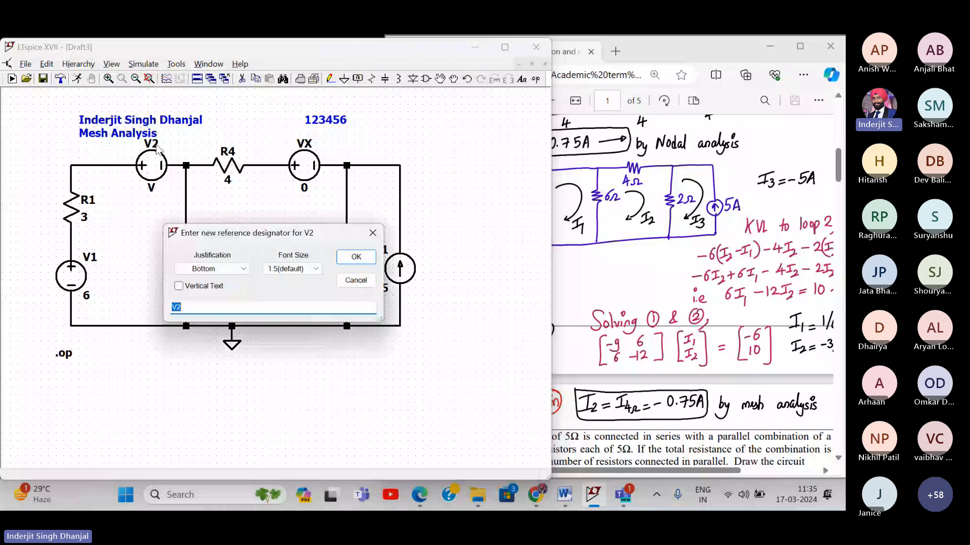
text(Vy)
key(Return)
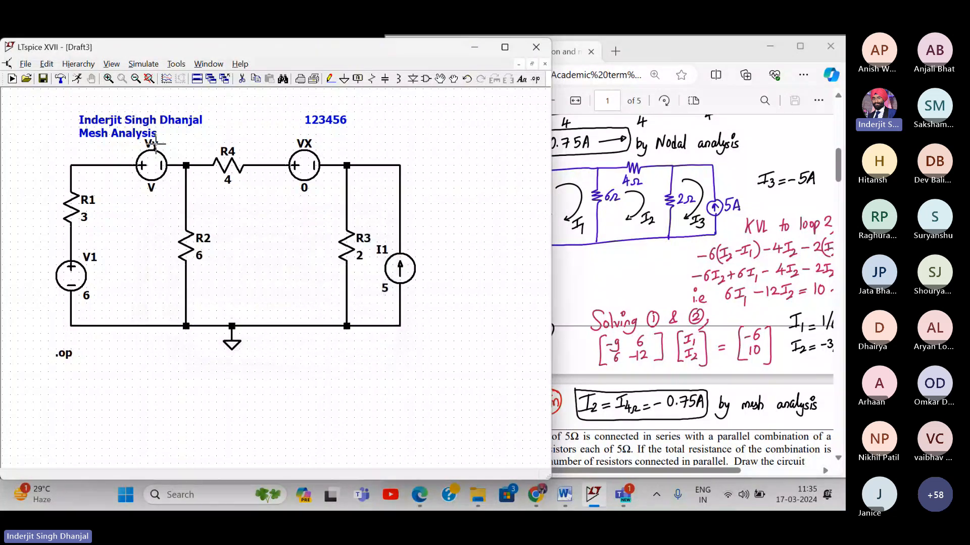
right_click(159, 166)
text(0)
key(Return)
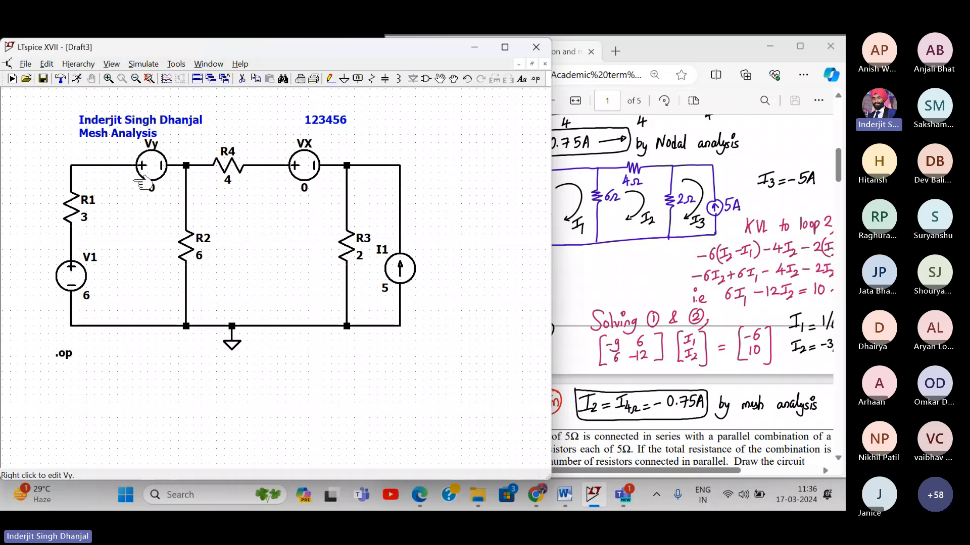
- Move the current source I1 with its vertical wires to the right, opening a gap between it and the R3 branch
mouse_move(309, 170)
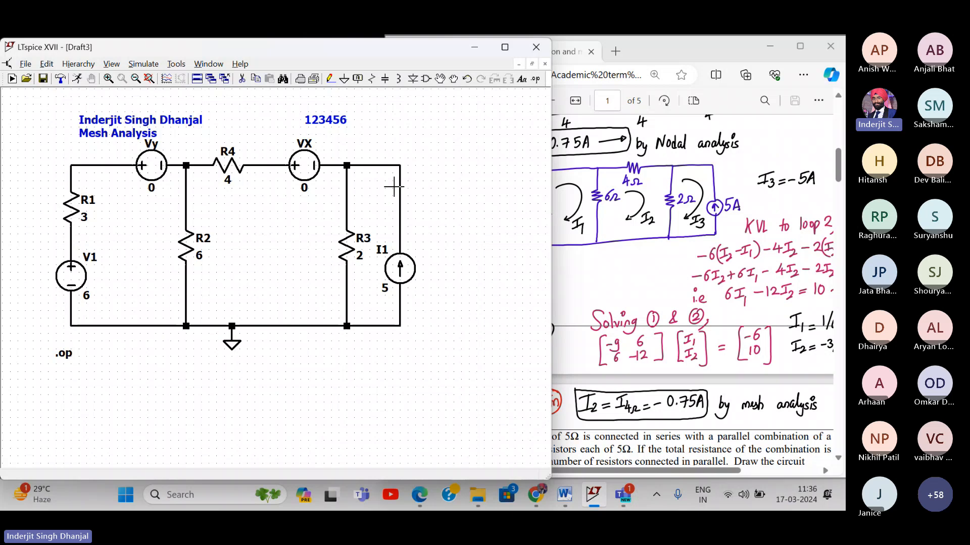
click(439, 78)
drag(378, 140, 377, 209)
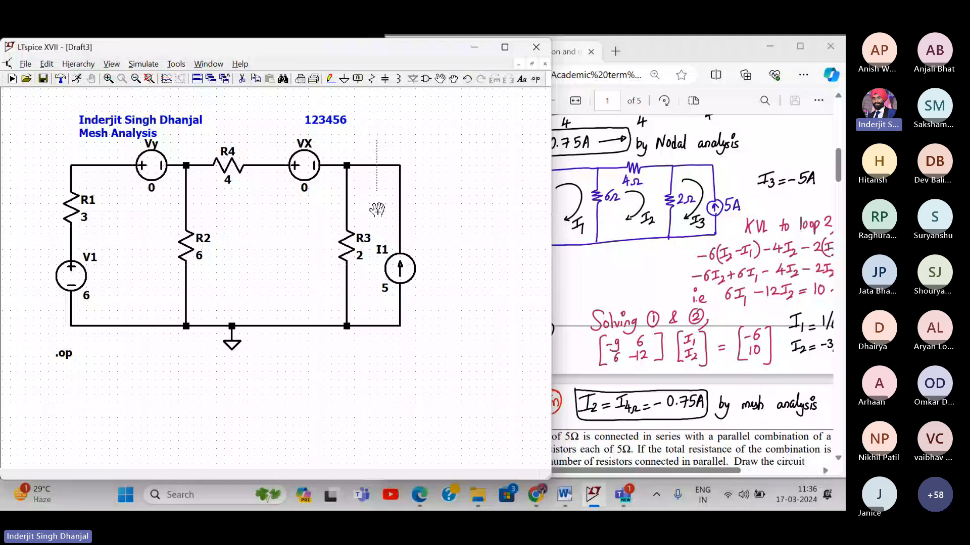
drag(376, 209, 418, 347)
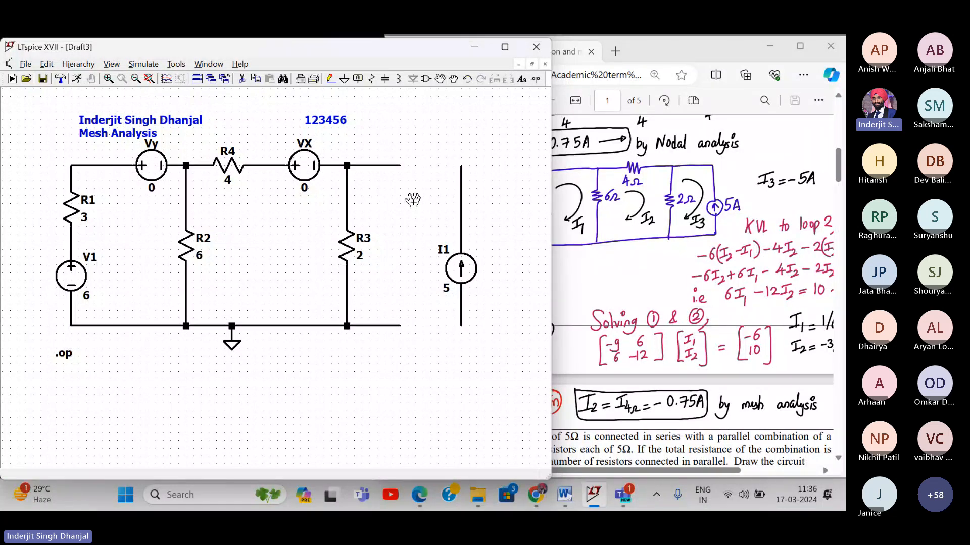
- Place a horizontal voltage source in the top gap between R3 and I1, with its positive terminal towards R3
click(428, 81)
key(Return)
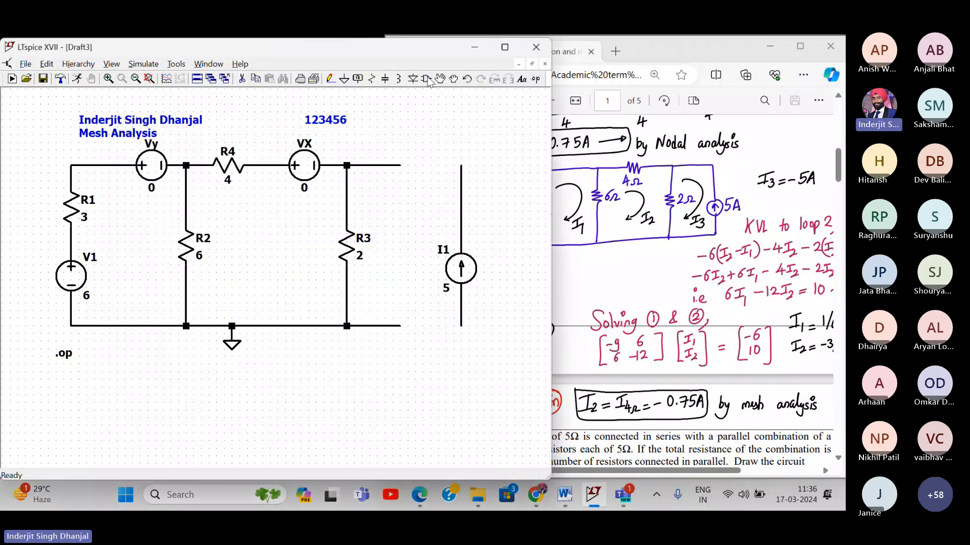
key(ctrl+r)
key(ctrl+r)
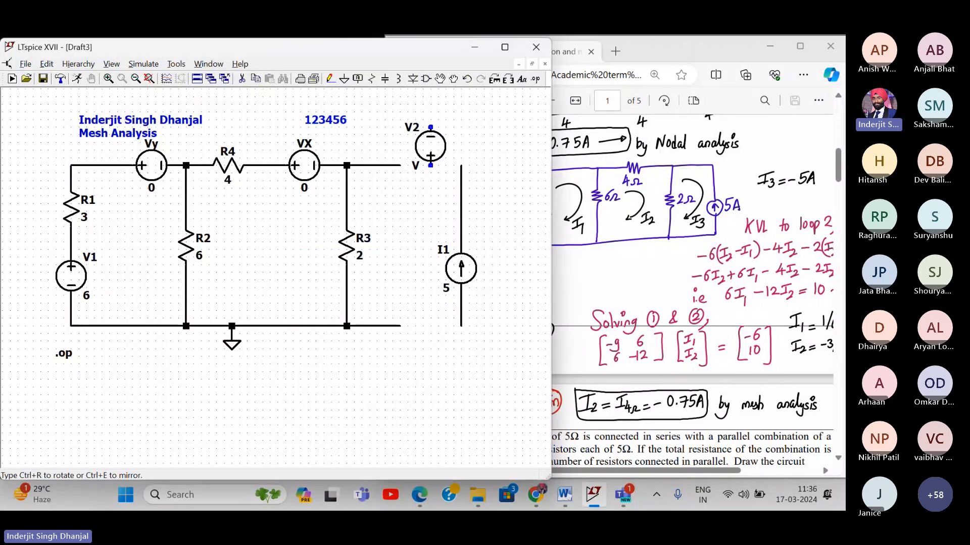
key(ctrl+r)
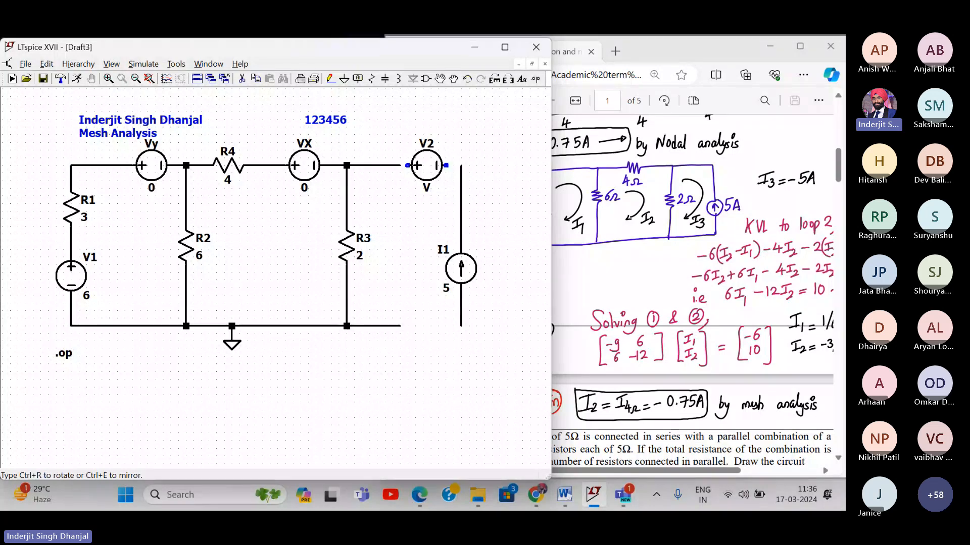
click(426, 165)
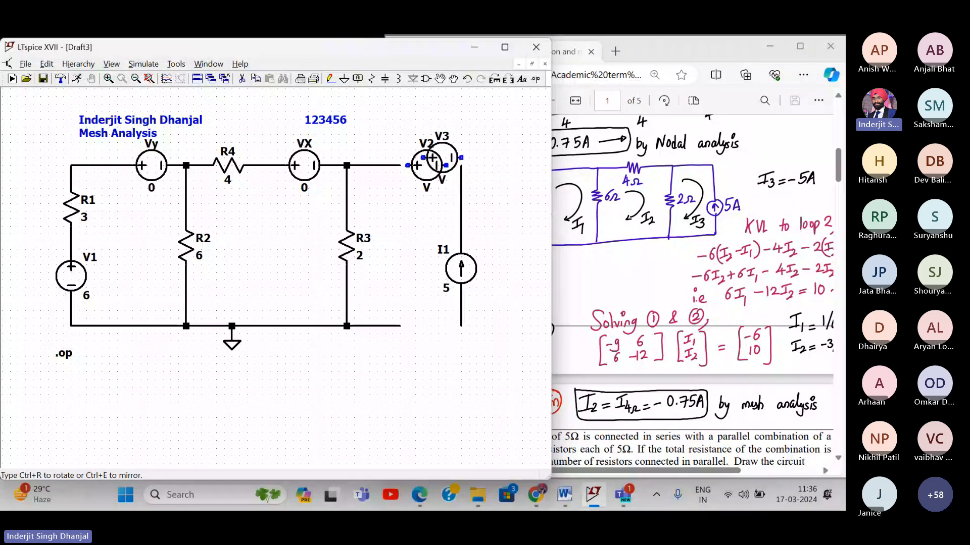
key(Escape)
- Wire the new source to the top of I1 and reconnect the bottom of I1 to the ground rail
click(329, 79)
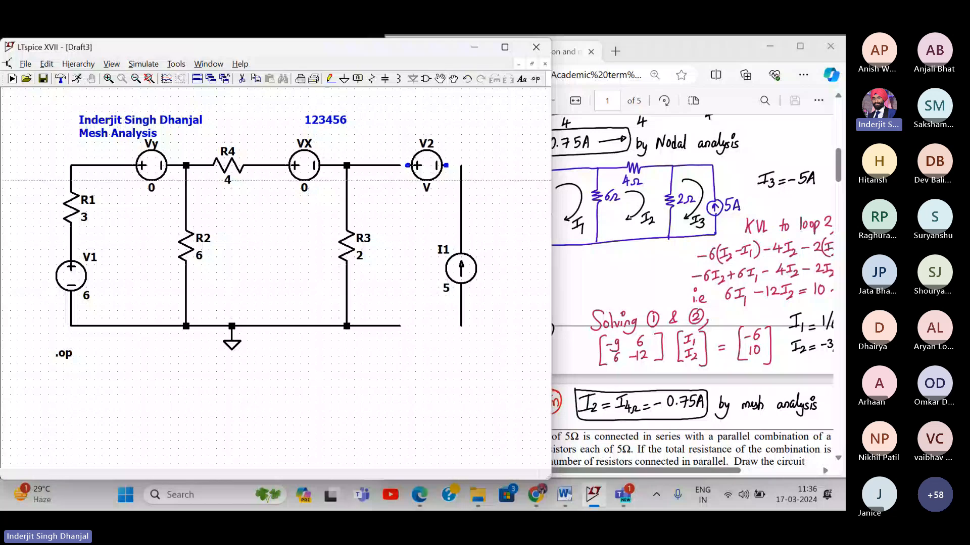
click(446, 165)
click(461, 165)
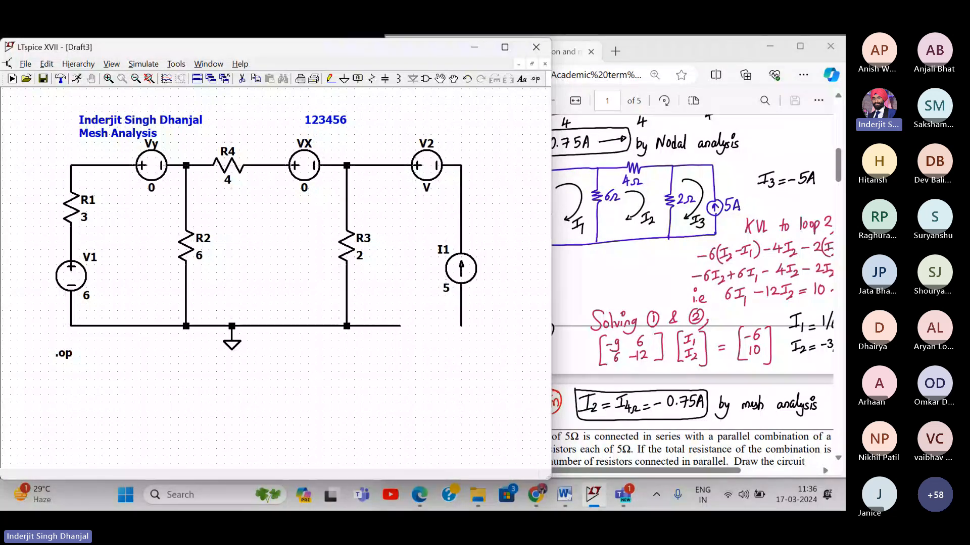
click(461, 326)
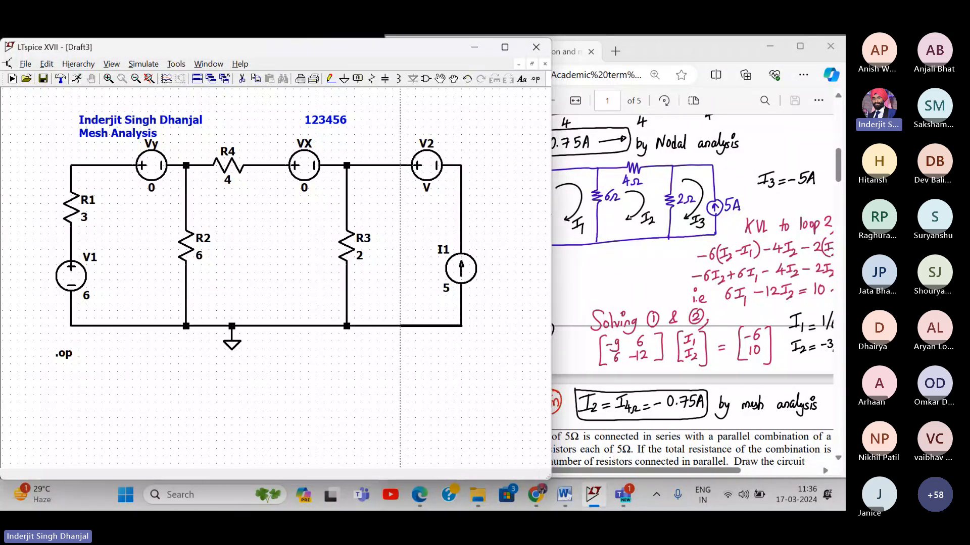
click(391, 325)
- Set the DC value of the new source between R3 and I1 to 0 and rename it Vz
right_click(427, 165)
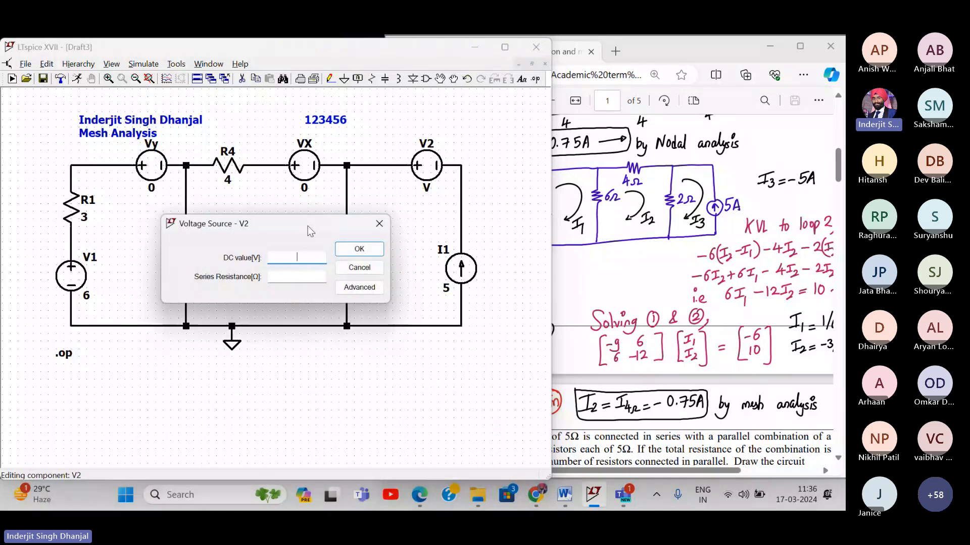
text(0)
key(Return)
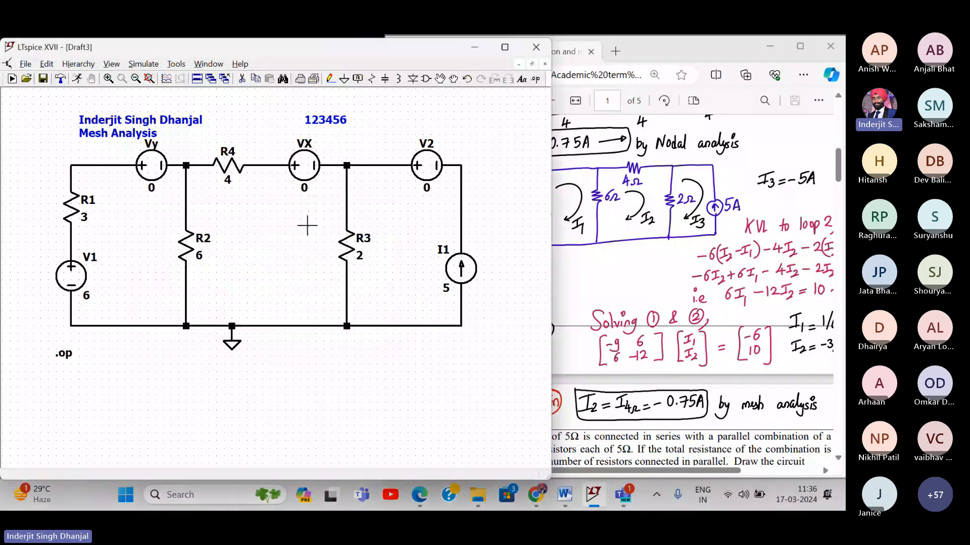
right_click(426, 147)
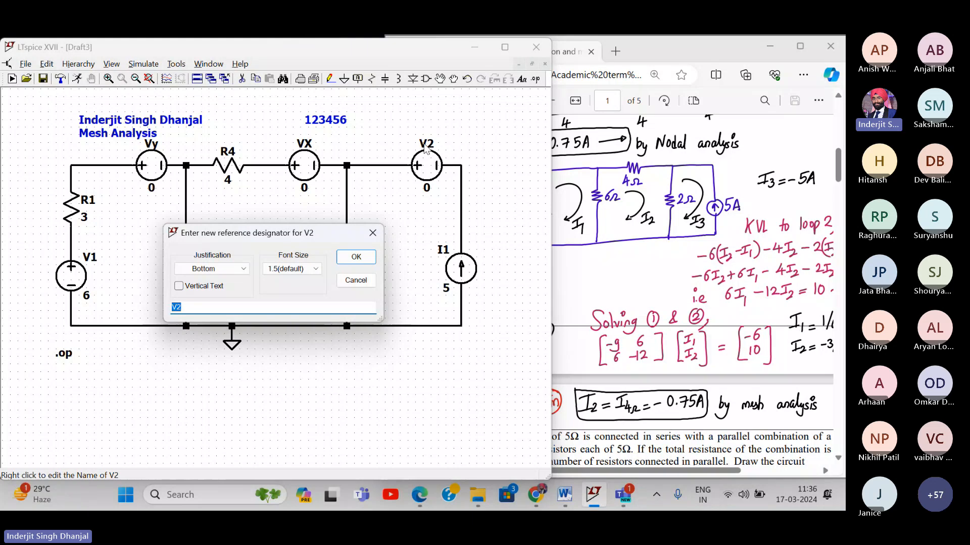
text(Vz)
key(Return)
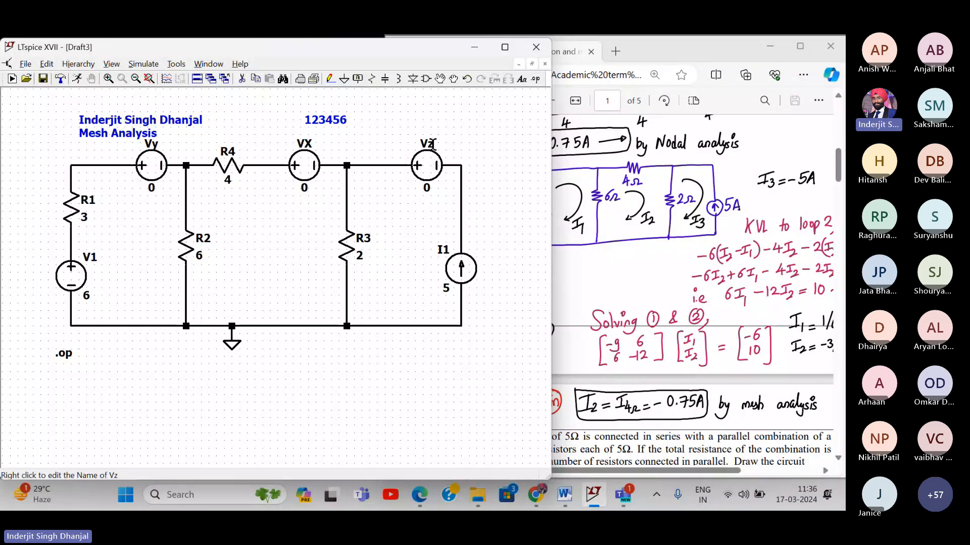
- Rename the zero-volt source between R1 and R4 as Vx and the one between R4 and R3 as Vy
right_click(154, 142)
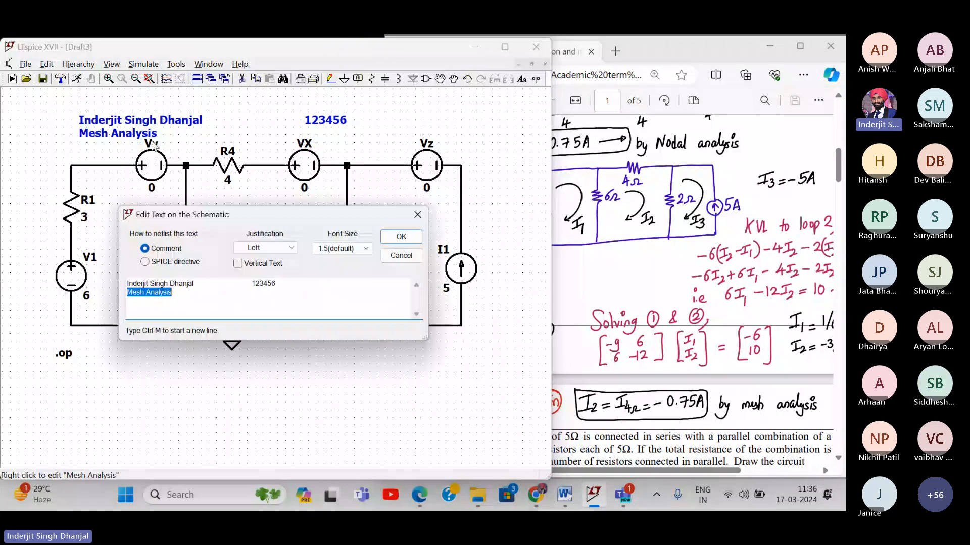
click(399, 237)
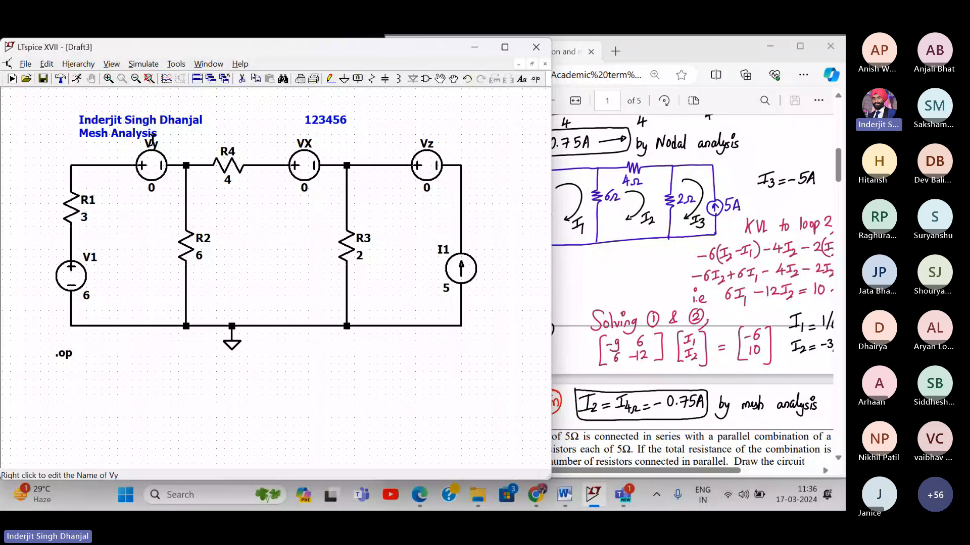
right_click(154, 147)
click(194, 309)
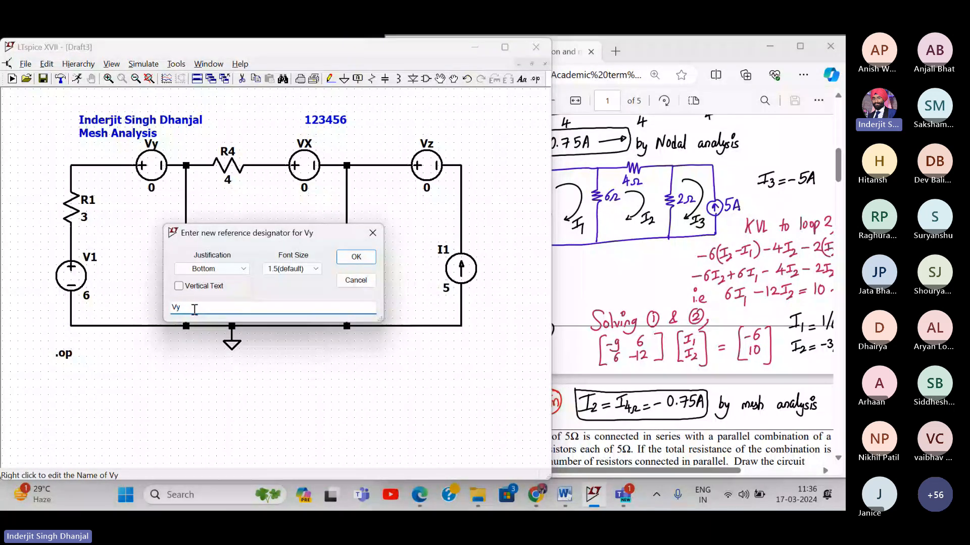
text(x)
key(Return)
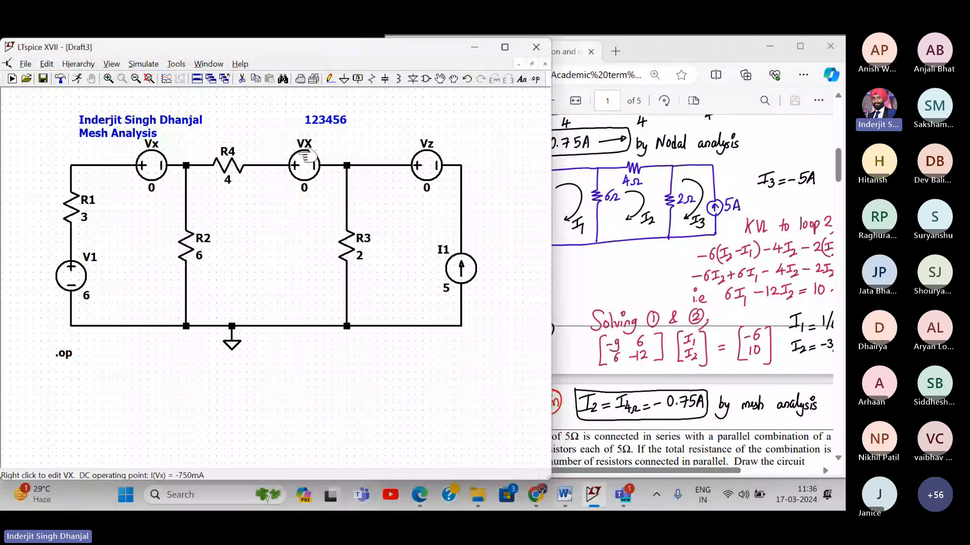
right_click(304, 144)
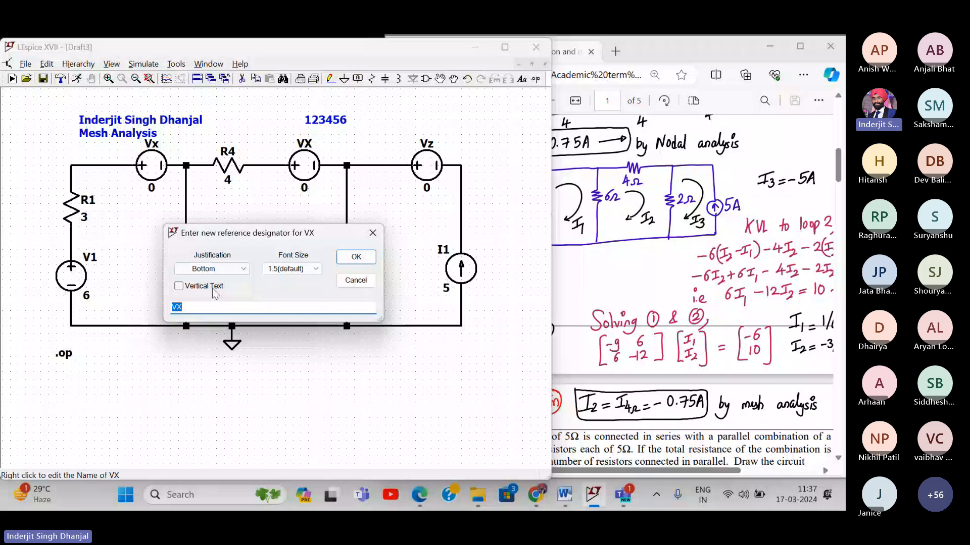
text(Vy)
key(Return)
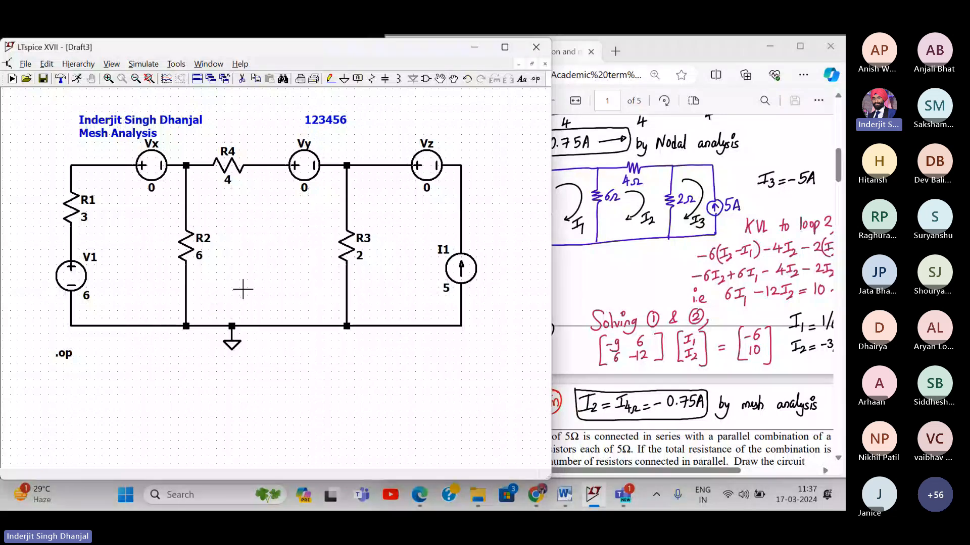
- Run the operating point simulation and shorten its results window so the handwritten solution shows beneath it
drag(289, 236, 288, 262)
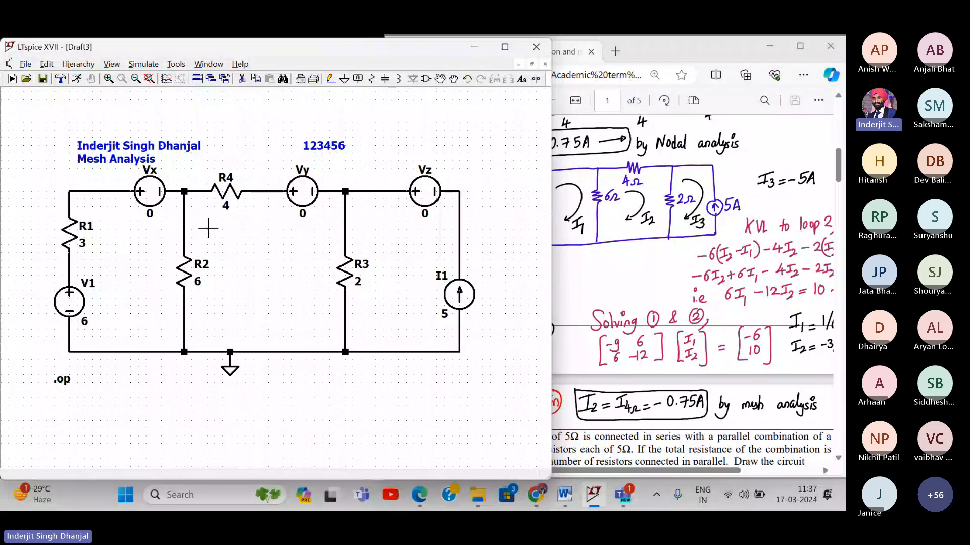
click(608, 179)
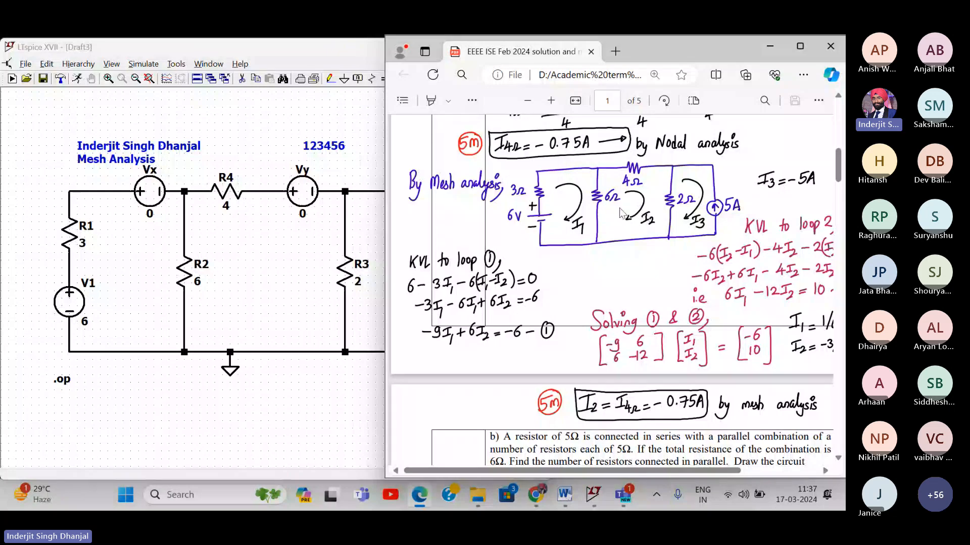
click(304, 236)
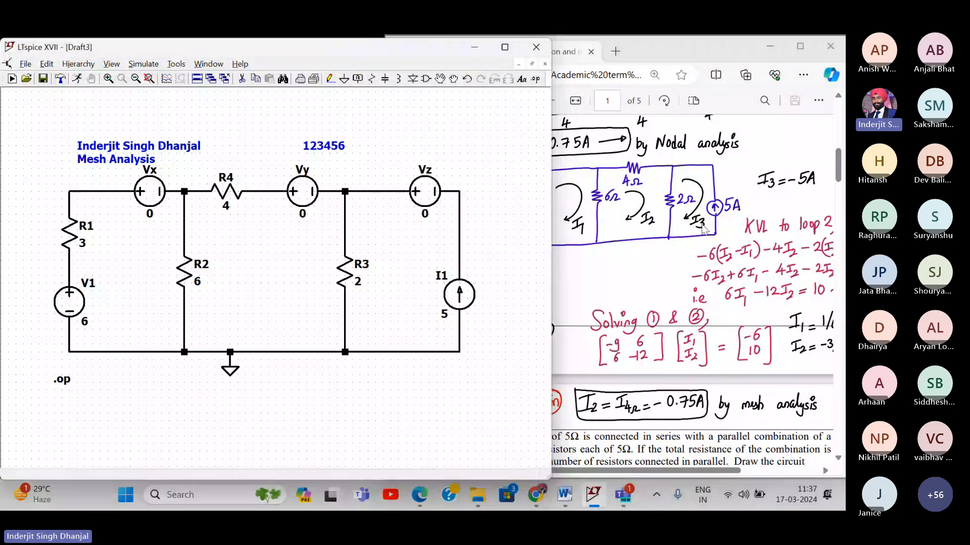
drag(412, 130, 390, 109)
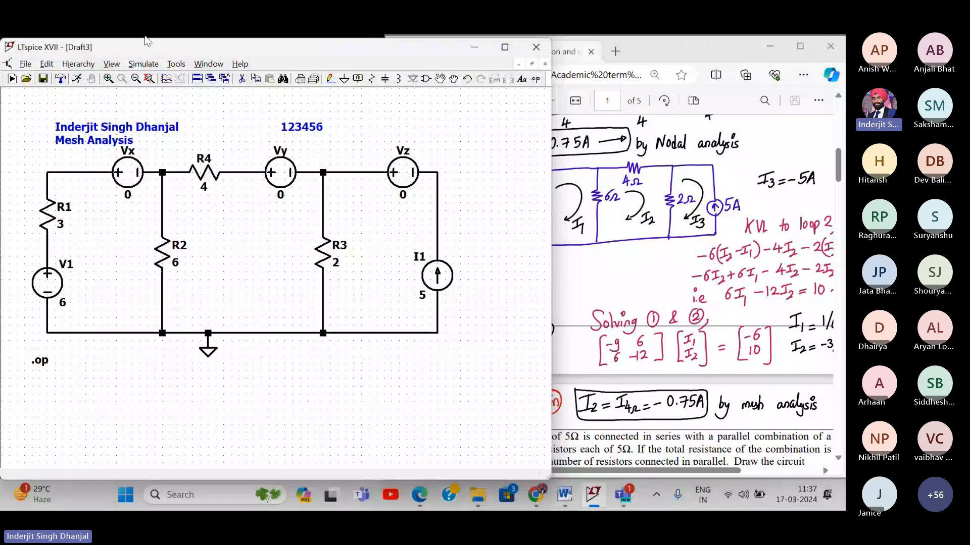
click(143, 63)
click(141, 77)
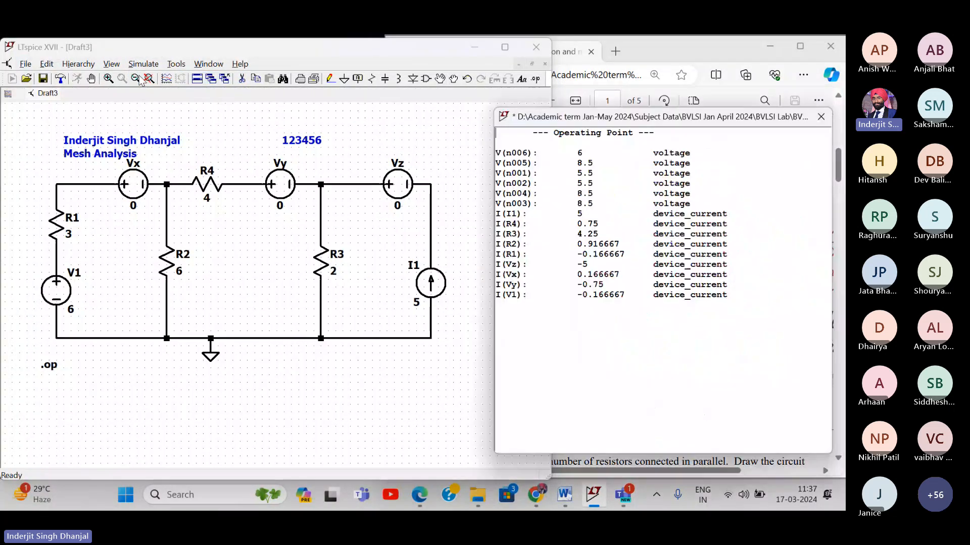
drag(607, 124, 582, 90)
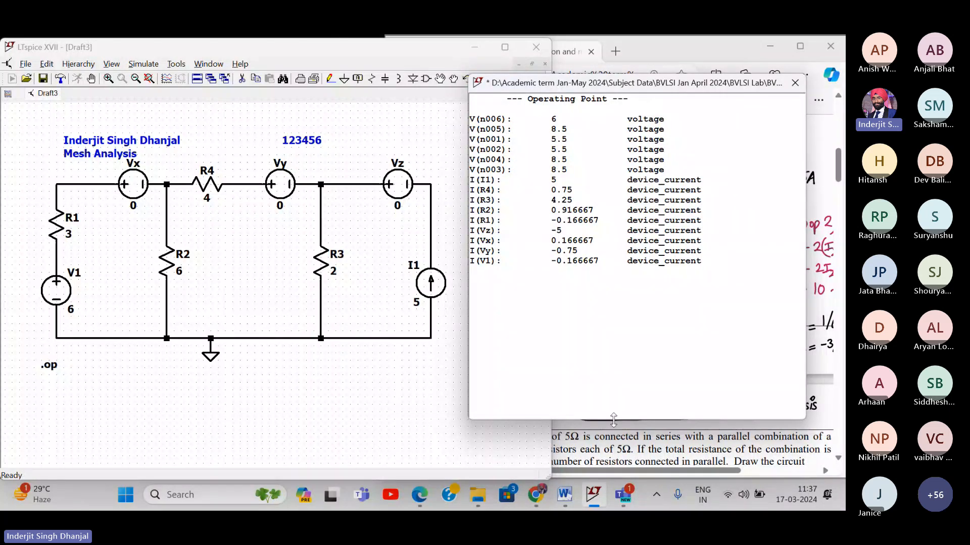
drag(613, 419, 614, 278)
- Compare the simulated currents through Vz, Vx and Vy with the handwritten mesh currents I3, I1 and I2
scroll(647, 324, down, 1)
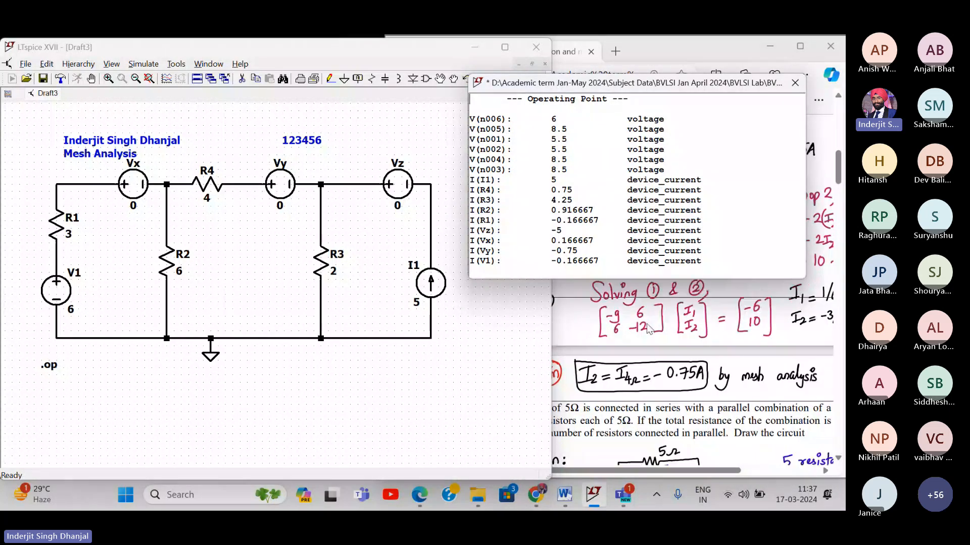
scroll(647, 324, up, 1)
scroll(647, 324, right, 2)
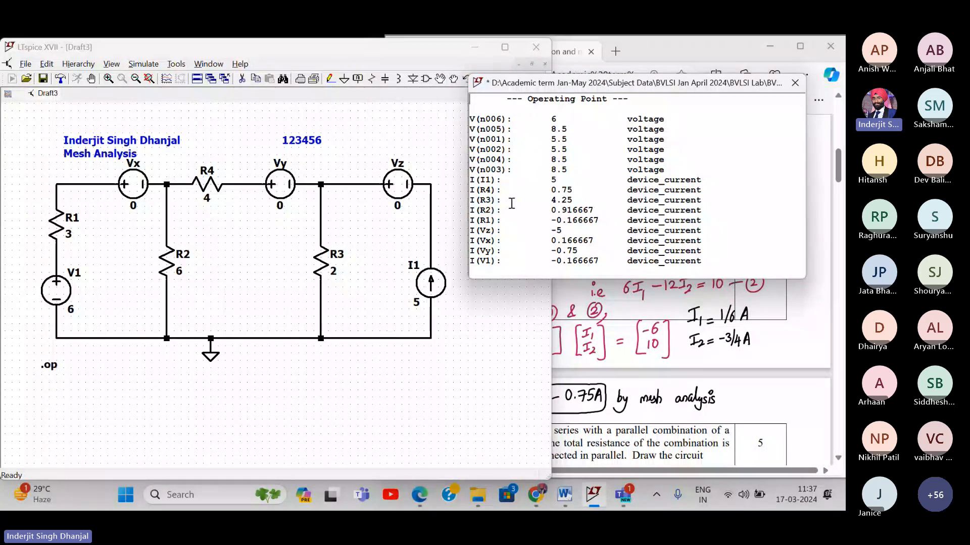
scroll(512, 203, up, 1)
scroll(502, 209, down, 2)
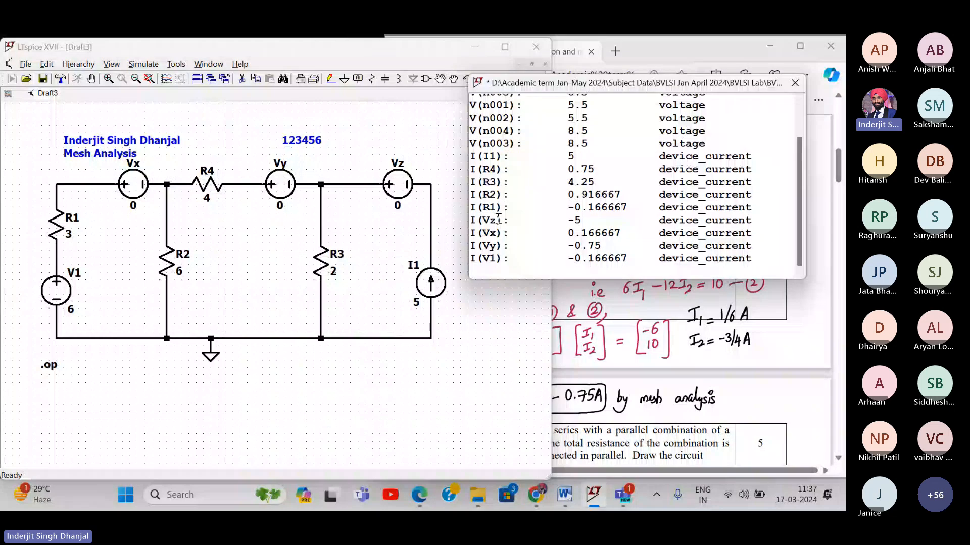
drag(469, 221, 753, 222)
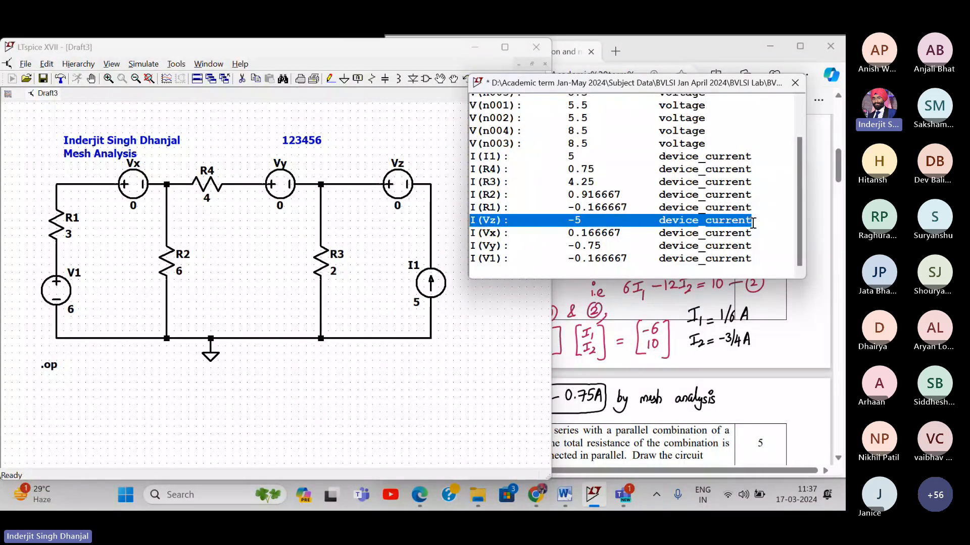
scroll(636, 357, up, 5)
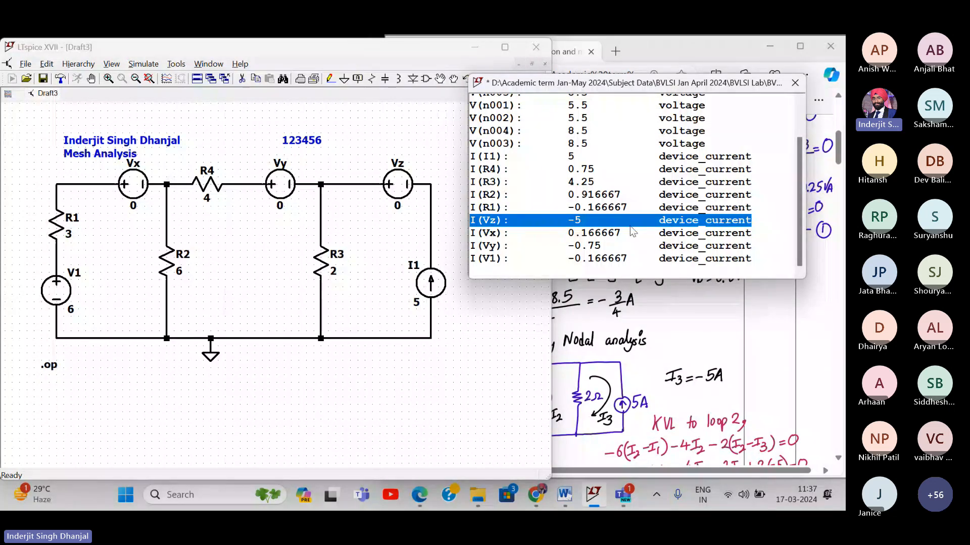
scroll(652, 378, down, 5)
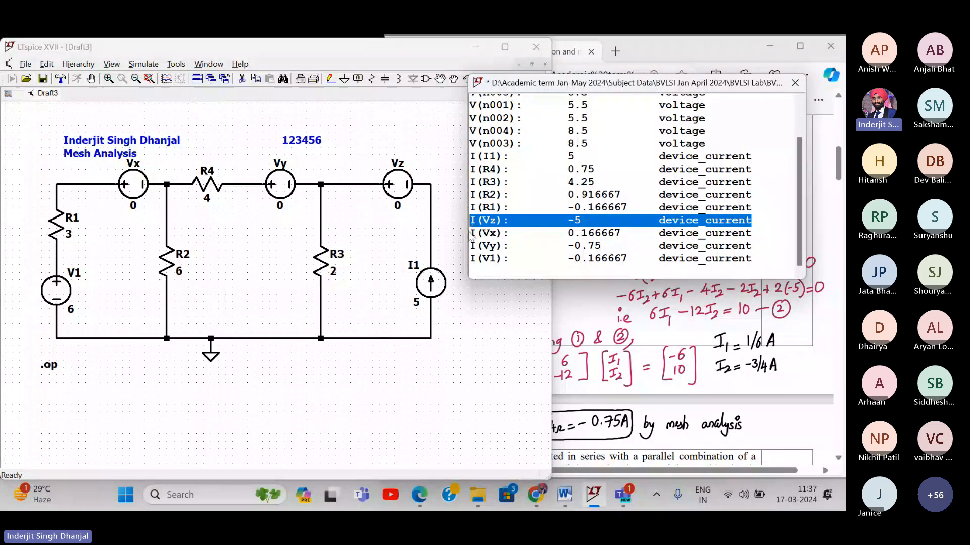
drag(471, 234, 758, 235)
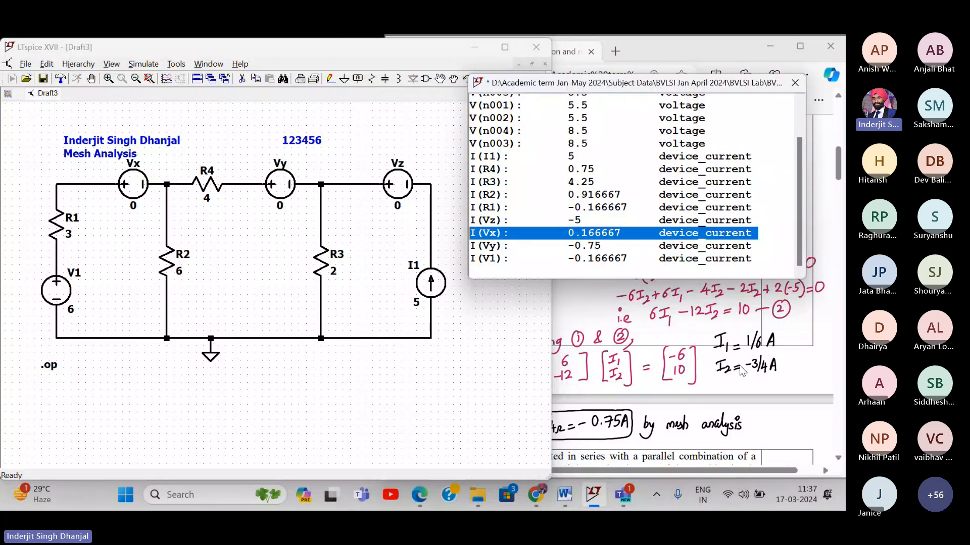
click(707, 246)
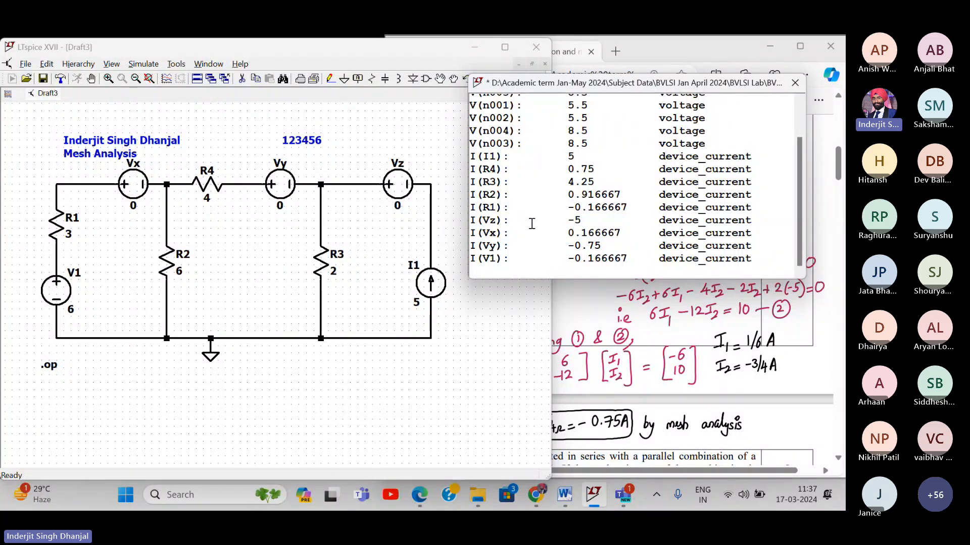
drag(470, 245, 760, 249)
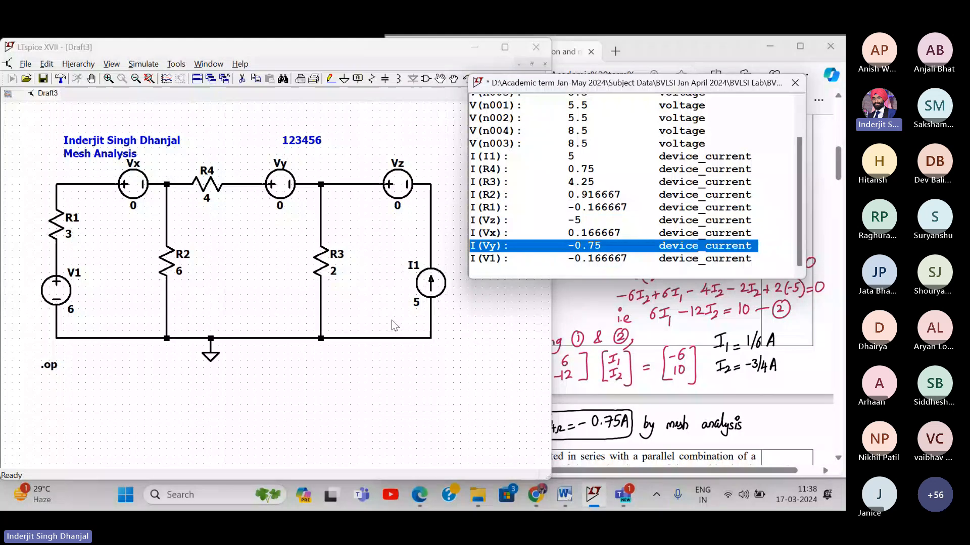
- Close the operating point results and maximize the schematic window, leaving free space beside the circuit
mouse_move(650, 86)
mouse_down()
mouse_move(586, 195)
mouse_move(641, 101)
mouse_up()
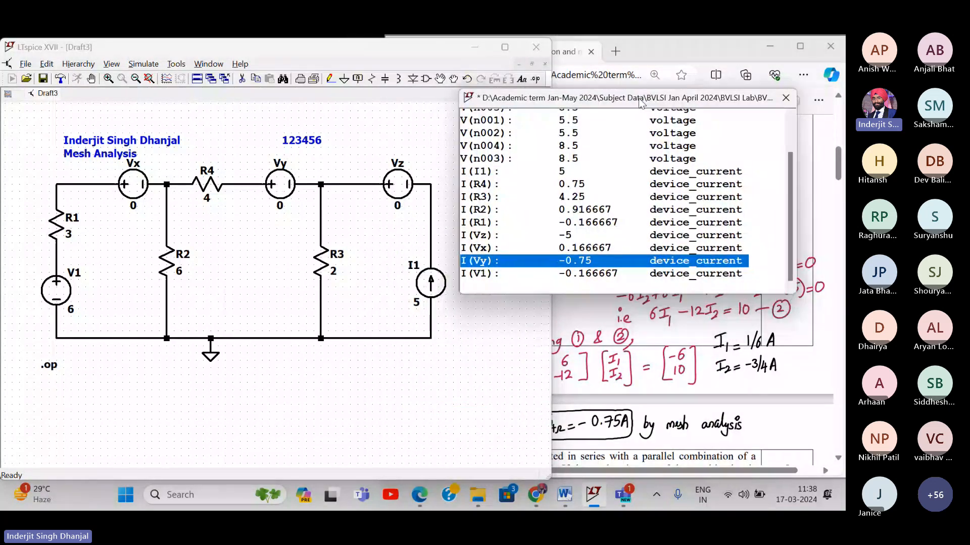
click(785, 98)
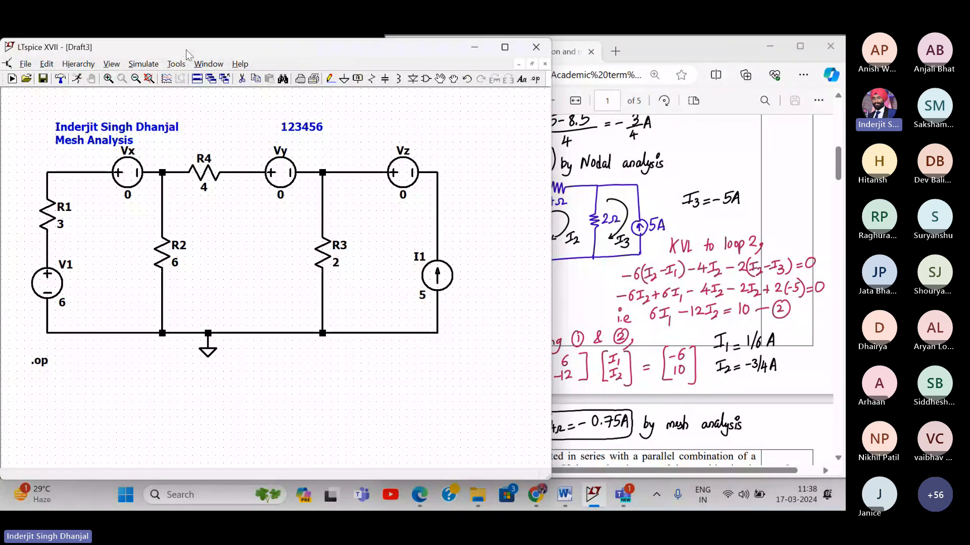
drag(186, 50, 188, 76)
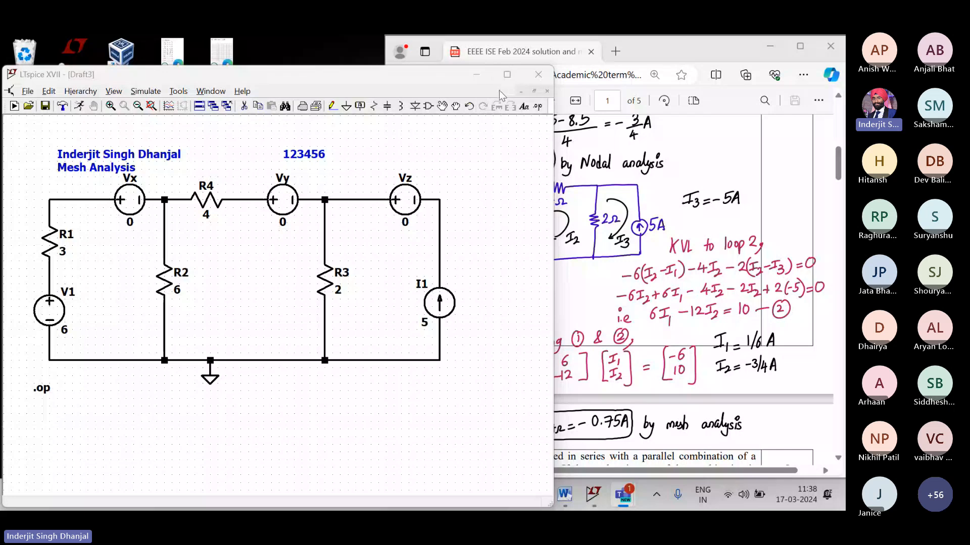
click(507, 74)
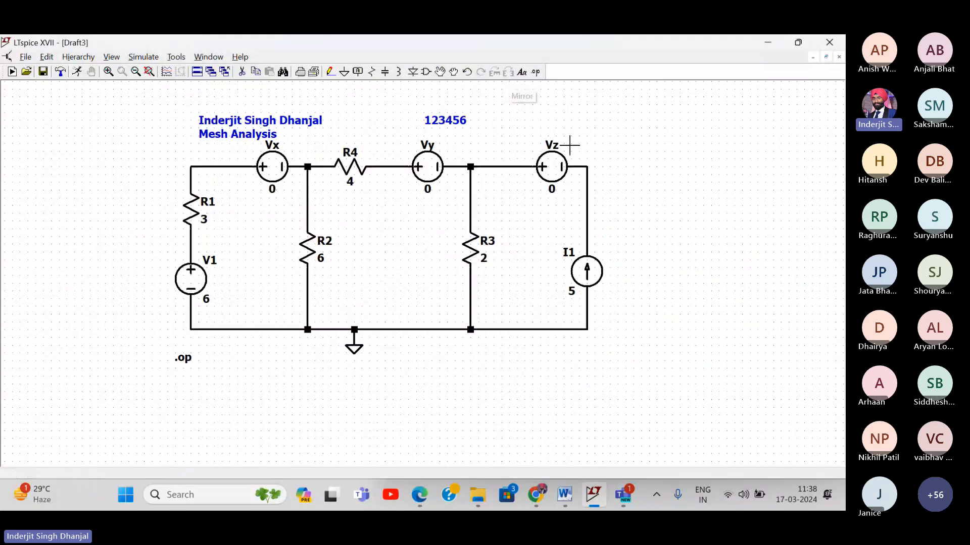
drag(634, 165, 495, 180)
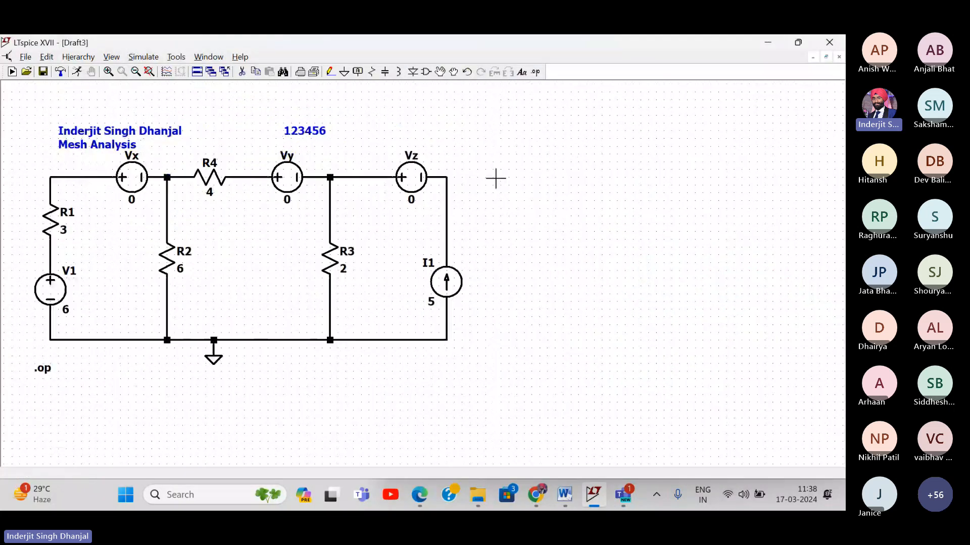
click(150, 73)
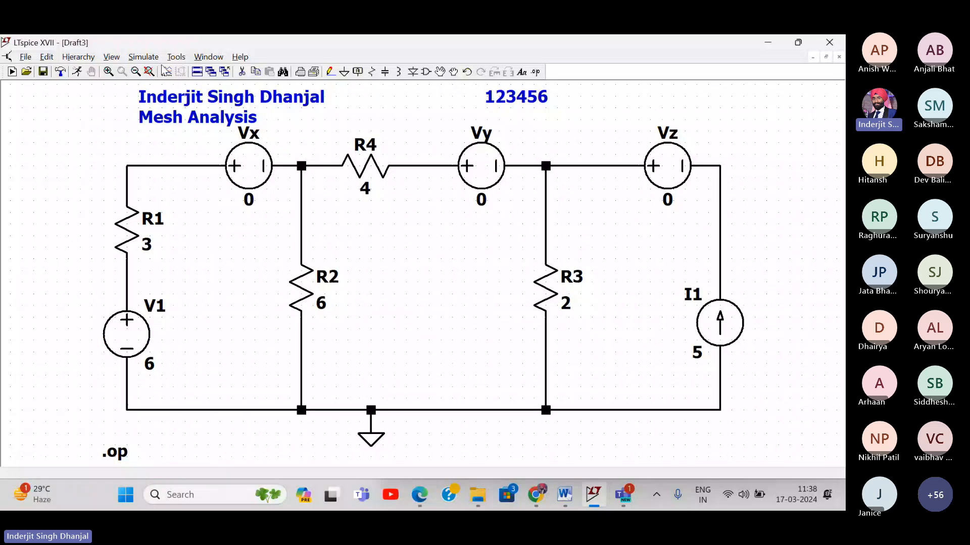
click(136, 72)
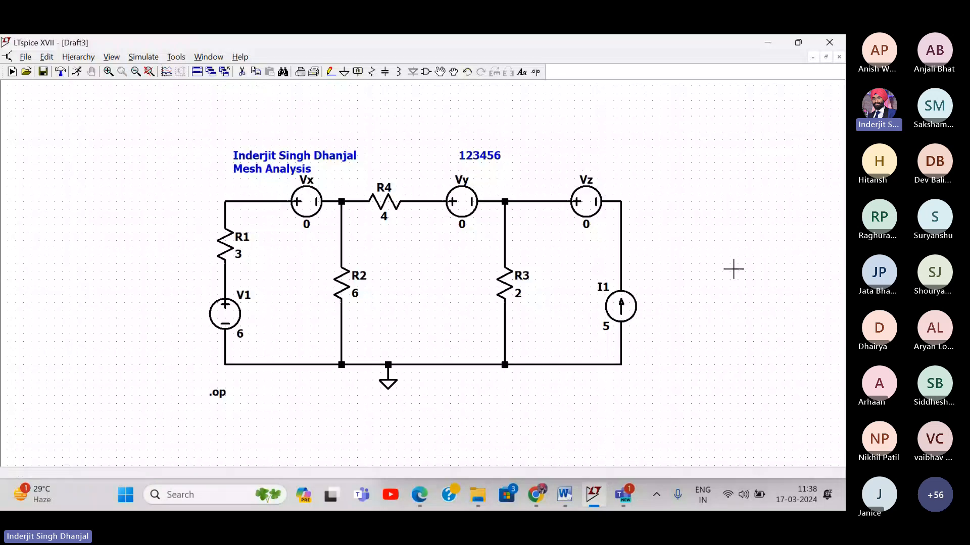
drag(733, 269, 554, 253)
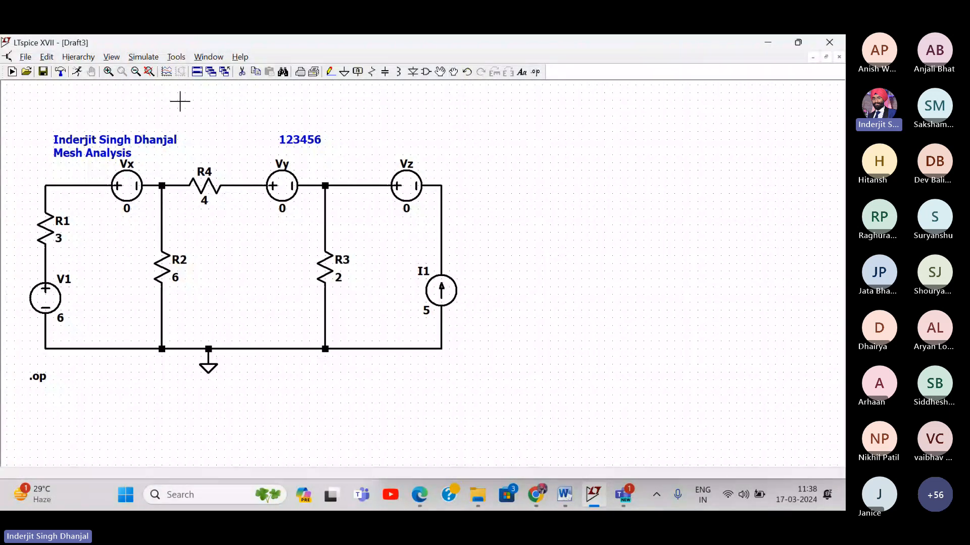
- Rerun the operating point simulation and place the results window in the free space beside the circuit
click(151, 57)
click(152, 69)
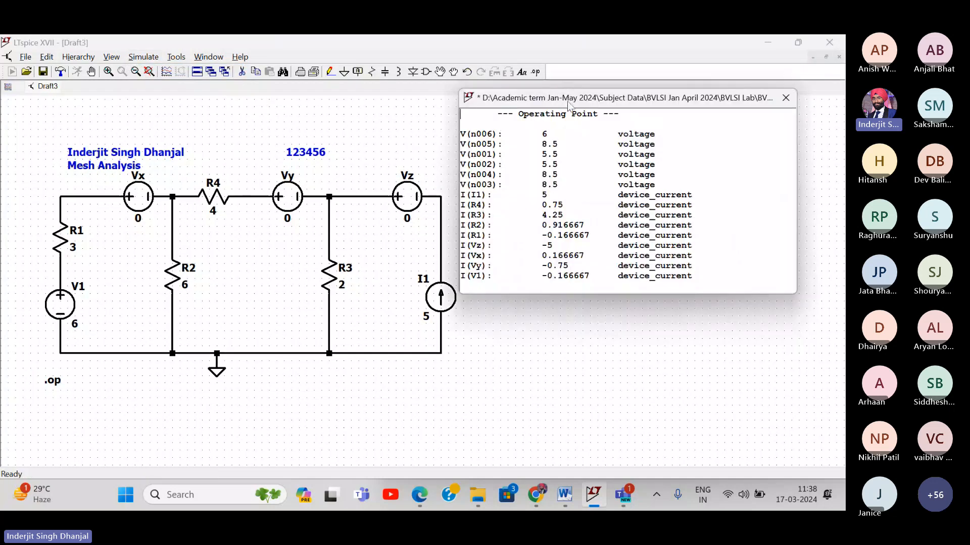
drag(569, 105, 587, 131)
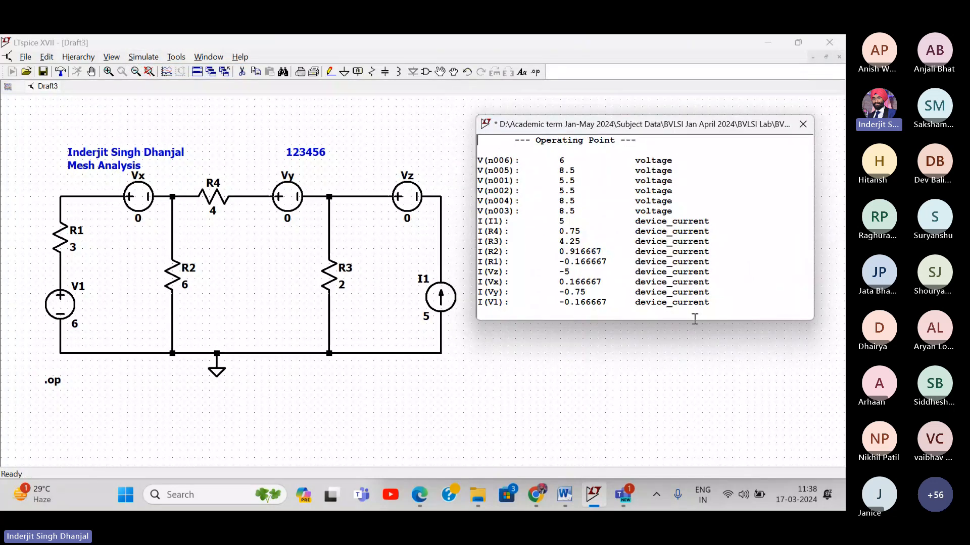
- Enlarge the operating point results window and its text so every row fits, and capture a full-screen screenshot
drag(741, 321, 761, 414)
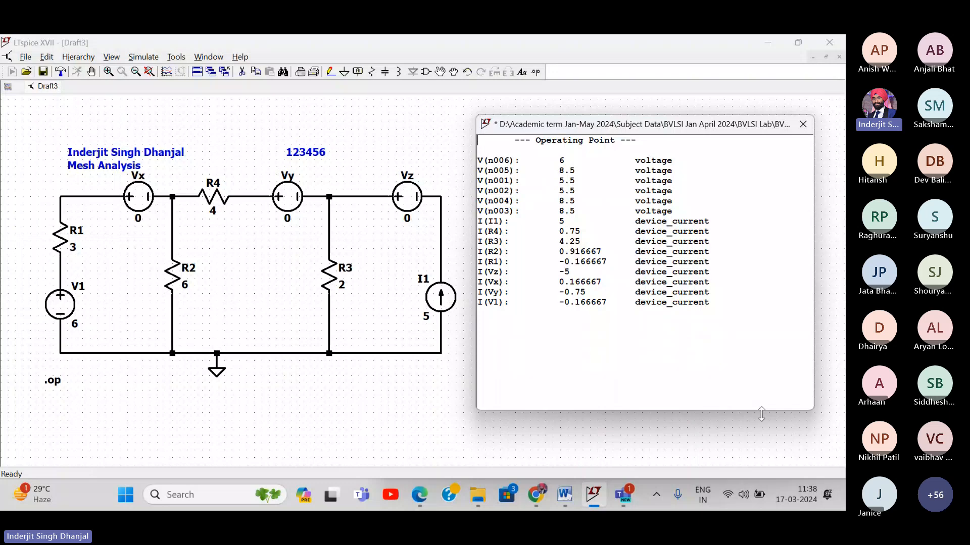
scroll(567, 171, up, 1)
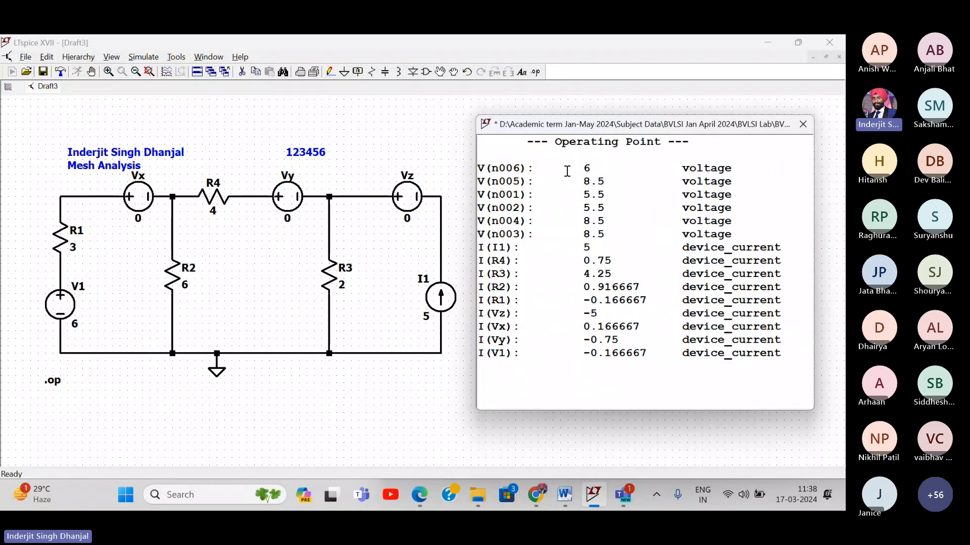
scroll(567, 171, up, 1)
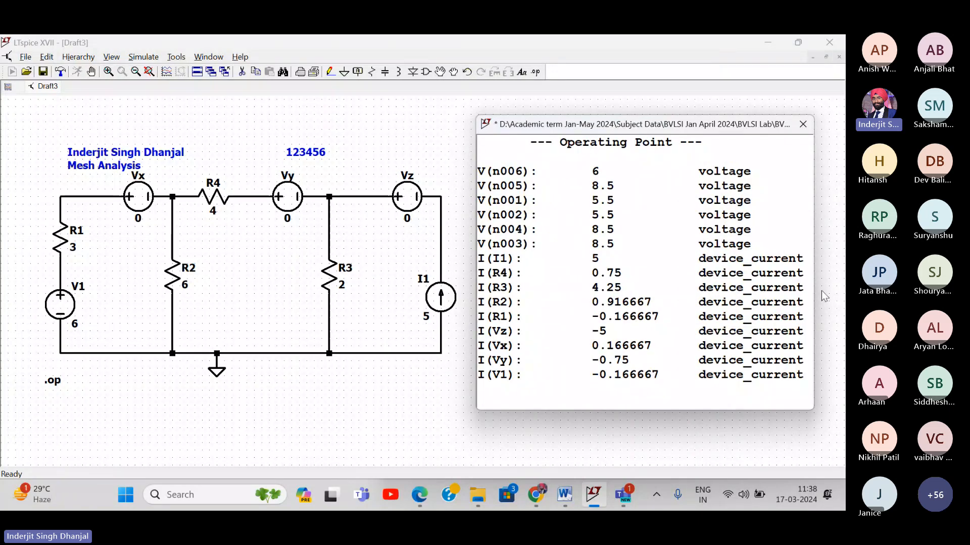
drag(813, 295, 833, 294)
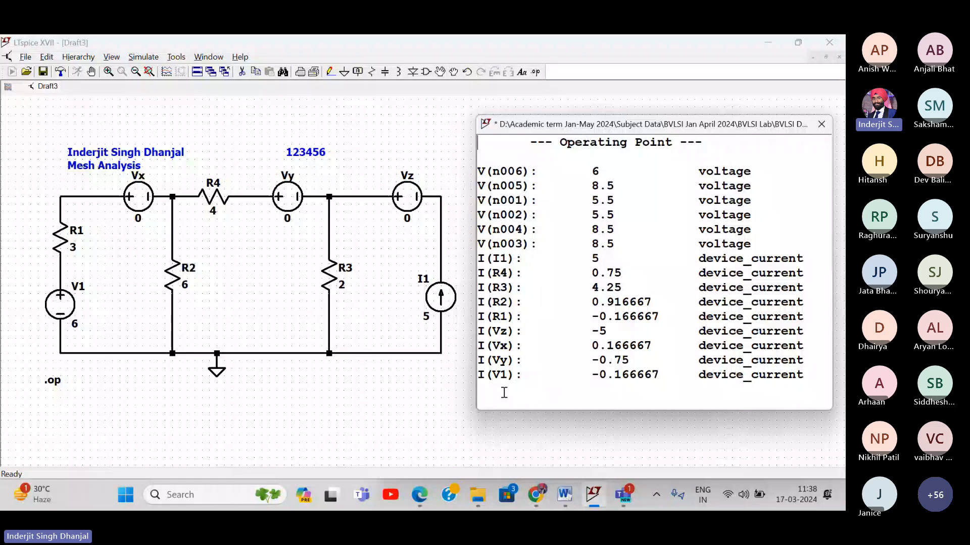
key(super+shift+s)
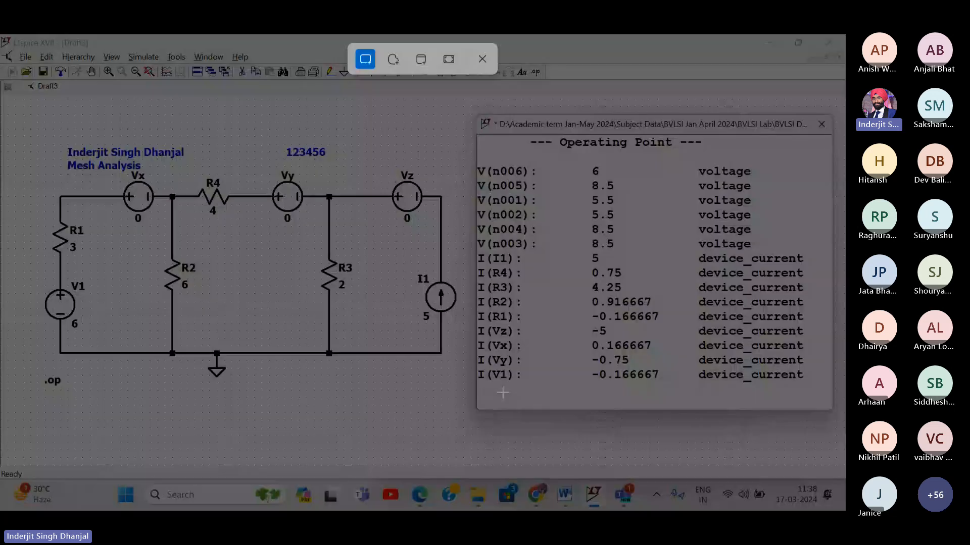
click(449, 60)
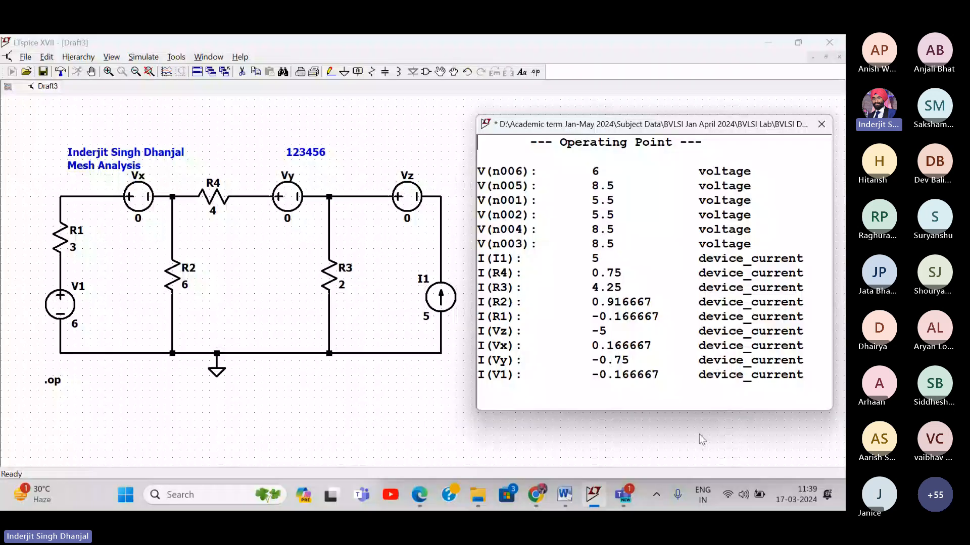
- Switch to the Word document EEEE IA1 LTspice Training and paste the screenshot on new lines above the Figure 1 caption
key(alt+Tab)
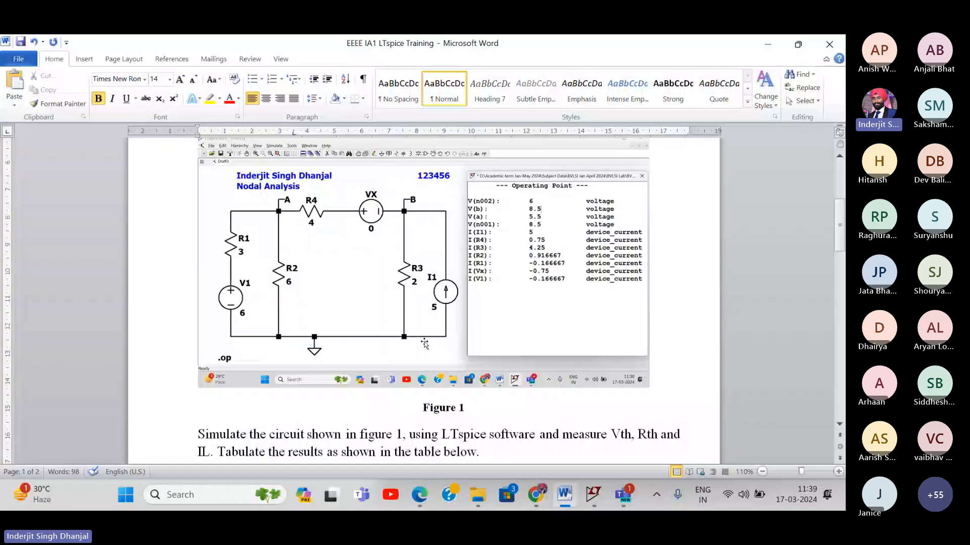
scroll(380, 298, down, 3)
click(380, 240)
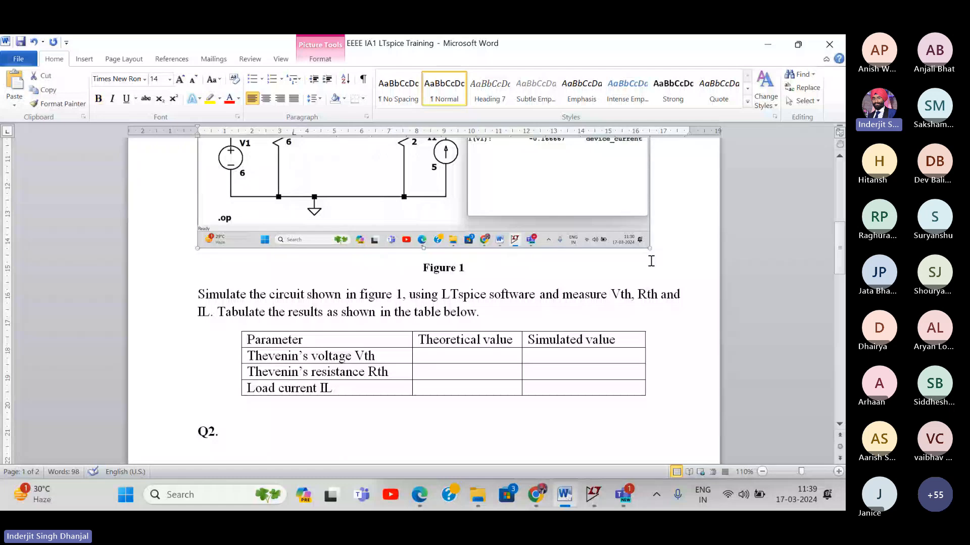
click(426, 274)
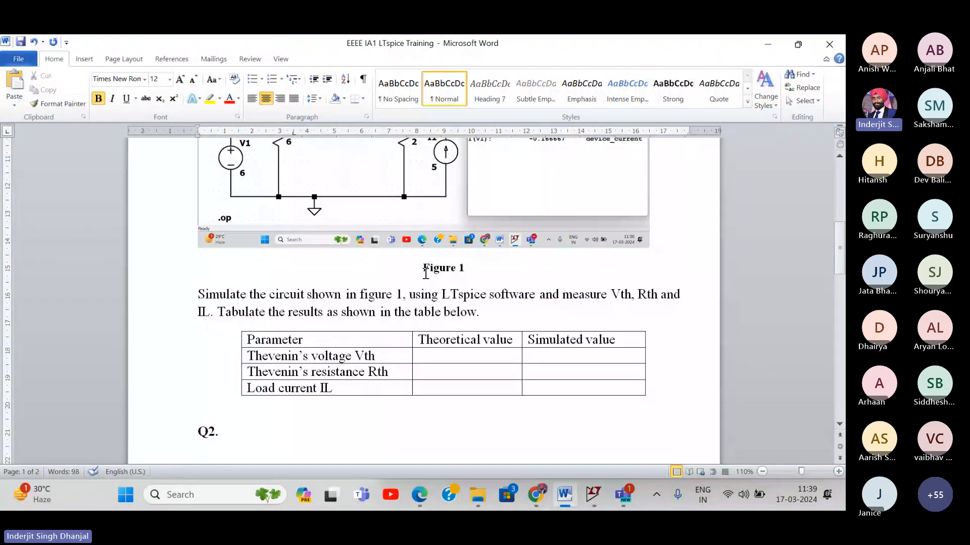
key(Return)
key(Return)
click(332, 277)
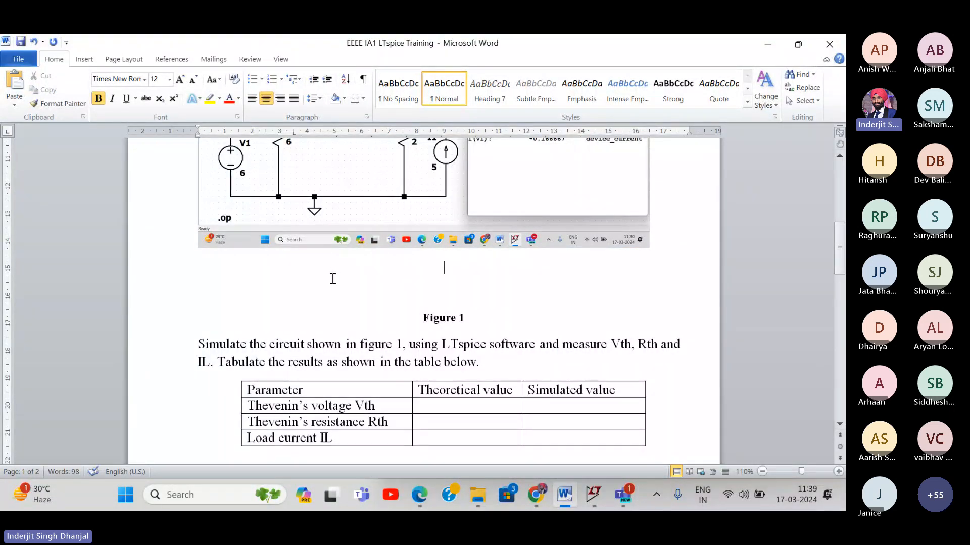
key(ctrl+v)
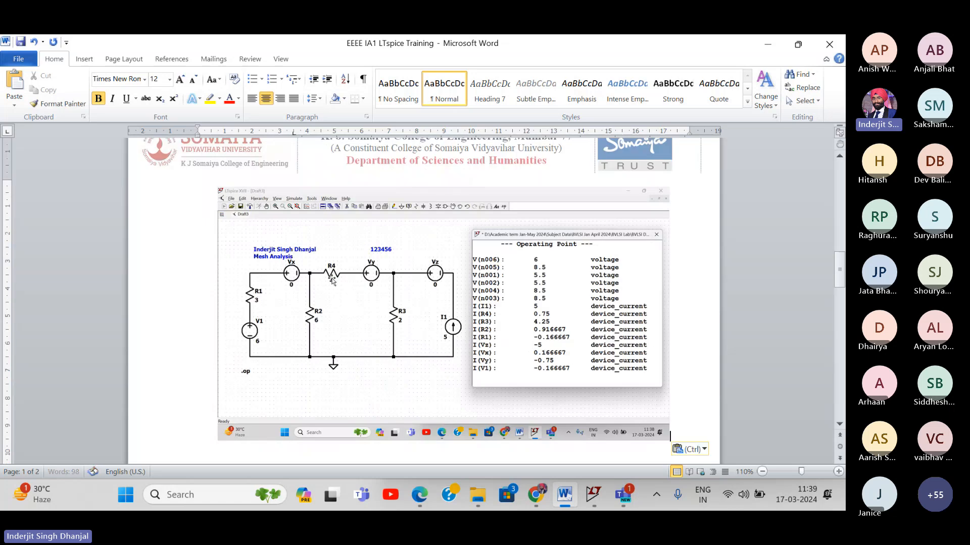
- Review the nodal analysis and mesh analysis screenshots in the document, checking that circuit and operating point results are legible
scroll(454, 301, down, 3)
scroll(454, 301, up, 15)
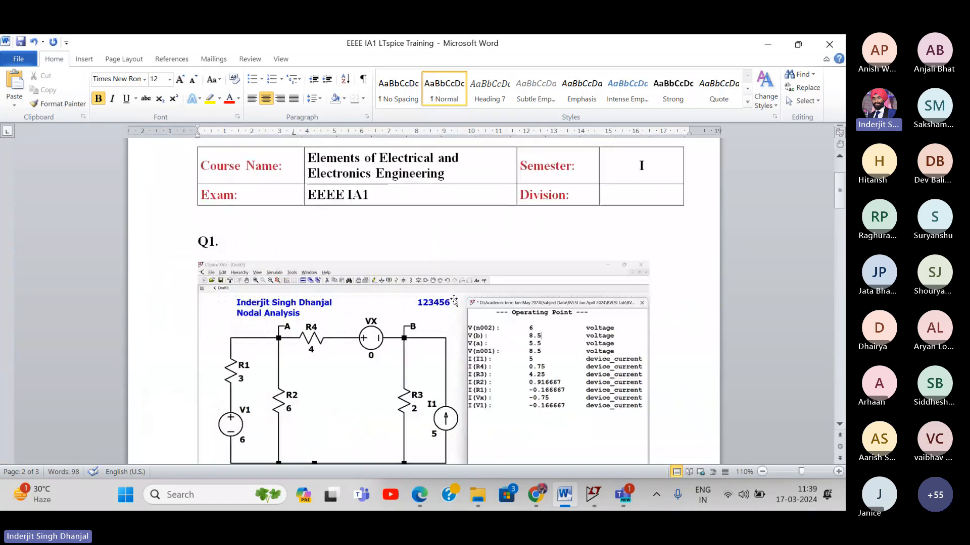
scroll(424, 343, down, 8)
scroll(424, 344, down, 16)
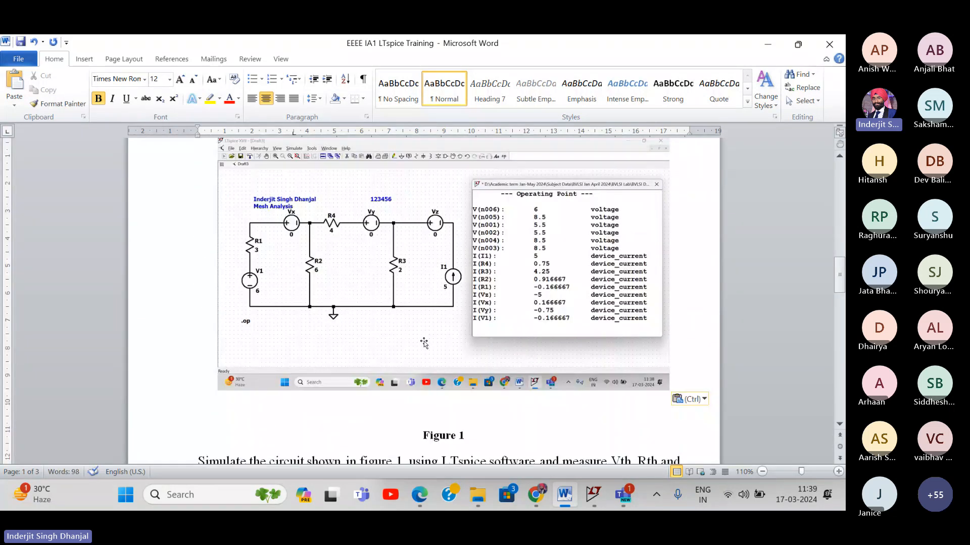
scroll(454, 238, up, 2)
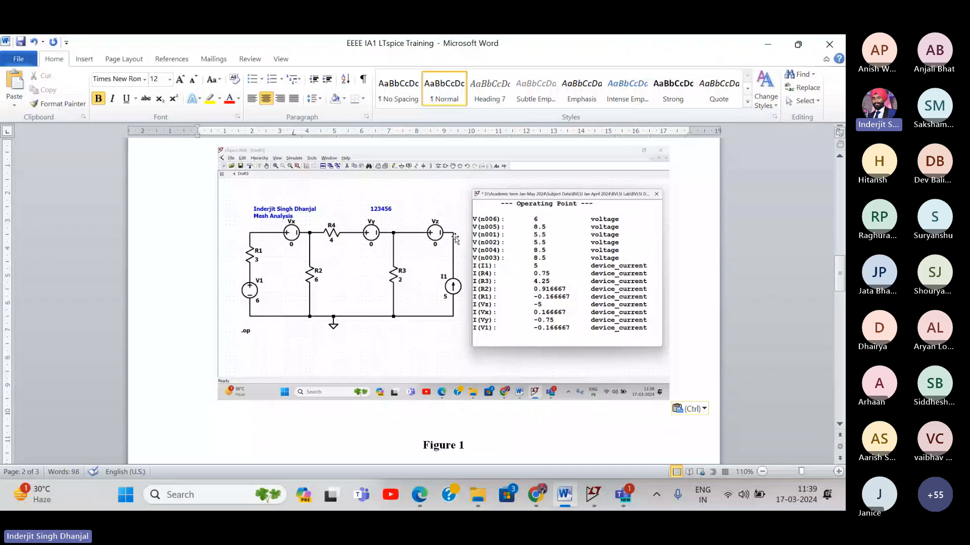
scroll(455, 239, down, 1)
scroll(373, 265, up, 1)
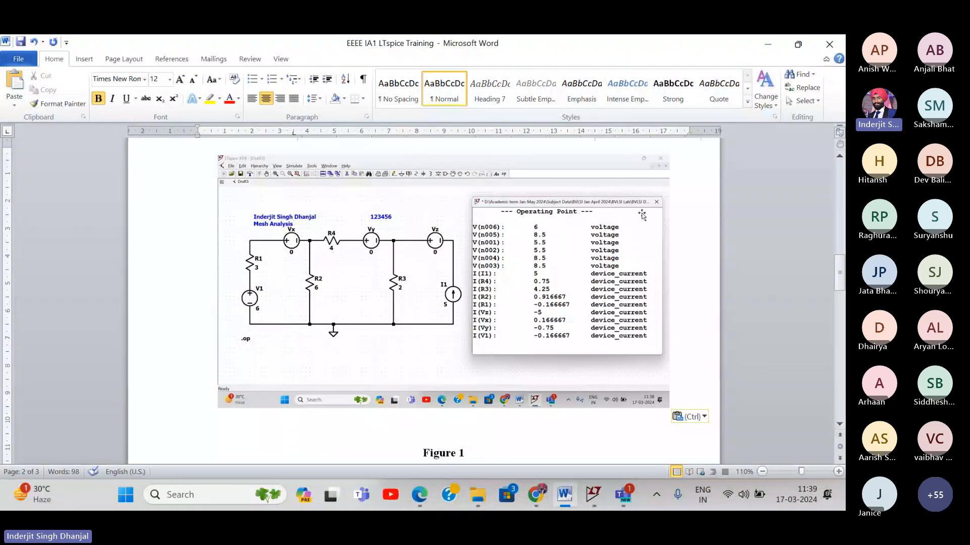
scroll(532, 269, up, 10)
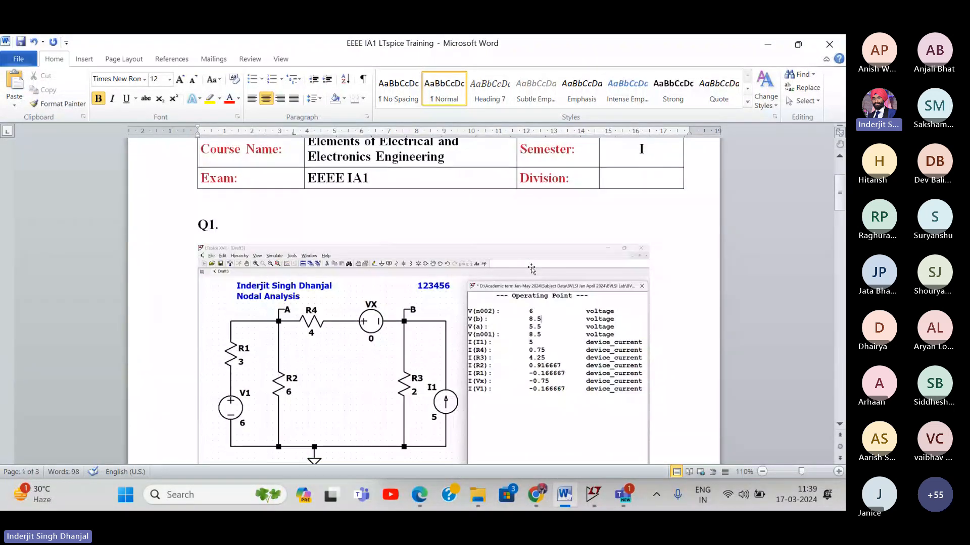
scroll(532, 269, down, 10)
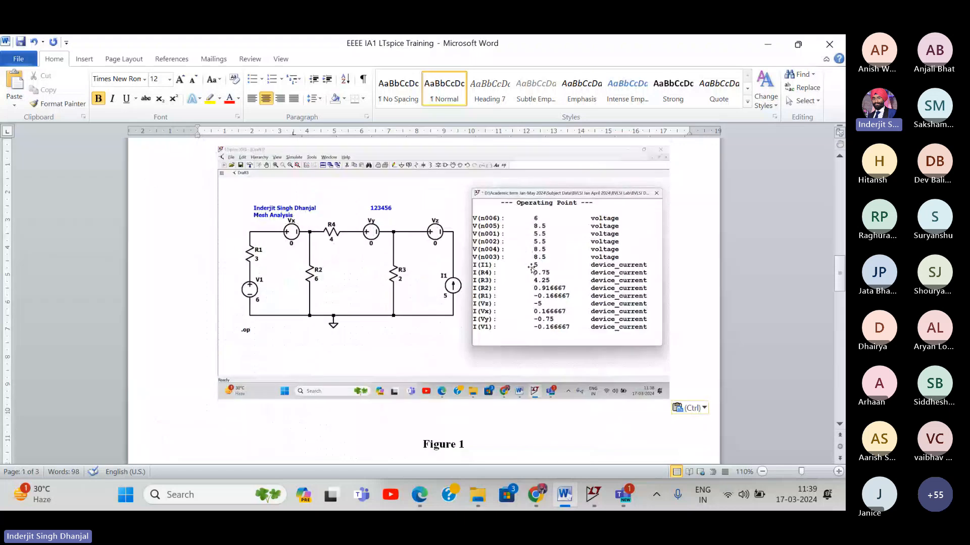
scroll(532, 268, down, 3)
scroll(532, 269, down, 3)
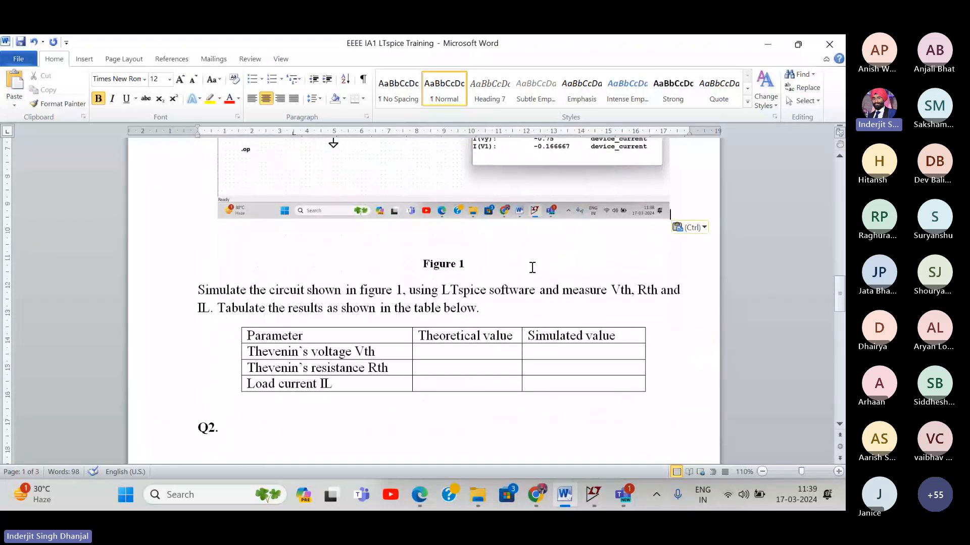
scroll(531, 269, up, 10)
scroll(532, 270, down, 2)
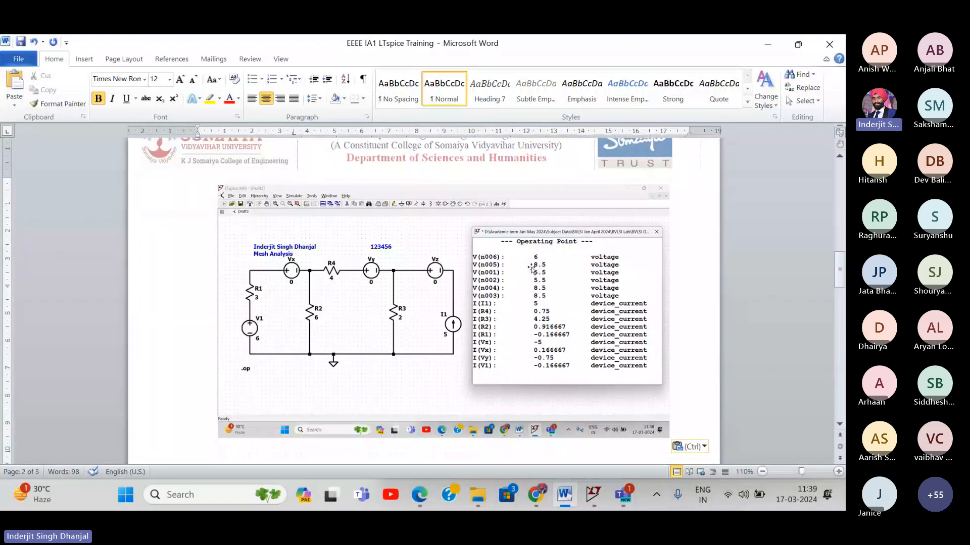
- Put the Word document away and return to the LTspice mesh analysis schematic with its operating point results closed
click(799, 47)
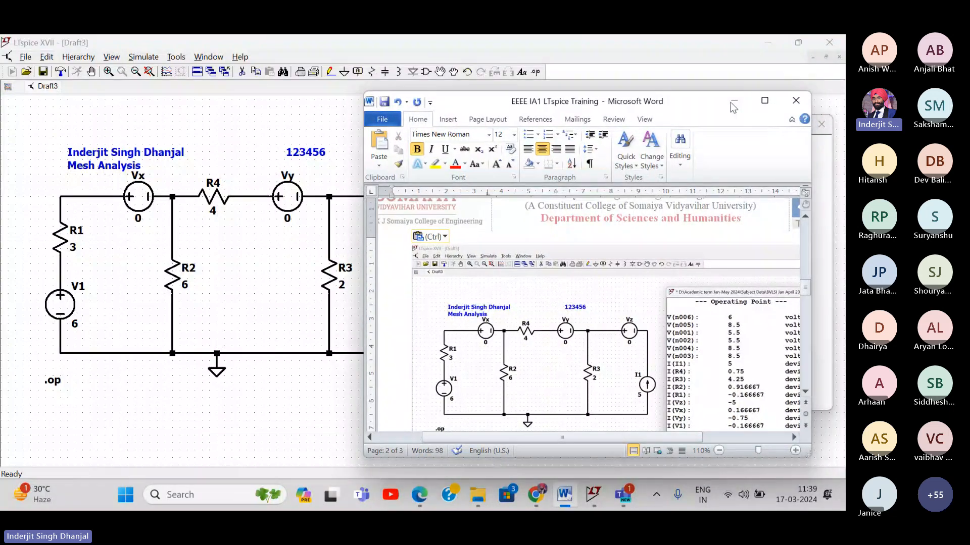
click(764, 101)
key(alt+Tab)
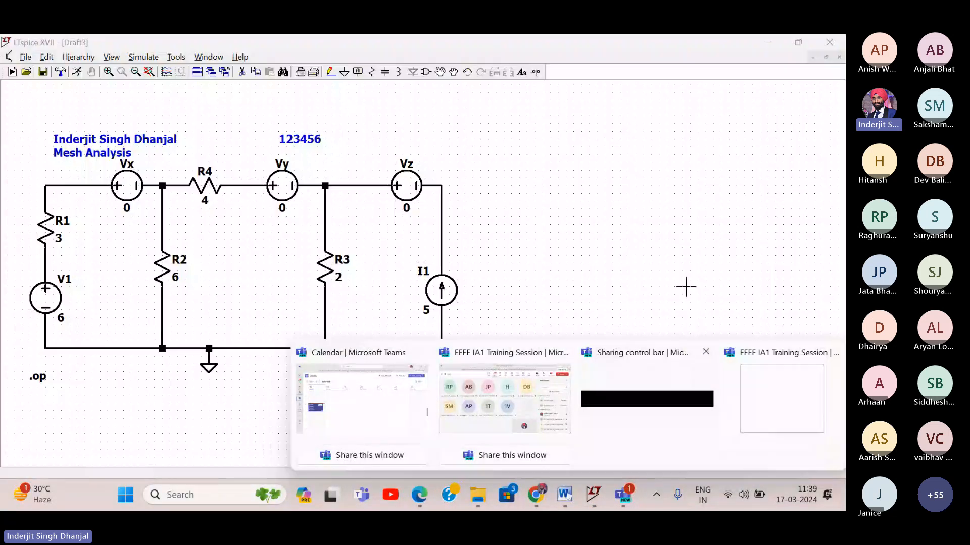
- Switch to the Teams meeting, admit the participant waiting in the lobby, and minimize the meeting window
click(505, 404)
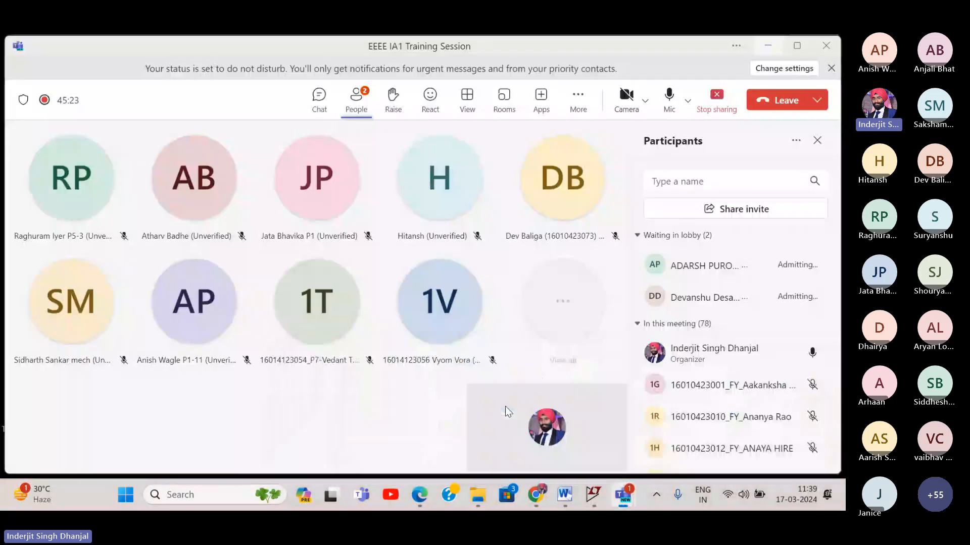
click(489, 189)
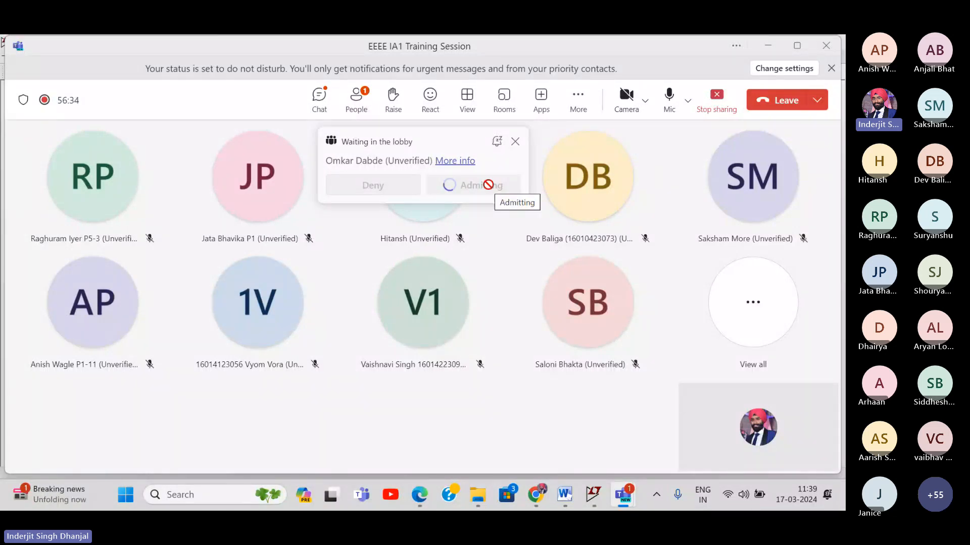
click(768, 45)
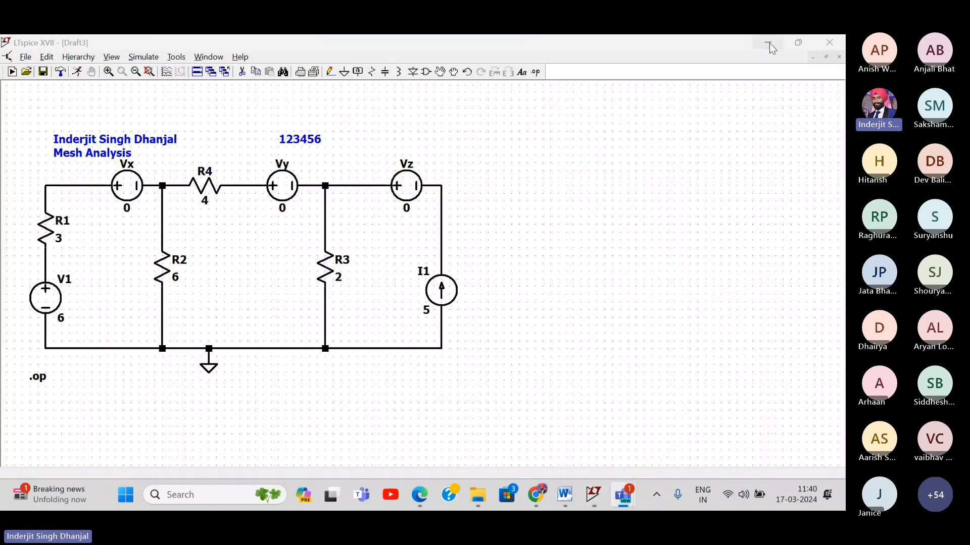
- Restore the LTspice window to its smaller size and place it beside the handwritten solution PDF
click(736, 35)
double_click(736, 34)
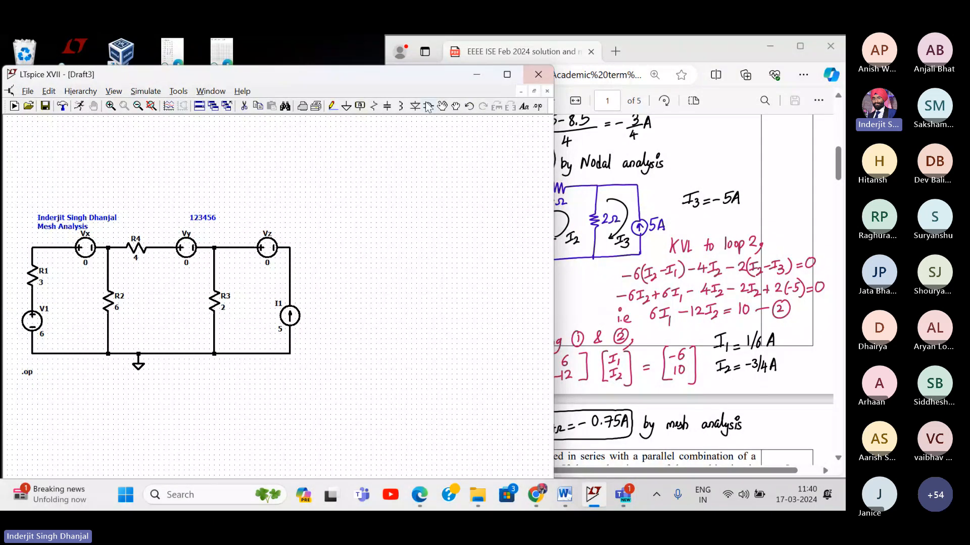
drag(421, 78, 417, 58)
- Find the superposition theorem question on page 2 of the solution PDF and examine its circuit with the 4kΩ resistor
click(668, 174)
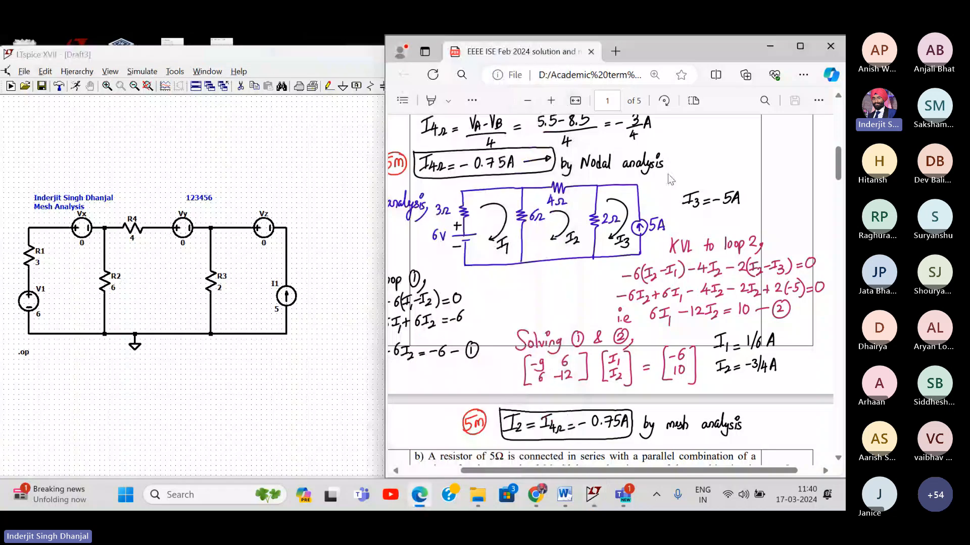
scroll(668, 174, down, 5)
scroll(668, 174, down, 5)
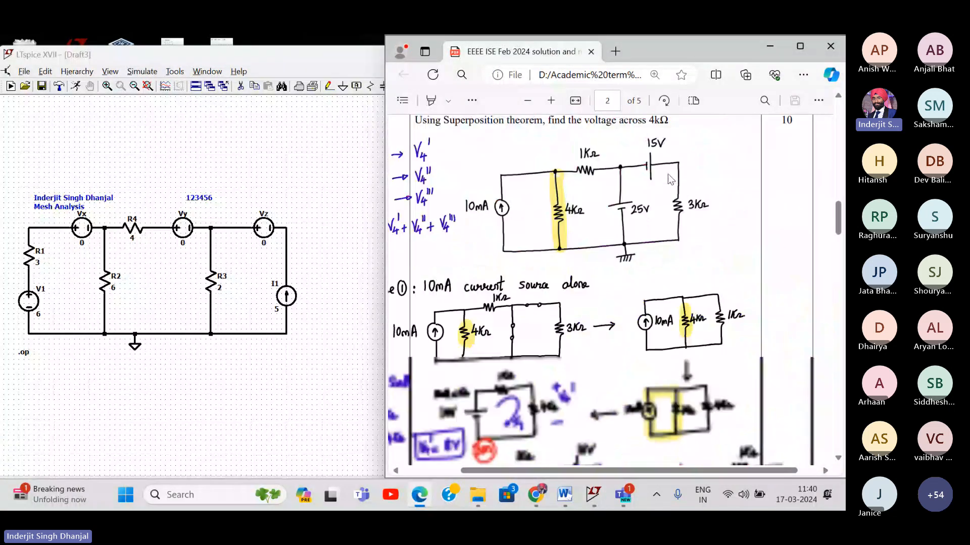
scroll(668, 173, up, 1)
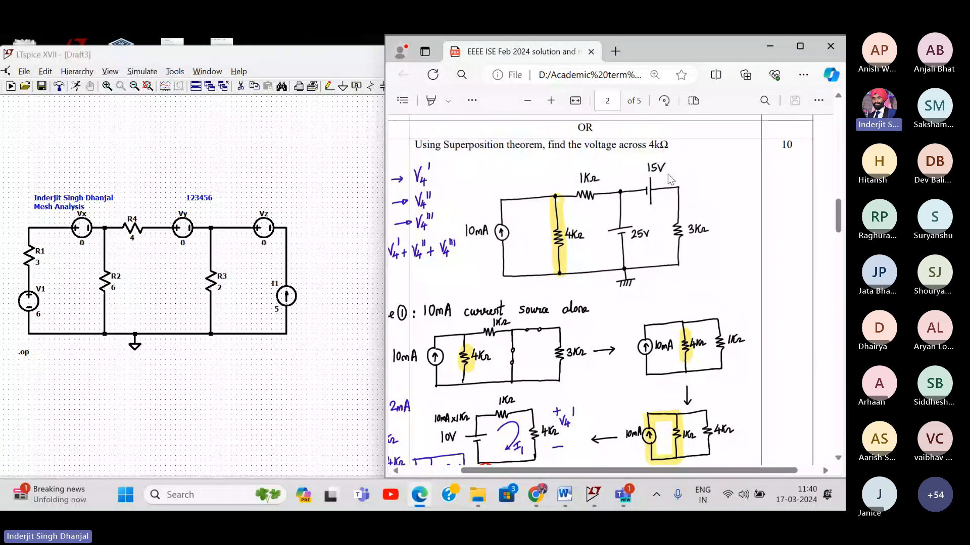
scroll(496, 170, left, 2)
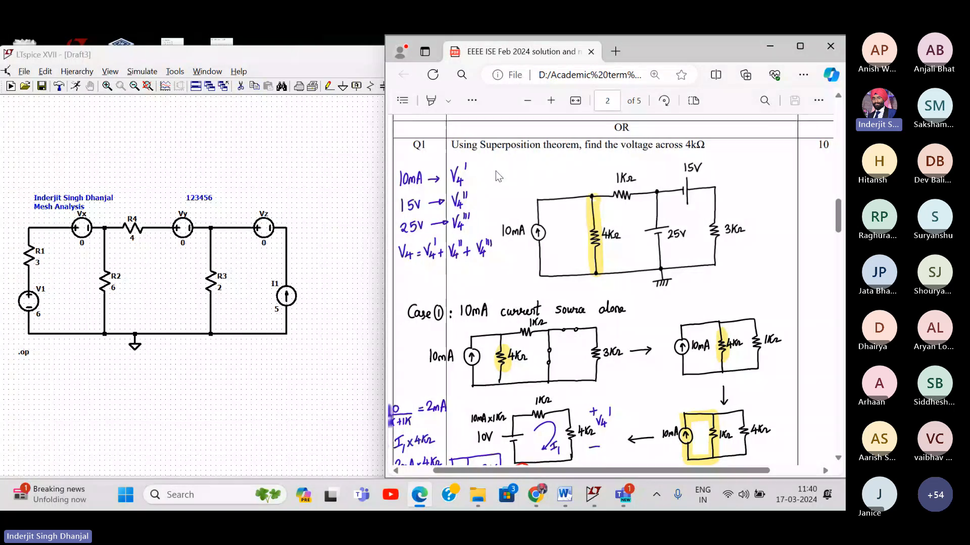
scroll(495, 171, left, 1)
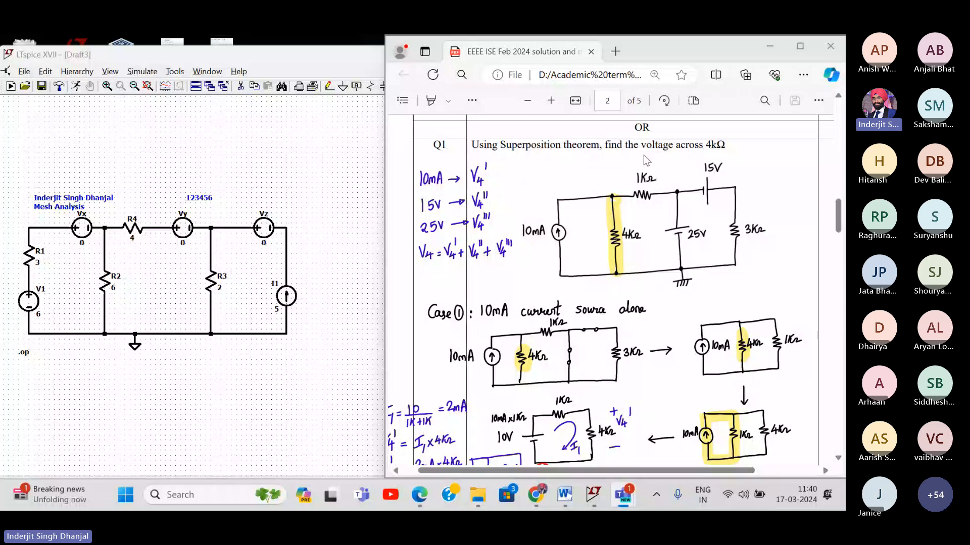
- Create a new blank schematic in LTspice and narrow the solution PDF's window to give the drawing area more room
click(297, 185)
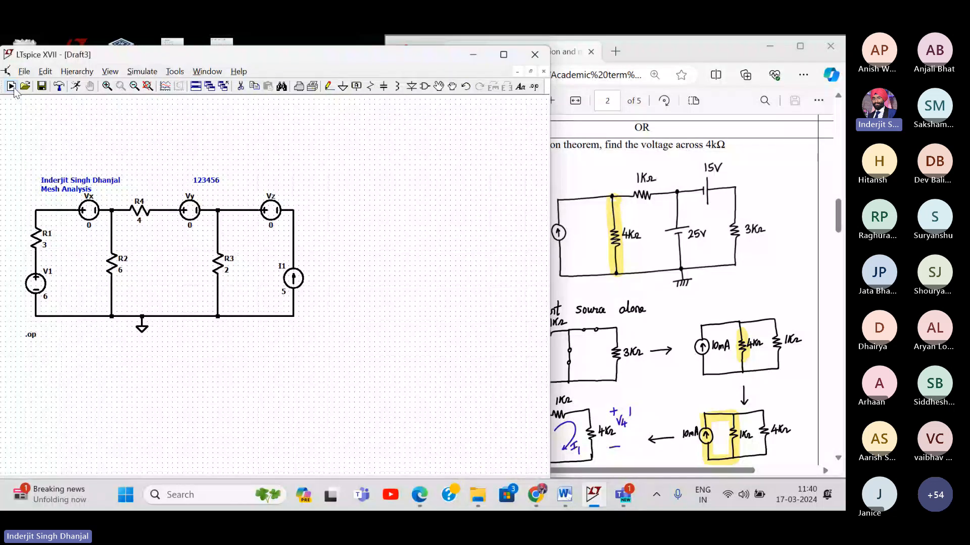
click(11, 86)
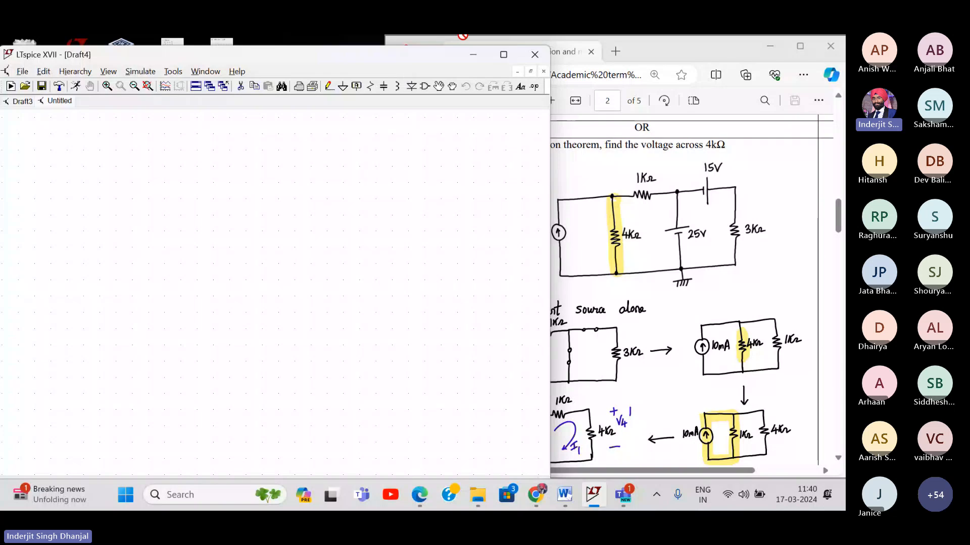
scroll(622, 187, left, 1)
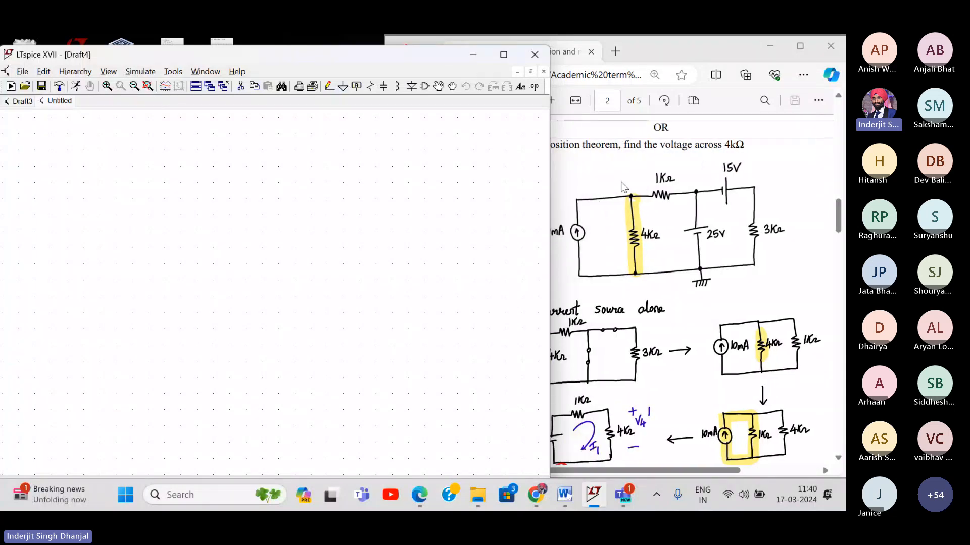
click(623, 187)
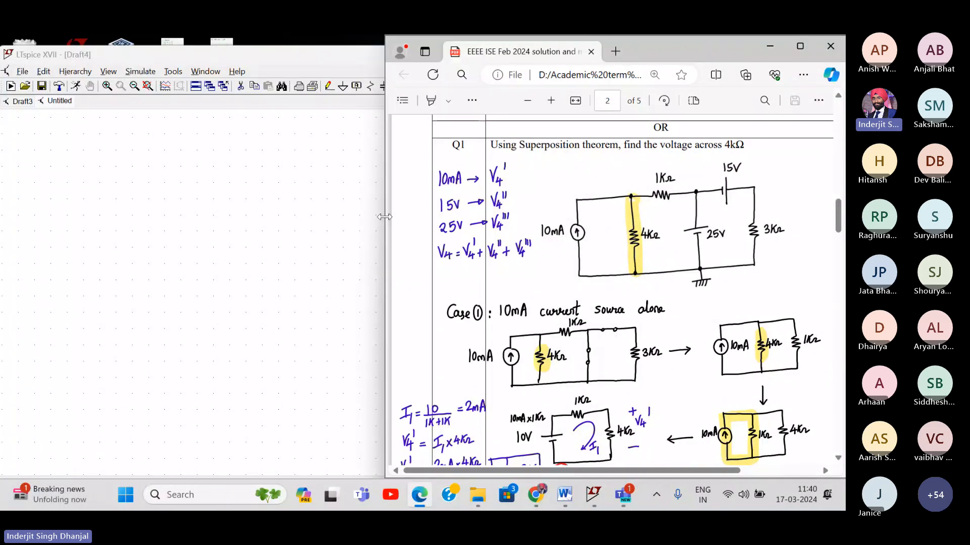
drag(382, 215, 479, 217)
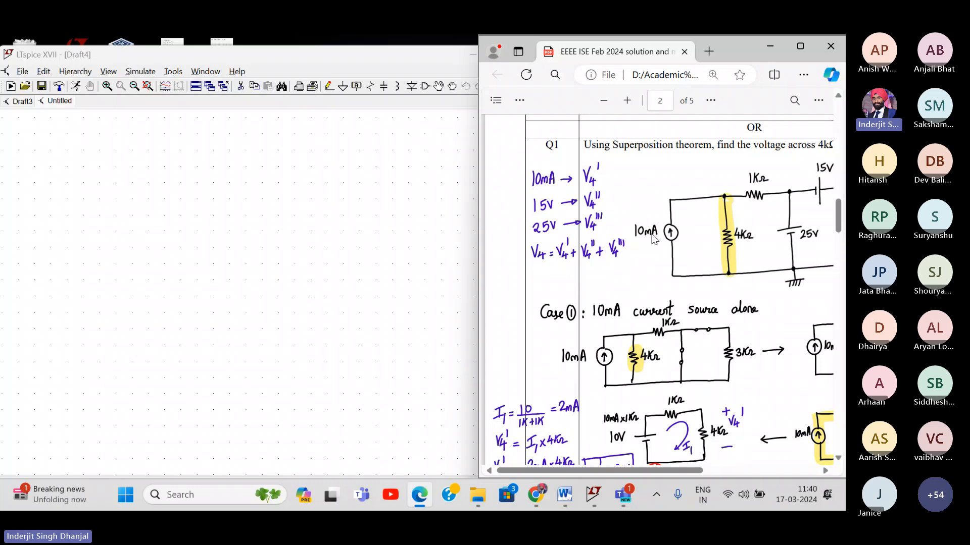
- Bring the whole superposition circuit into view in the PDF and place an upright voltage source in the LTspice schematic for the middle branch
scroll(653, 240, right, 3)
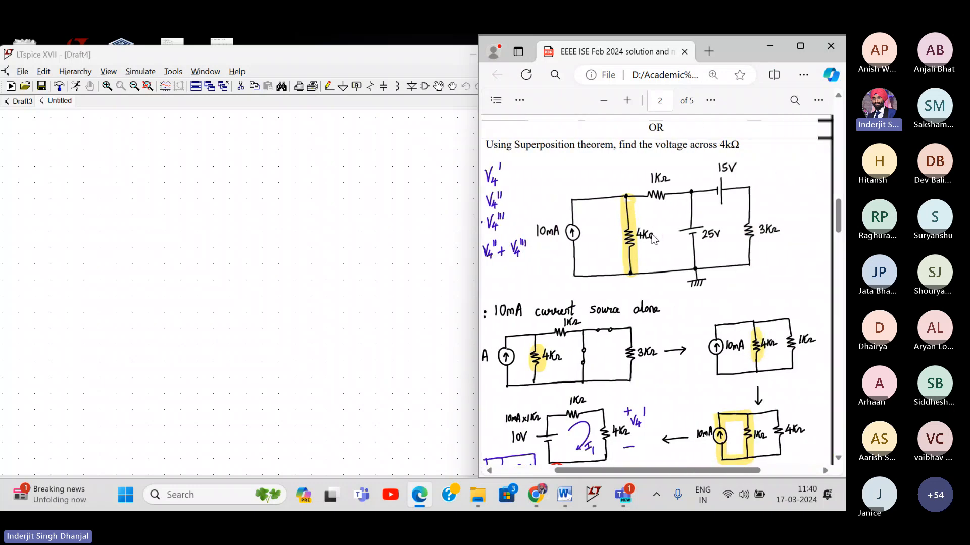
click(171, 59)
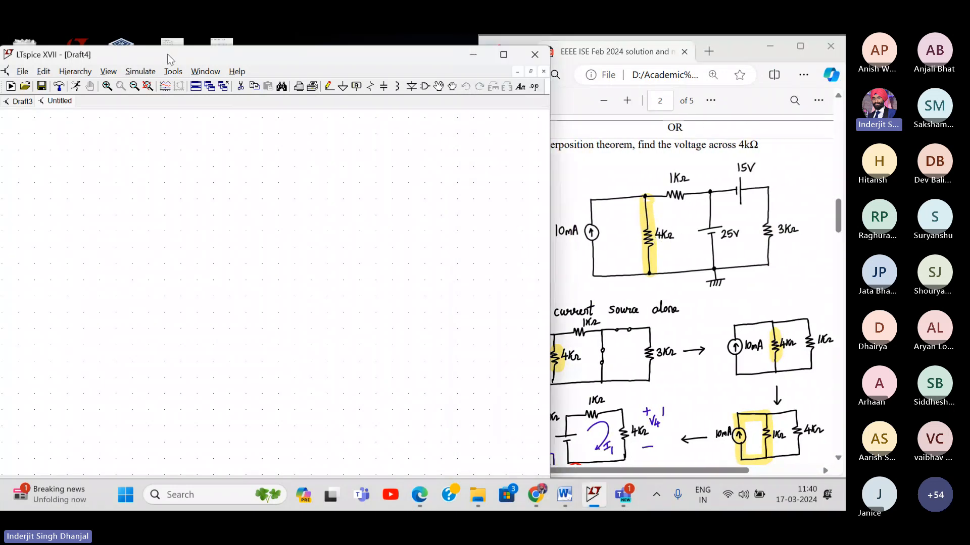
click(424, 88)
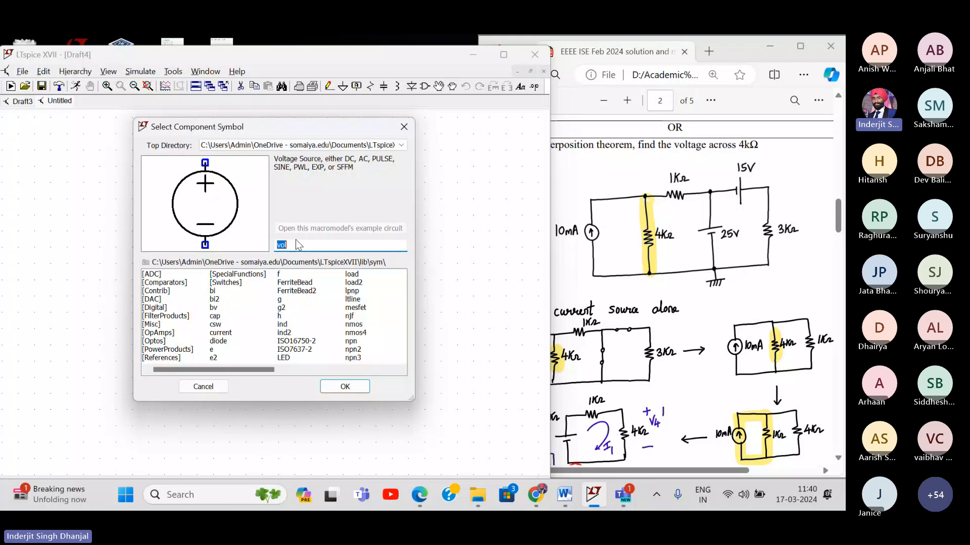
click(403, 127)
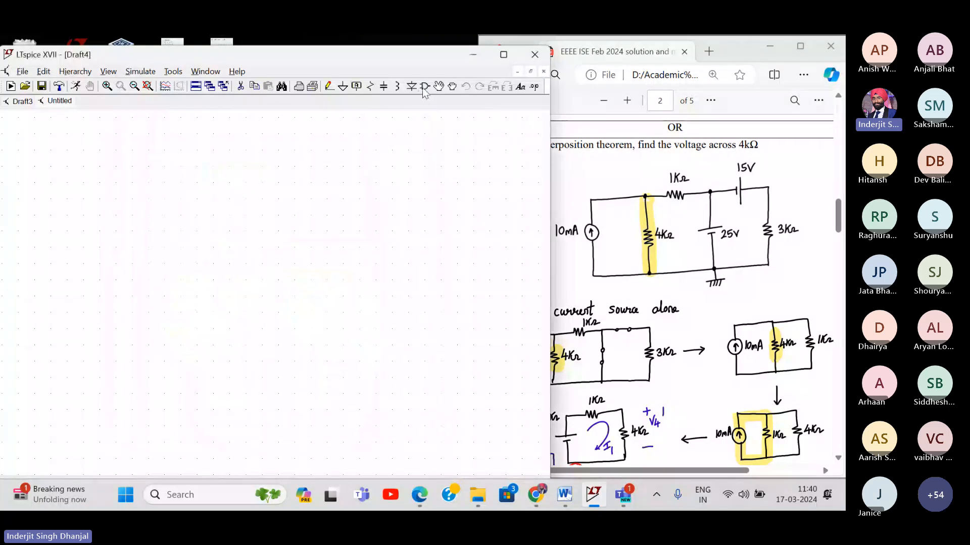
click(424, 87)
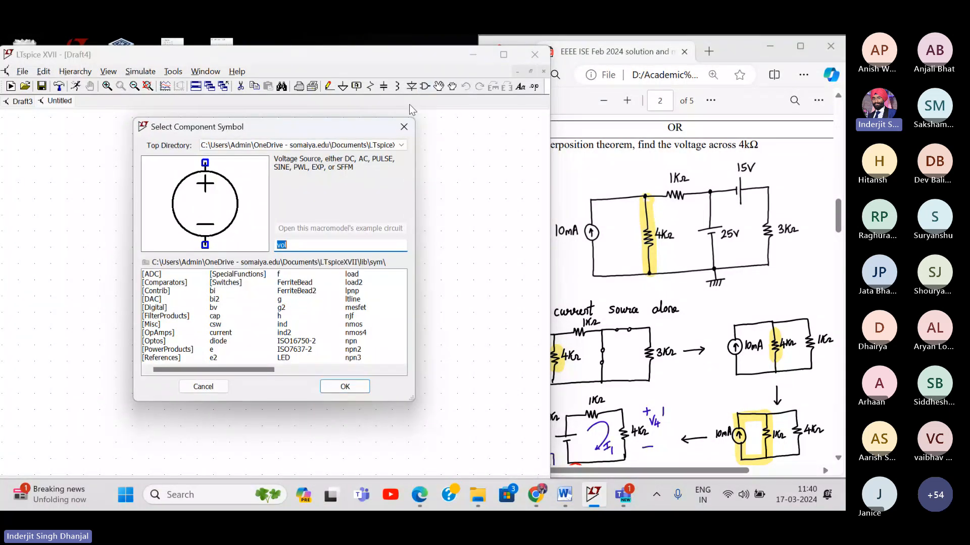
text(vol)
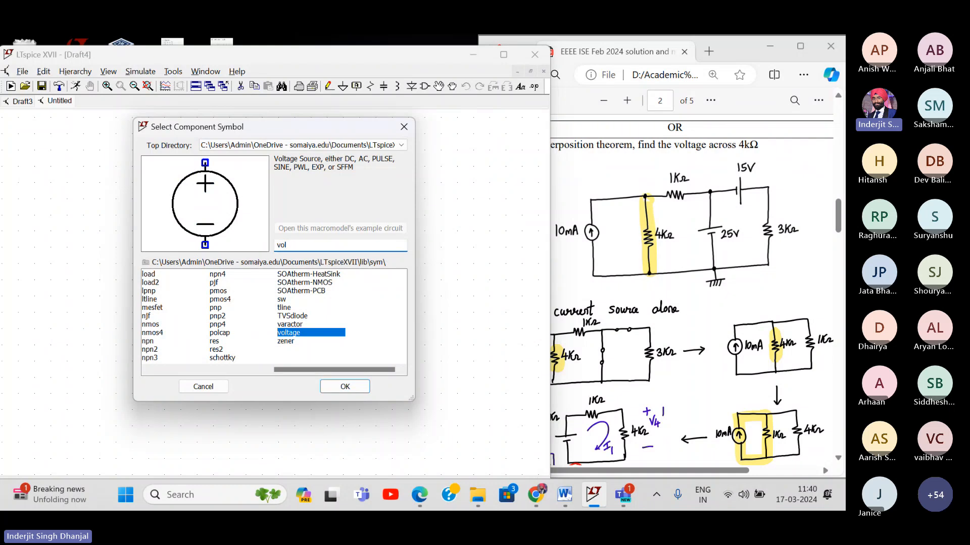
click(345, 387)
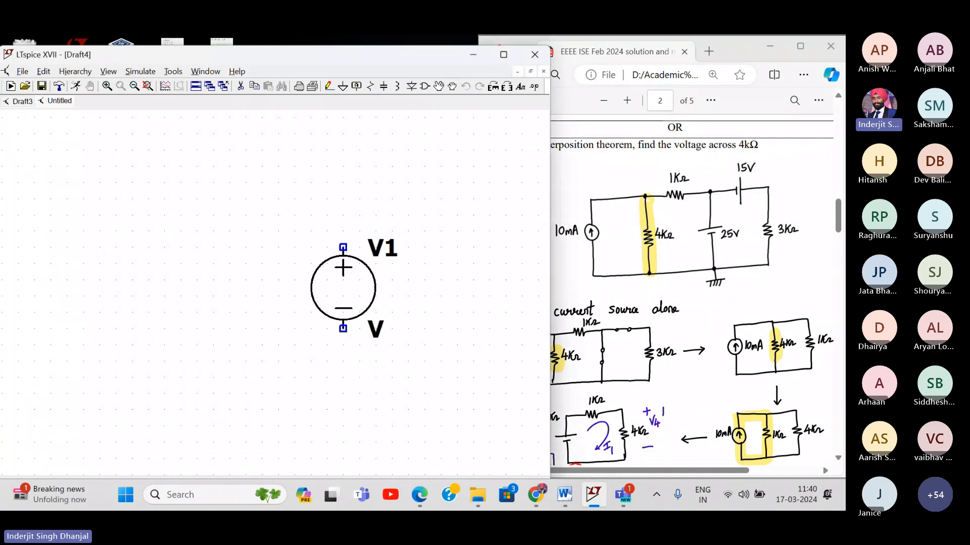
click(343, 247)
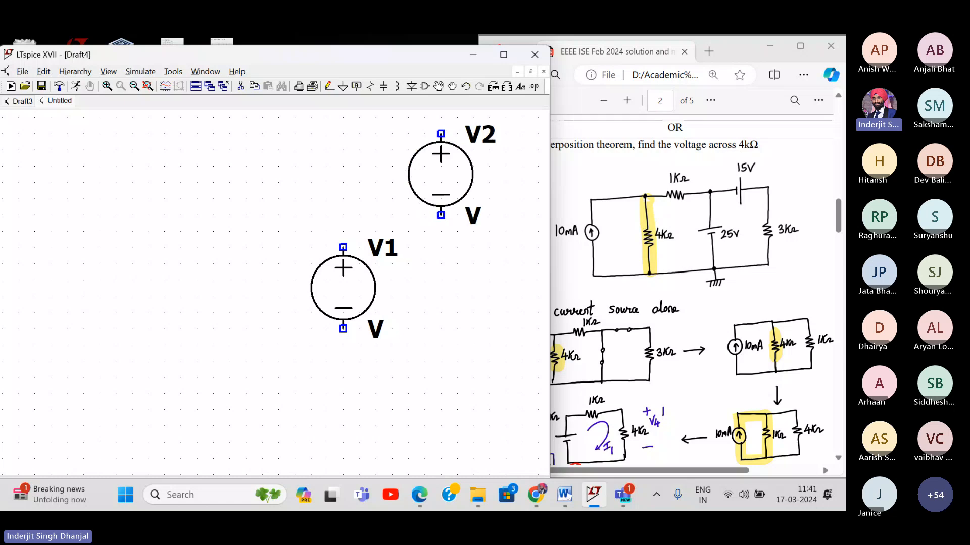
- Place a second voltage source, rotated horizontally with its positive terminal facing right, above and to the right of V1
key(ctrl+r)
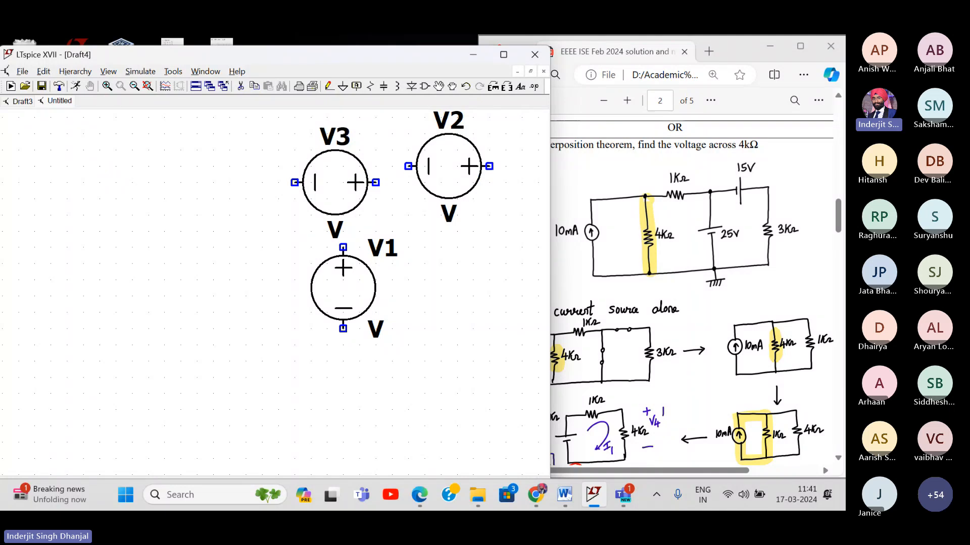
right_click(344, 183)
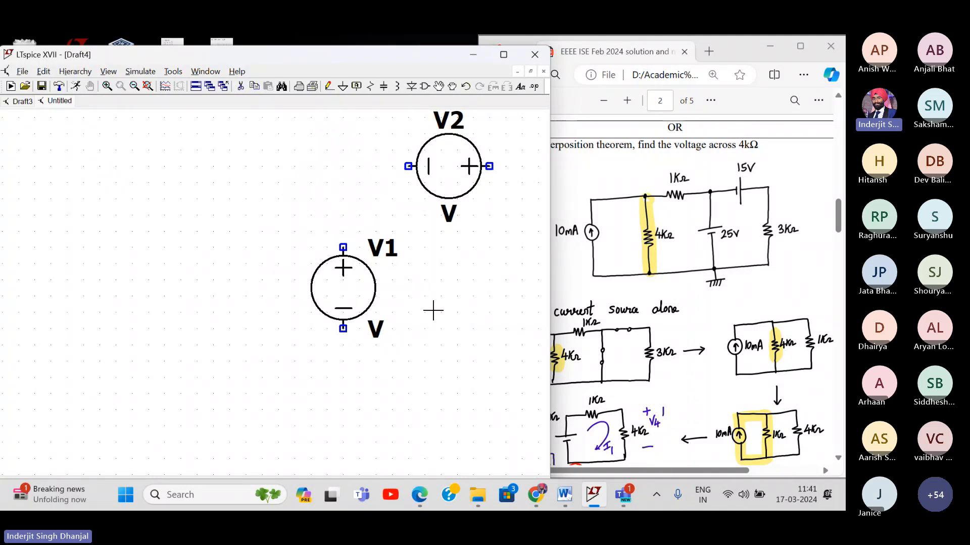
drag(433, 310, 394, 340)
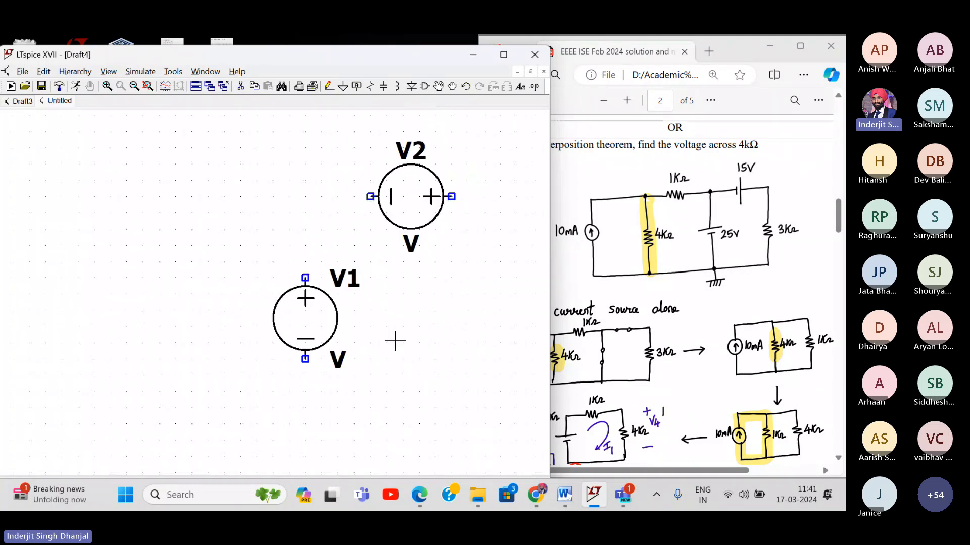
- Place a current source at the far left of the circuit, rotated so its arrow points upward
click(425, 87)
text(c)
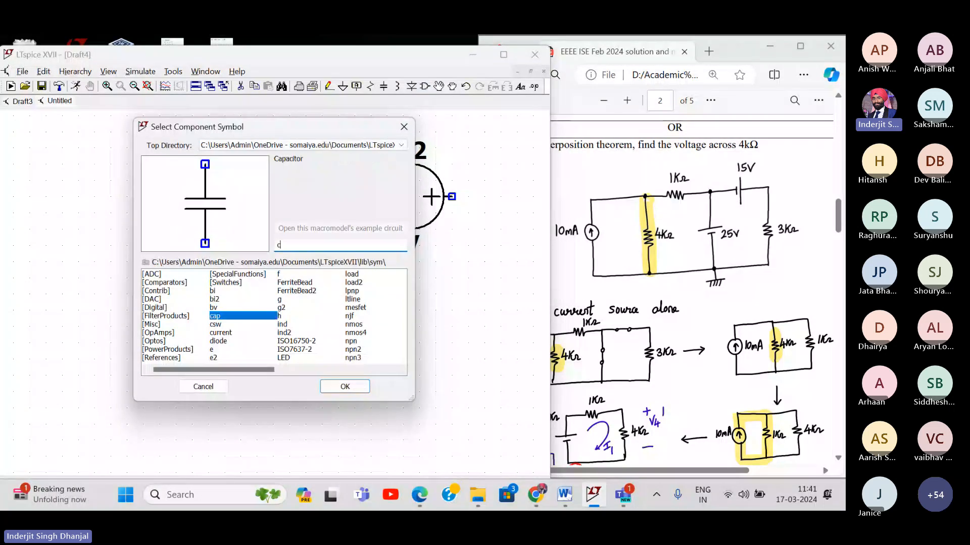
text(urrent)
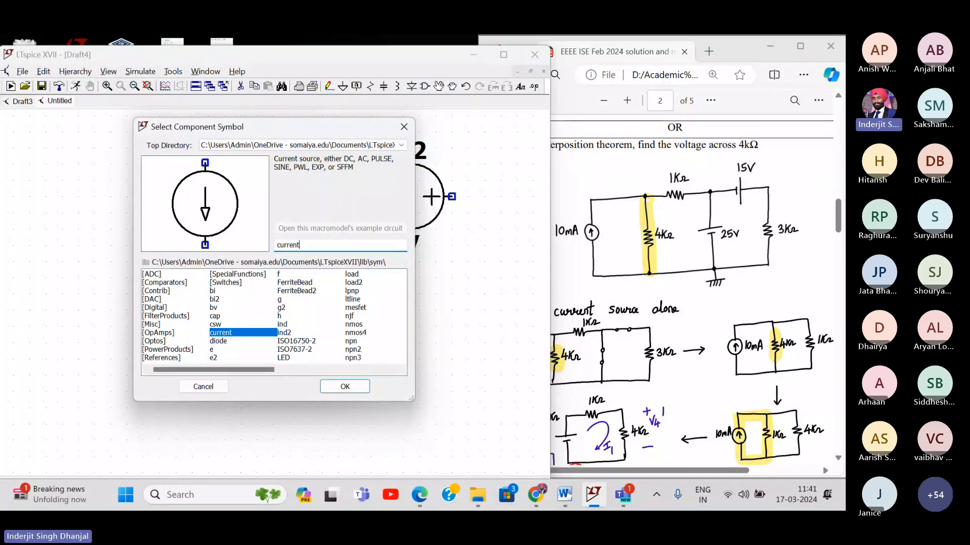
key(Return)
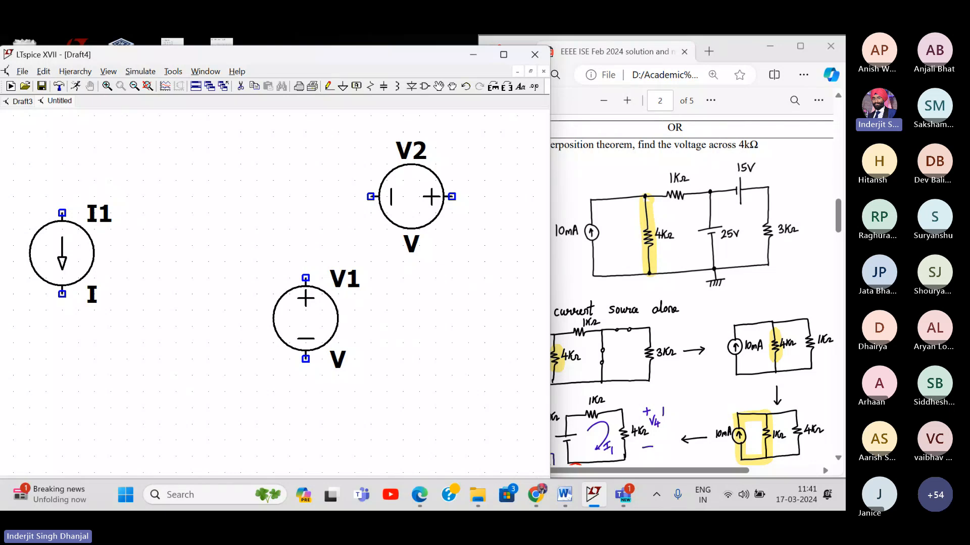
key(ctrl+r)
key(ctrl+r)
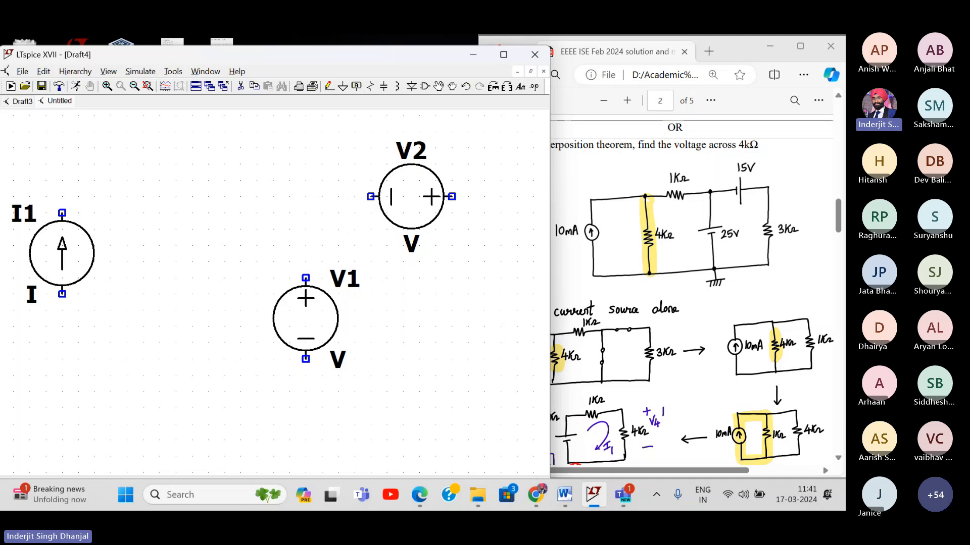
click(46, 253)
key(Escape)
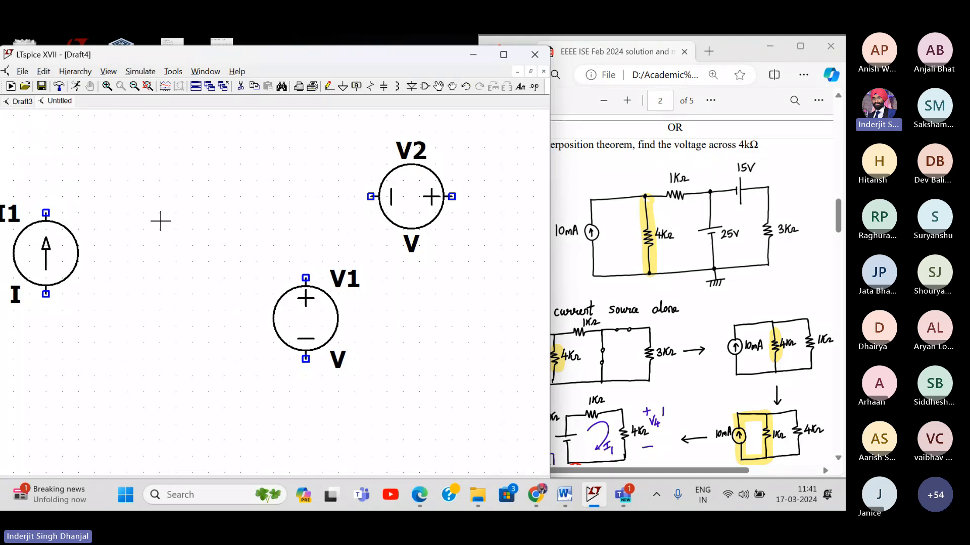
- Place three resistors: one vertical beside the current source, one horizontal in the top branch, and one vertical at the far right
drag(228, 205, 268, 188)
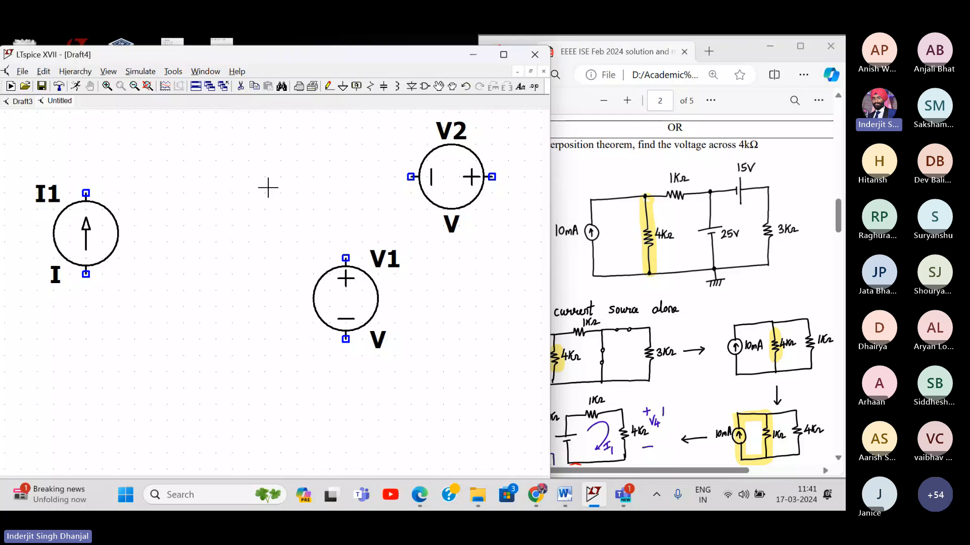
click(371, 89)
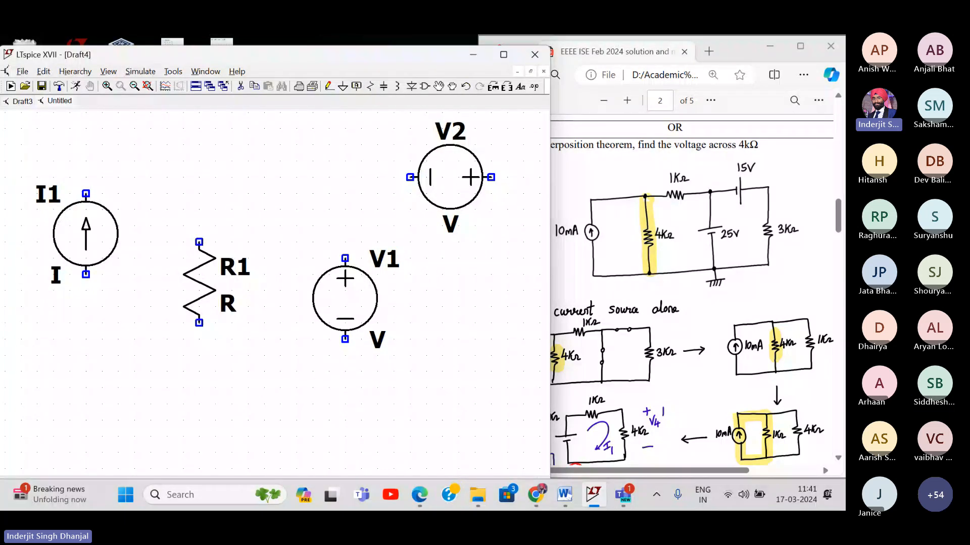
click(183, 209)
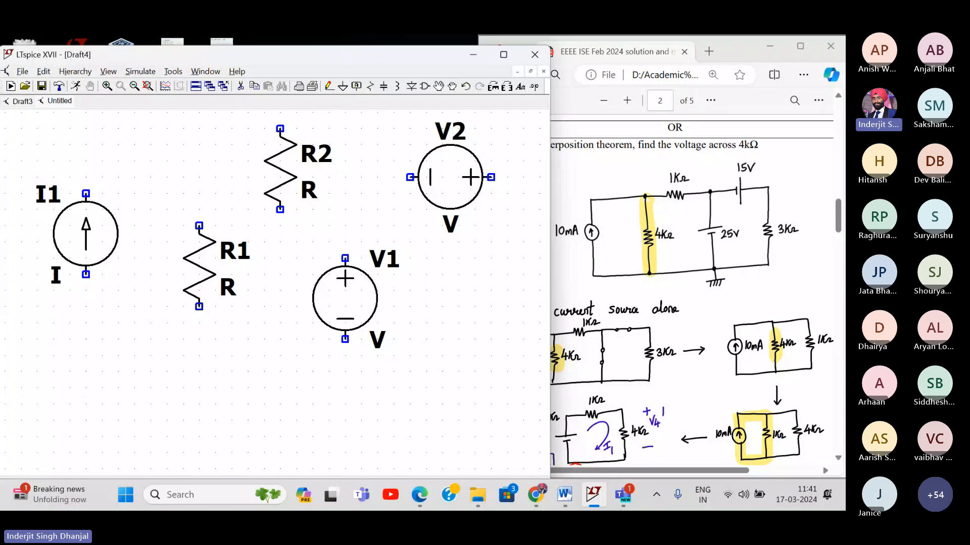
key(ctrl+r)
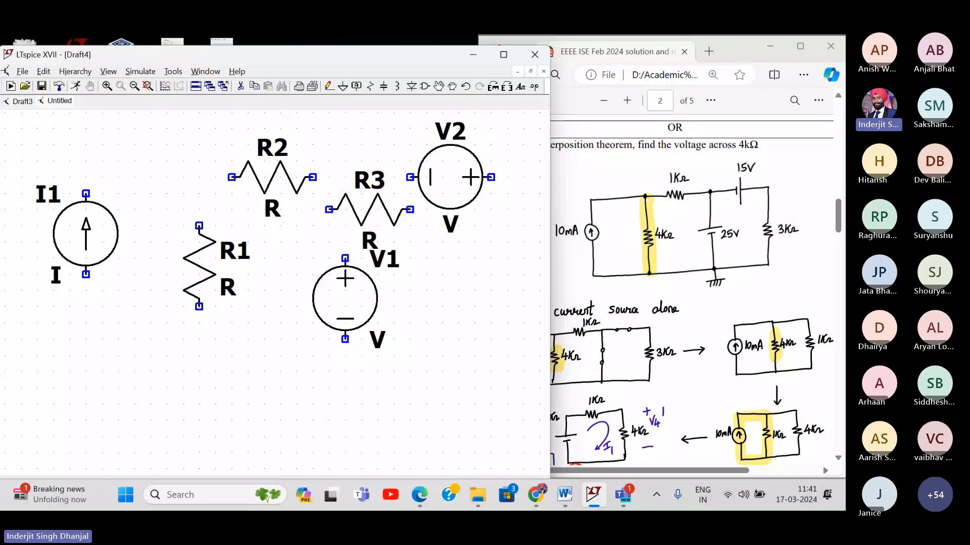
key(ctrl+r)
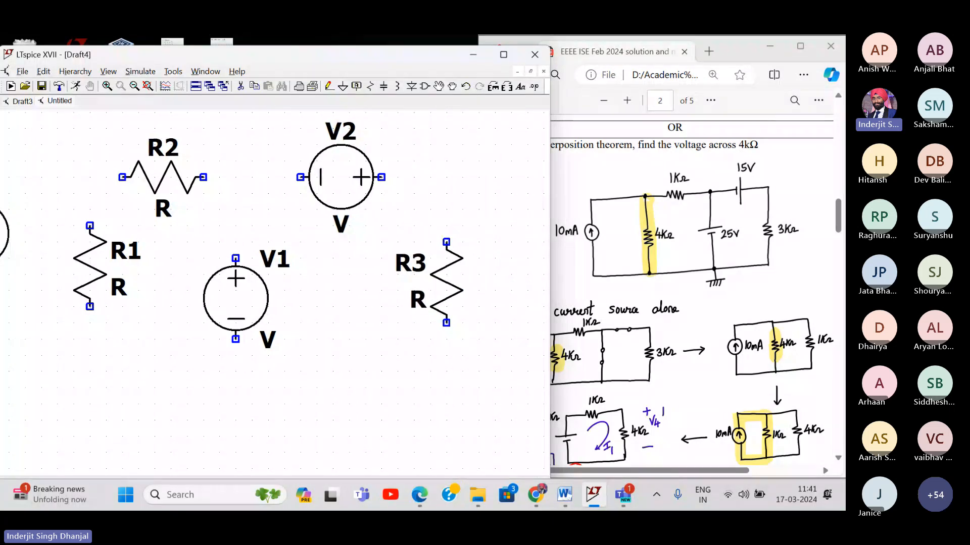
click(448, 276)
key(Escape)
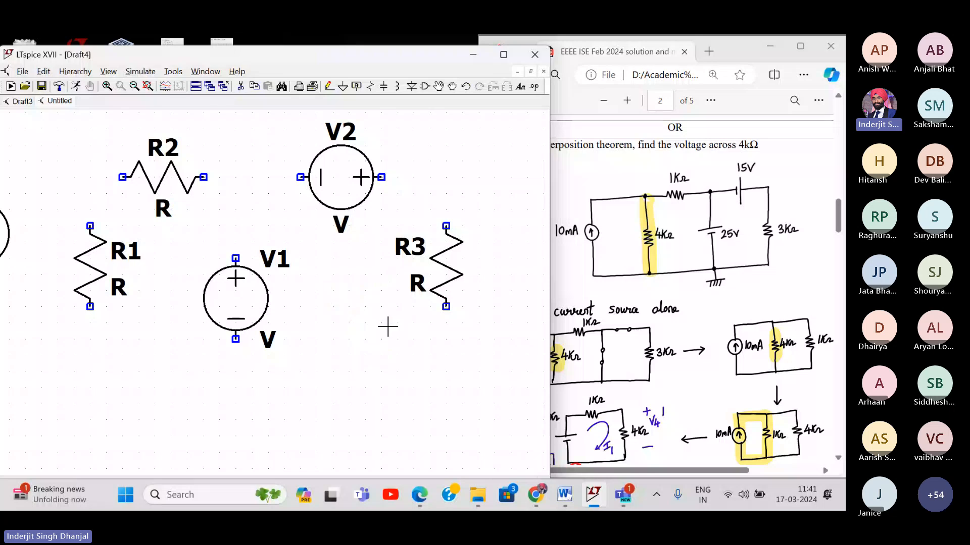
- Move the top-branch resistor R2 and voltage source V2 together slightly upward to make room for the vertical branches
click(148, 87)
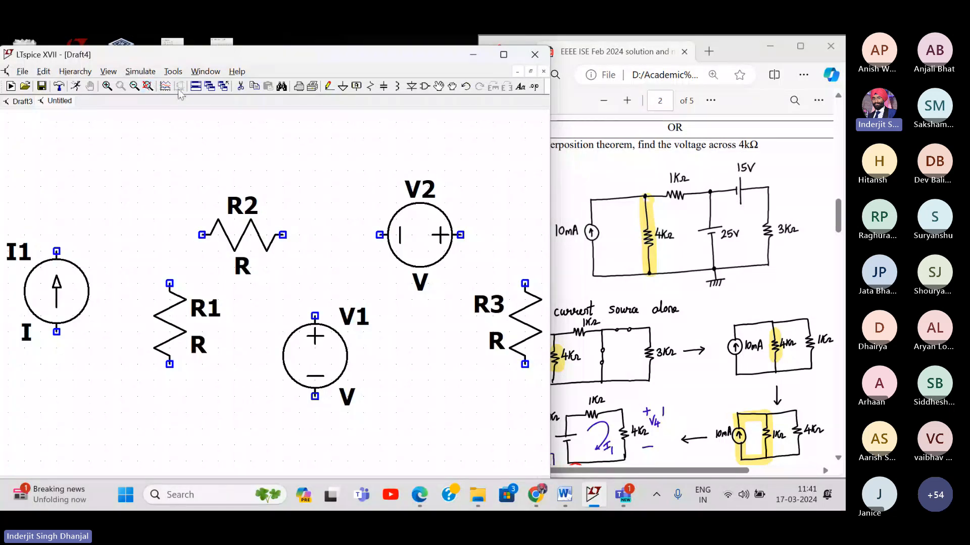
drag(307, 158, 305, 123)
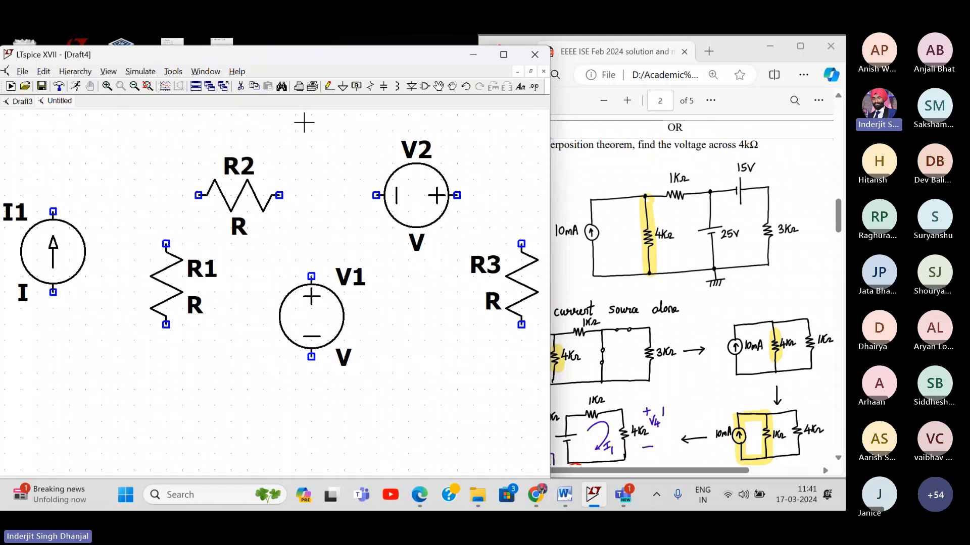
click(439, 87)
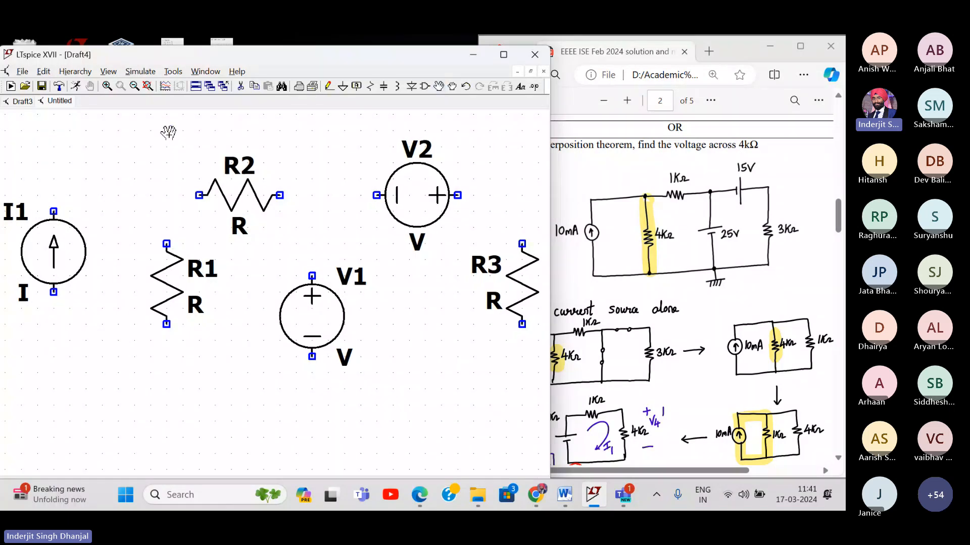
drag(169, 134, 492, 230)
click(491, 197)
key(Escape)
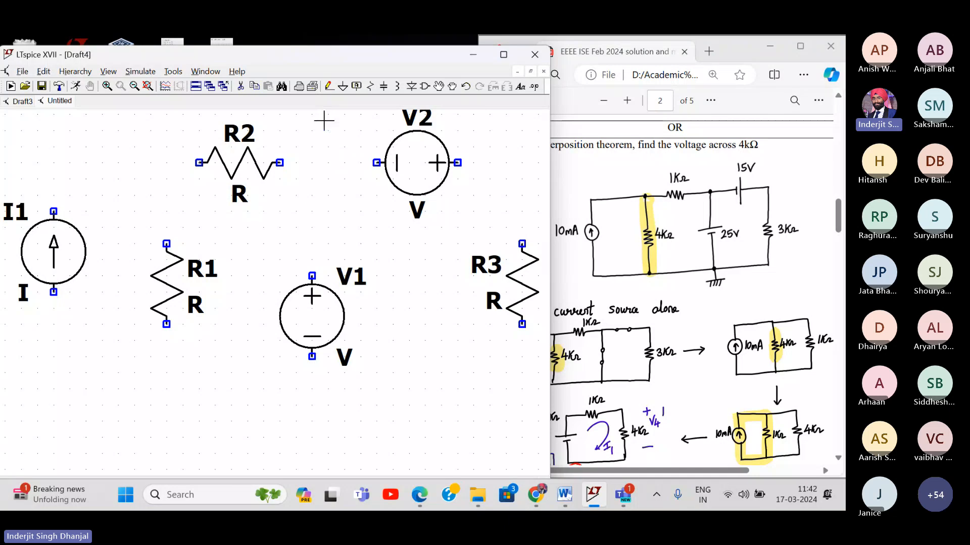
- Wire the outer loop of the circuit through R3, V2, R2 and current source I1, closing it along the bottom
click(329, 87)
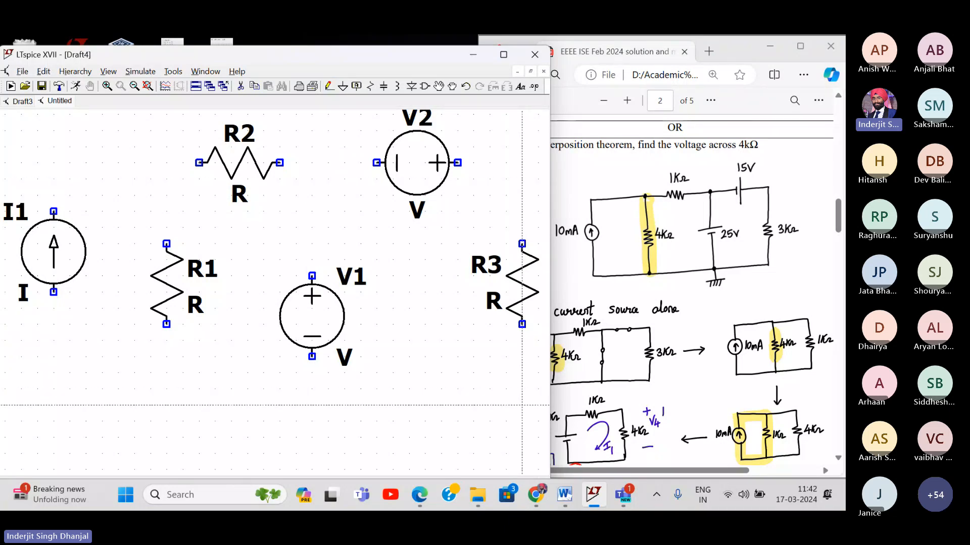
click(522, 405)
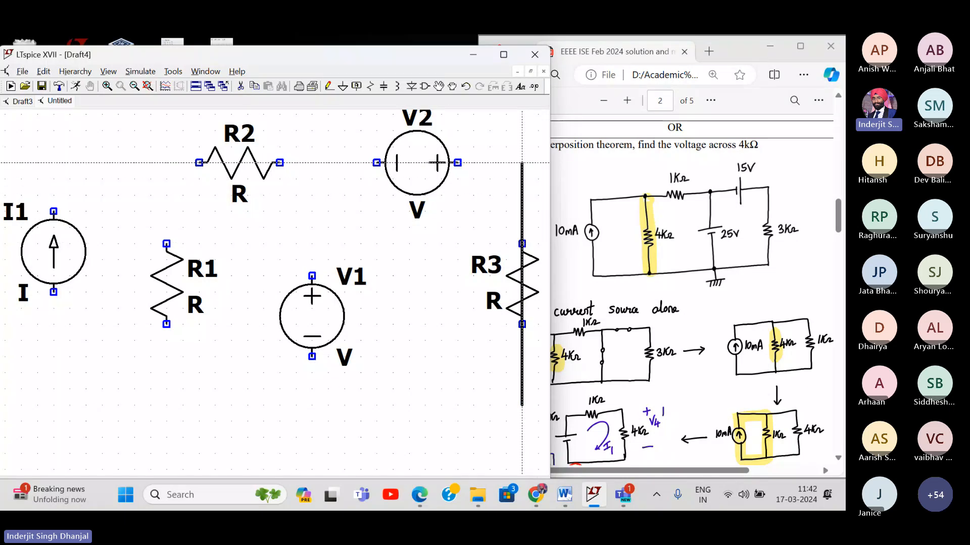
click(279, 163)
key(Escape)
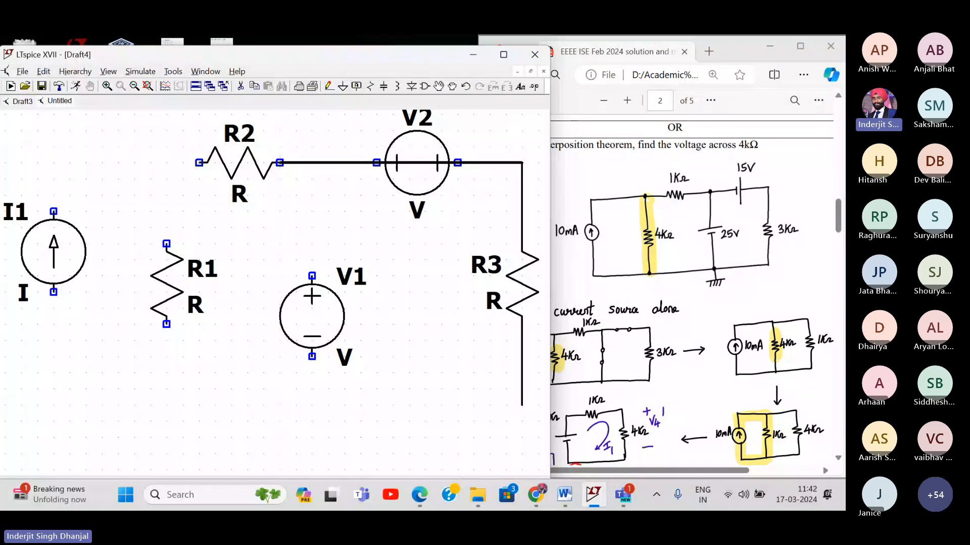
click(53, 162)
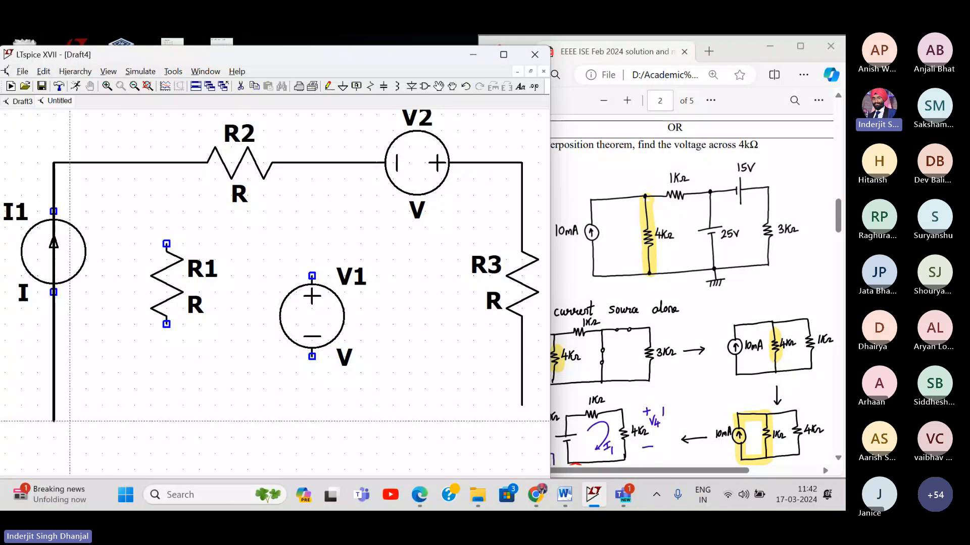
click(54, 405)
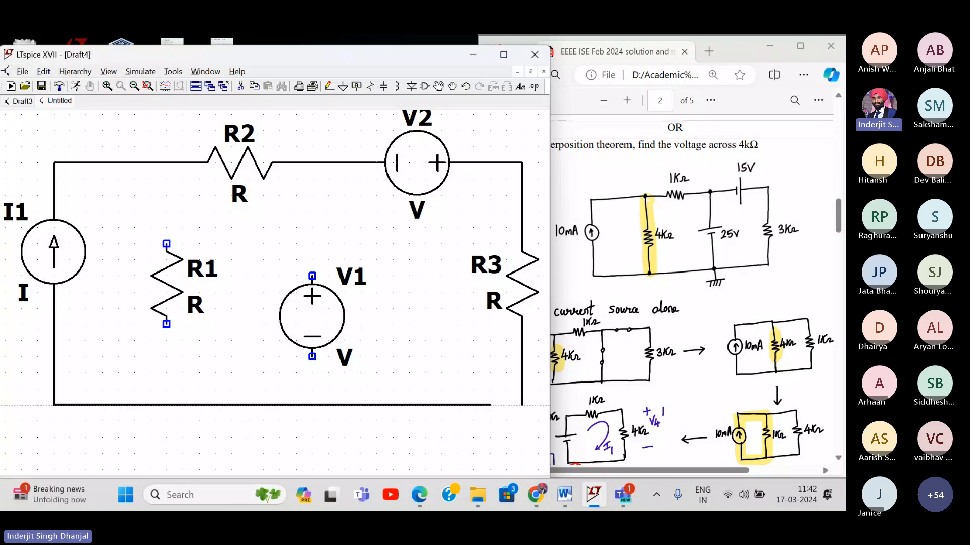
click(522, 405)
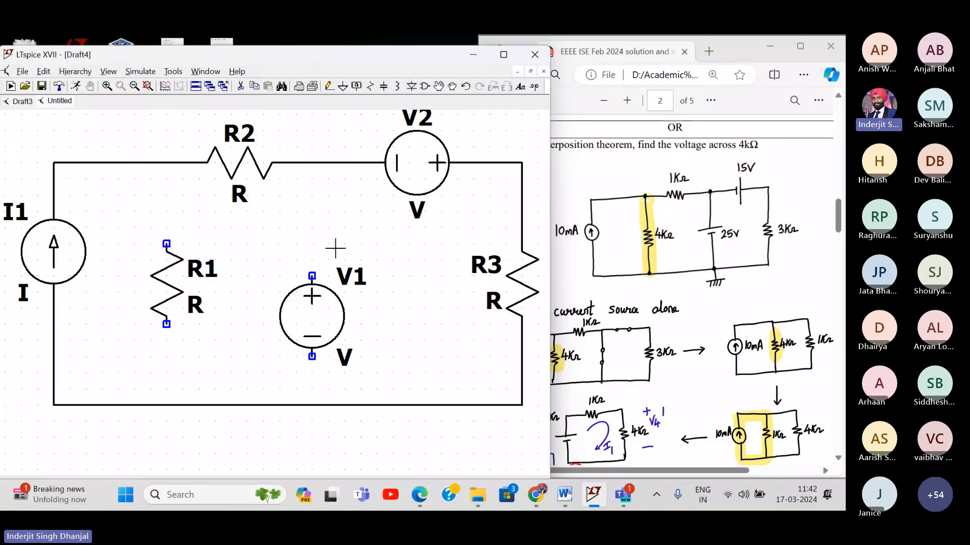
- Wire the V1 and R1 branches vertically between the top and bottom rails of the circuit
click(329, 86)
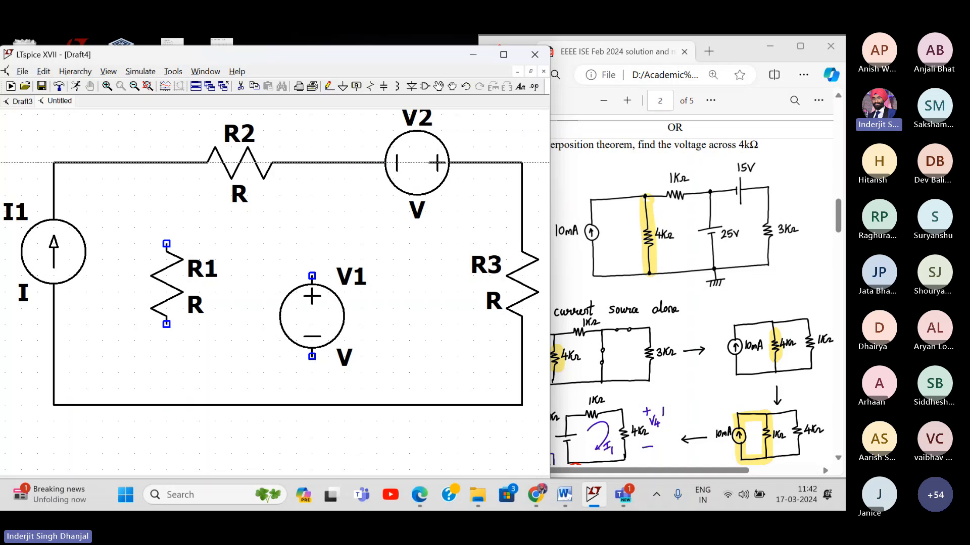
click(311, 163)
click(311, 405)
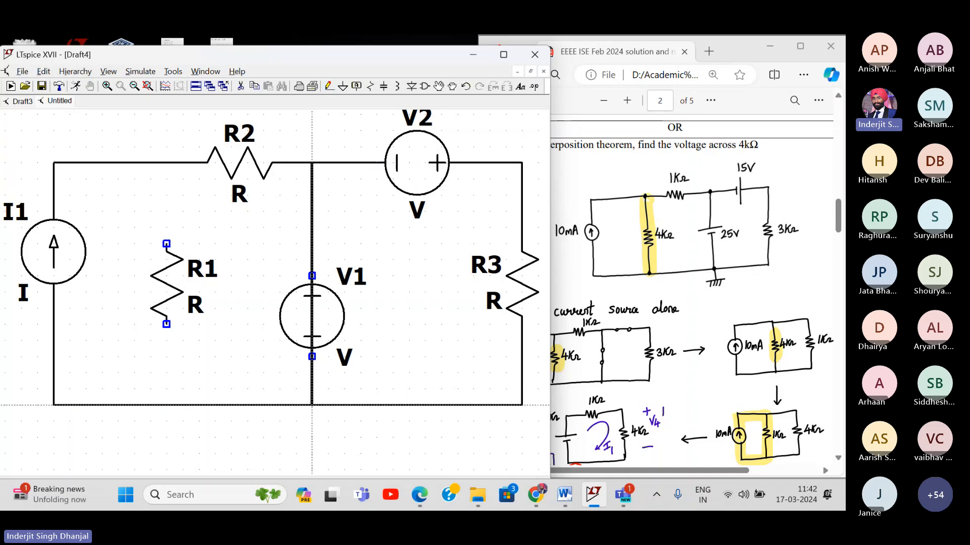
key(Escape)
key(F3)
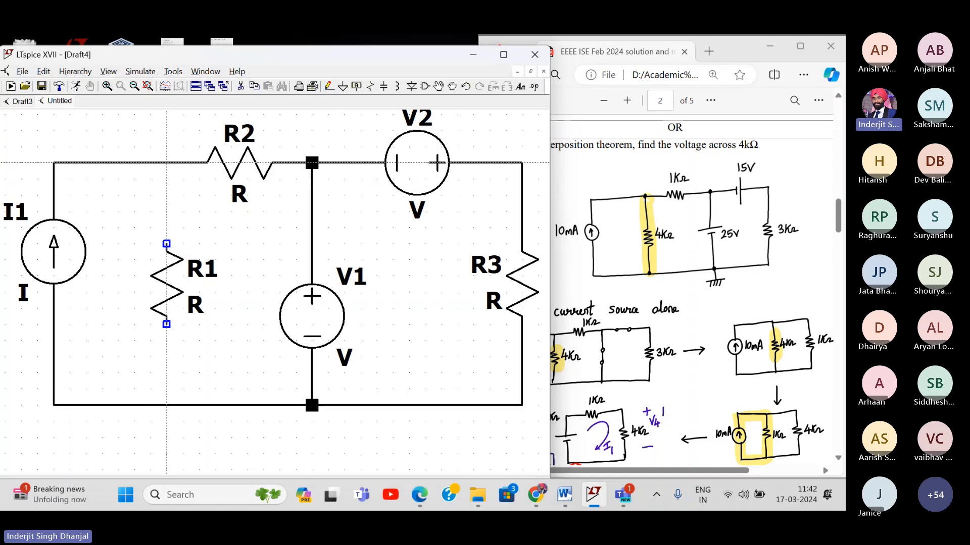
click(166, 163)
click(166, 405)
key(Escape)
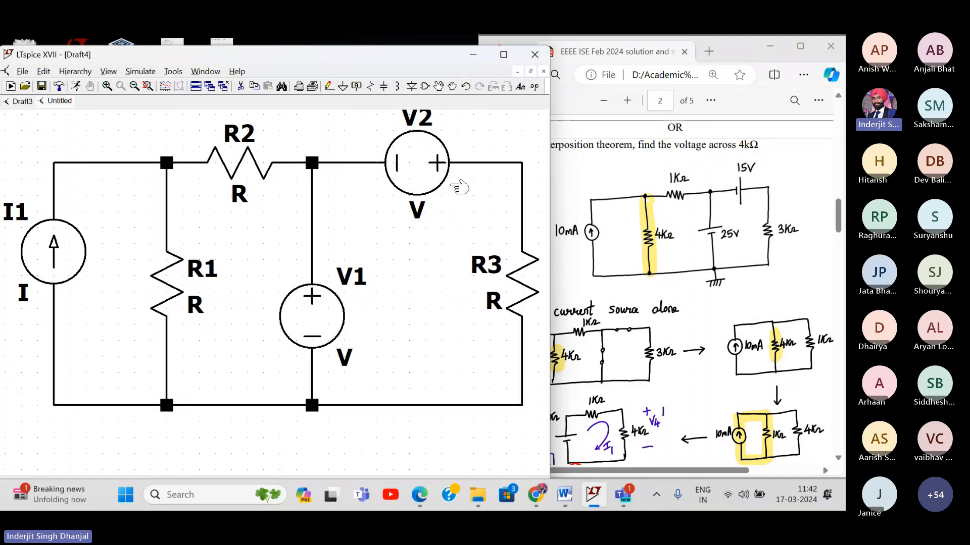
- Place a ground symbol below the bottom rail between R1 and V1 and wire it up to the rail
mouse_move(364, 217)
mouse_down()
mouse_move(360, 229)
mouse_move(361, 211)
mouse_up()
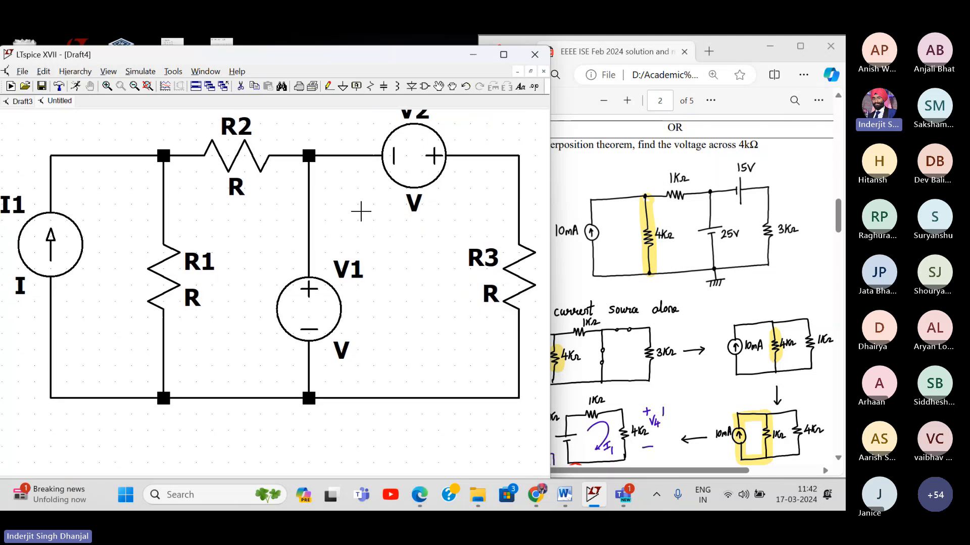
click(343, 87)
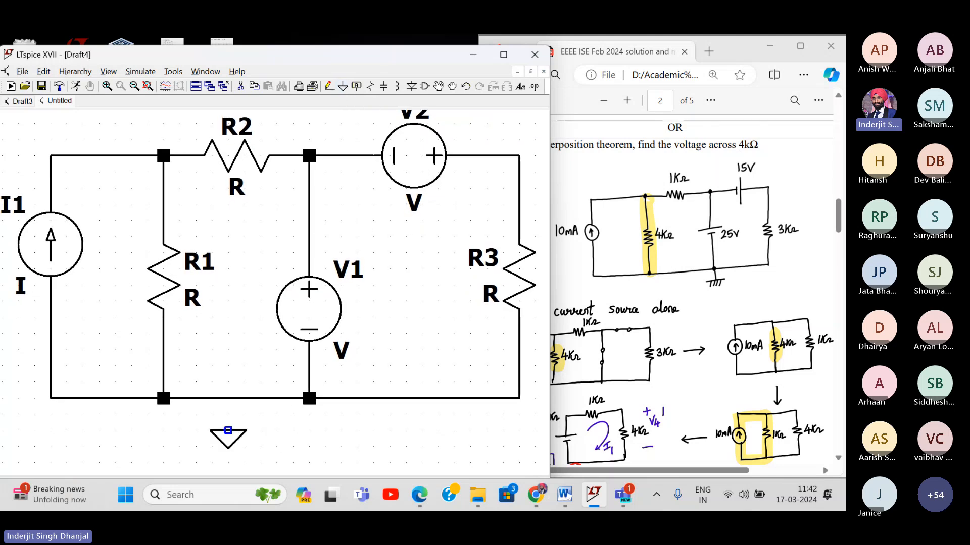
click(234, 431)
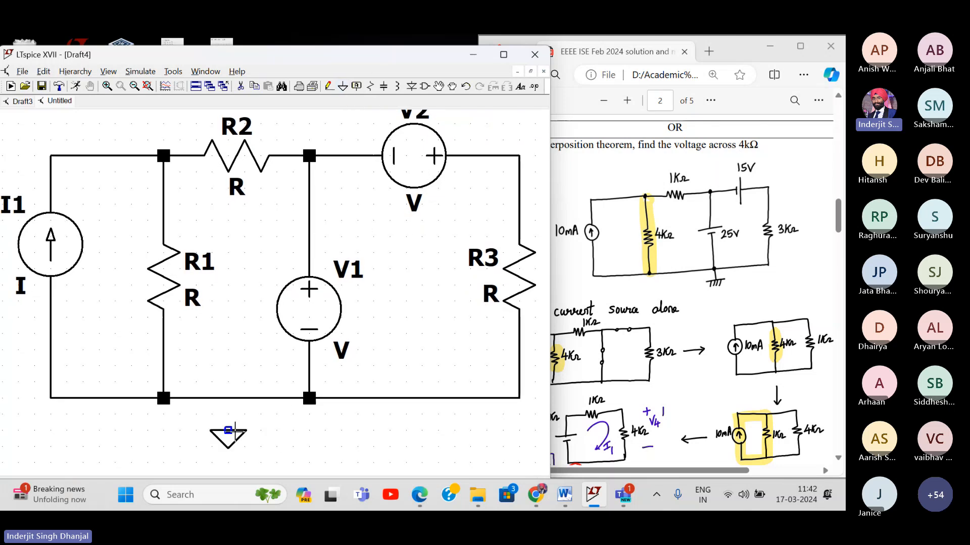
click(329, 87)
click(228, 430)
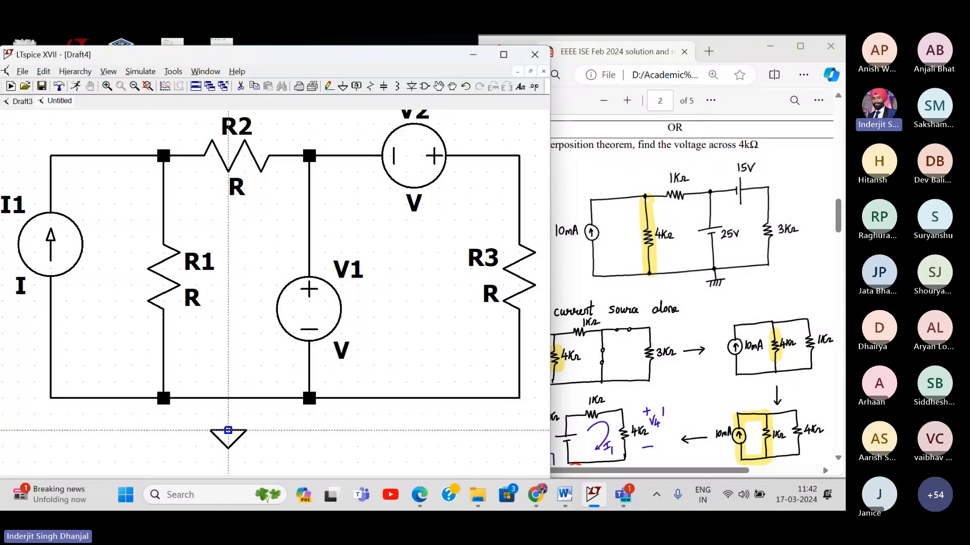
click(228, 397)
key(Escape)
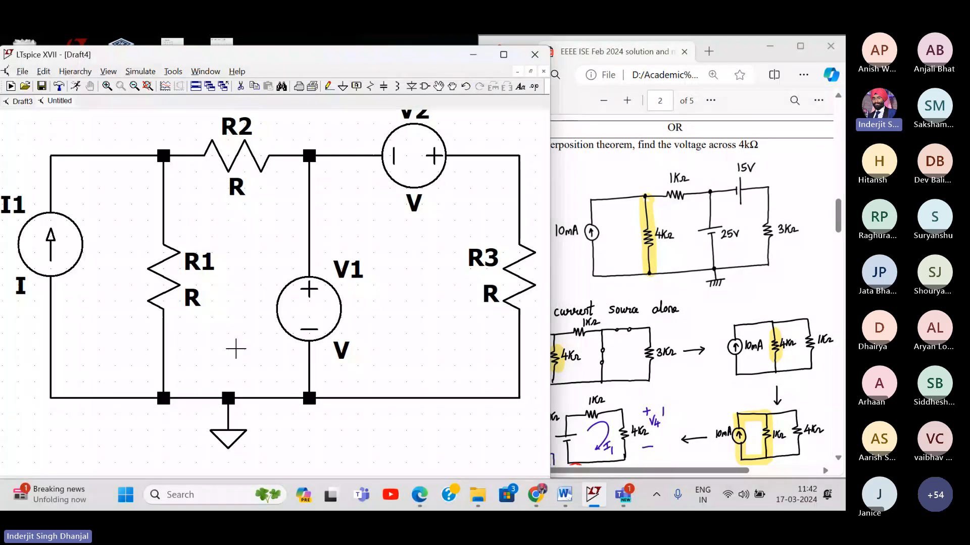
- Set the DC value of current source I1 to 10m
drag(236, 349, 246, 365)
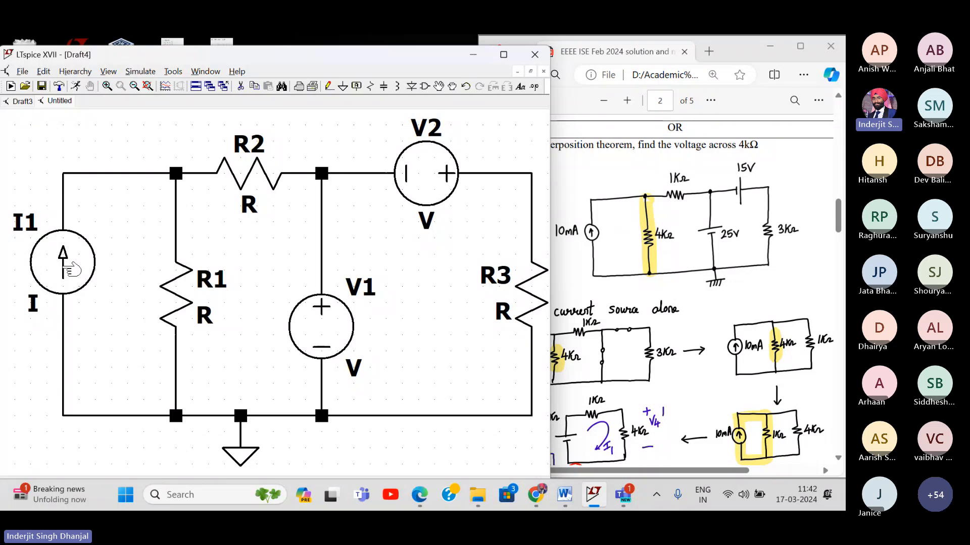
right_click(71, 269)
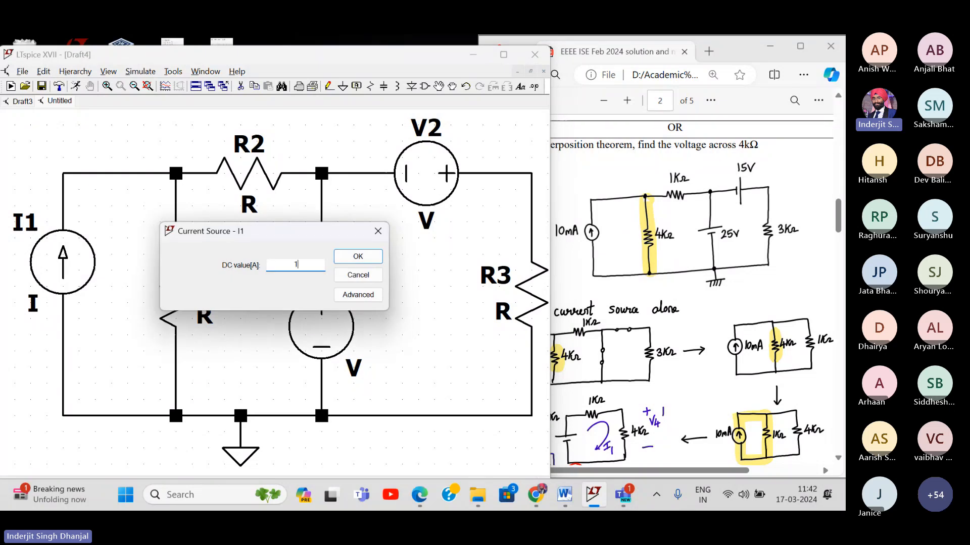
text(10m)
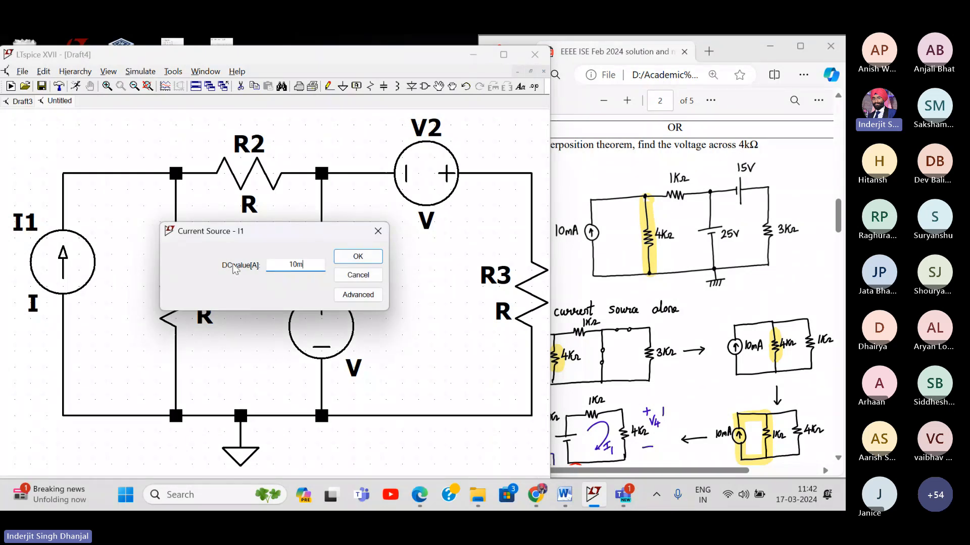
click(358, 256)
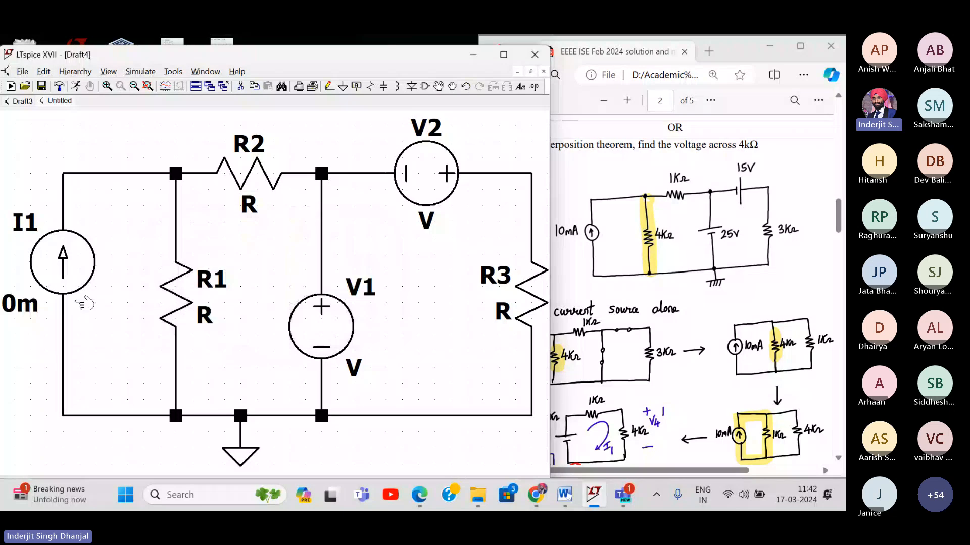
- Set the resistance of R2 to 1k and of R1 to 4k
drag(131, 271, 152, 271)
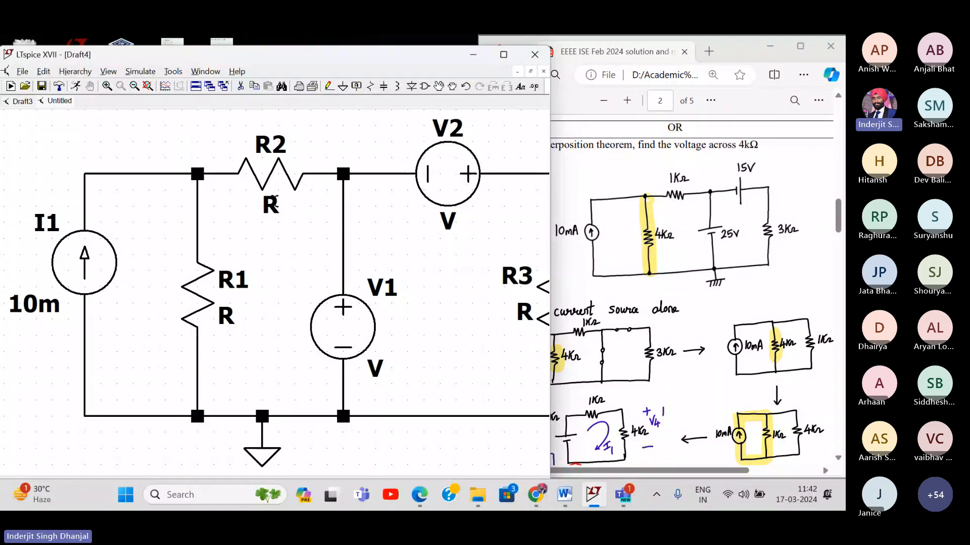
right_click(278, 206)
text(1)
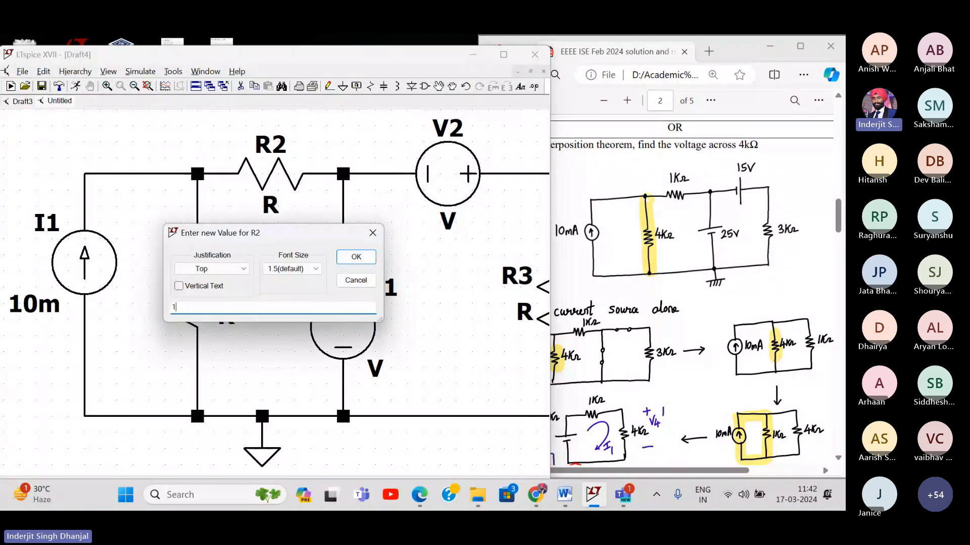
text(k)
key(Return)
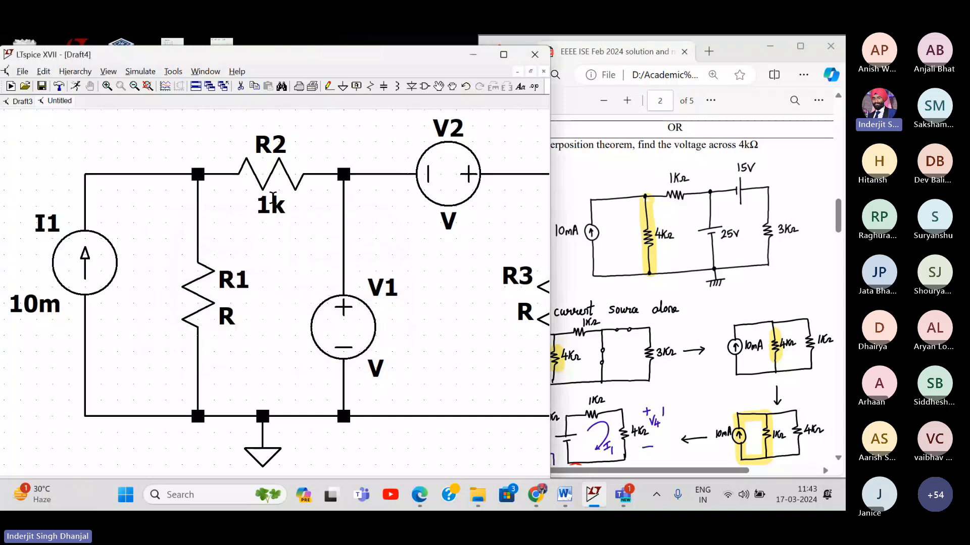
right_click(227, 320)
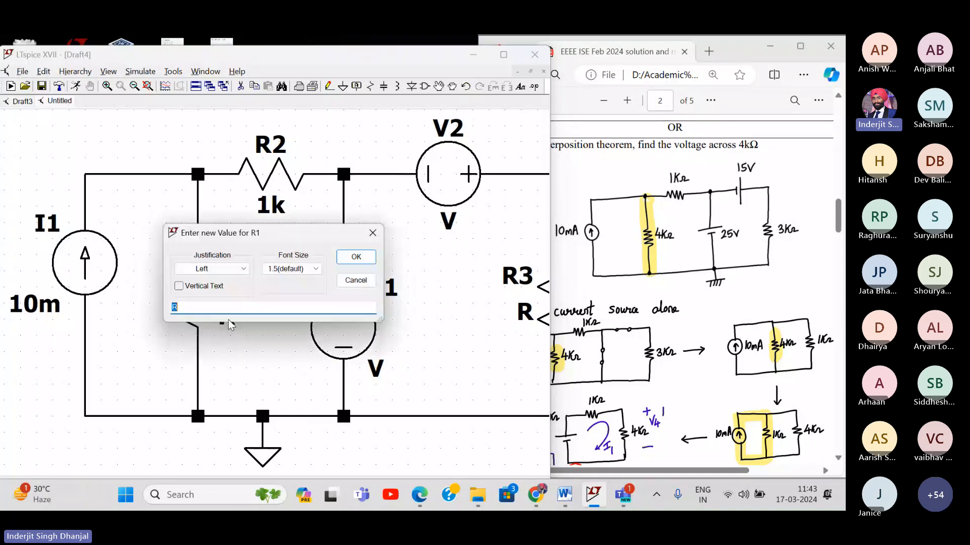
text(4k)
key(Return)
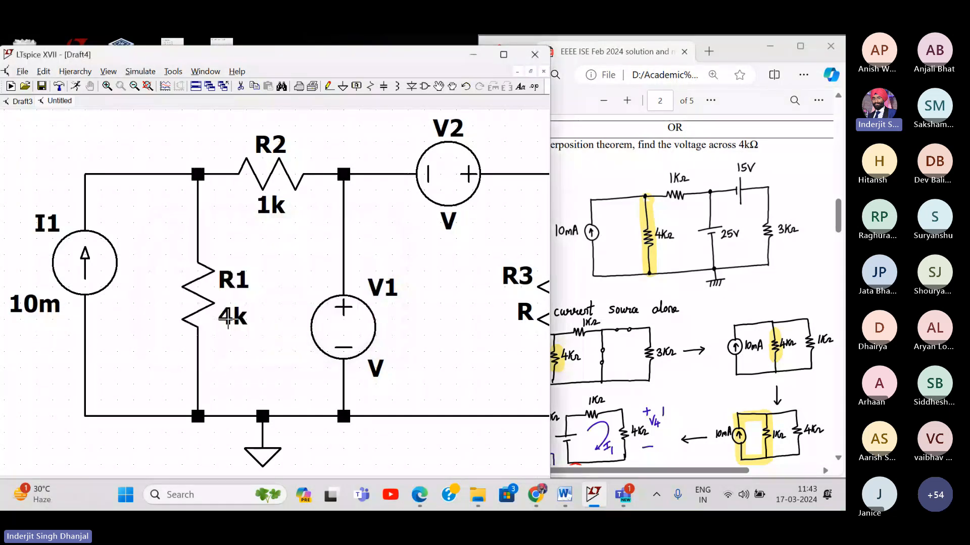
- Set the DC value of voltage source V2 to 15 and of V1 to 25
drag(435, 242, 355, 245)
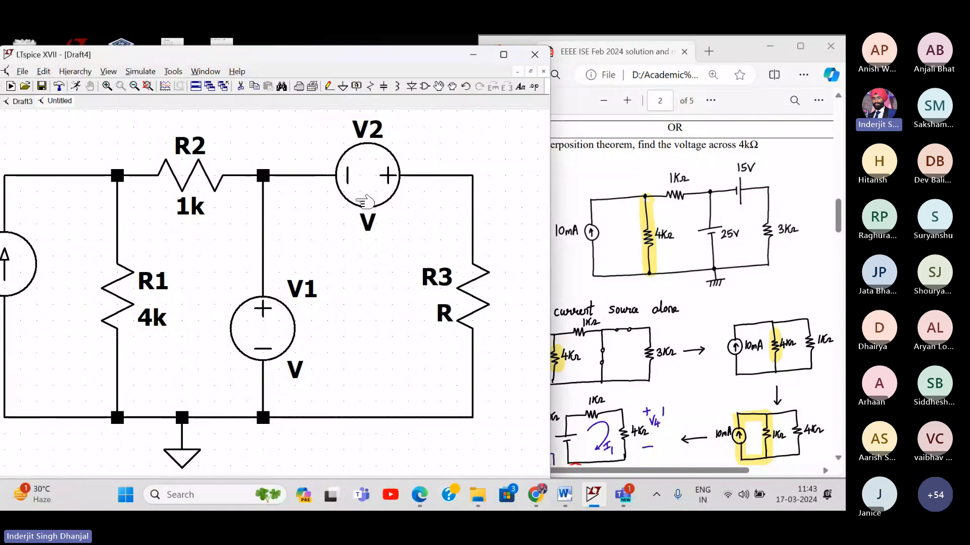
right_click(369, 183)
text(15)
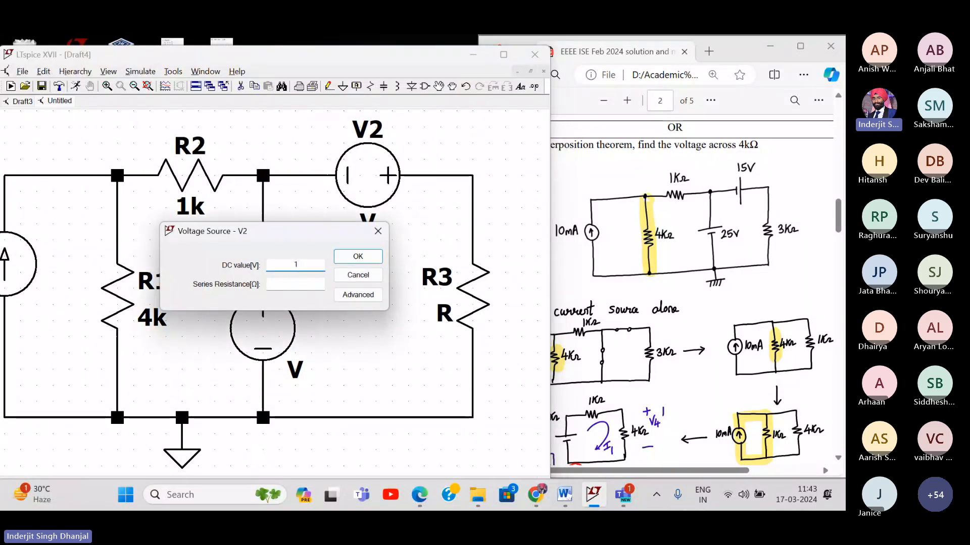
key(Return)
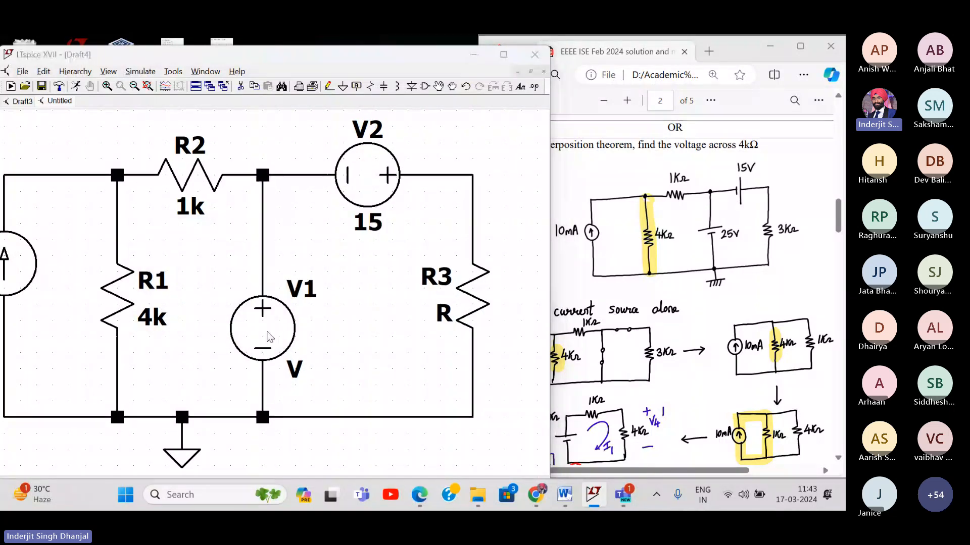
right_click(268, 332)
text(25)
key(Return)
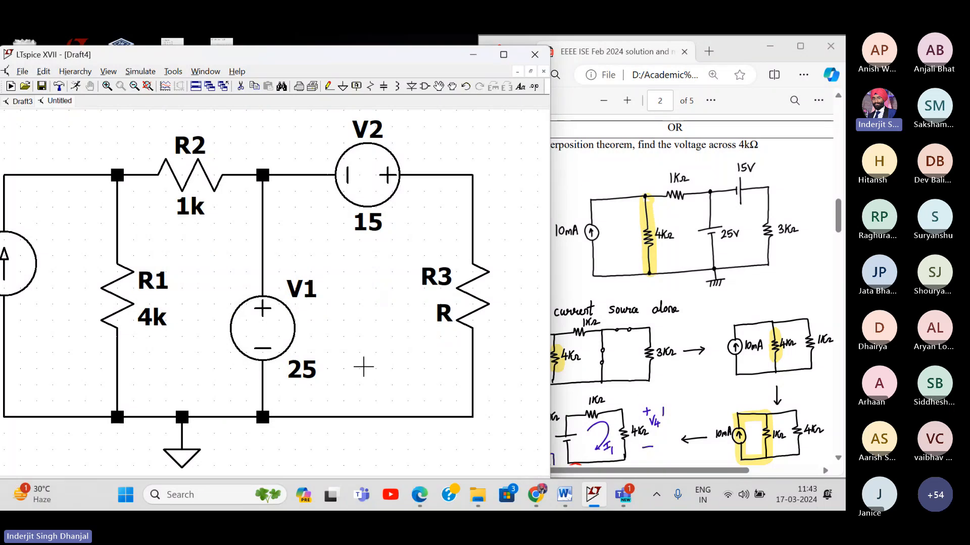
- Set the resistance of R3 to 3k and widen the schematic window to fit the whole circuit
right_click(443, 313)
text(3)
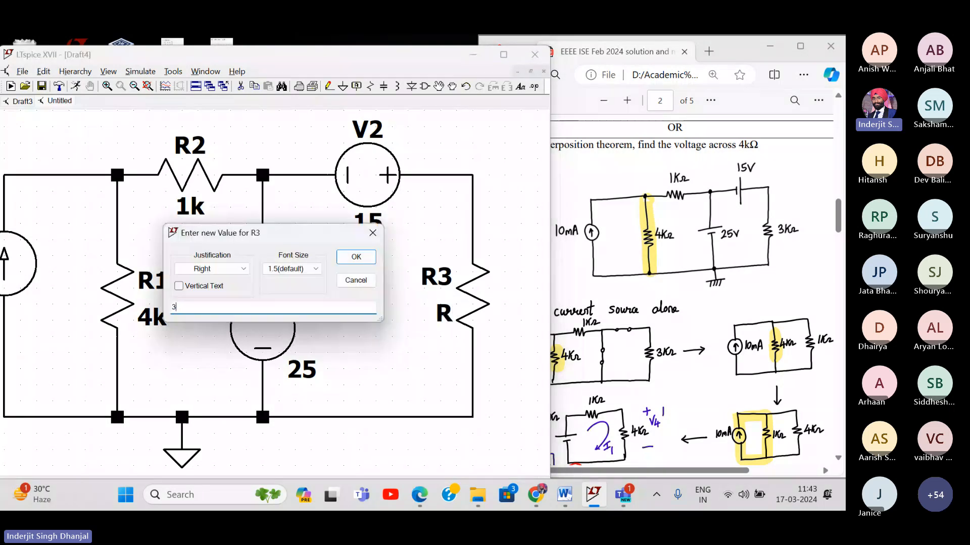
text(k)
key(Return)
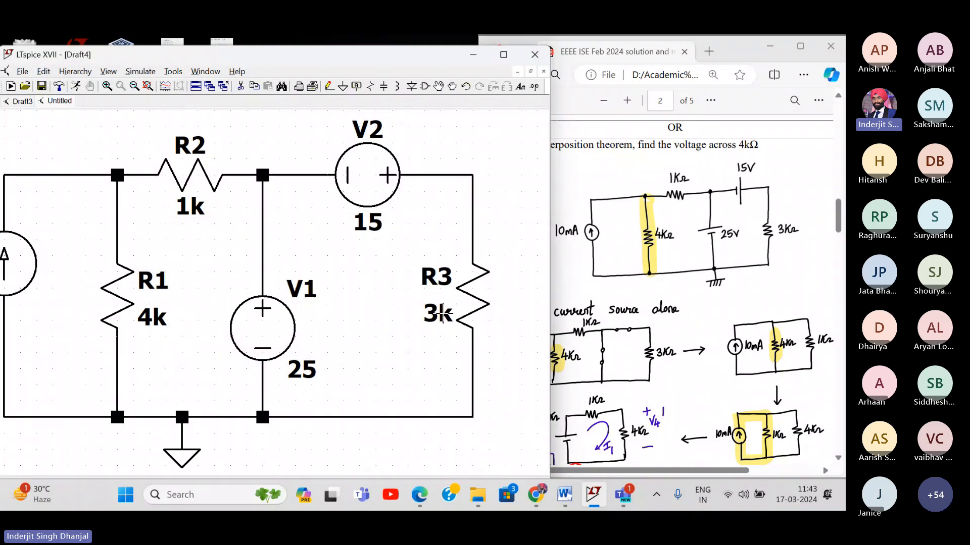
click(147, 86)
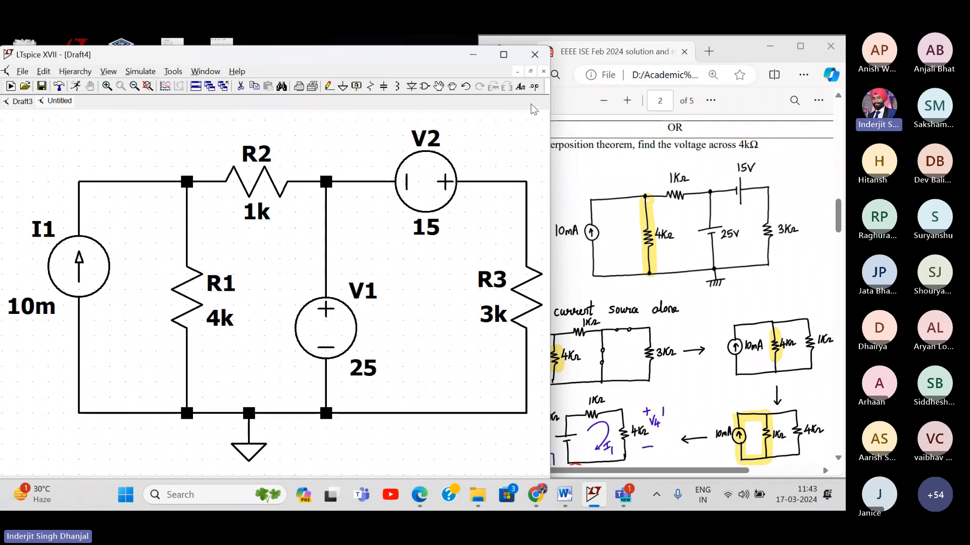
drag(550, 102, 616, 96)
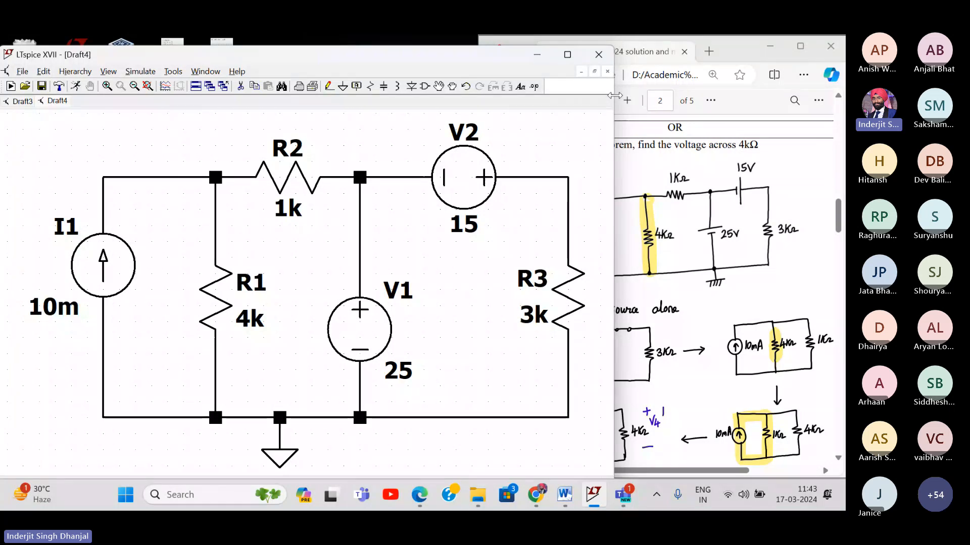
- Switch to the Teams meeting, admit the participant waiting in the lobby, and return to the schematic
click(630, 500)
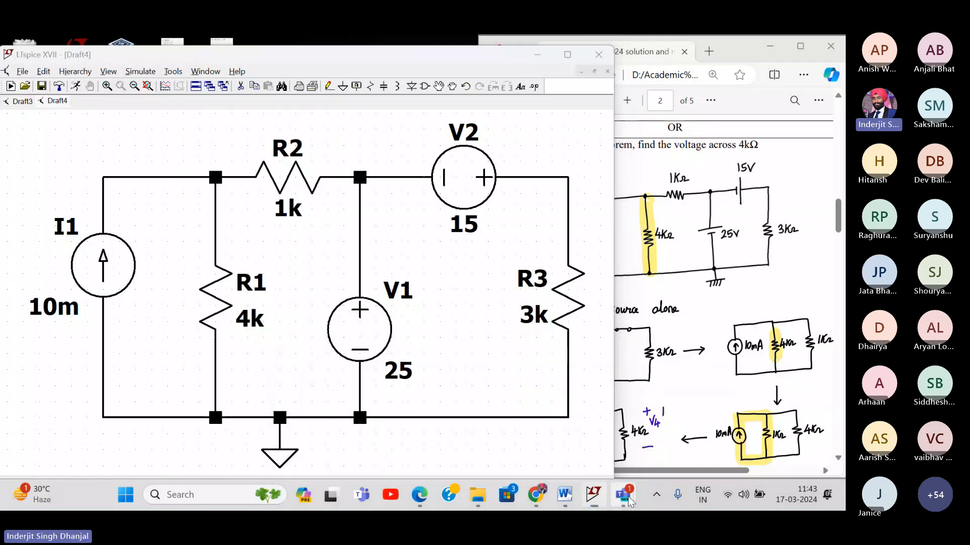
click(539, 417)
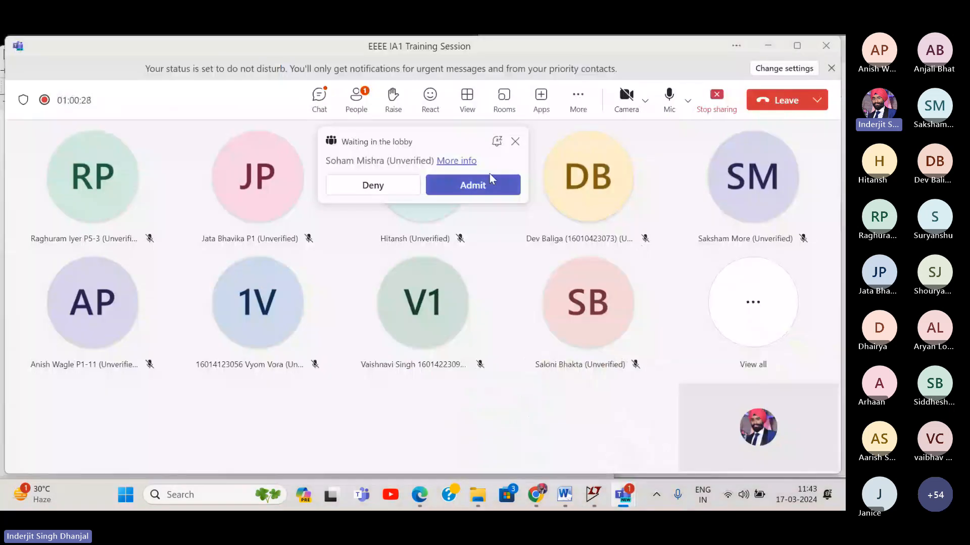
click(486, 187)
click(774, 44)
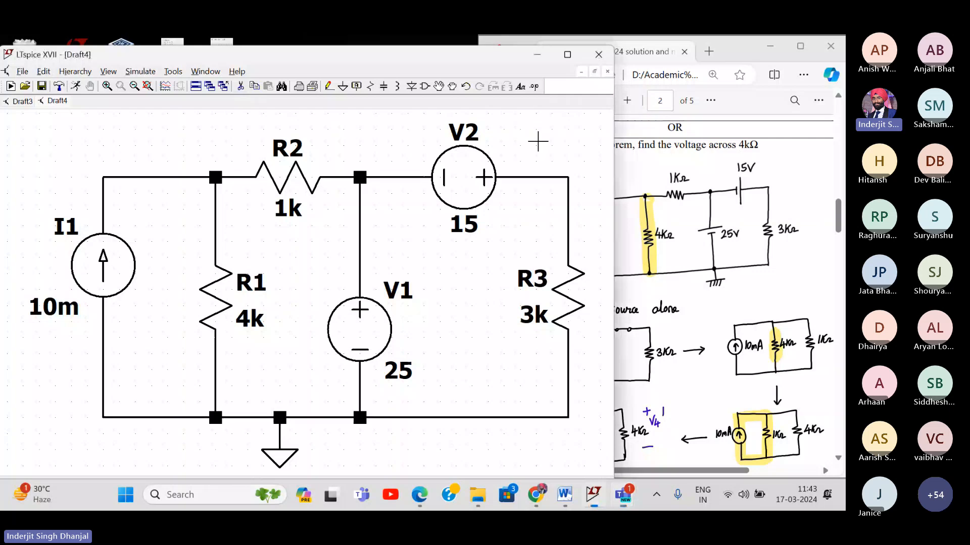
- Compare the finished schematic with the PDF problem circuit and examine the worked superposition solution for the voltage across 4kΩ
mouse_move(535, 138)
mouse_down()
mouse_move(503, 145)
mouse_move(521, 132)
mouse_up()
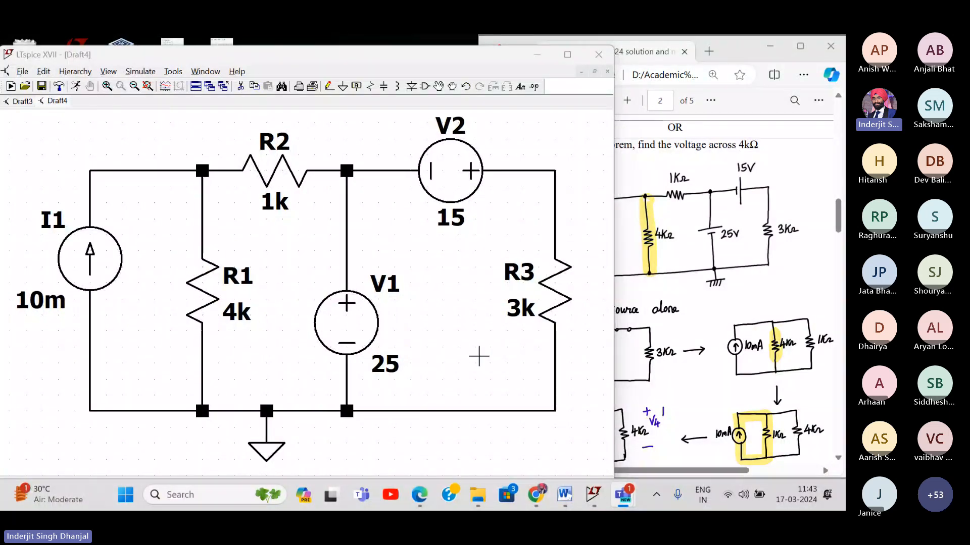
mouse_move(479, 357)
mouse_down()
mouse_move(460, 363)
mouse_move(468, 362)
mouse_up()
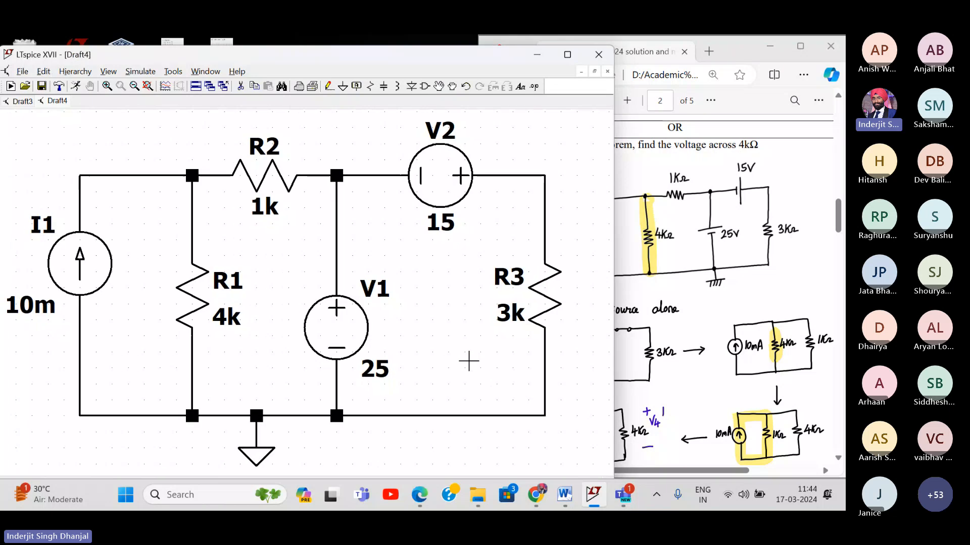
click(643, 178)
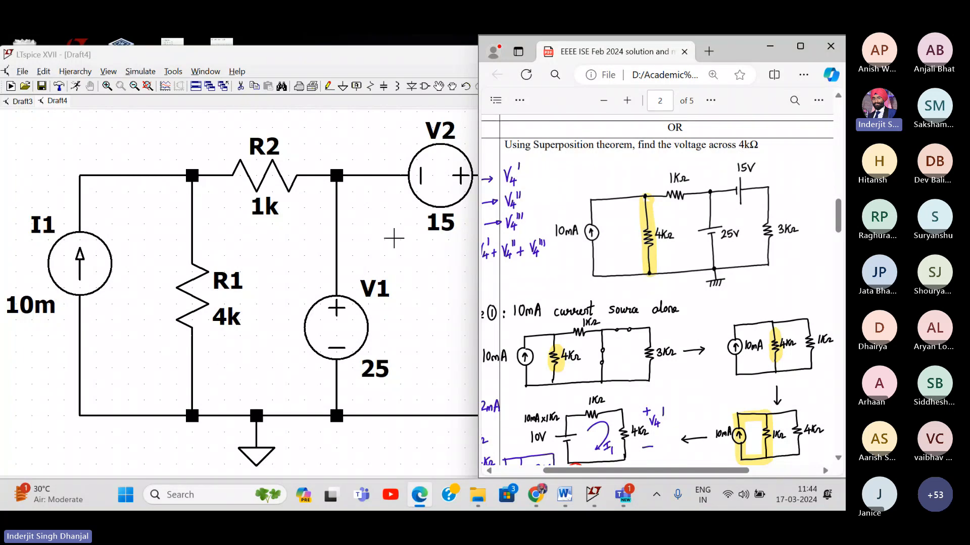
click(394, 238)
click(660, 176)
scroll(622, 314, down, 15)
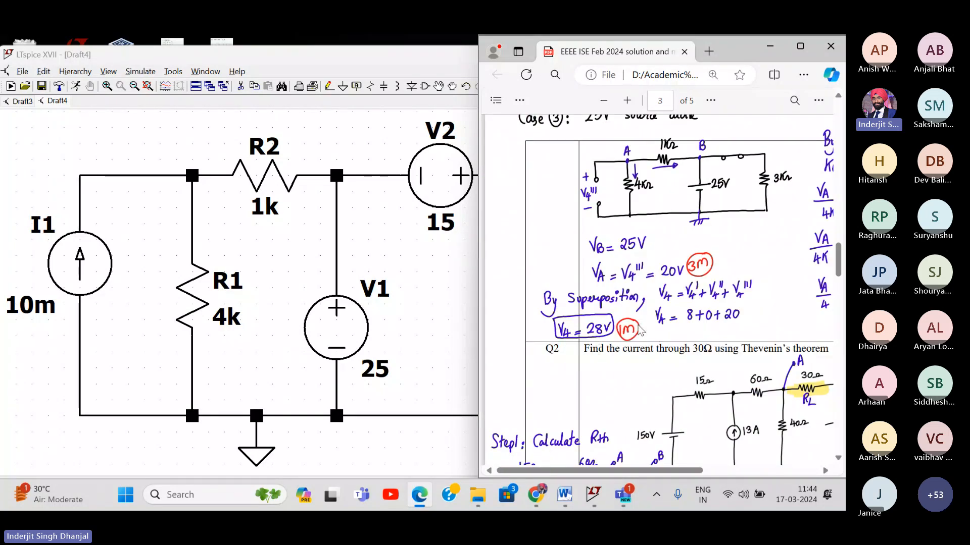
scroll(636, 298, up, 4)
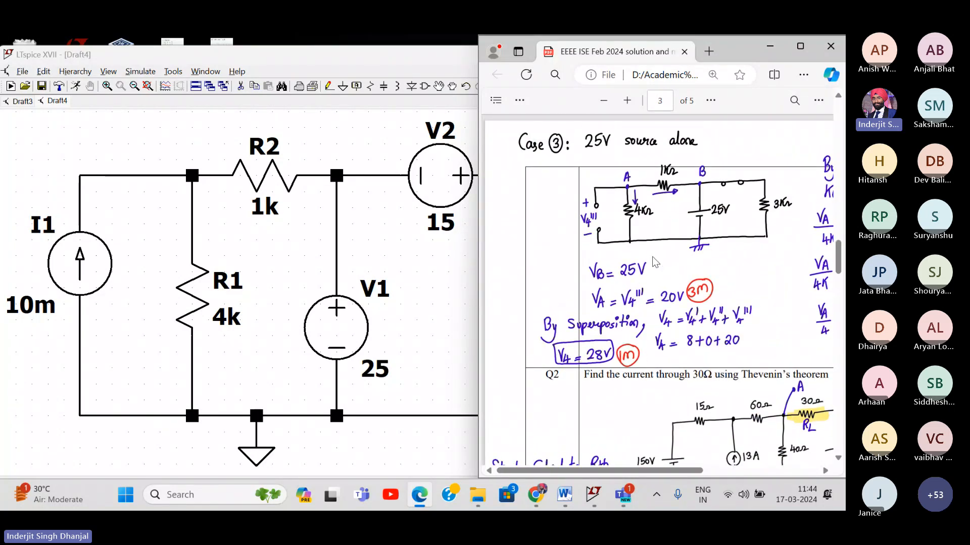
scroll(655, 261, up, 10)
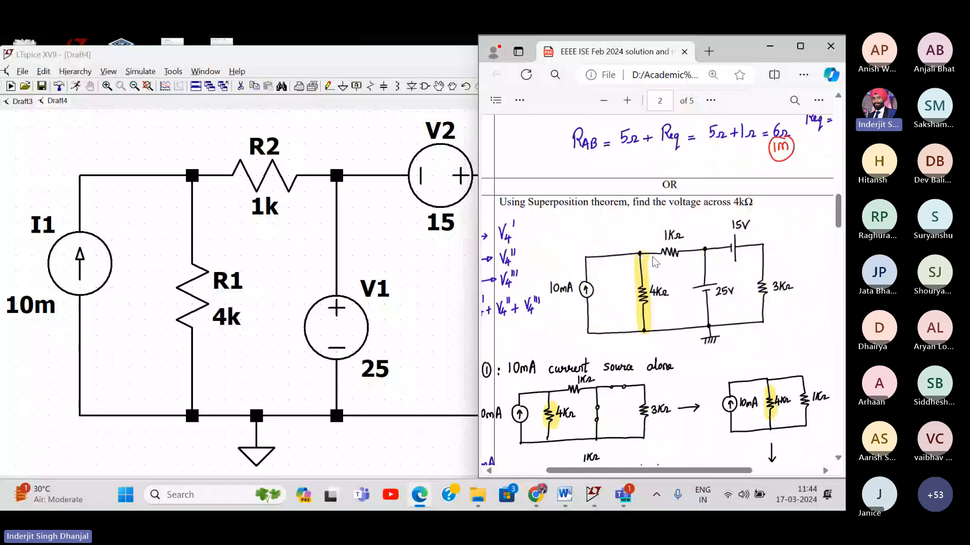
- Return to the LTspice schematic and draw a short wire stub up and to the right from the node joining R1 and R2
click(370, 208)
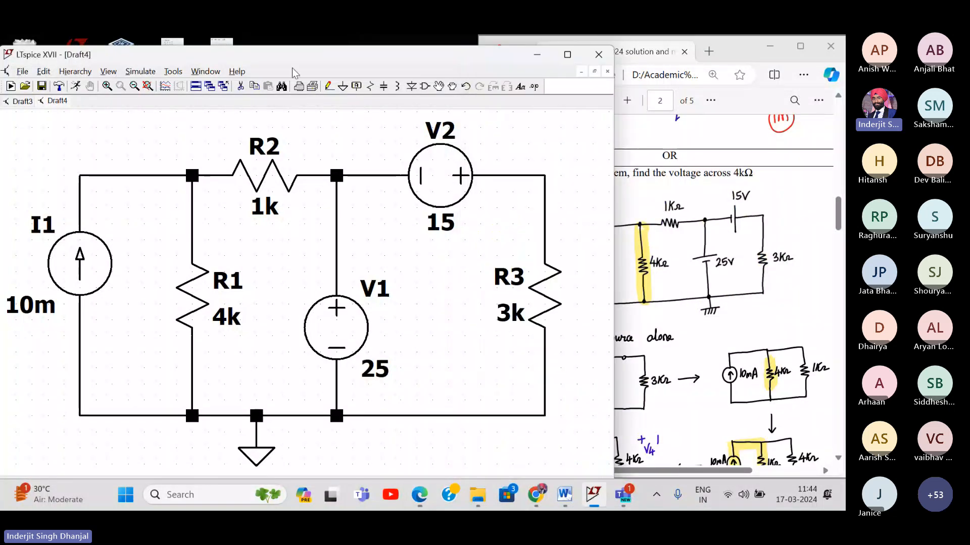
drag(375, 221, 359, 255)
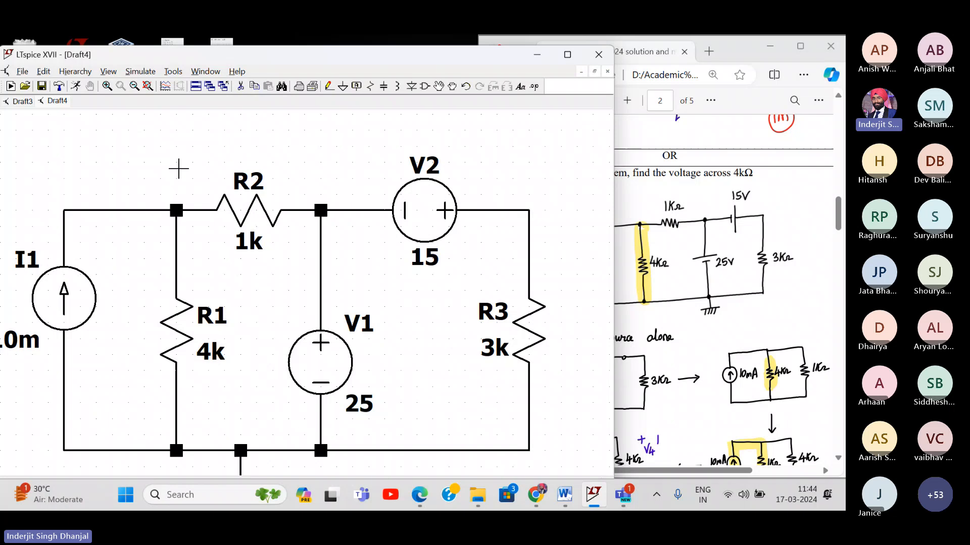
click(329, 86)
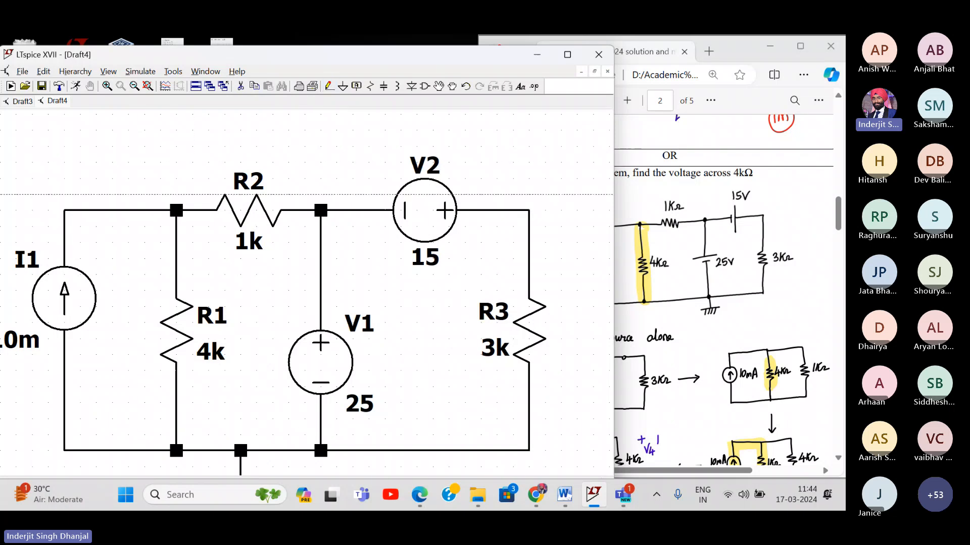
click(176, 210)
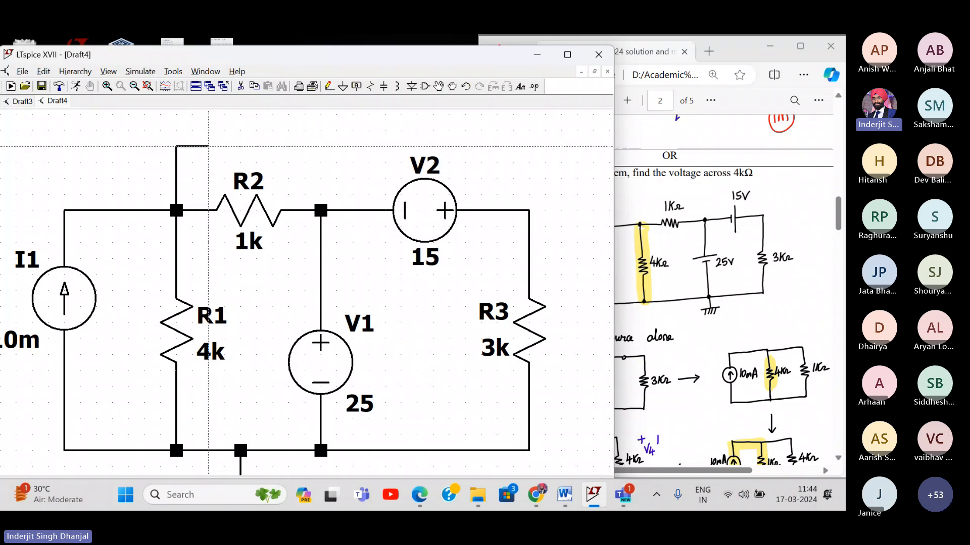
- Label the open end of the wire stub above R1 as net A
right_click(207, 146)
click(214, 162)
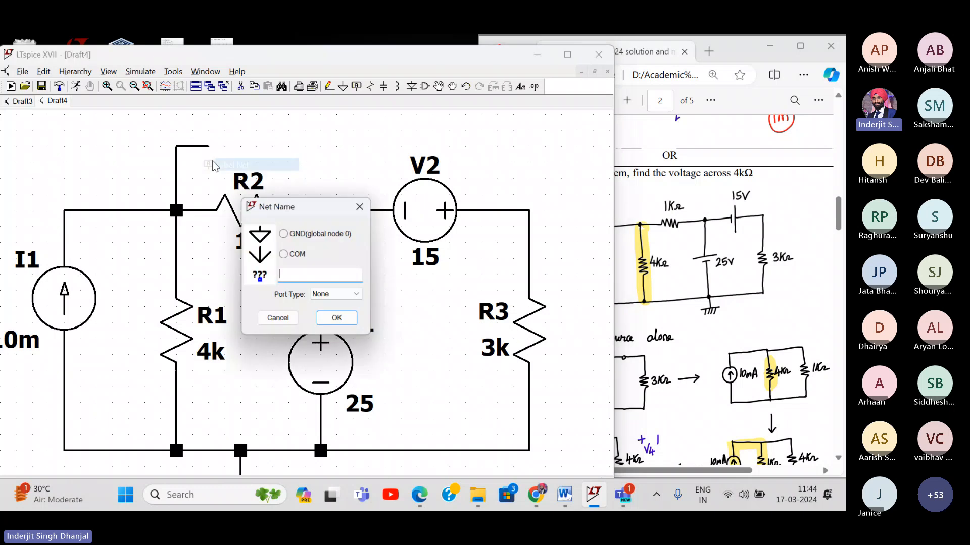
text(V)
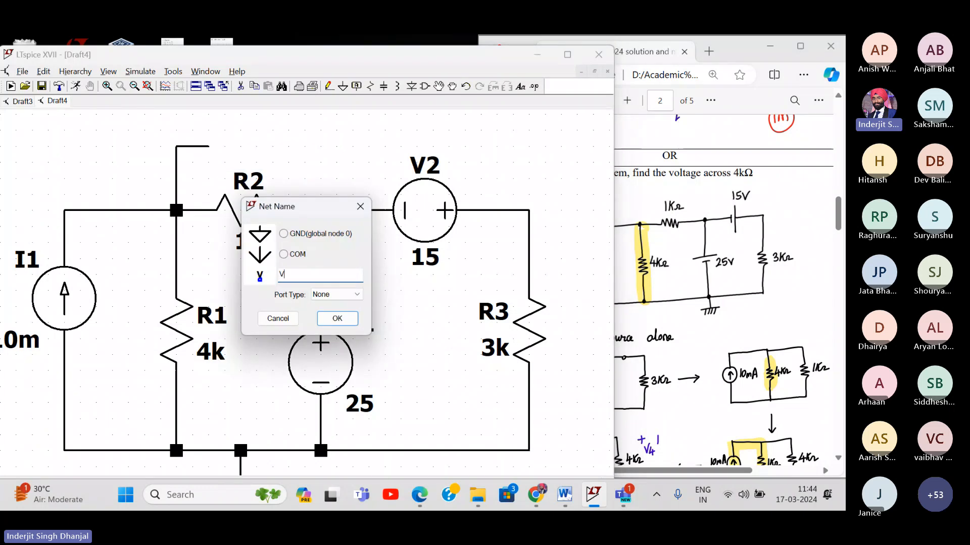
text(a)
key(BackSpace)
key(Return)
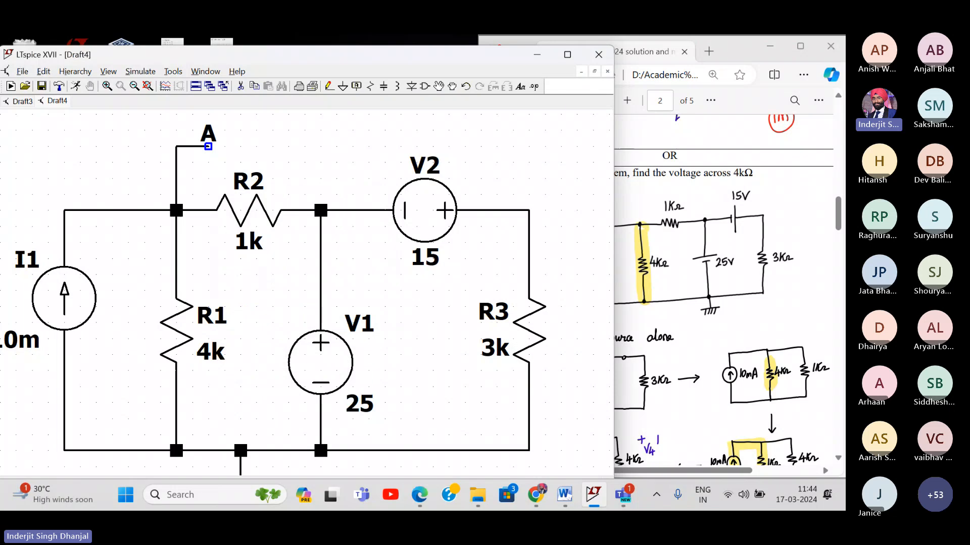
click(209, 147)
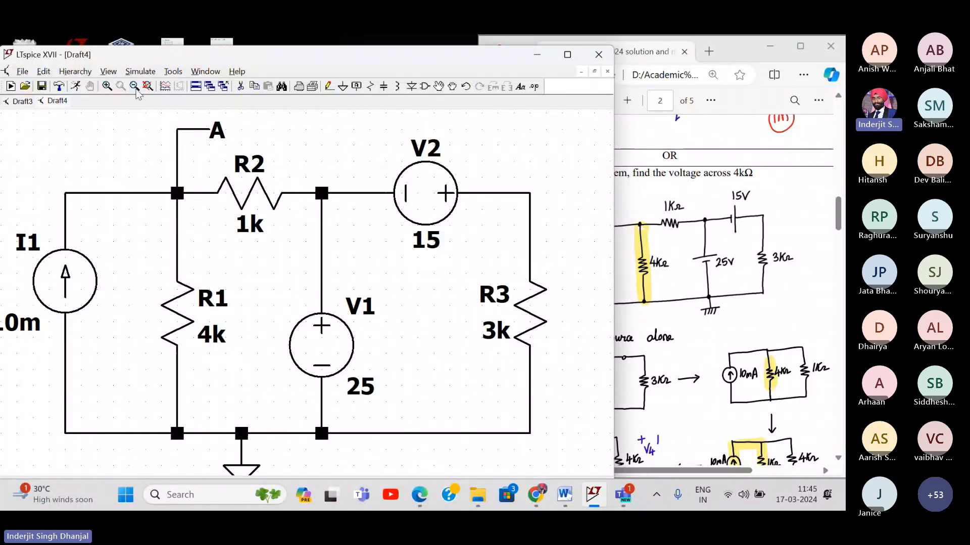
- Fit the whole circuit in view and run a DC operating point simulation
click(134, 87)
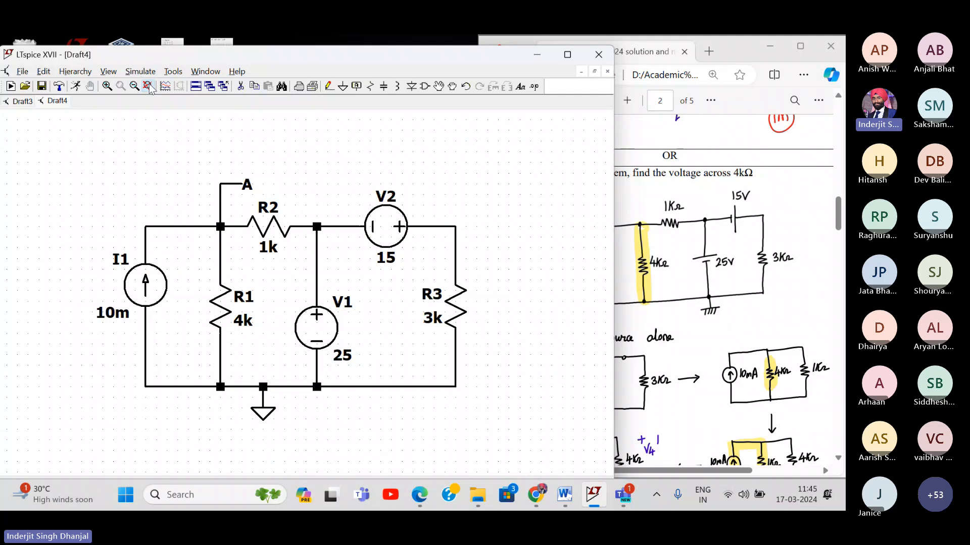
click(148, 87)
click(140, 71)
click(149, 87)
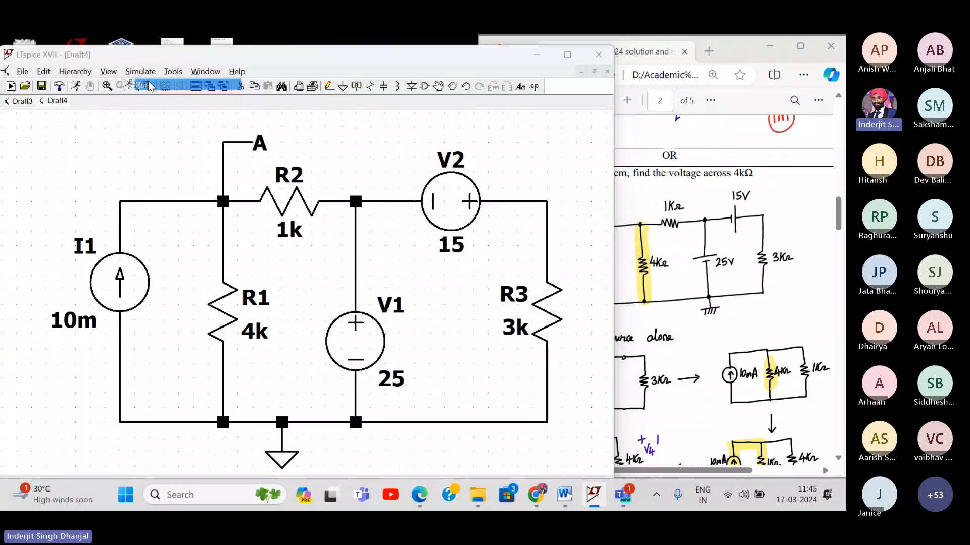
click(368, 176)
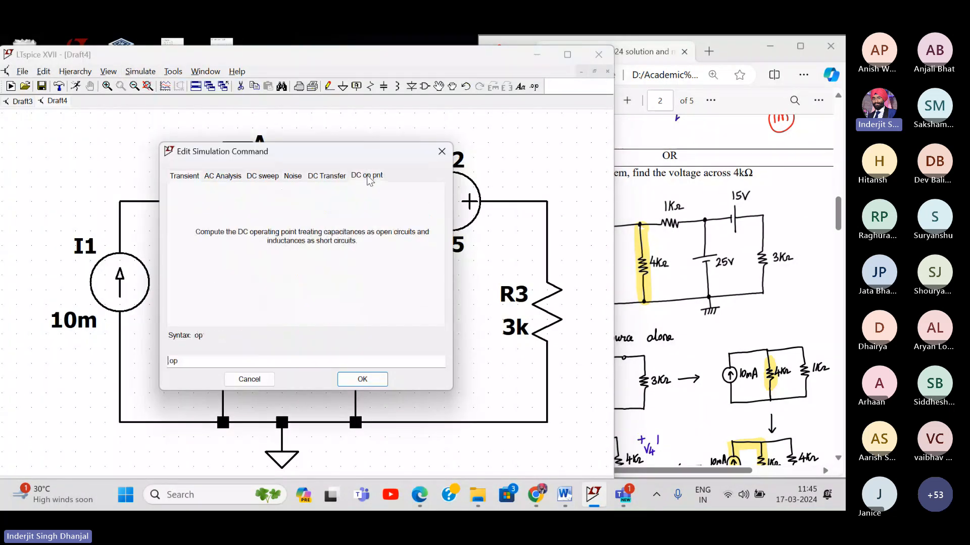
click(375, 378)
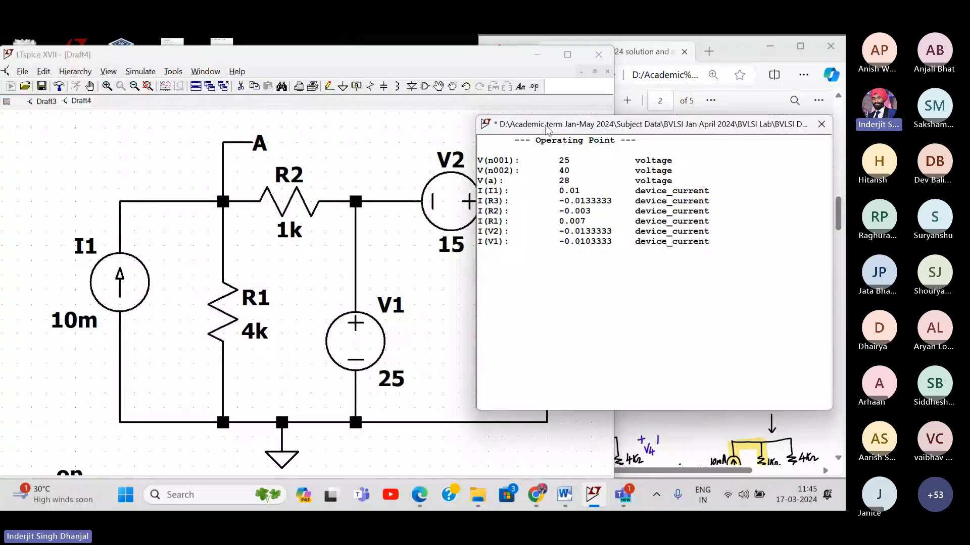
- Check the node A voltage in the operating point results and close the results window
drag(547, 127, 577, 123)
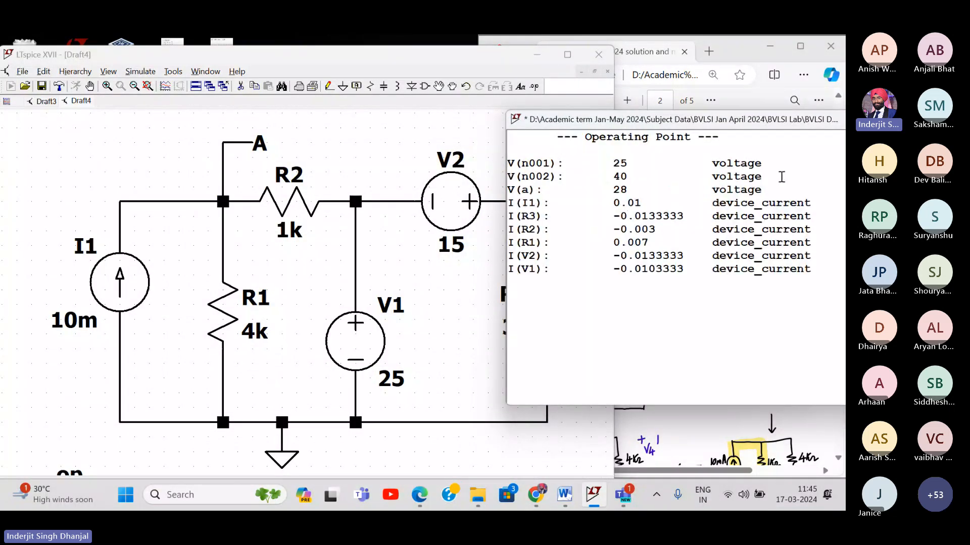
drag(782, 190, 509, 197)
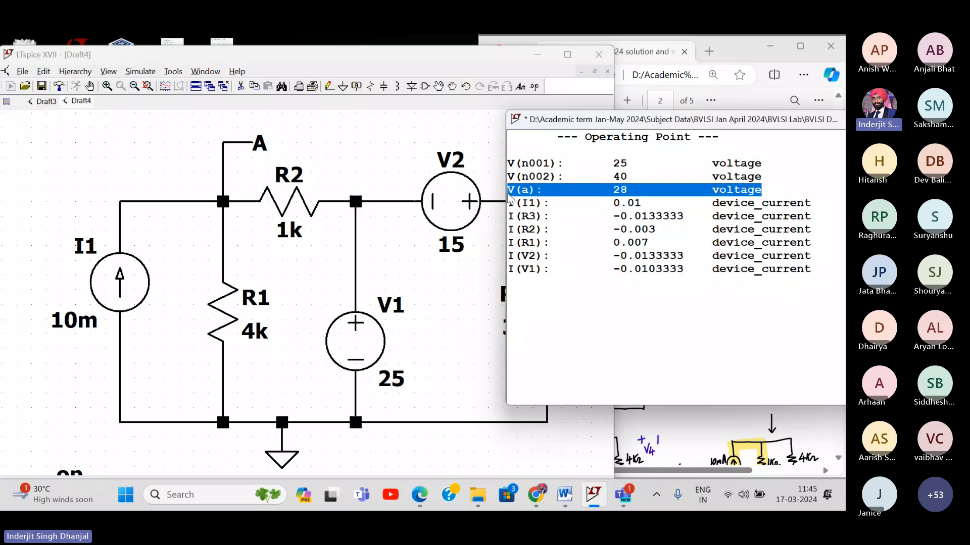
drag(735, 123, 499, 82)
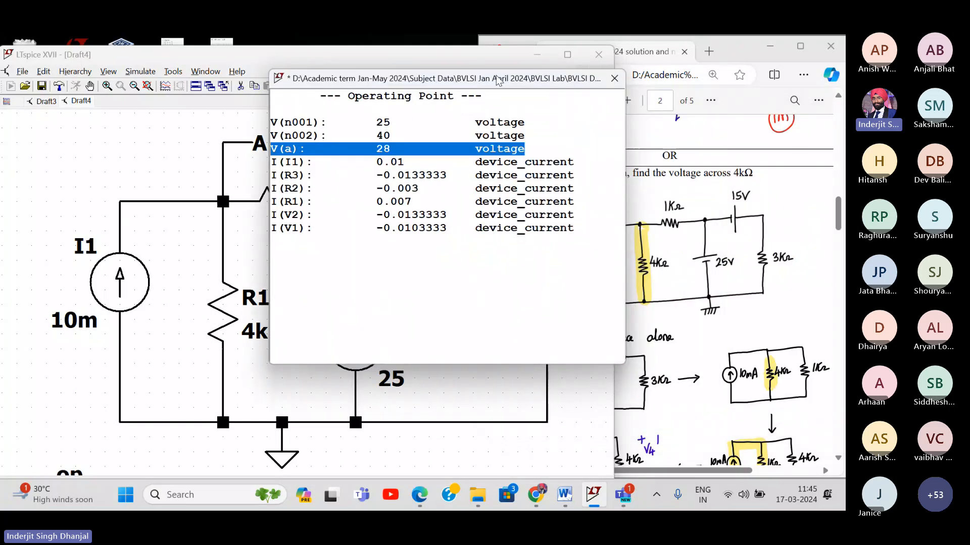
click(613, 79)
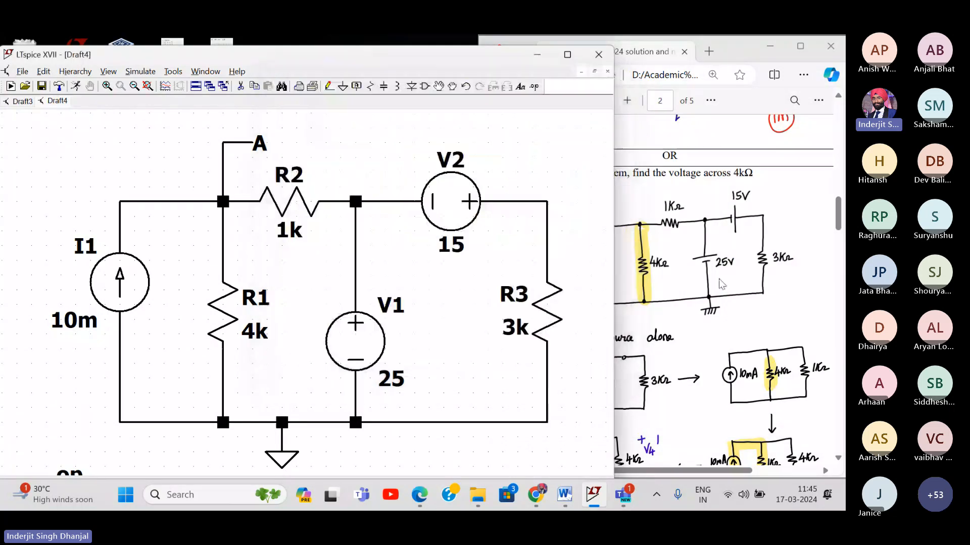
- Compare the simulated node A voltage with the superposition answer for V4 and its three source cases in the PDF solution
click(709, 312)
scroll(710, 311, down, 1)
scroll(710, 312, down, 10)
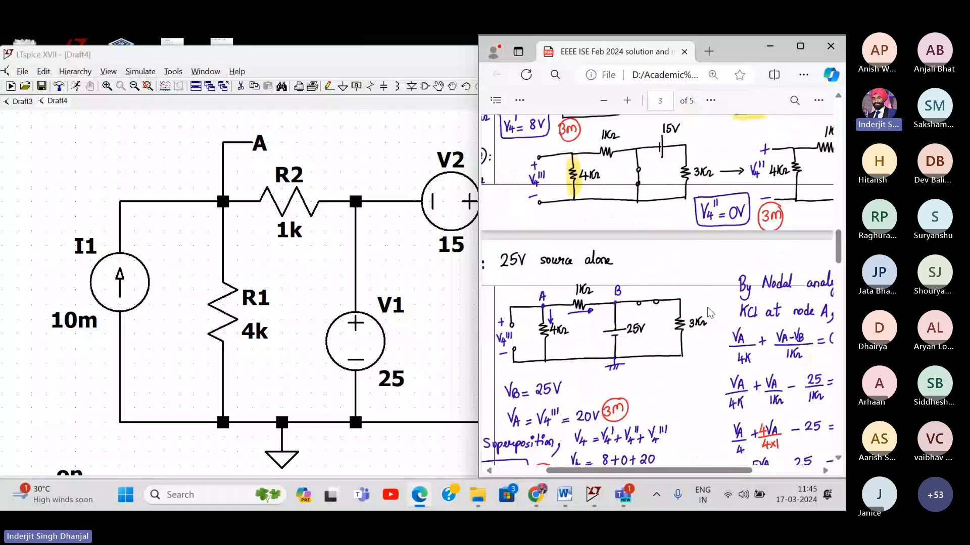
scroll(709, 311, down, 3)
scroll(579, 241, left, 2)
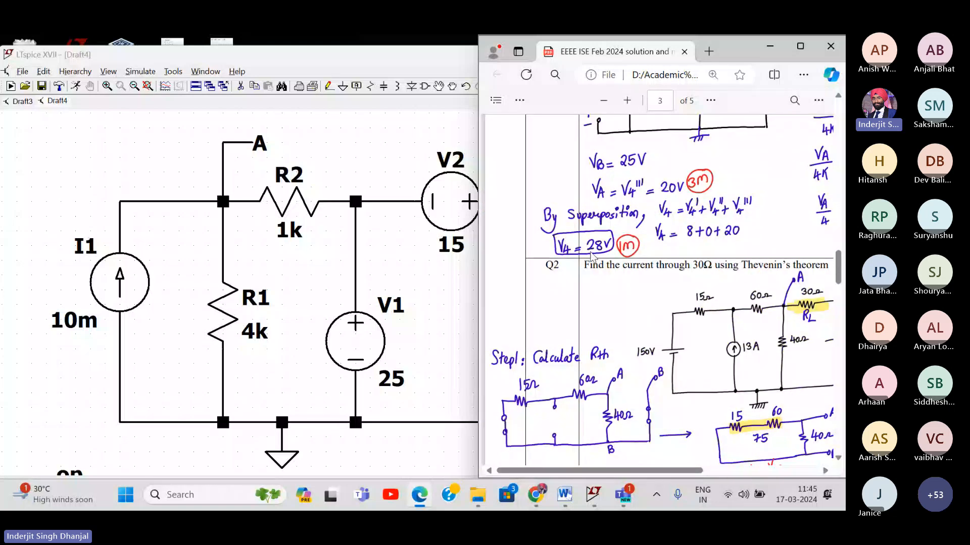
scroll(591, 255, up, 3)
scroll(591, 255, right, 1)
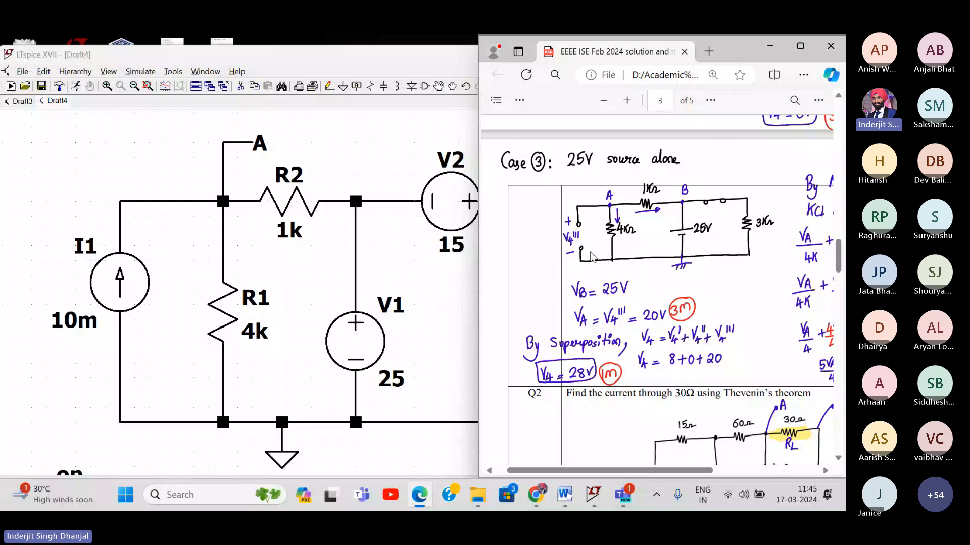
scroll(591, 255, up, 4)
scroll(591, 255, up, 3)
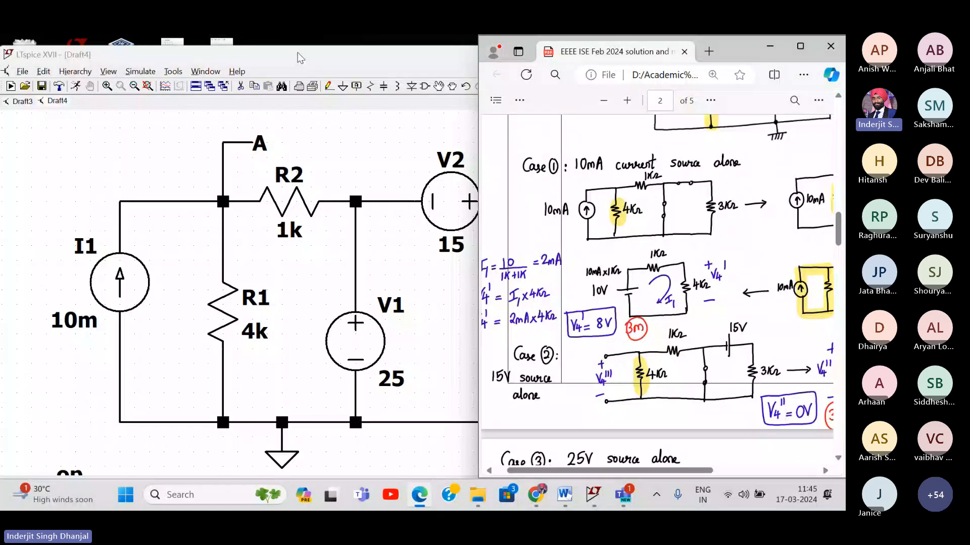
- Maximize the LTspice window and place the comment text "Superposition theorem" above the circuit
double_click(298, 54)
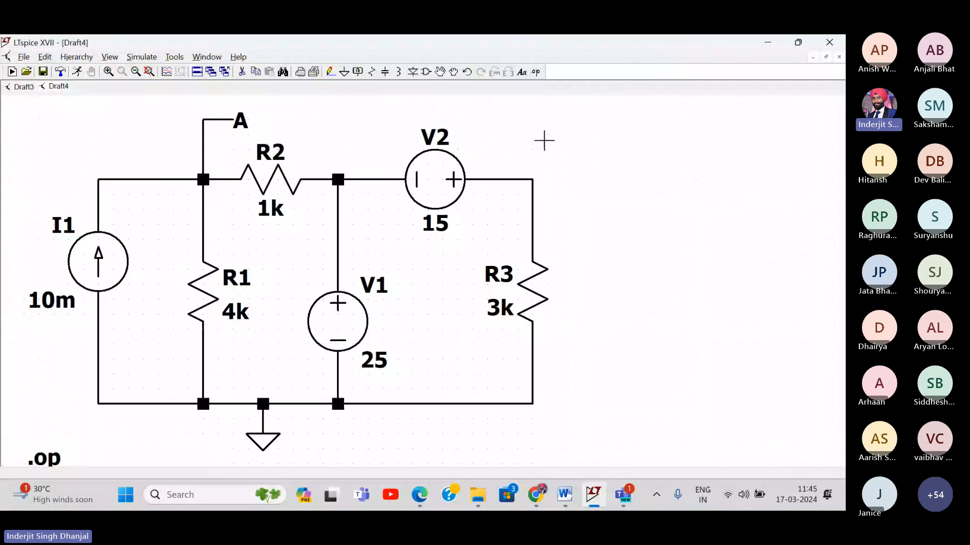
right_click(364, 121)
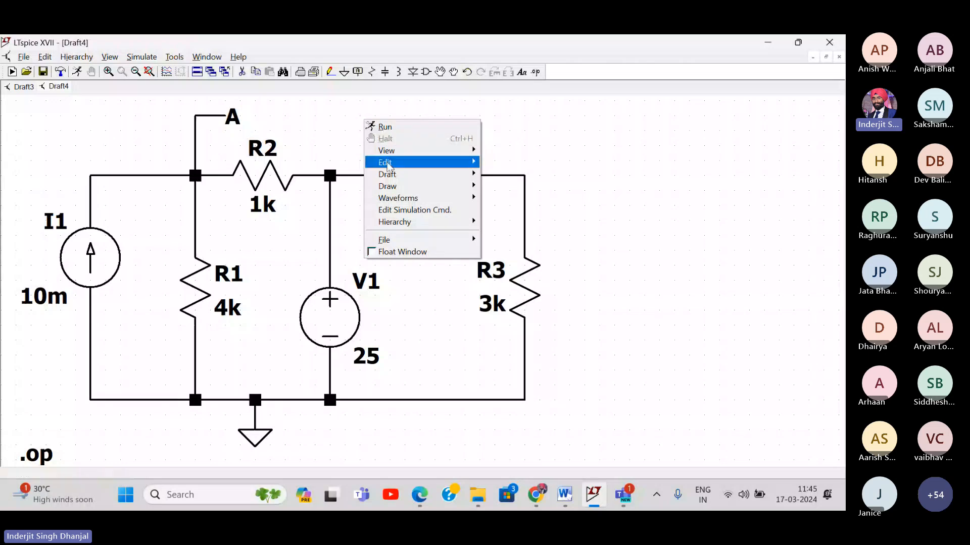
mouse_move(388, 175)
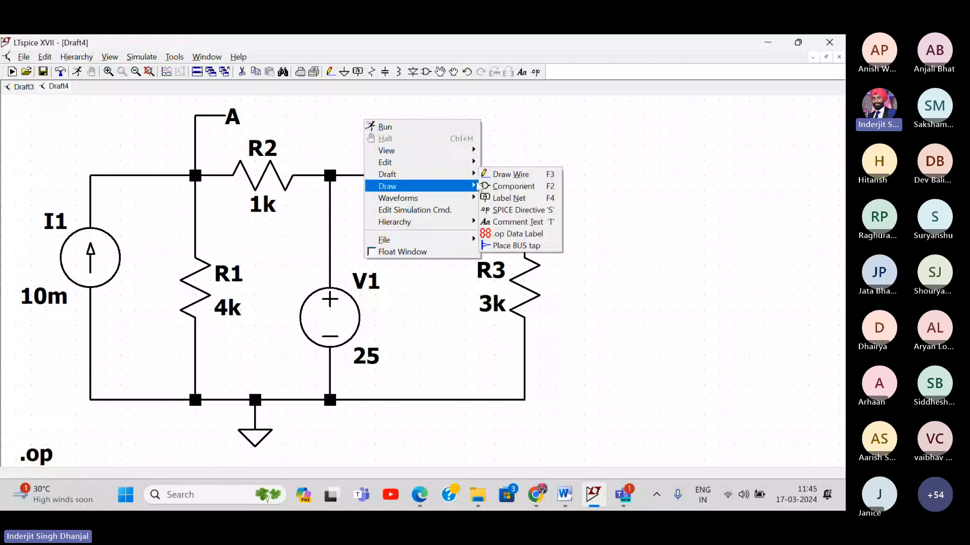
click(507, 222)
text(S)
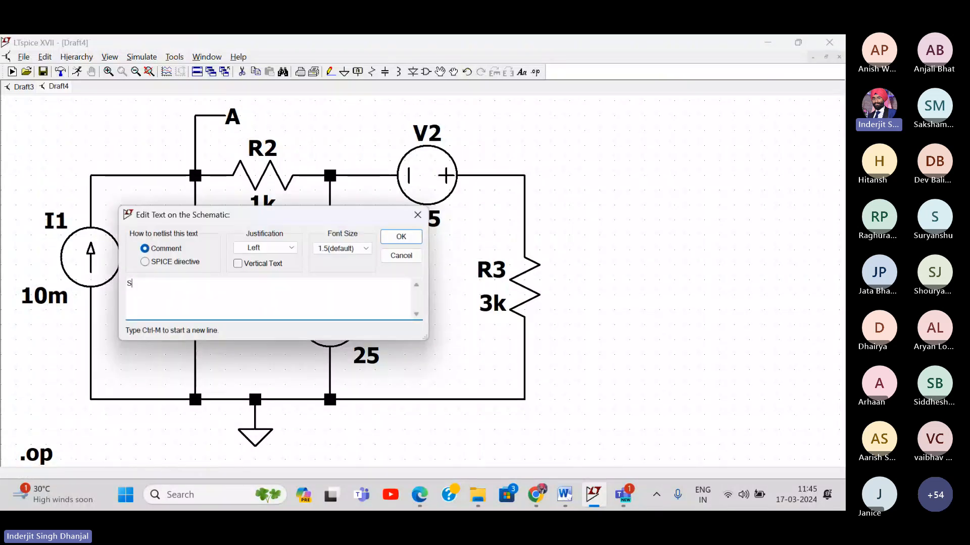
text(uperposition theorem)
click(410, 237)
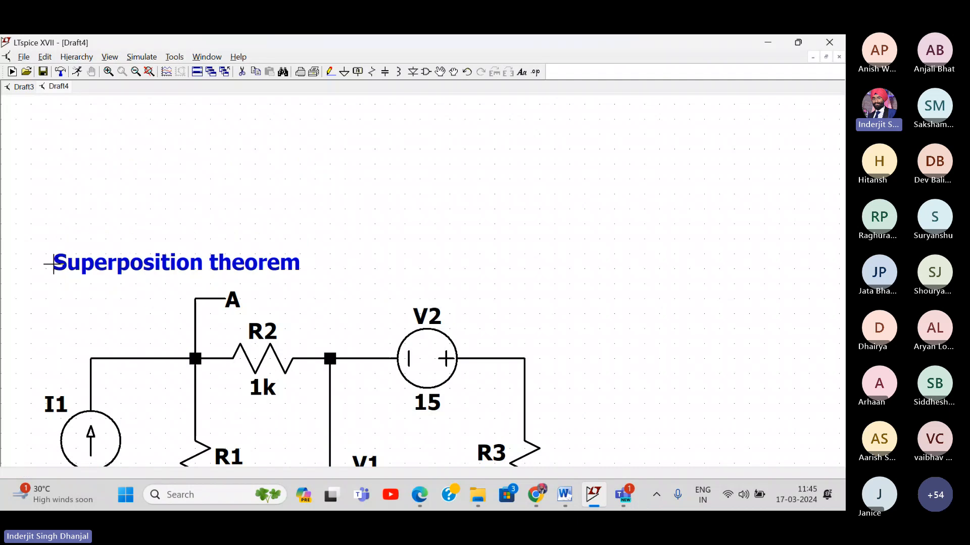
click(51, 262)
click(149, 72)
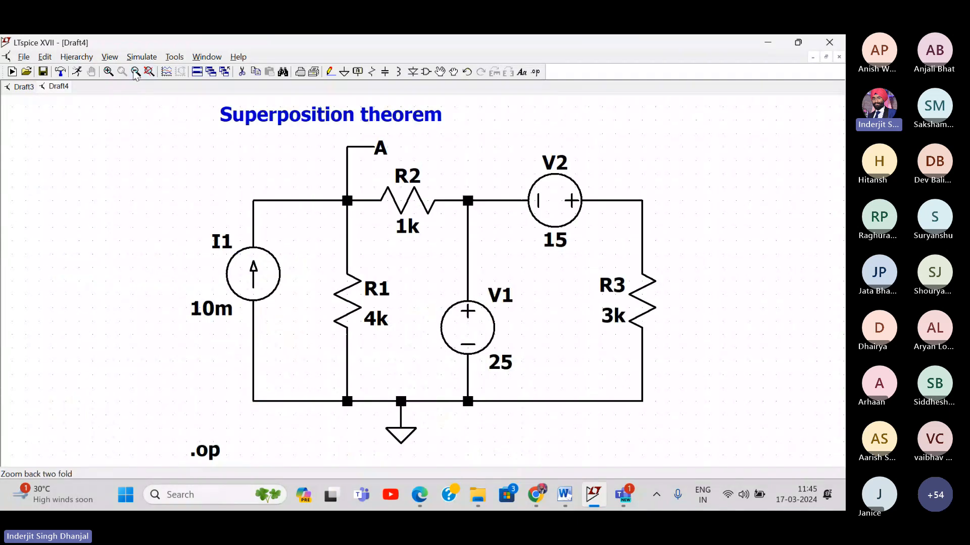
drag(702, 156, 543, 156)
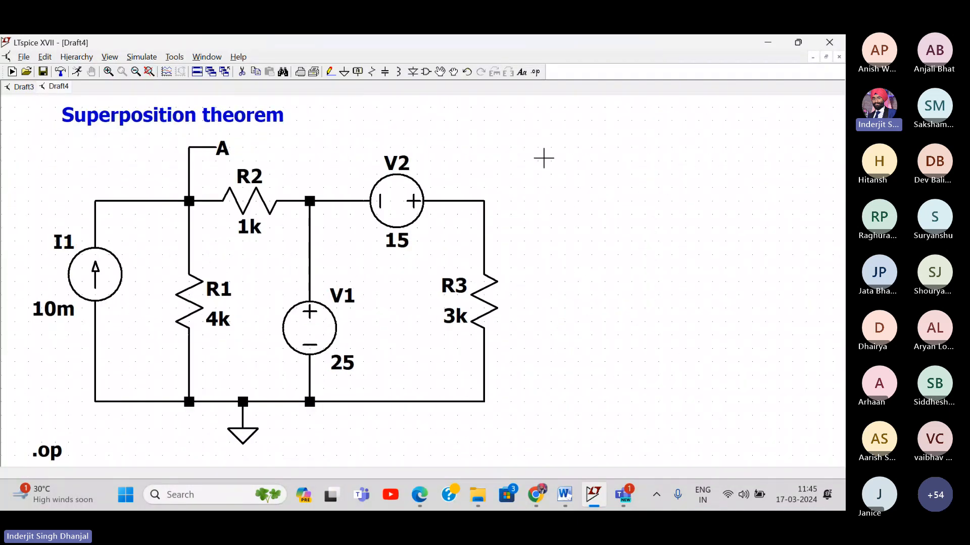
- Run the simulation again, place the results window beside the circuit, and highlight the V(a) line
click(143, 58)
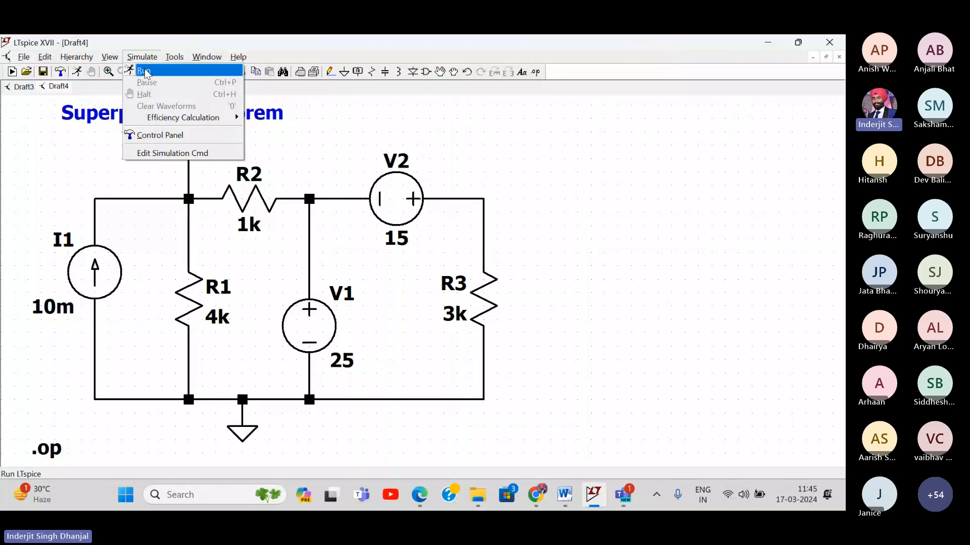
click(145, 72)
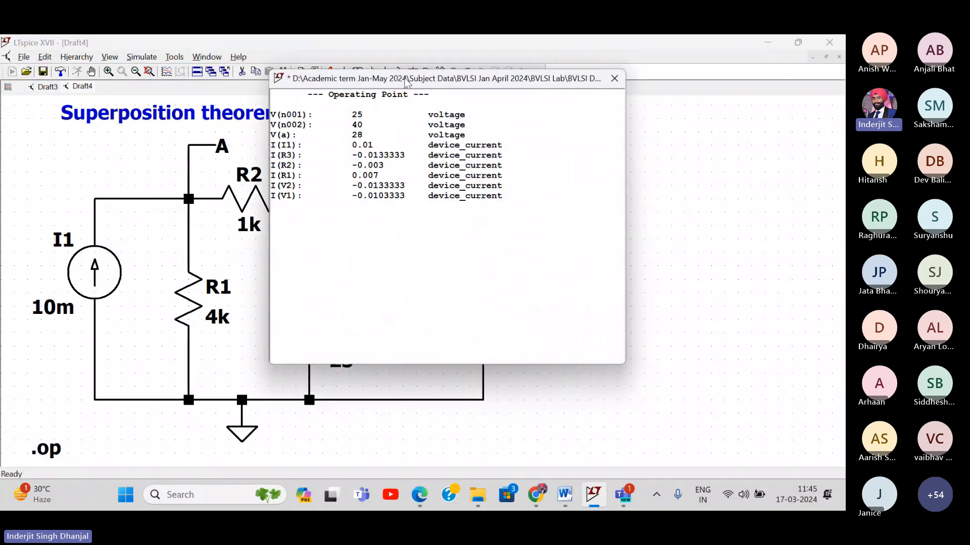
drag(407, 81, 661, 148)
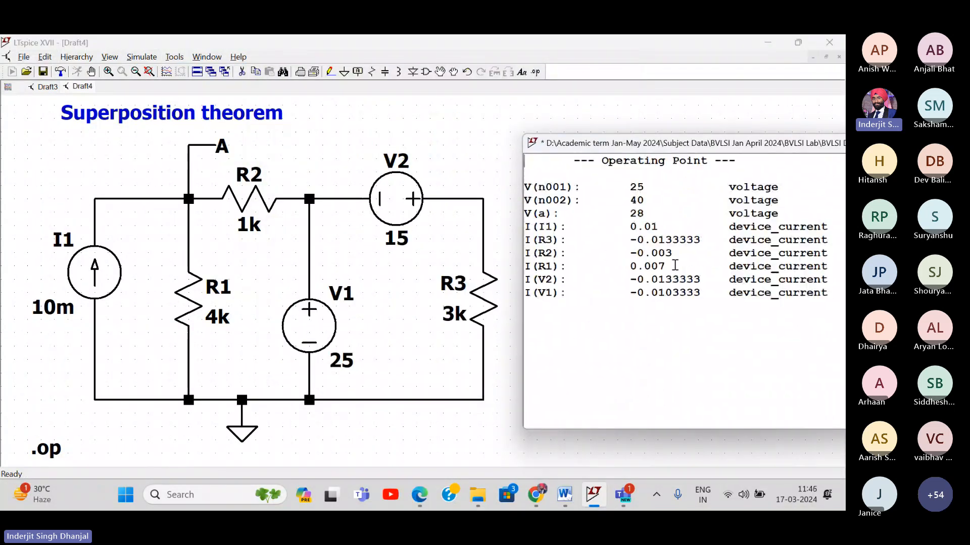
drag(780, 214, 523, 217)
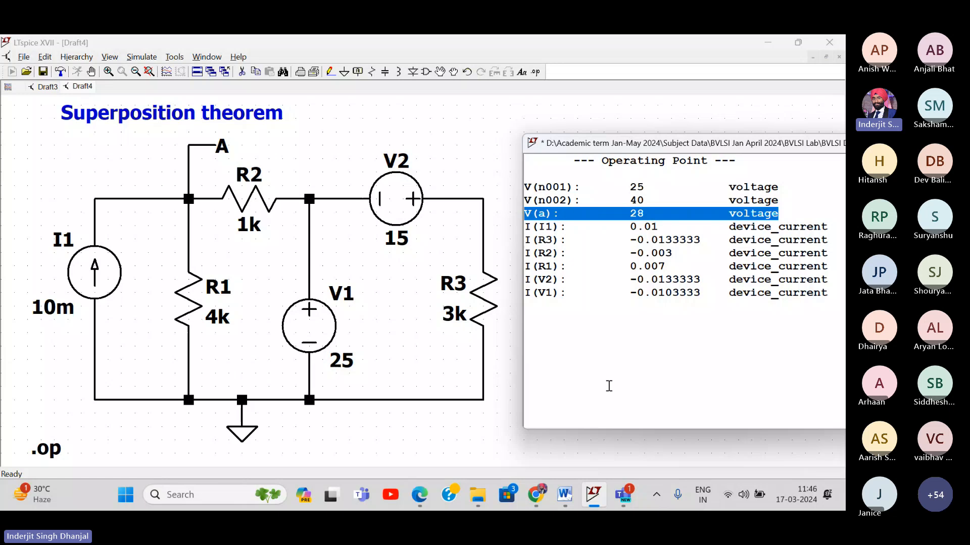
- Capture a full-screen snip of the circuit and results and paste it into the Word document below the mesh analysis screenshot
key(super+shift+s)
click(448, 59)
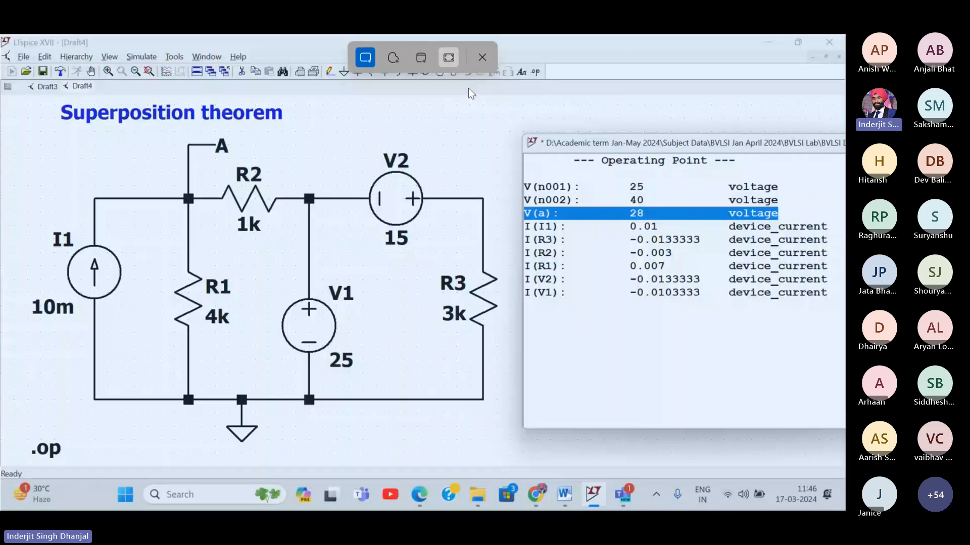
click(566, 493)
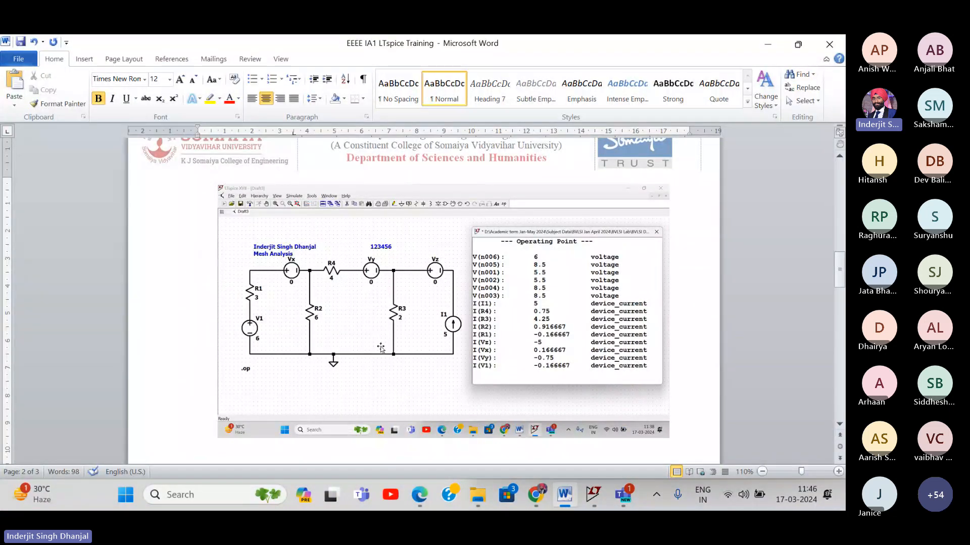
scroll(331, 143, down, 5)
key(ctrl+v)
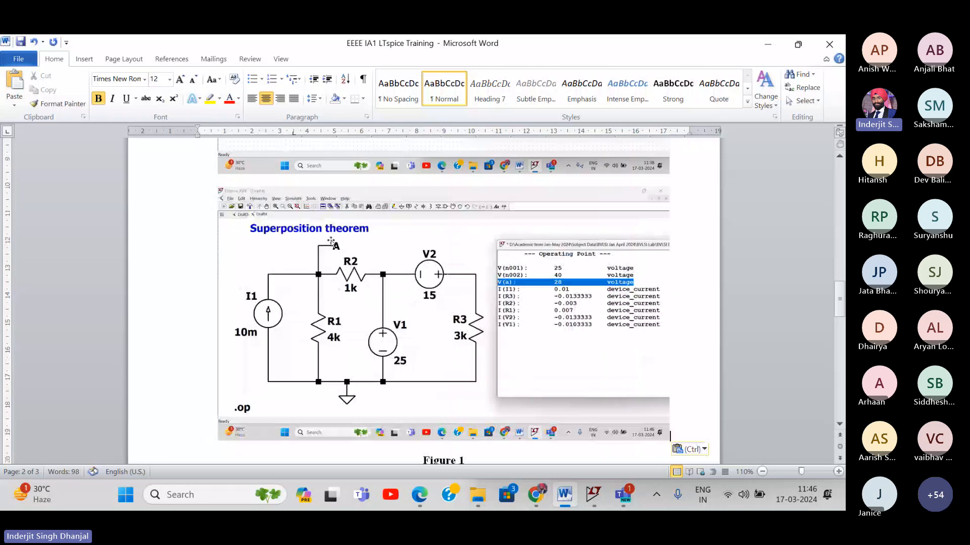
scroll(509, 306, down, 3)
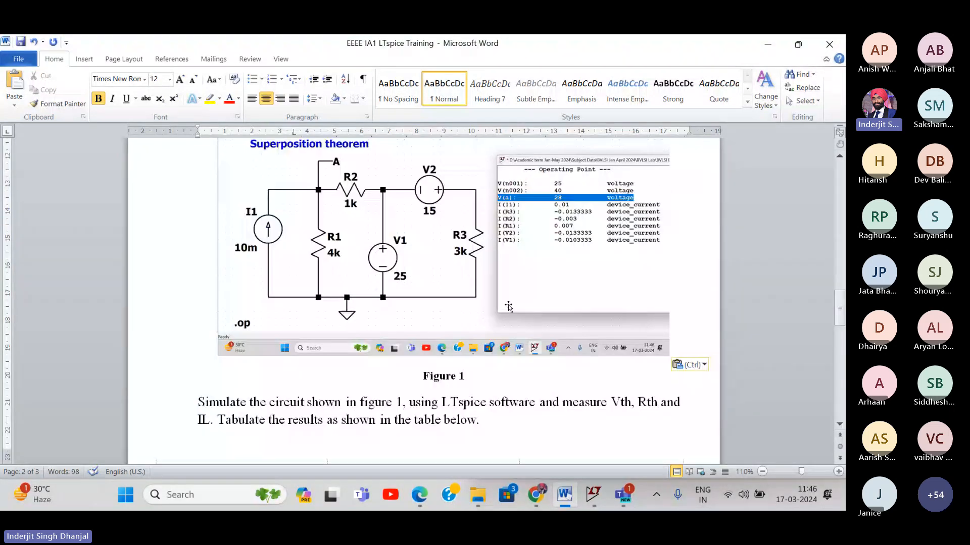
- Insert blank lines between the superposition screenshot and the Figure 1 caption in the Word document
scroll(422, 324, down, 2)
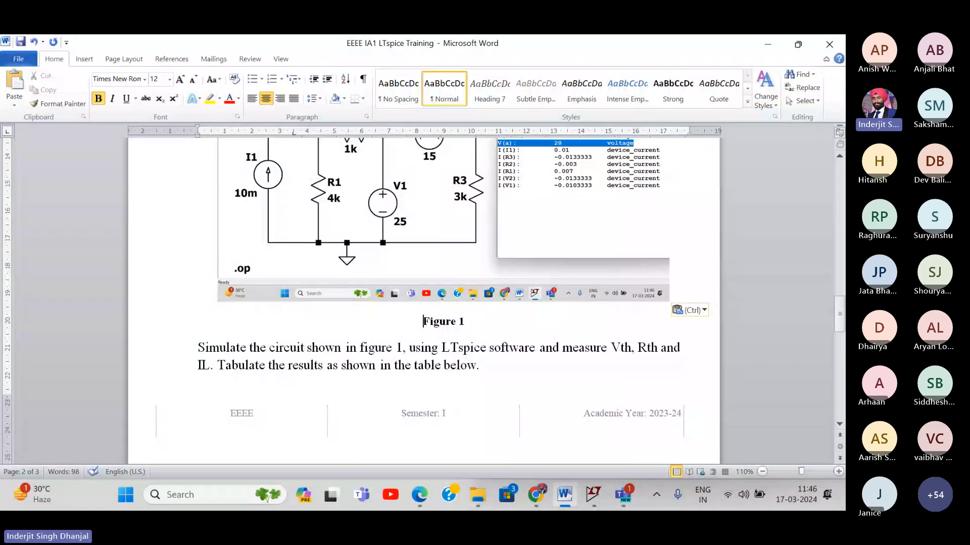
key(Return)
key(Return)
key(Return)
key(Return)
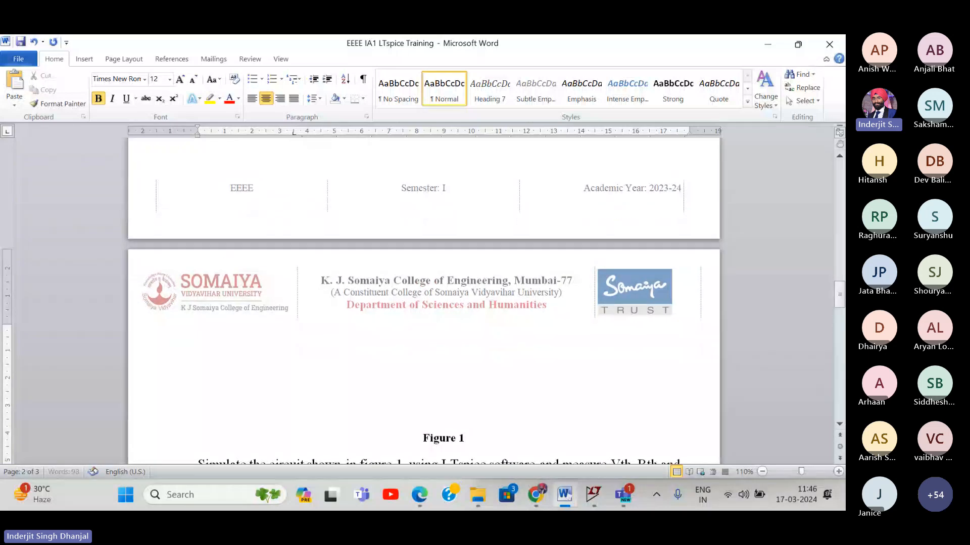
key(ctrl+v)
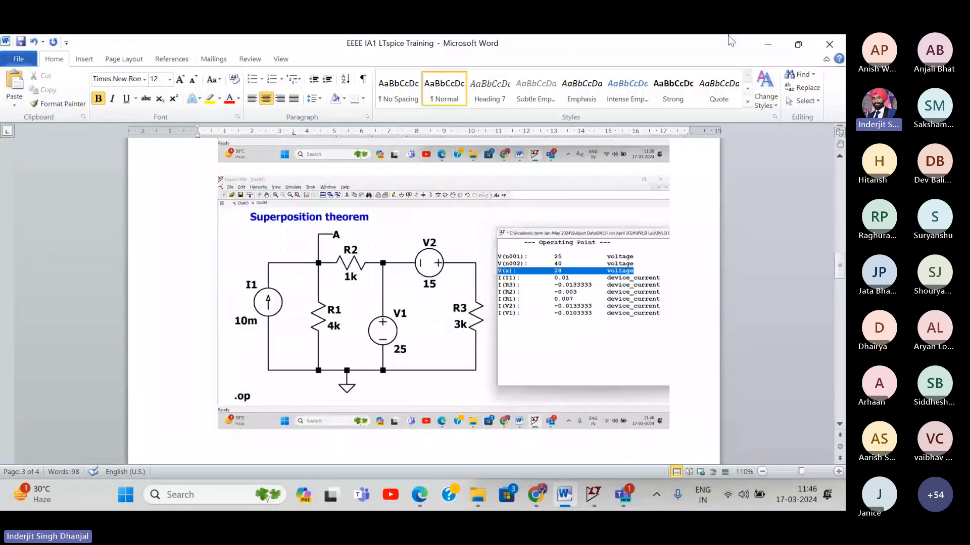
- Switch back to LTspice, close the operating point results, and restore the schematic window beside the PDF solution
click(768, 48)
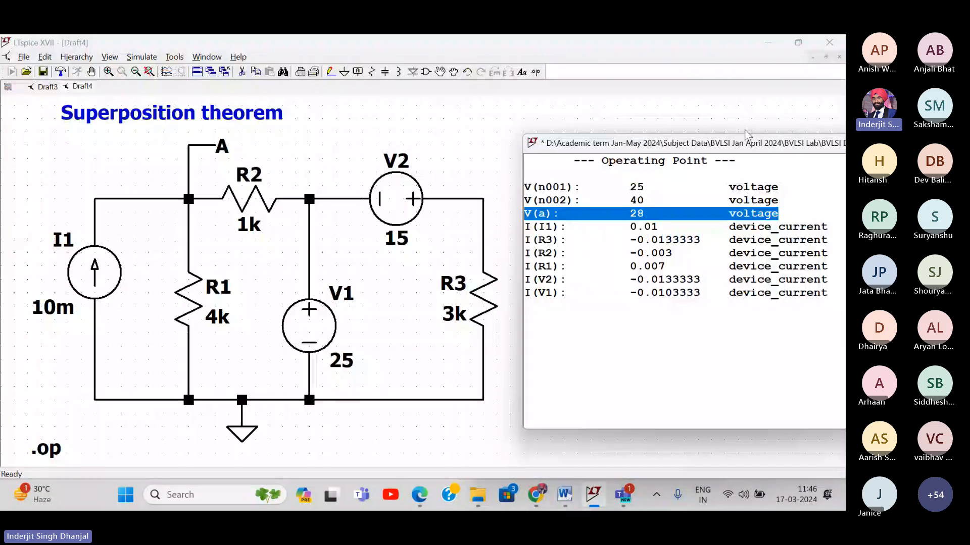
drag(745, 142, 492, 144)
click(618, 145)
double_click(609, 37)
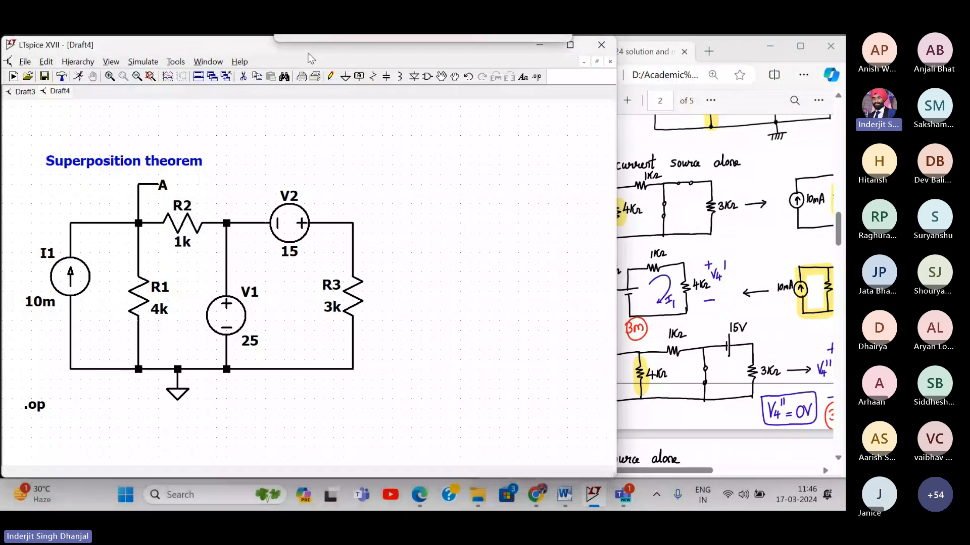
drag(220, 203, 217, 180)
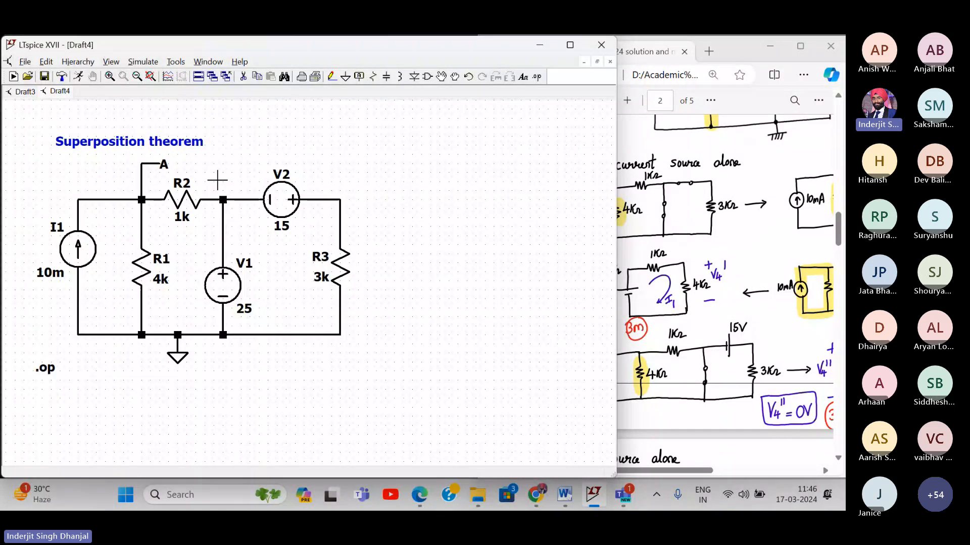
scroll(217, 180, up, 2)
scroll(217, 180, down, 2)
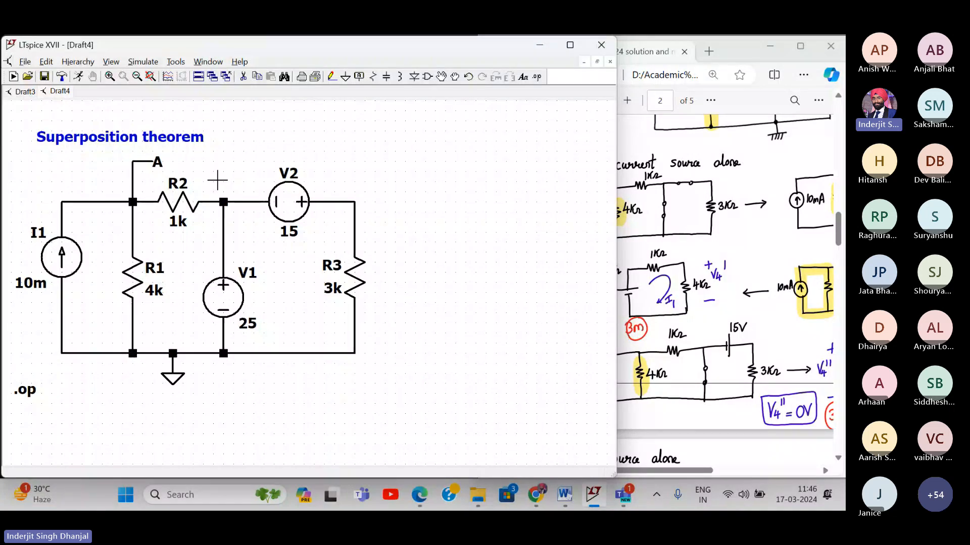
scroll(217, 180, down, 1)
scroll(217, 180, up, 1)
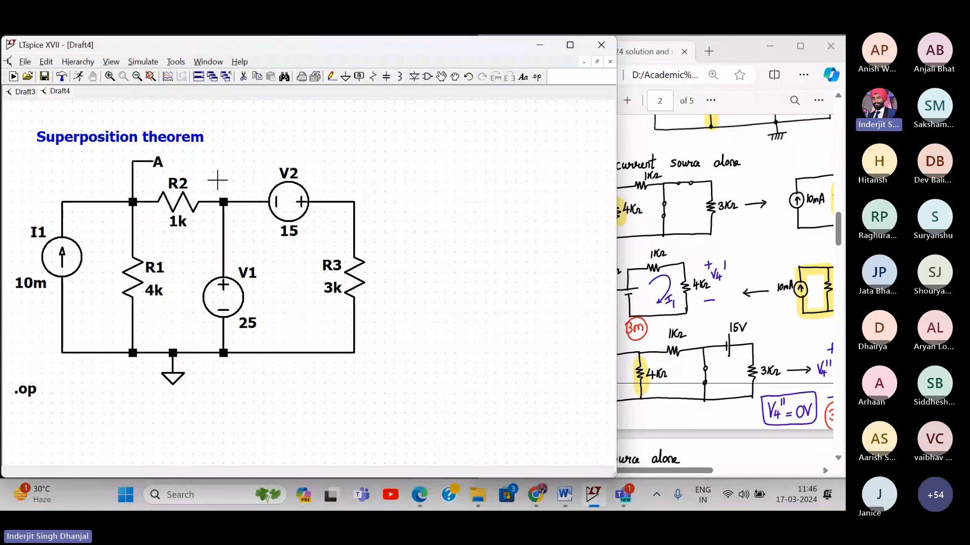
mouse_move(203, 190)
mouse_down()
mouse_move(211, 189)
mouse_move(205, 173)
mouse_move(209, 193)
mouse_up()
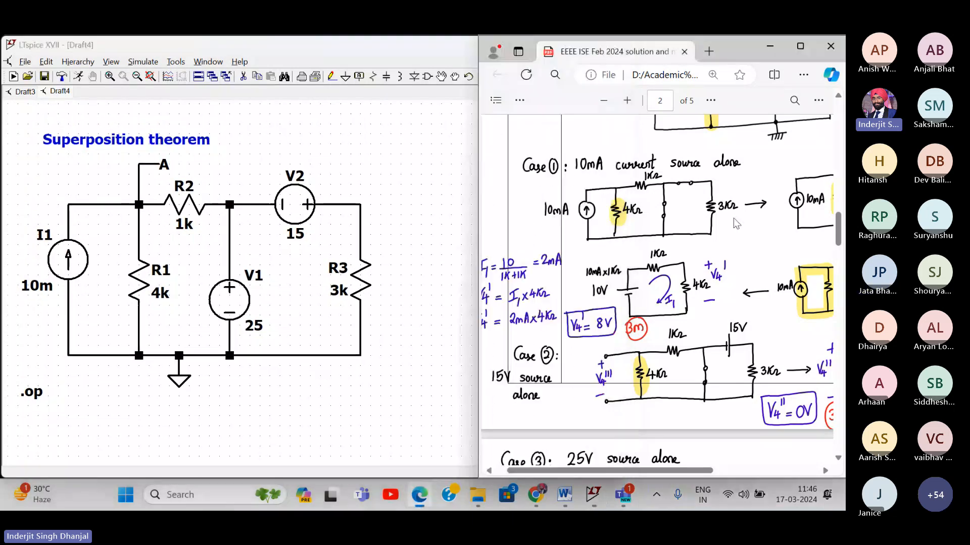
- Examine the superposition question in the PDF, its circuit, and the separate 10mA, 15V and 25V source contributions to V4
click(736, 224)
scroll(737, 224, up, 2)
scroll(737, 223, down, 3)
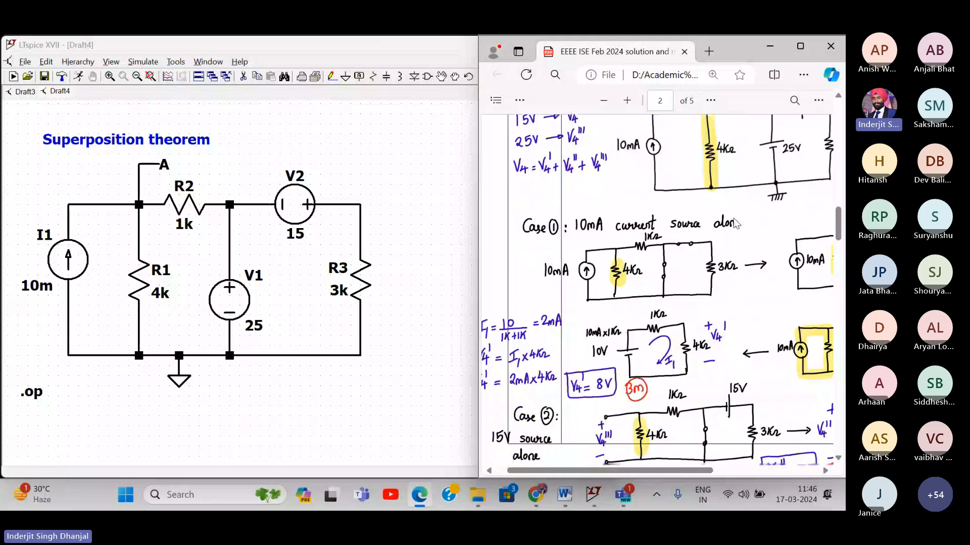
scroll(613, 203, up, 3)
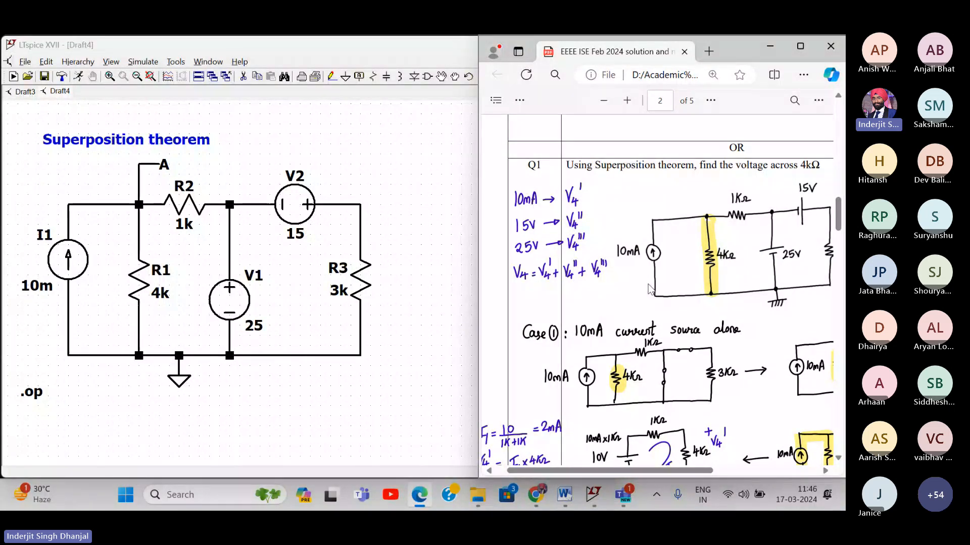
scroll(657, 291, right, 3)
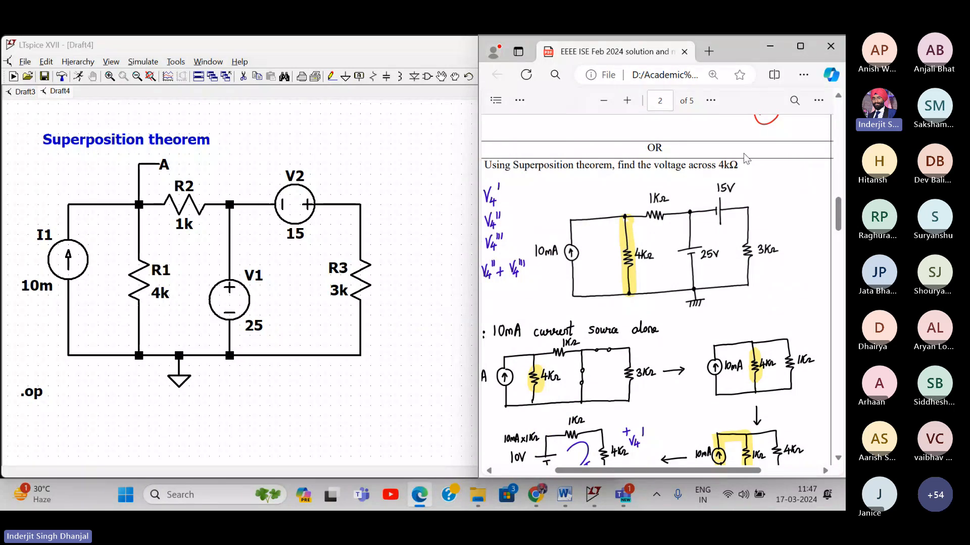
scroll(556, 226, left, 3)
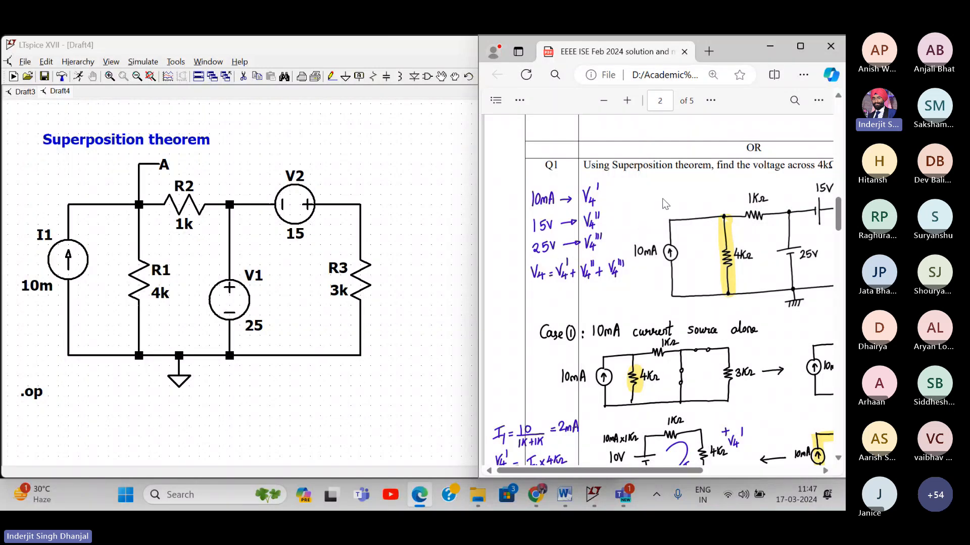
scroll(673, 200, right, 2)
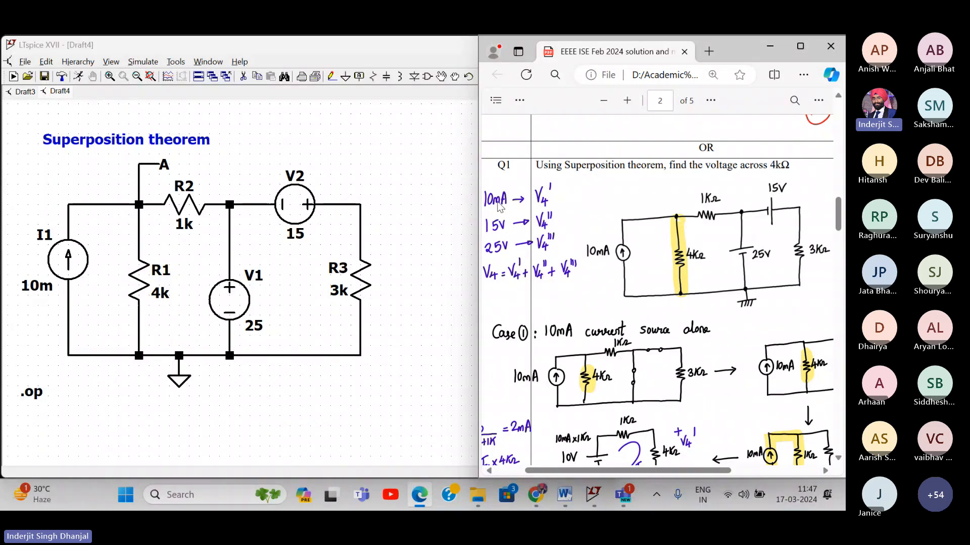
- Maximize LTspice and duplicate the complete superposition circuit, placing the copy to the right of the original
double_click(310, 48)
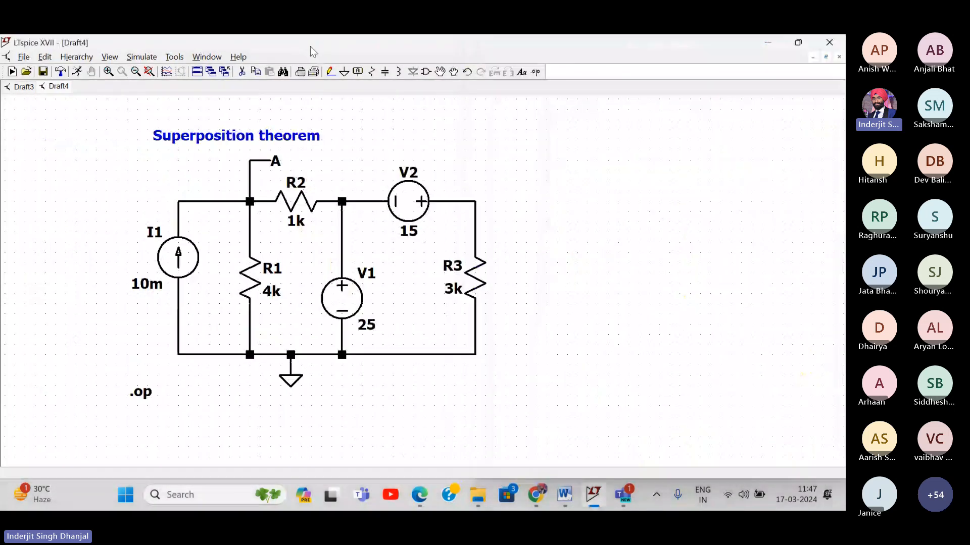
drag(590, 210, 517, 182)
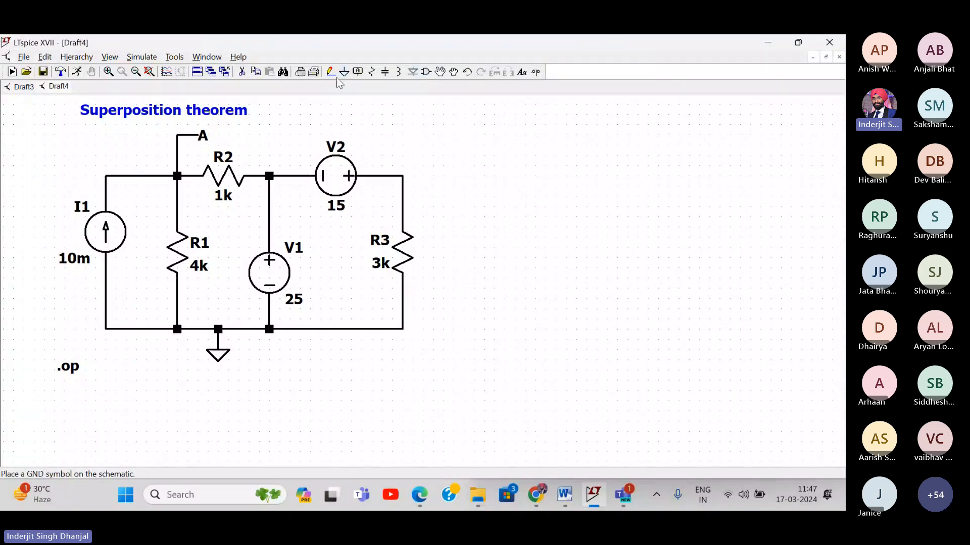
click(257, 72)
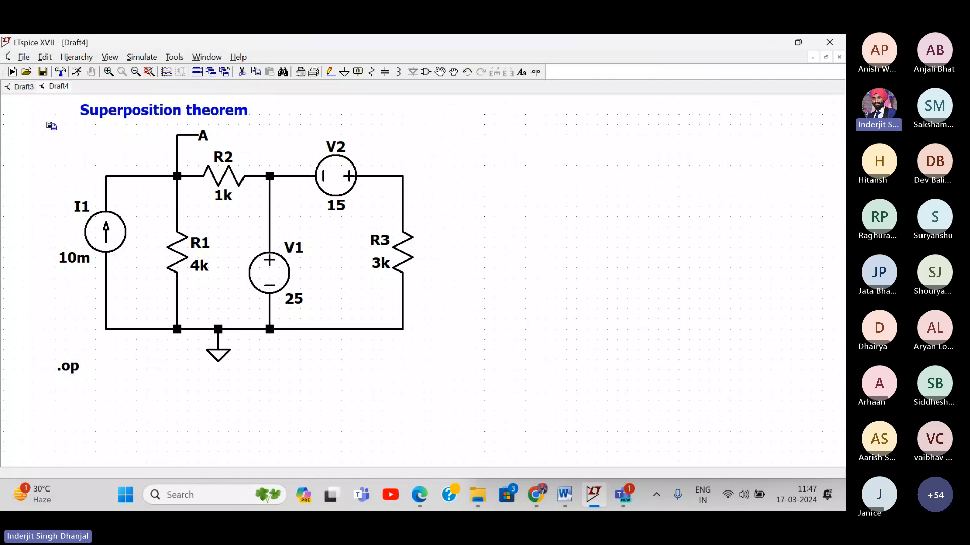
drag(53, 126, 442, 366)
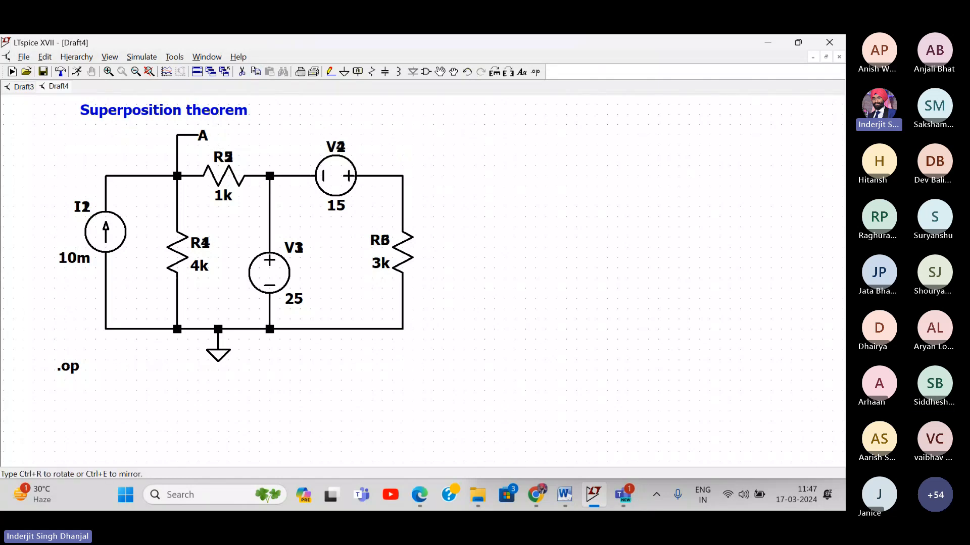
click(644, 248)
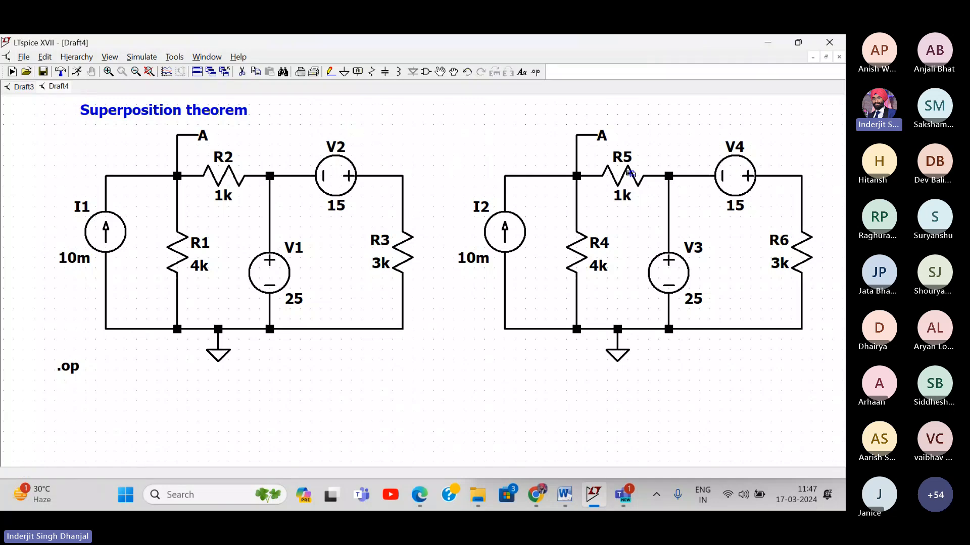
- Rename the node label A in the duplicated circuit as B
right_click(603, 136)
right_click(603, 137)
key(Escape)
- Duplicate the node B circuit and place the third copy below and between the two existing circuits
mouse_move(462, 320)
mouse_down()
mouse_move(457, 287)
mouse_move(446, 308)
mouse_move(476, 306)
mouse_move(466, 319)
mouse_up()
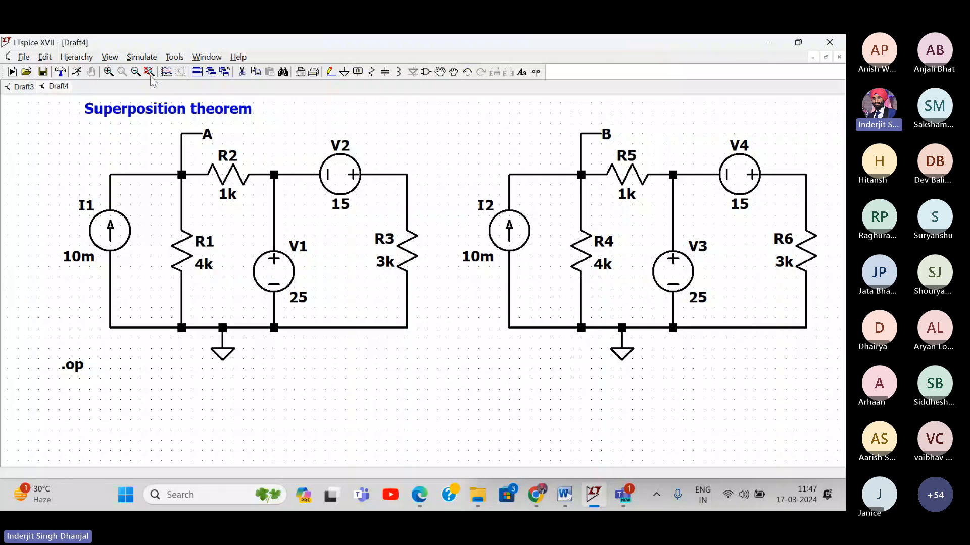
click(136, 71)
click(258, 72)
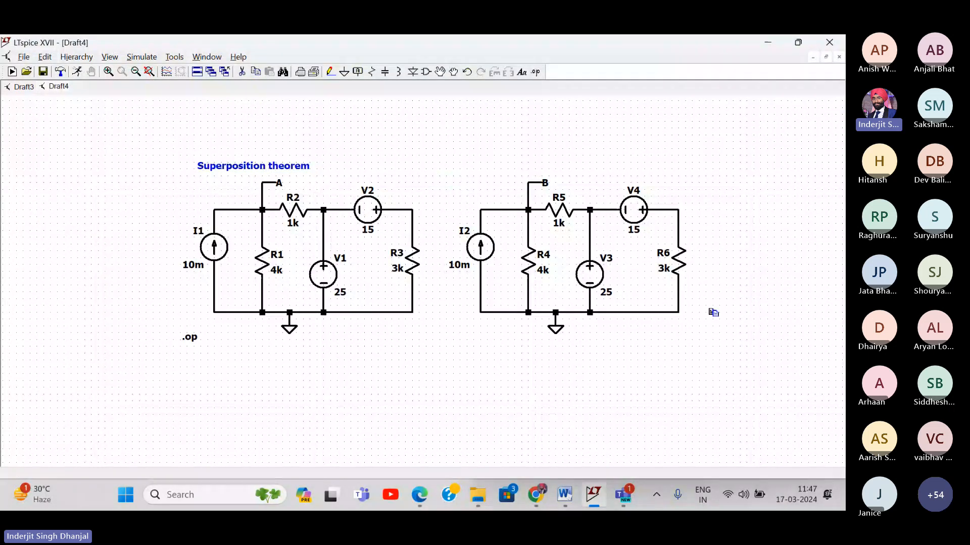
drag(444, 168, 714, 342)
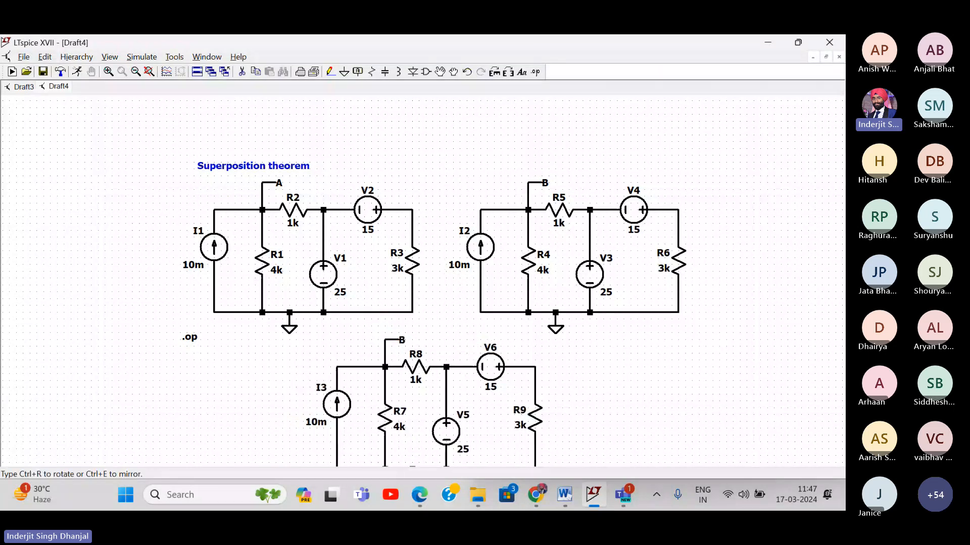
click(443, 413)
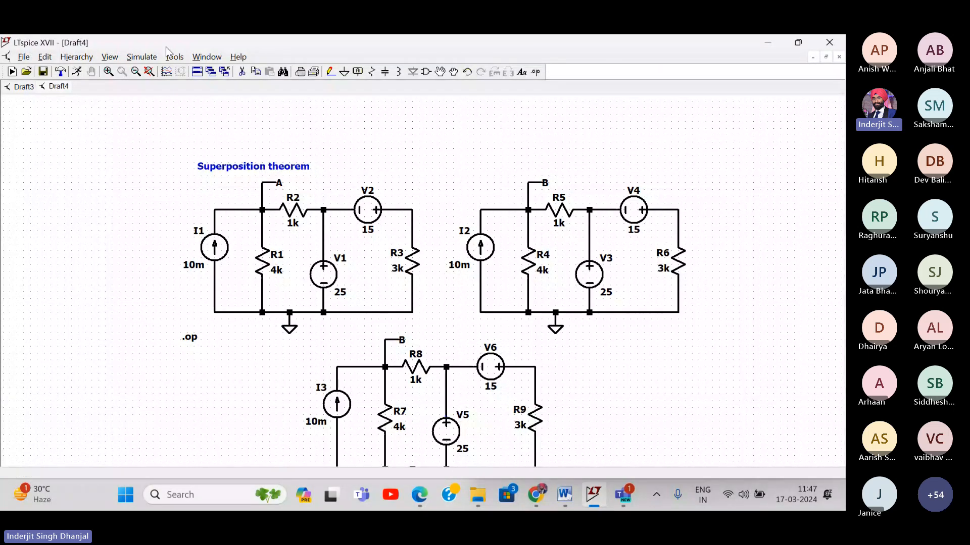
click(149, 72)
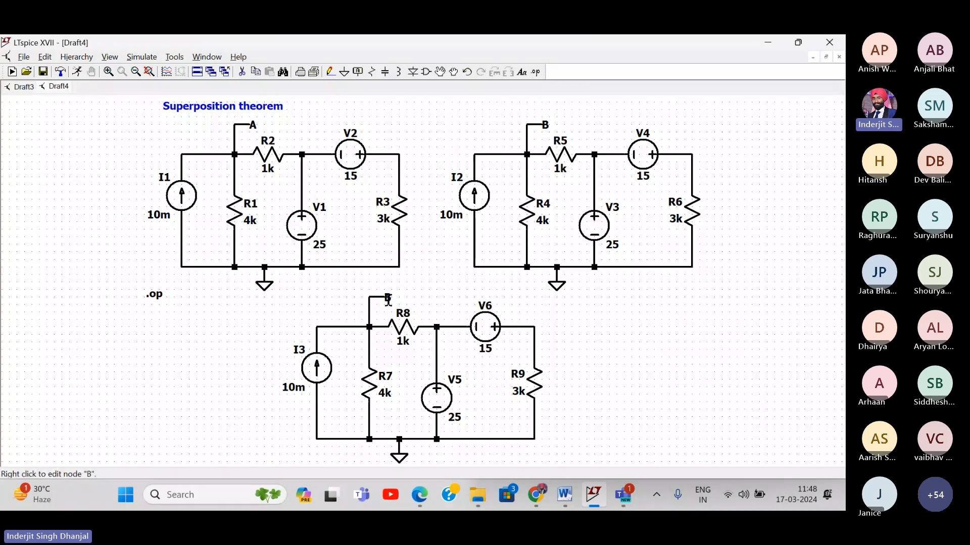
- Rename the node label in the third, lower circuit as C
right_click(388, 301)
text(C)
key(Return)
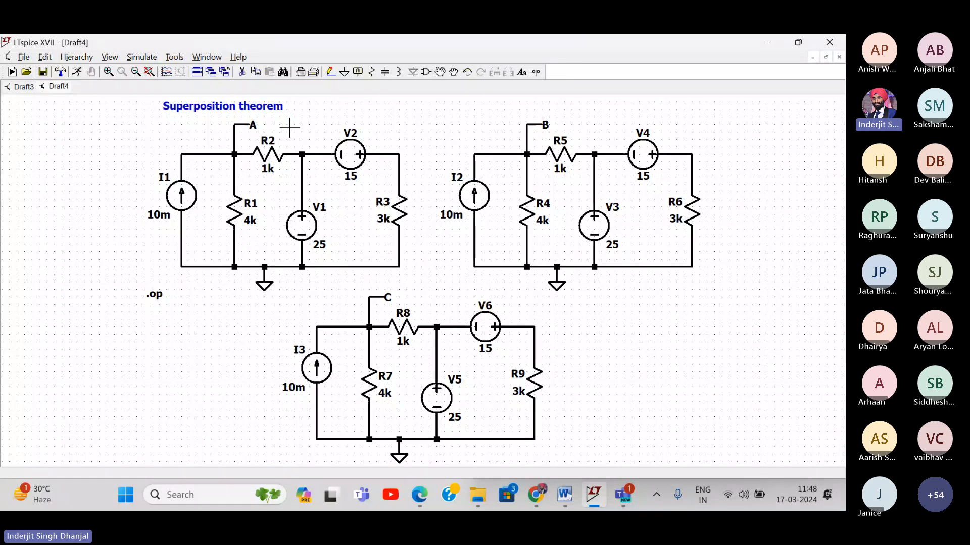
- Place the comment text "10mA" above the first circuit, between R2 and V2
right_click(290, 128)
mouse_move(317, 173)
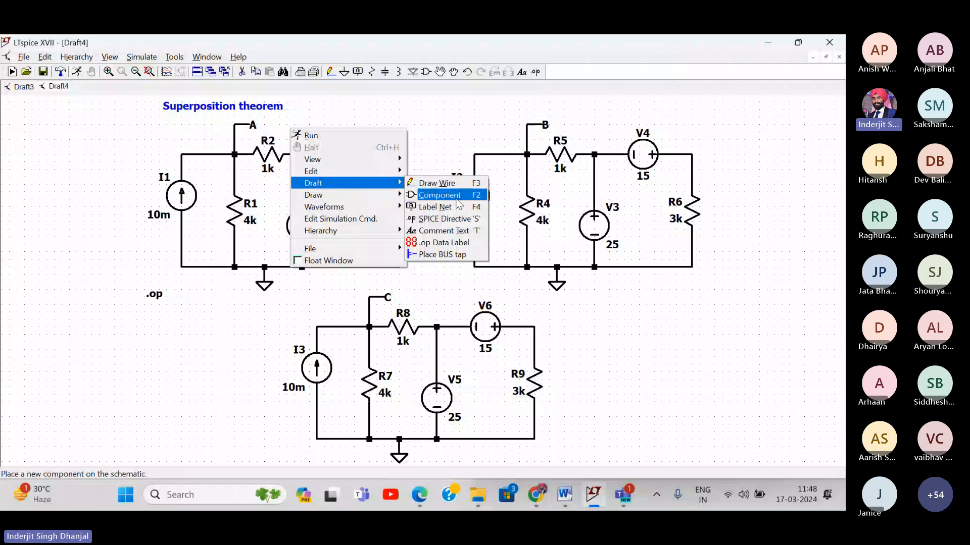
click(443, 232)
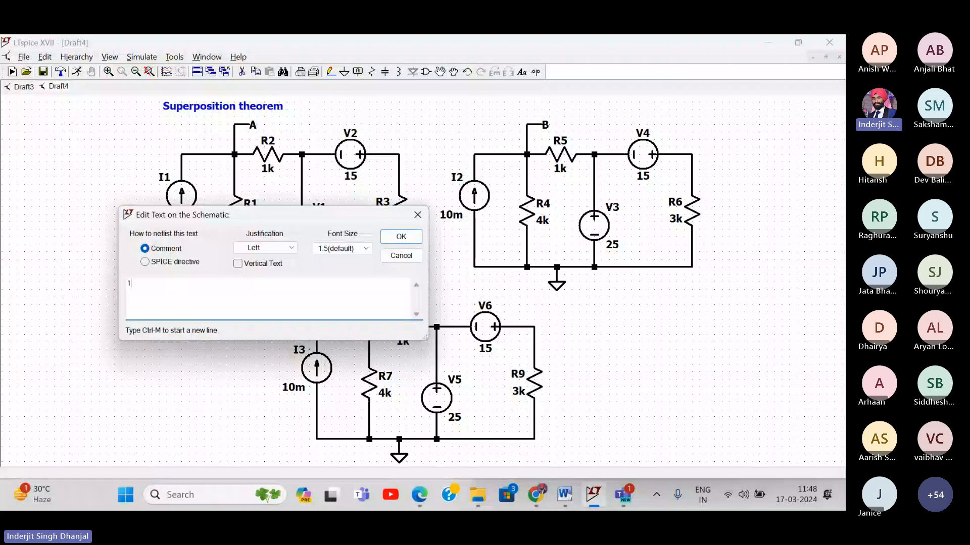
text(10mA)
click(401, 238)
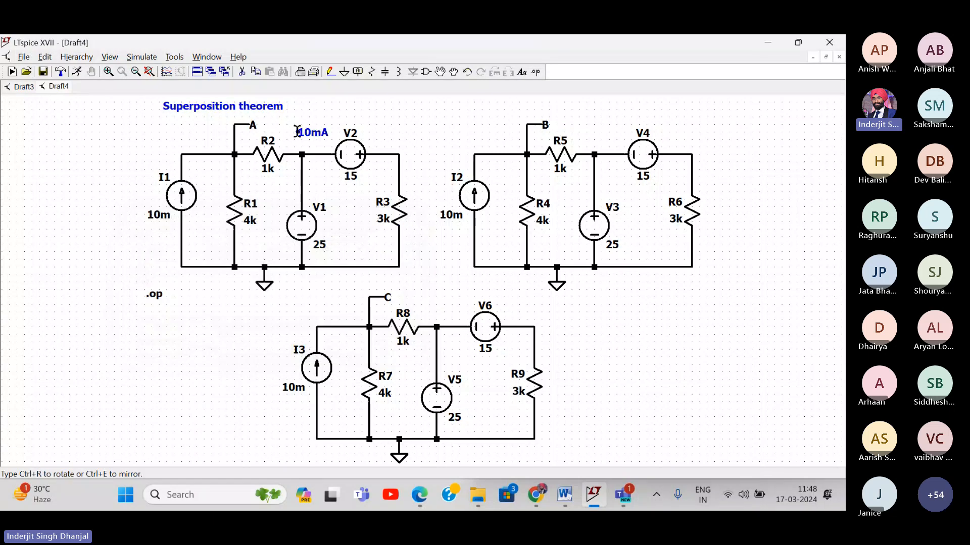
click(291, 129)
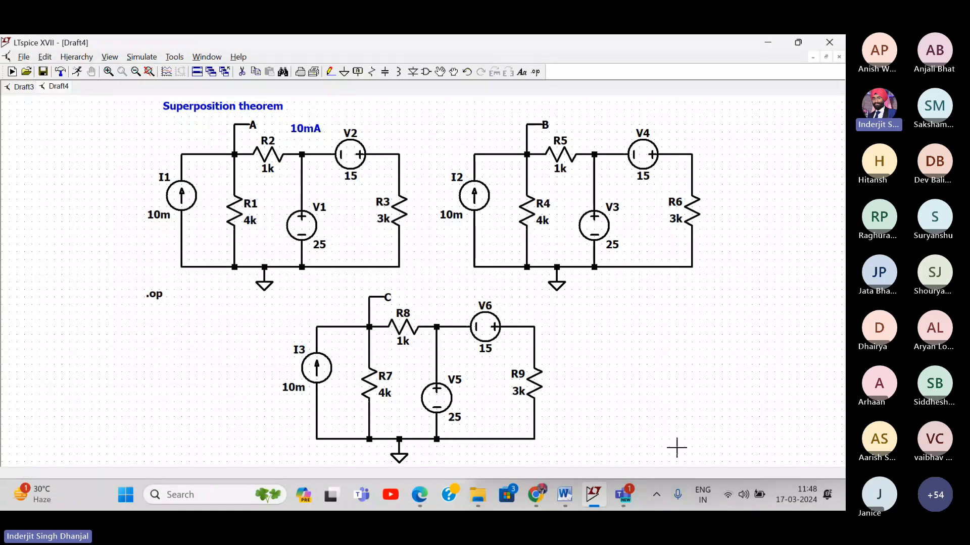
- Place the comment text "15V" above the second circuit, between R5 and V4
mouse_move(564, 499)
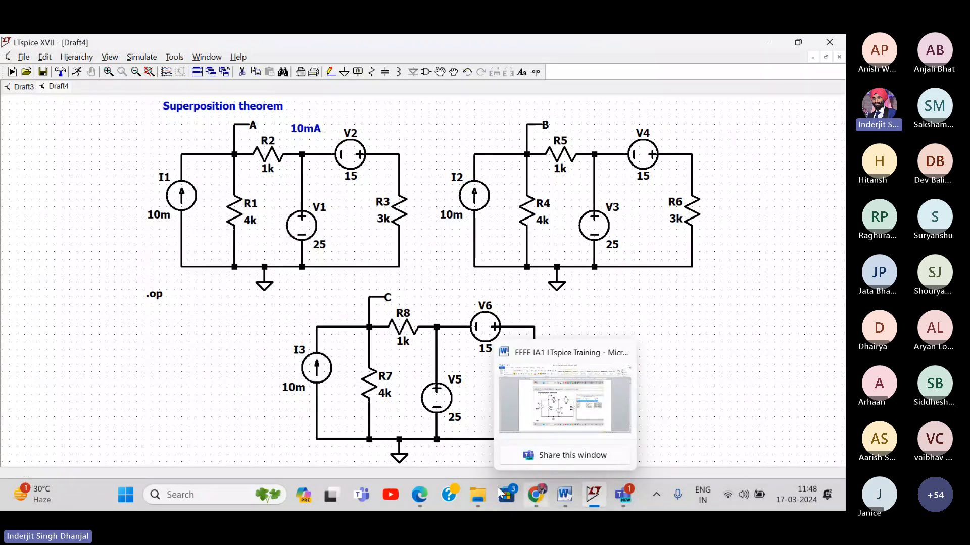
click(419, 497)
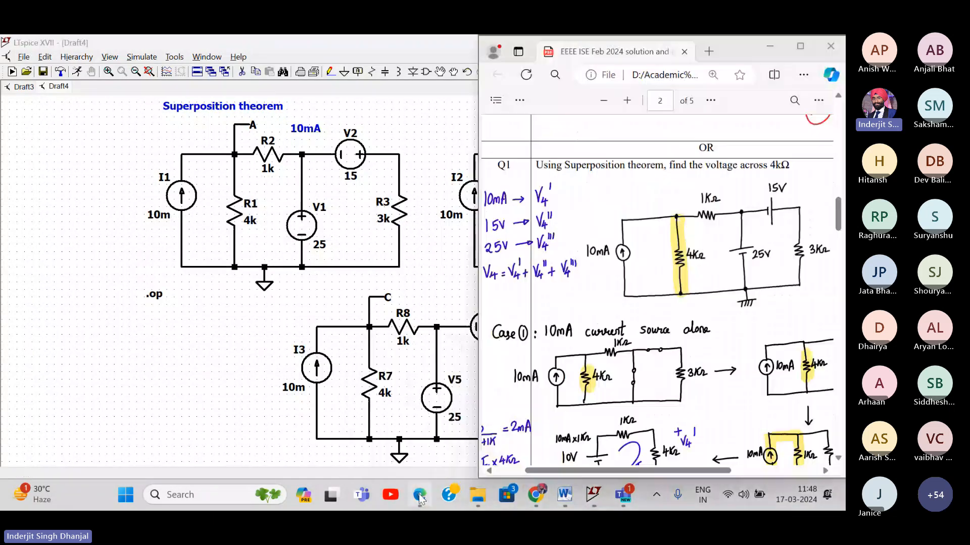
click(430, 130)
right_click(589, 126)
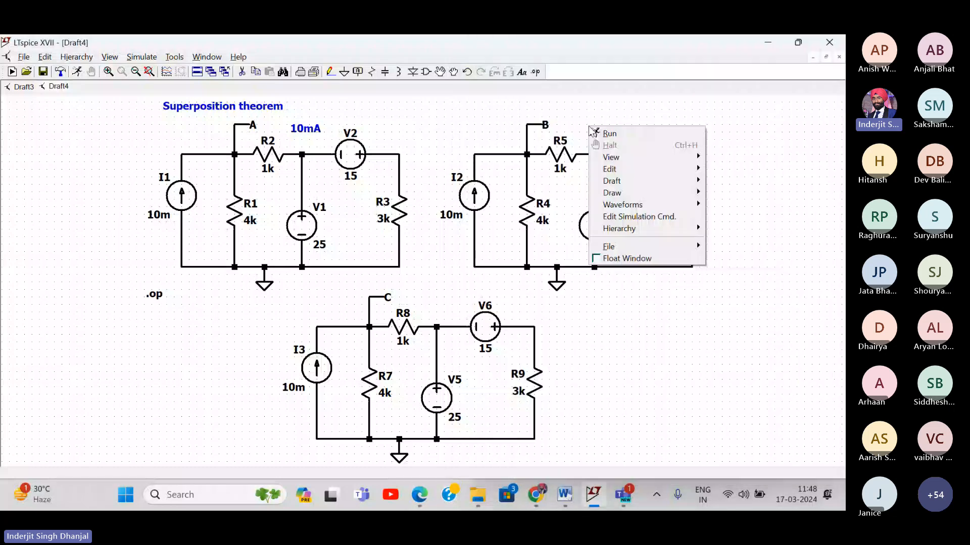
mouse_move(615, 181)
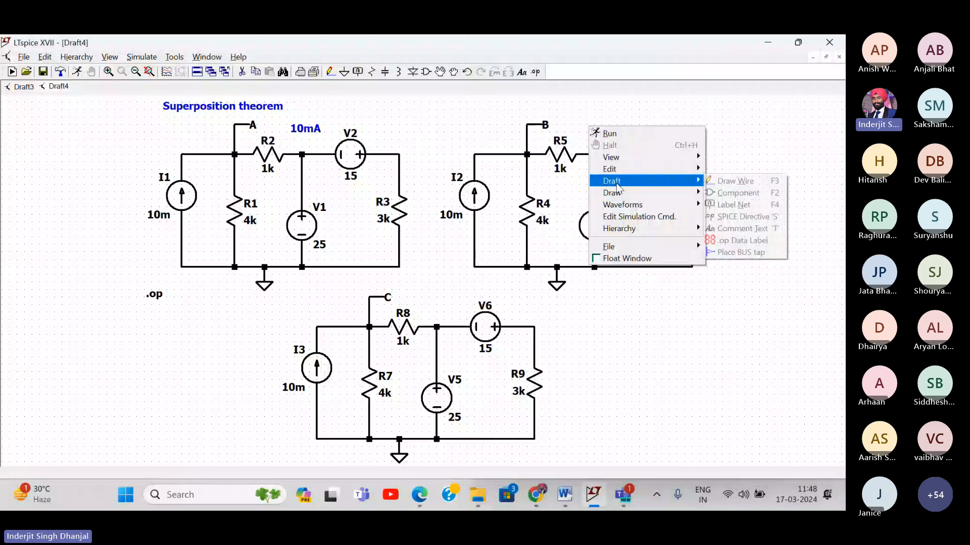
click(739, 229)
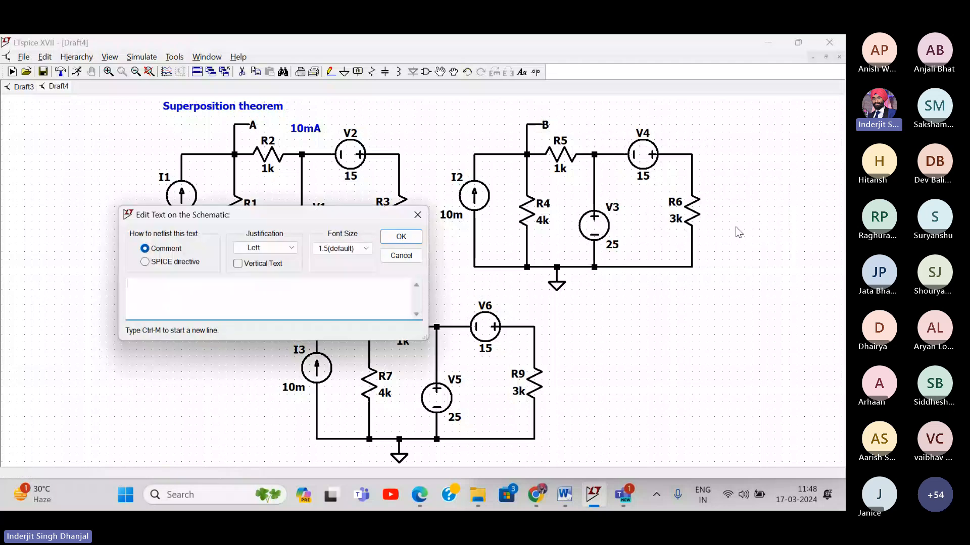
text(15V)
key(Return)
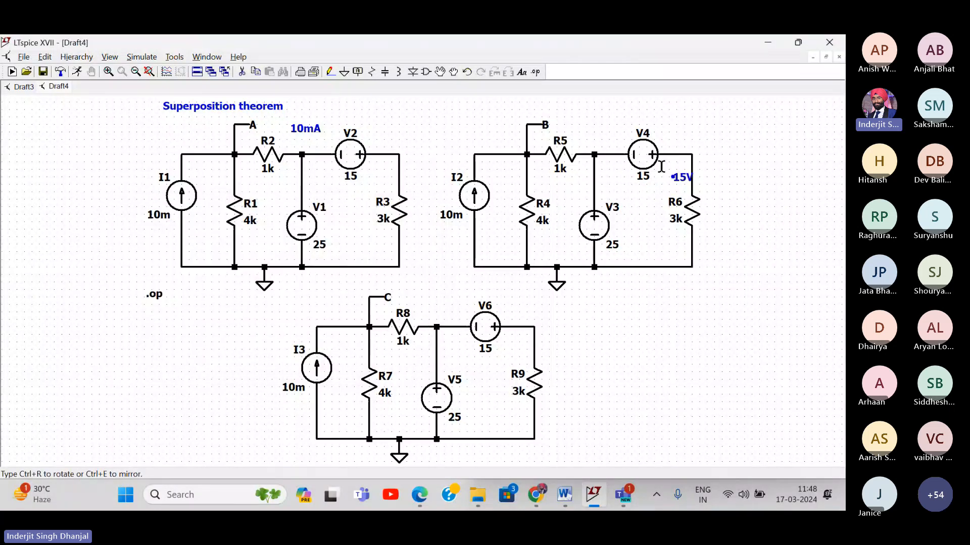
click(592, 134)
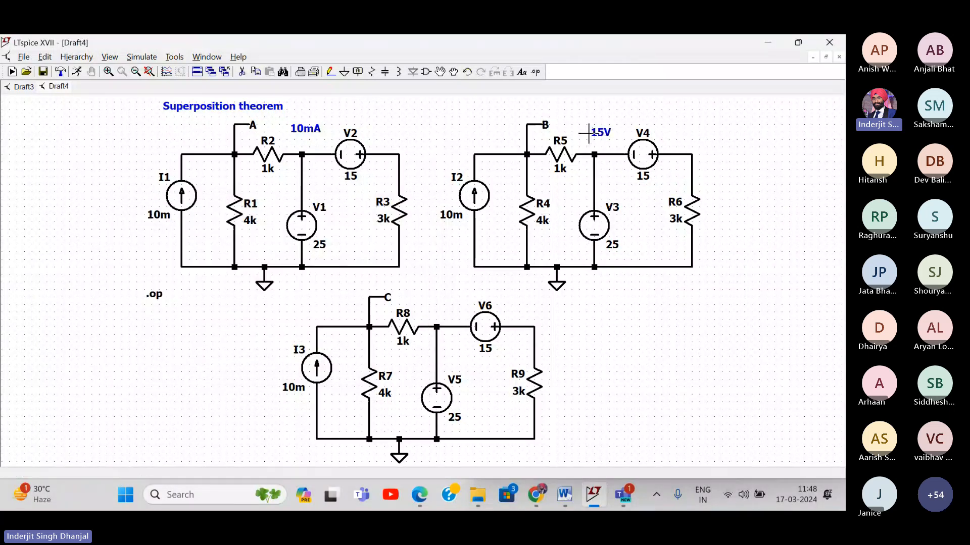
- Place the comment text "25V" above the third, lower circuit, between R8 and V6
right_click(424, 306)
mouse_move(452, 363)
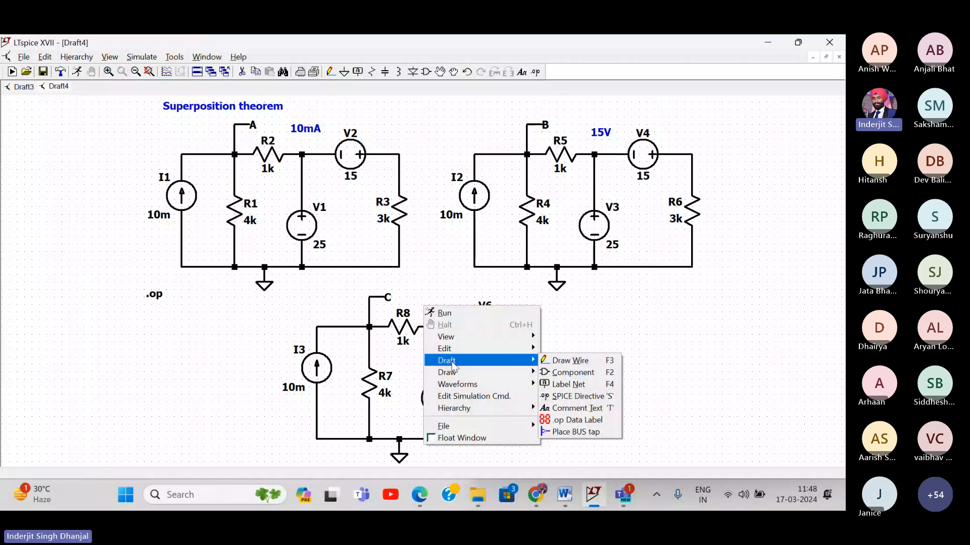
click(570, 408)
text(25)
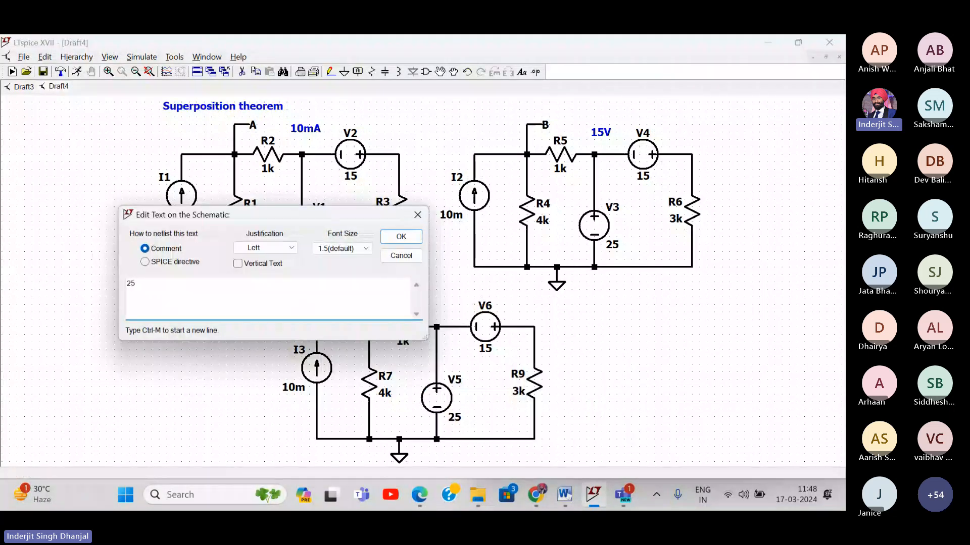
text(V)
key(Return)
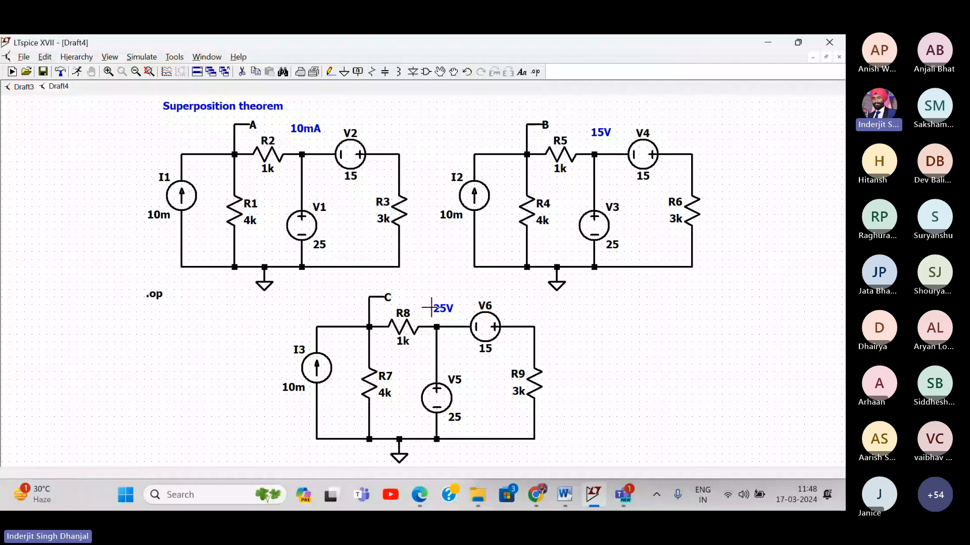
click(431, 306)
- Delete voltage sources V1 and V2 from the 10mA circuit
right_click(317, 91)
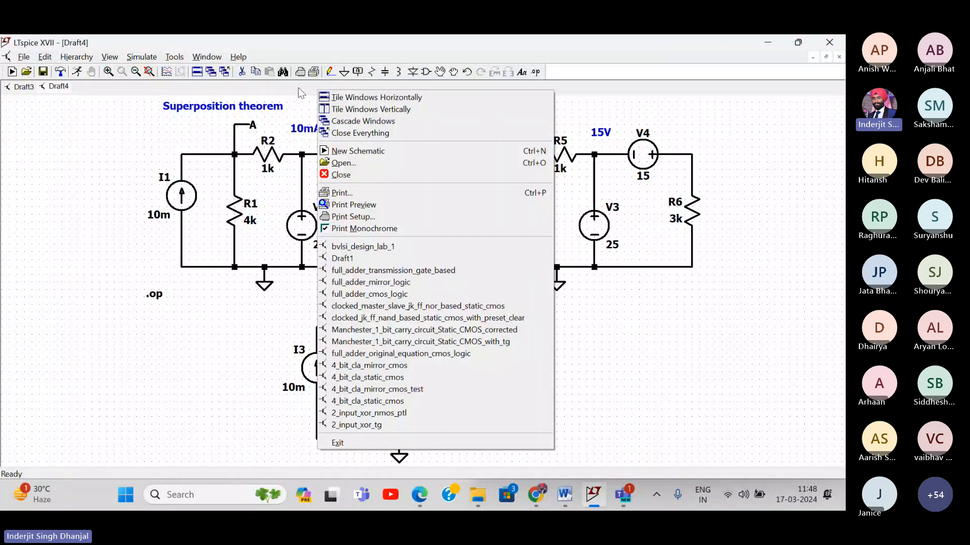
key(Escape)
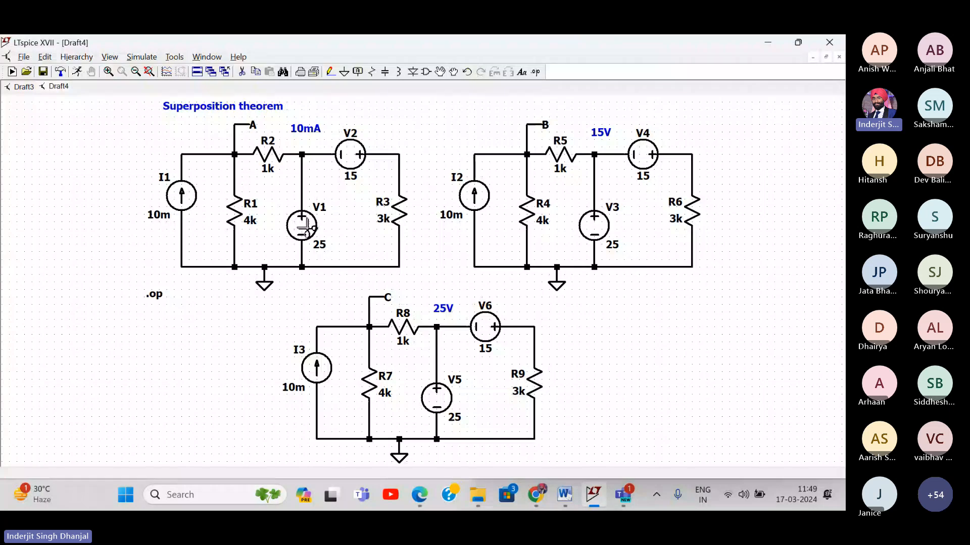
click(243, 72)
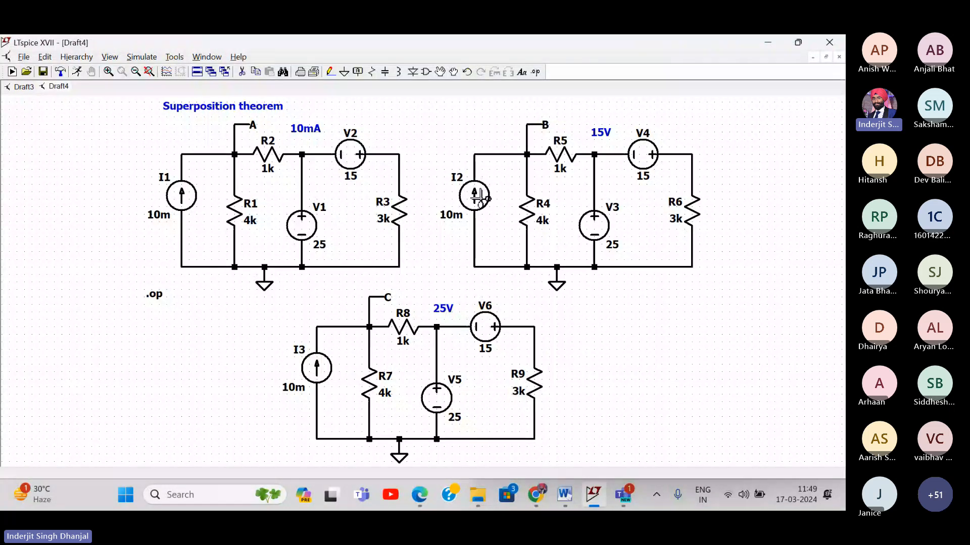
click(309, 227)
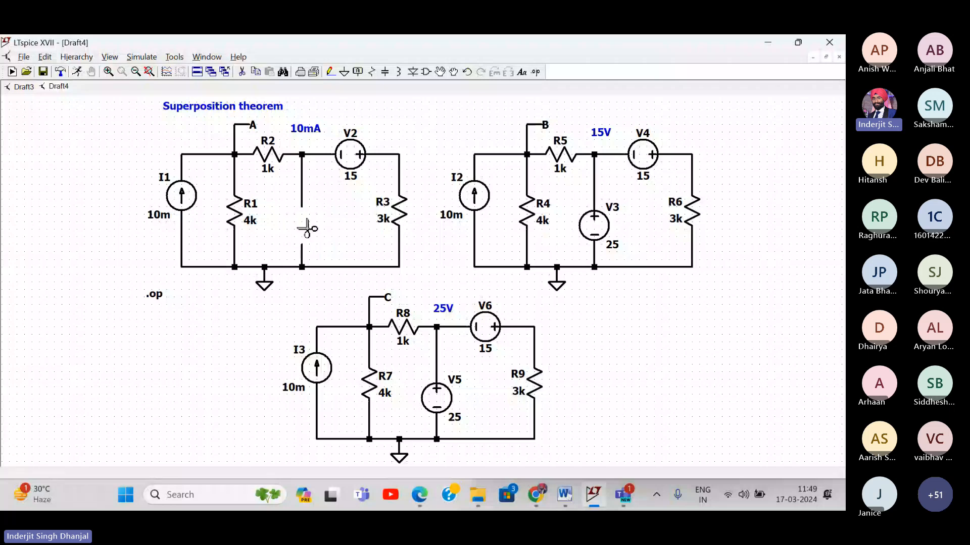
click(350, 155)
- Draw wires across the two gaps left by V1 and V2 to short them in the 10mA circuit
click(331, 72)
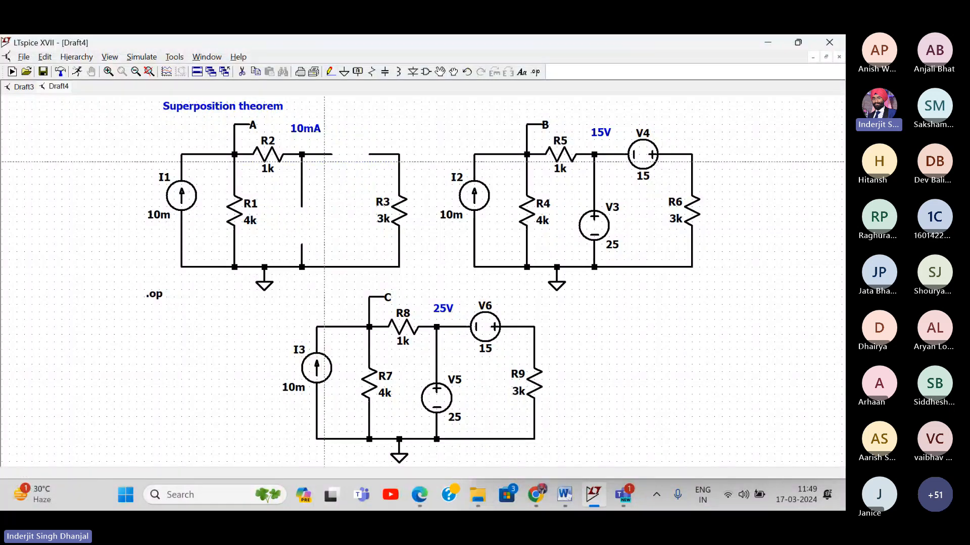
click(302, 207)
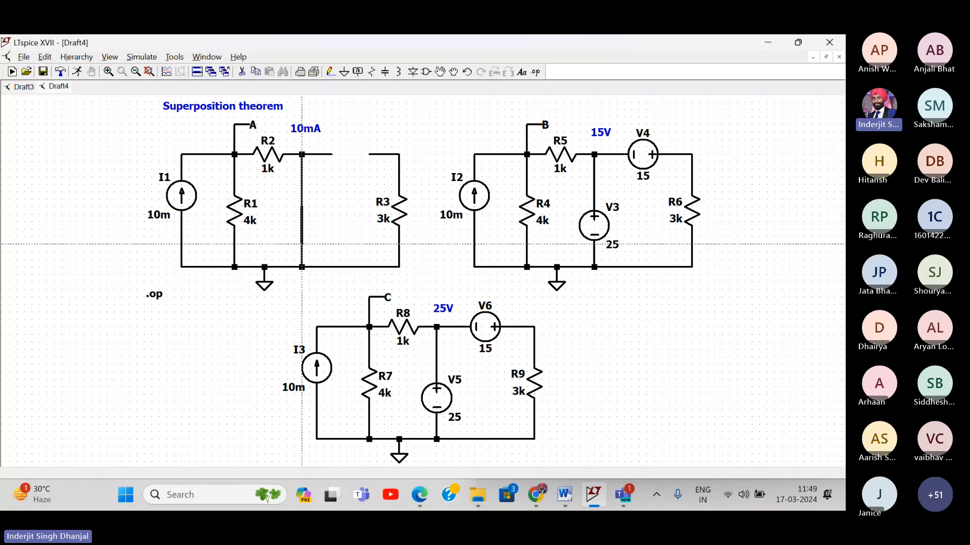
click(301, 267)
click(331, 154)
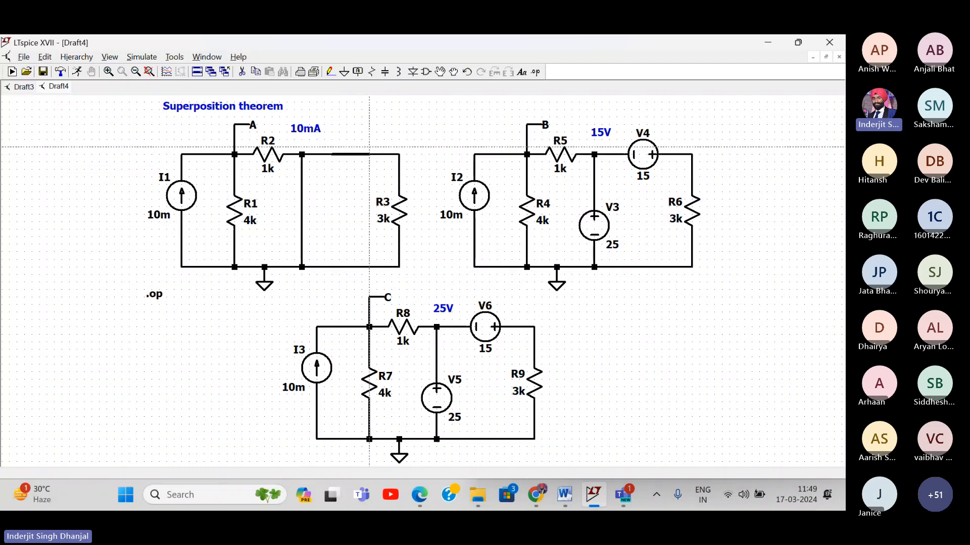
click(369, 155)
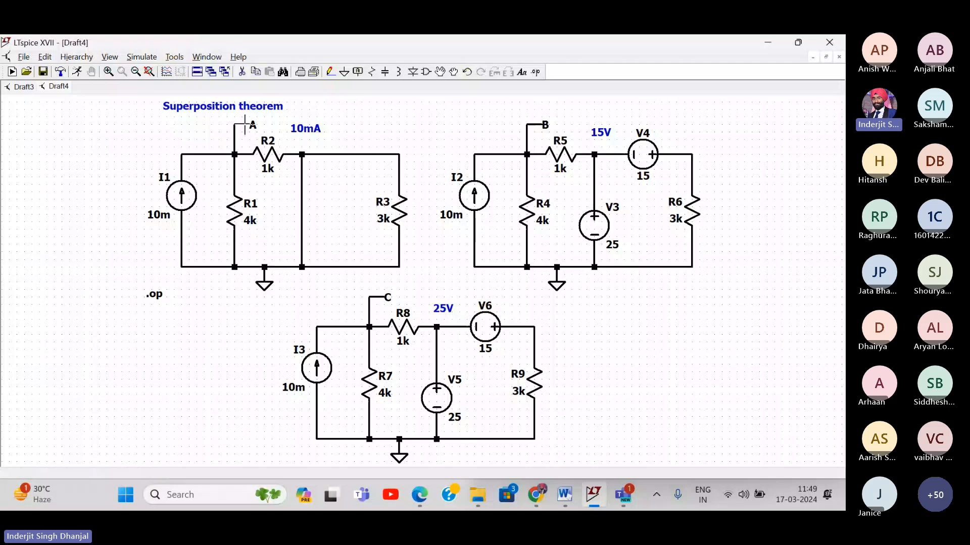
mouse_move(250, 125)
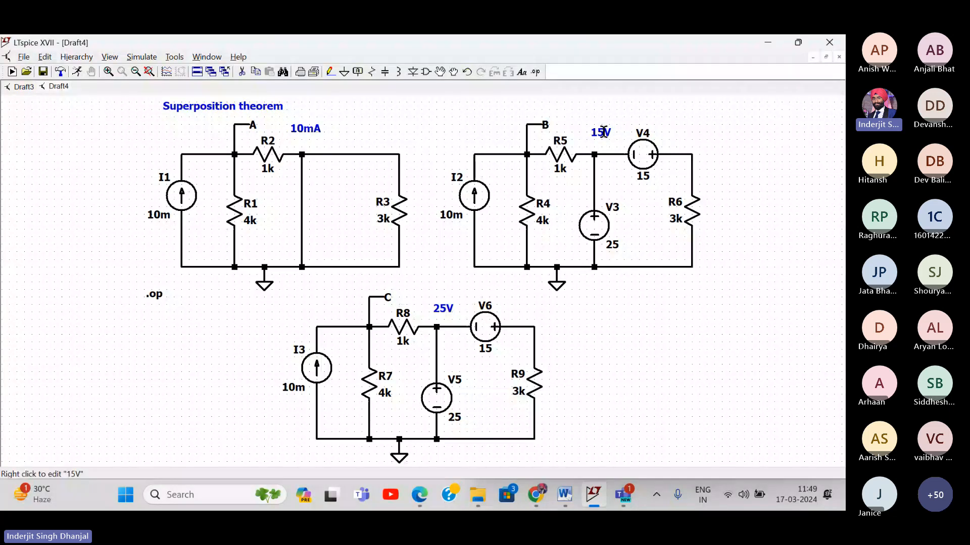
- Replace voltage source V3 in the 15V circuit with a wire and delete current source I2, leaving its branch open
click(243, 71)
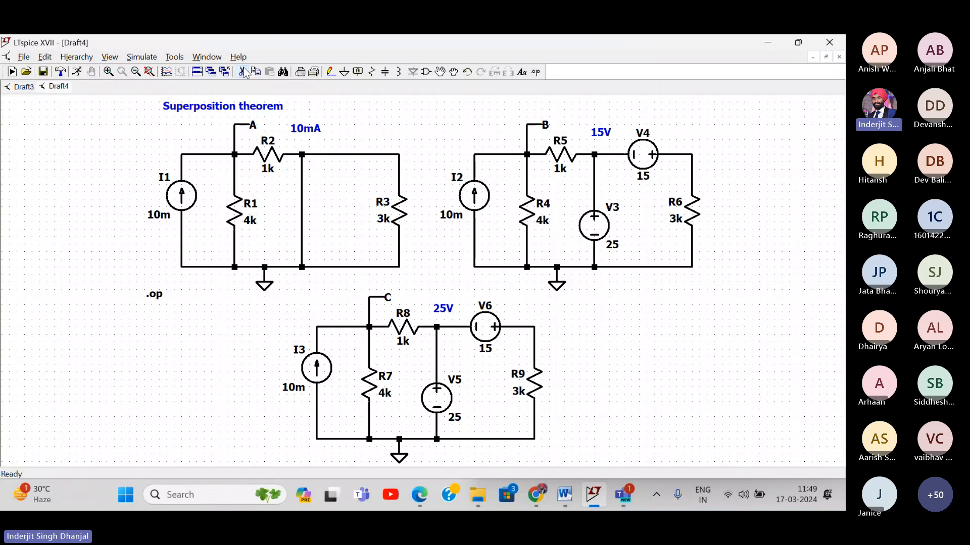
click(601, 230)
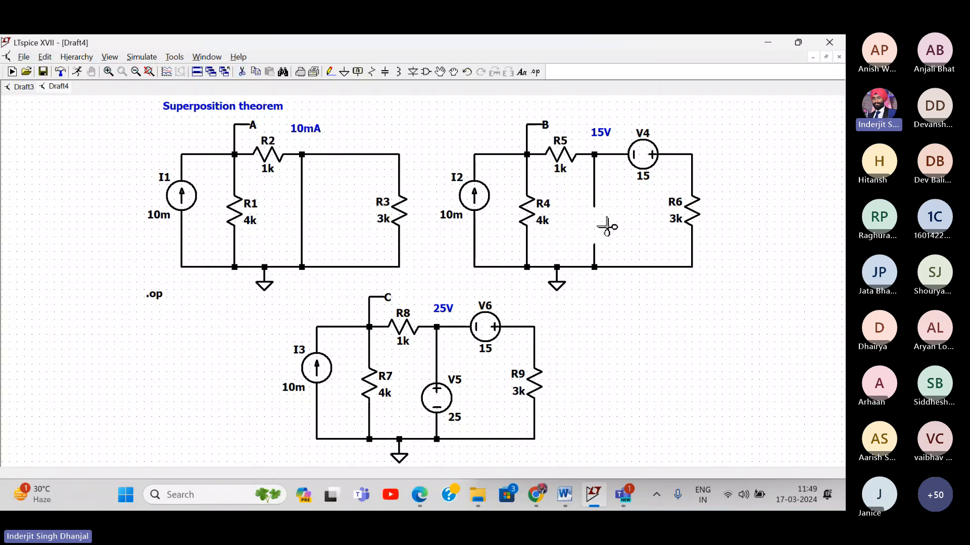
click(331, 72)
click(594, 207)
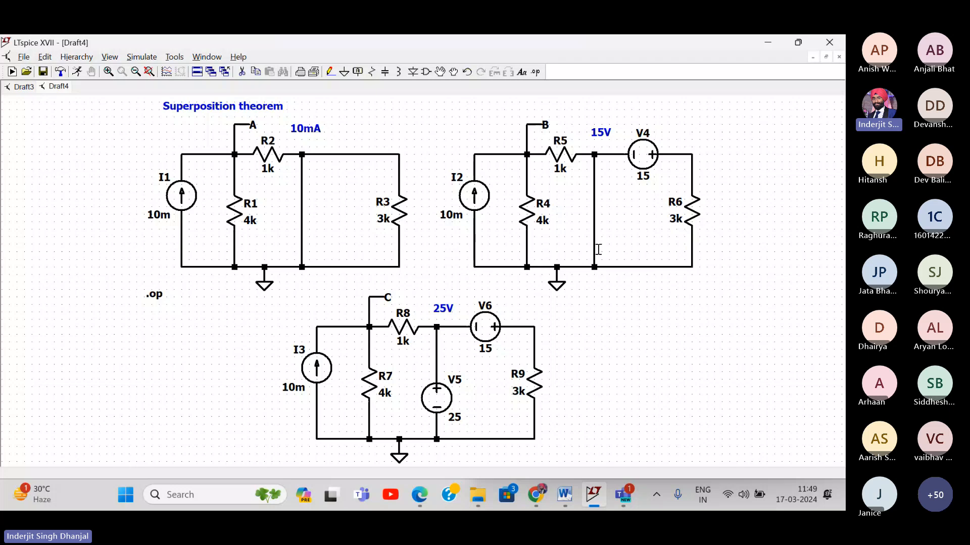
click(594, 245)
click(242, 71)
click(475, 194)
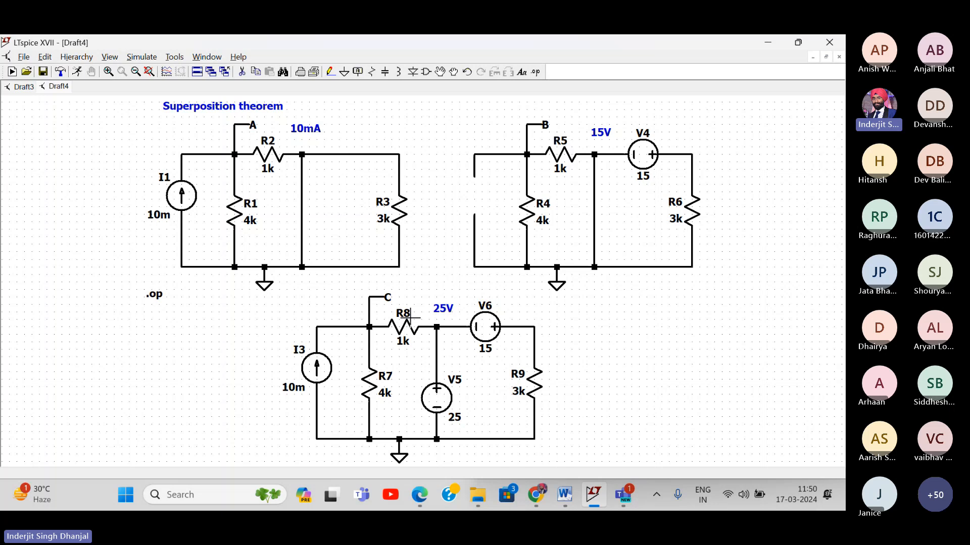
- Delete V6 and I3 from the 25V circuit and bridge only the V6 gap with a wire
mouse_move(449, 327)
click(485, 324)
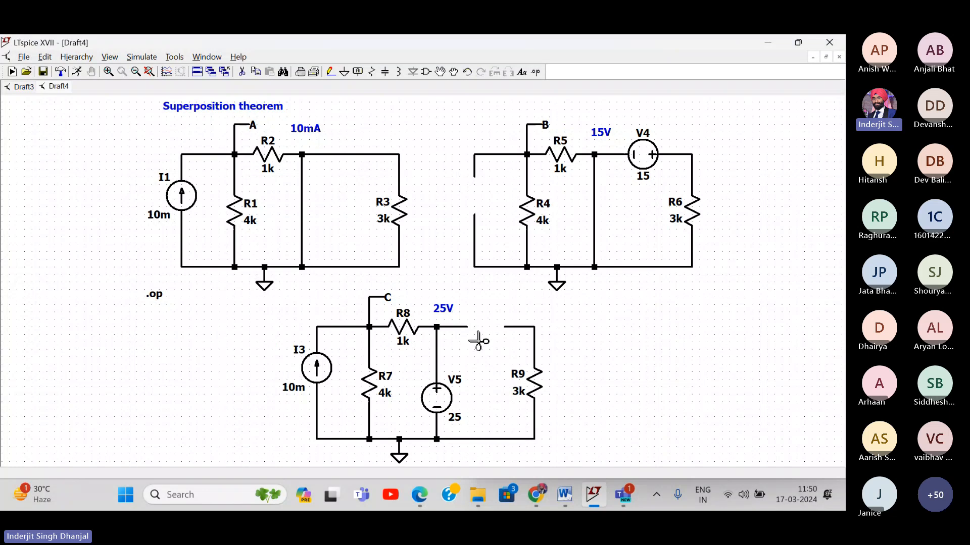
click(322, 370)
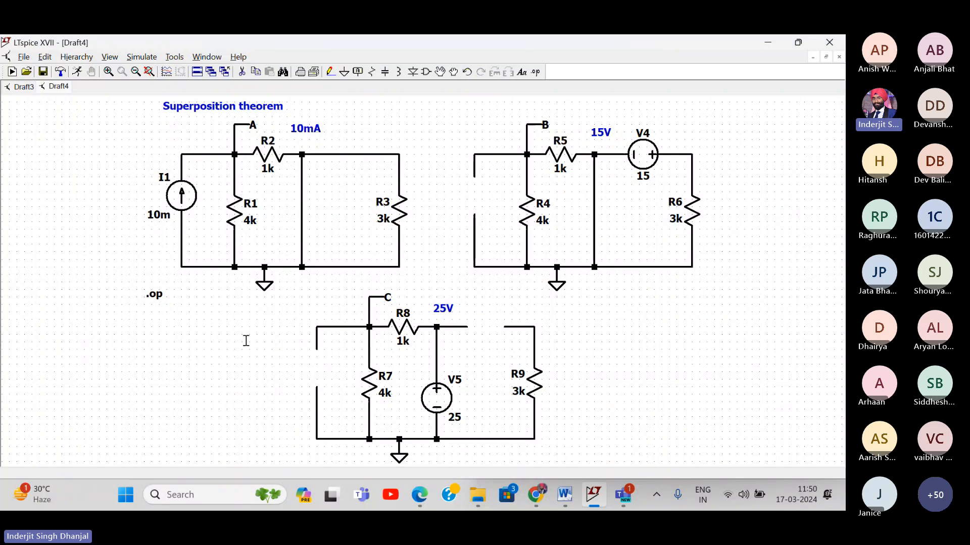
click(331, 73)
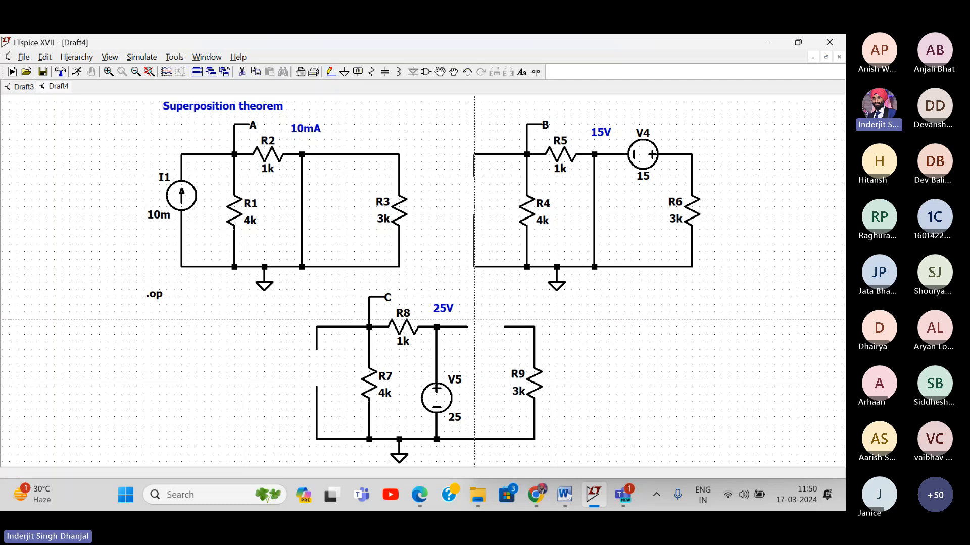
click(467, 327)
click(504, 327)
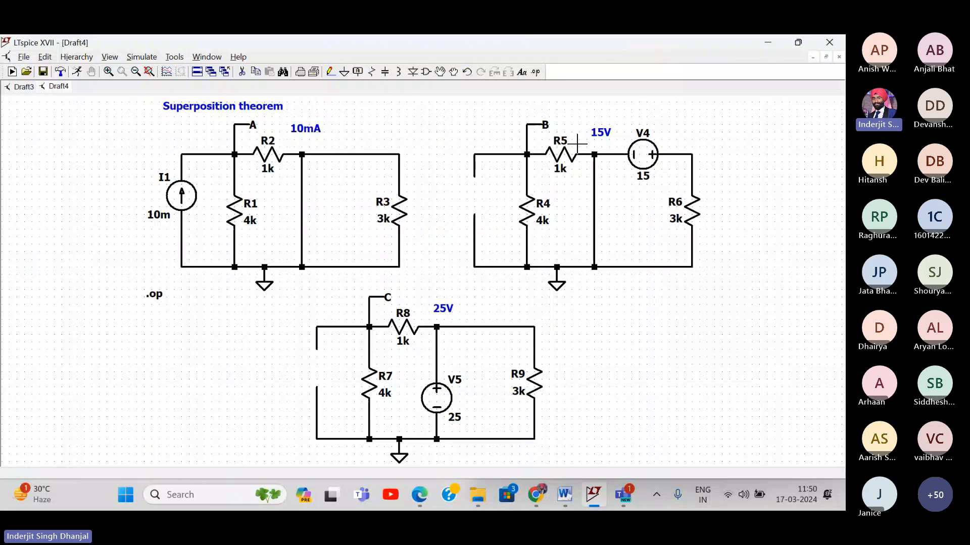
- Restore the schematic window to a smaller size, run the operating point simulation and reposition its results window
double_click(587, 44)
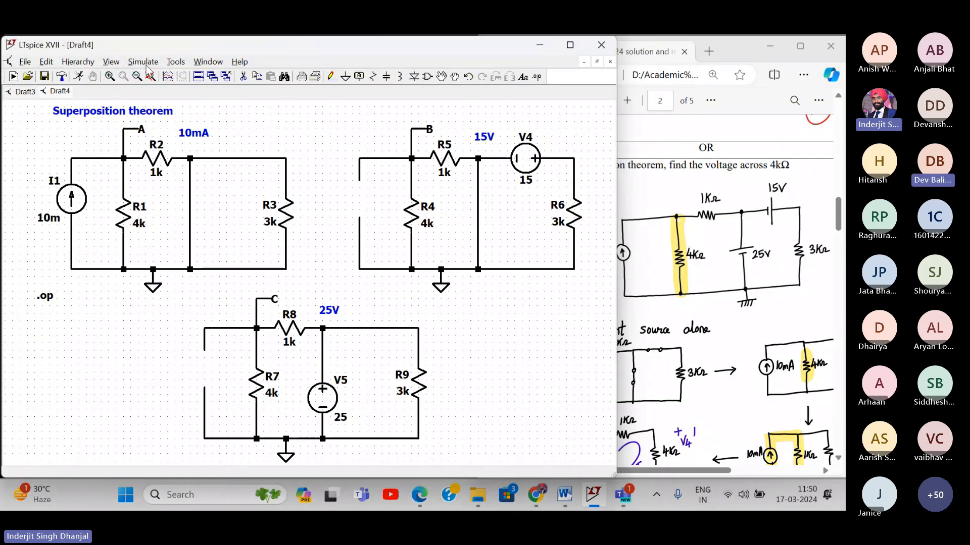
click(144, 62)
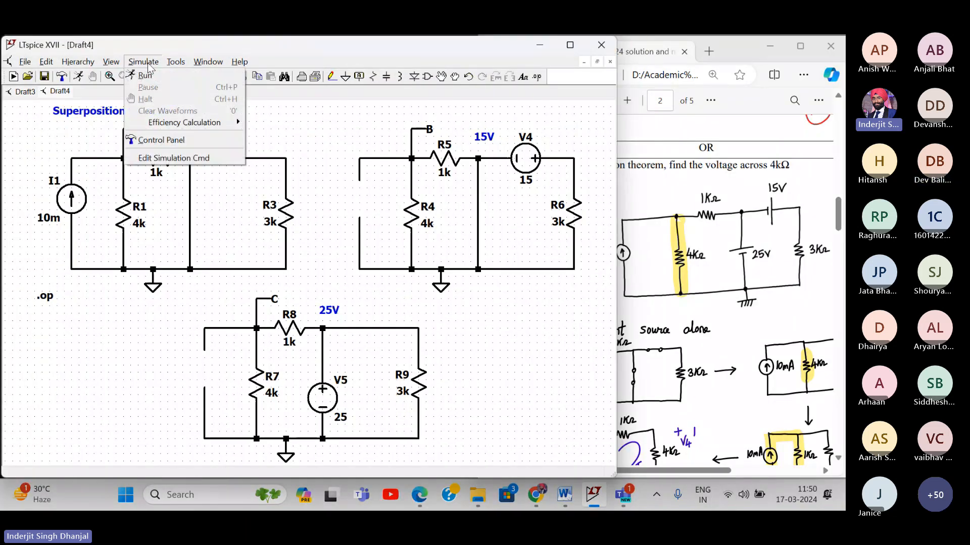
click(268, 42)
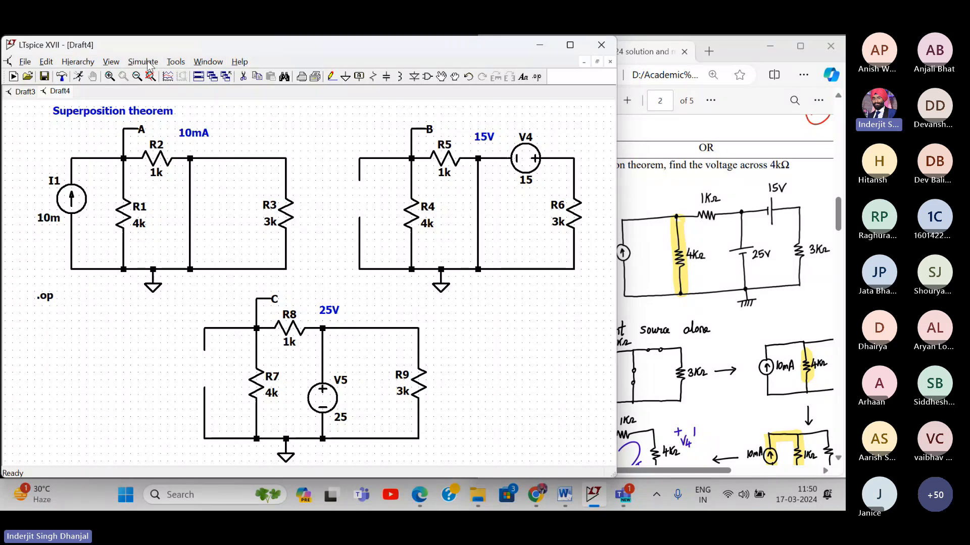
click(147, 63)
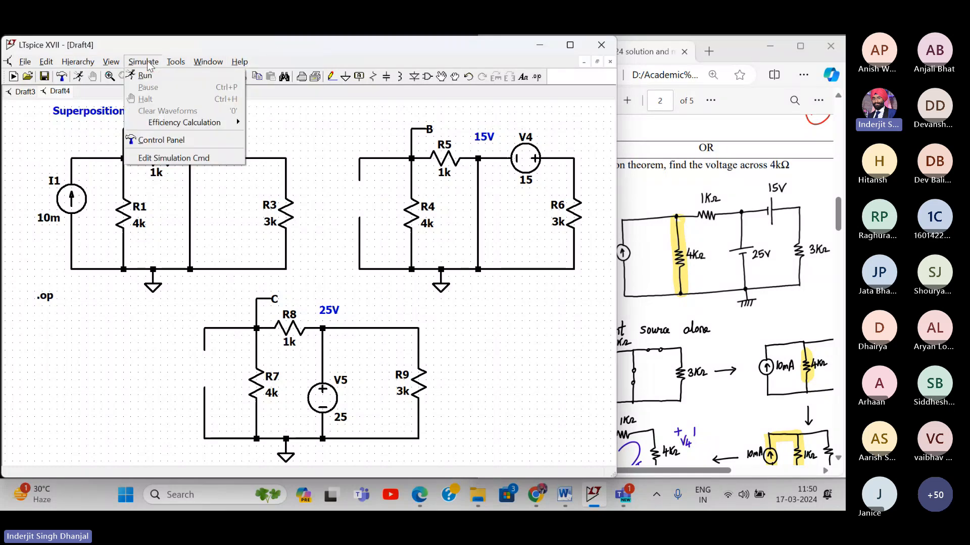
click(145, 77)
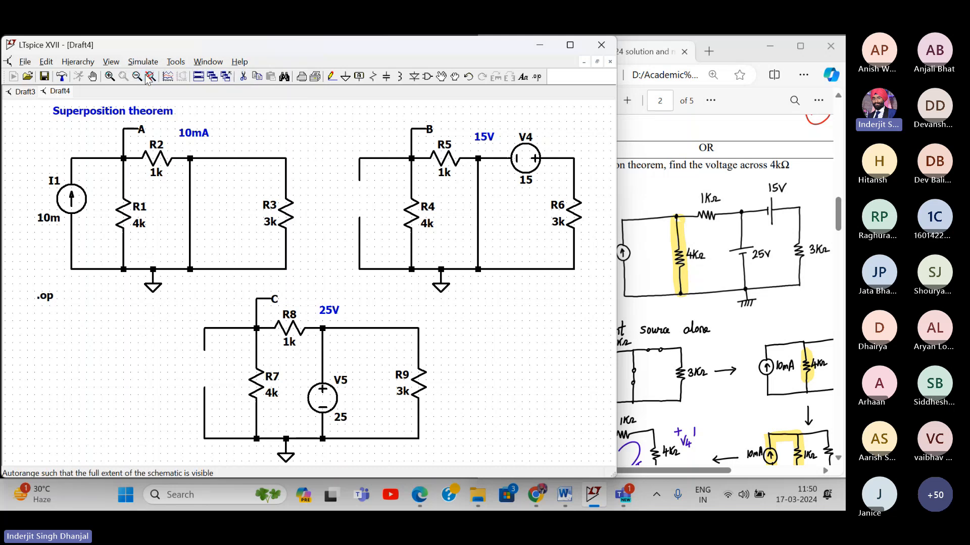
drag(392, 151, 452, 103)
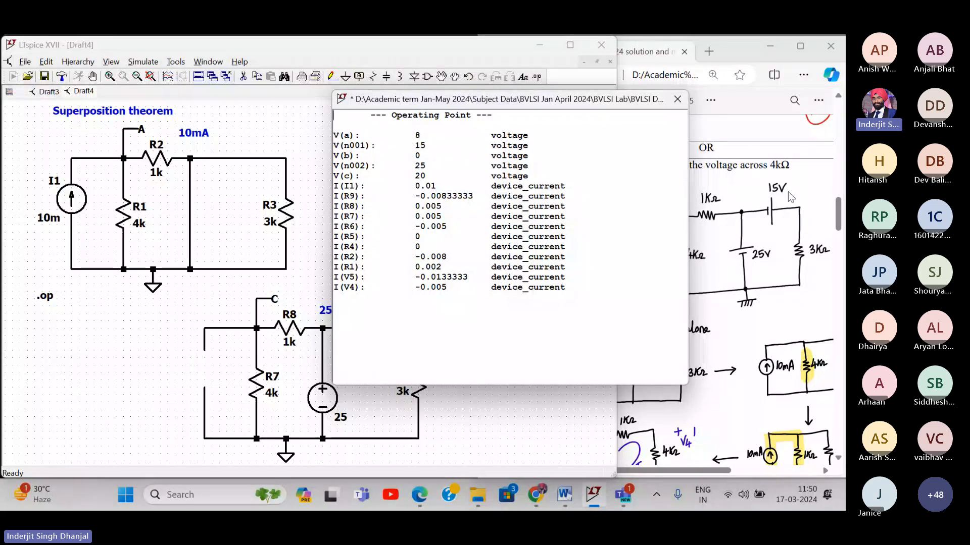
- Compare the V(a) line in the simulation results with the V4' answer for the 10mA source alone in the PDF solution
click(750, 203)
scroll(750, 202, down, 5)
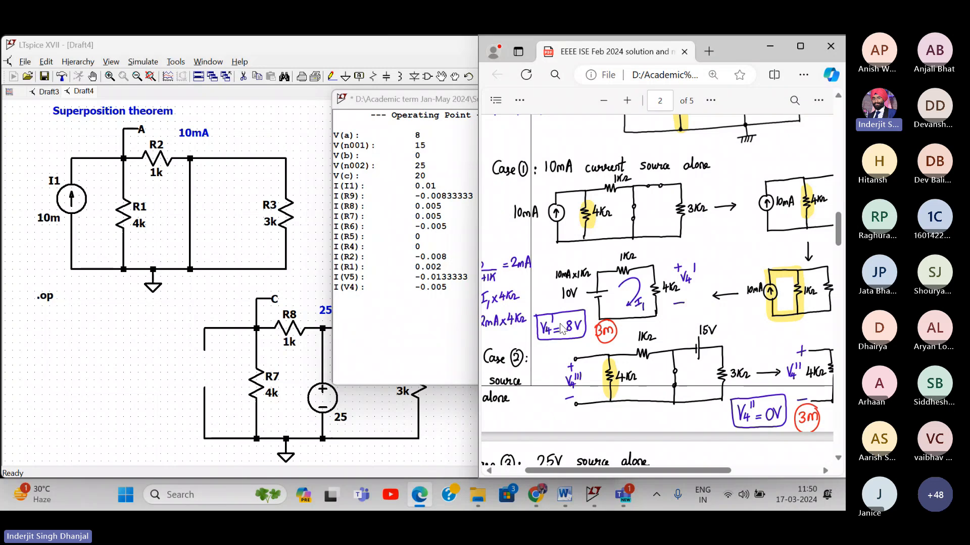
click(446, 173)
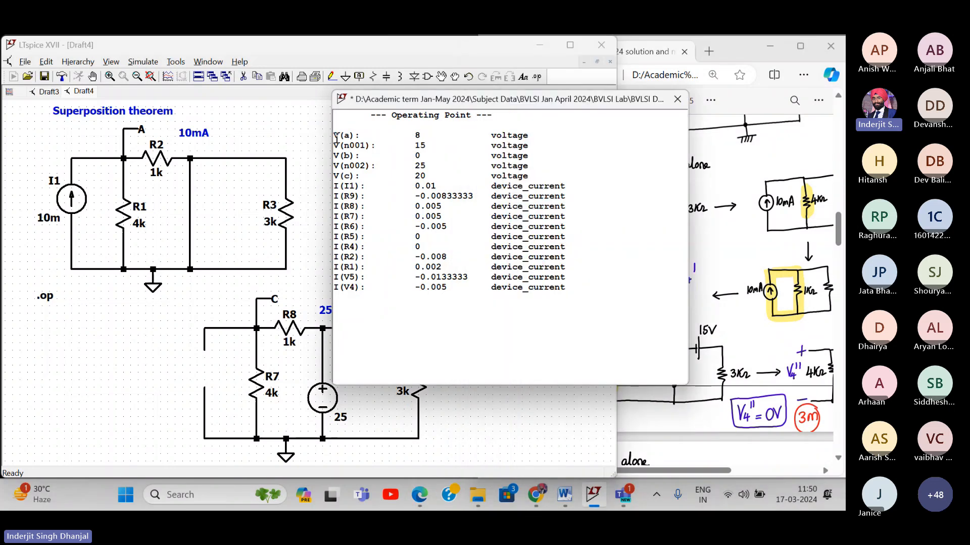
drag(336, 136, 530, 136)
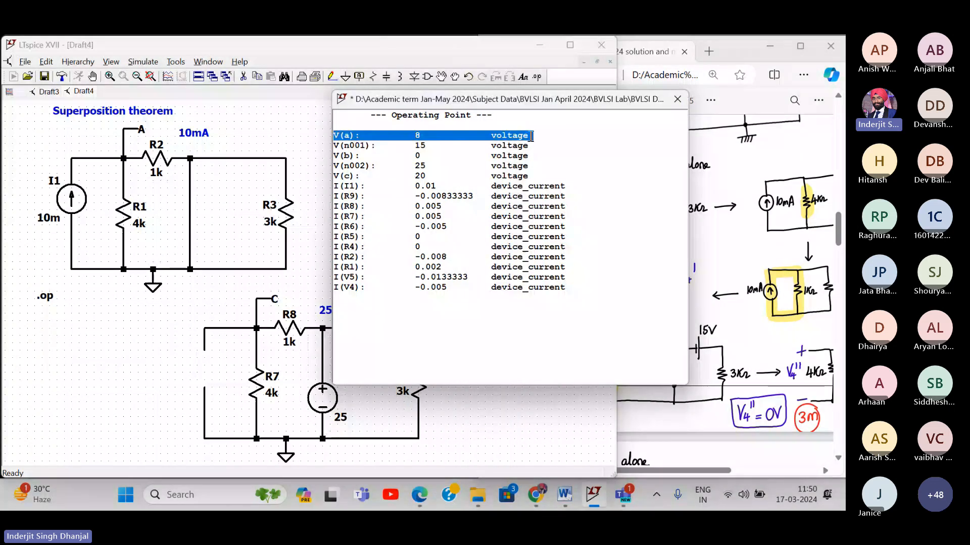
- Examine case 2, the 15V source alone, in the PDF solution for comparison with the V(b) result
click(736, 218)
scroll(736, 218, down, 2)
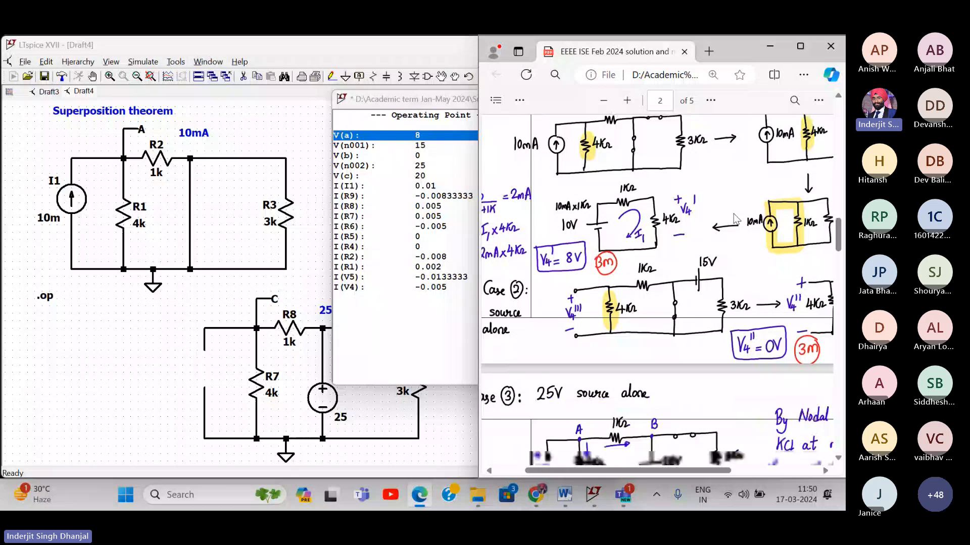
scroll(736, 218, down, 2)
scroll(736, 218, up, 1)
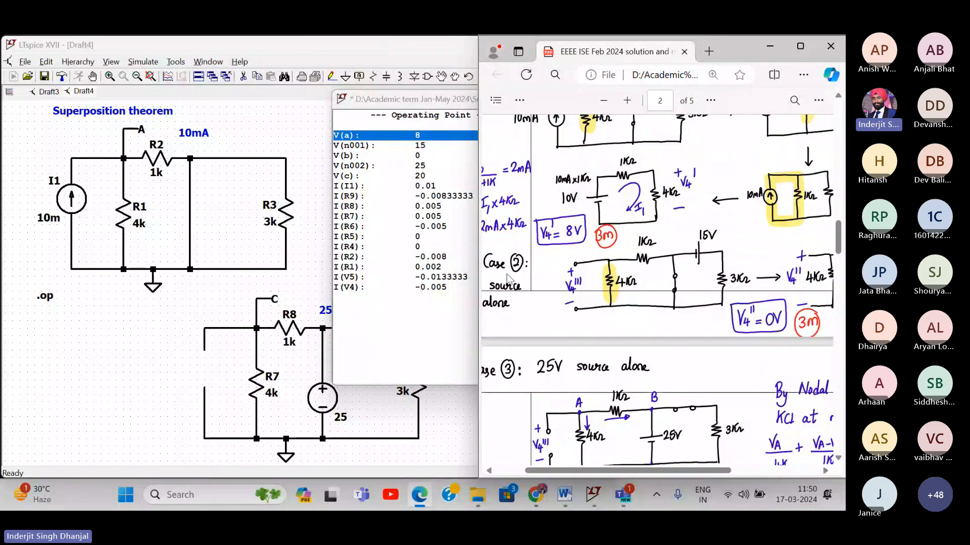
scroll(507, 278, left, 2)
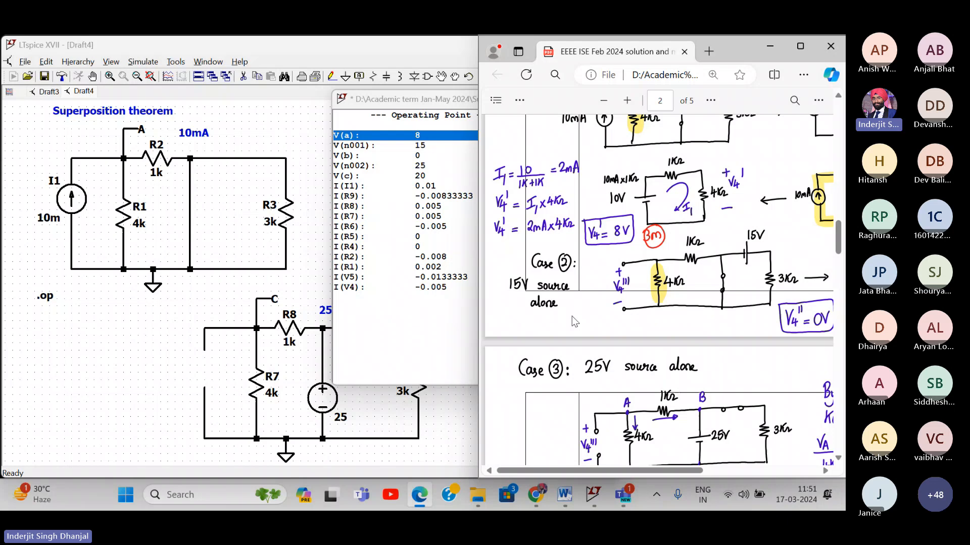
- Compare the simulated voltage at node B with the handwritten Case 2 solution for the 15V source alone
click(394, 156)
click(732, 225)
scroll(738, 255, right, 3)
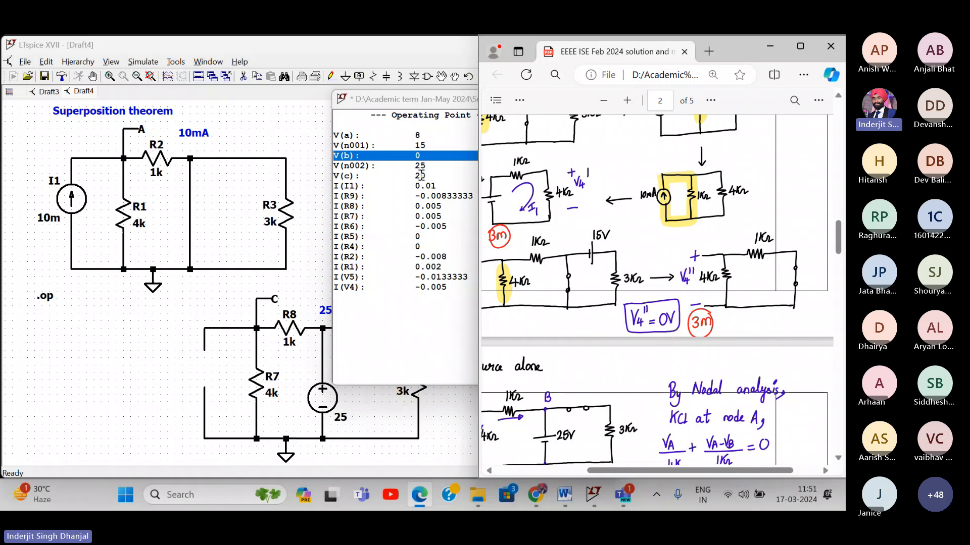
click(432, 161)
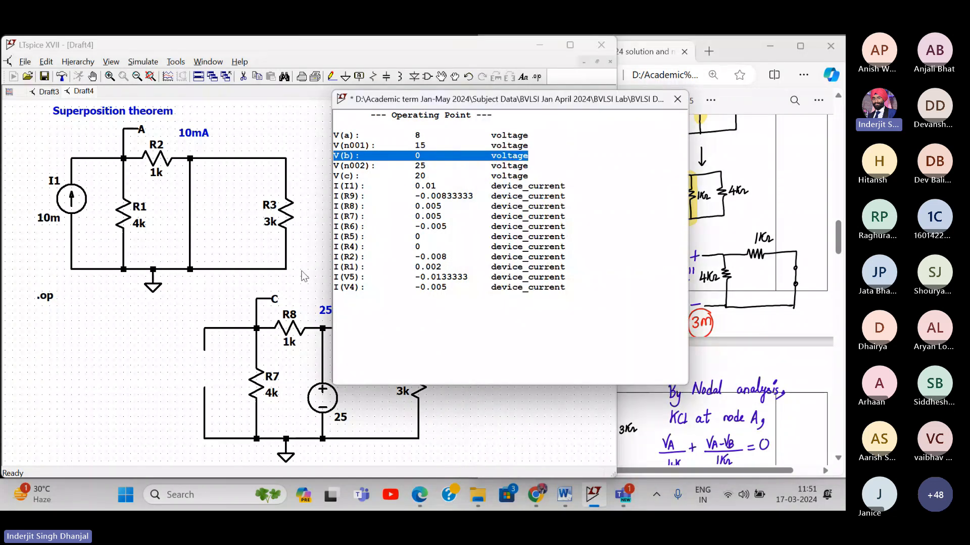
- Compare the simulated voltage at node C with the handwritten Case 3 solution and check the superposition sum in the PDF
click(713, 210)
scroll(727, 214, down, 3)
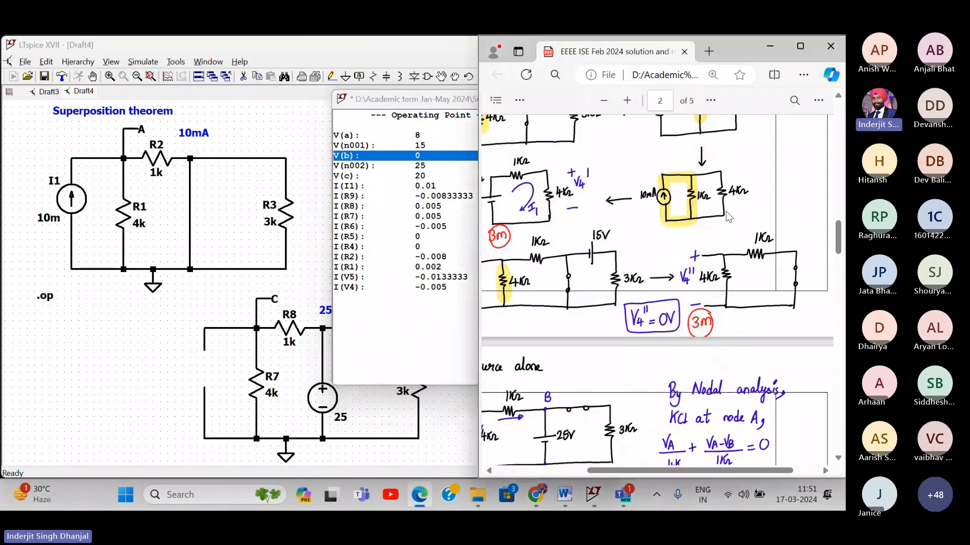
scroll(626, 187, left, 3)
scroll(626, 187, down, 1)
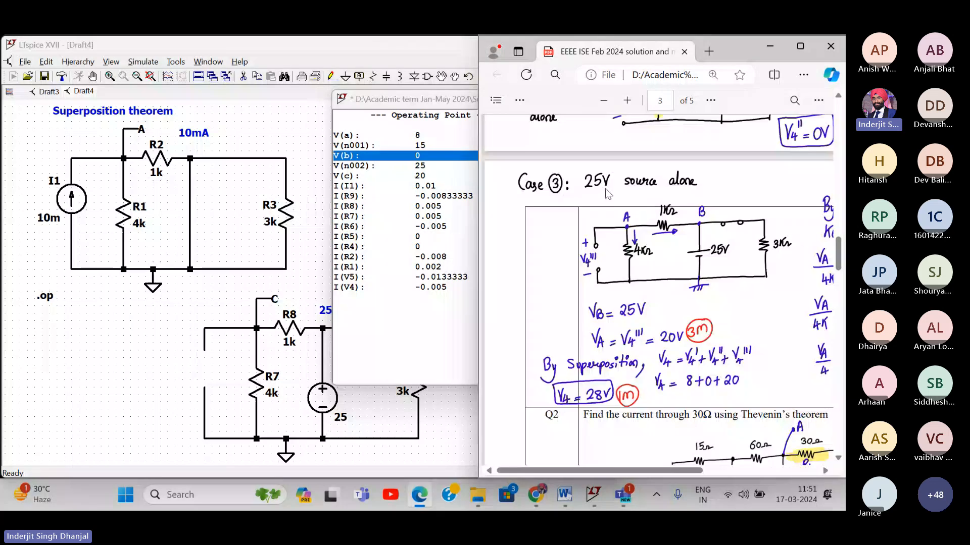
click(454, 209)
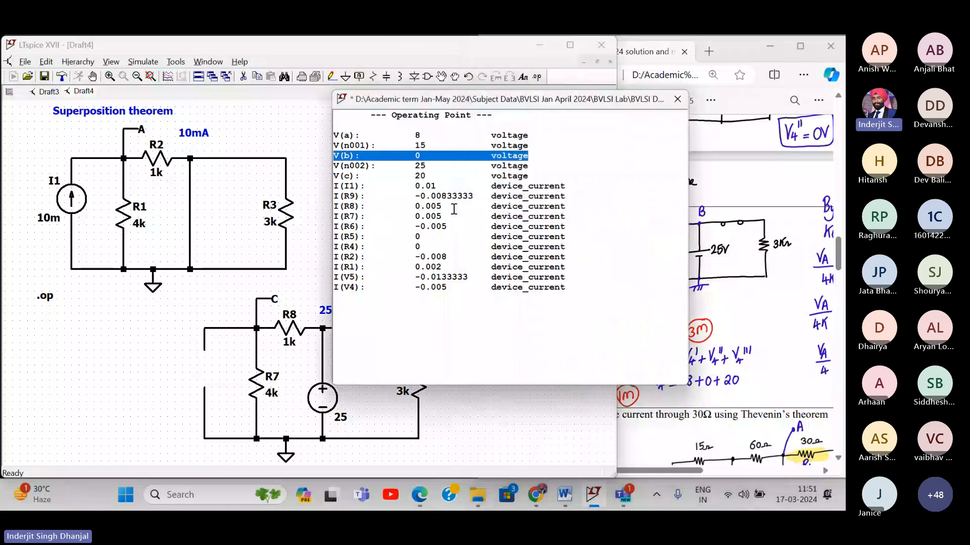
drag(528, 176, 336, 184)
click(812, 315)
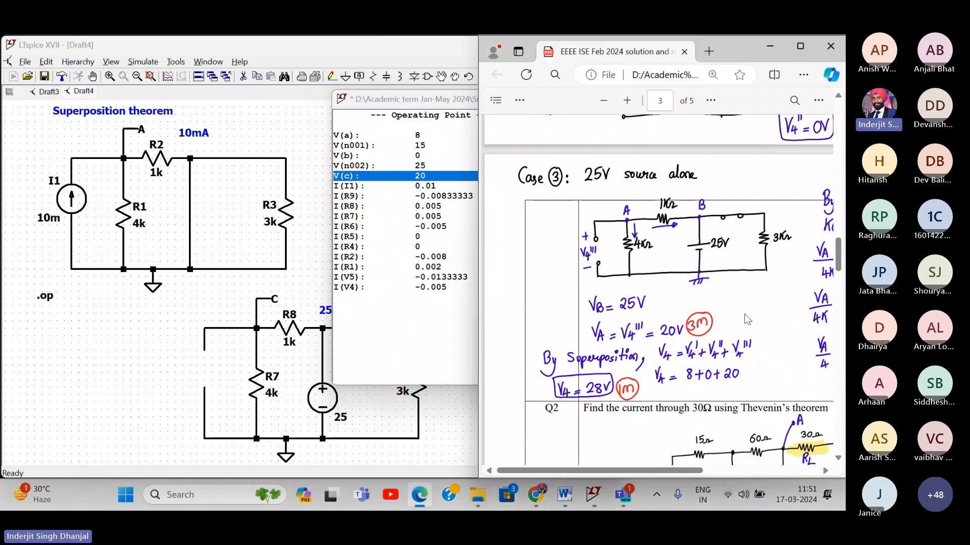
scroll(778, 318, down, 2)
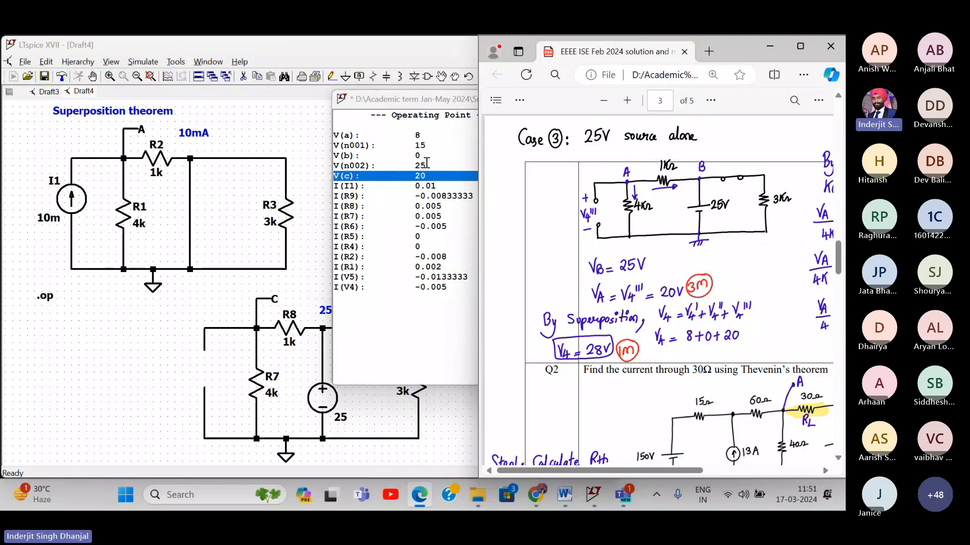
click(439, 196)
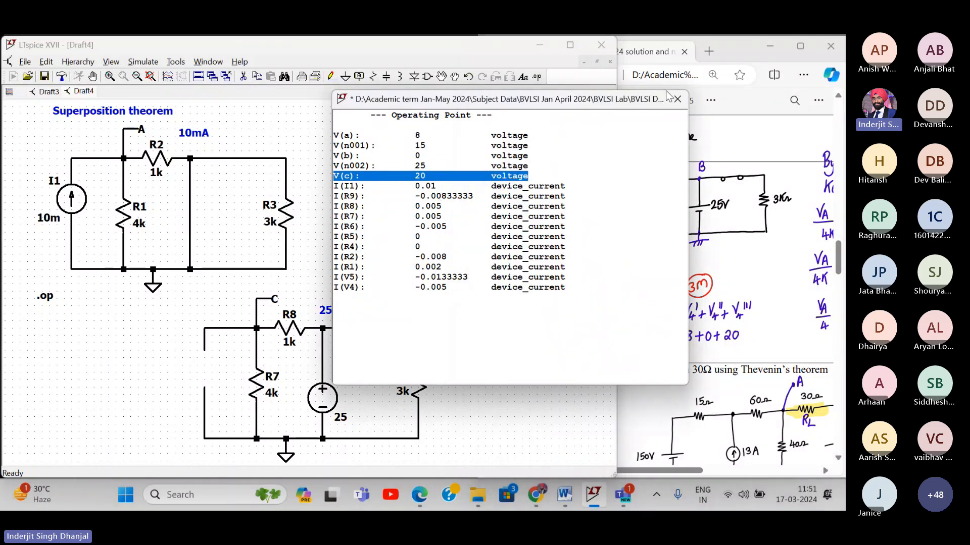
click(734, 160)
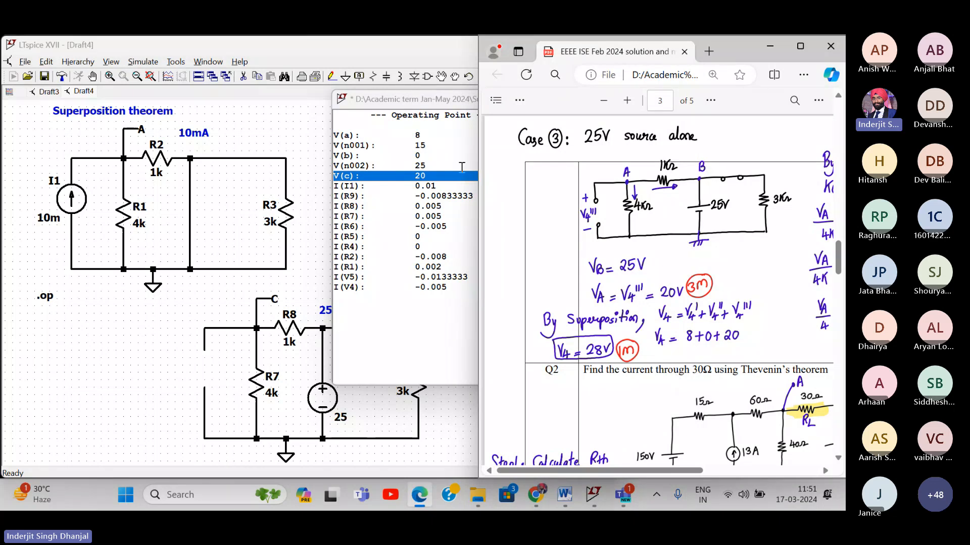
click(460, 166)
- Rerun the operating point simulation in a maximized window and place the results, with enlarged text, beside the three circuits
click(677, 99)
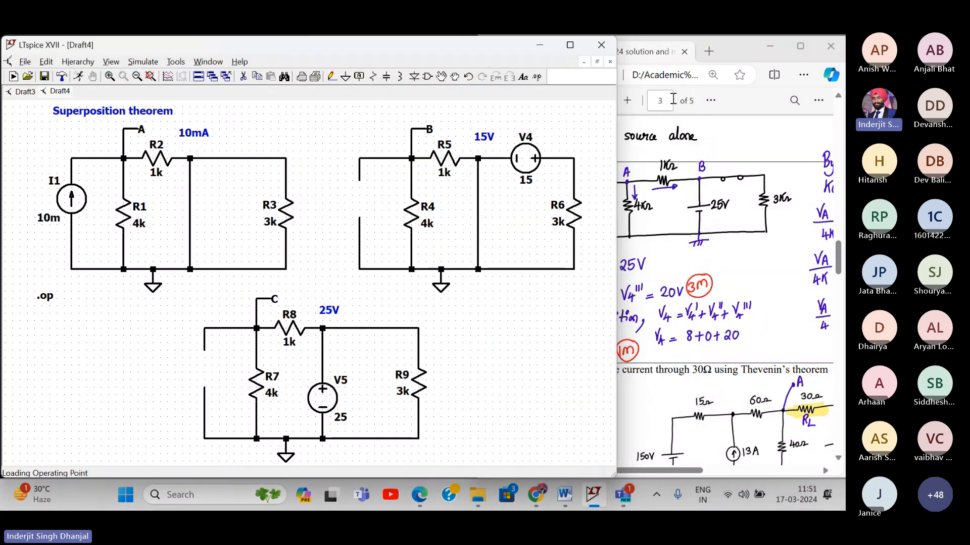
click(570, 45)
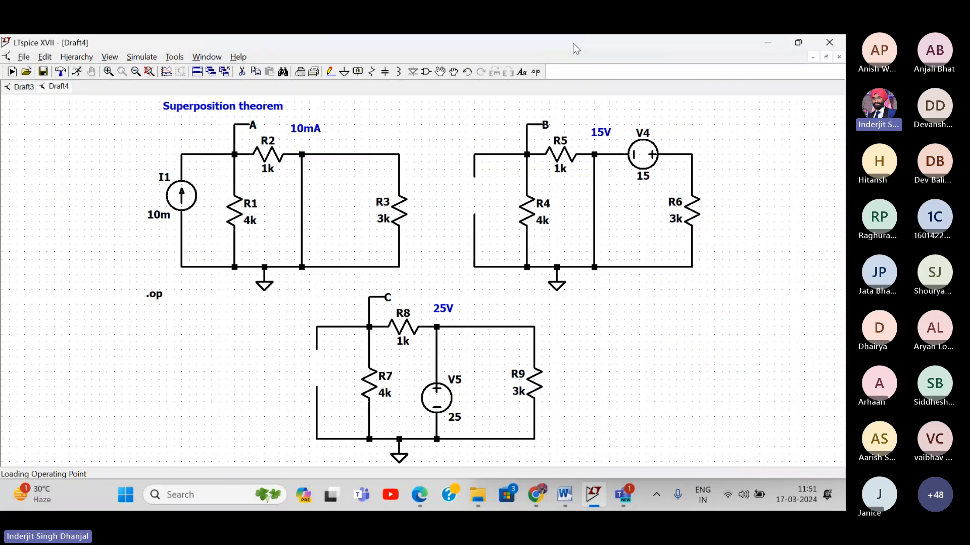
drag(681, 198, 607, 197)
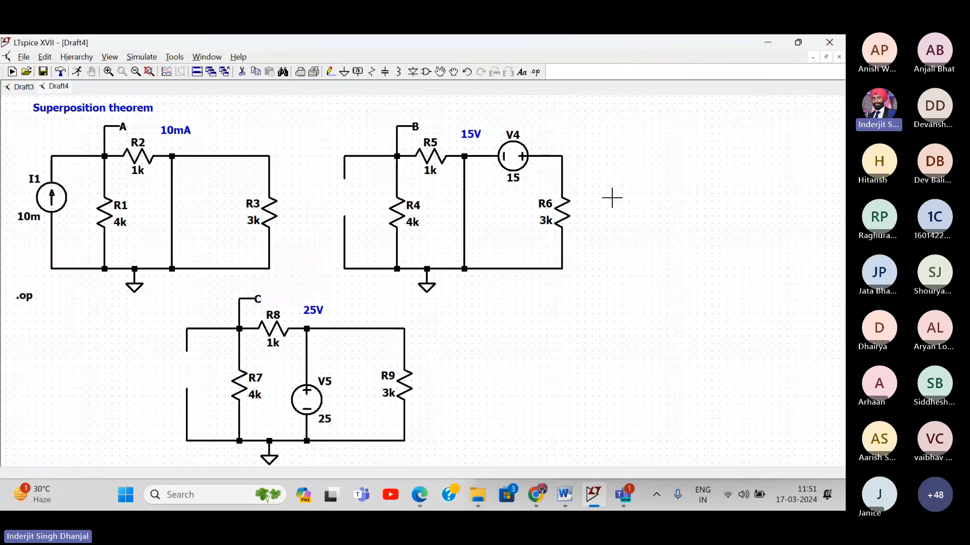
click(142, 56)
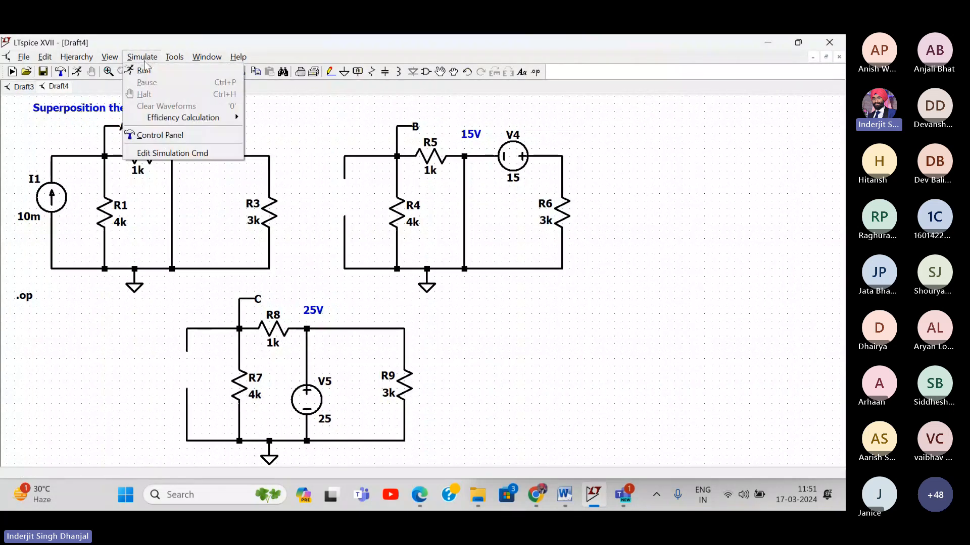
click(147, 74)
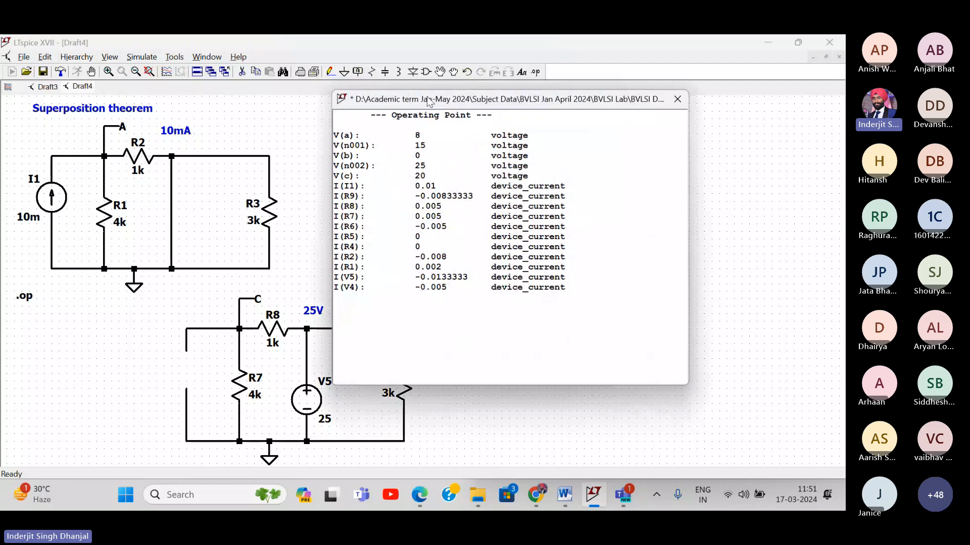
drag(432, 102, 685, 133)
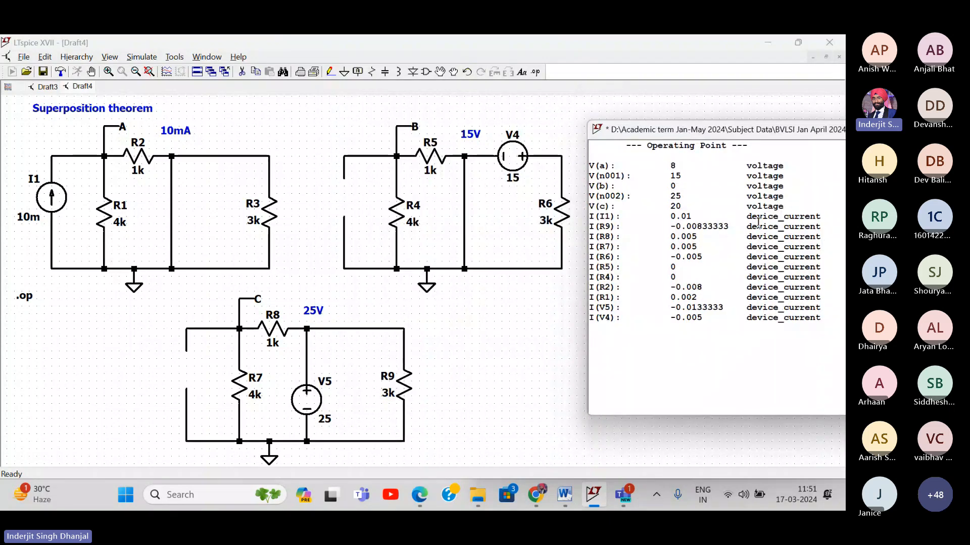
scroll(757, 223, up, 2)
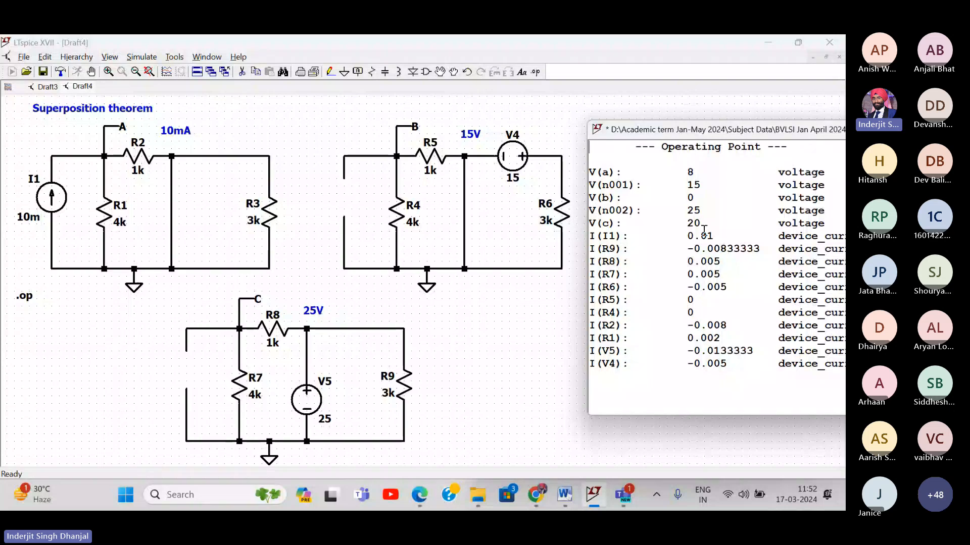
- Capture the screen with the circuits and operating point results and paste it below the earlier screenshot in the Word document
key(super+shift+s)
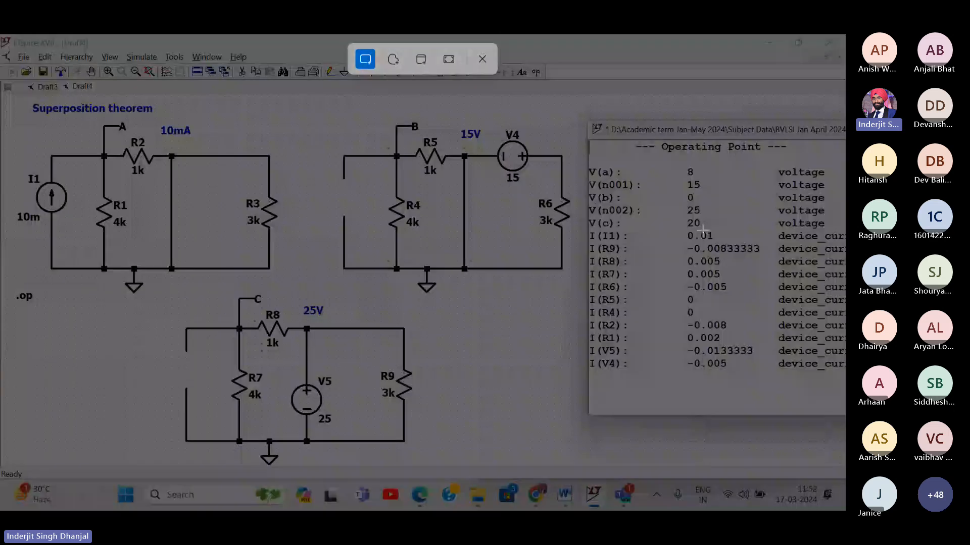
key(Escape)
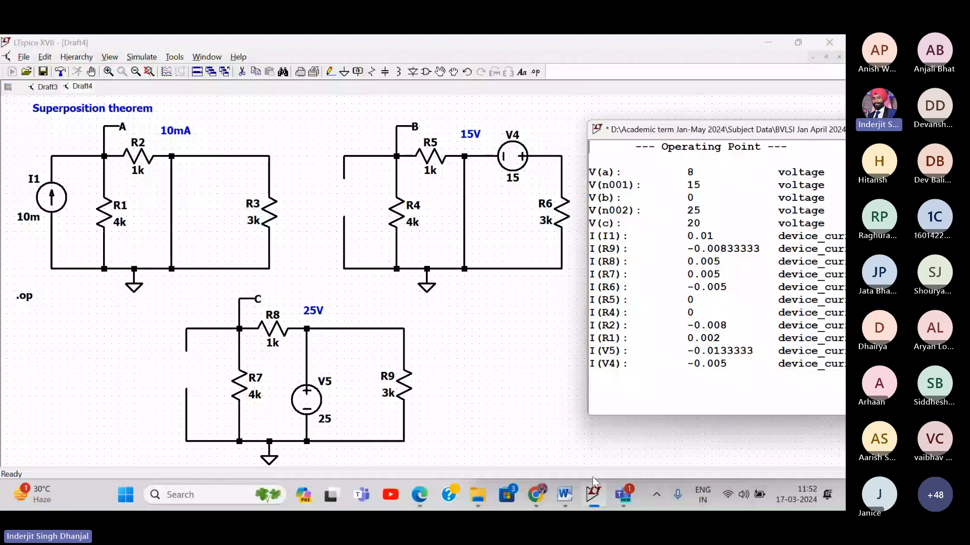
click(565, 495)
scroll(300, 302, down, 5)
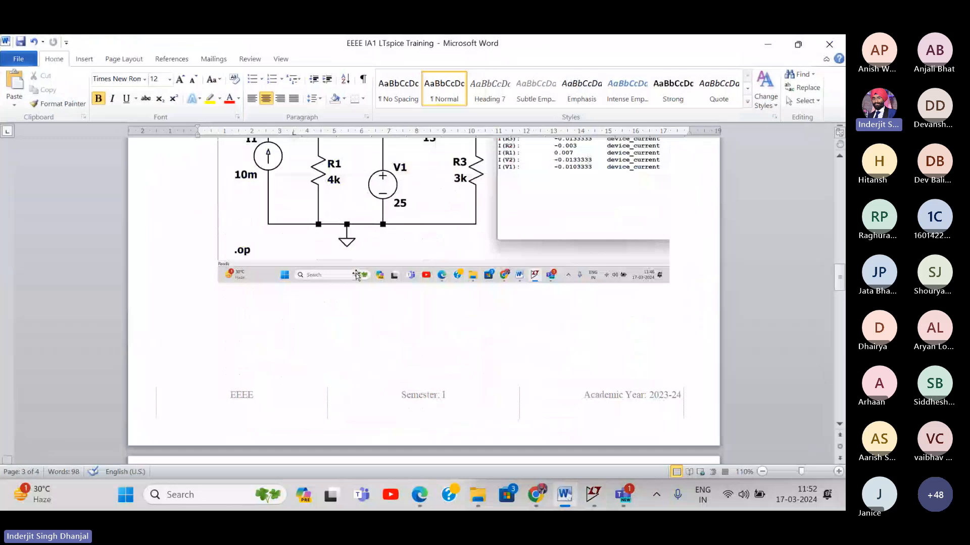
click(300, 302)
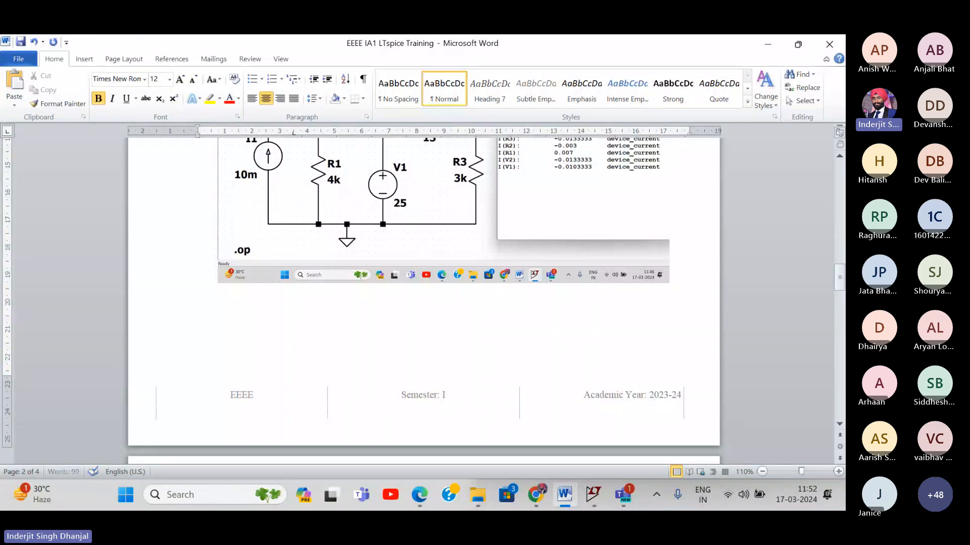
key(ctrl+v)
scroll(294, 311, down, 2)
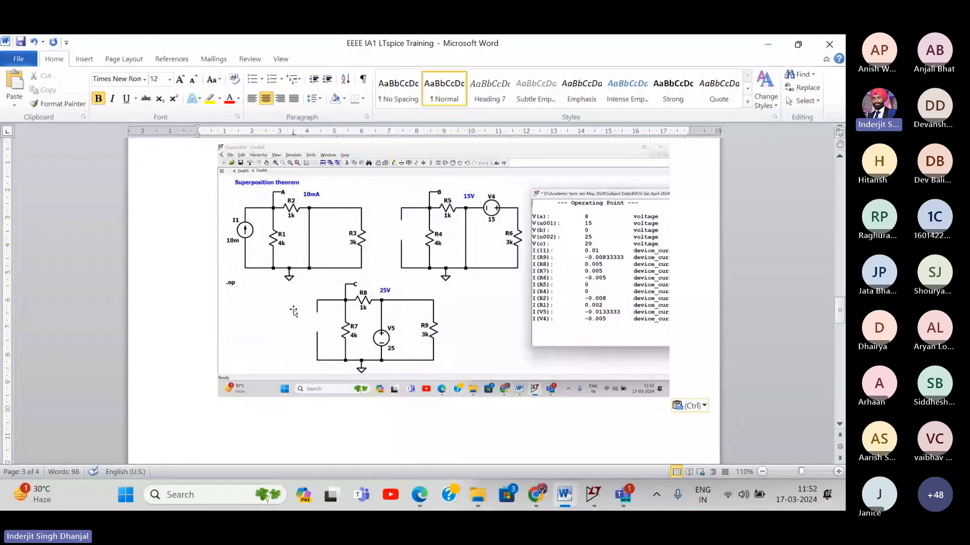
- Review the full-circuit and single-source screenshots in the document, then save it
scroll(459, 262, up, 6)
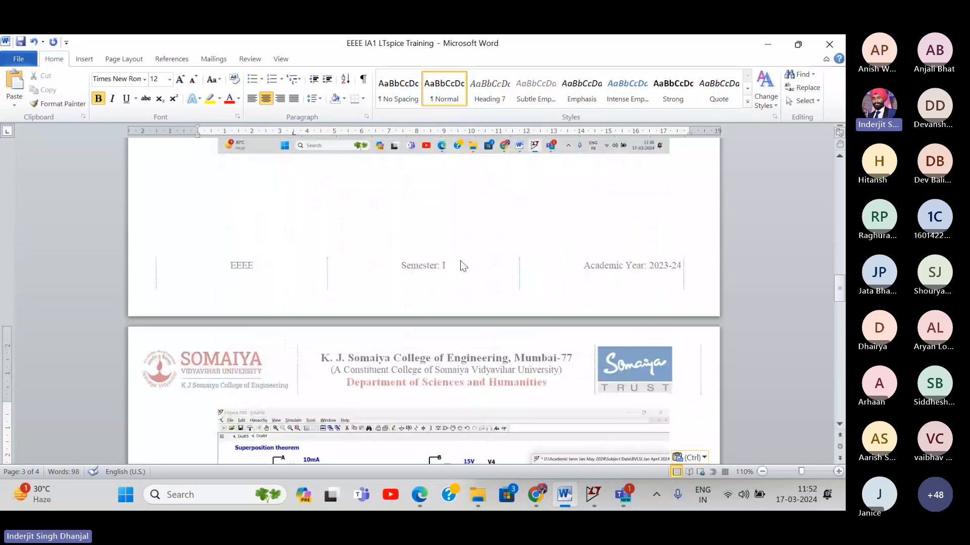
scroll(462, 264, up, 7)
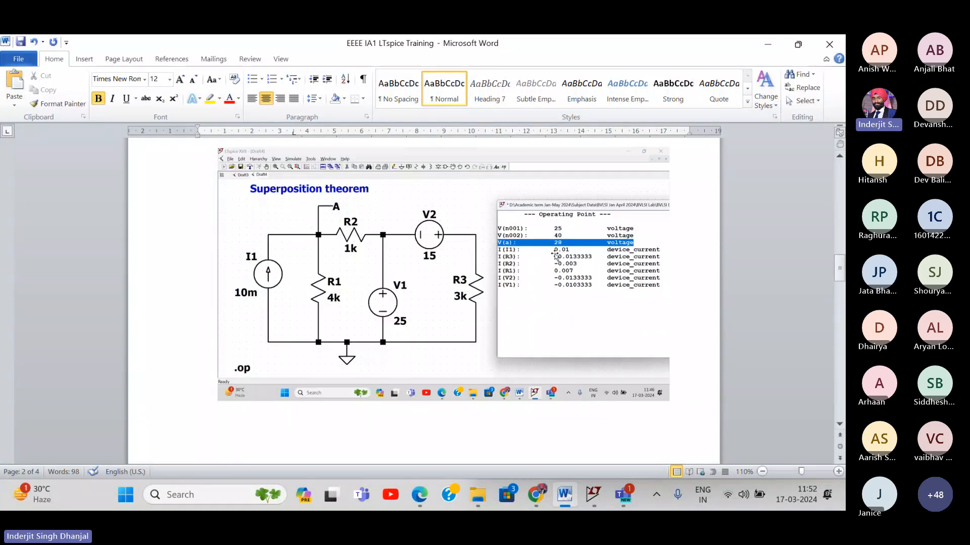
scroll(476, 281, down, 20)
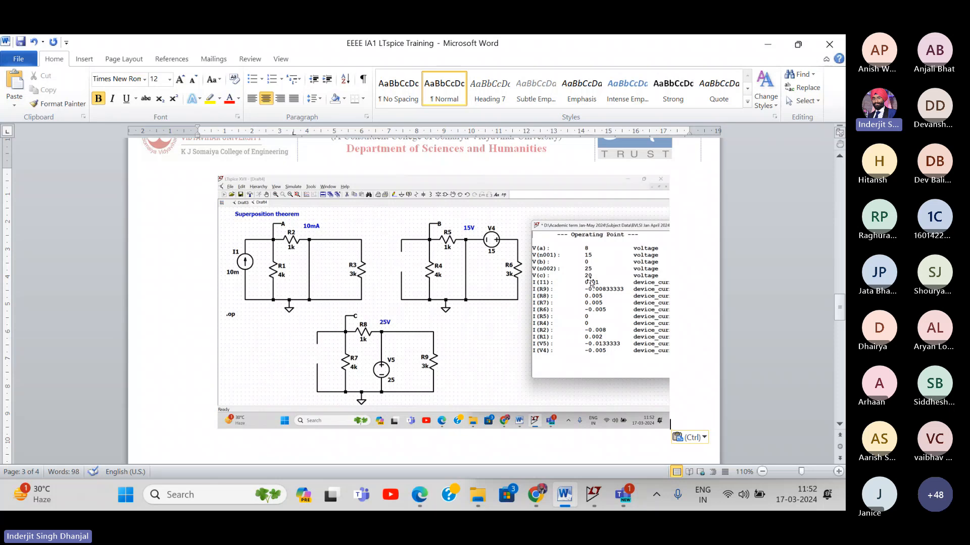
scroll(563, 309, down, 2)
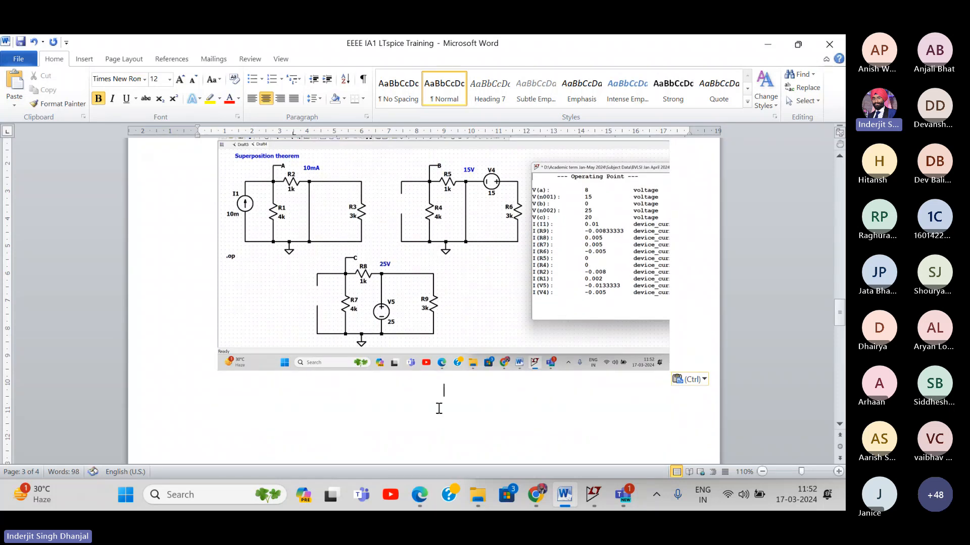
click(20, 43)
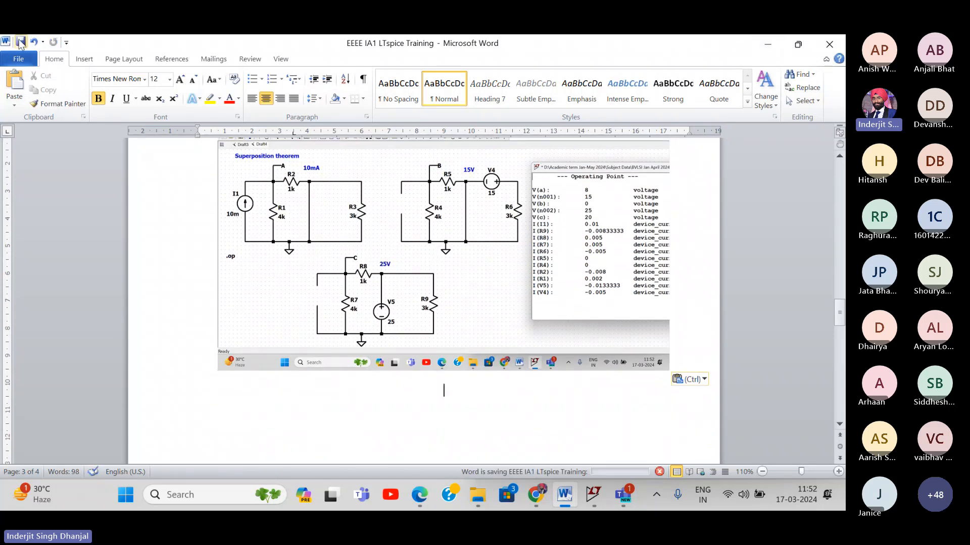
- Switch back to LTspice, close the operating point results and restore the window to its smaller size beside the PDF
key(alt+Tab)
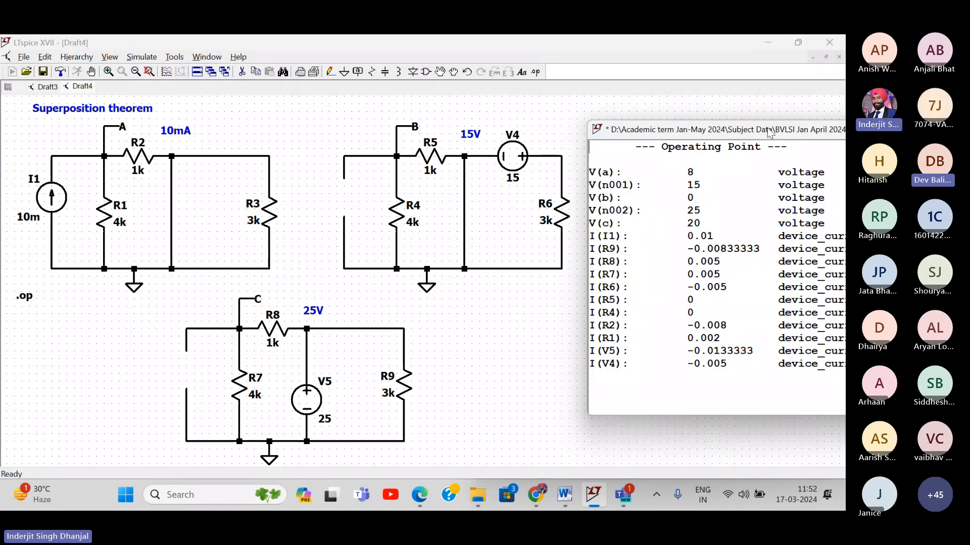
drag(769, 132, 508, 149)
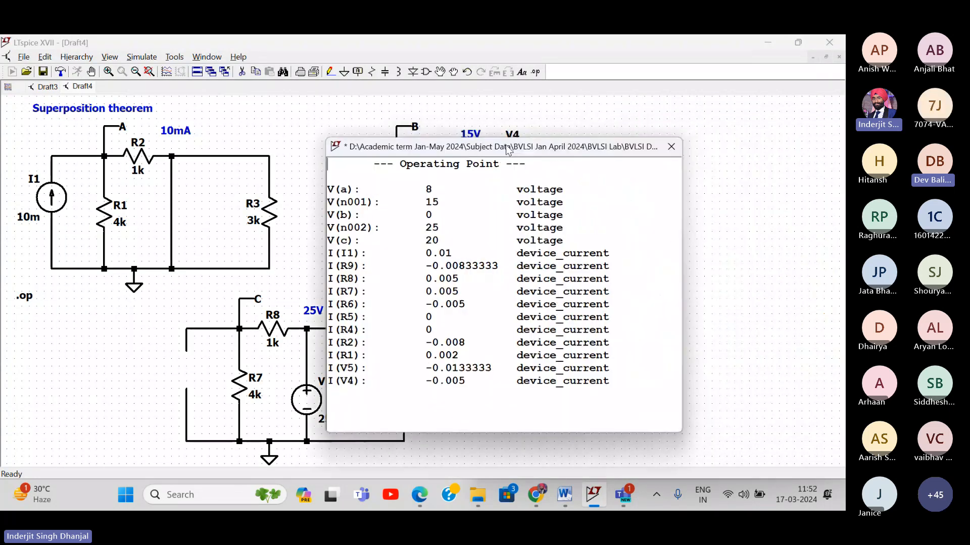
click(670, 148)
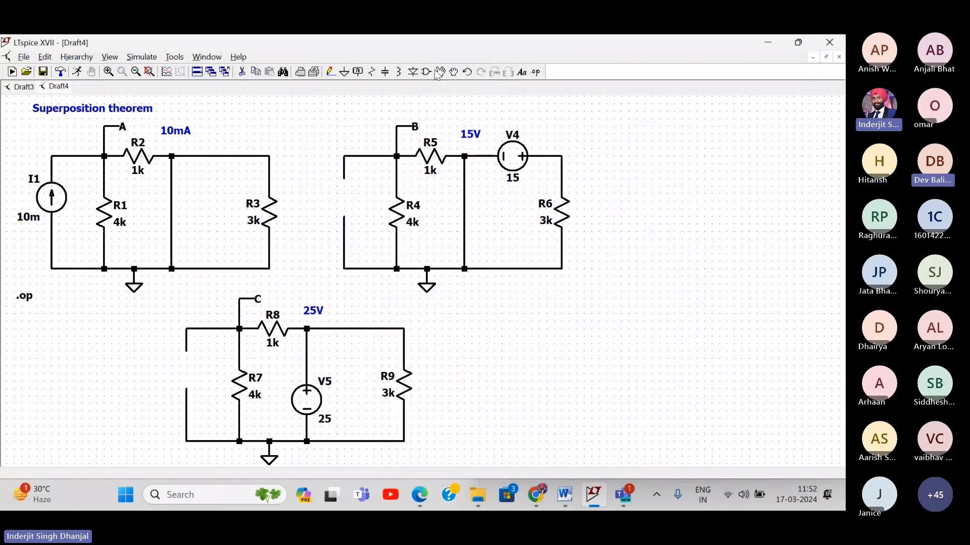
double_click(144, 41)
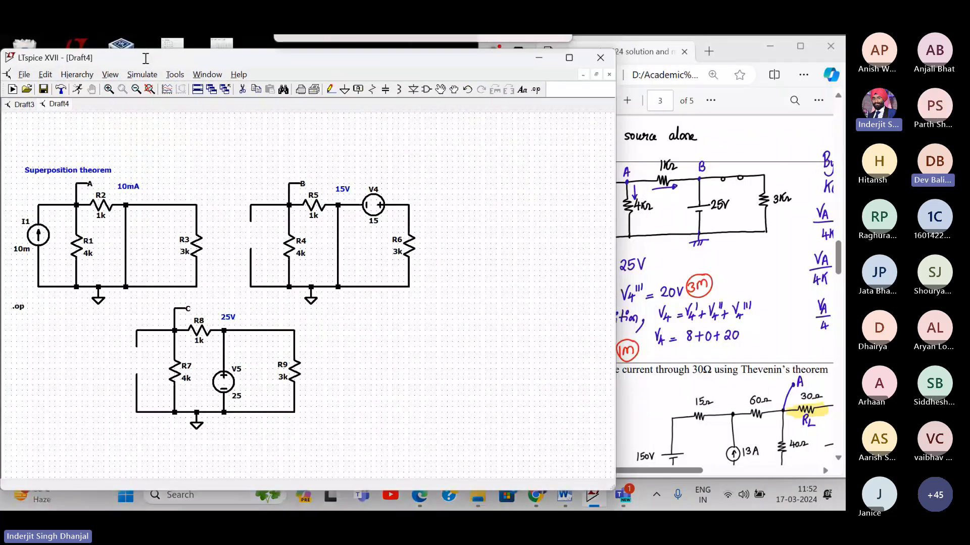
- Place a current source beside R6 of the 15V circuit and delete it again
click(427, 91)
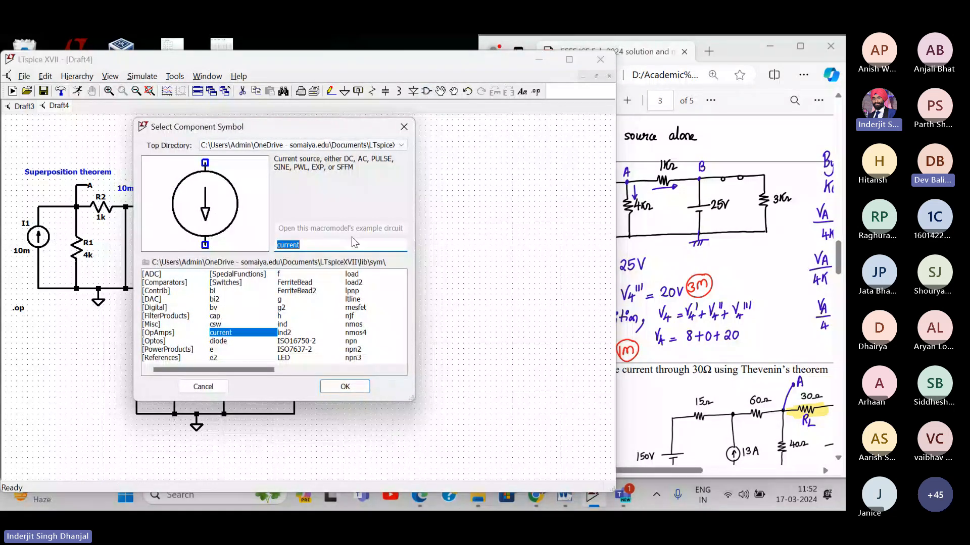
key(Return)
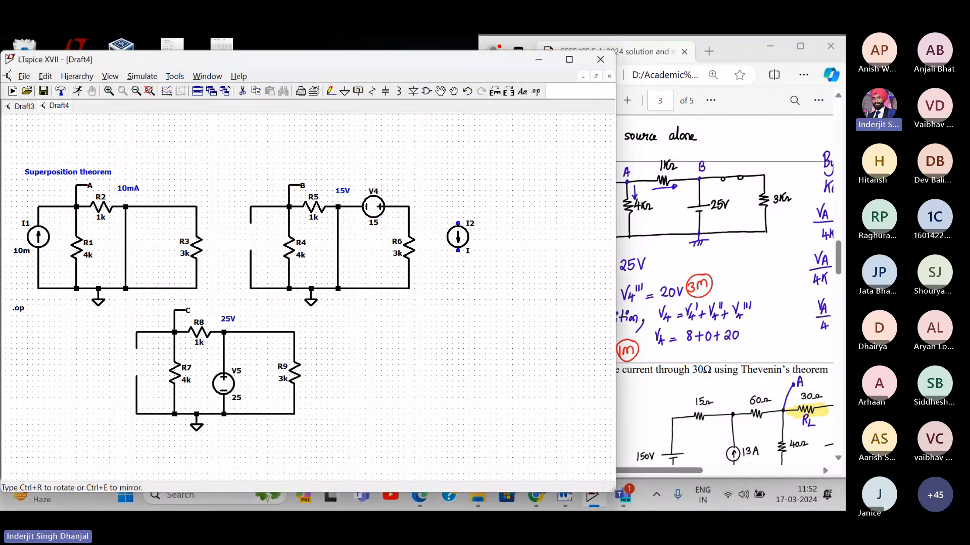
click(458, 236)
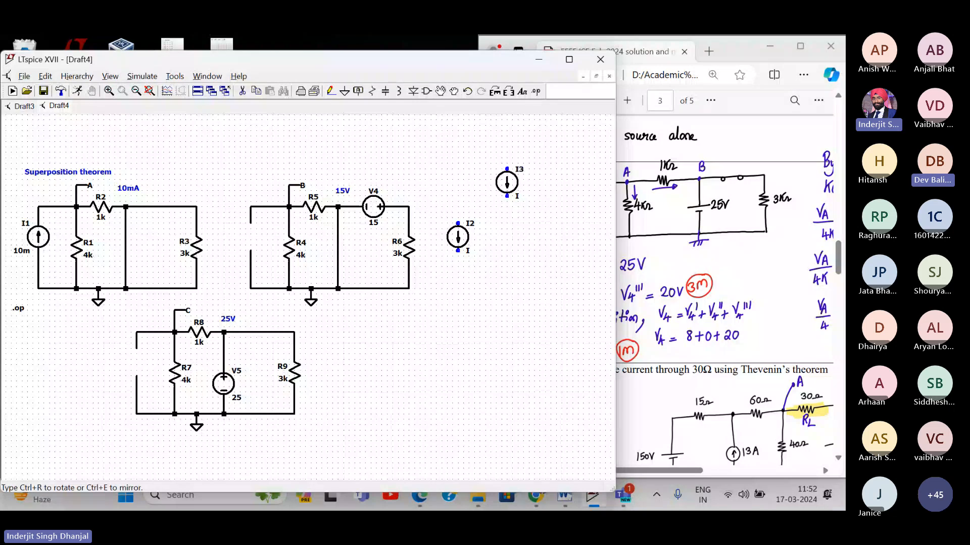
key(Escape)
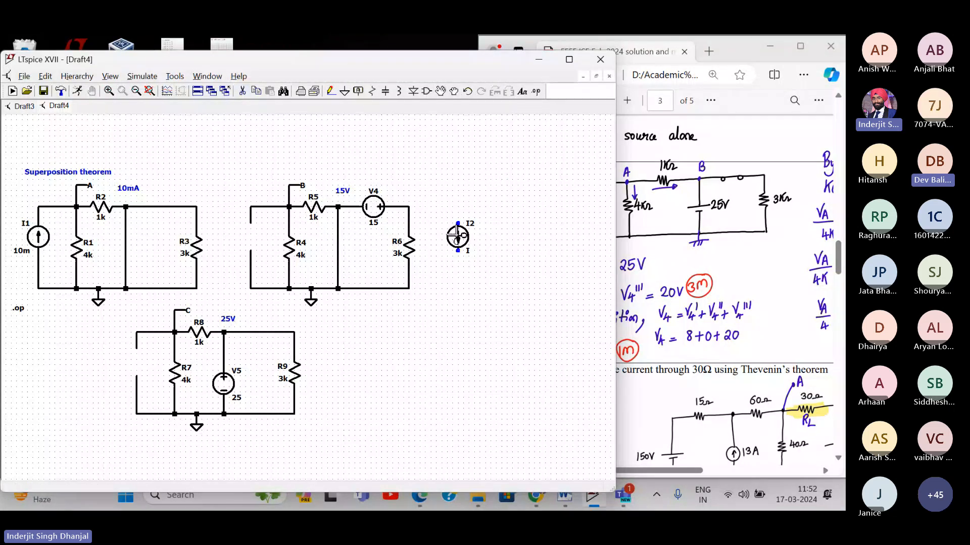
click(457, 235)
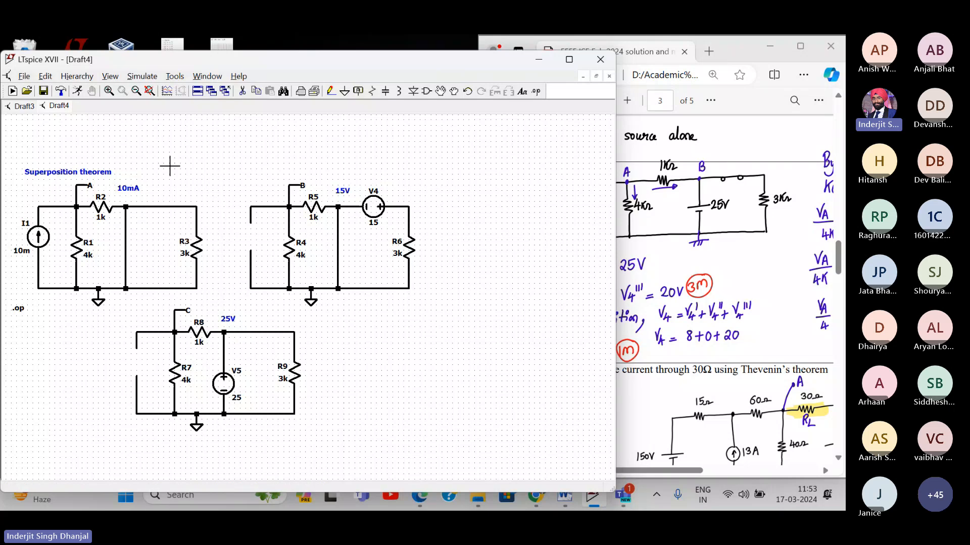
- Try duplicating the 15V source circuit to the empty area beside R6, and undo the copy
click(257, 91)
drag(230, 171, 446, 303)
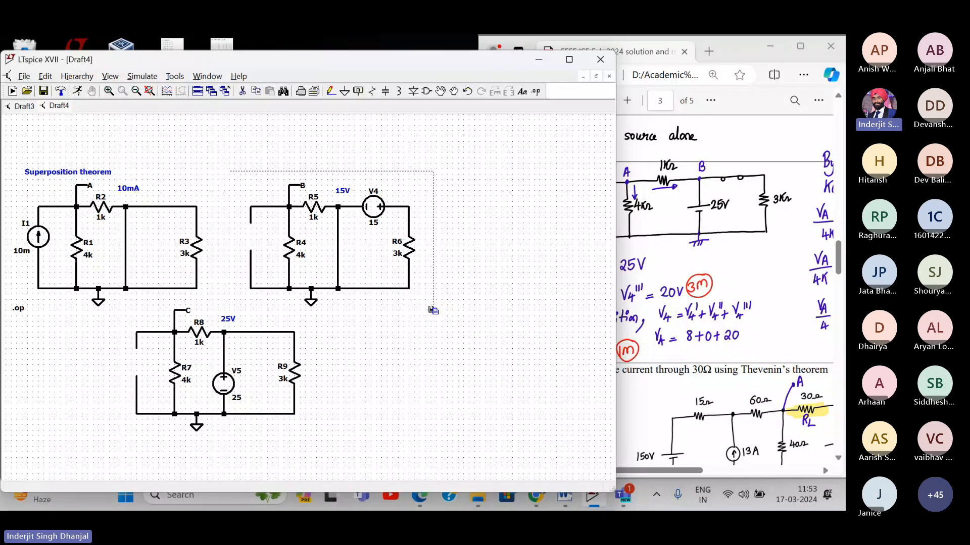
click(519, 309)
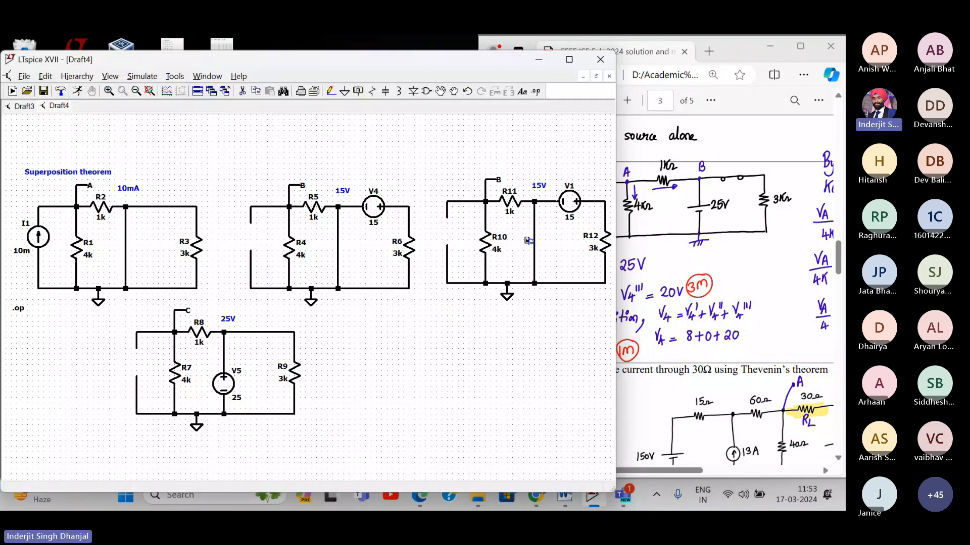
key(Escape)
drag(548, 325, 455, 318)
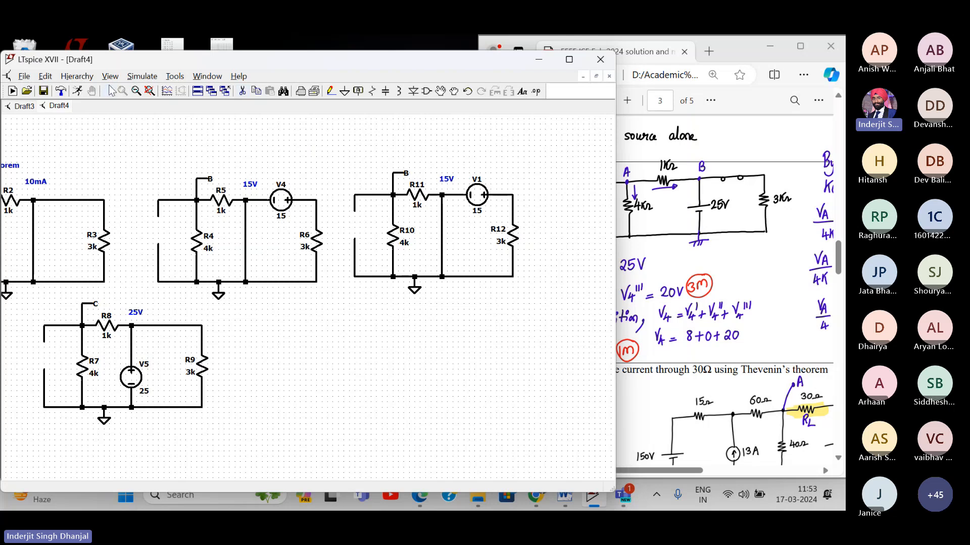
click(45, 76)
click(56, 90)
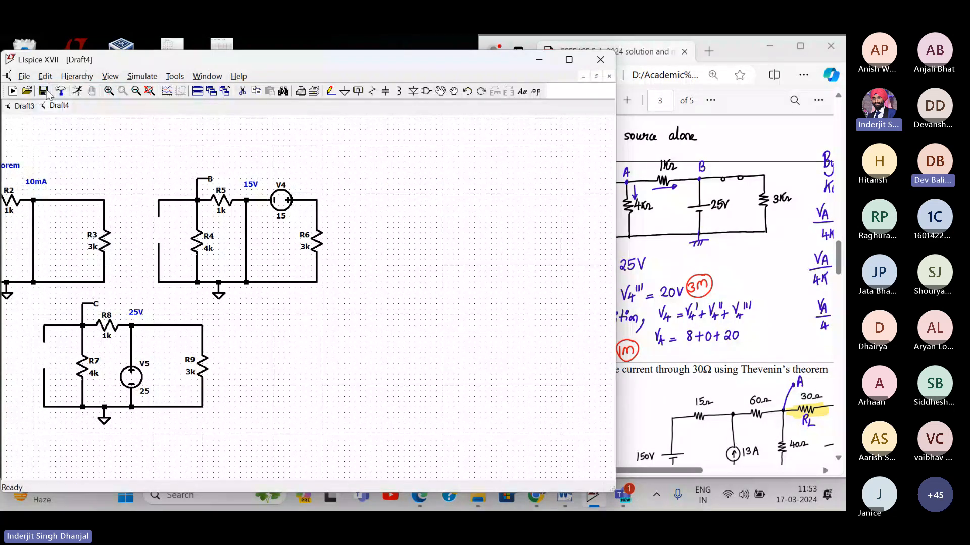
- Enlarge the schematic window and examine the 10mA, 15V and 25V single-source circuits
click(570, 60)
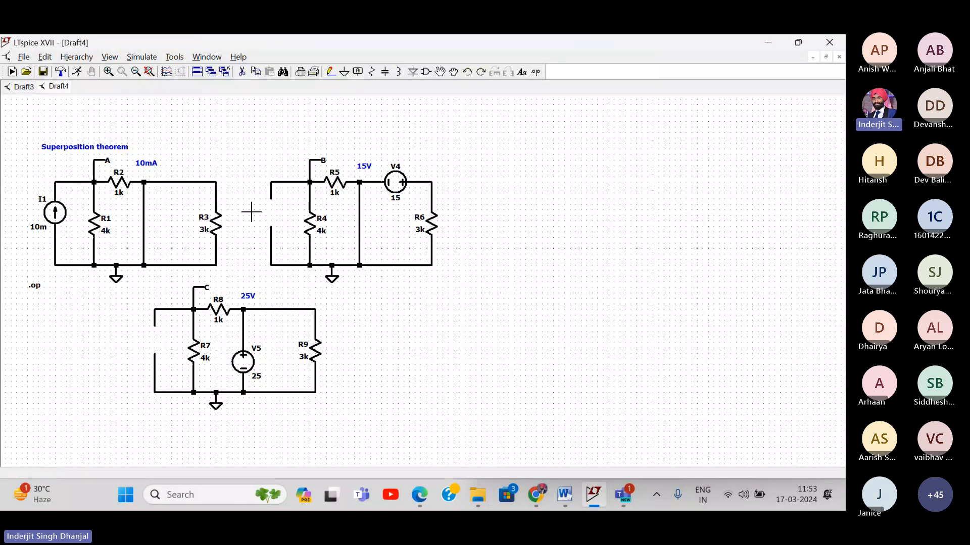
scroll(242, 210, down, 2)
scroll(241, 207, up, 3)
drag(241, 168, 377, 190)
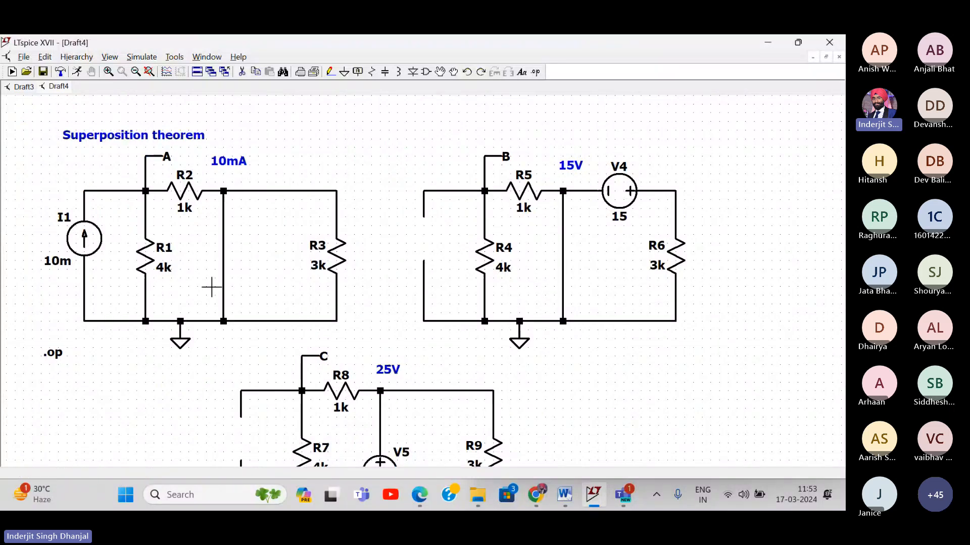
drag(390, 162, 381, 164)
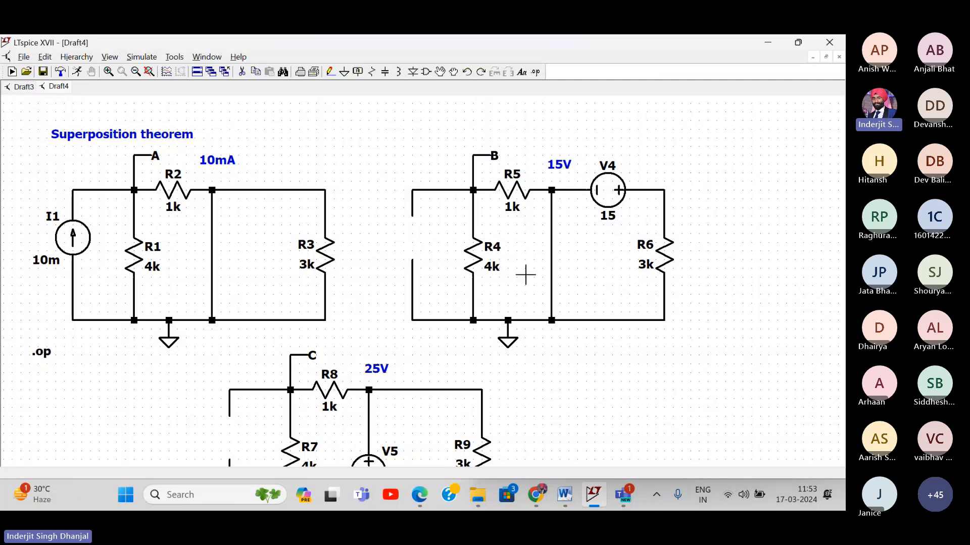
drag(525, 276, 537, 204)
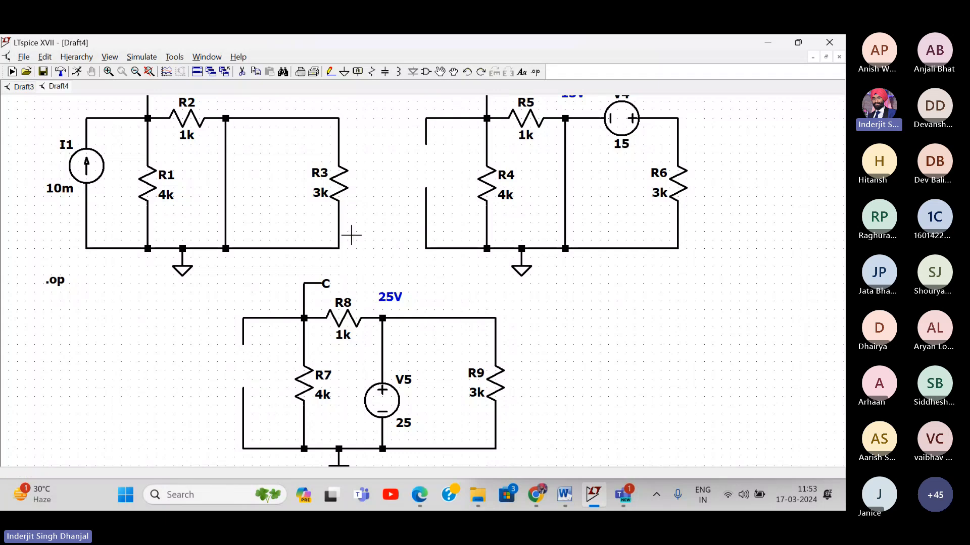
drag(384, 218, 383, 250)
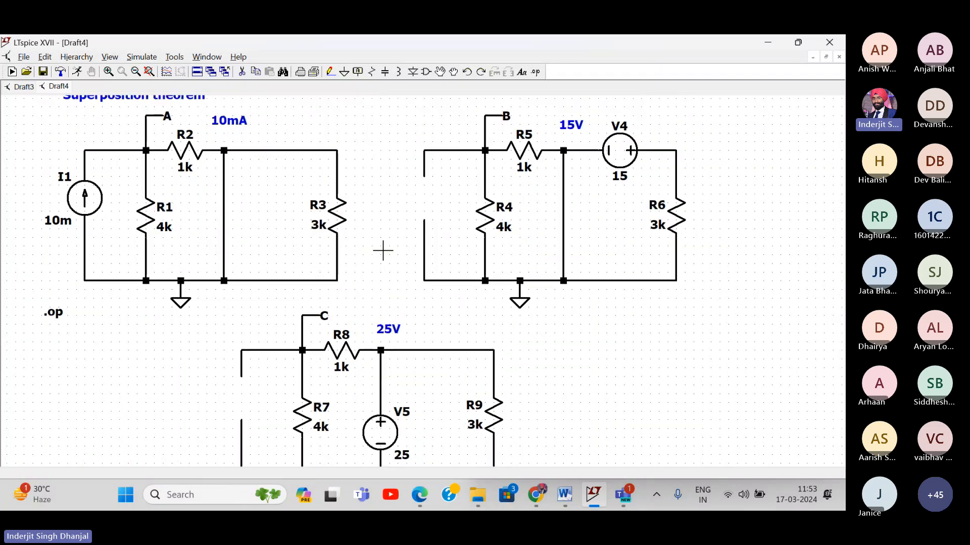
click(149, 72)
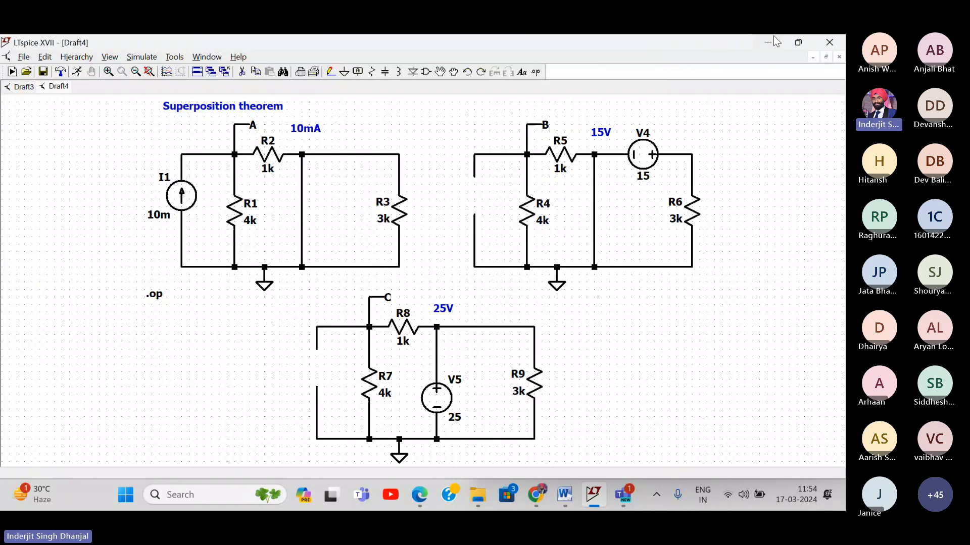
- Compare the three single-source circuits with the handwritten superposition question and its cases in the PDF, and return to the enlarged schematic
click(807, 44)
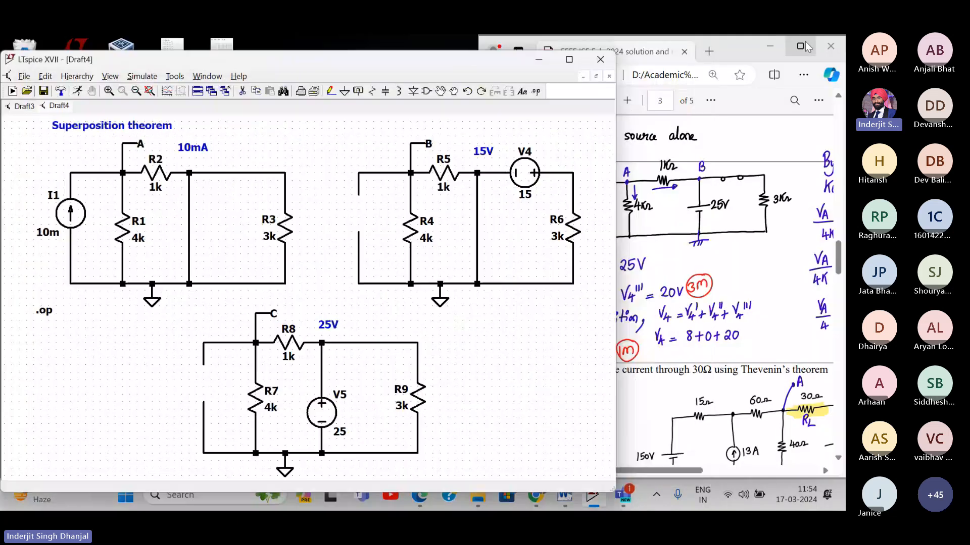
click(739, 179)
scroll(692, 237, up, 2)
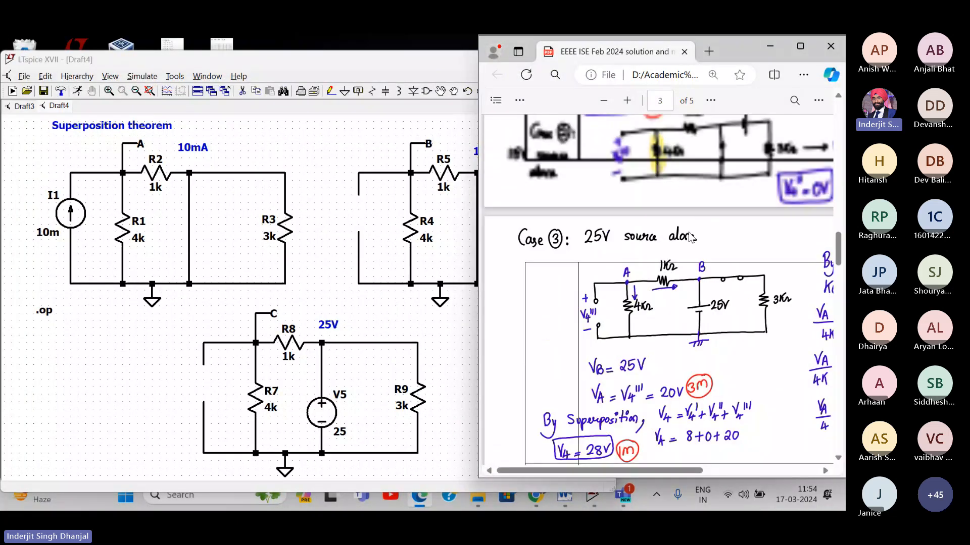
scroll(692, 238, down, 2)
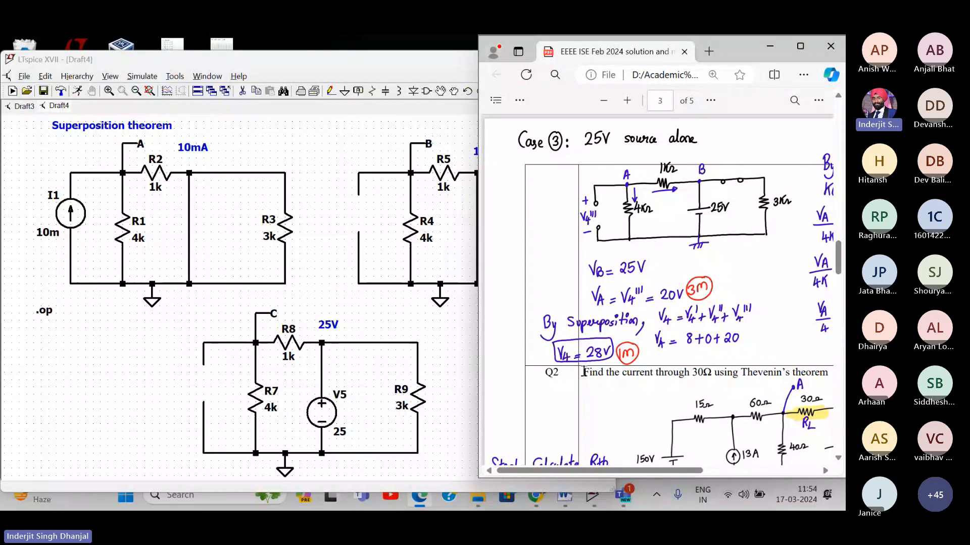
scroll(596, 368, up, 1)
scroll(609, 363, up, 10)
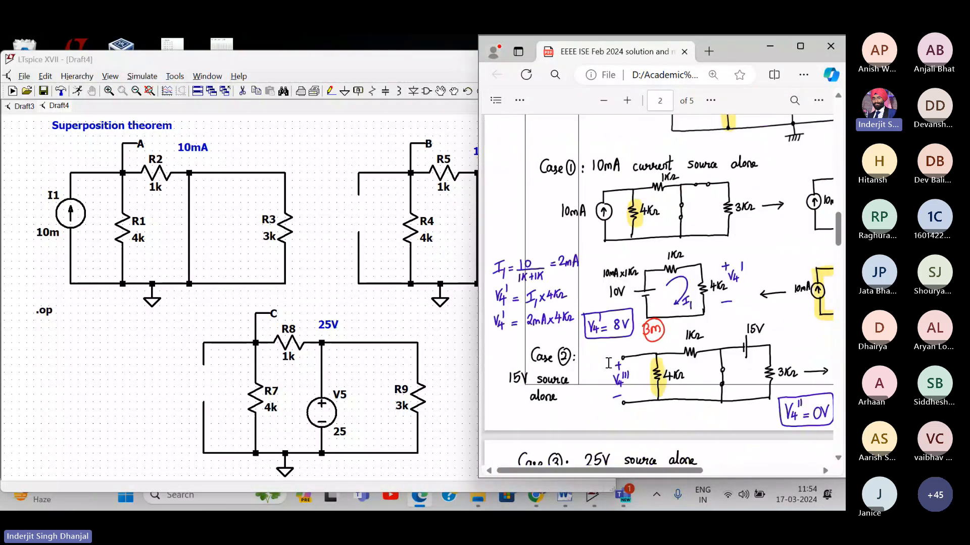
scroll(609, 363, right, 2)
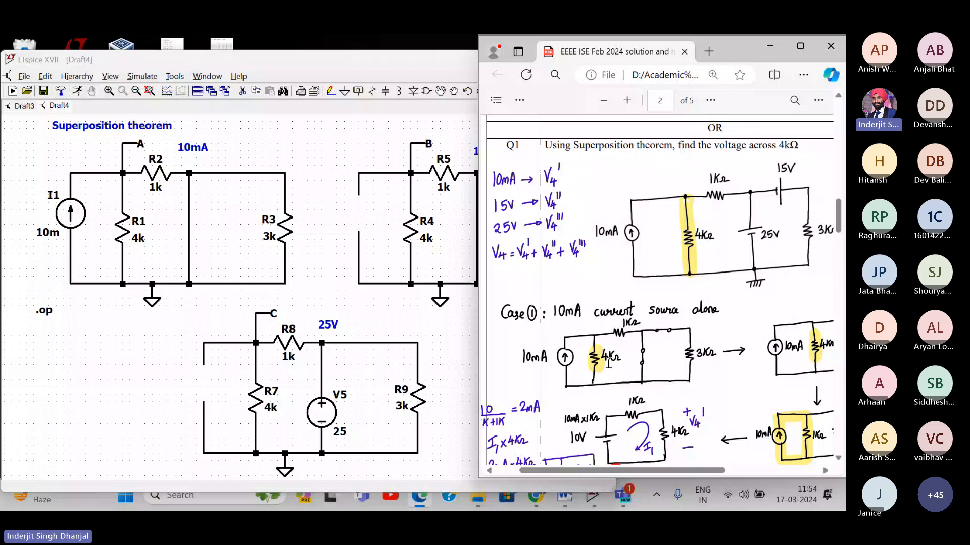
double_click(303, 61)
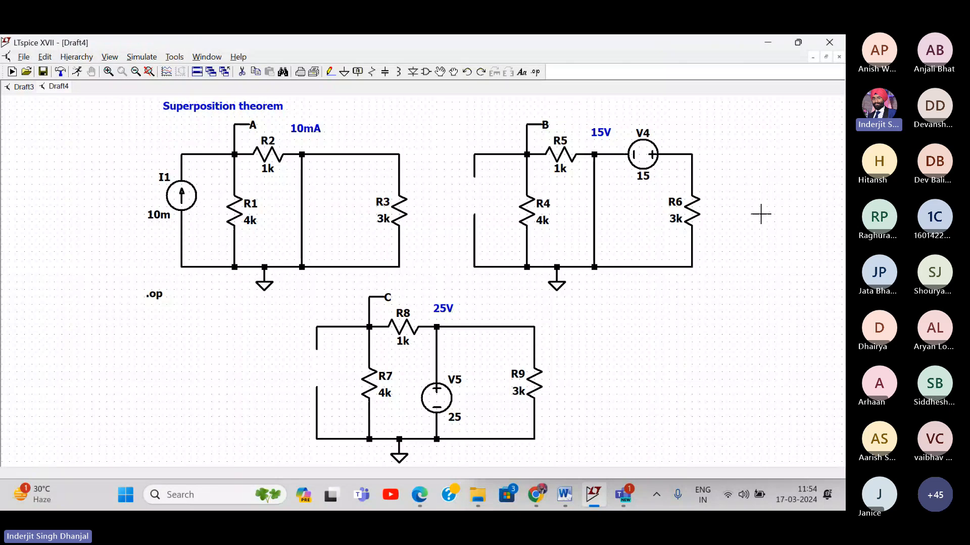
drag(760, 214, 705, 212)
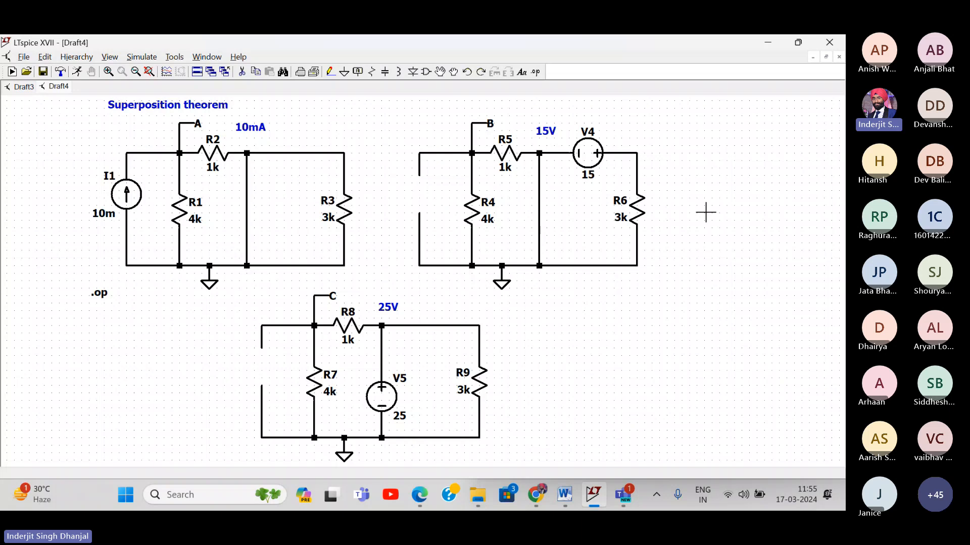
- Restore the schematic window to its smaller size and find the Thevenin's theorem question Q2 in the PDF
click(797, 42)
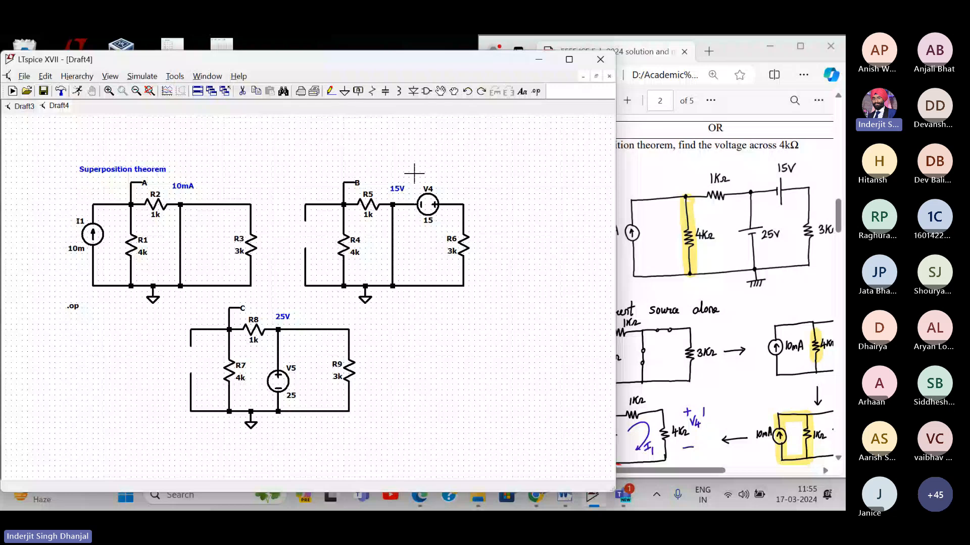
click(693, 223)
scroll(674, 178, down, 5)
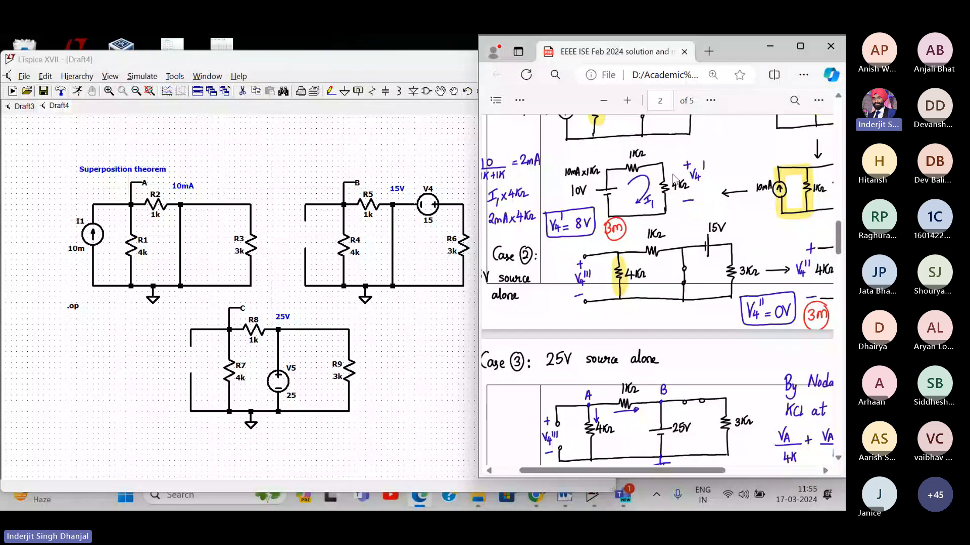
scroll(673, 178, down, 10)
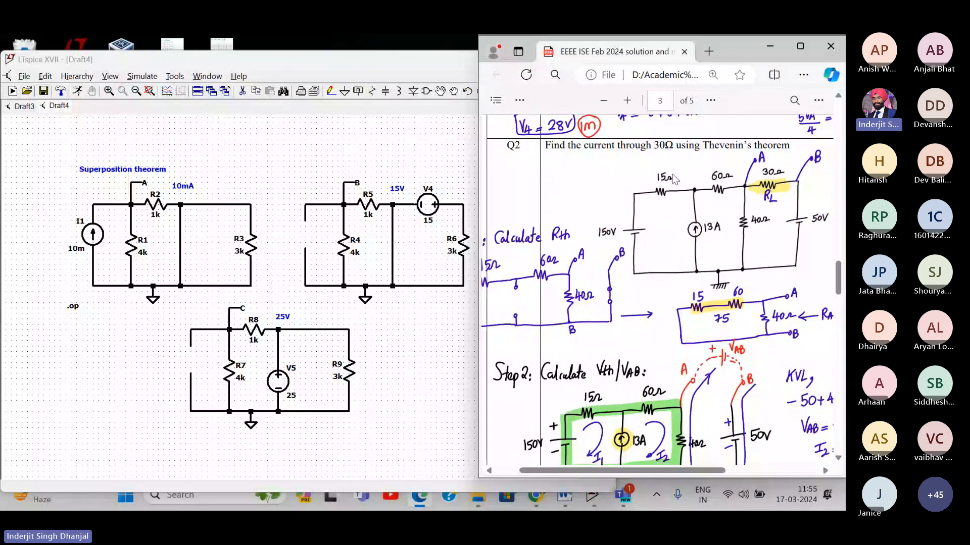
scroll(757, 192, right, 3)
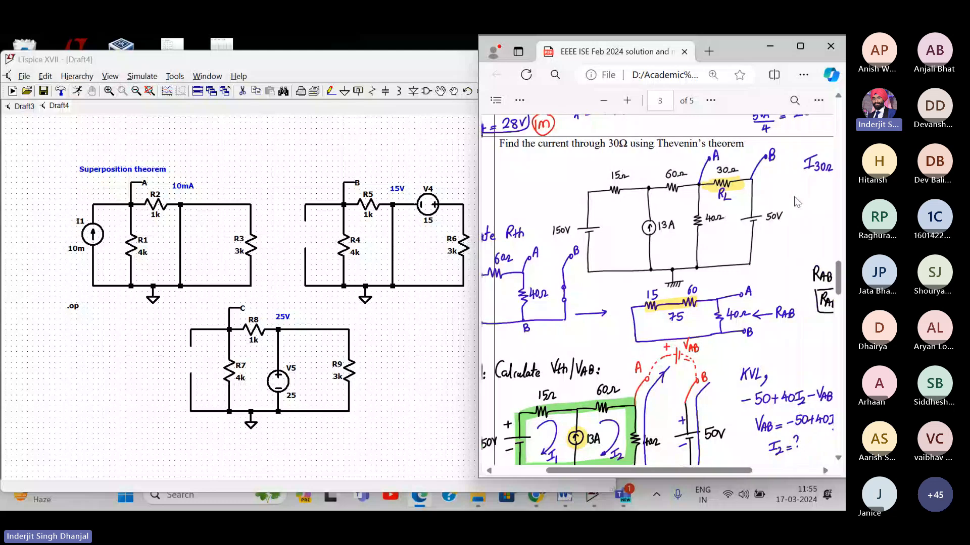
scroll(797, 202, left, 3)
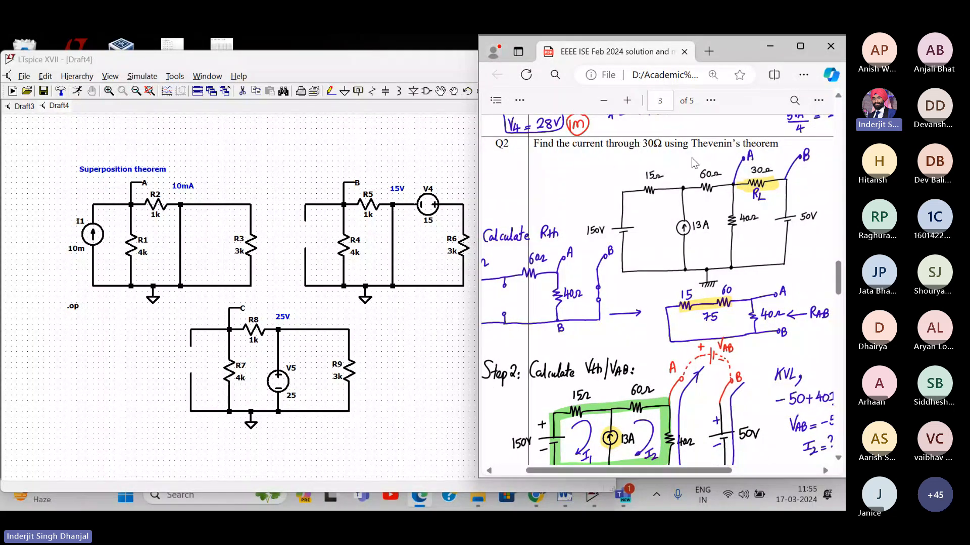
- Create a new blank schematic and narrow its window so the full Q2 circuit in the PDF shows beside it
click(13, 92)
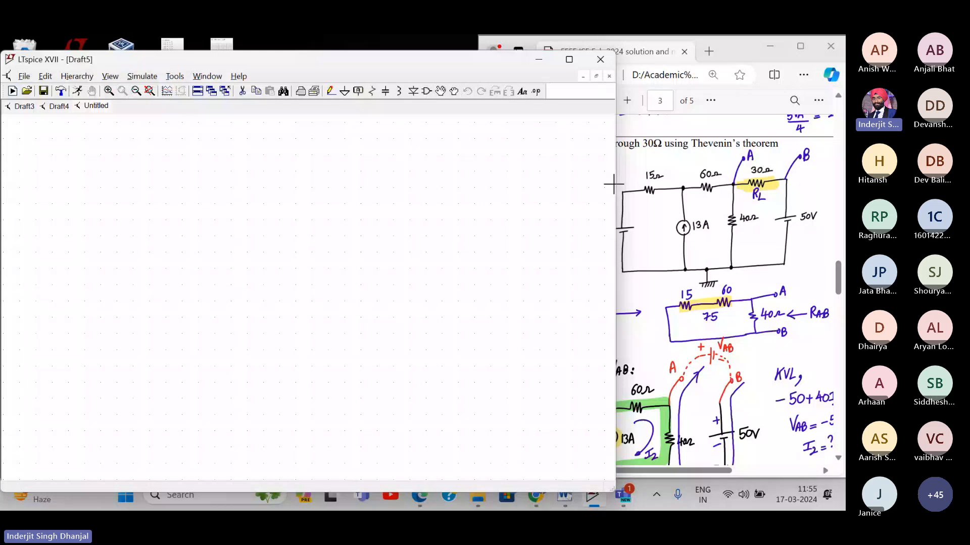
drag(542, 163, 489, 174)
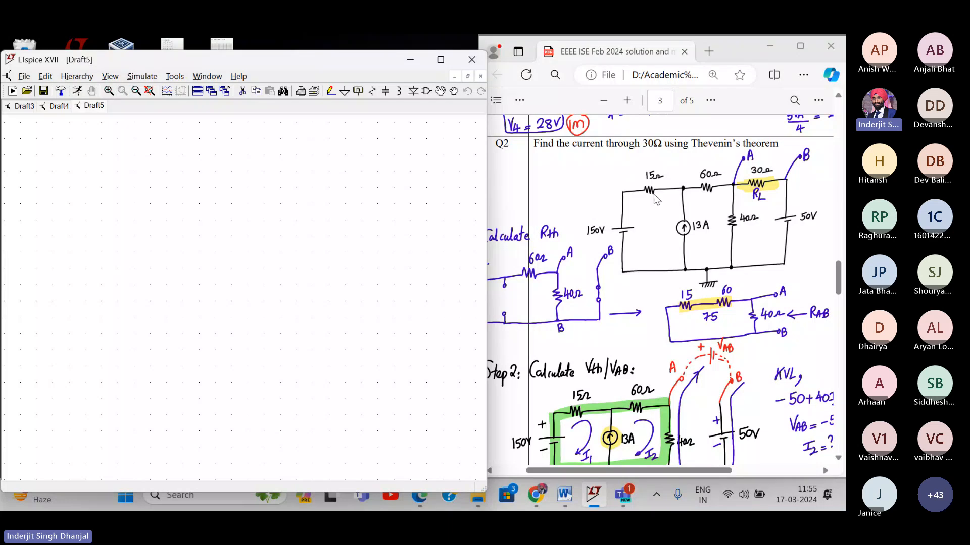
scroll(717, 211, right, 3)
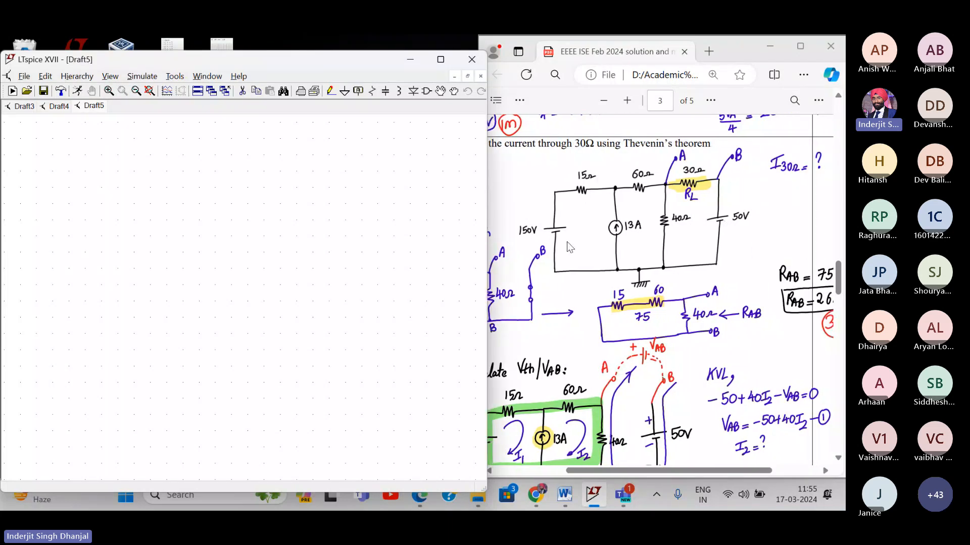
scroll(661, 213, up, 3)
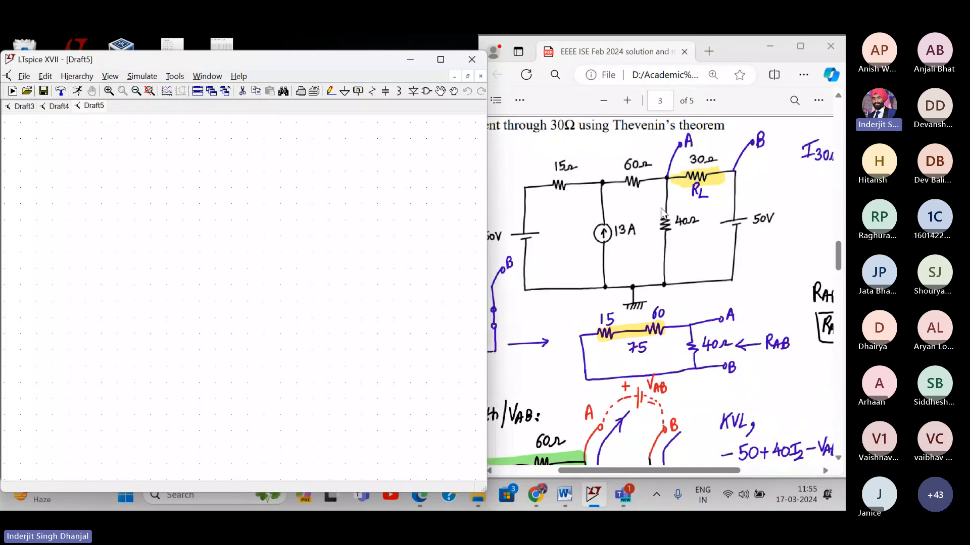
scroll(661, 213, left, 1)
scroll(661, 213, down, 2)
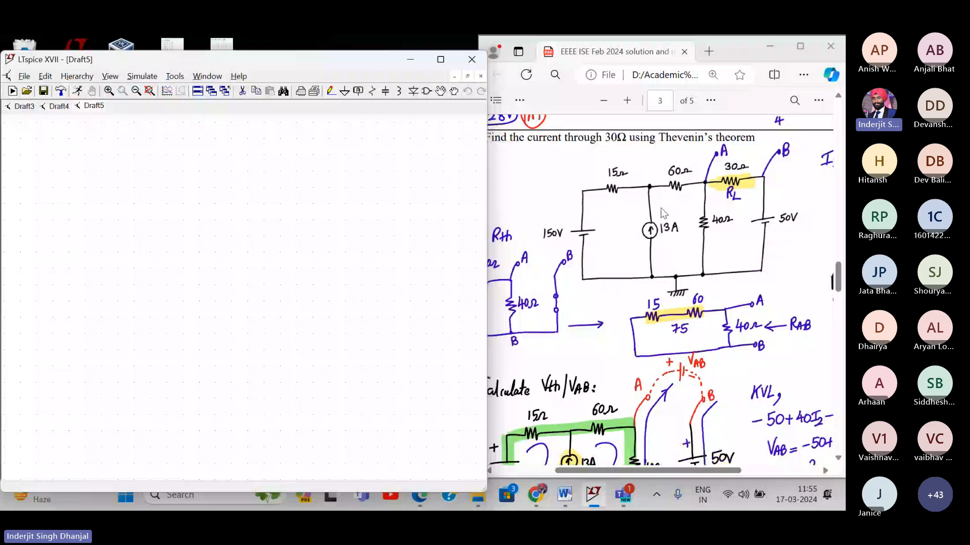
- Place two upright voltage sources in the new schematic, one at each end of the planned Thevenin circuit
click(426, 93)
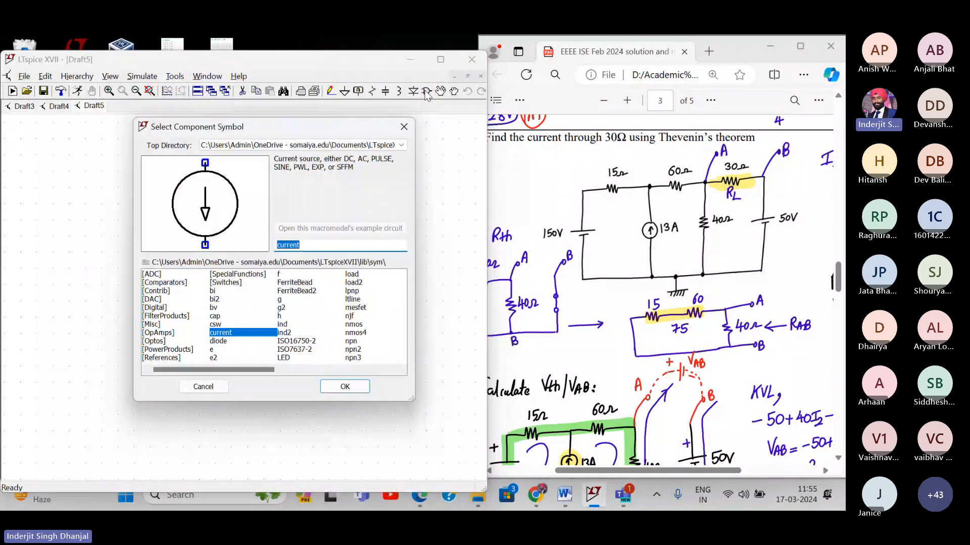
text(vol)
key(Return)
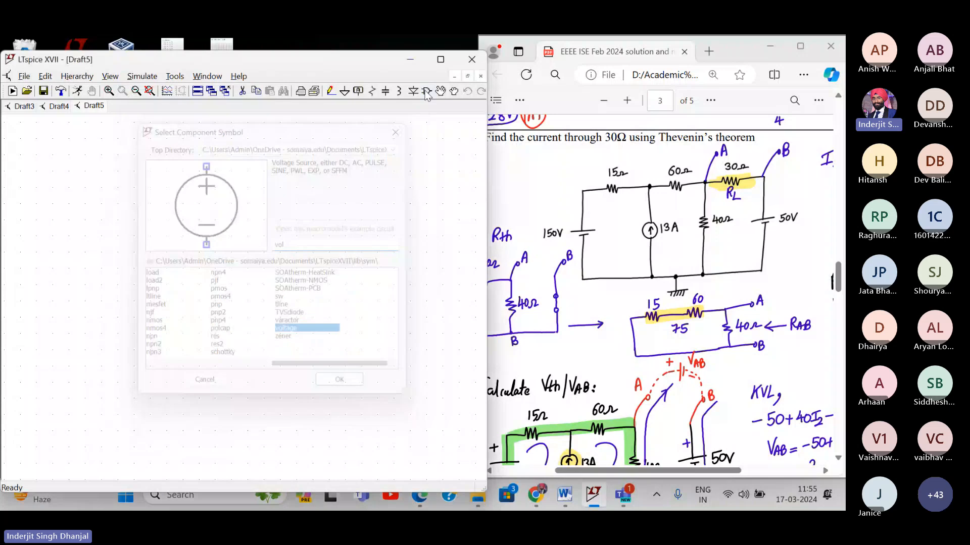
click(52, 236)
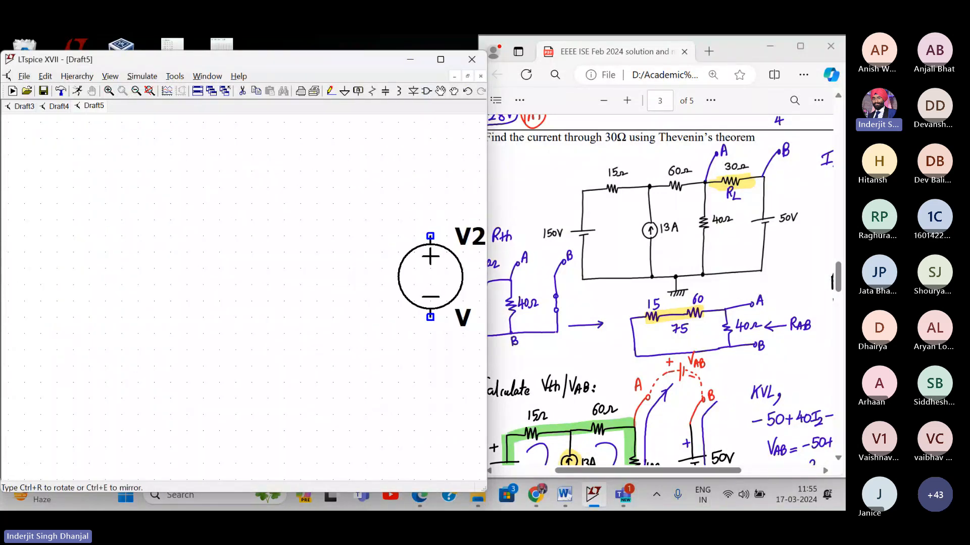
click(430, 236)
key(Escape)
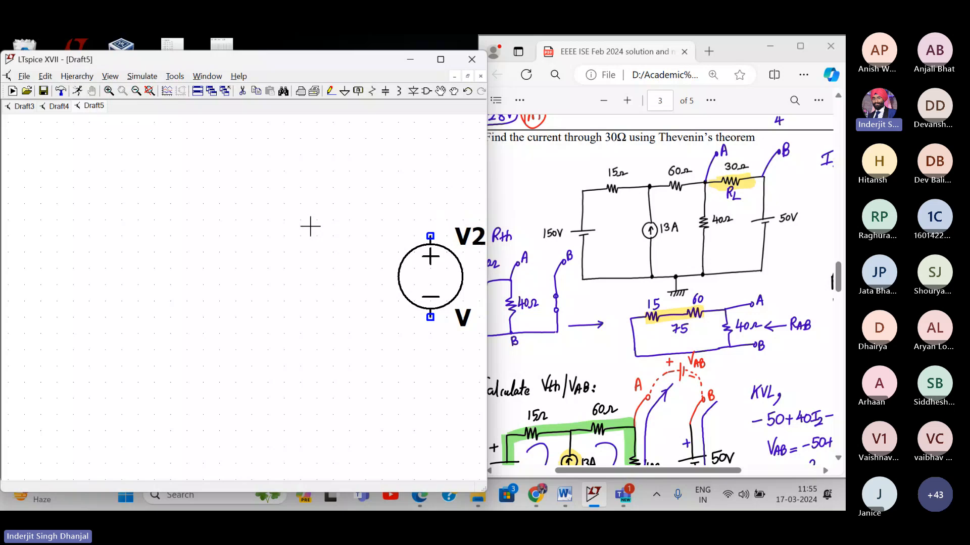
scroll(310, 227, down, 1)
drag(176, 189, 198, 183)
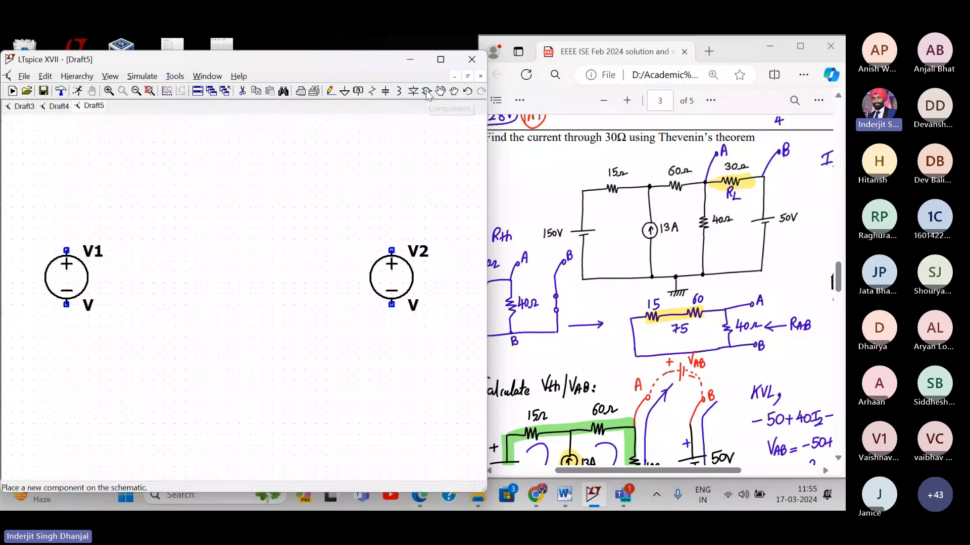
- Place a current source between the two voltage sources, rotated 180 degrees so its arrow points upward
key(F2)
text(curre)
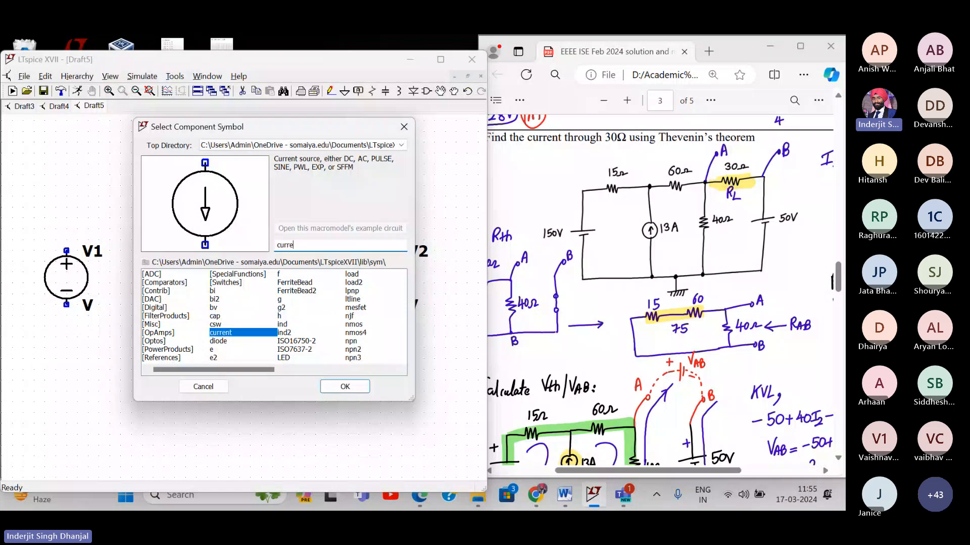
text(n)
key(Return)
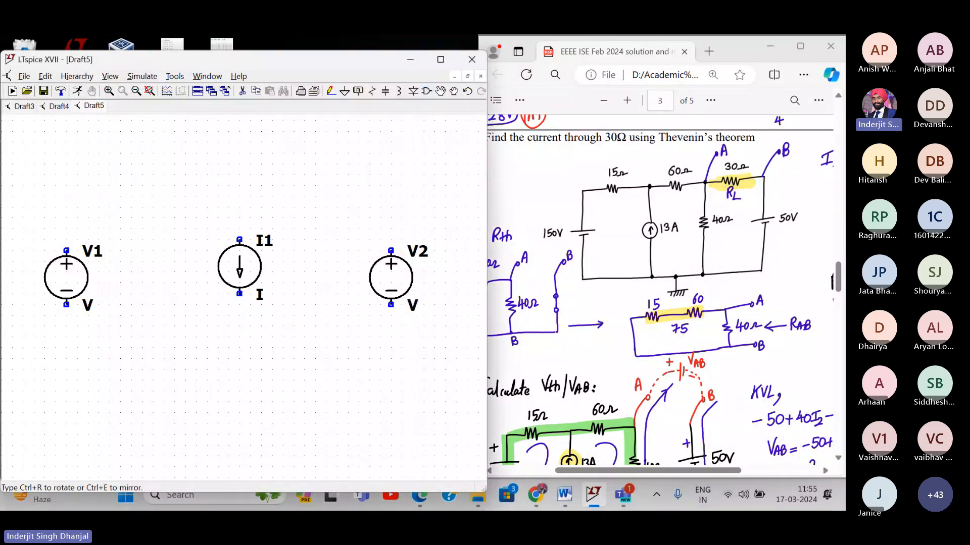
key(ctrl+r)
key(ctrl+r)
click(185, 255)
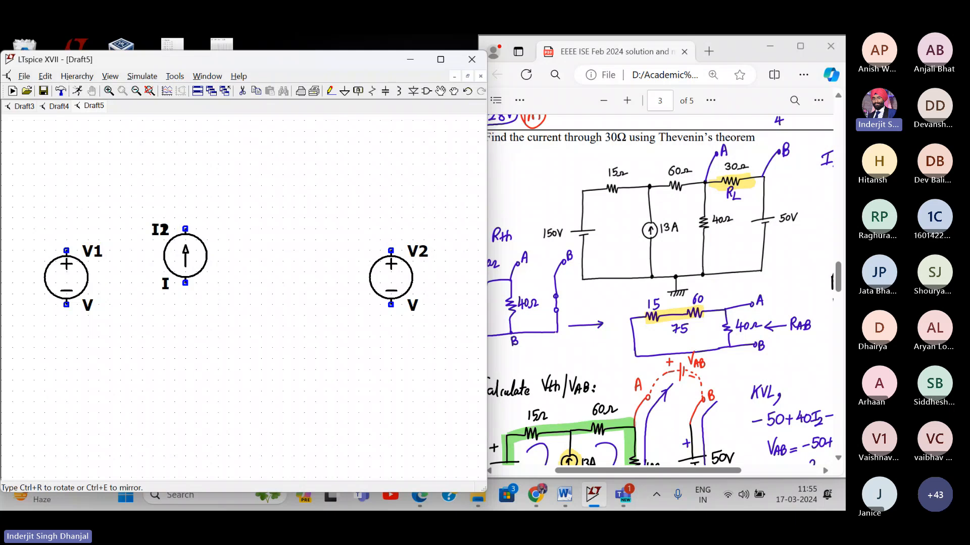
- Place an upright resistor between the current source and the second voltage source, plus three horizontal resistors in a row above the sources
key(Escape)
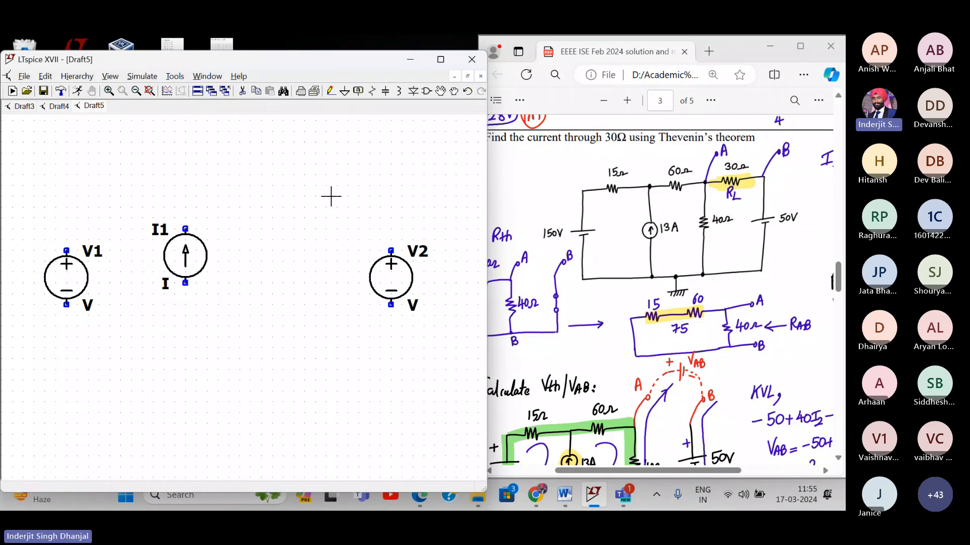
click(372, 91)
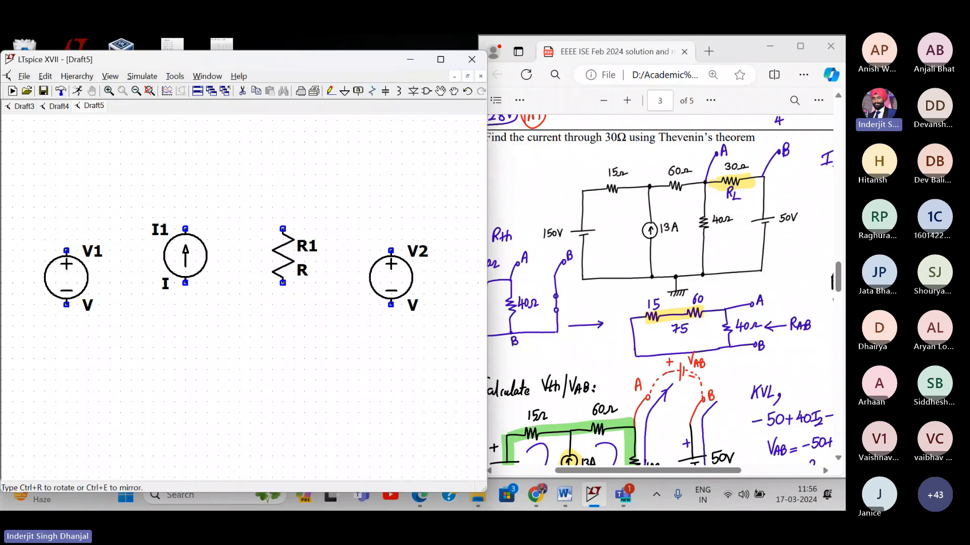
click(283, 255)
key(ctrl+r)
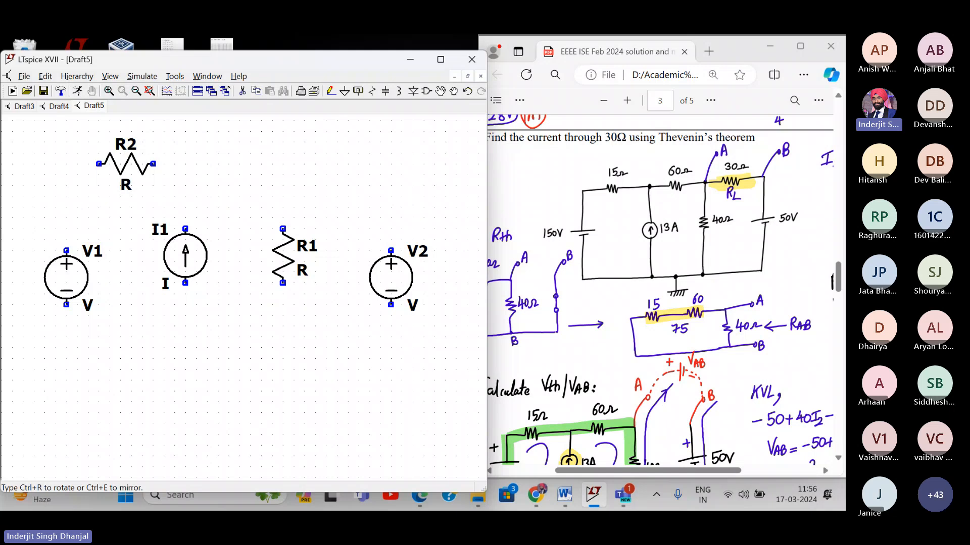
click(126, 175)
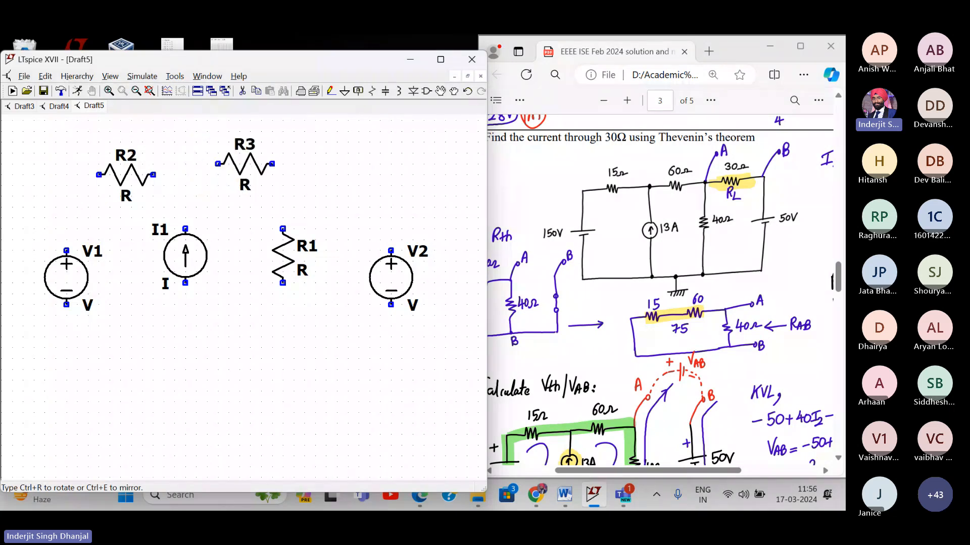
click(245, 175)
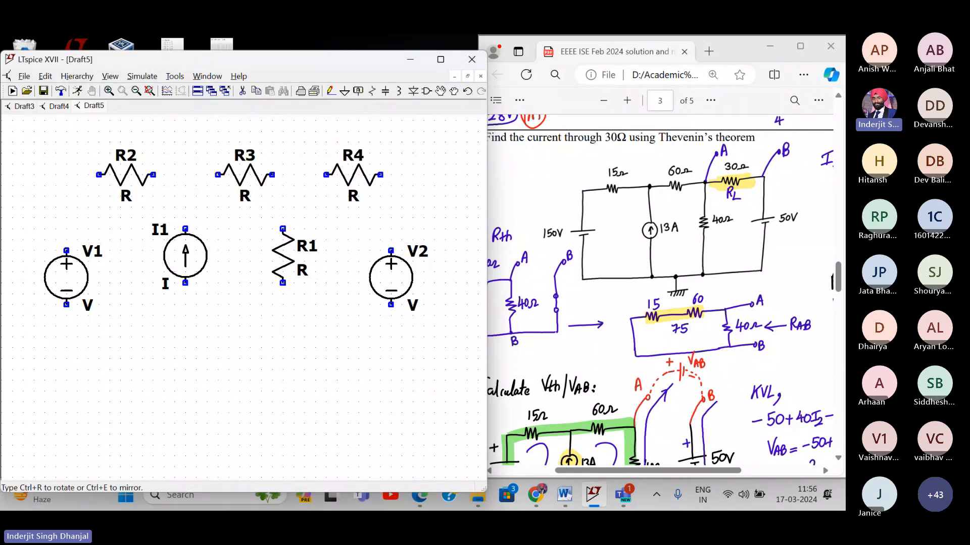
click(354, 175)
key(Escape)
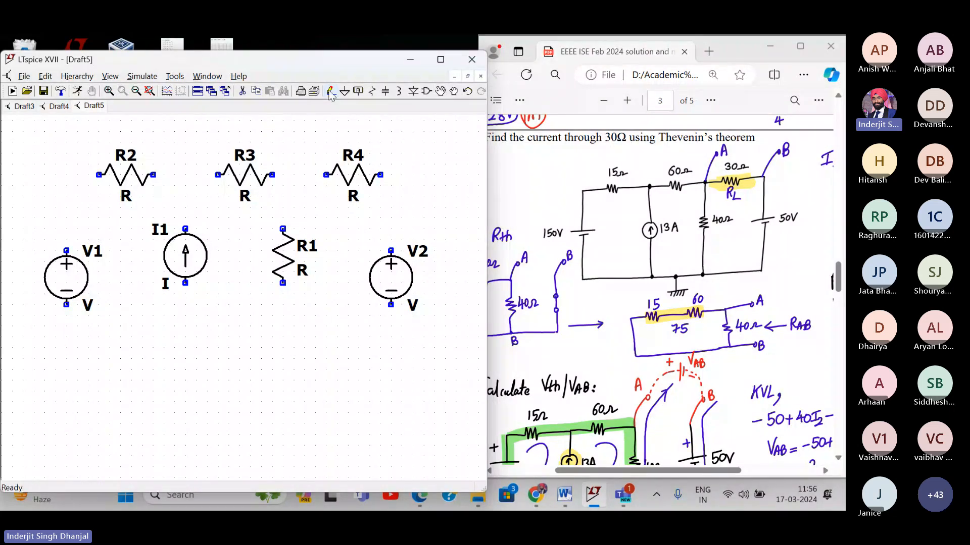
- Wire the outer loop through both voltage sources and the three horizontal resistors, closing it with a bottom rail
key(F3)
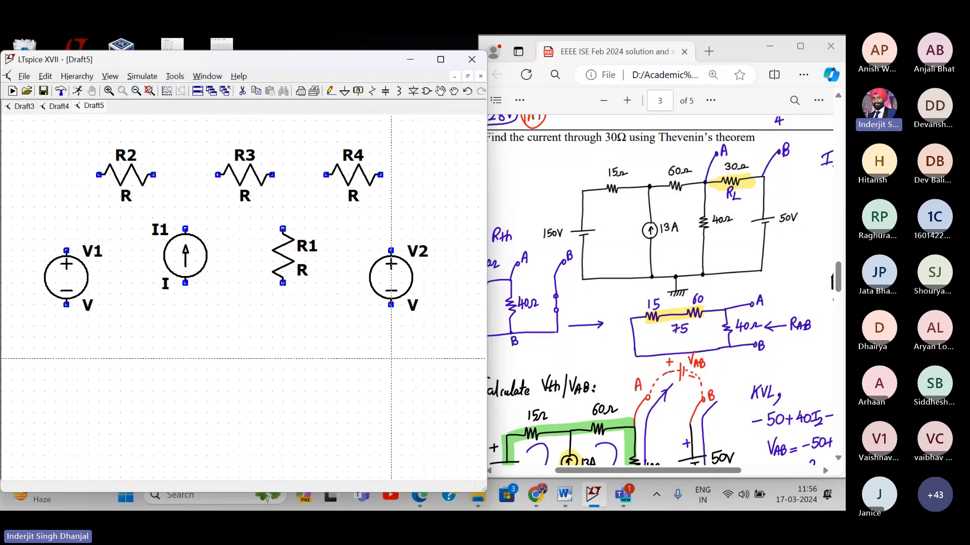
click(391, 359)
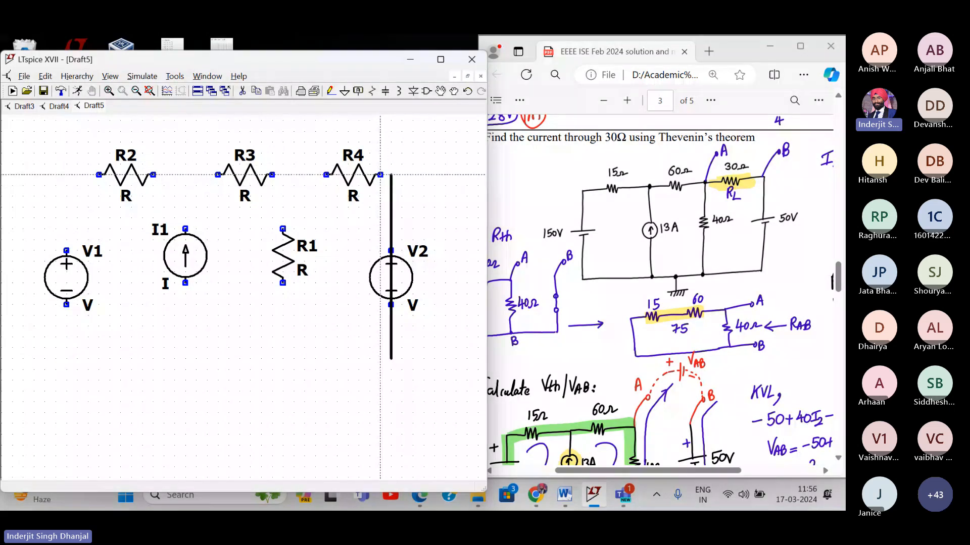
click(391, 175)
click(66, 175)
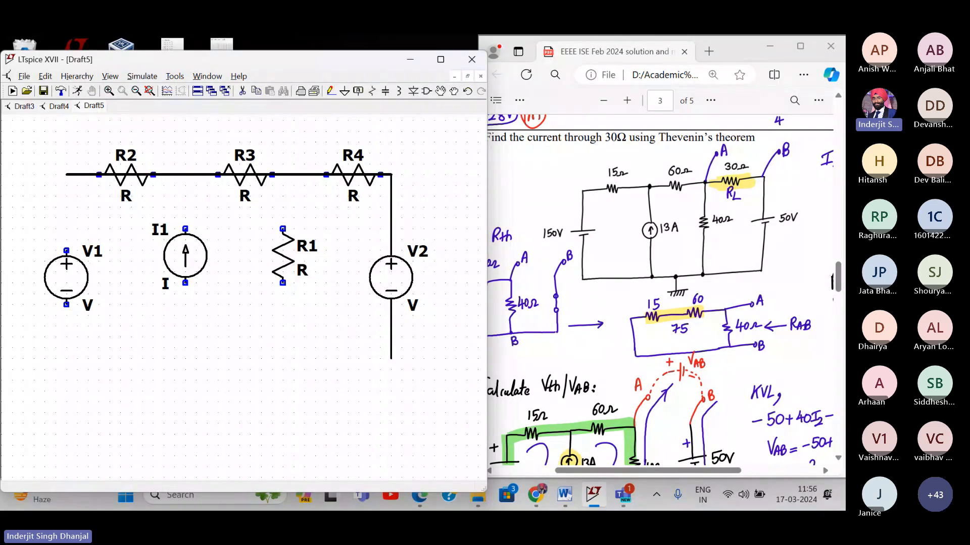
click(66, 251)
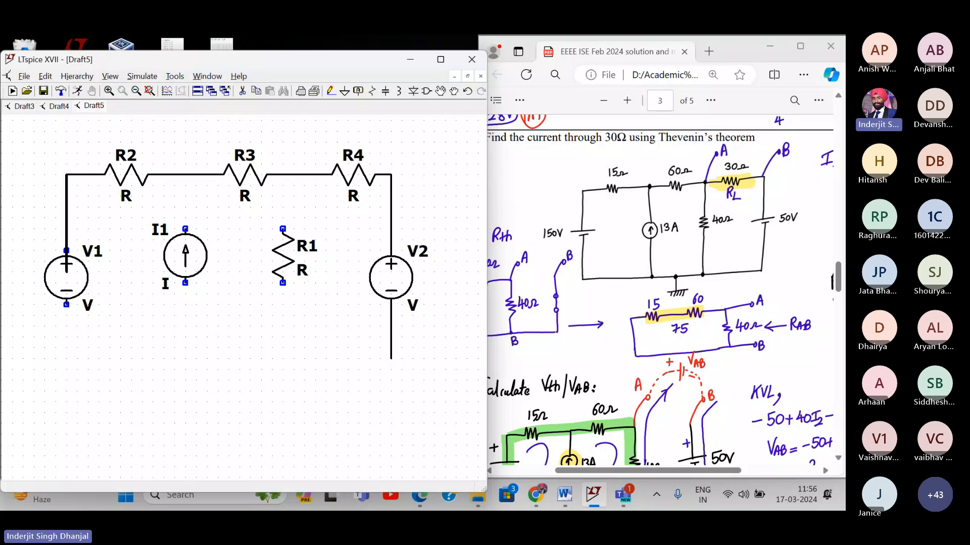
click(66, 304)
click(65, 359)
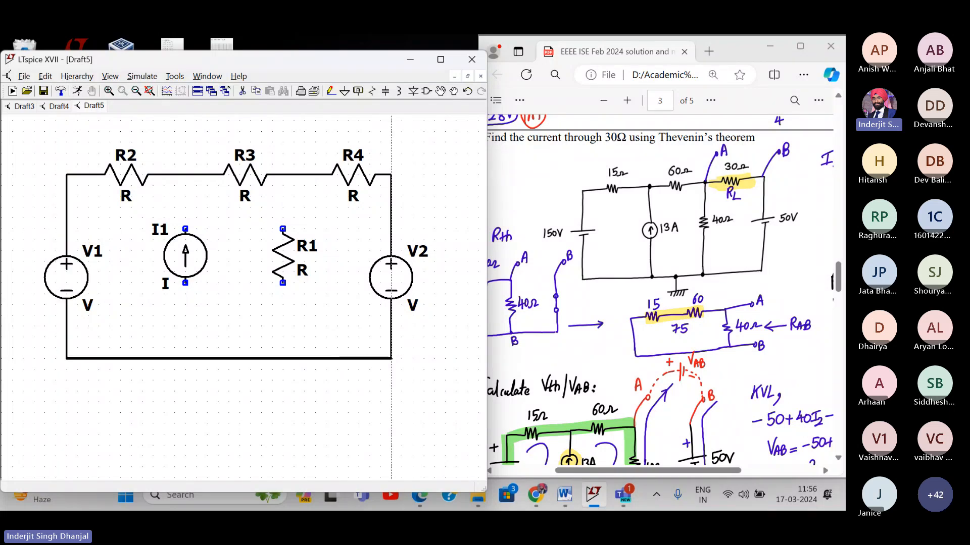
click(391, 358)
key(Escape)
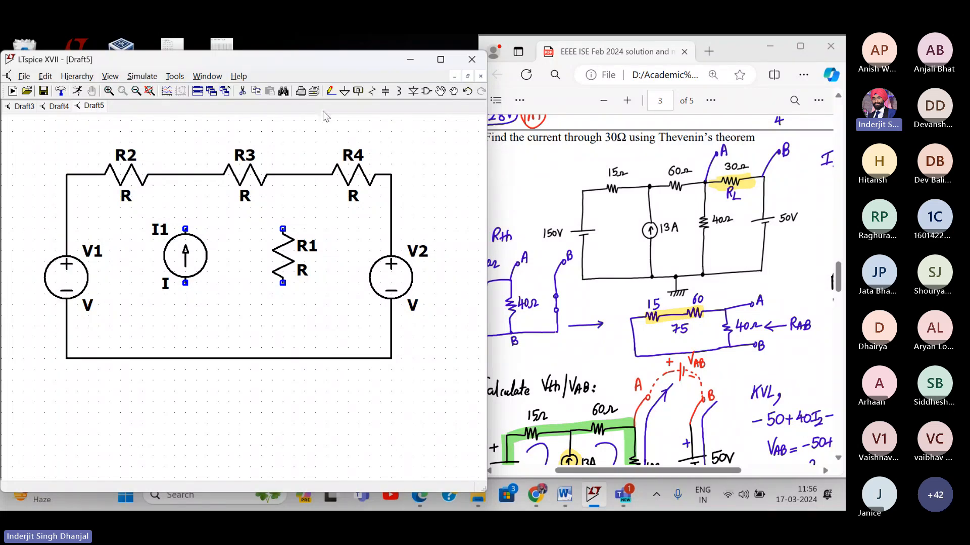
- Wire the upright resistor and the current source as parallel branches between the top and bottom rails
click(331, 91)
click(283, 174)
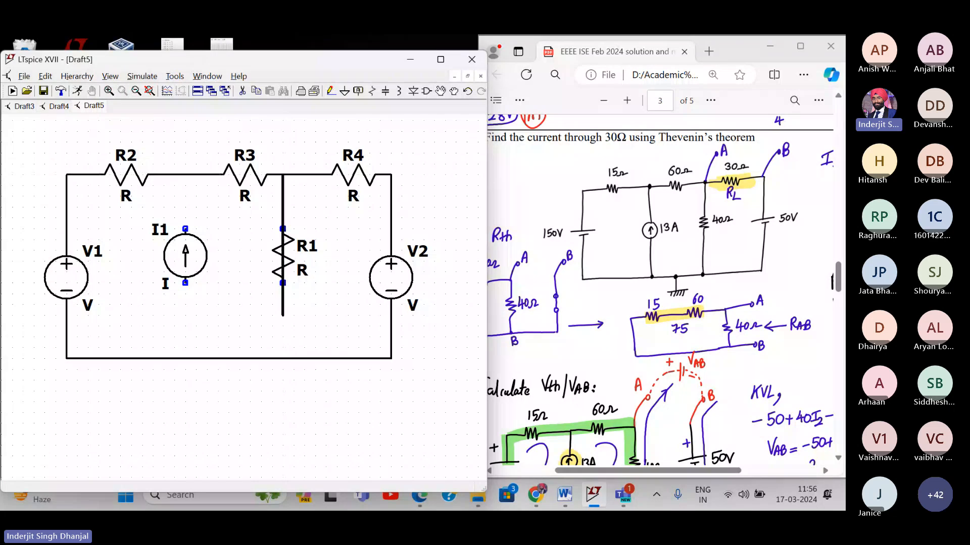
click(282, 358)
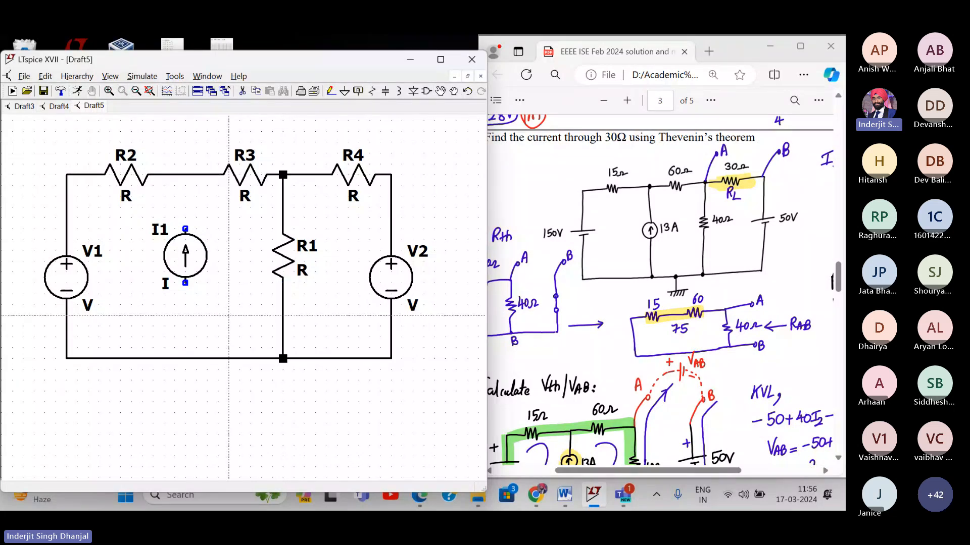
click(329, 91)
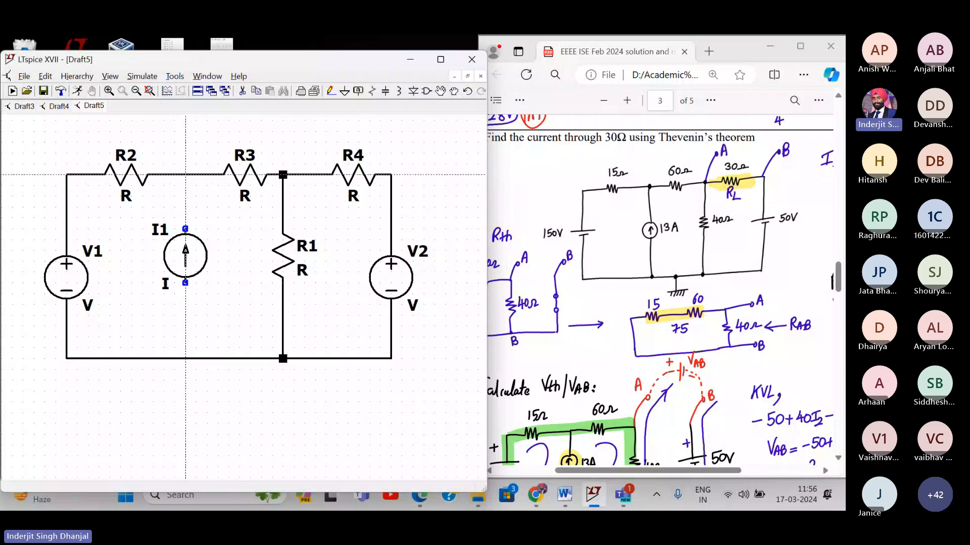
click(185, 174)
click(185, 359)
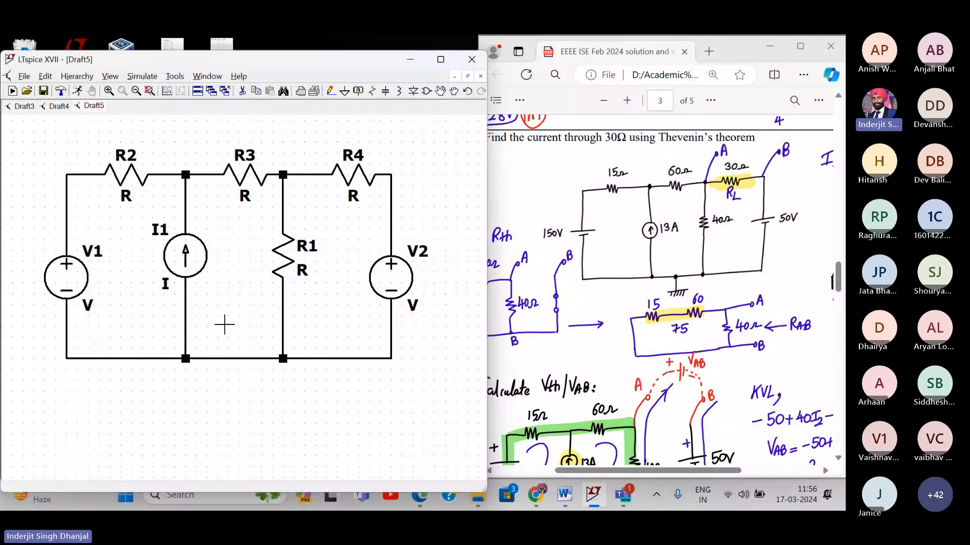
- Place a ground symbol below the bottom rail, between the two inner branches, and wire it to the rail
click(344, 91)
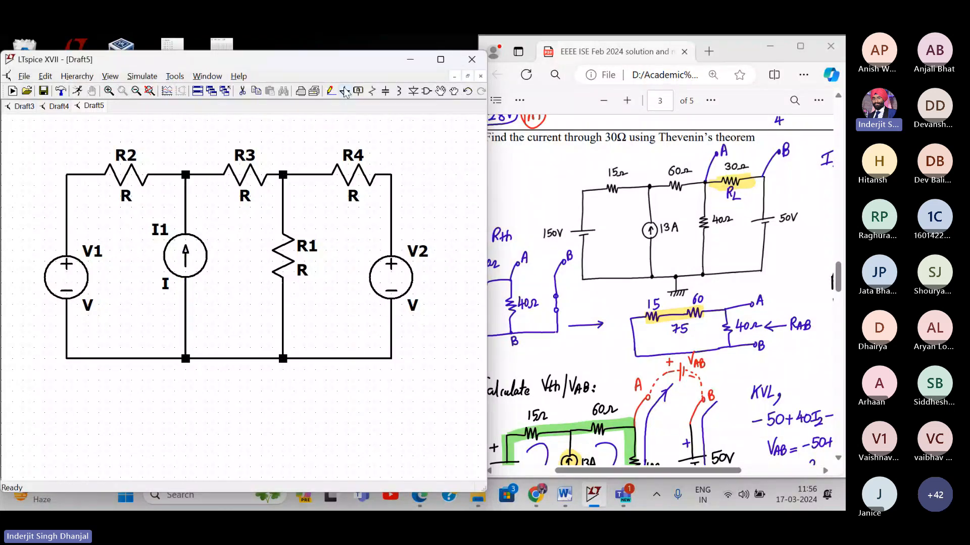
click(240, 386)
right_click(309, 396)
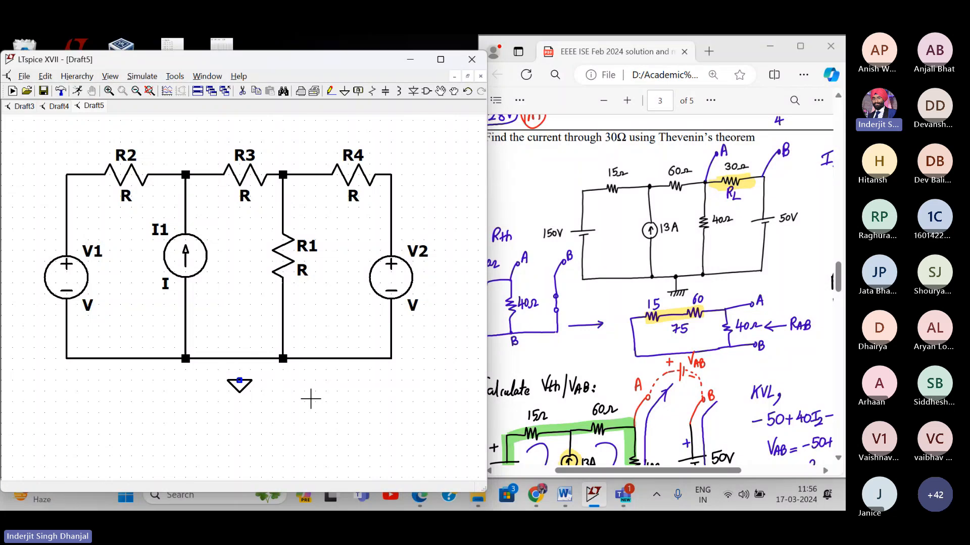
click(331, 91)
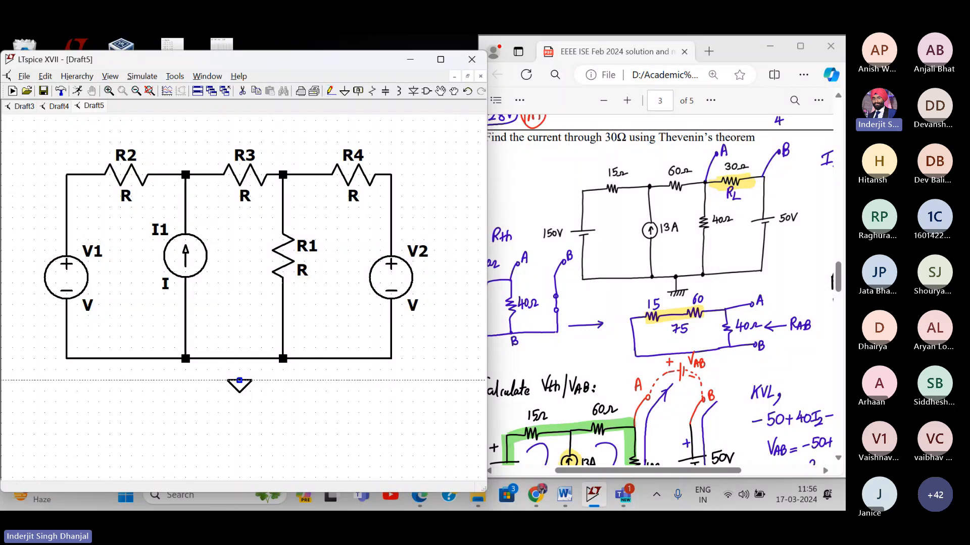
click(239, 380)
click(239, 358)
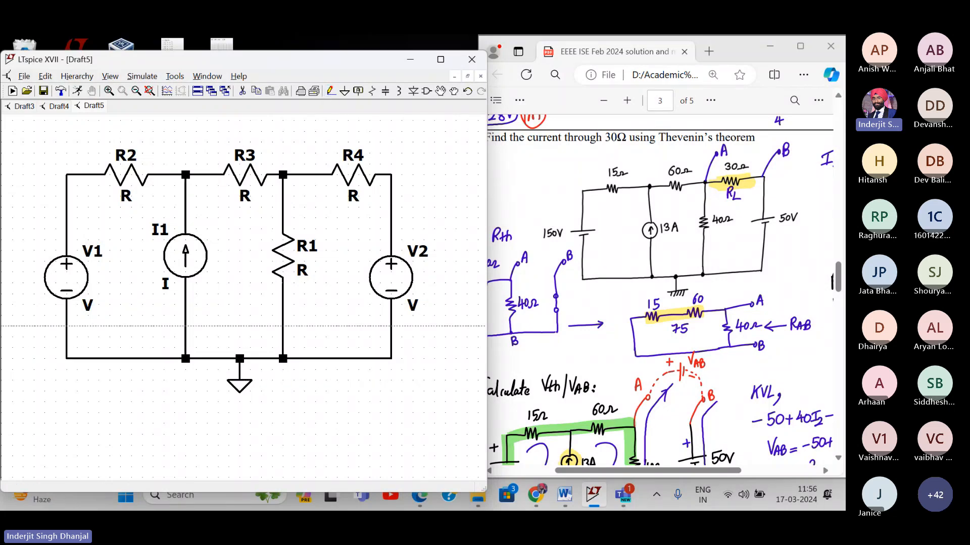
right_click(240, 326)
- Set the DC value of voltage source V1 to 150 V
drag(234, 280, 239, 299)
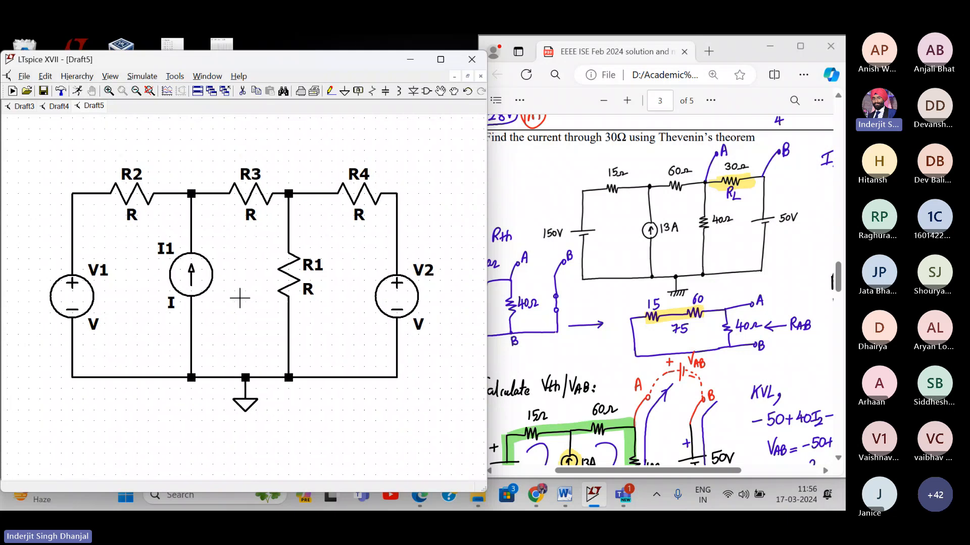
right_click(78, 297)
text(150)
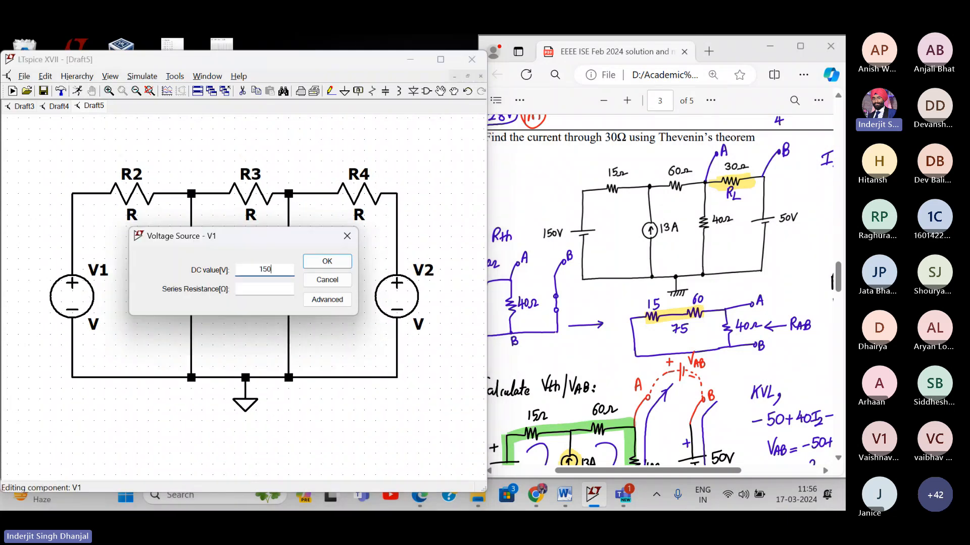
key(Return)
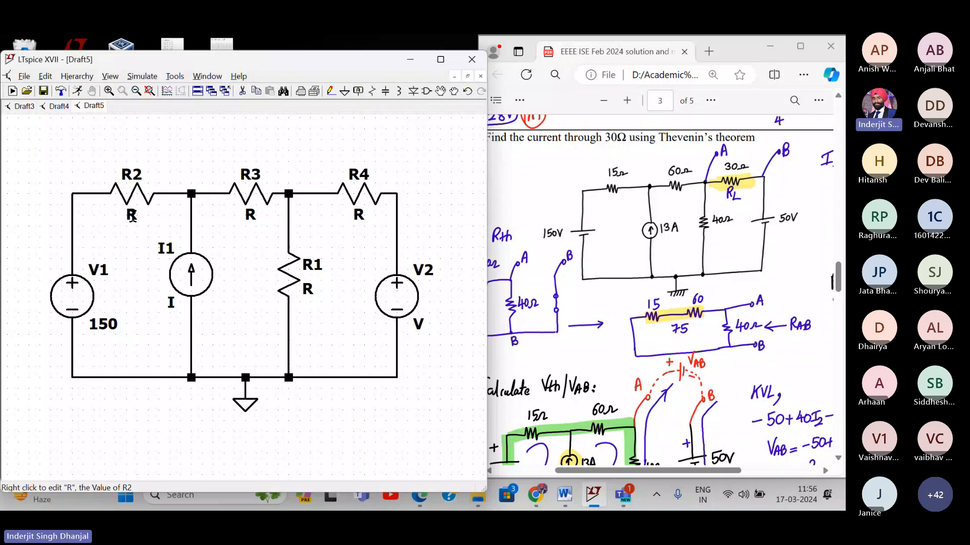
- Set the resistor values to 15 for R2, 60 for R3, 30 for R4 and 40 for R1
right_click(133, 218)
text(15)
key(Return)
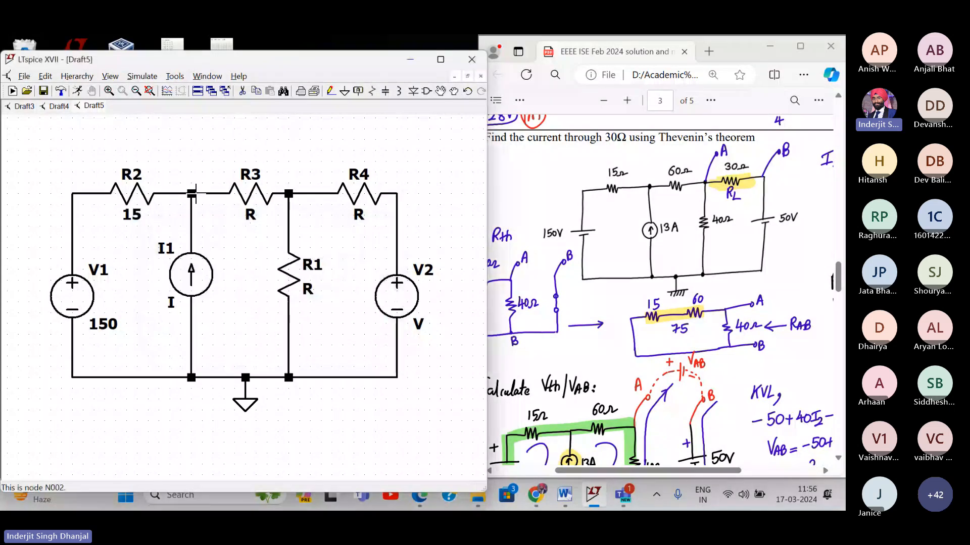
right_click(250, 215)
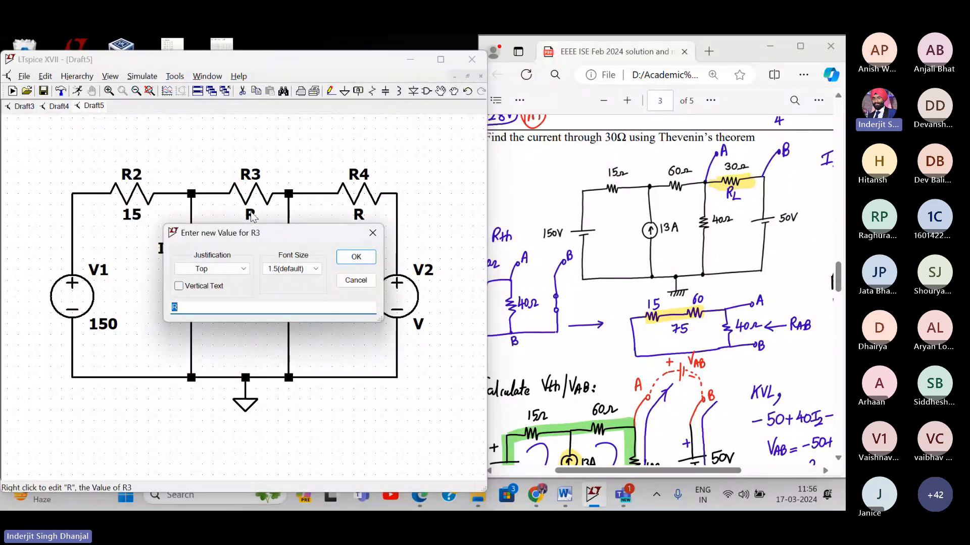
text(60)
key(Return)
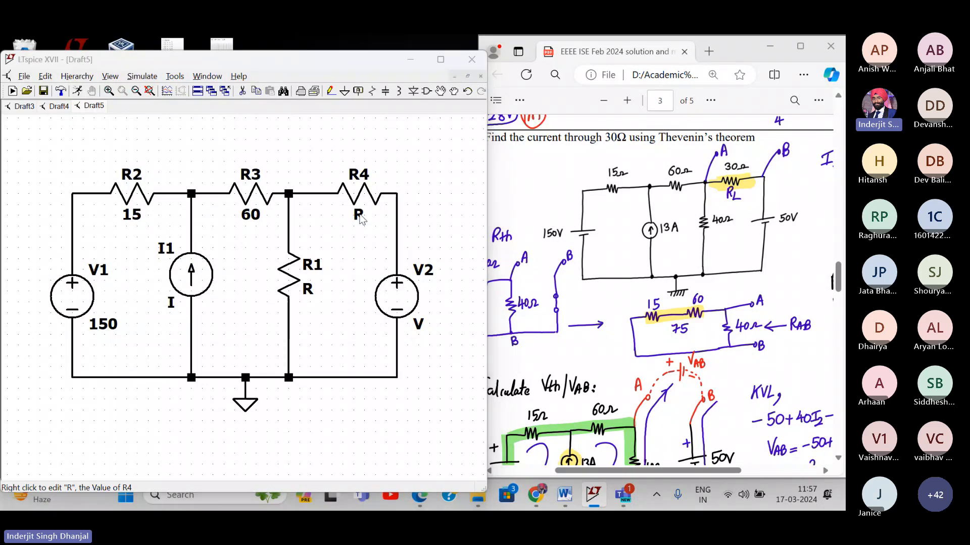
right_click(359, 216)
text(30)
key(Return)
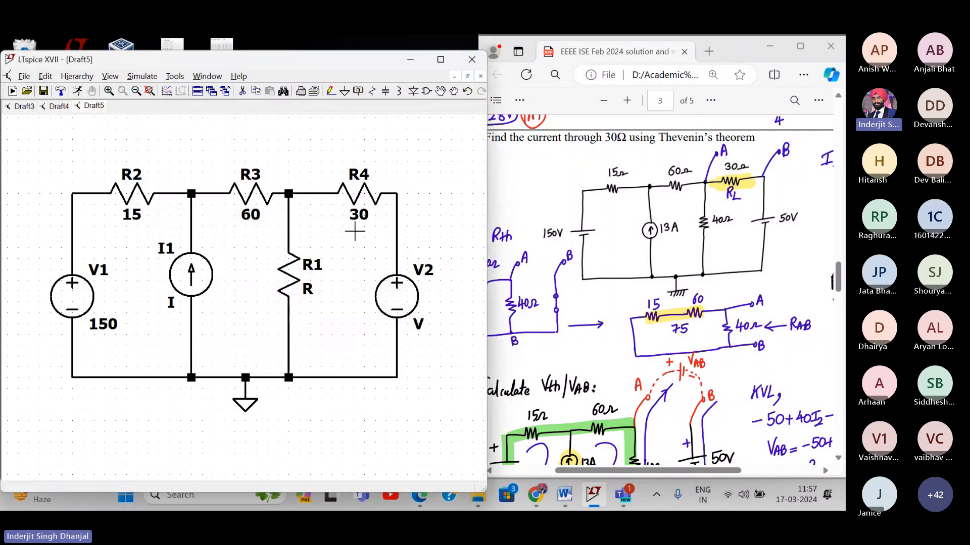
right_click(307, 290)
text(40)
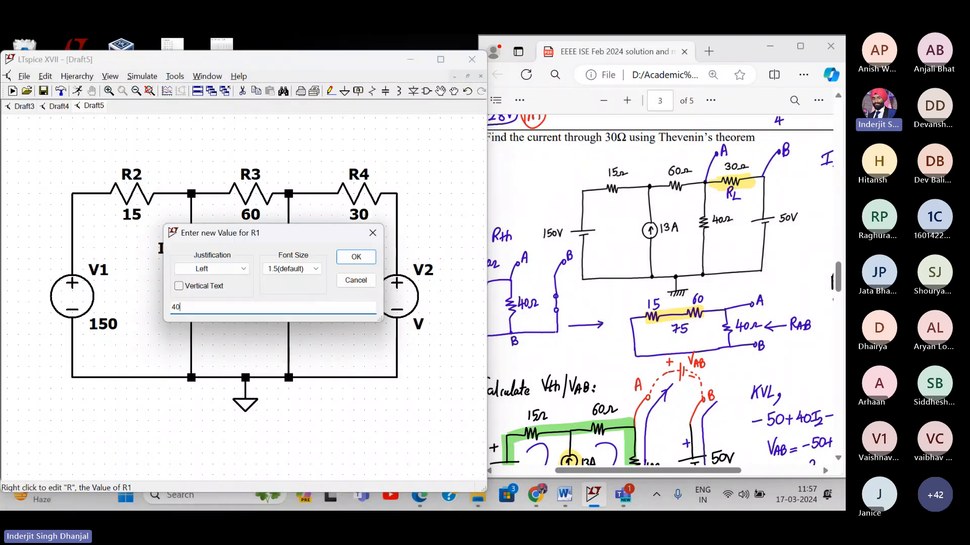
key(Return)
- Set the DC value of voltage source V2 to 50V and of current source I1 to 13 A
right_click(409, 303)
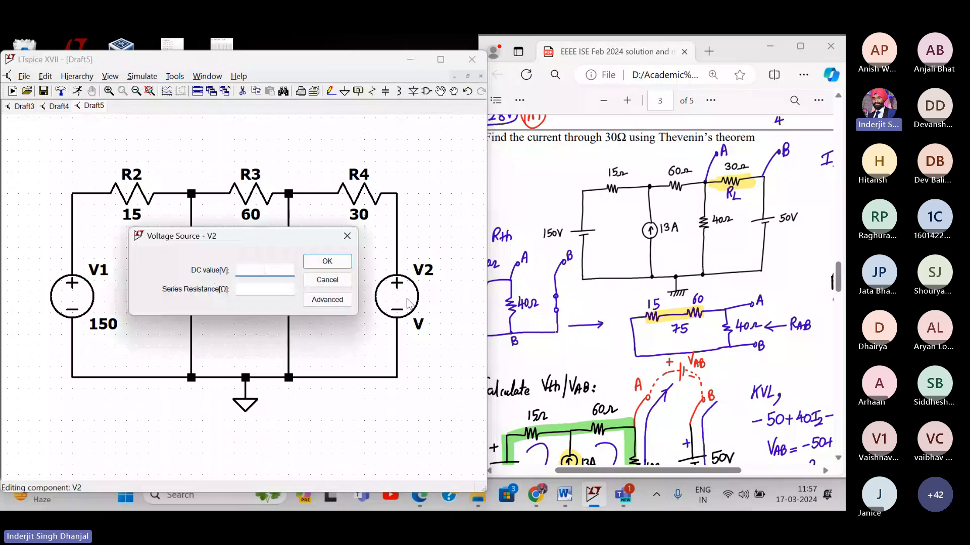
text(50V)
key(Return)
drag(361, 249, 317, 249)
right_click(166, 276)
text(1)
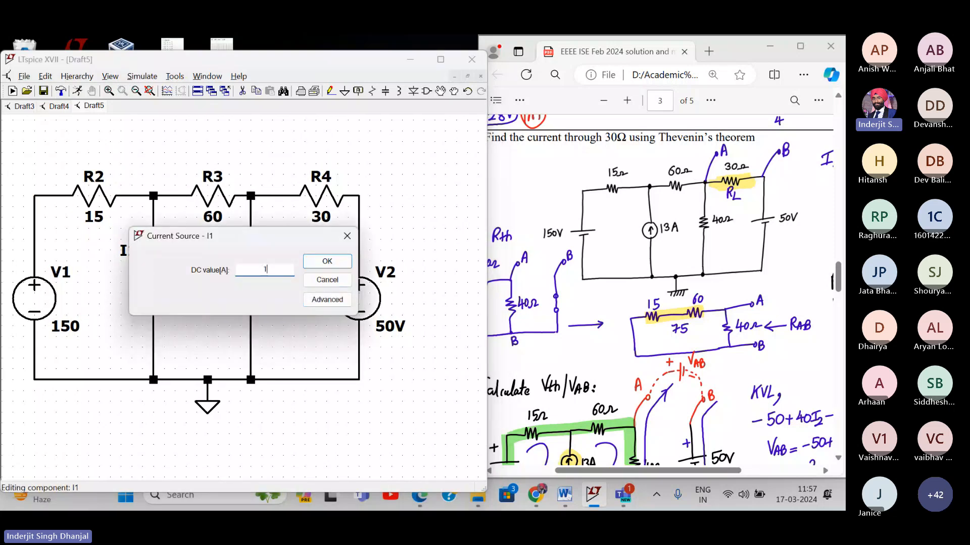
text(3)
key(Return)
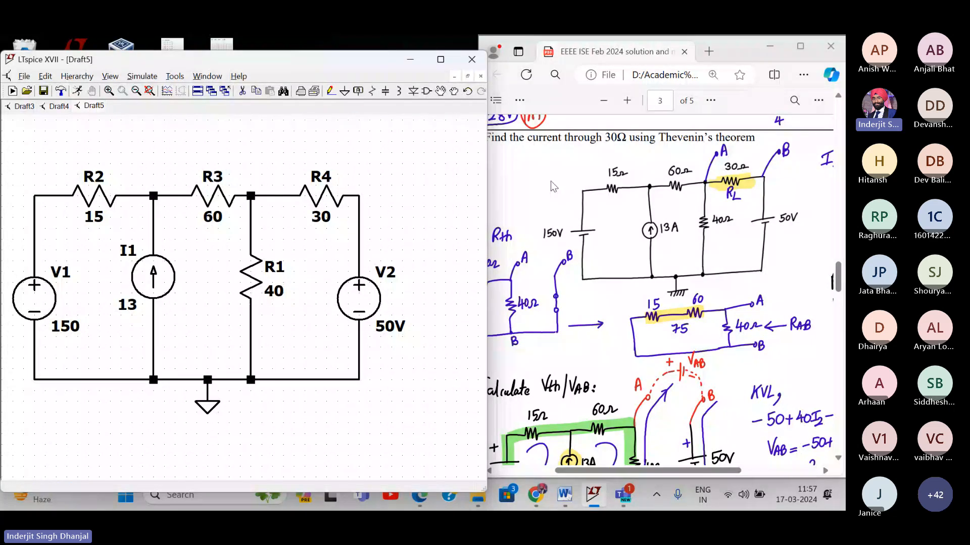
- Examine the Q2 circuit in the PDF around the 30 Ω load and terminals A and B beside the schematic
scroll(540, 184, up, 1)
scroll(540, 184, left, 1)
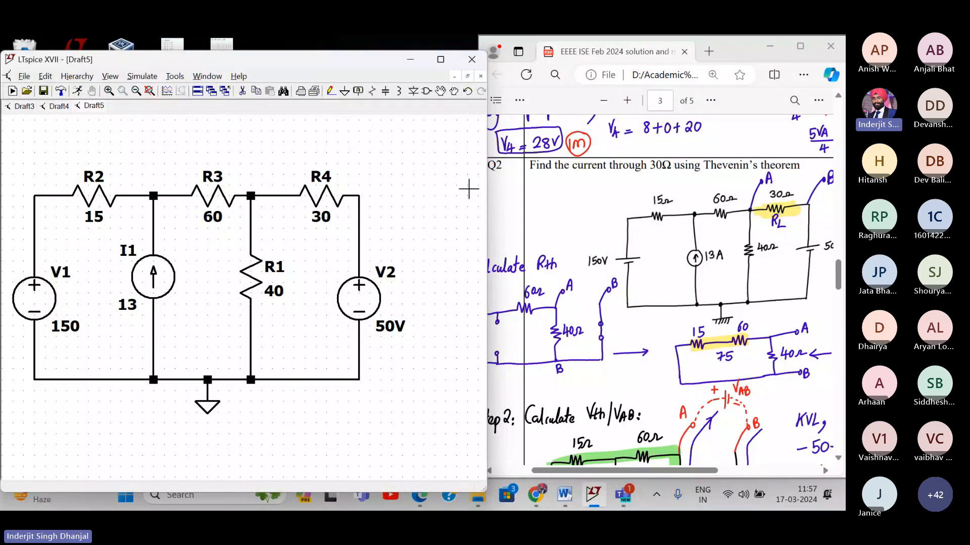
scroll(688, 189, right, 3)
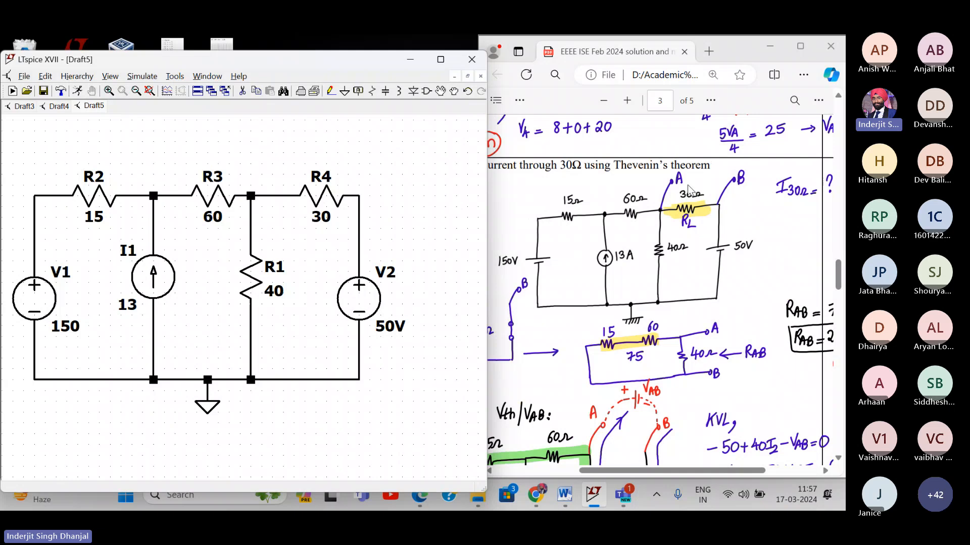
scroll(689, 189, right, 1)
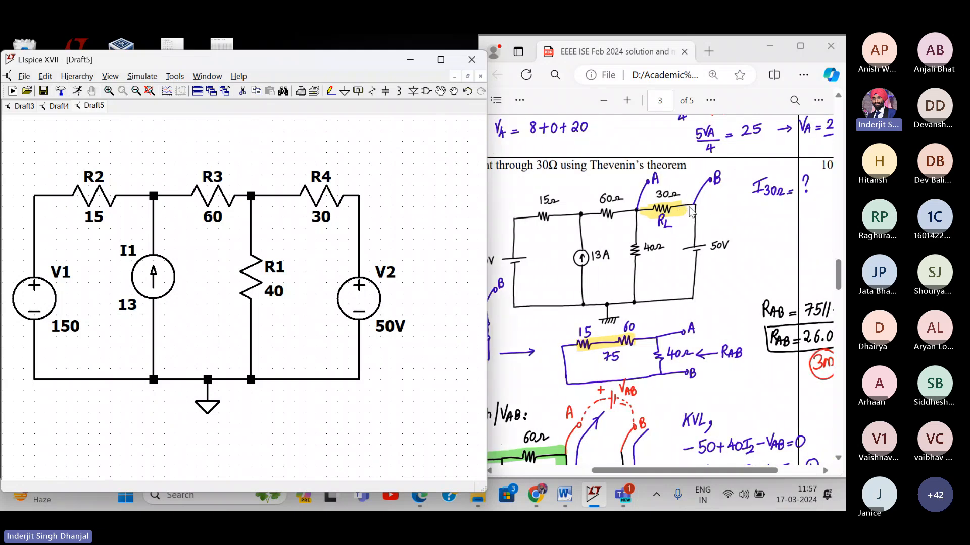
drag(399, 185, 391, 165)
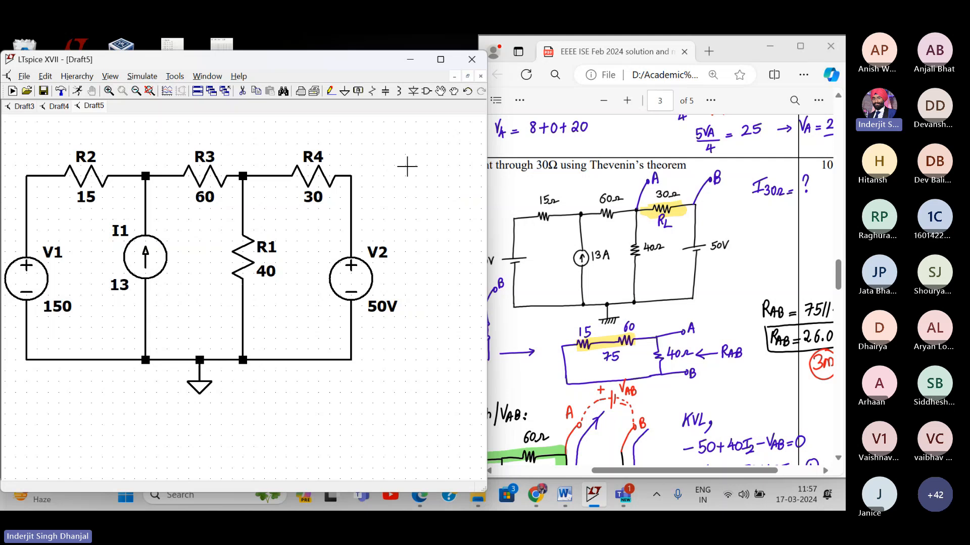
- Move voltage source V2 and its vertical branch wires away from R4 to open a gap in the upper wire
mouse_move(406, 166)
mouse_down()
mouse_move(368, 162)
mouse_move(411, 167)
mouse_move(388, 165)
mouse_up()
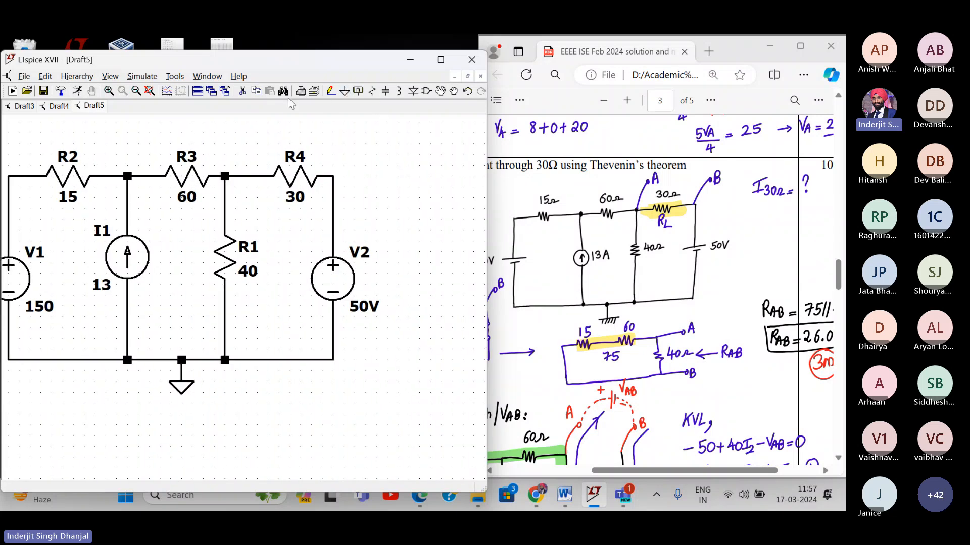
click(439, 92)
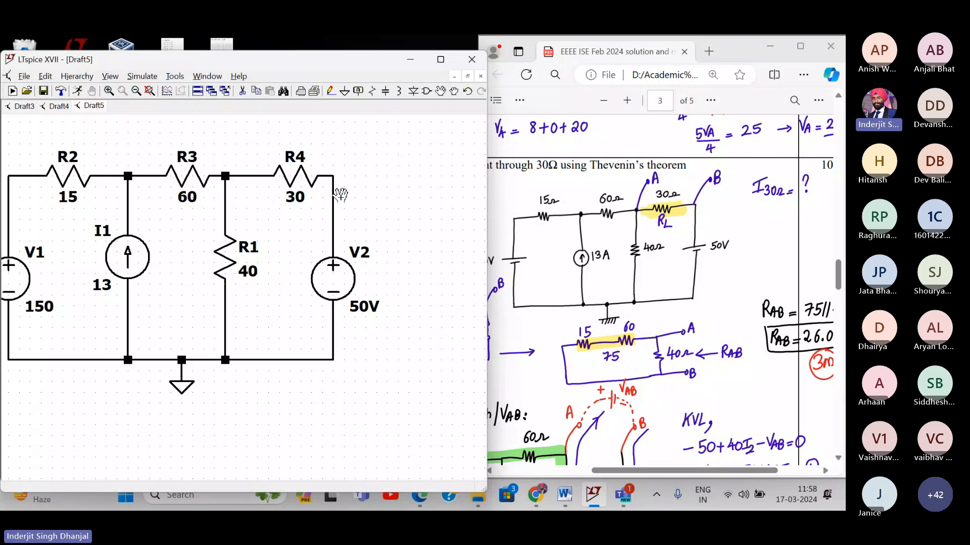
mouse_move(324, 150)
mouse_down()
mouse_move(335, 435)
mouse_move(389, 429)
mouse_up()
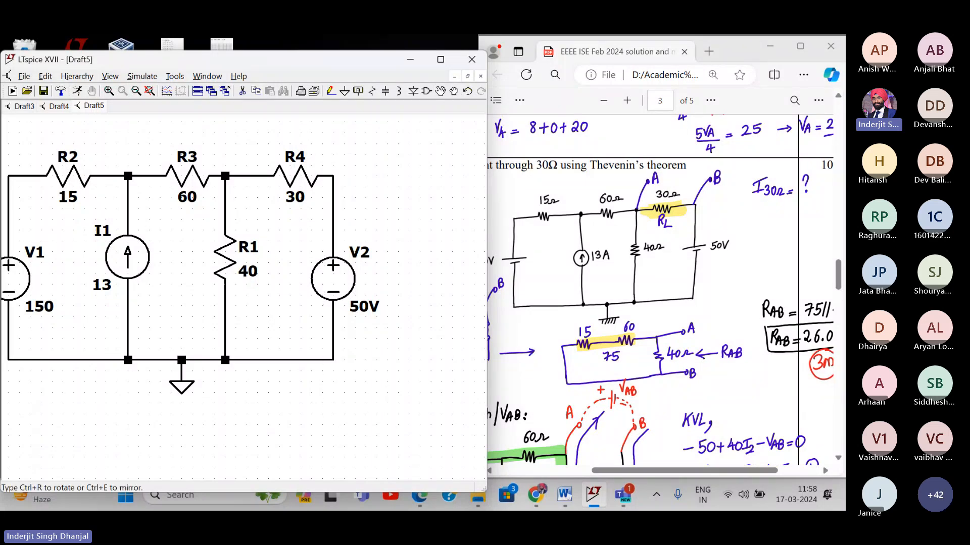
drag(318, 134, 378, 453)
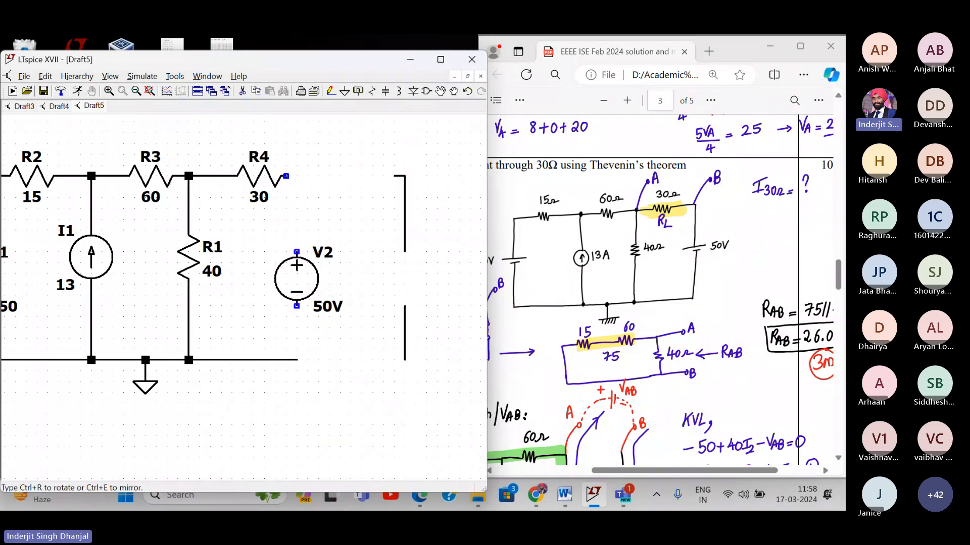
click(405, 278)
click(399, 280)
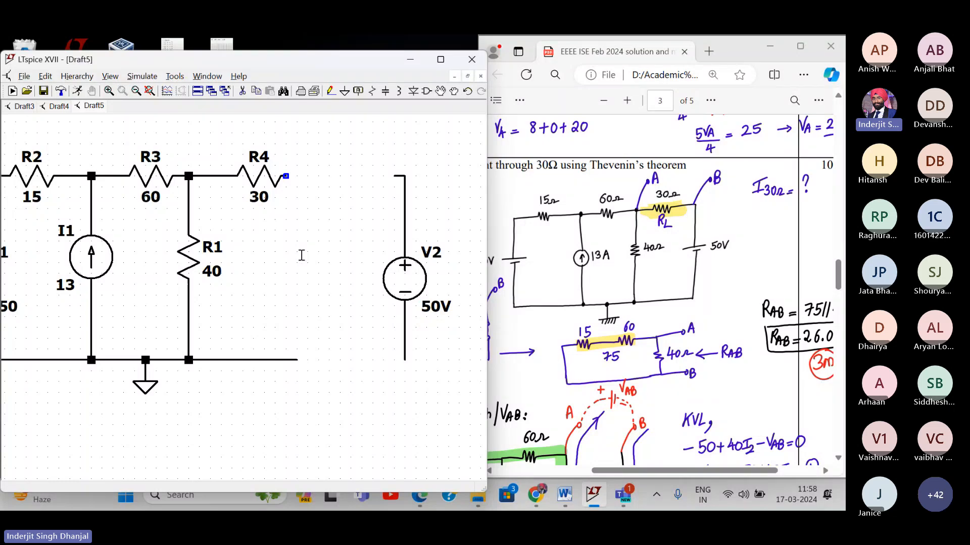
- Place a voltage source rotated horizontally in the gap between R4 and the V2 branch, with its positive terminal towards R4
click(427, 92)
text(vol)
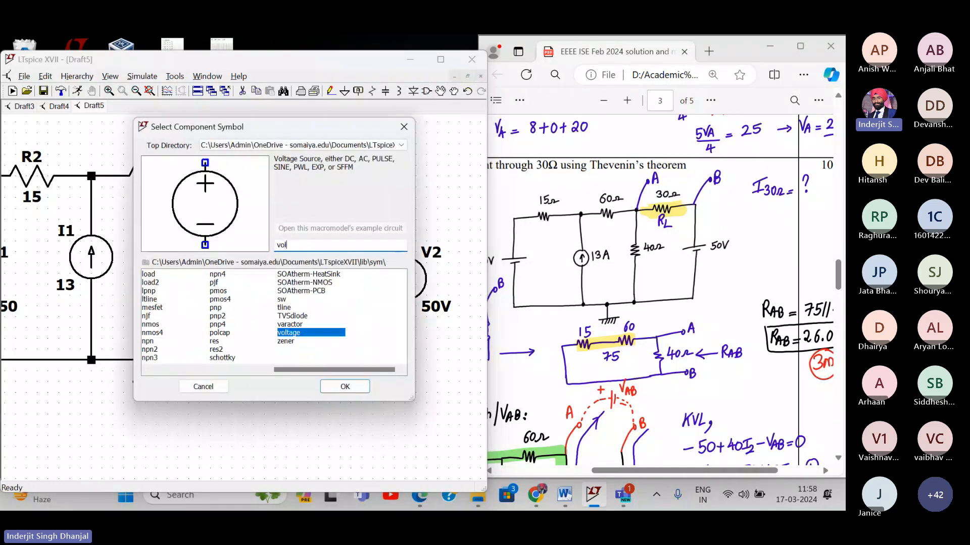
key(Return)
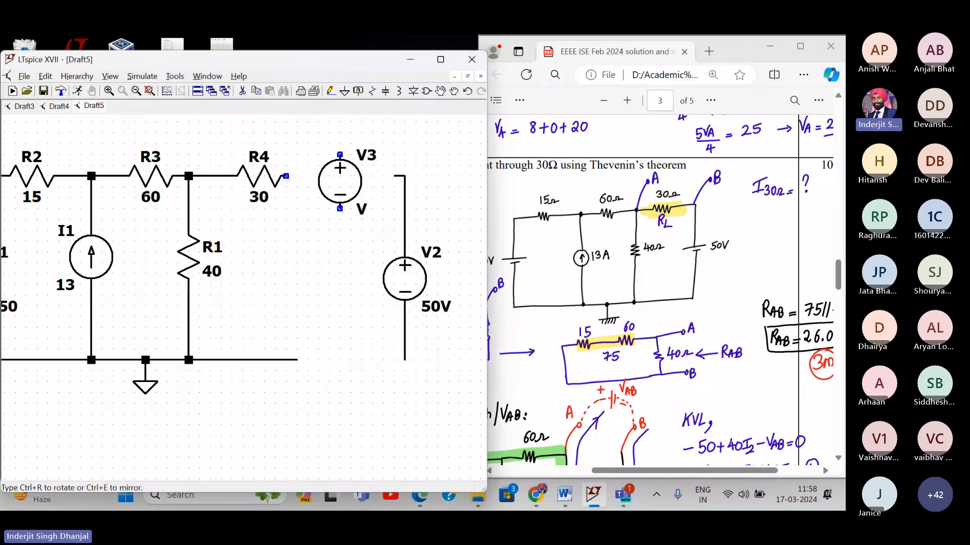
key(ctrl+r)
key(ctrl+r)
click(340, 176)
key(ctrl+r)
click(340, 175)
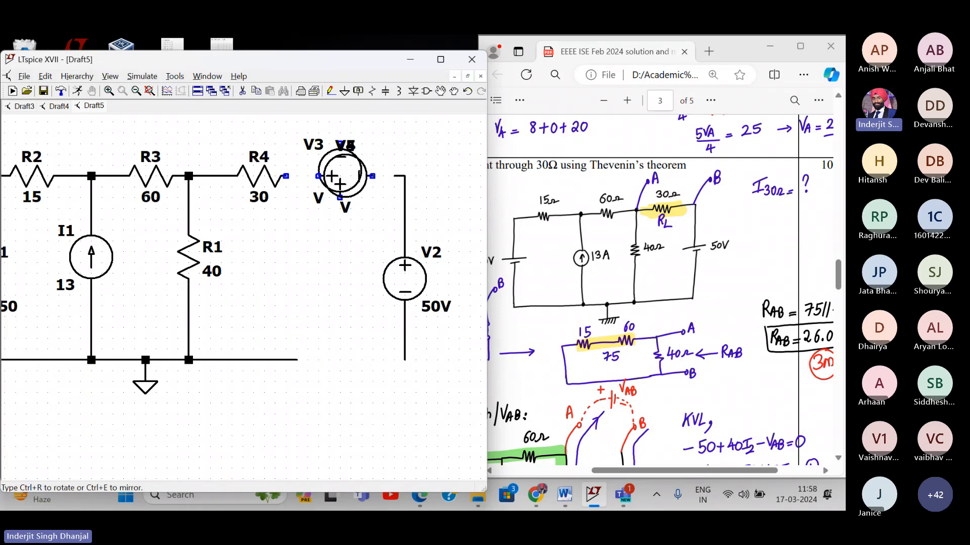
click(339, 175)
right_click(340, 176)
right_click(305, 249)
click(264, 202)
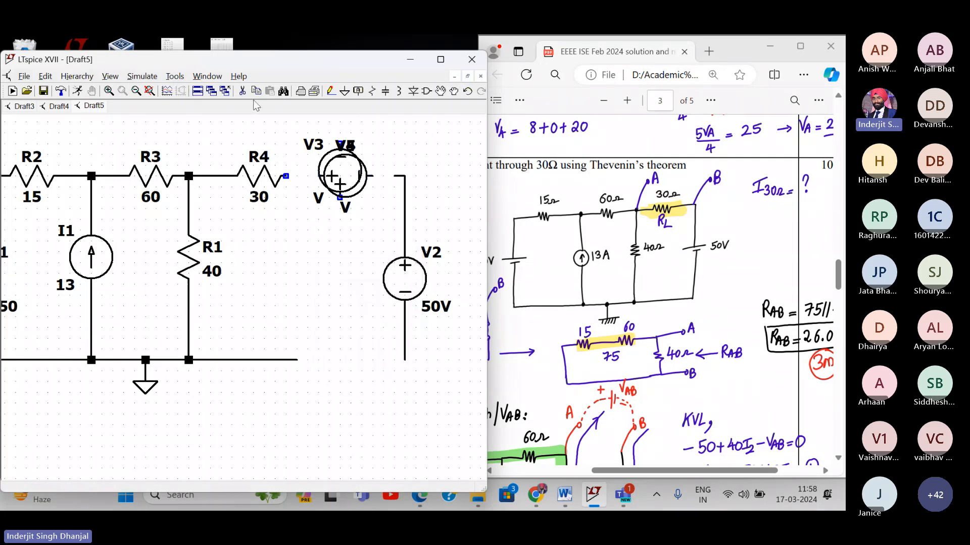
- Delete the overlapping duplicate voltage sources V3 and V4, keeping only V5 beside R4
click(245, 91)
click(328, 161)
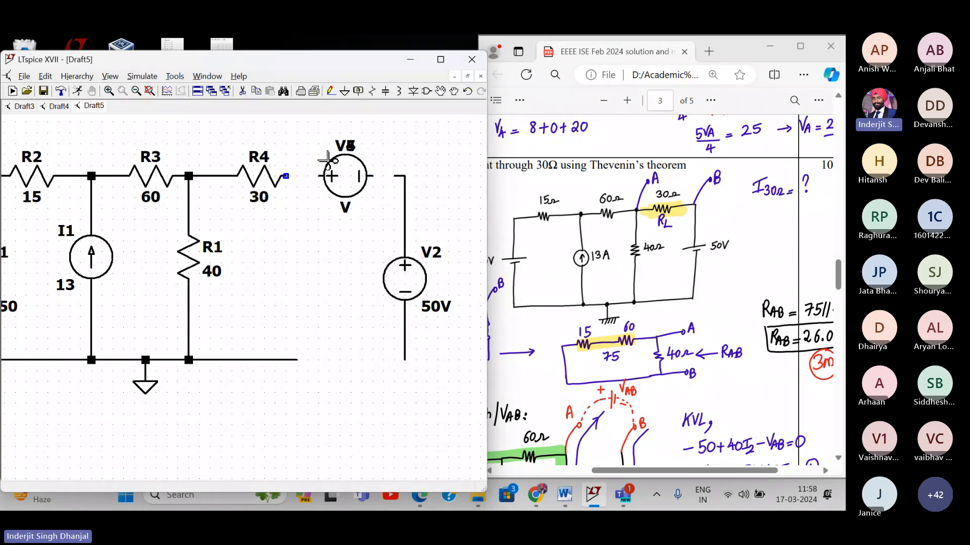
click(340, 147)
right_click(314, 242)
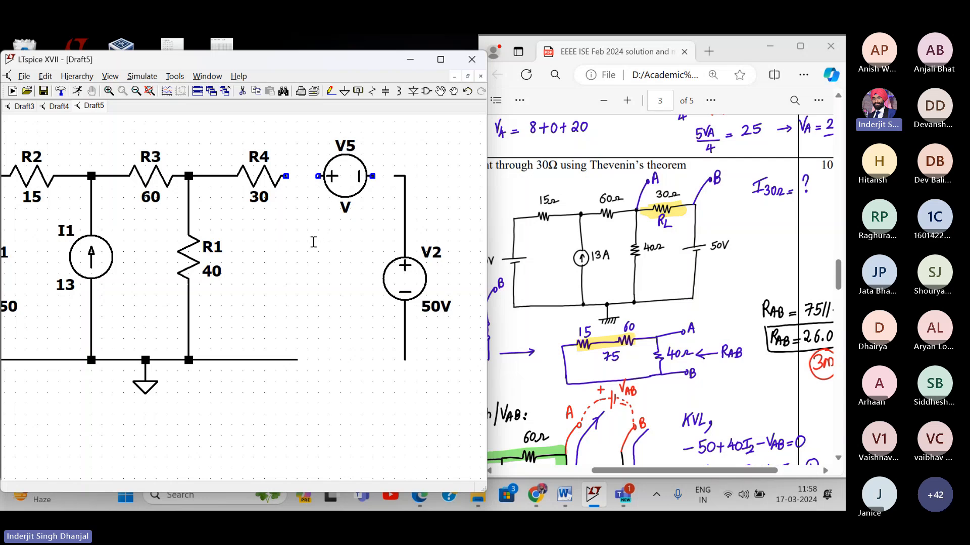
- Wire V5 in series between R4 and the V2 branch, and reconnect the lower ground wire to V2
click(330, 92)
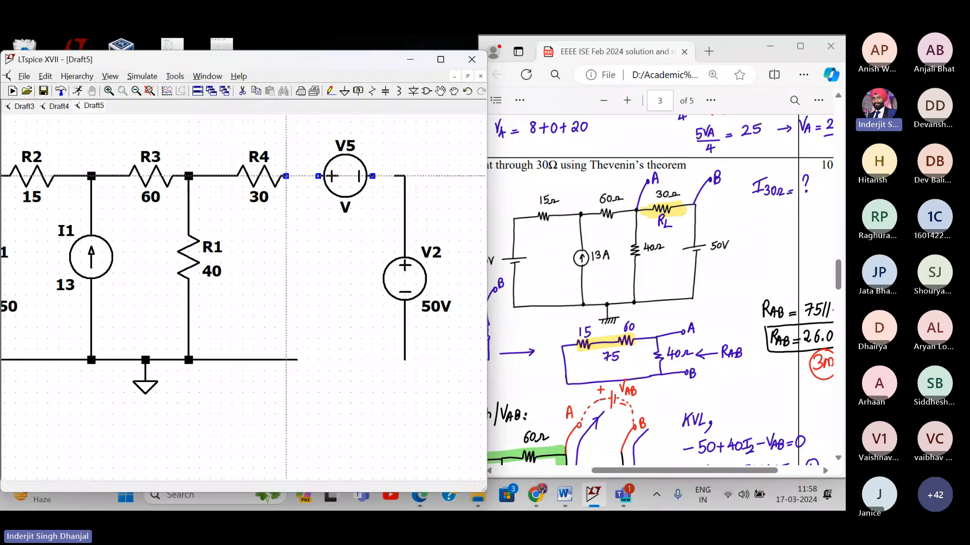
click(286, 176)
click(396, 176)
right_click(398, 172)
key(F3)
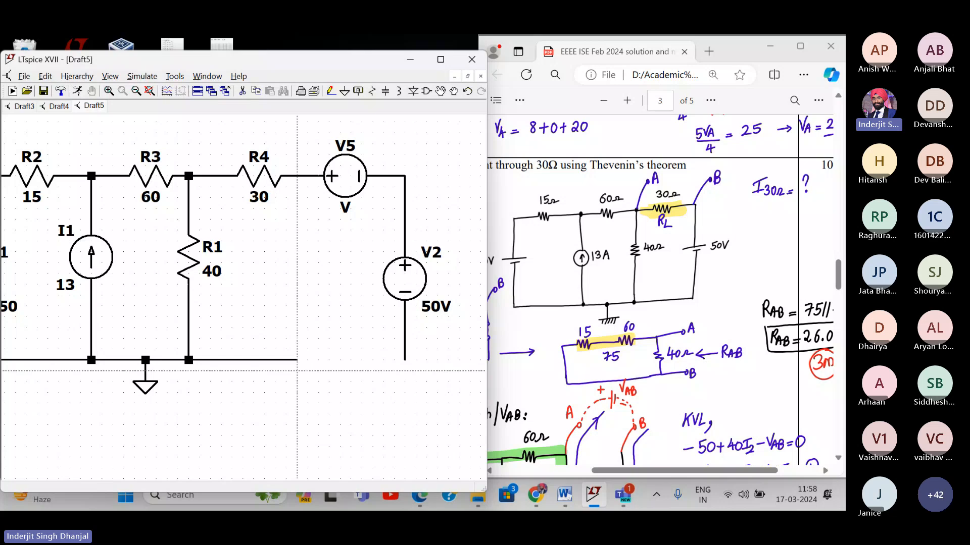
click(297, 360)
click(404, 360)
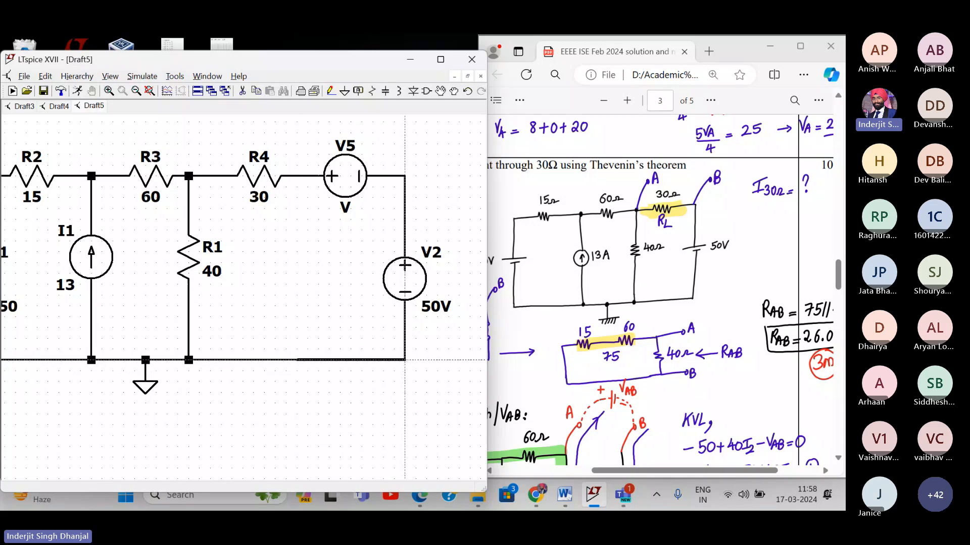
key(Escape)
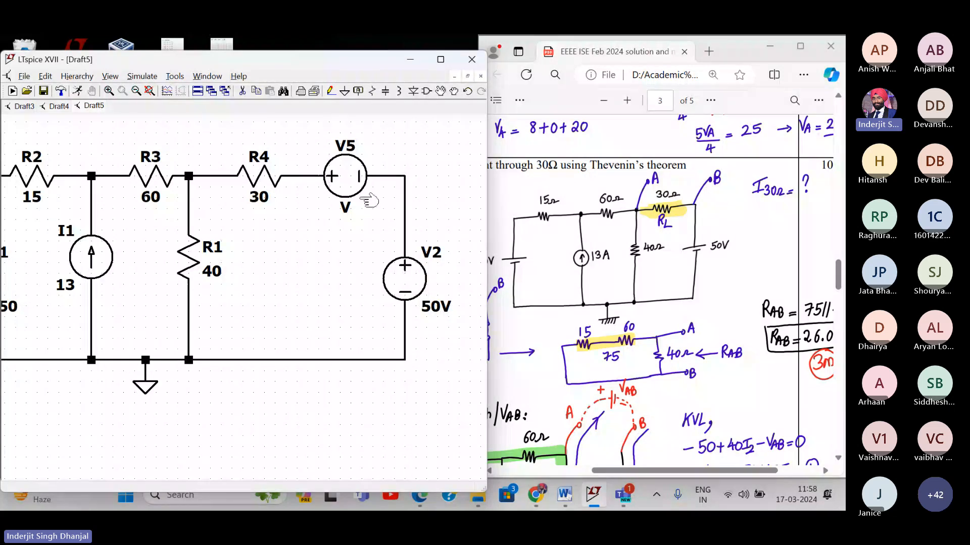
- Set the value of voltage source V5 to 0 and rename it Vx
right_click(369, 201)
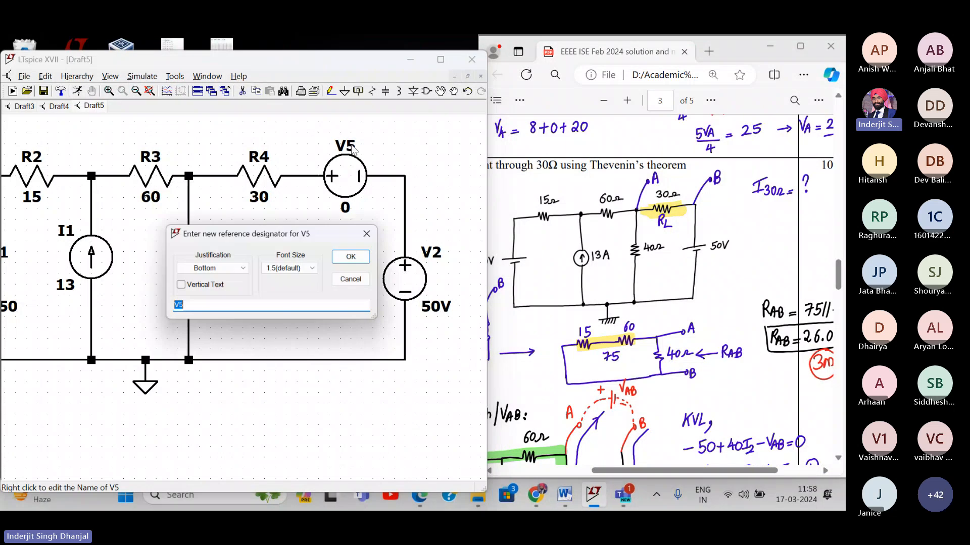
text(Vx)
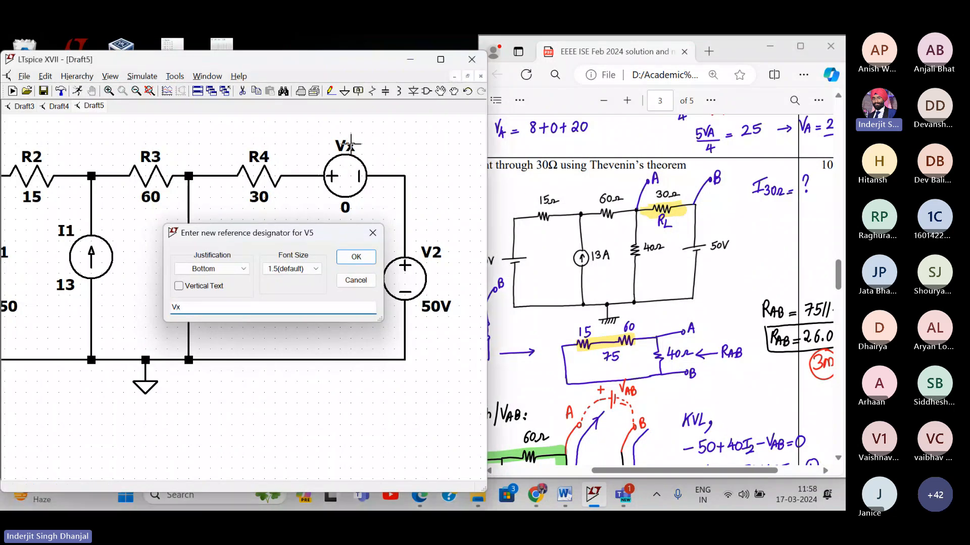
key(Return)
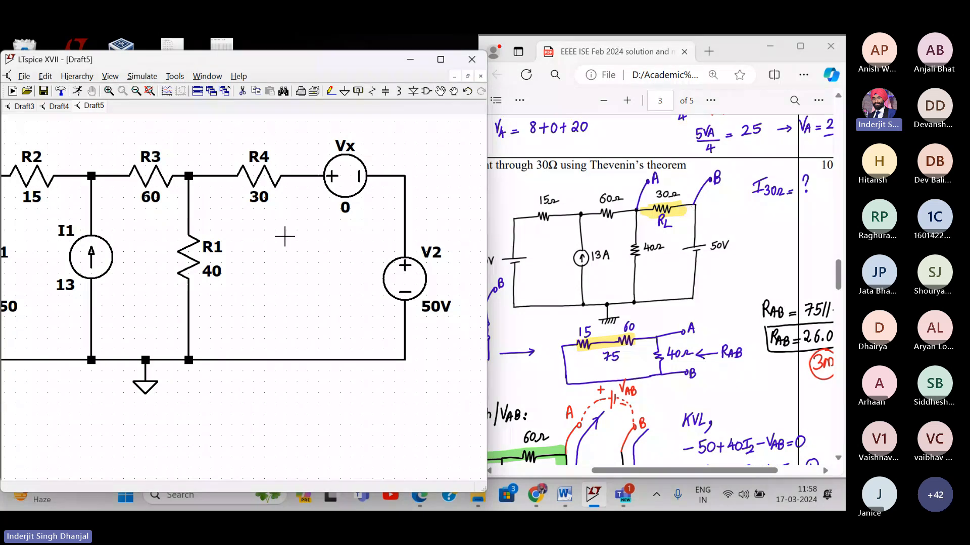
- Fit the circuit in view and run a DC operating point (.op) simulation
drag(275, 249, 319, 261)
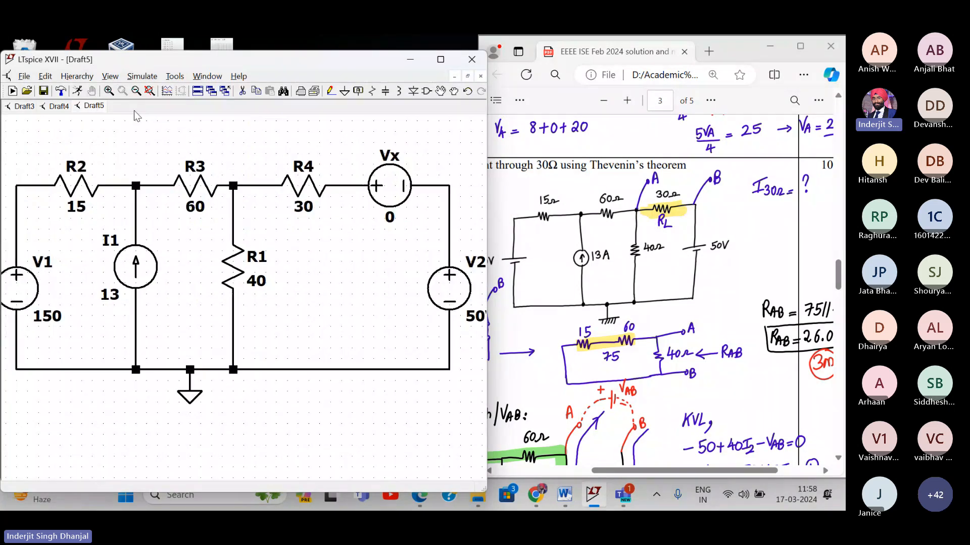
click(149, 92)
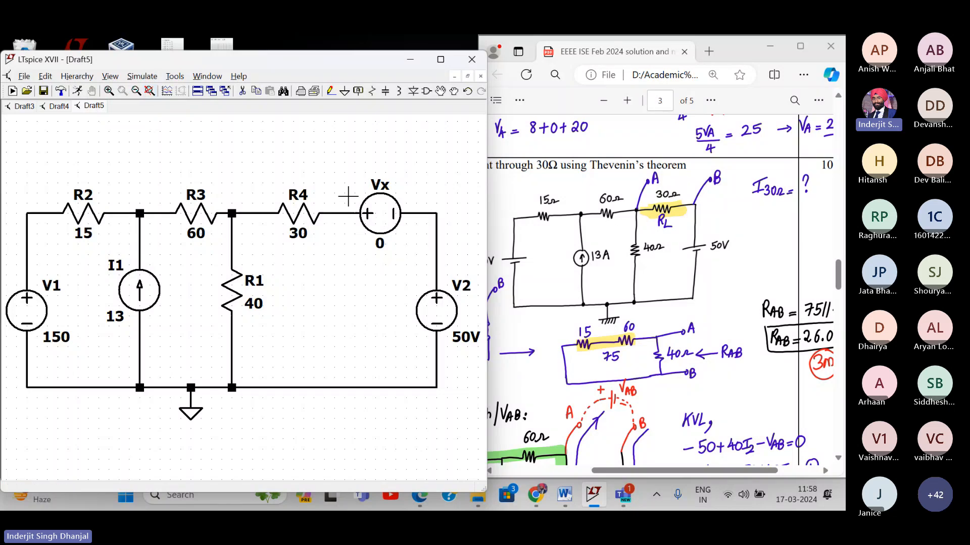
click(142, 76)
click(146, 88)
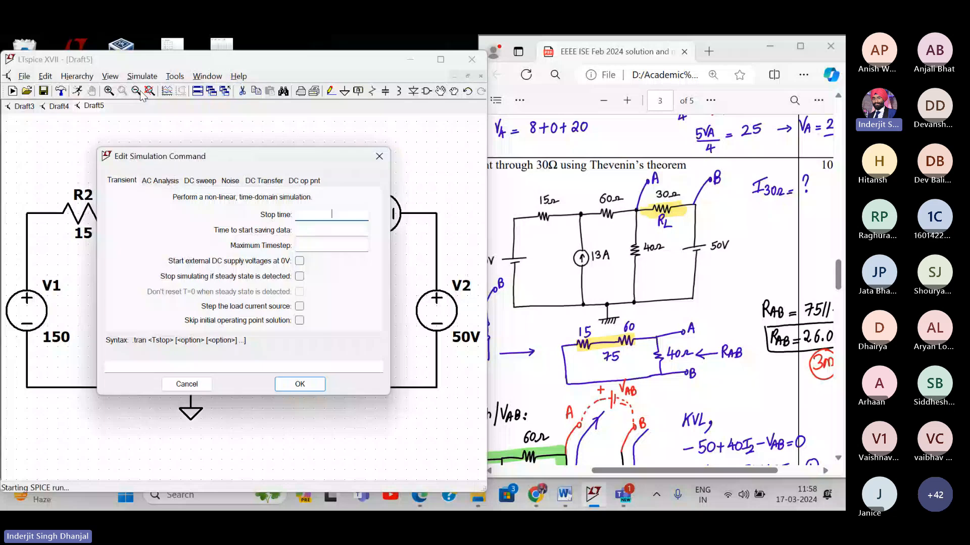
click(304, 181)
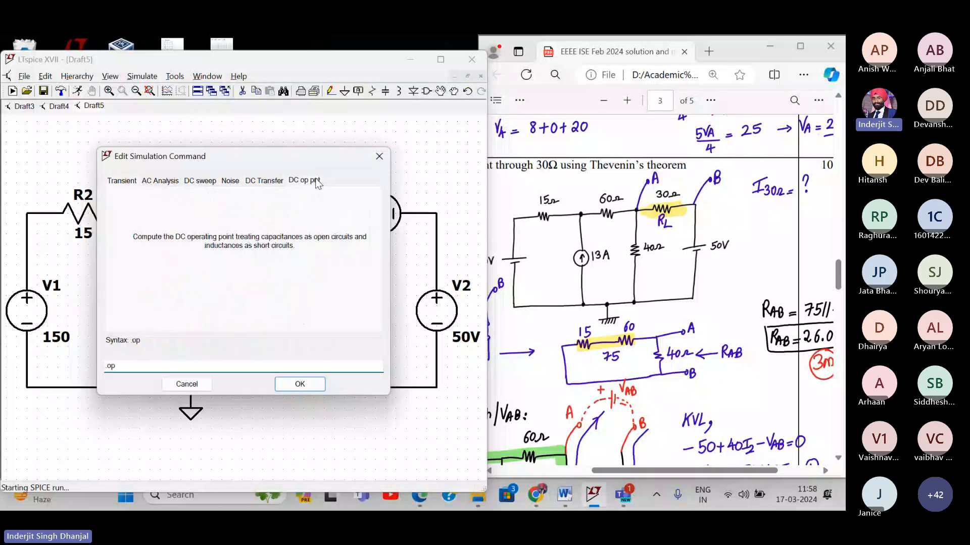
click(300, 384)
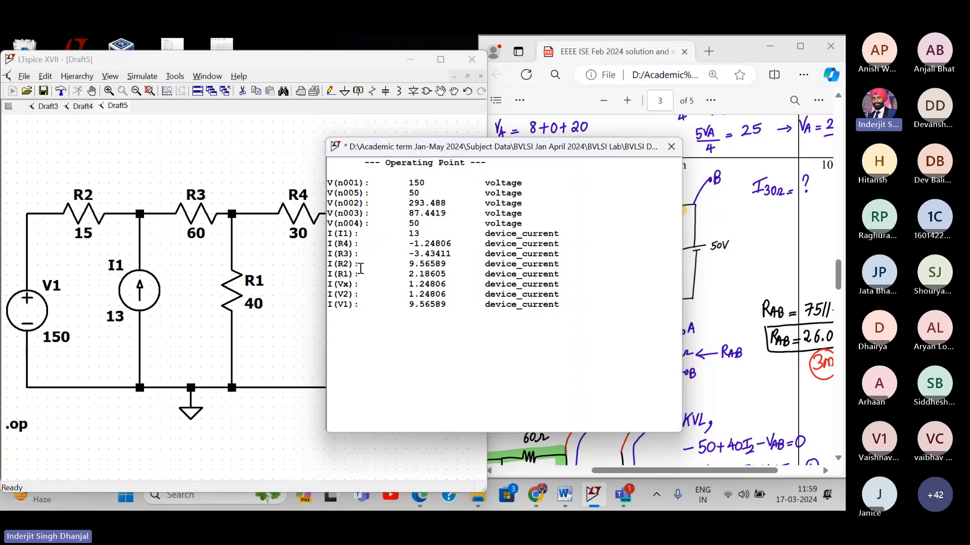
- Enlarge the operating point results and highlight the I(Vx) line
scroll(358, 288, up, 5)
scroll(568, 331, down, 2)
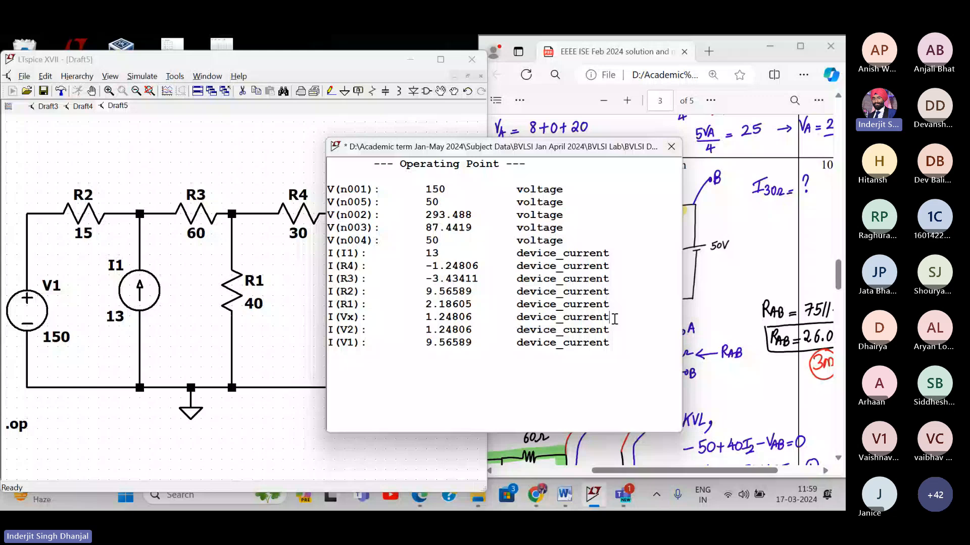
drag(613, 318, 328, 318)
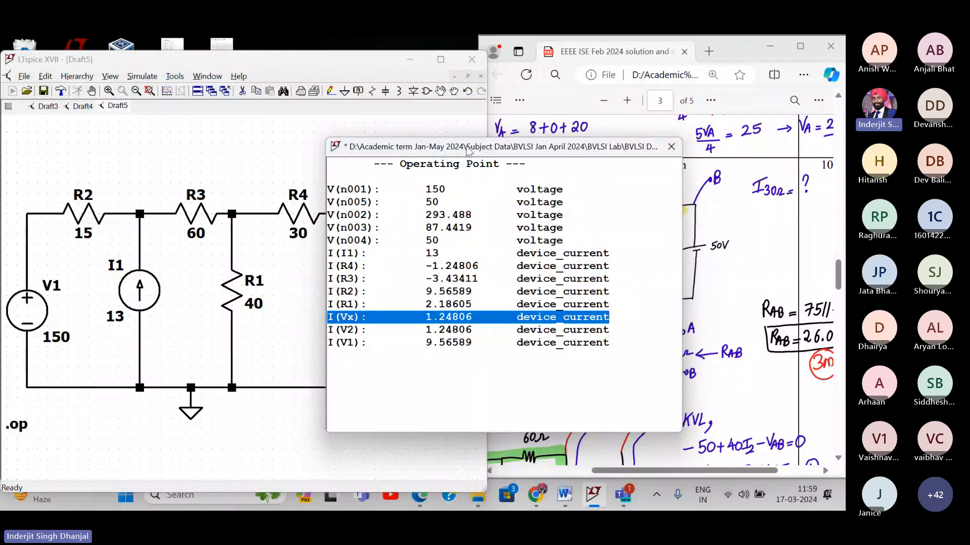
- Compare the simulated I(Vx) with the handwritten I30 answer in the PDF, and return to the Q2 circuit
drag(466, 146, 219, 117)
click(529, 258)
scroll(529, 258, down, 5)
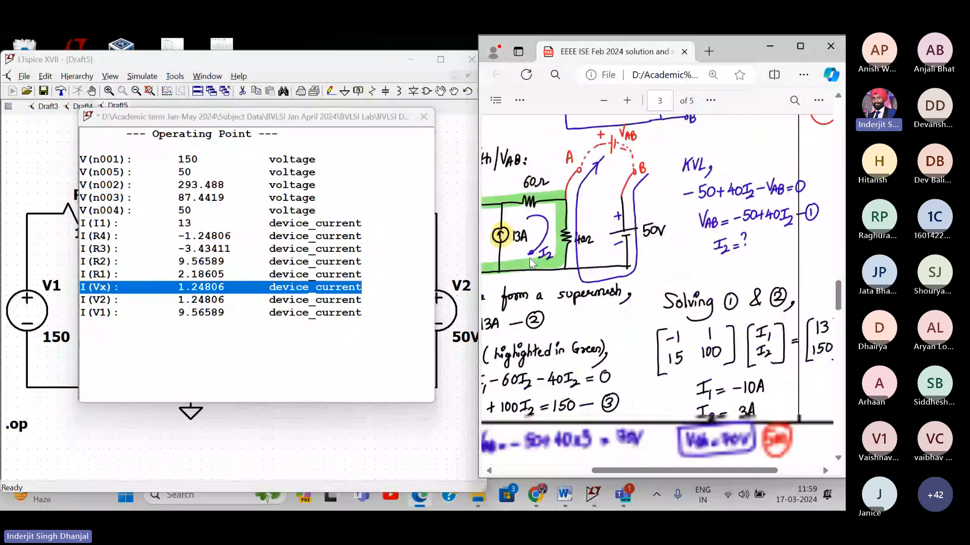
scroll(529, 259, down, 9)
scroll(530, 263, up, 3)
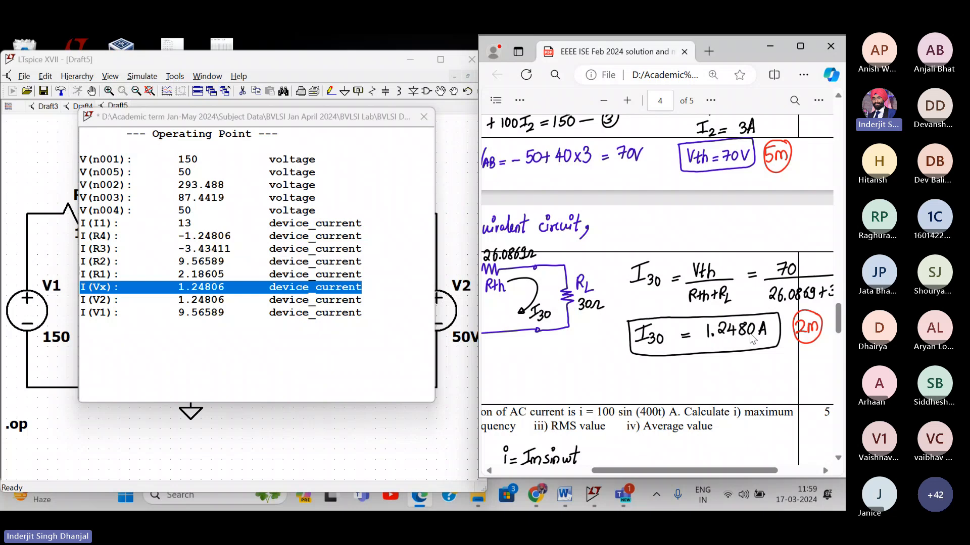
scroll(646, 314, up, 8)
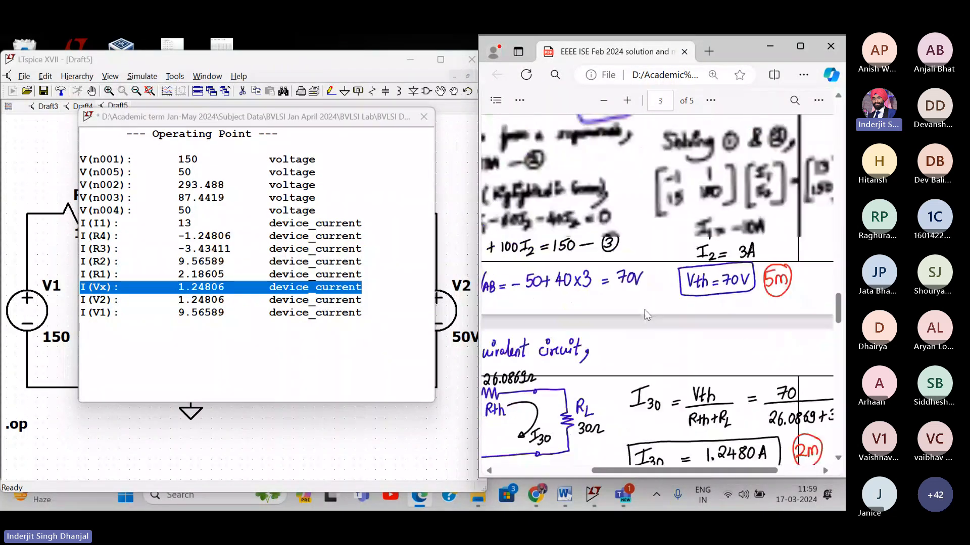
scroll(645, 314, up, 5)
scroll(646, 314, left, 3)
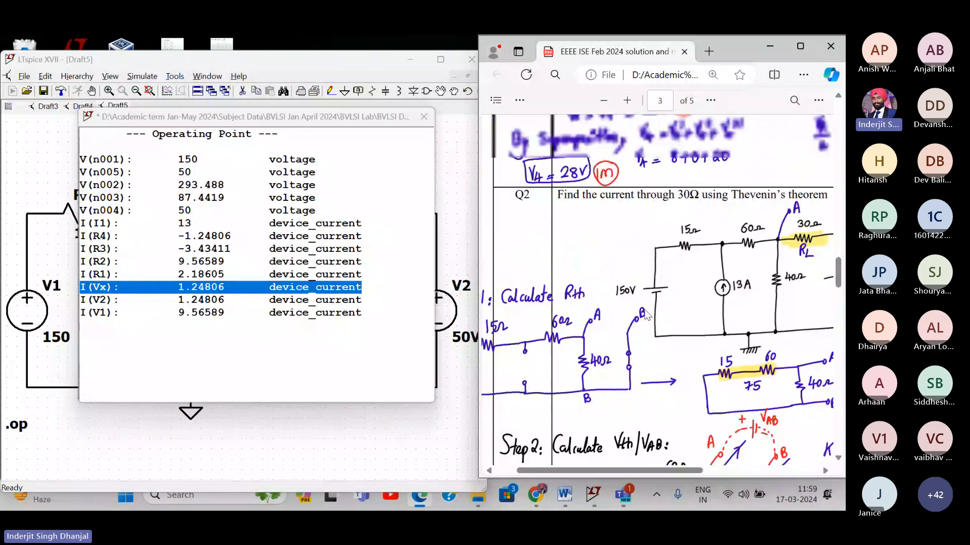
- Close the operating point results and maximize the schematic window
click(321, 119)
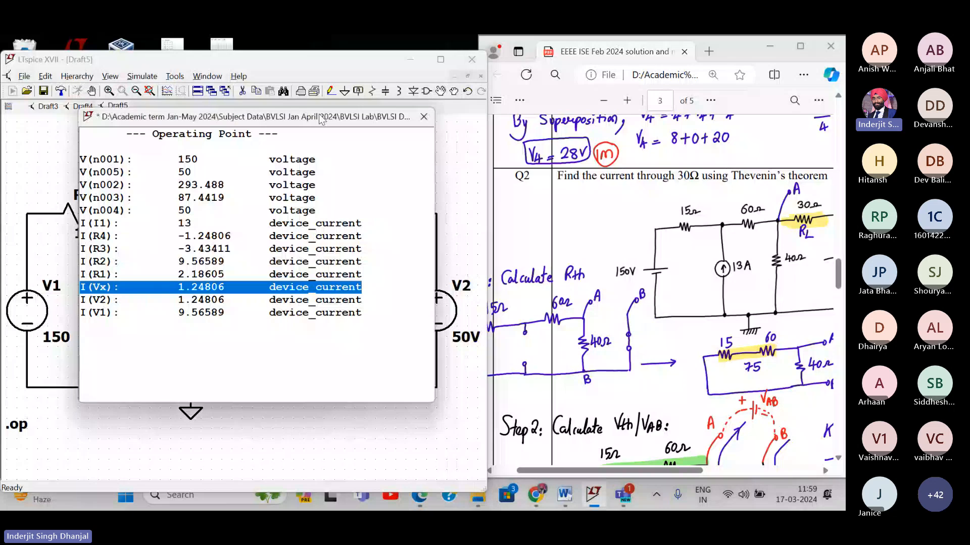
drag(321, 119, 530, 127)
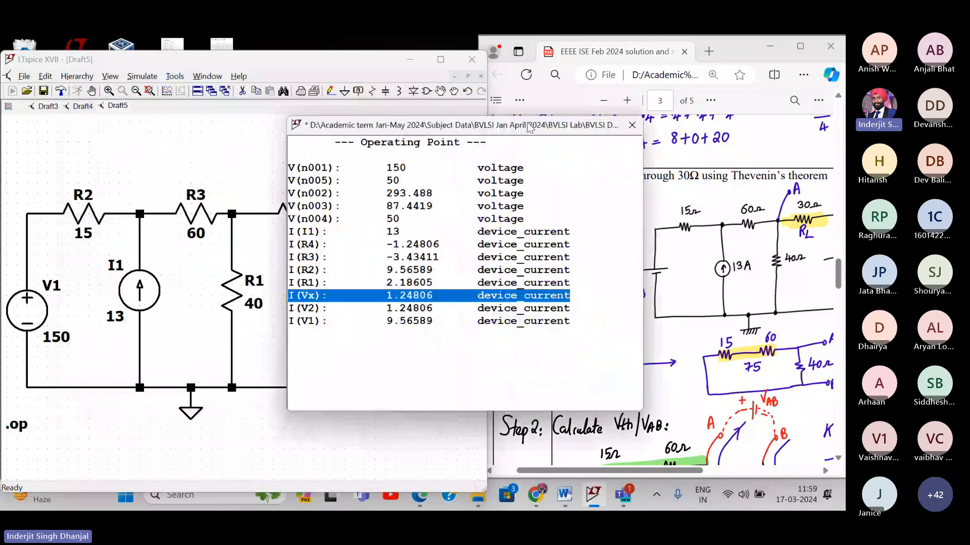
key(Escape)
click(440, 59)
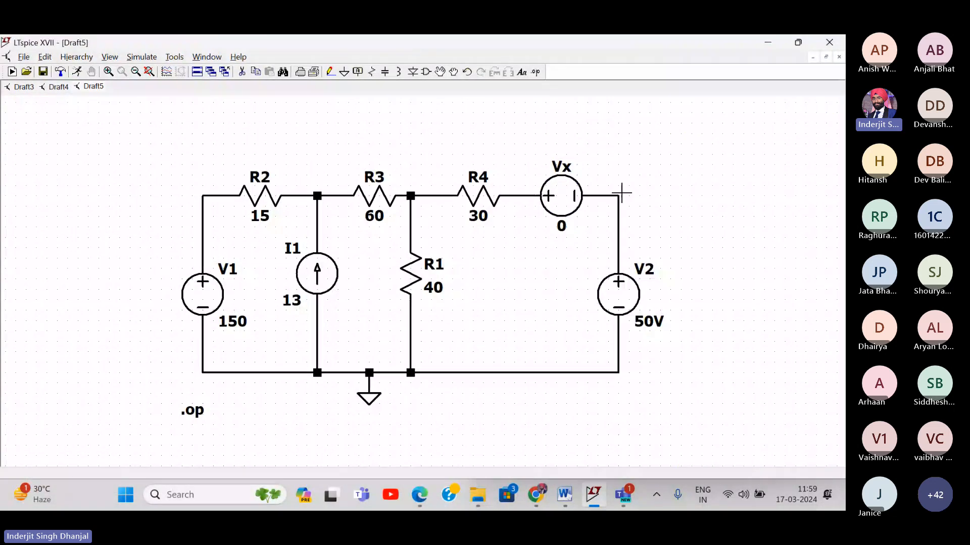
- Shift the circuit aside and add the comment text "Thevenin's Theorem" above resistors R2 and R3
drag(664, 195, 508, 191)
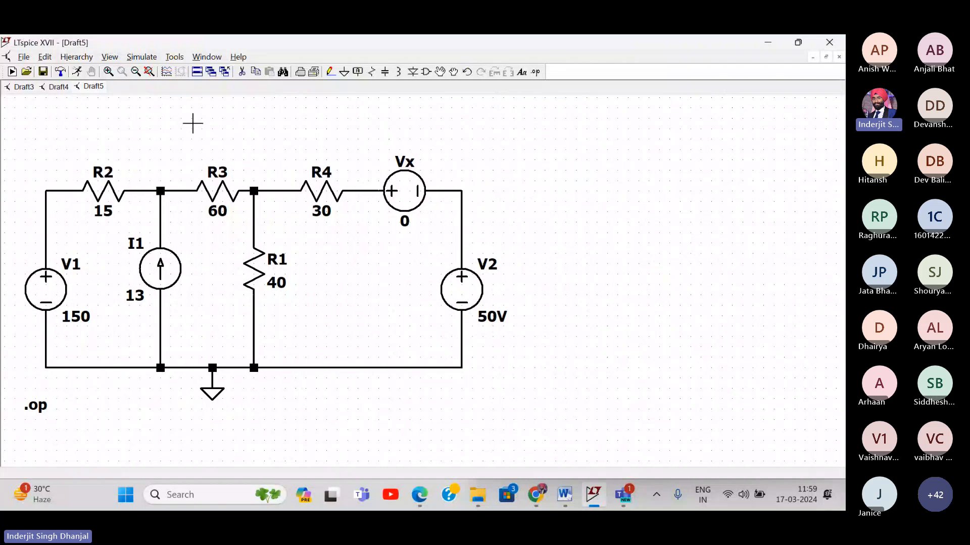
right_click(140, 131)
mouse_move(168, 174)
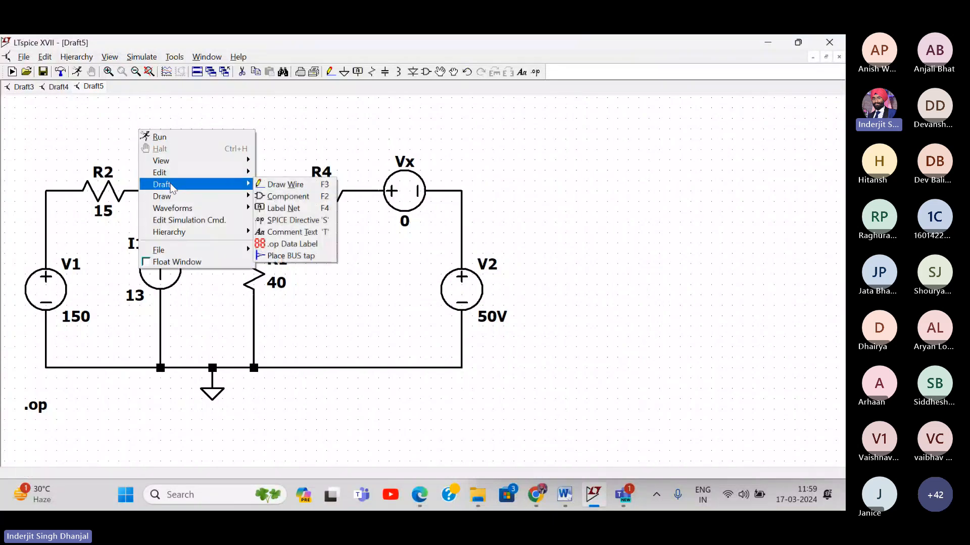
click(298, 232)
text(Thevenins's)
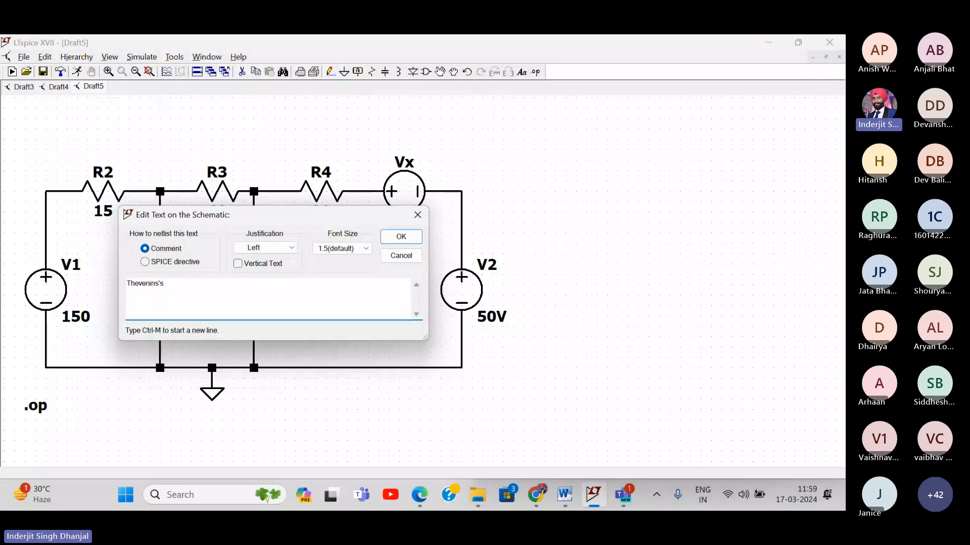
key(BackSpace)
key(BackSpace)
key(BackSpace)
text('s Theorem)
key(Return)
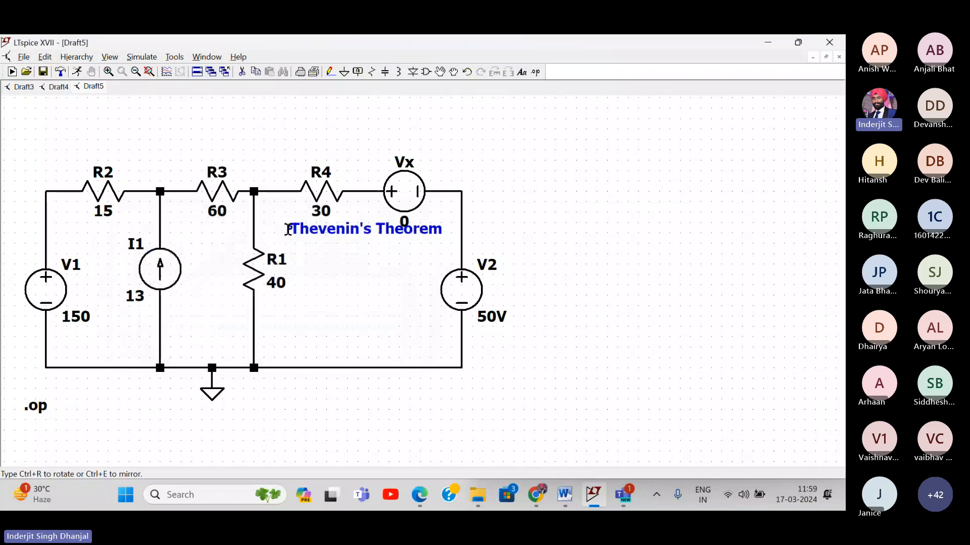
- Run the operating point simulation, place the results beside the circuit and highlight the I(Vx) line
click(141, 57)
click(145, 70)
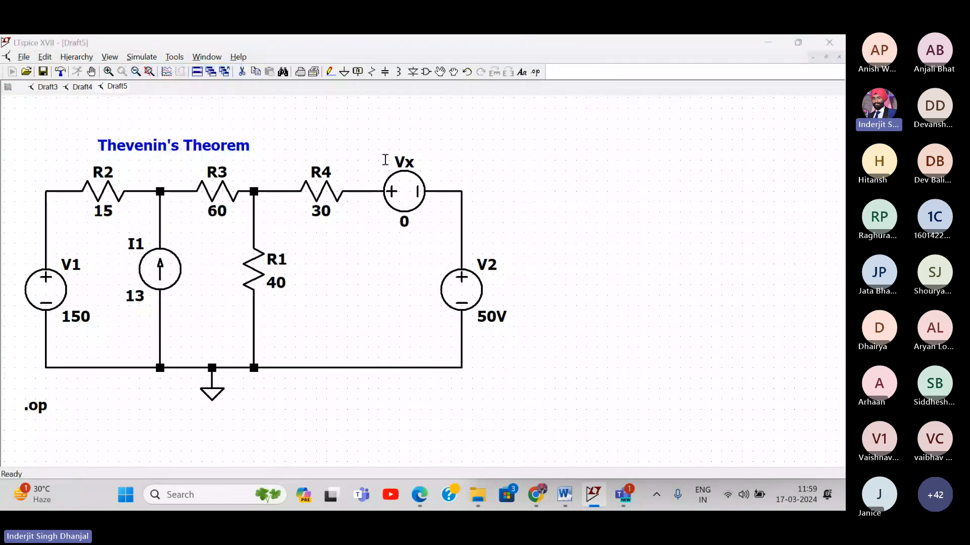
drag(368, 126, 570, 143)
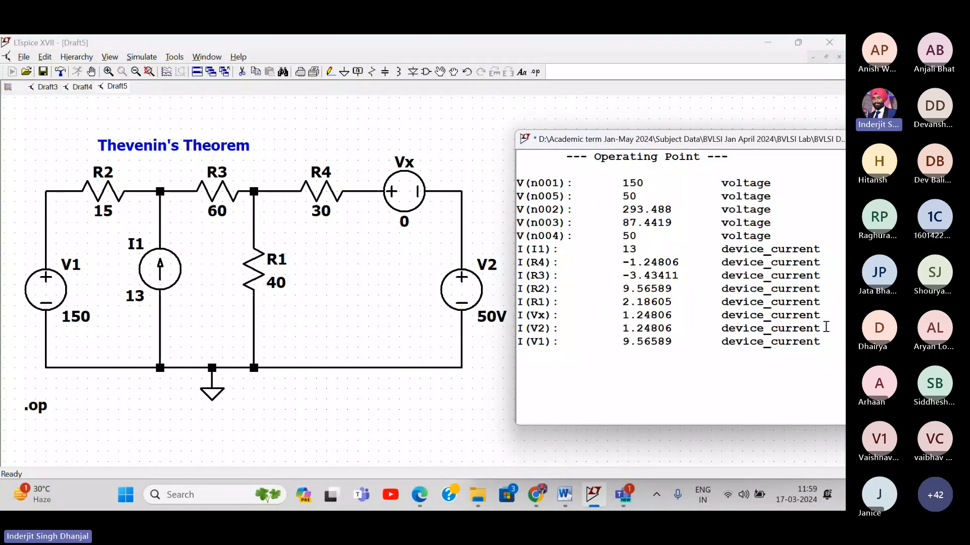
drag(823, 315, 512, 318)
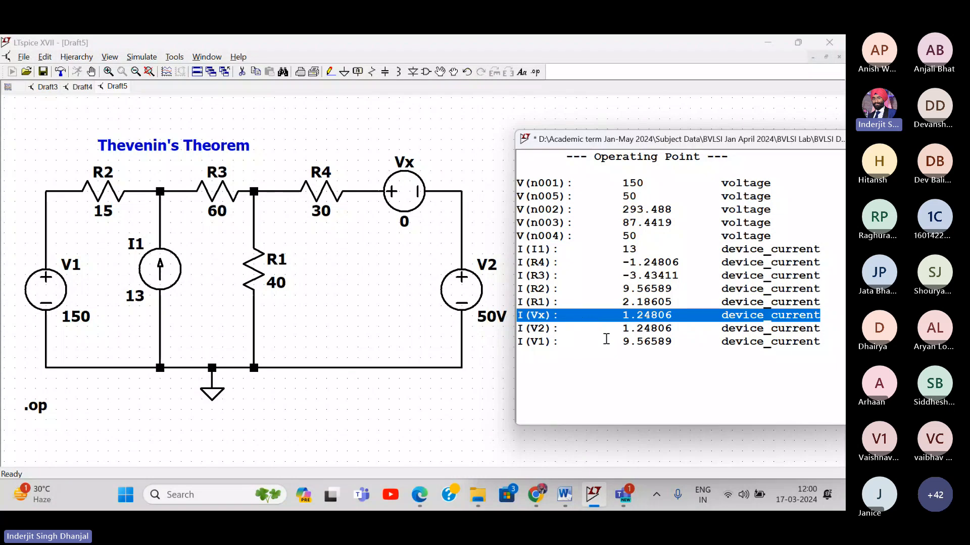
- Capture the full screen with the circuit and results, and paste the screenshot into the Word training document
key(super+shift+s)
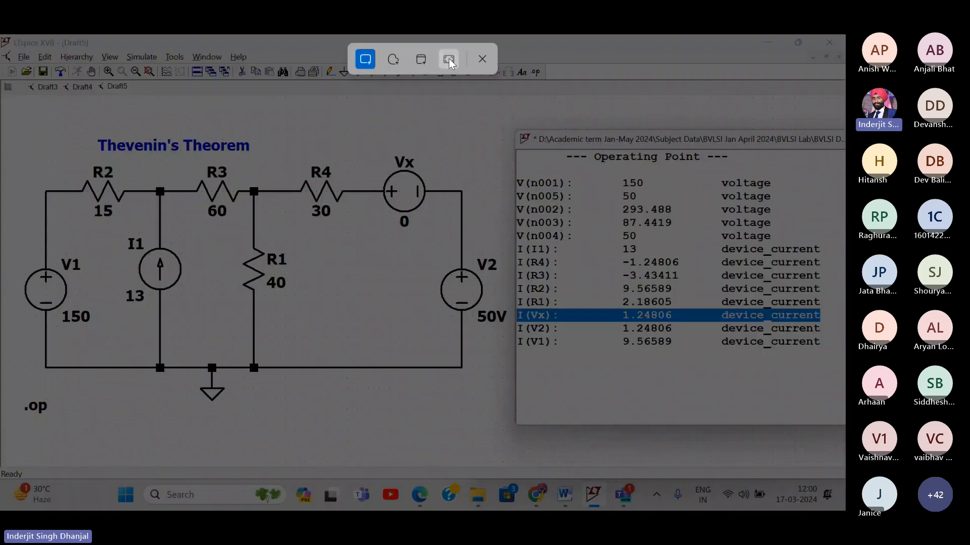
click(449, 60)
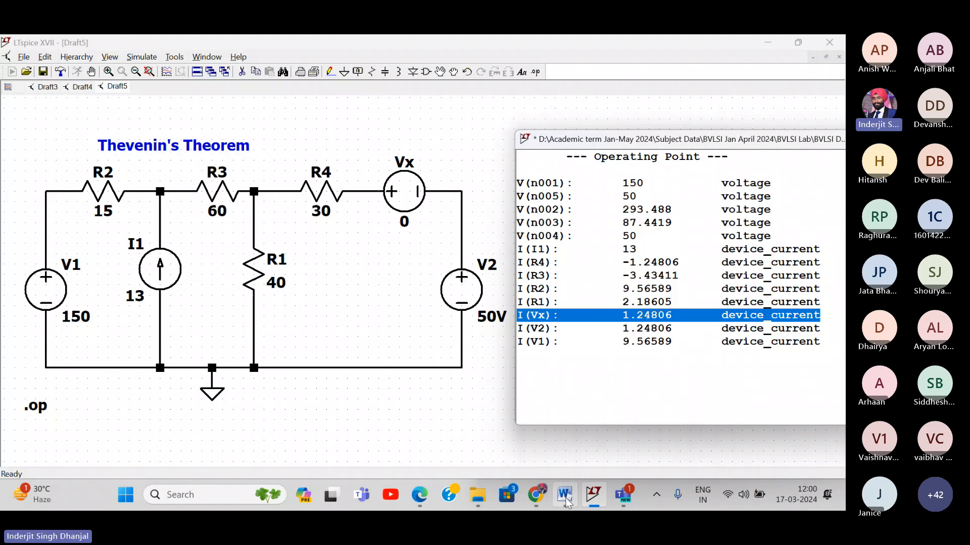
click(566, 502)
key(ctrl+v)
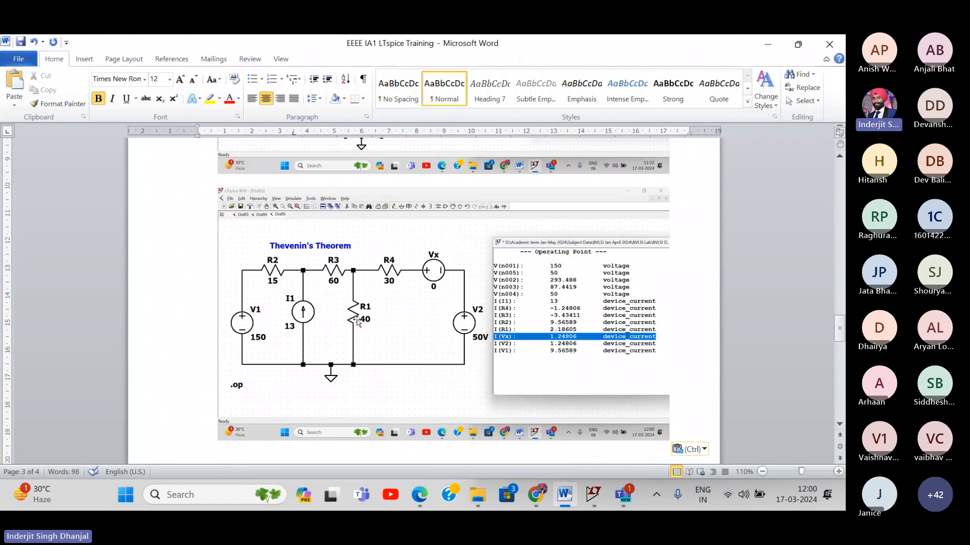
- Enter 1.2480 A as the theoretical value of Load current IL in the Figure 1 results table
scroll(357, 321, down, 3)
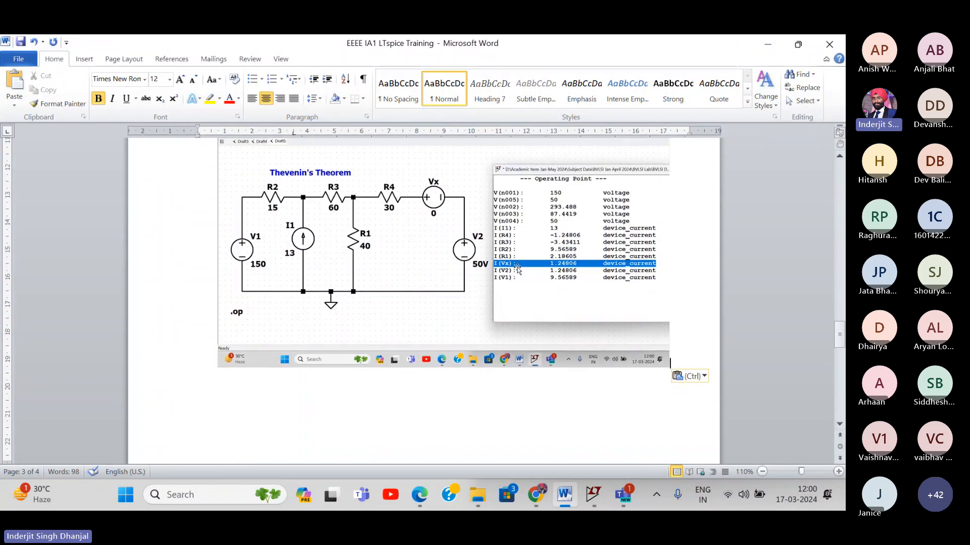
scroll(518, 269, down, 10)
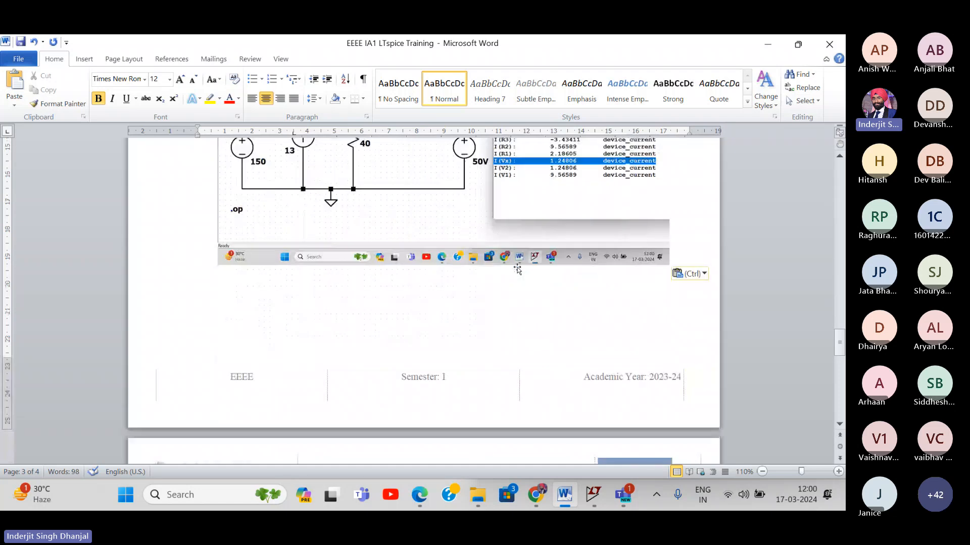
scroll(518, 268, down, 1)
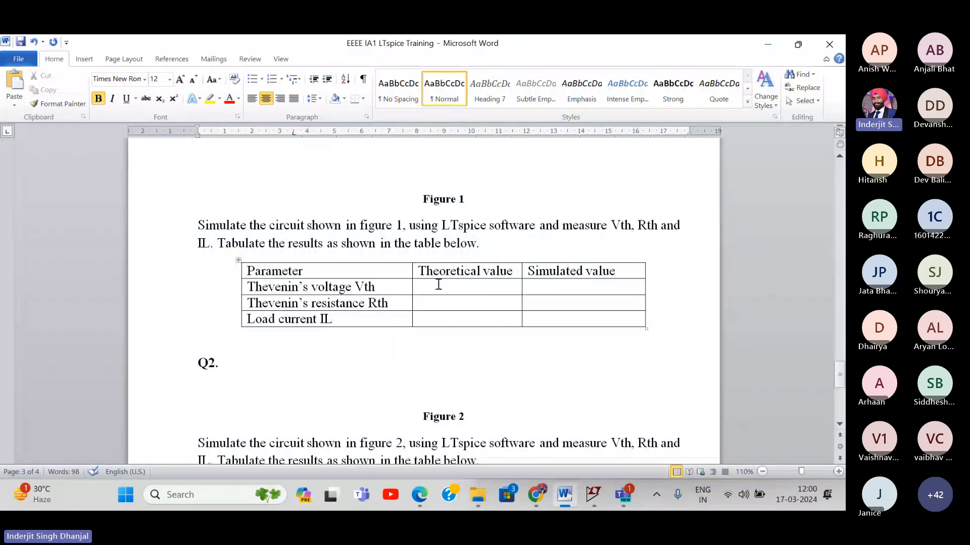
click(438, 284)
scroll(440, 298, up, 2)
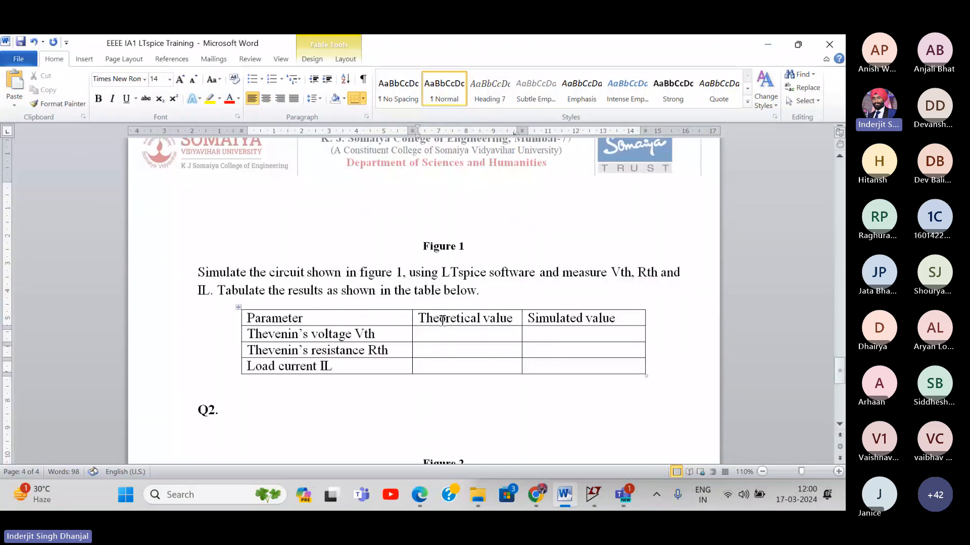
scroll(455, 347, up, 12)
scroll(455, 347, up, 3)
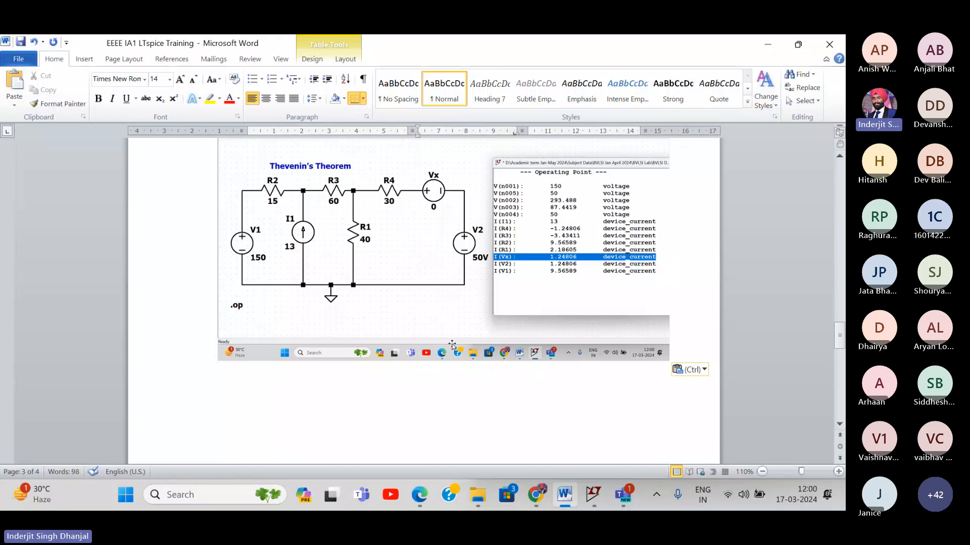
scroll(452, 345, down, 15)
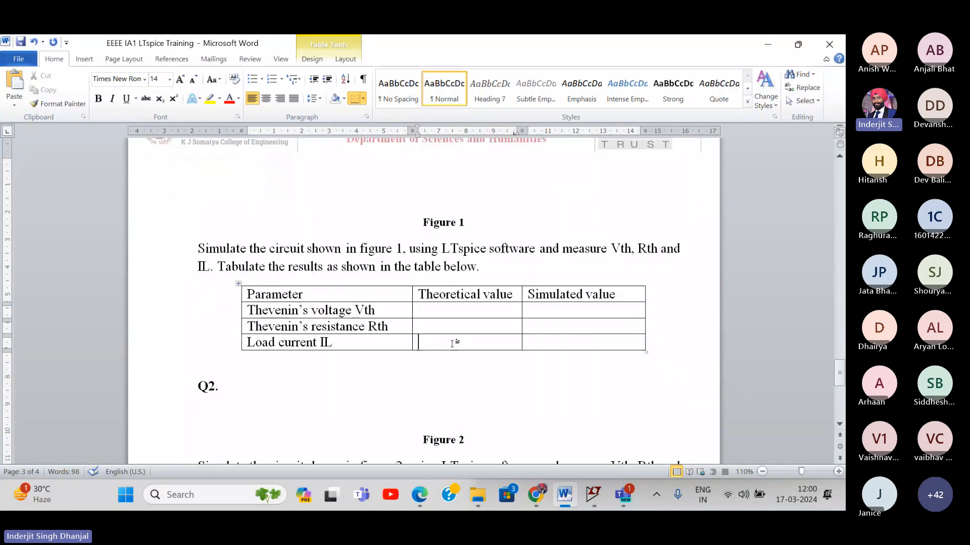
text(1.)
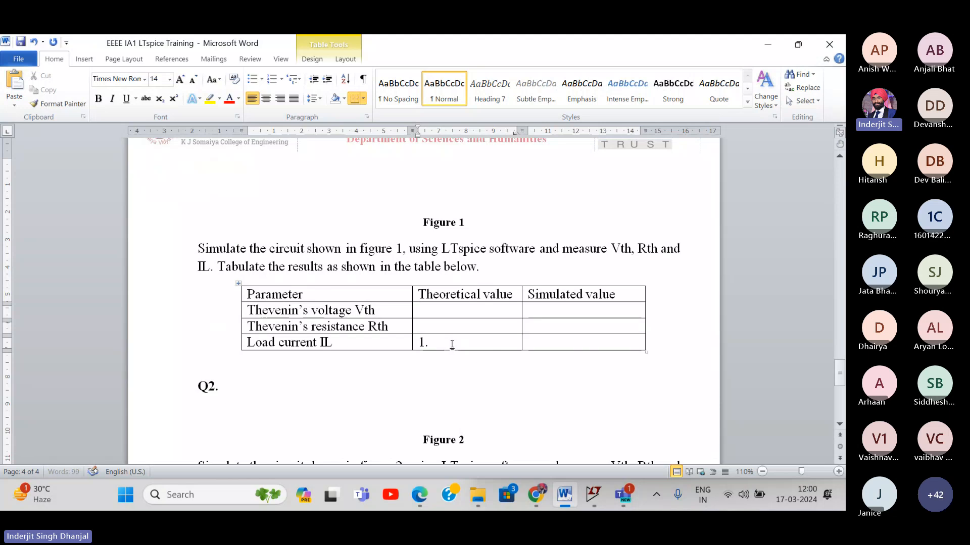
text(24)
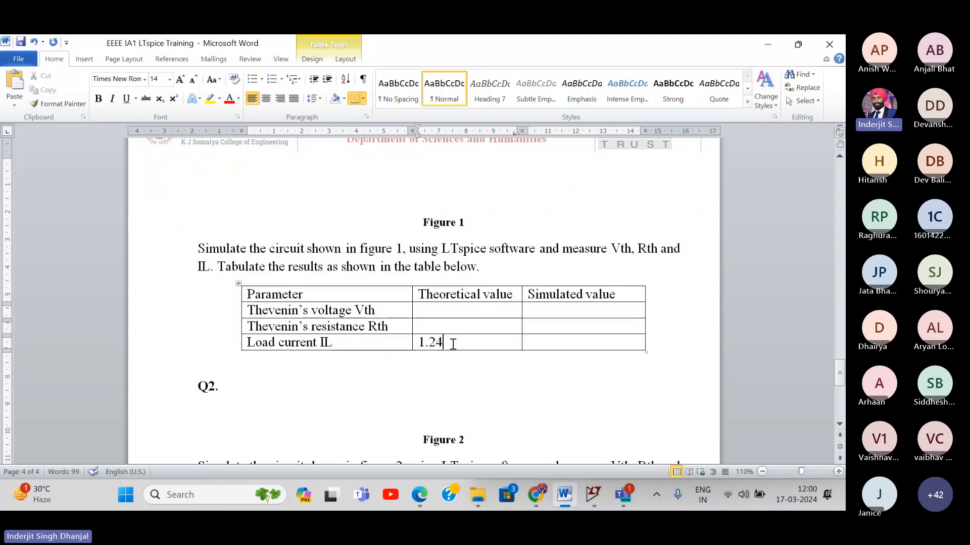
text(80 A)
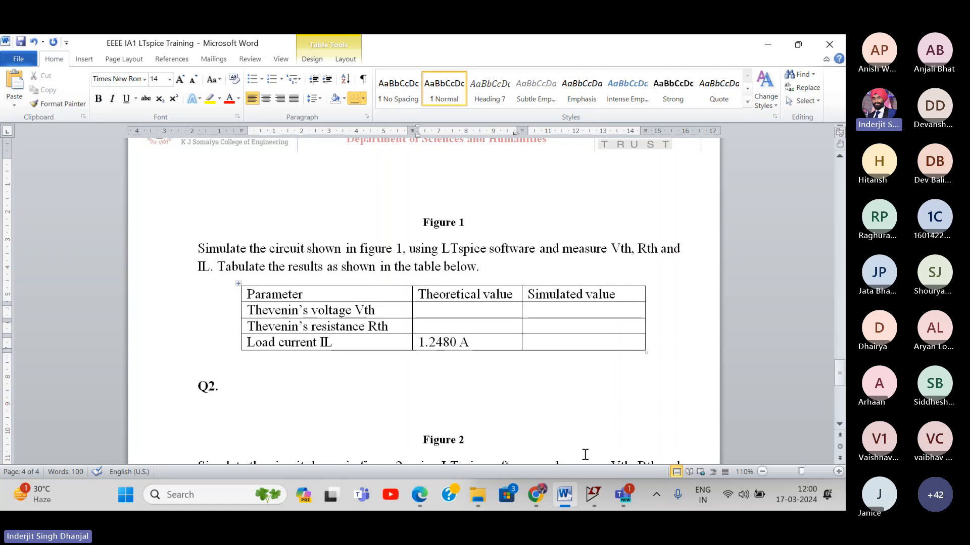
- Look up the R_AB result in the handwritten PDF solution and enter 26.0869 Ω as the theoretical value in the Thevenin's voltage Vth row
click(412, 496)
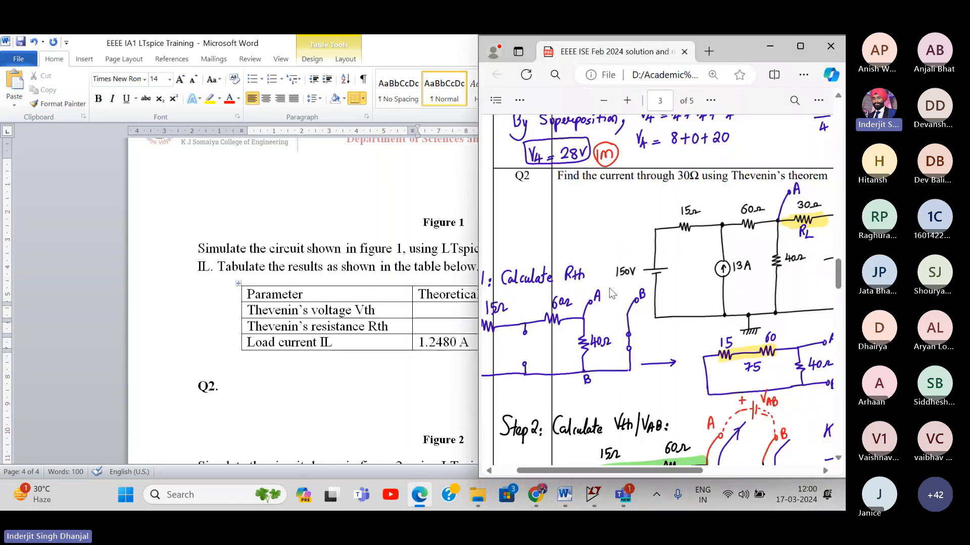
scroll(609, 288, up, 3)
scroll(609, 288, down, 5)
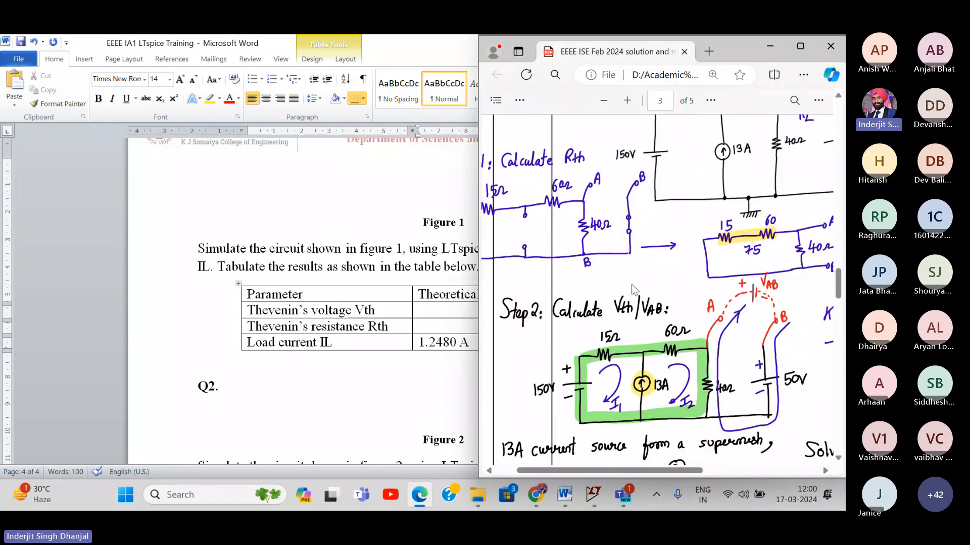
scroll(635, 290, right, 5)
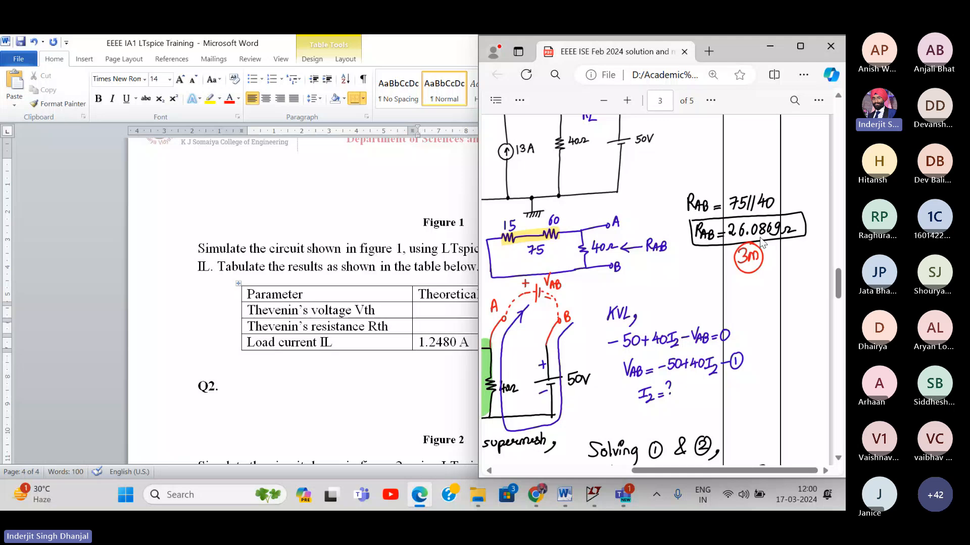
click(413, 160)
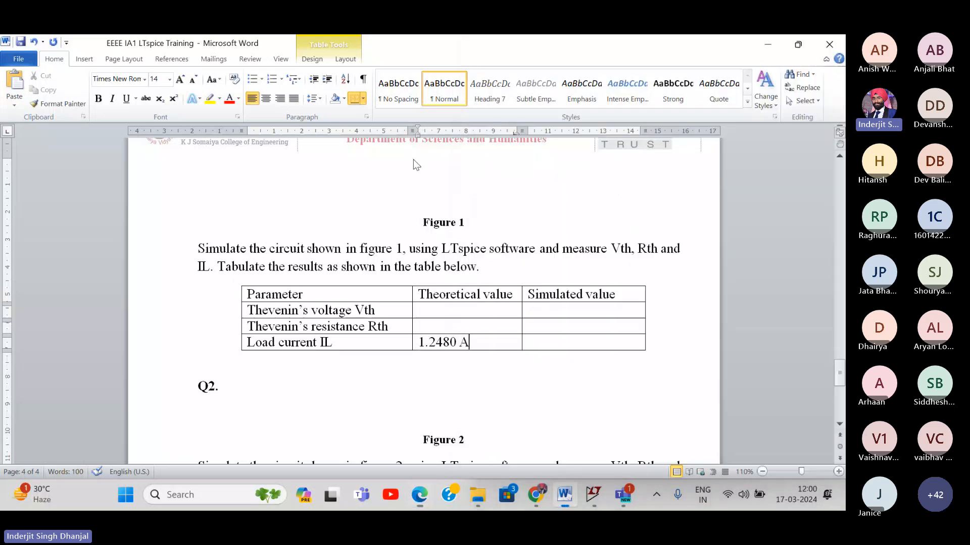
click(429, 311)
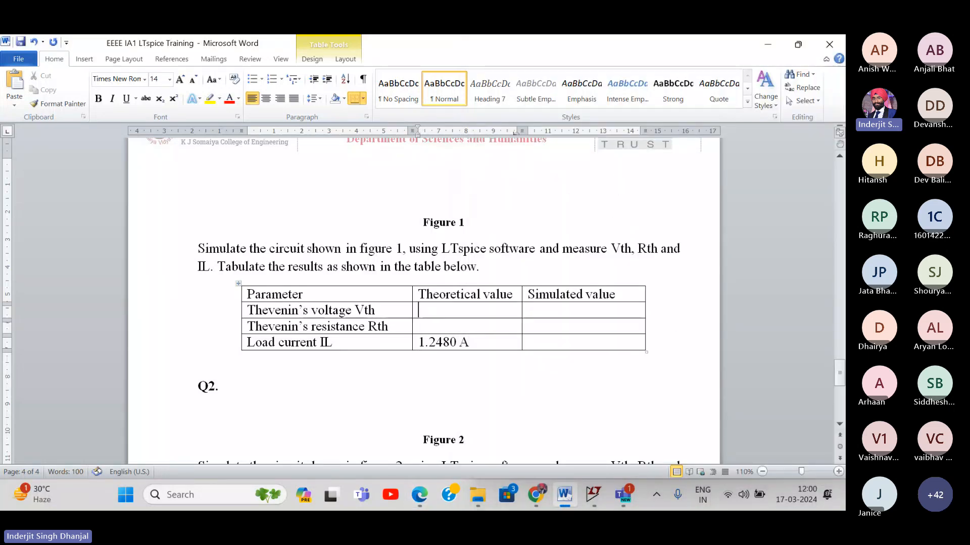
text(26.08)
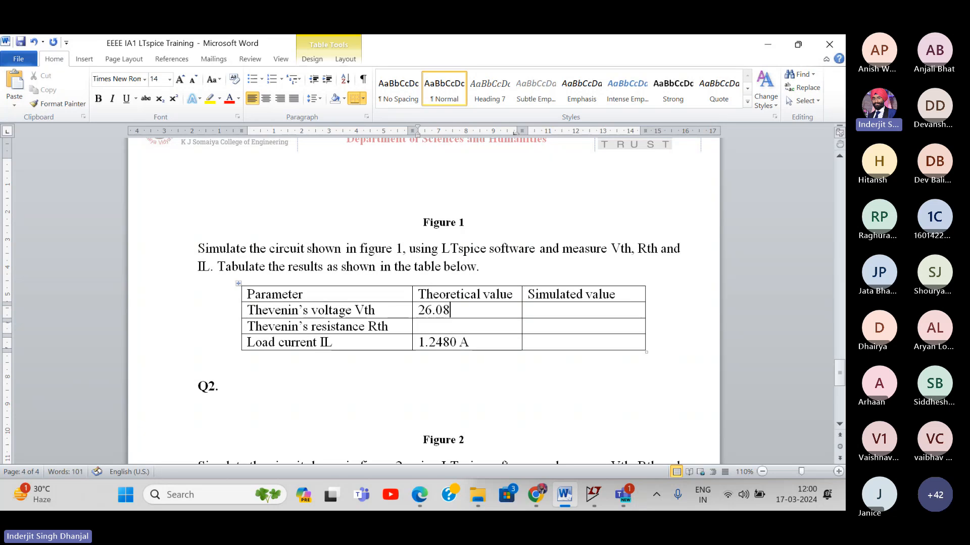
text(69)
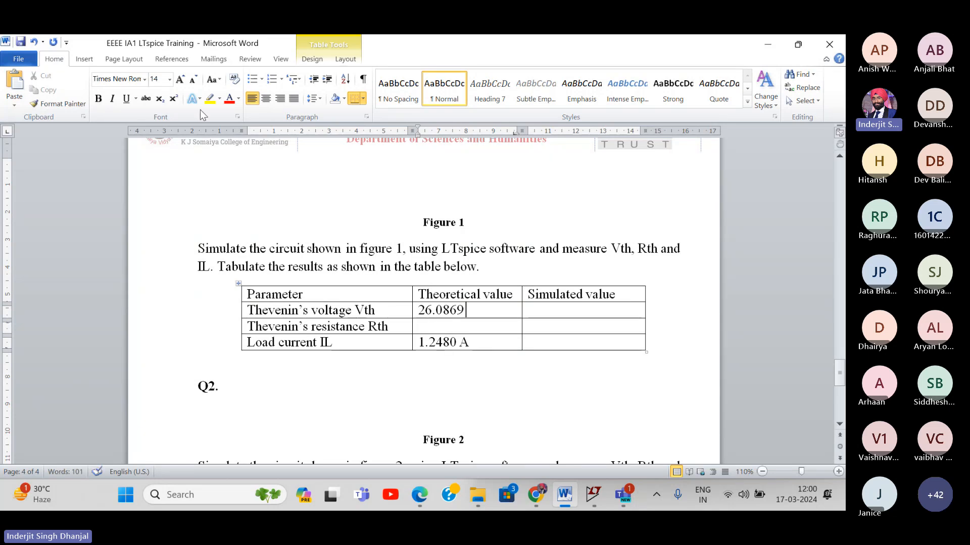
click(85, 59)
click(704, 105)
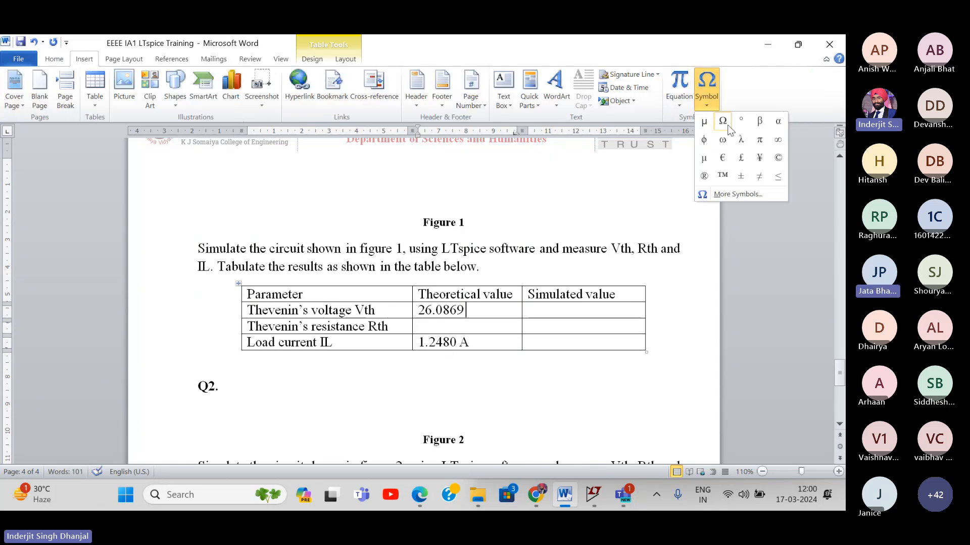
click(727, 125)
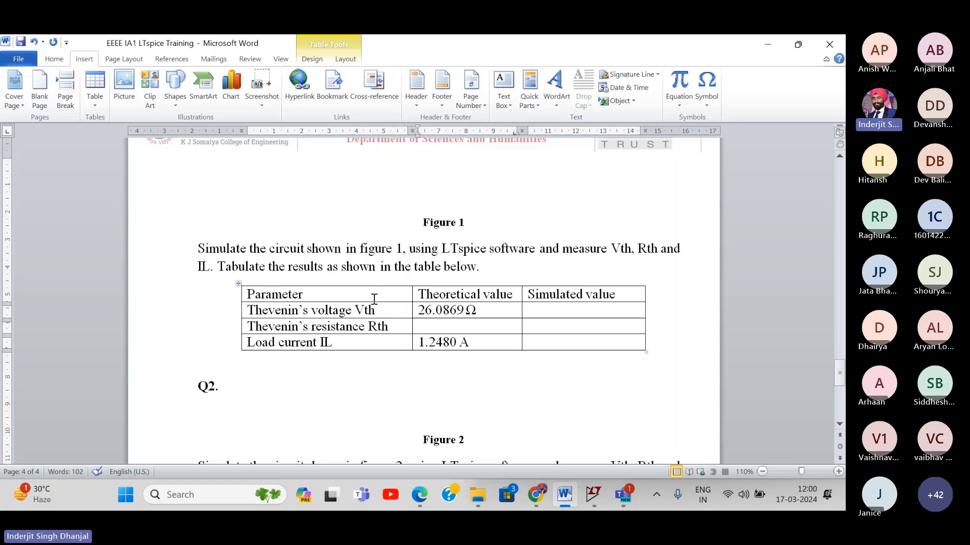
- Move the 26.0869 Ω entry from the Thevenin's voltage Vth row to the Thevenin's resistance Rth row
drag(477, 310, 419, 311)
key(ctrl+c)
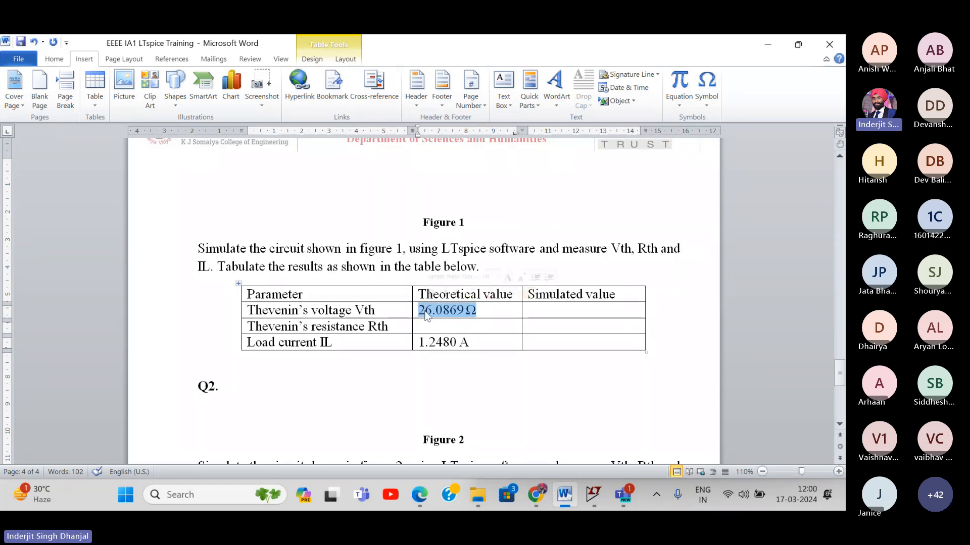
key(Delete)
click(424, 327)
key(ctrl+v)
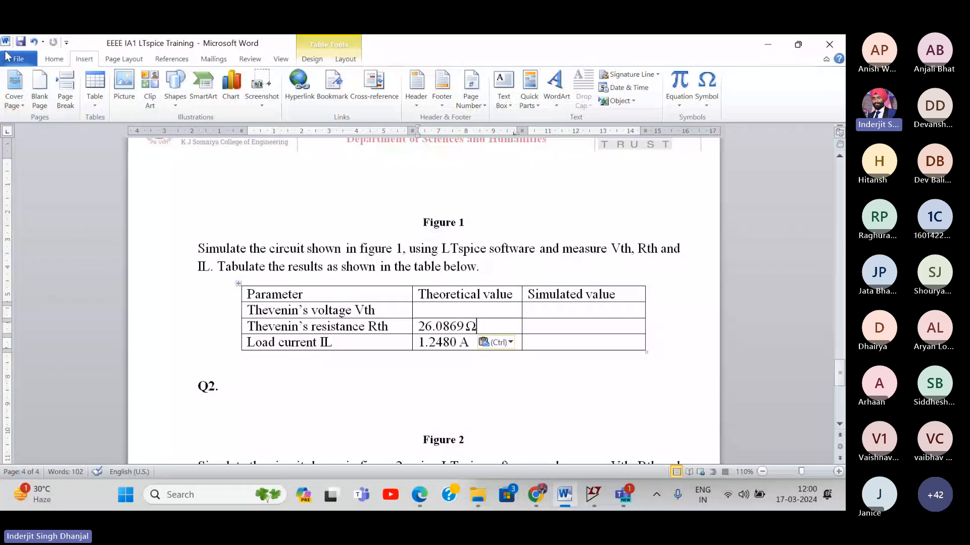
click(50, 59)
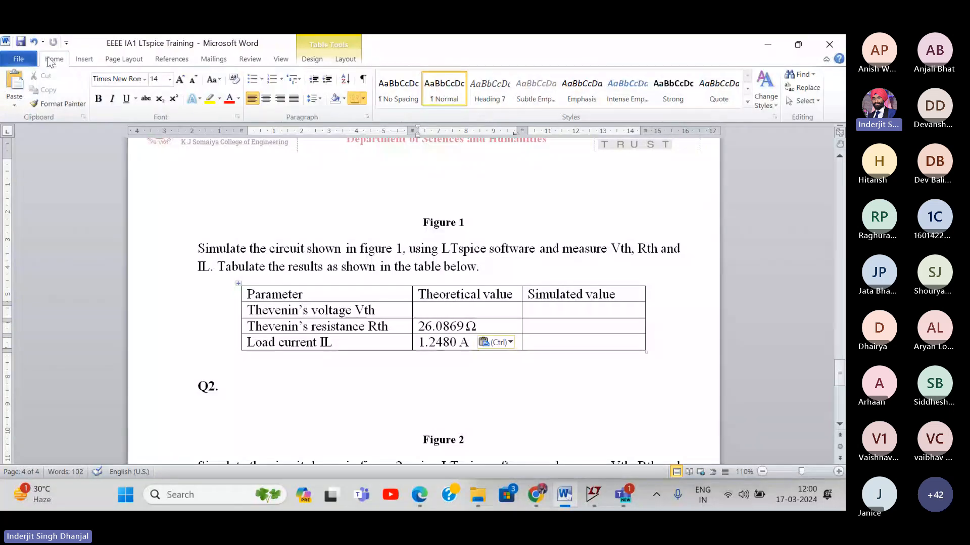
- Look up the Vth result in the handwritten PDF solution and enter 70 V as the theoretical value of Thevenin's voltage Vth
click(798, 44)
drag(631, 101, 327, 96)
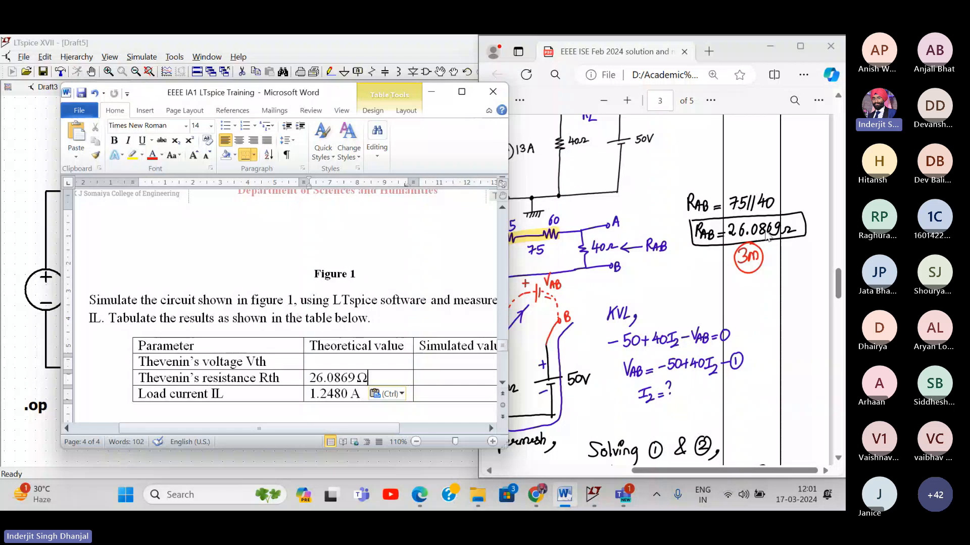
click(784, 236)
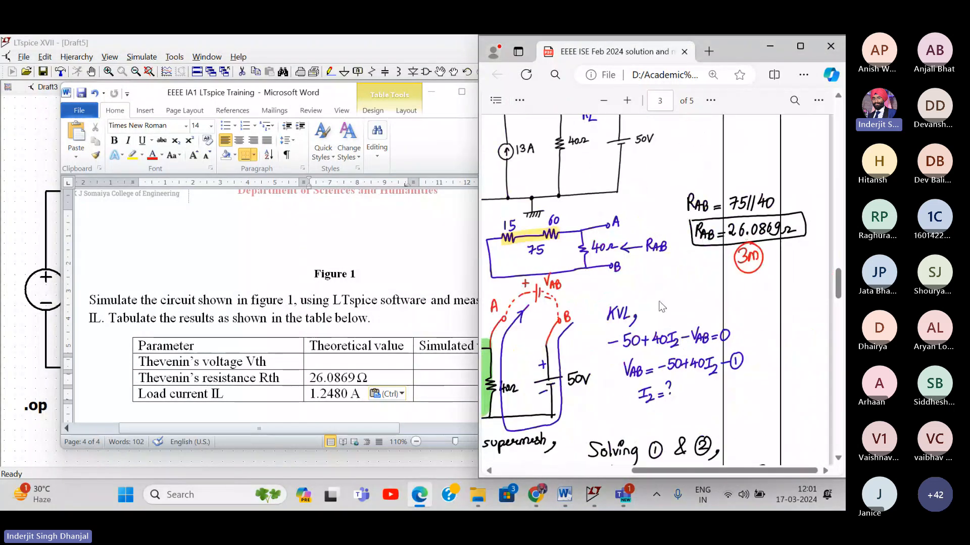
scroll(682, 273, left, 5)
scroll(682, 273, down, 1)
scroll(661, 306, down, 5)
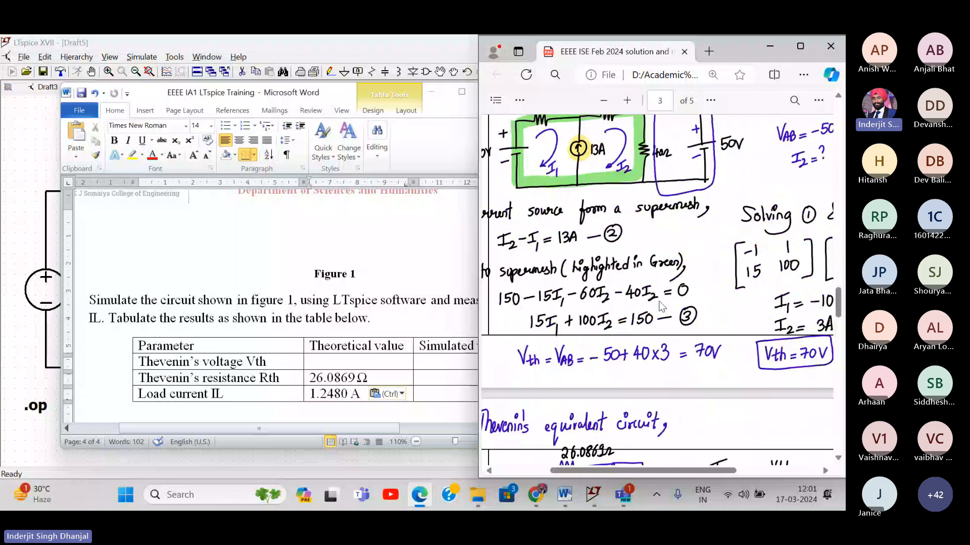
click(364, 376)
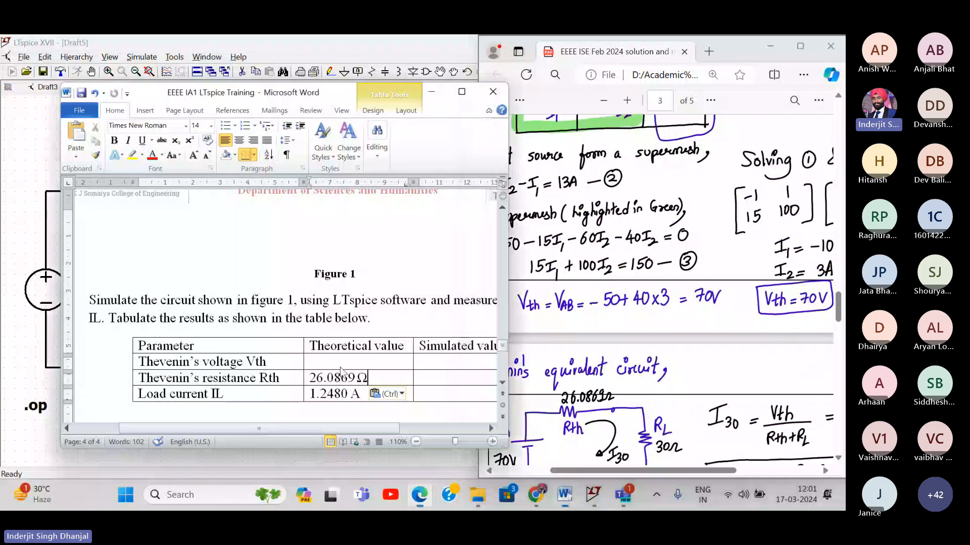
click(337, 363)
text(70 V)
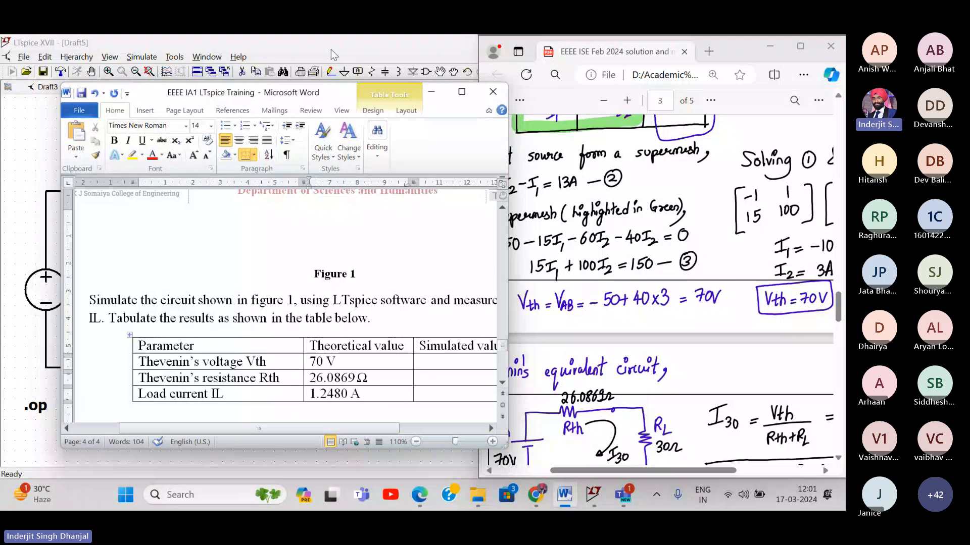
double_click(324, 96)
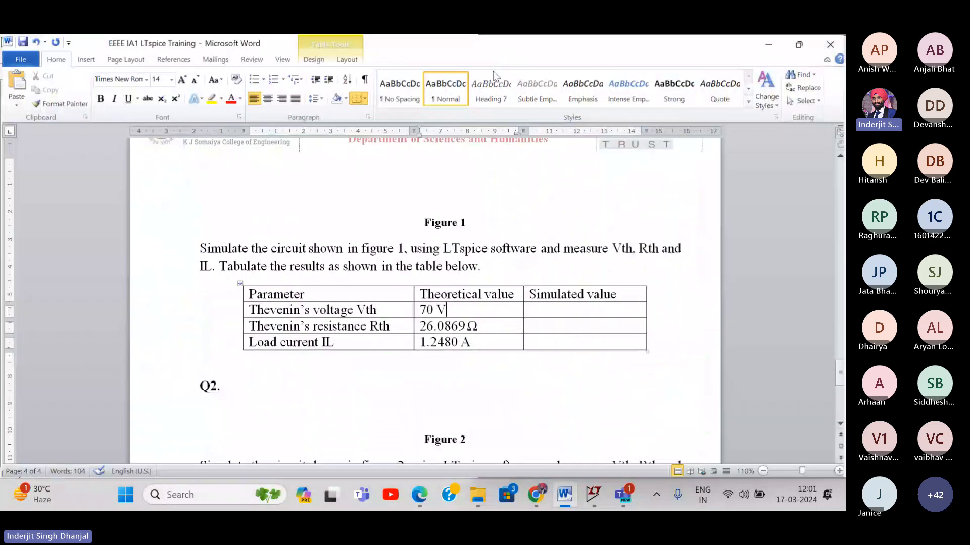
- Center the three theoretical values in the Figure 1 results table
scroll(474, 321, down, 1)
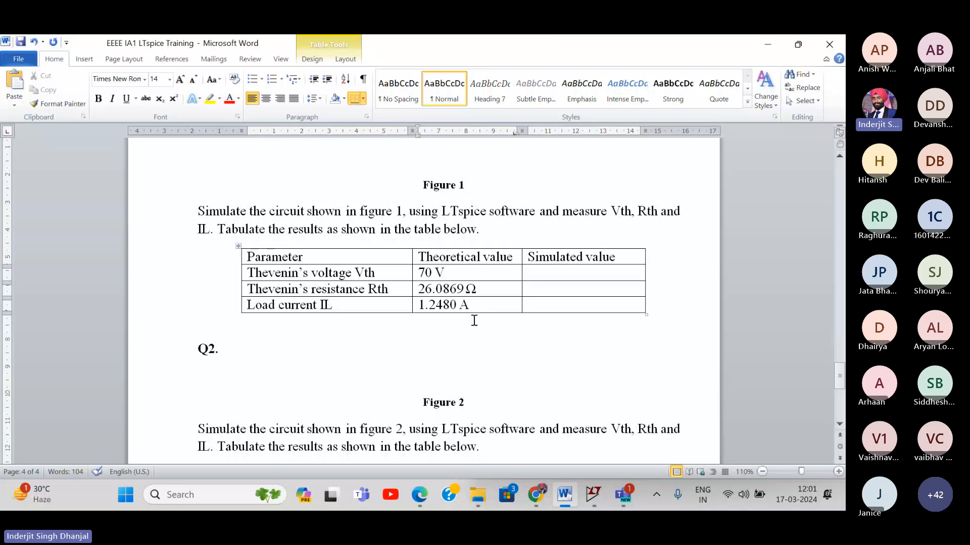
scroll(367, 286, up, 15)
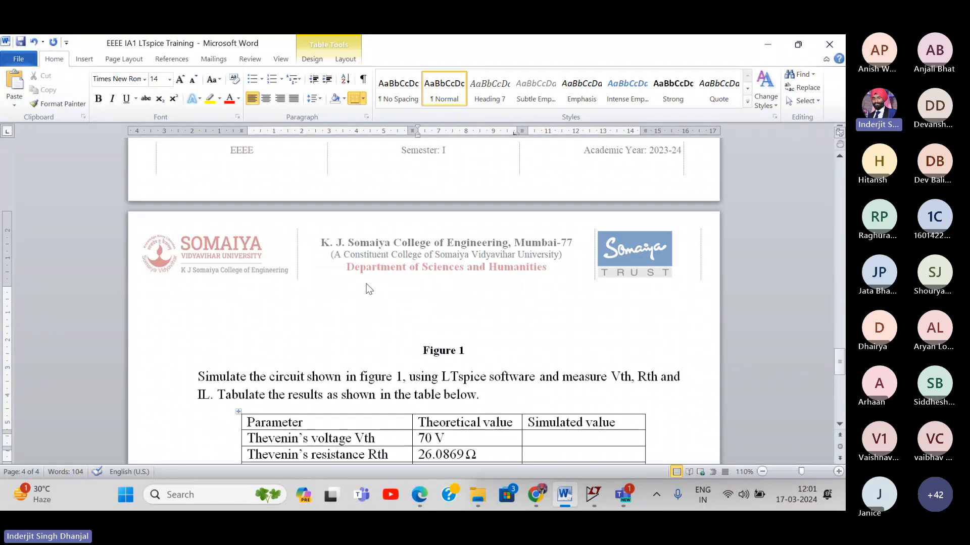
scroll(369, 323, down, 15)
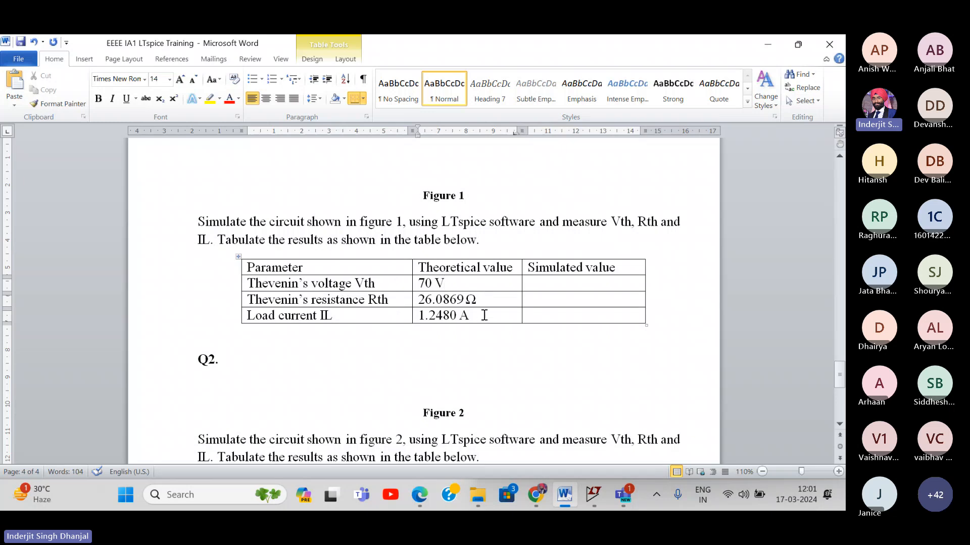
drag(484, 316, 428, 282)
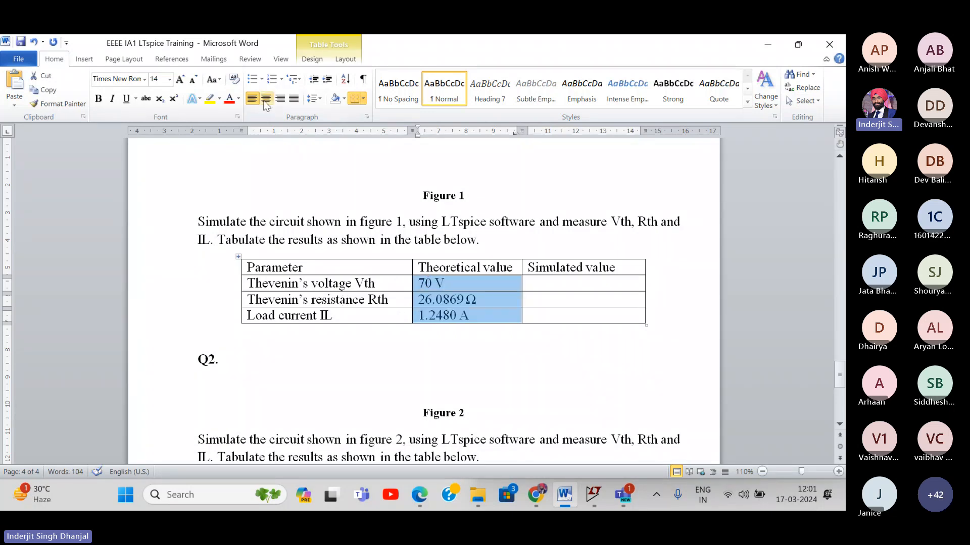
click(265, 101)
click(494, 353)
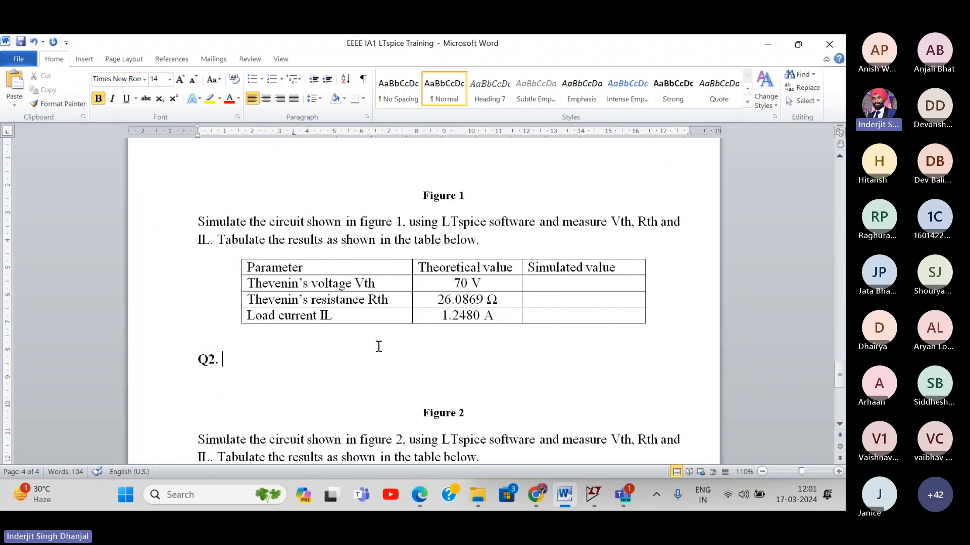
- Look up I(Vx) in the pasted Thevenin screenshot, enter 1.24806 A as the simulated value of Load current IL, and save the document
scroll(440, 325, up, 10)
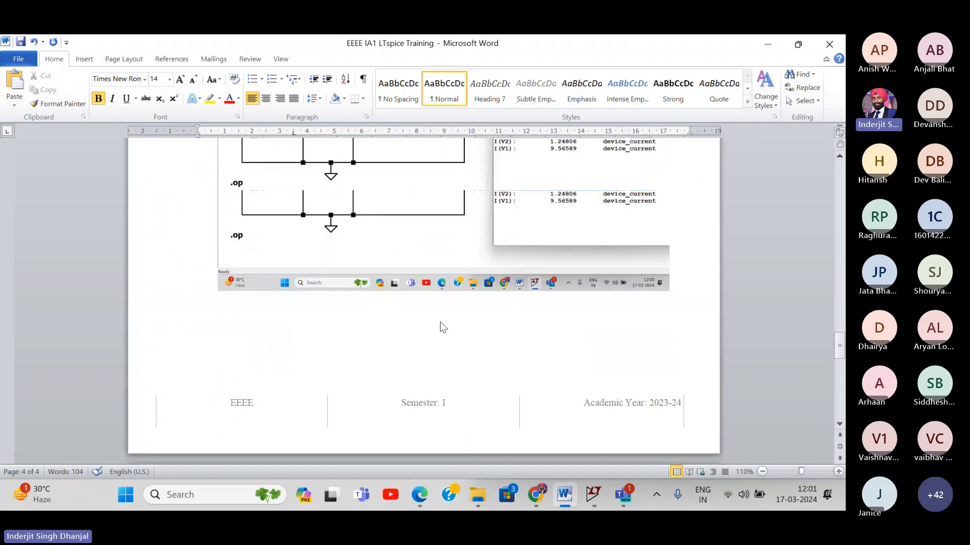
scroll(441, 328, up, 3)
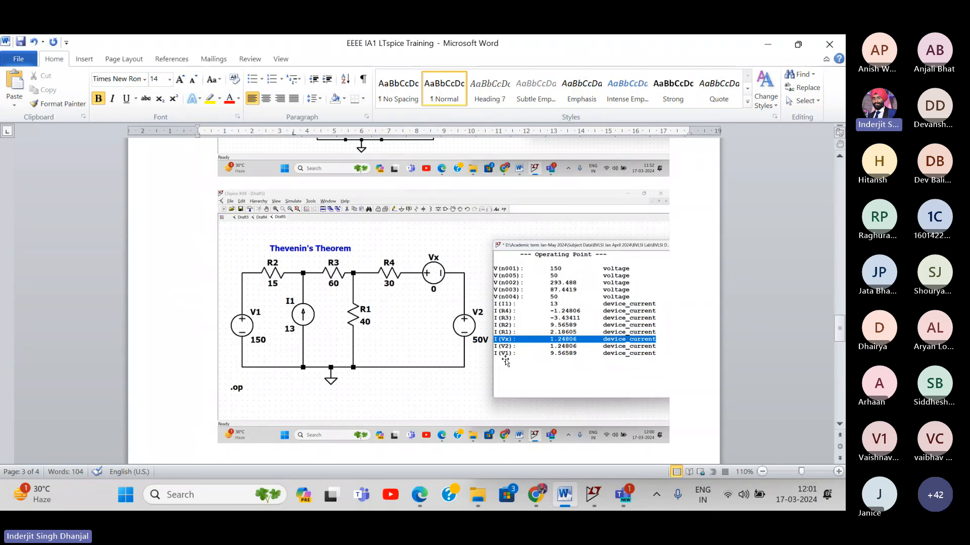
scroll(505, 359, down, 10)
click(559, 327)
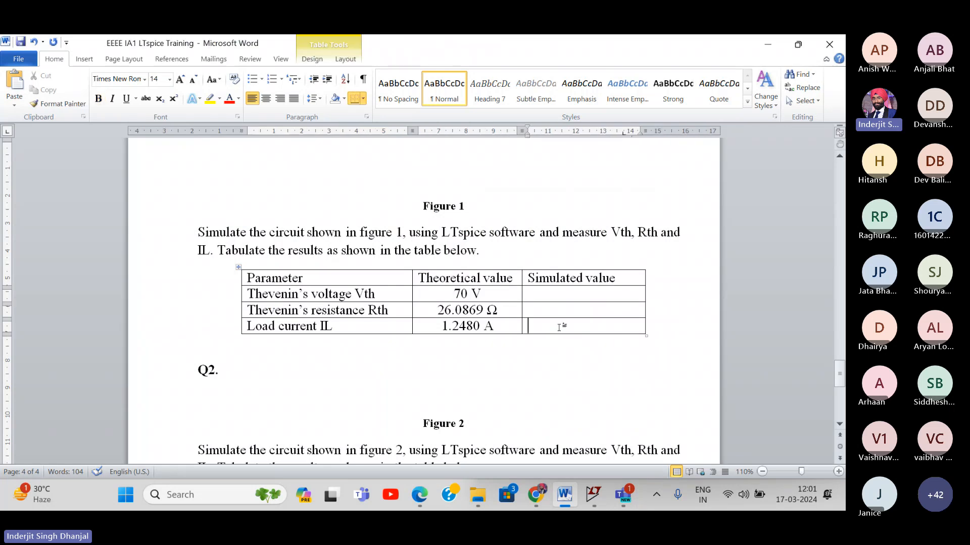
text(1.24806 A)
scroll(456, 344, up, 8)
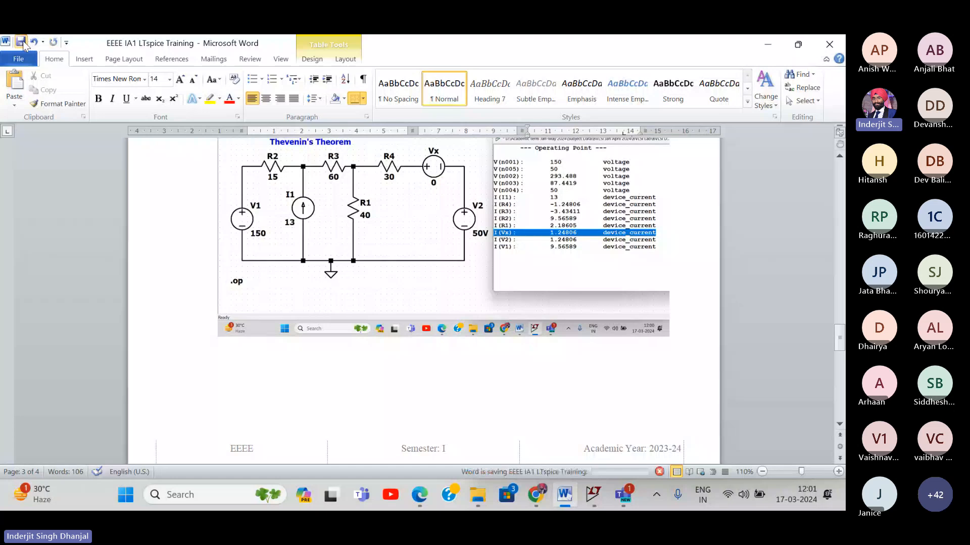
- Return to LTspice, close the operating point results, and arrange the schematic window beside the PDF solution
click(767, 45)
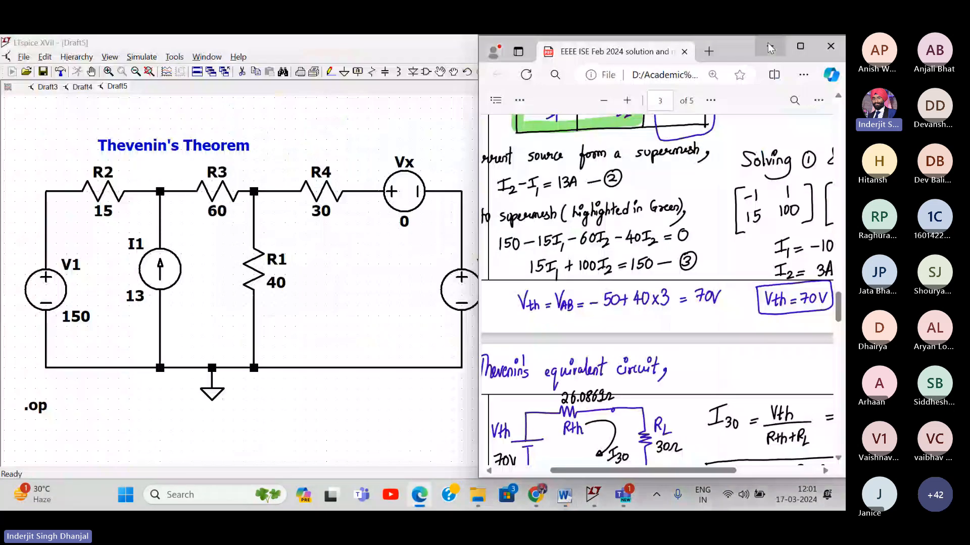
click(770, 48)
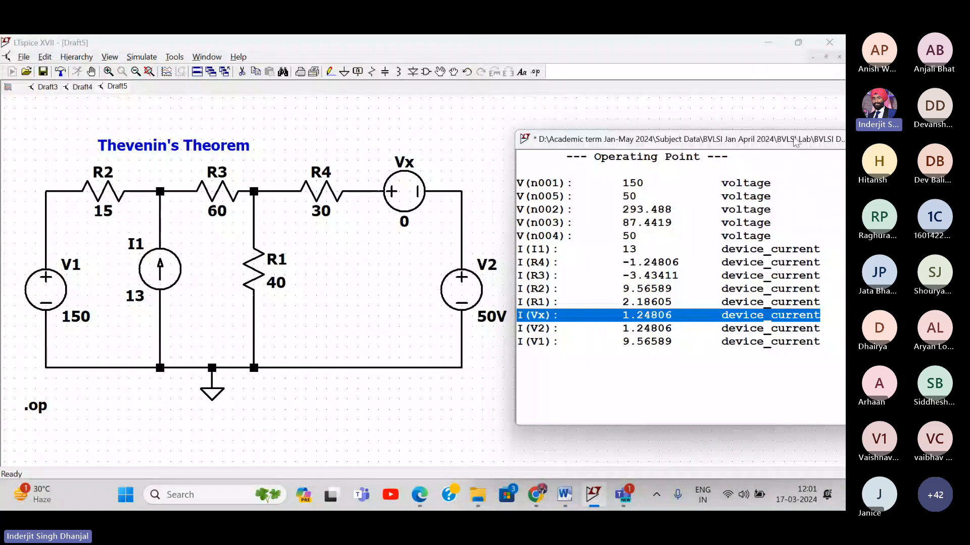
drag(795, 142, 685, 123)
click(711, 131)
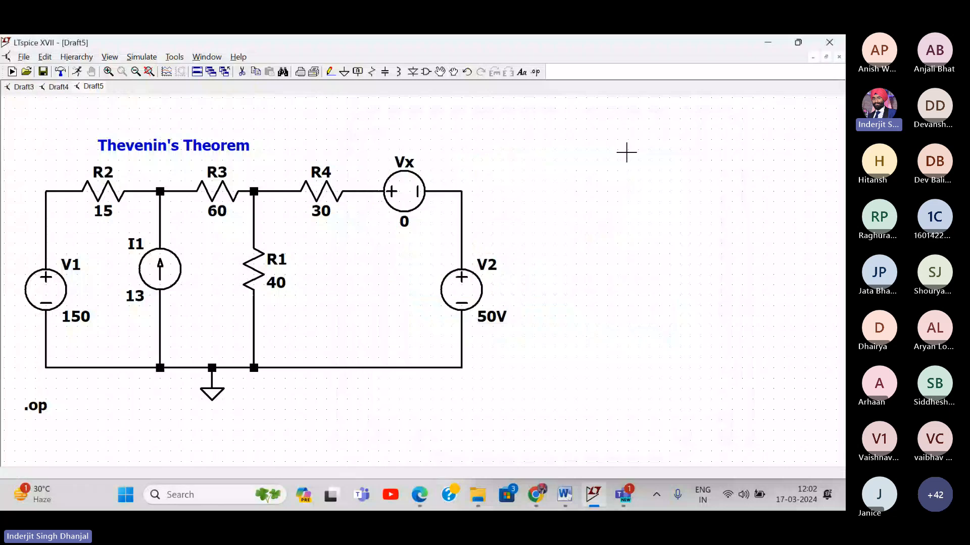
drag(546, 179, 549, 159)
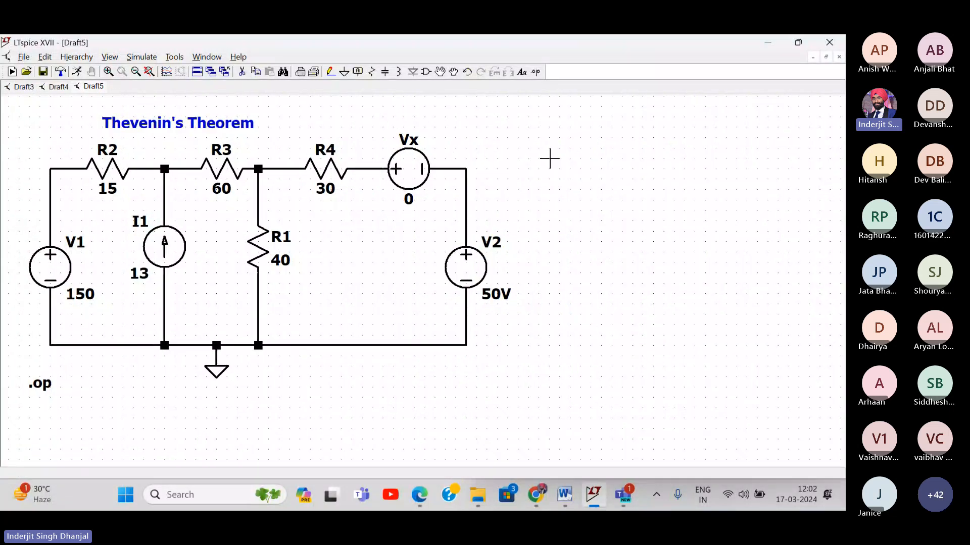
click(796, 42)
drag(298, 233, 303, 160)
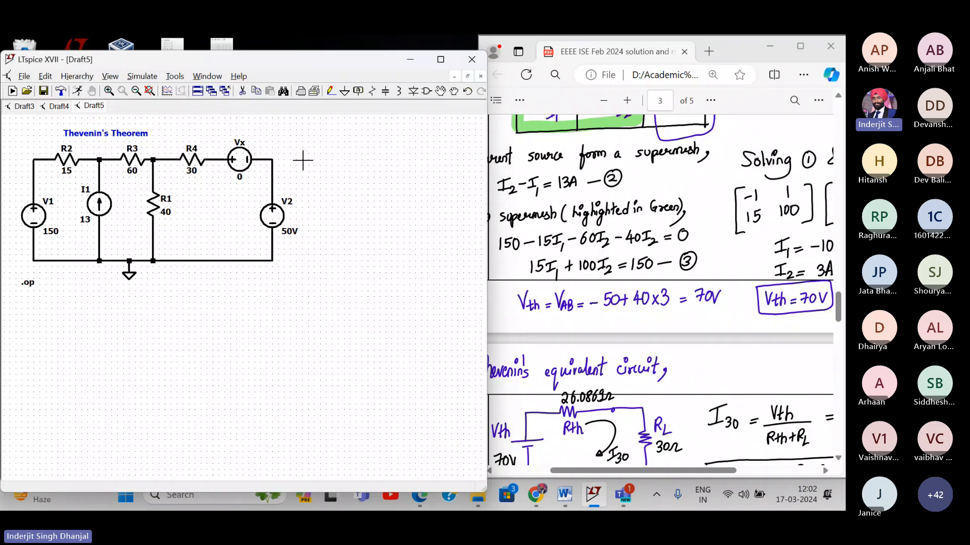
- Place two copies of the Thevenin circuit in the schematic, one beside the original and one below them
click(272, 92)
drag(16, 142, 311, 284)
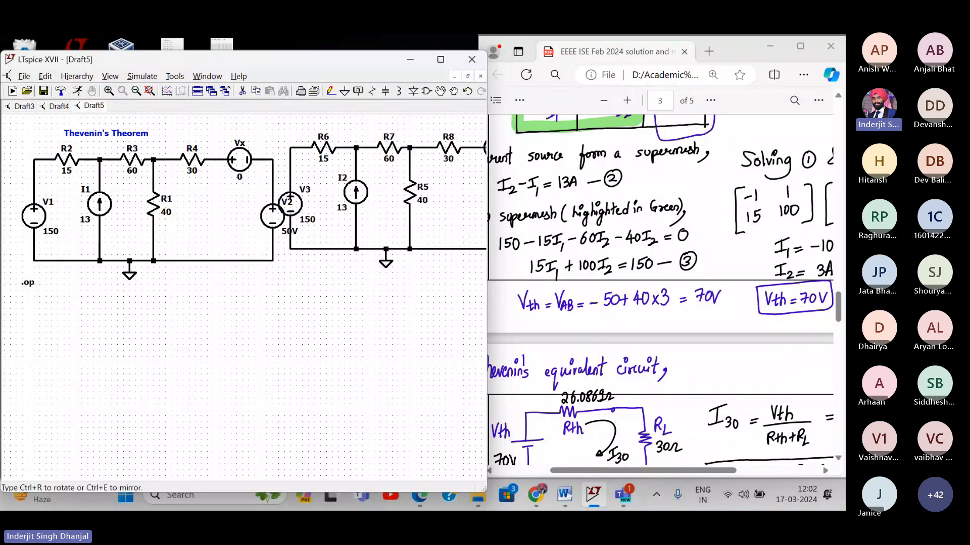
click(353, 296)
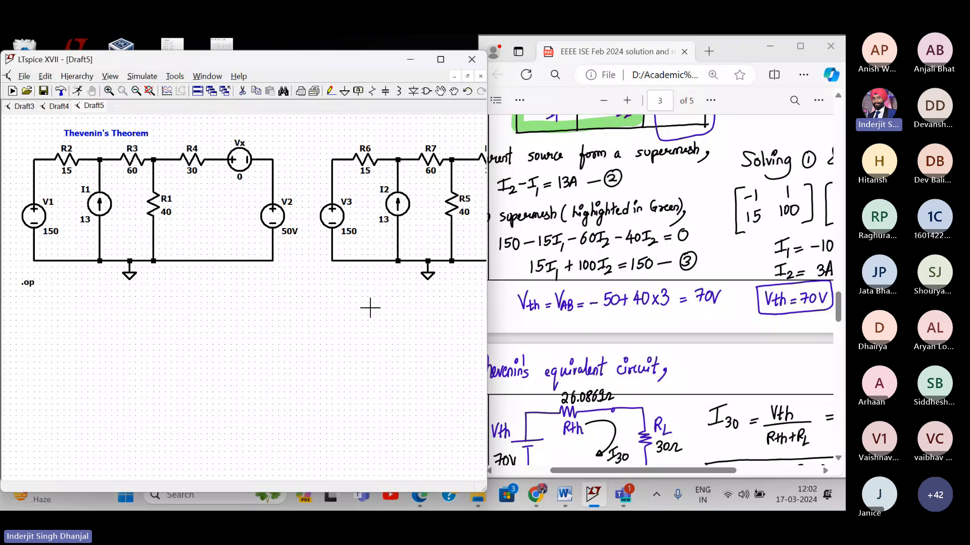
drag(368, 305, 214, 313)
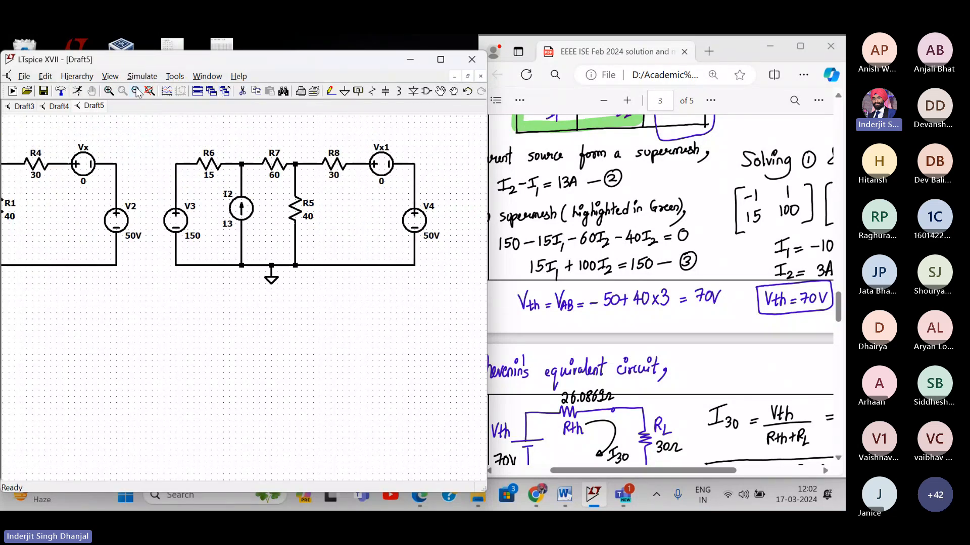
click(256, 91)
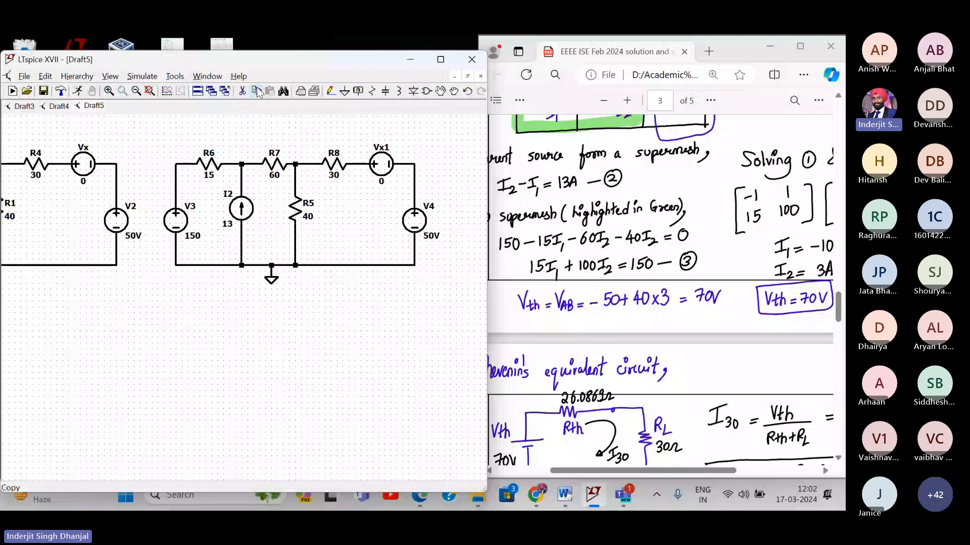
drag(157, 140, 450, 291)
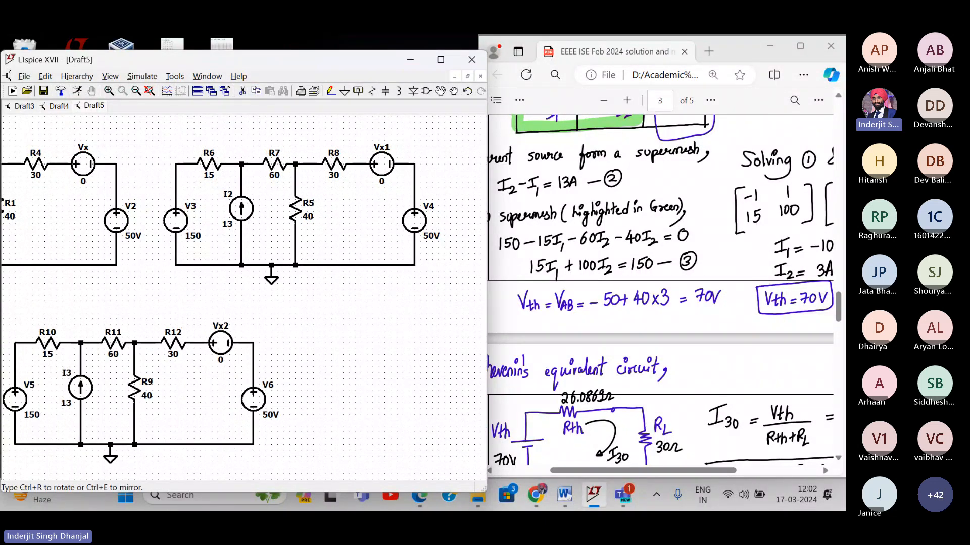
click(289, 470)
mouse_move(324, 288)
mouse_down()
mouse_move(323, 320)
mouse_move(348, 312)
mouse_move(329, 304)
mouse_up()
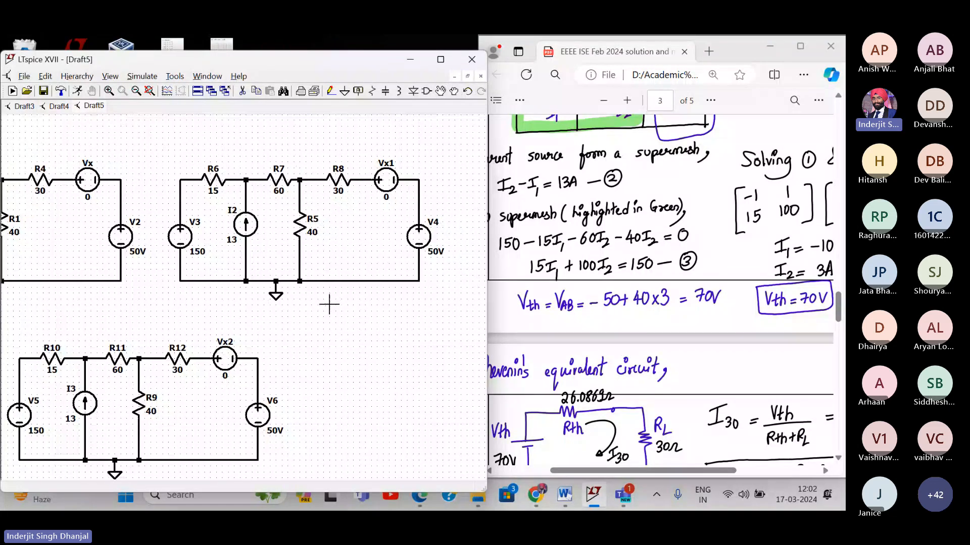
- Add the comment "Vth: Thevenin's voltage" above the circuit copy beside the original
scroll(309, 137, down, 1)
scroll(309, 138, up, 2)
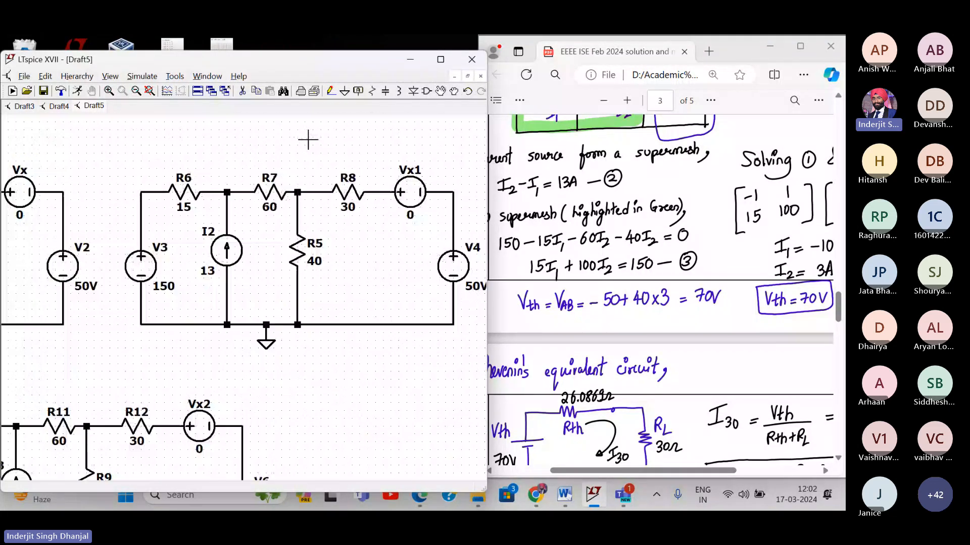
right_click(196, 168)
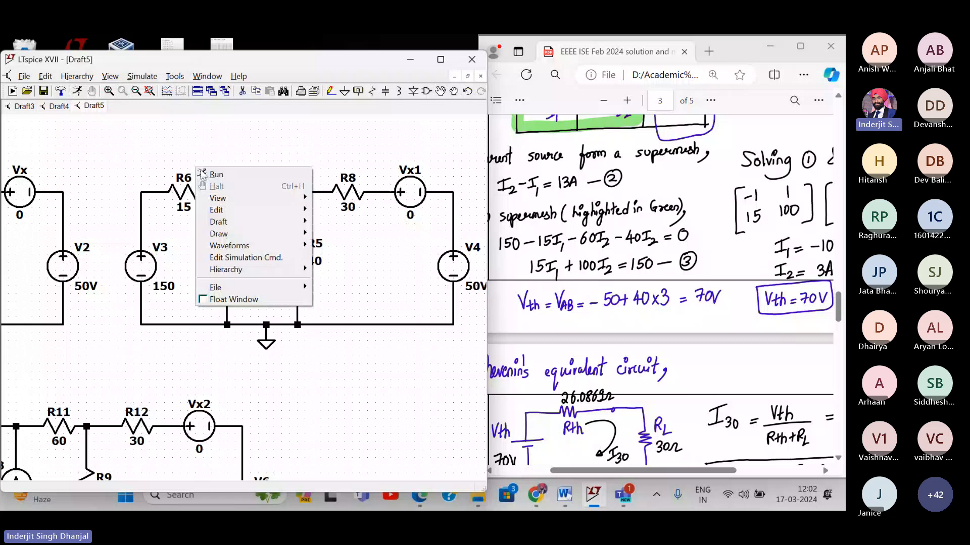
mouse_move(257, 223)
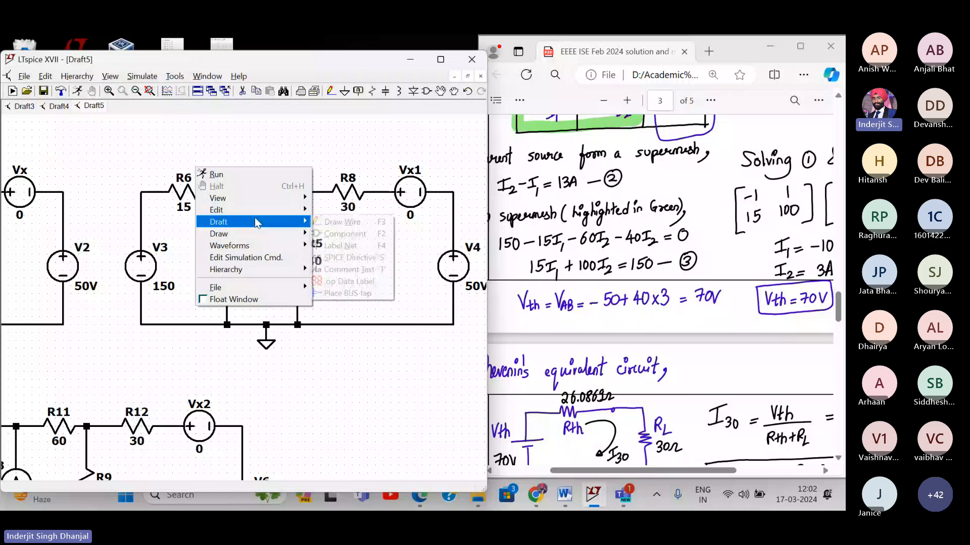
click(335, 270)
text(Vt)
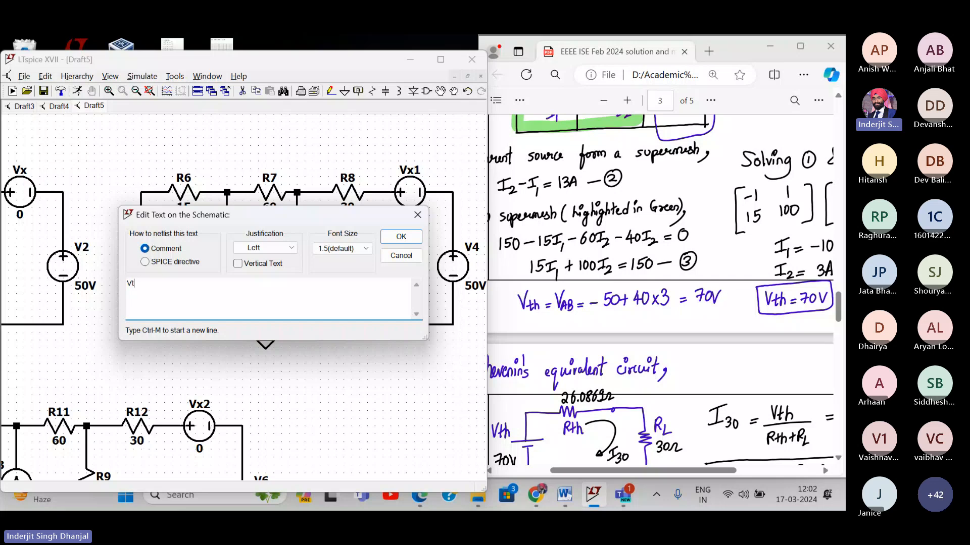
text(h: Theveninc)
key(BackSpace)
text('s voltage)
key(Return)
click(196, 127)
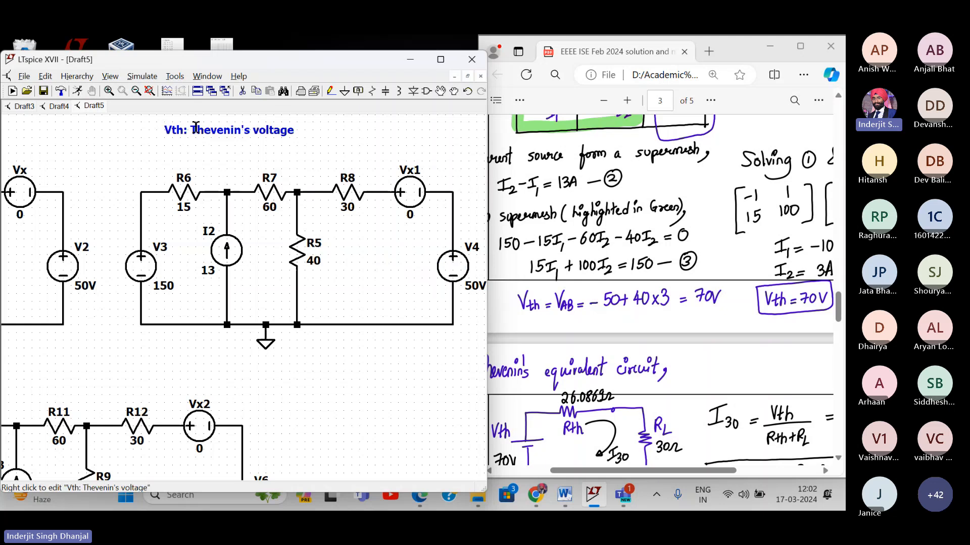
- Add the lines "Remove RL" and "Measure VAB or VTH" to the Thevenin's voltage comment
right_click(196, 126)
click(228, 280)
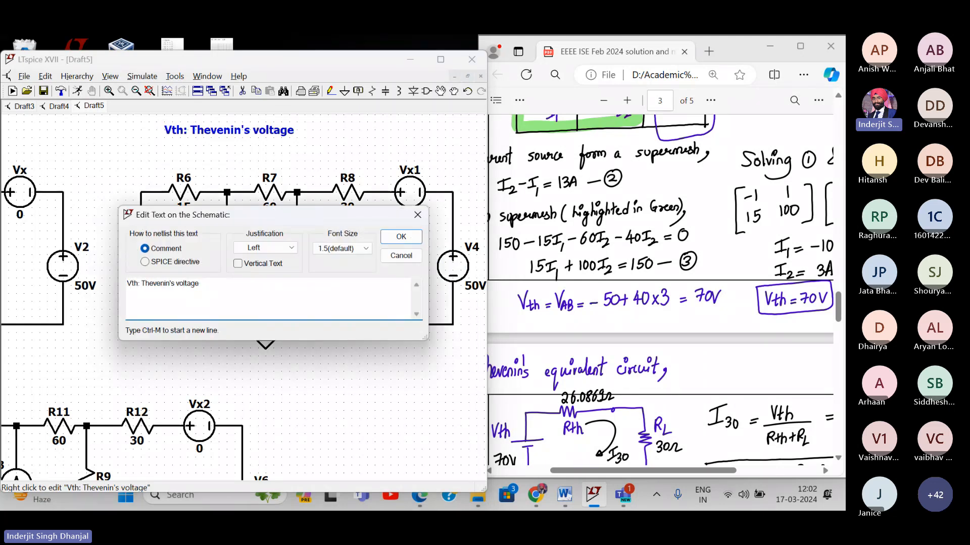
key(ctrl+m)
text(Remove RL)
key(ctrl+m)
text(Measure VAB or VTH)
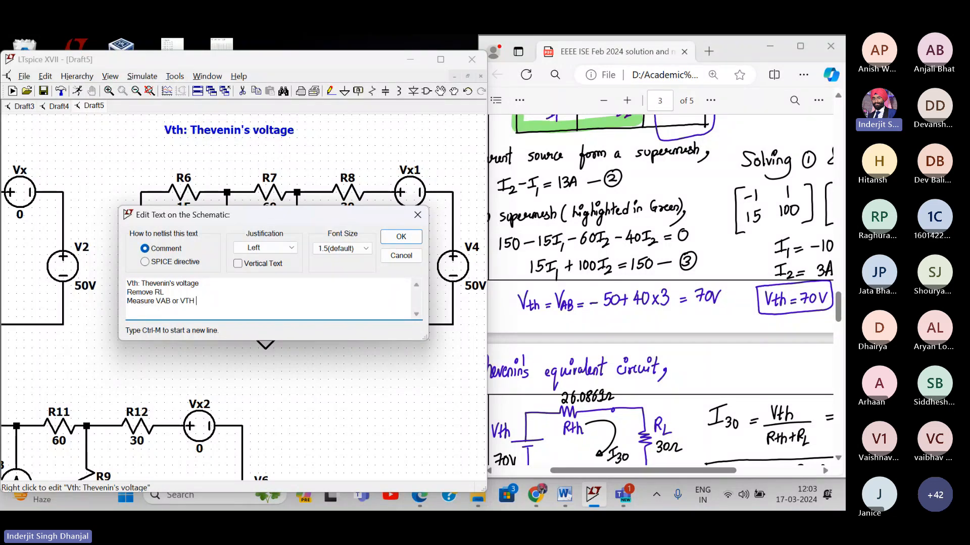
key(Return)
- Examine the circuit for calculating Vth/VAB in the handwritten PDF solution beside the copied schematic
drag(351, 135, 298, 142)
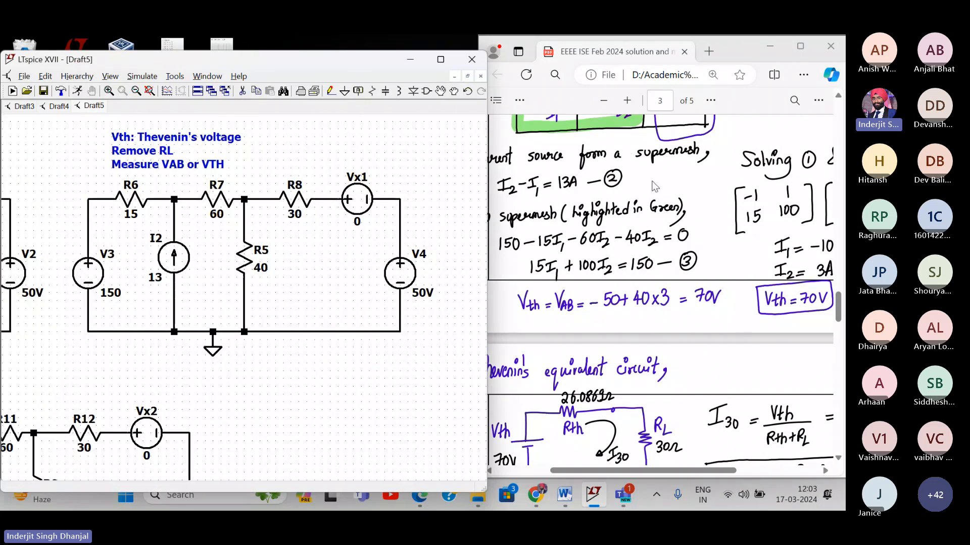
scroll(655, 187, up, 5)
scroll(655, 187, down, 4)
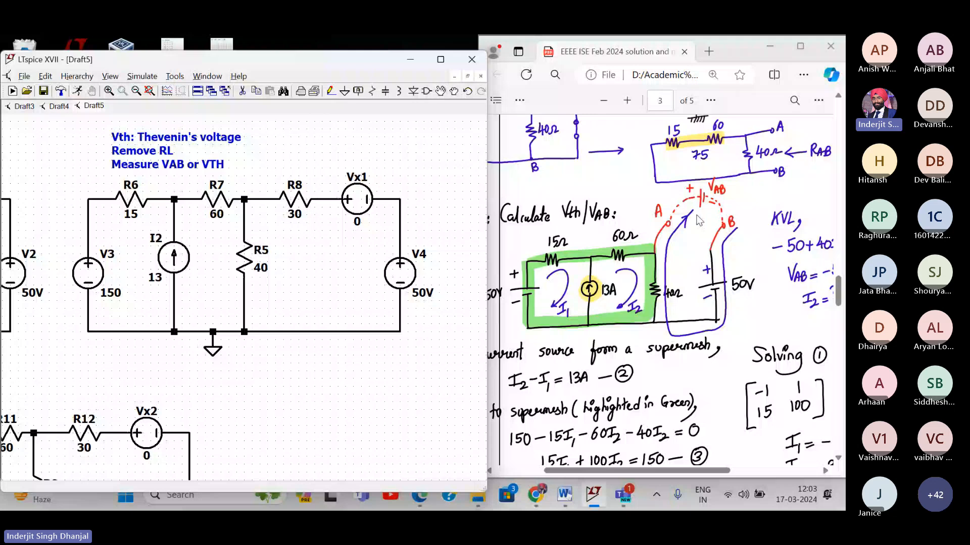
- Delete the 30 ohm load resistor R8, the source Vx1 and the wire between them from the Thevenin's voltage circuit
scroll(698, 221, up, 3)
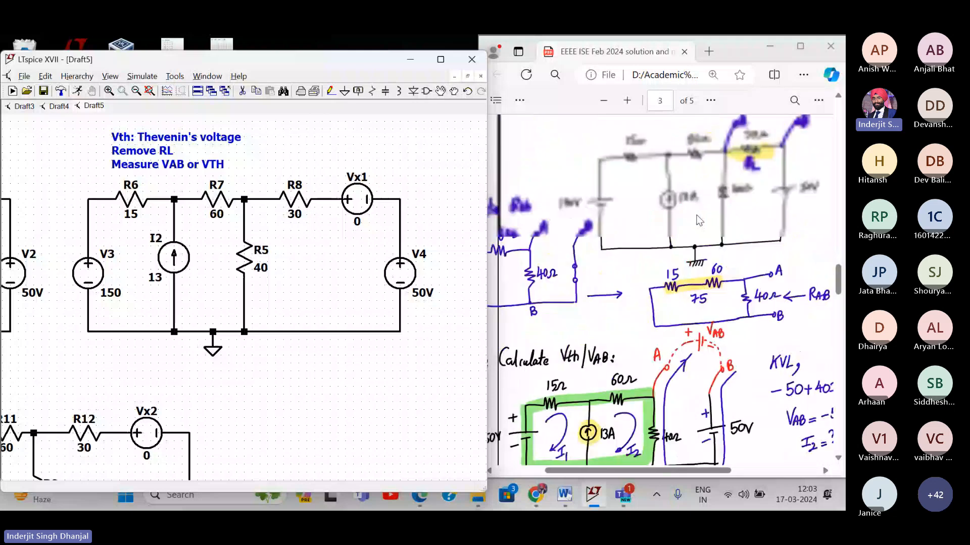
scroll(698, 220, up, 2)
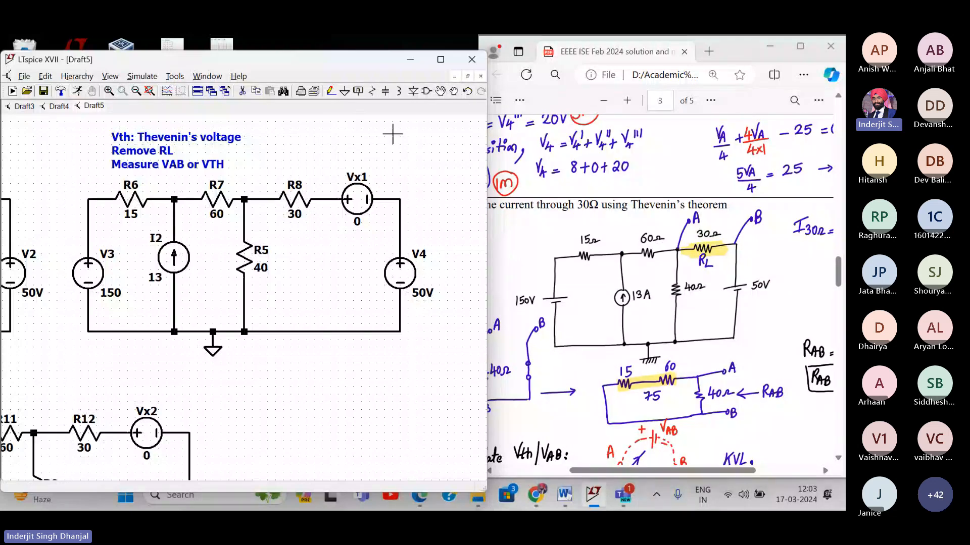
click(243, 92)
click(294, 199)
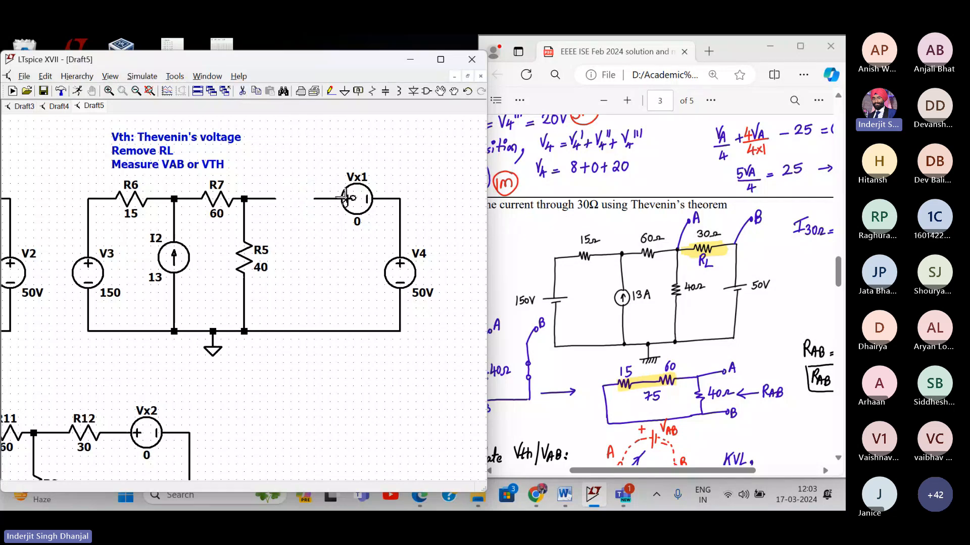
click(364, 200)
click(325, 202)
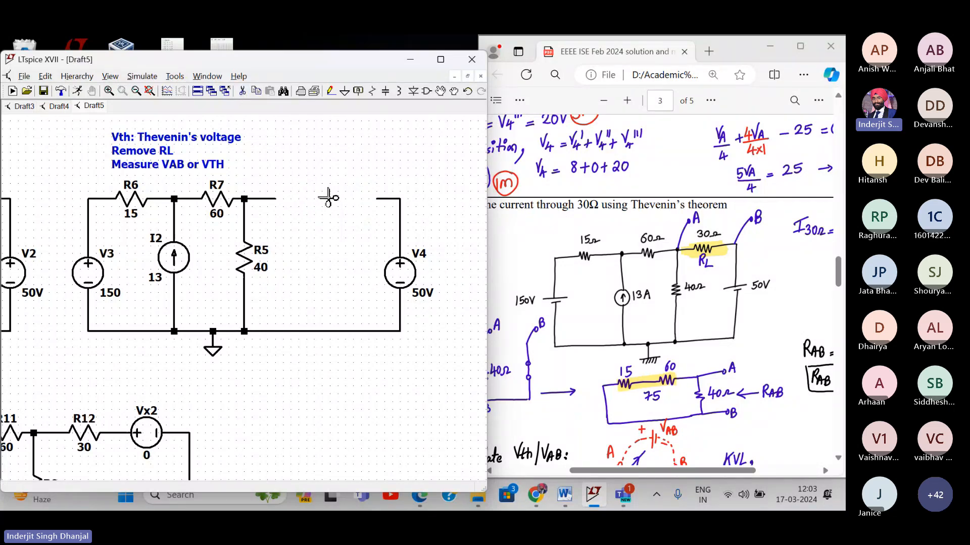
- Wire two raised open terminals facing each other across the gap, one from the R7–R5 node and one from V4
click(331, 90)
click(275, 199)
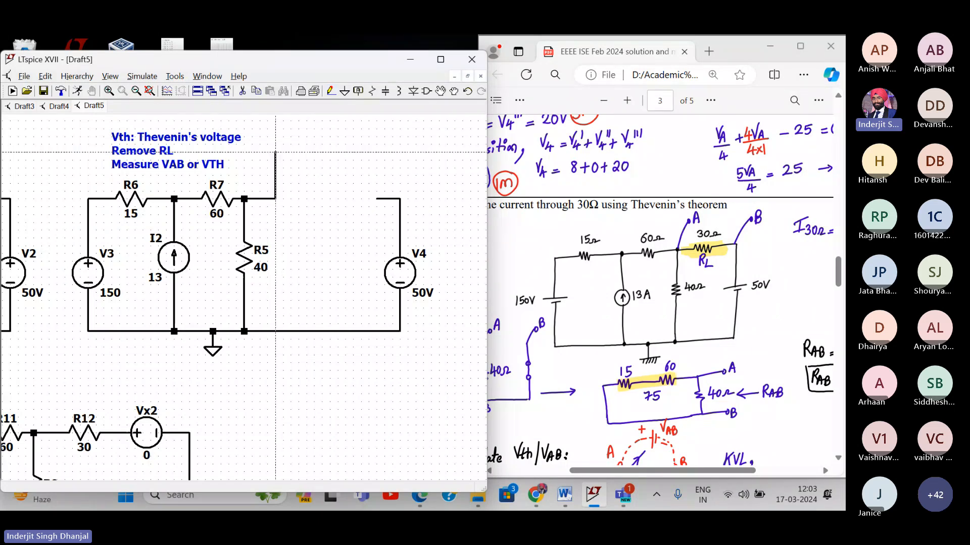
click(284, 151)
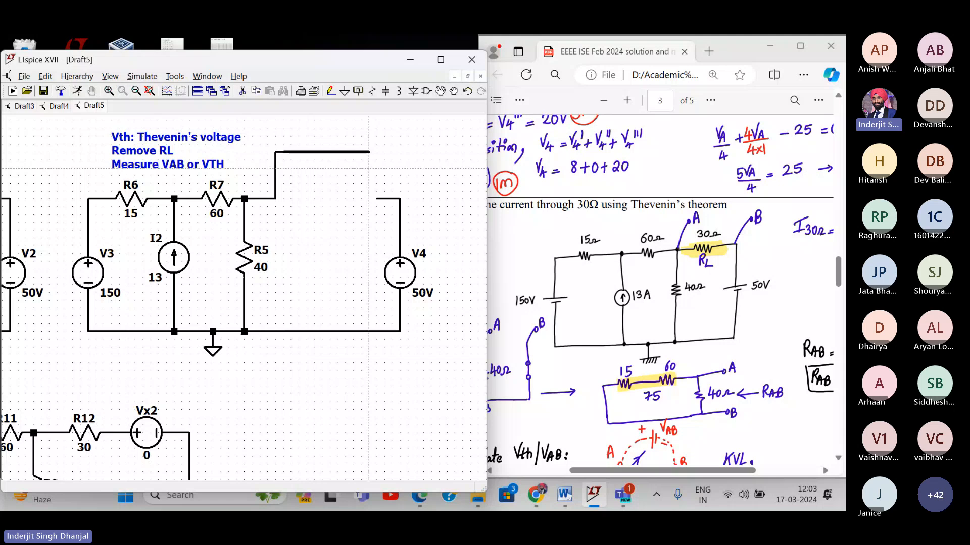
key(Escape)
click(332, 93)
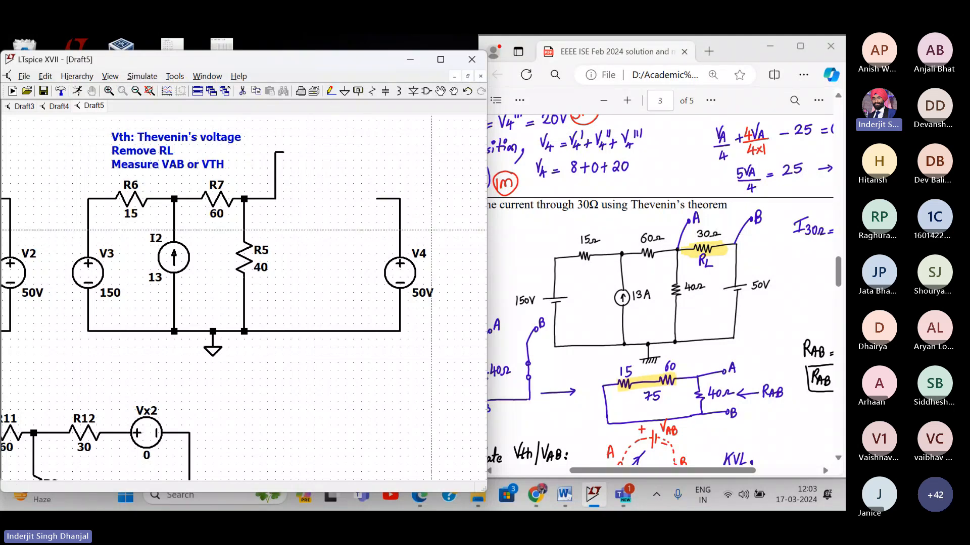
click(376, 199)
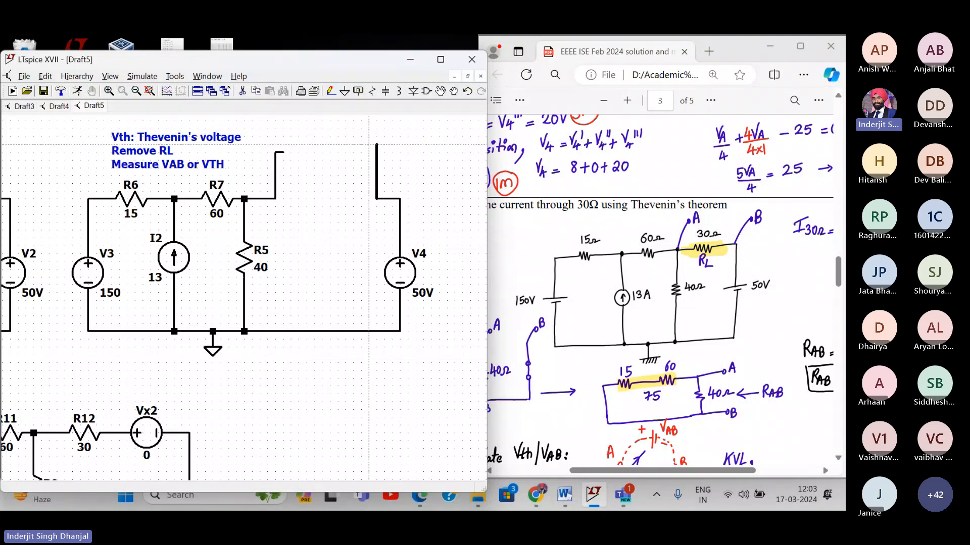
click(361, 151)
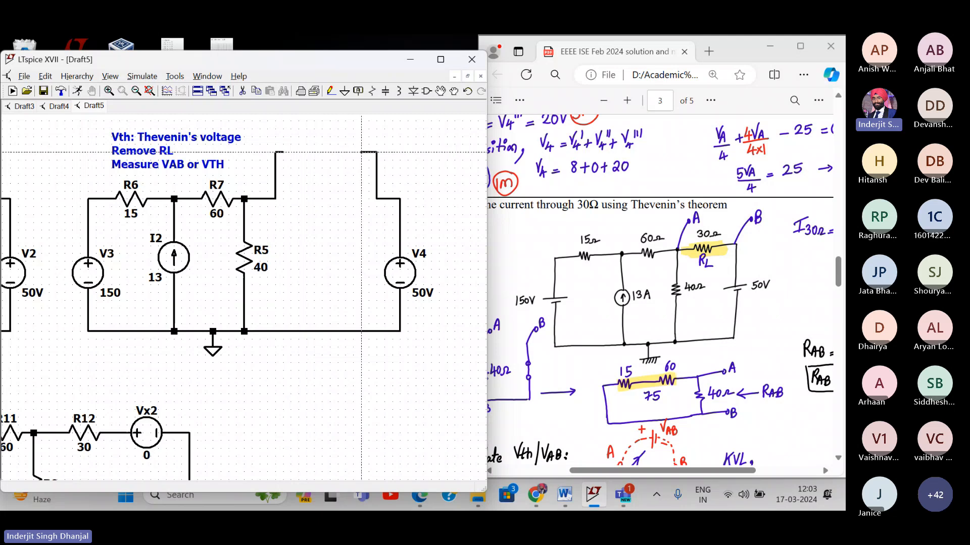
right_click(361, 151)
key(Escape)
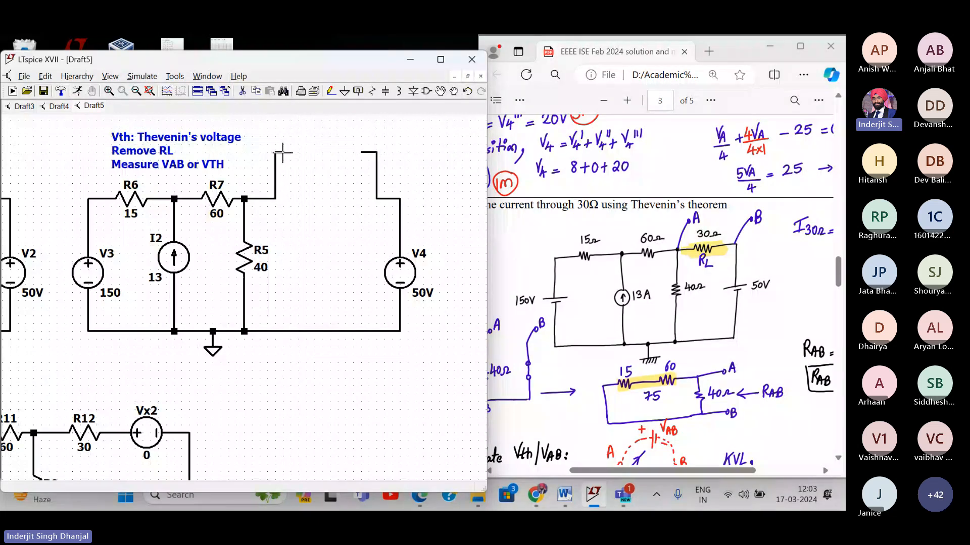
- Label the open terminal from the R7–R5 node A and the open terminal from V4 B
right_click(283, 152)
click(303, 172)
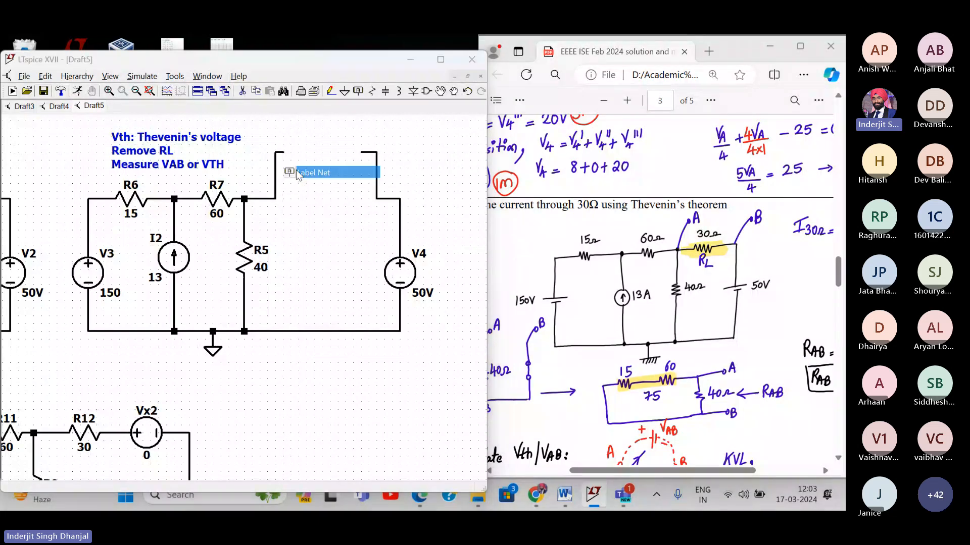
text(A)
key(Return)
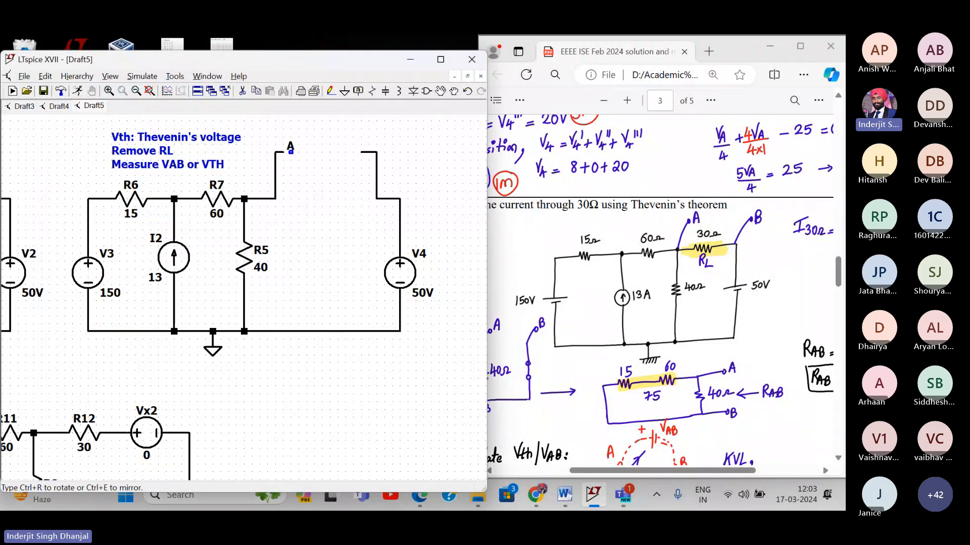
click(276, 152)
click(361, 151)
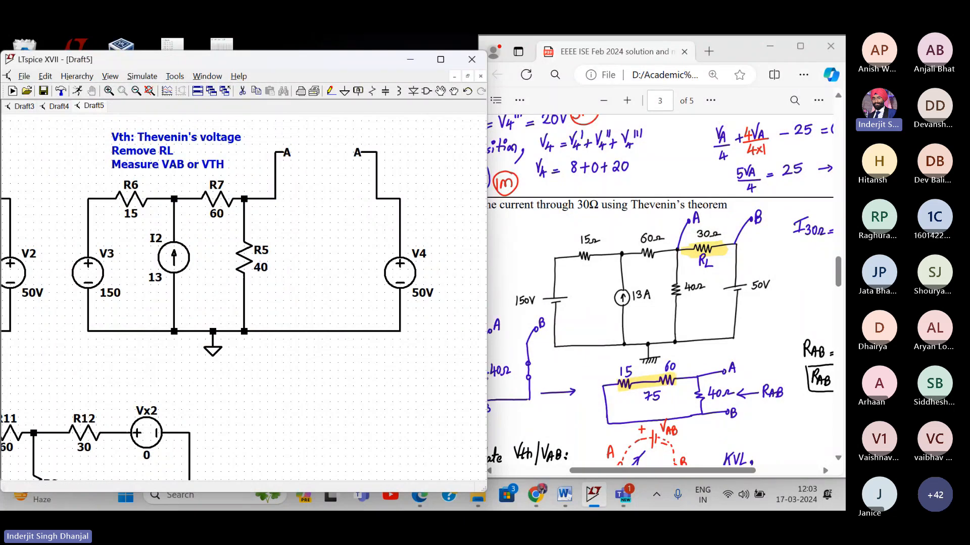
right_click(363, 155)
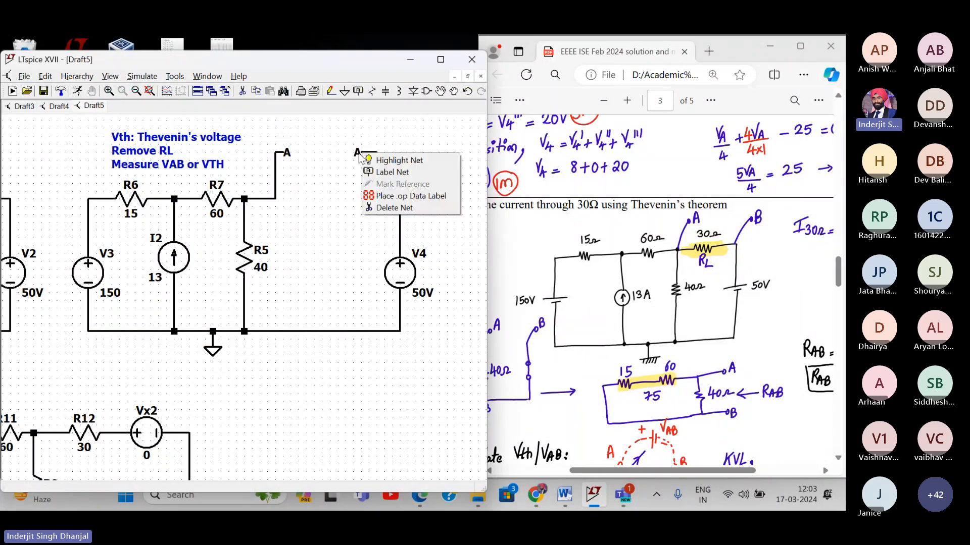
click(392, 172)
text(B)
key(Return)
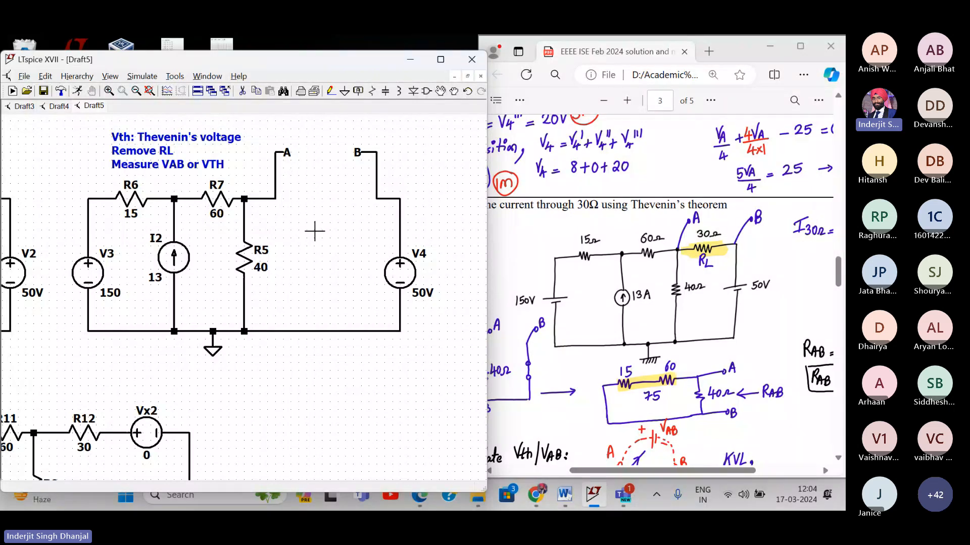
- Run the operating point simulation, examine V(a) and V(b), and check them against the Vth result in the handwritten PDF solution
drag(312, 232, 251, 232)
click(136, 76)
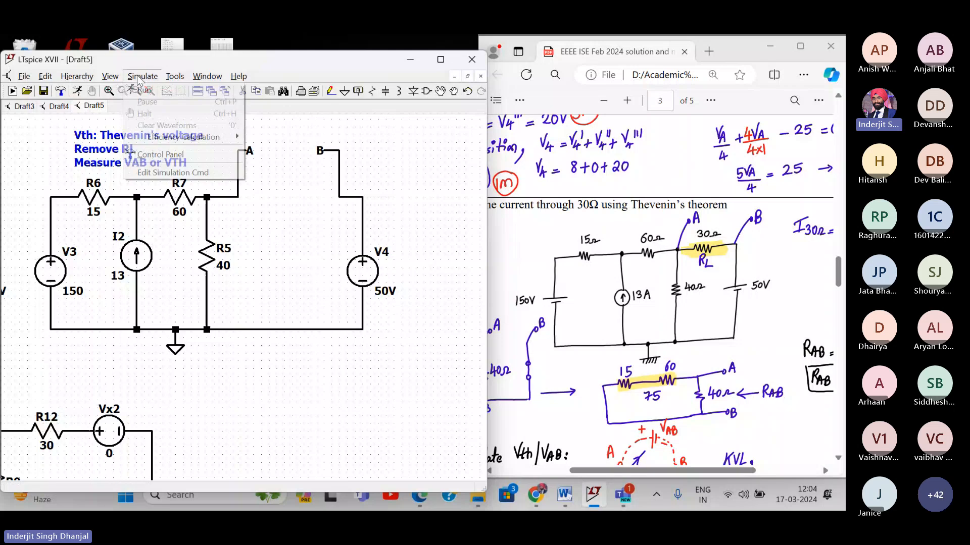
click(139, 88)
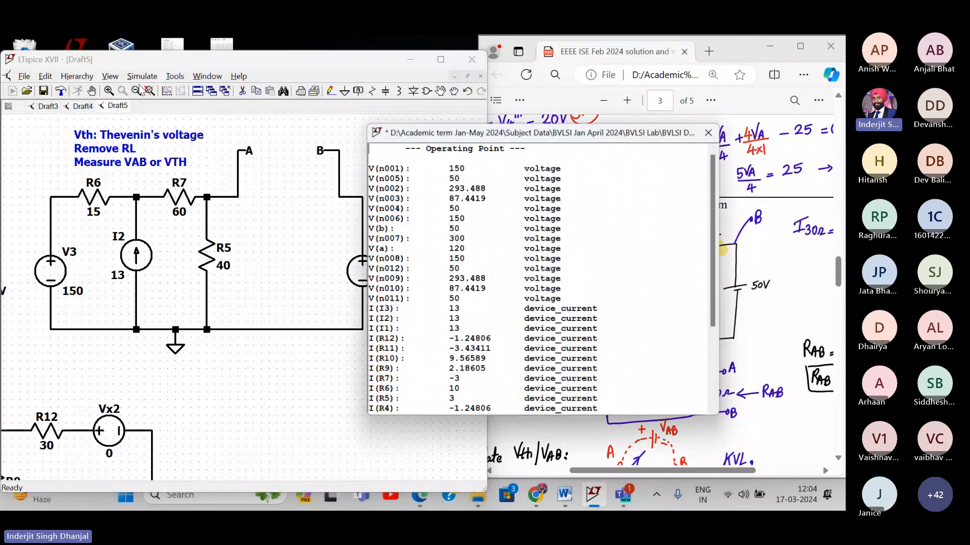
drag(458, 134, 534, 112)
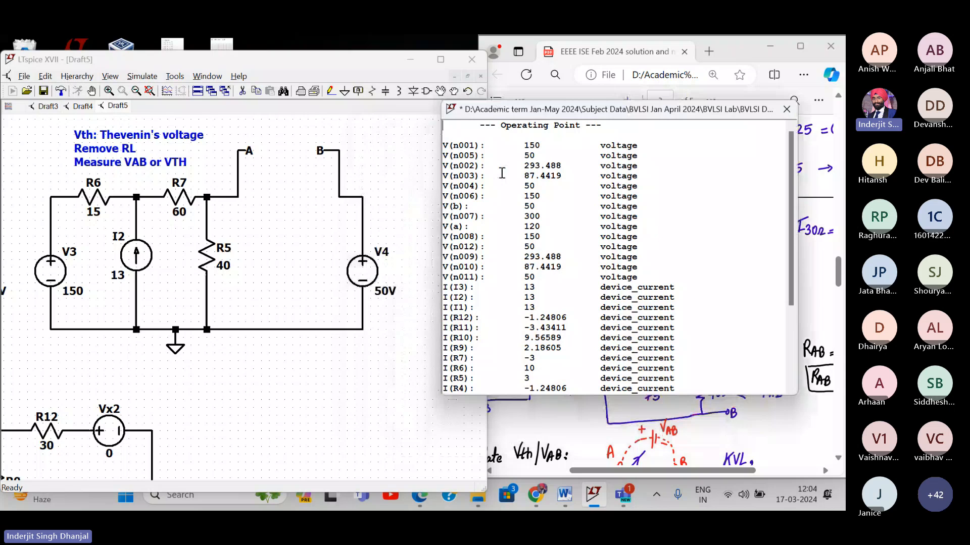
scroll(507, 229, up, 1)
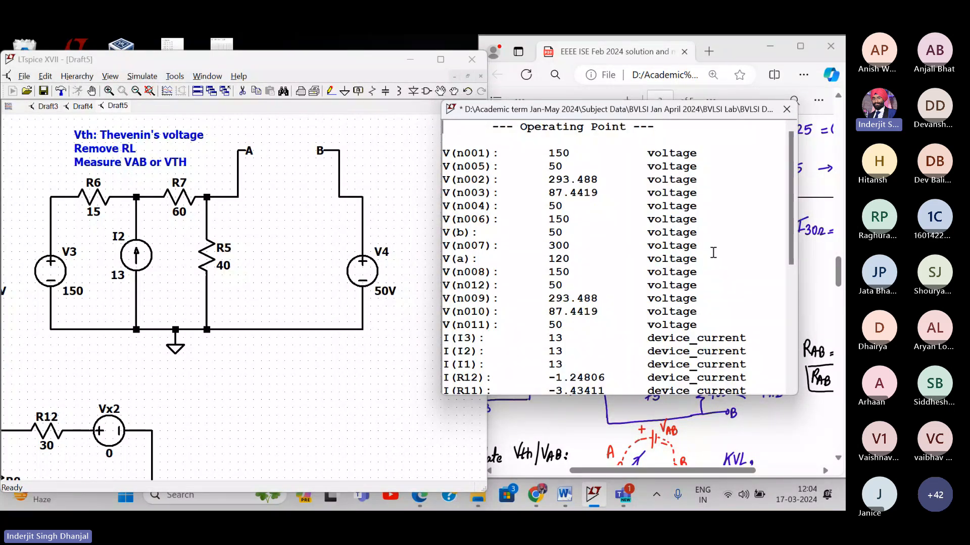
drag(705, 259, 440, 260)
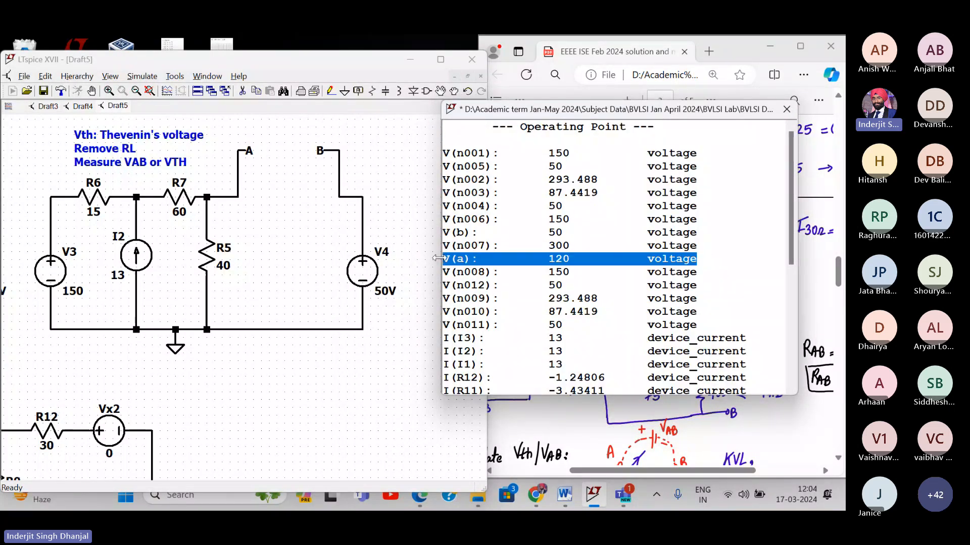
drag(707, 230, 440, 235)
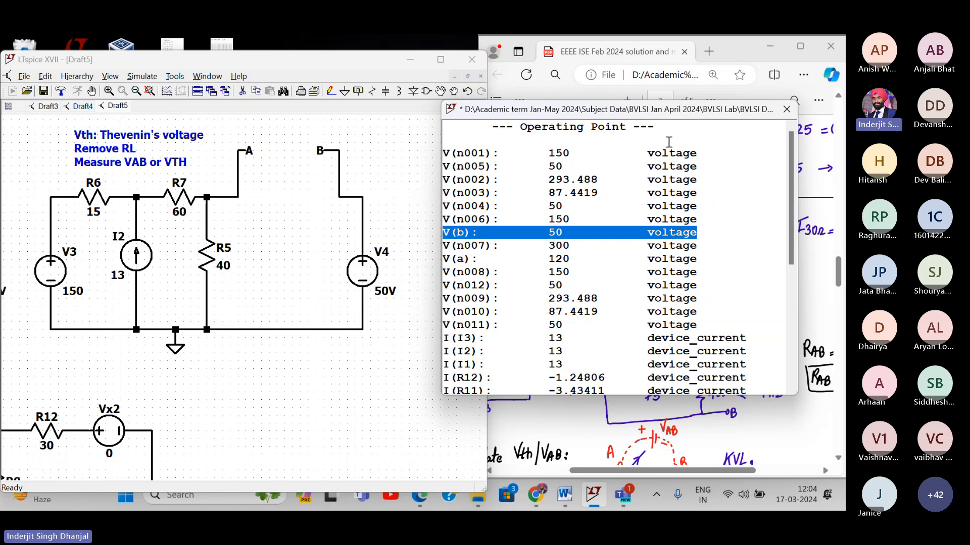
drag(760, 112, 667, 96)
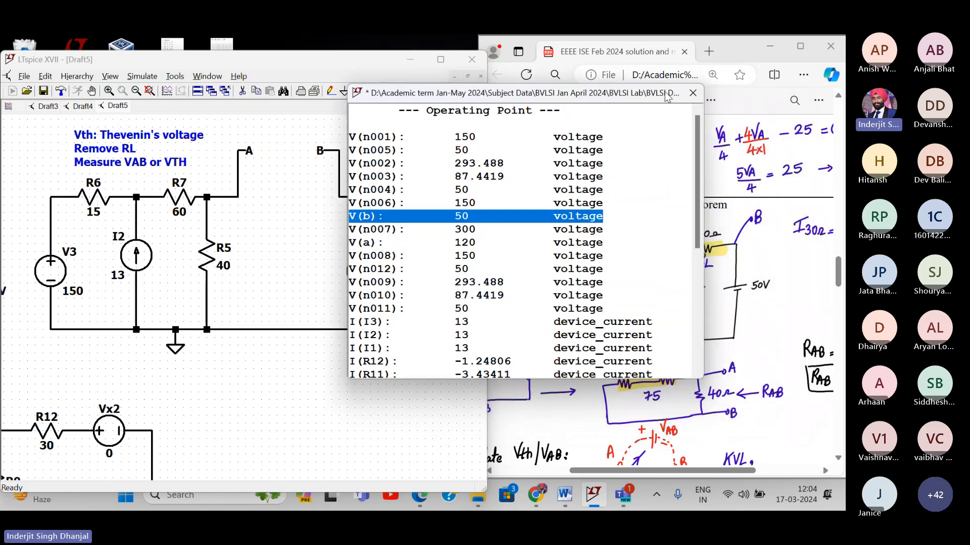
click(692, 96)
scroll(711, 306, down, 8)
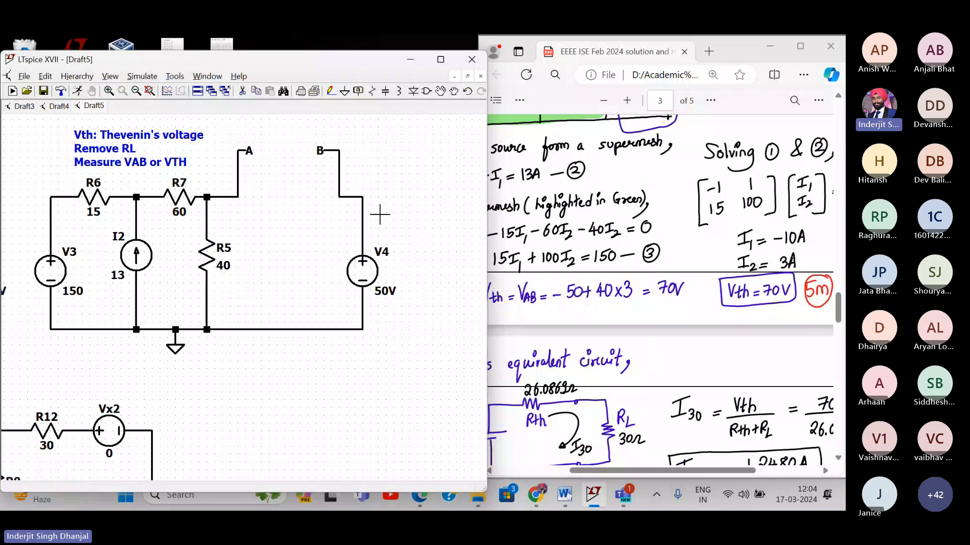
- Rerun the simulation and copy the result rows from V(b) to V(a)
right_click(400, 185)
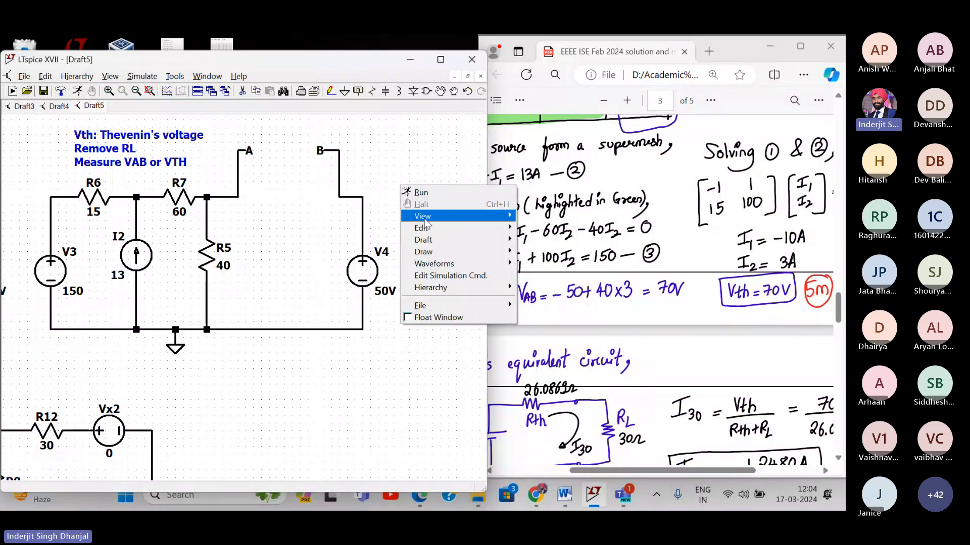
click(135, 76)
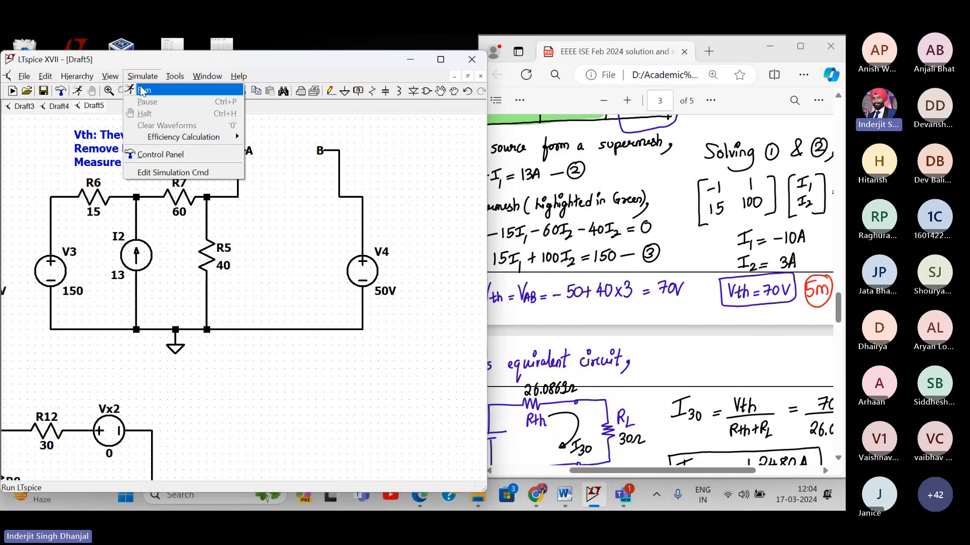
click(527, 211)
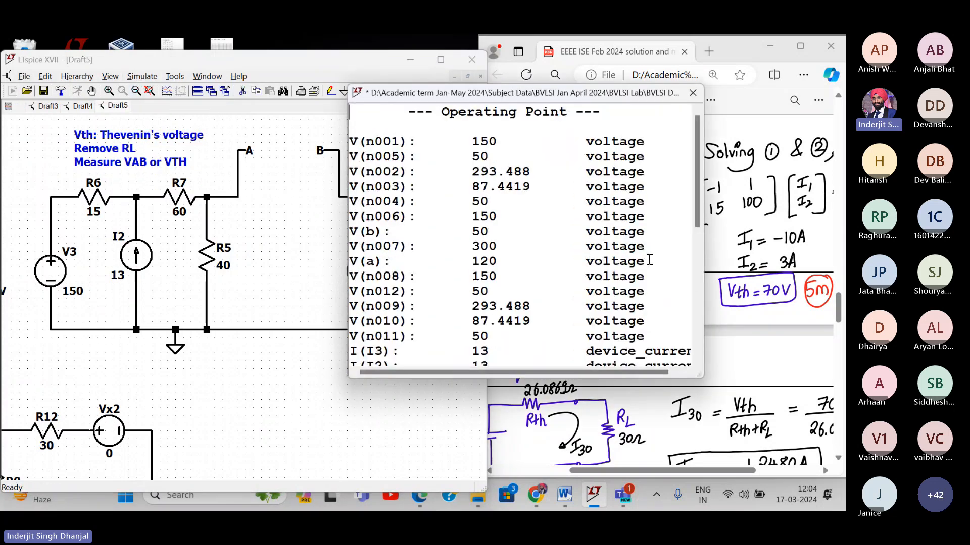
drag(644, 262, 331, 240)
key(ctrl+c)
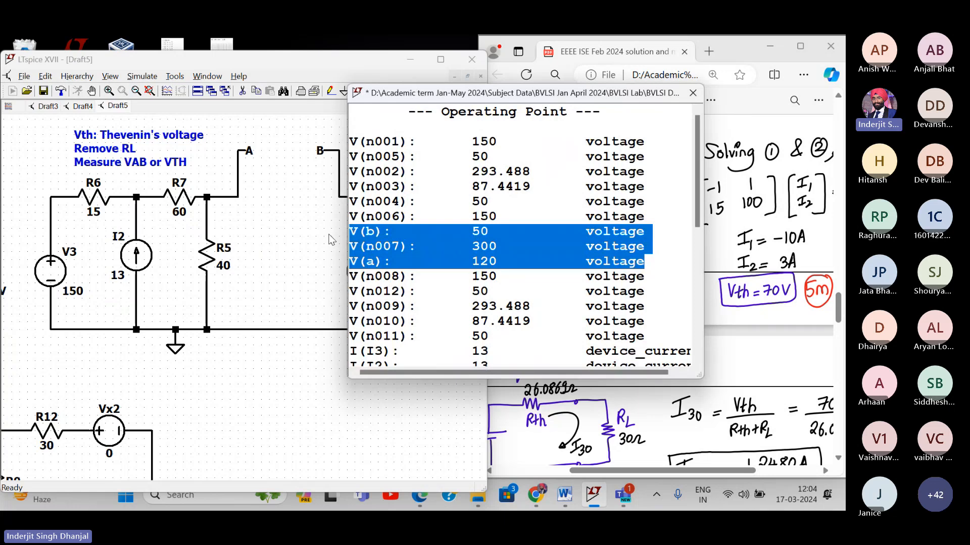
click(693, 93)
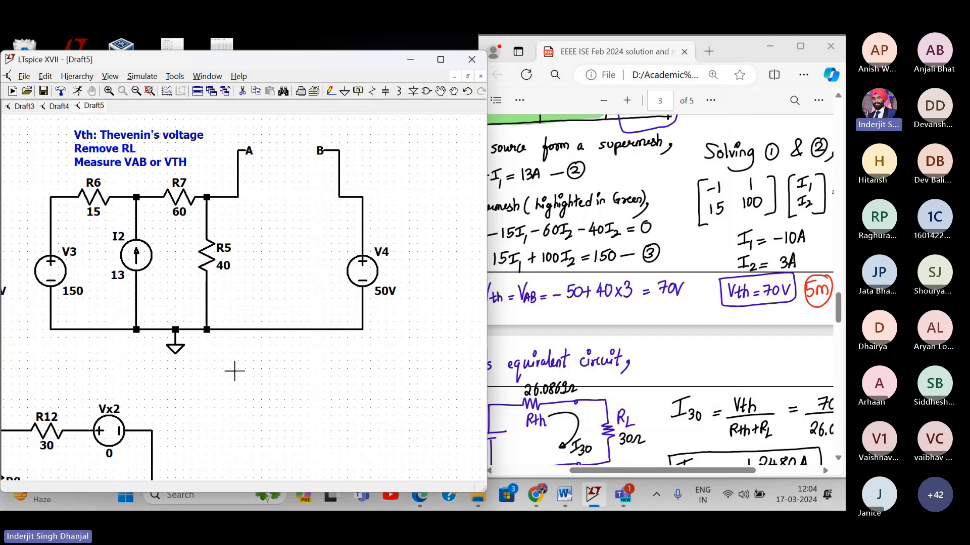
- Add a comment below the circuit with the copied V(b): 50 voltage and V(a): 120 voltage rows, removing the V(n007) row
right_click(234, 371)
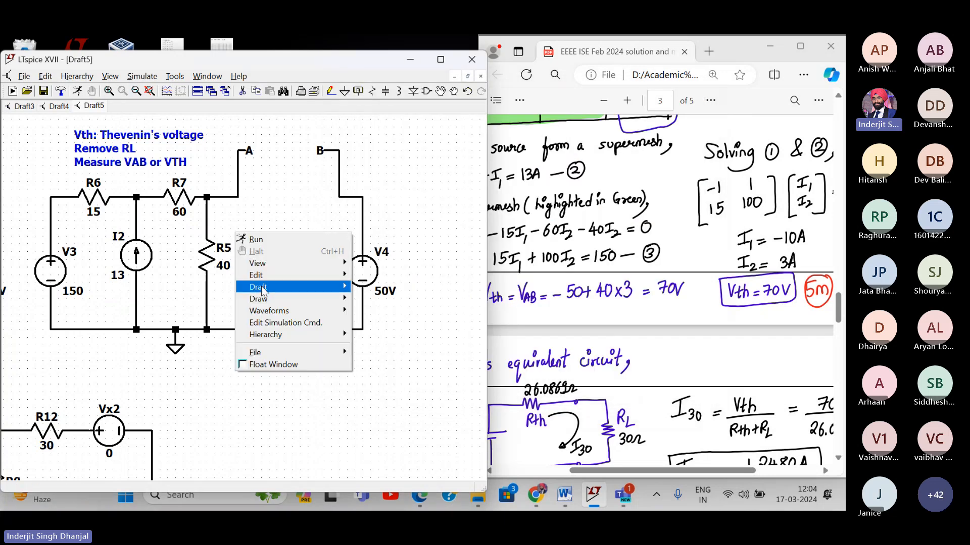
mouse_move(261, 292)
click(384, 334)
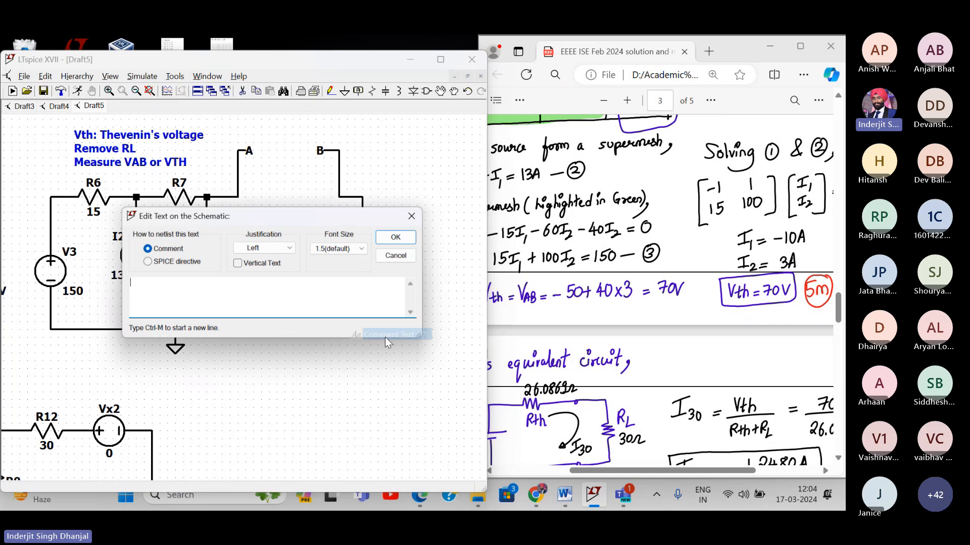
key(ctrl+v)
drag(226, 293, 113, 293)
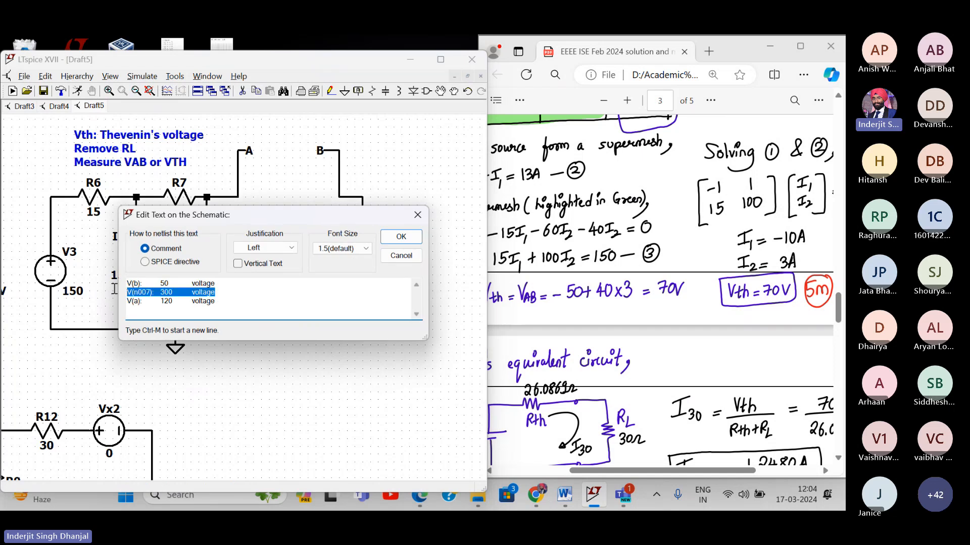
key(BackSpace)
key(BackSpace)
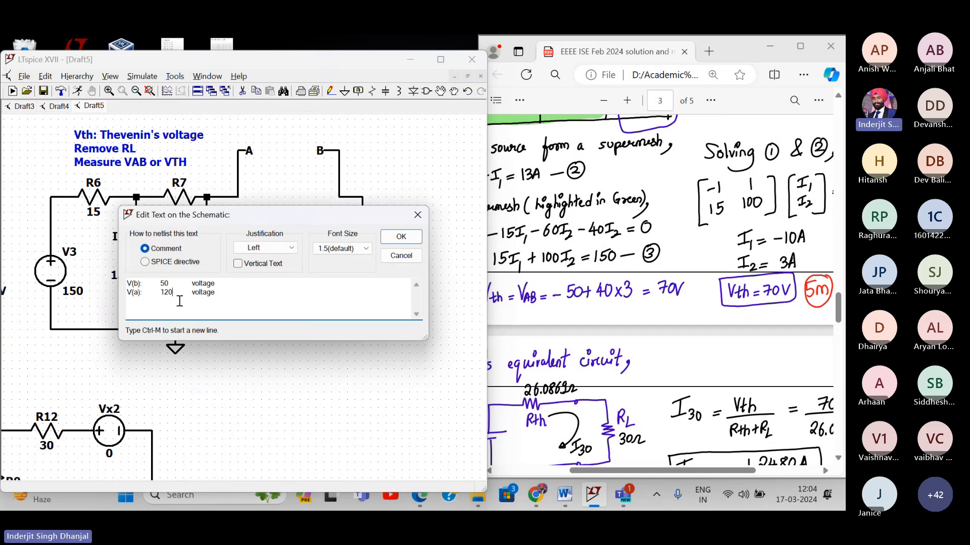
click(401, 237)
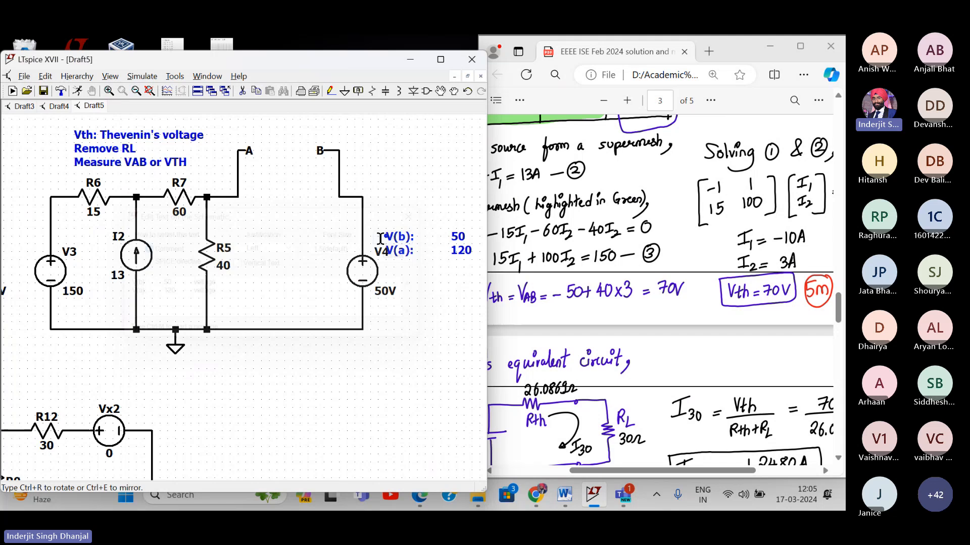
click(213, 353)
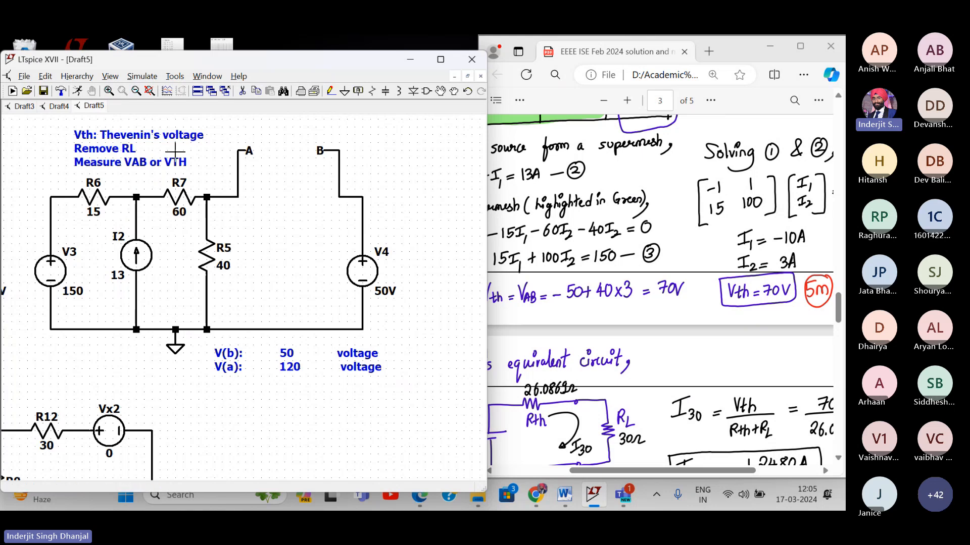
- Append the line "VAB = V(a) - V(b) = 120 - 50 = 70 V = VTH" to the voltage comment below the Vth circuit
right_click(232, 352)
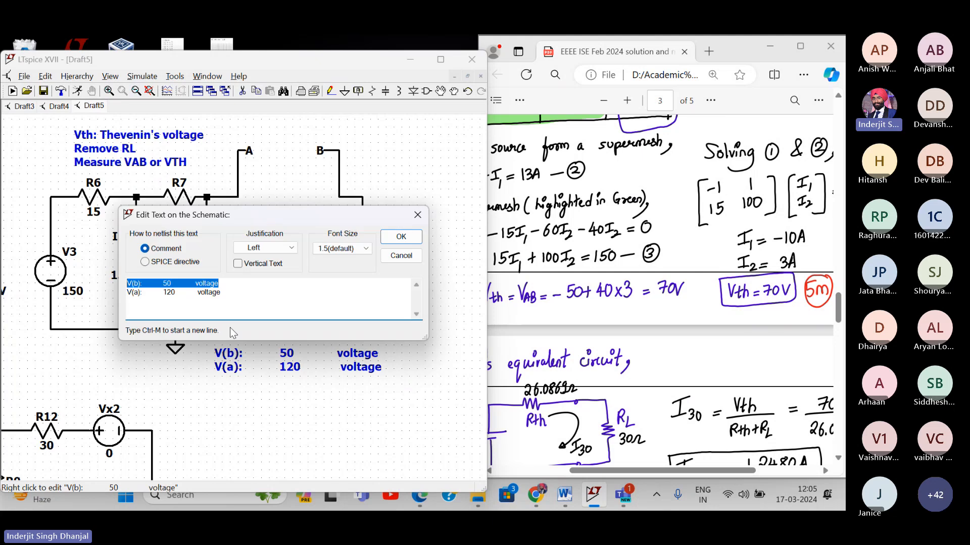
key(ctrl+m)
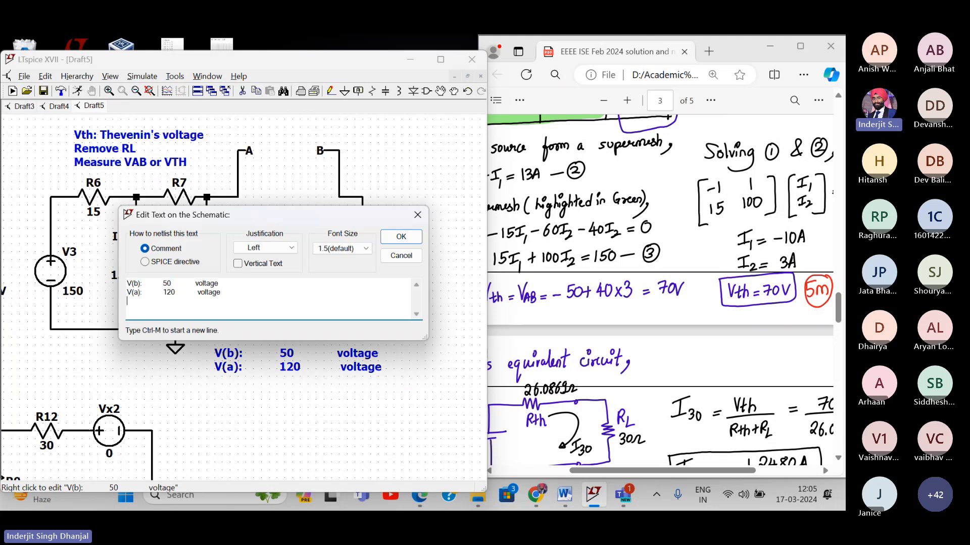
text(VAB = V(a) - V(b) 120 - 50)
key(BackSpace)
key(BackSpace)
key(BackSpace)
key(BackSpace)
key(BackSpace)
key(BackSpace)
key(BackSpace)
key(BackSpace)
text(= 120 - 50 = 70)
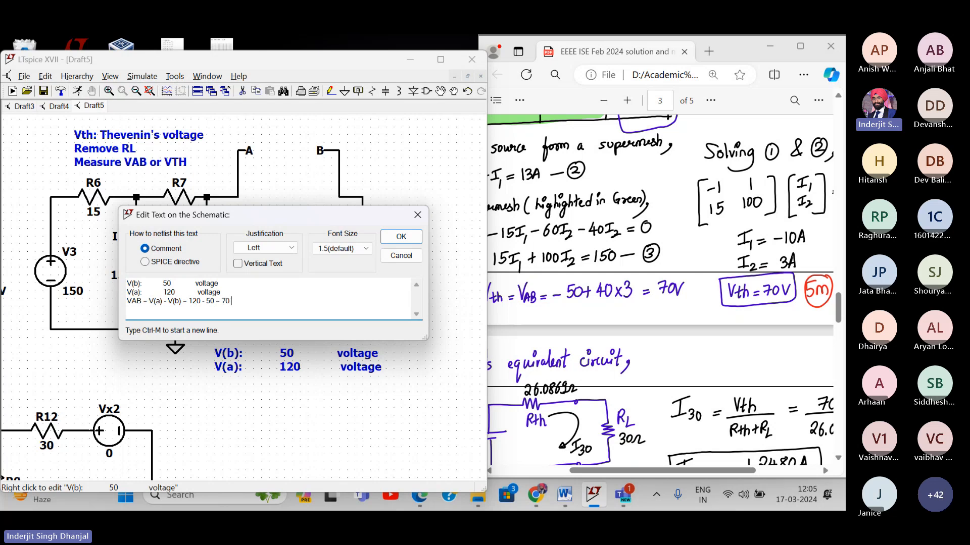
text( V = VTH)
key(Return)
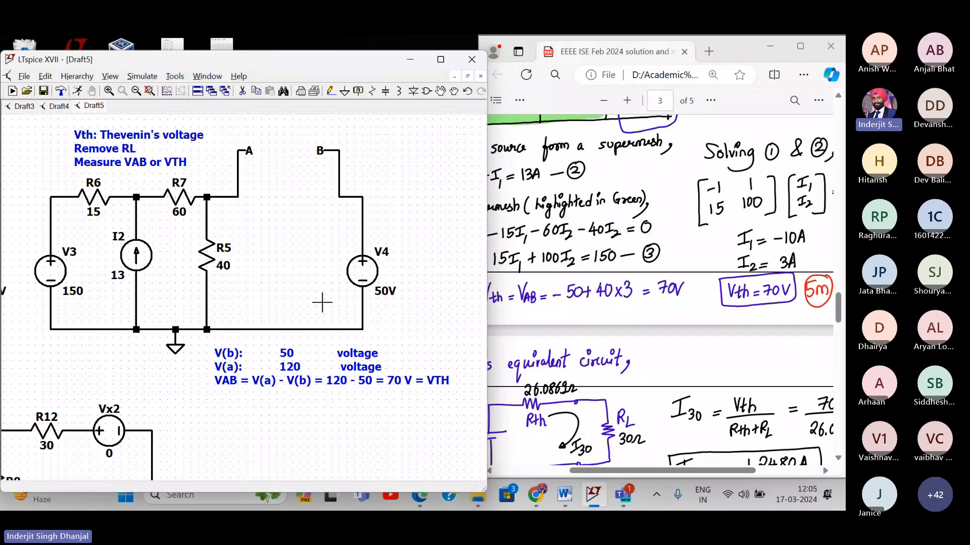
- Compare the Vth circuit with the Thevenin problem and the Vth derivation in the handwritten PDF solution
click(746, 260)
scroll(710, 172, up, 5)
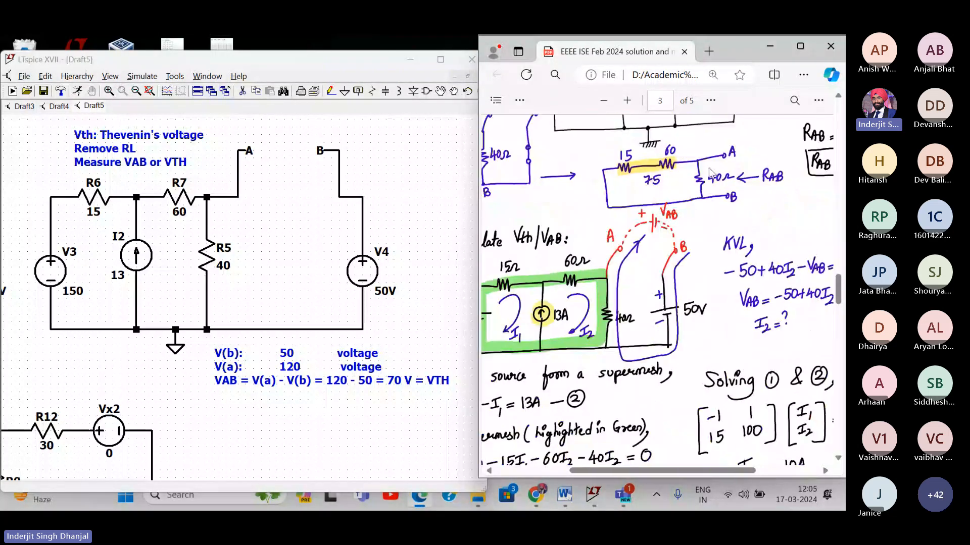
scroll(710, 172, up, 4)
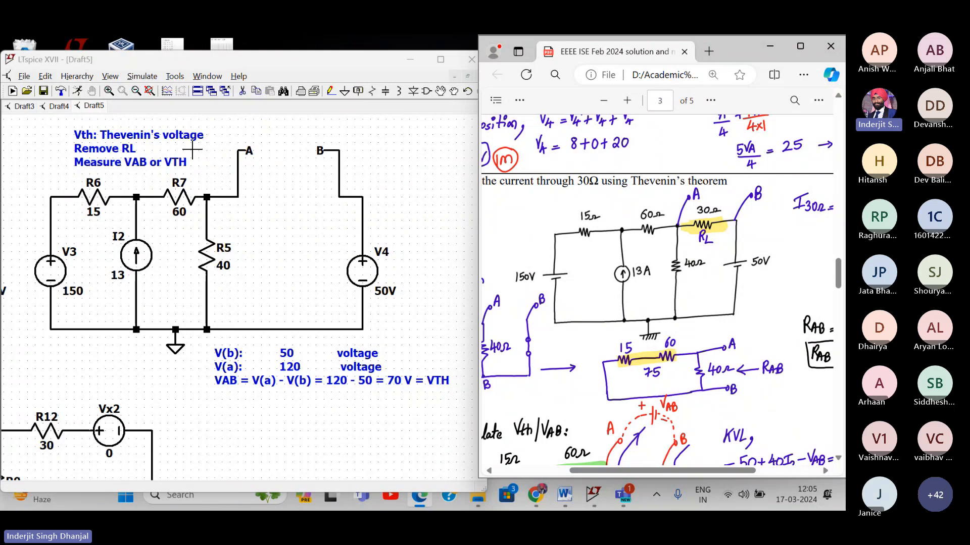
drag(256, 280, 272, 274)
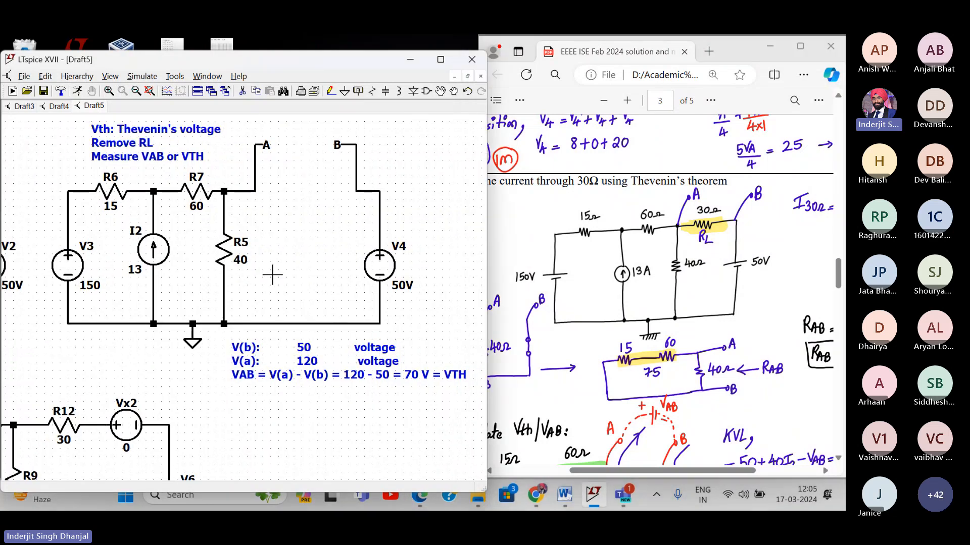
scroll(661, 352, down, 10)
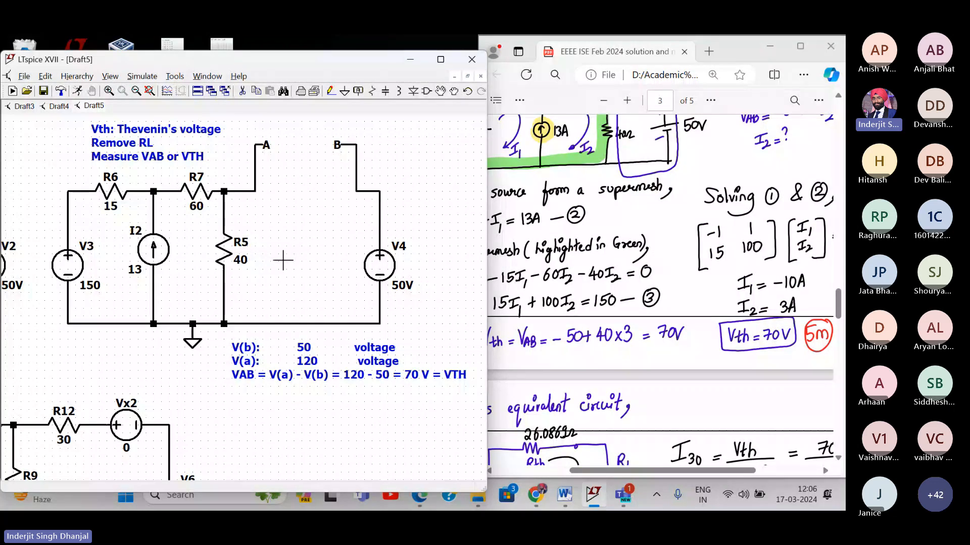
- Start a comment for the third circuit with the lines "RTH : Thevenin's Resistance" and "Deactivate all sources"
drag(283, 260, 464, 114)
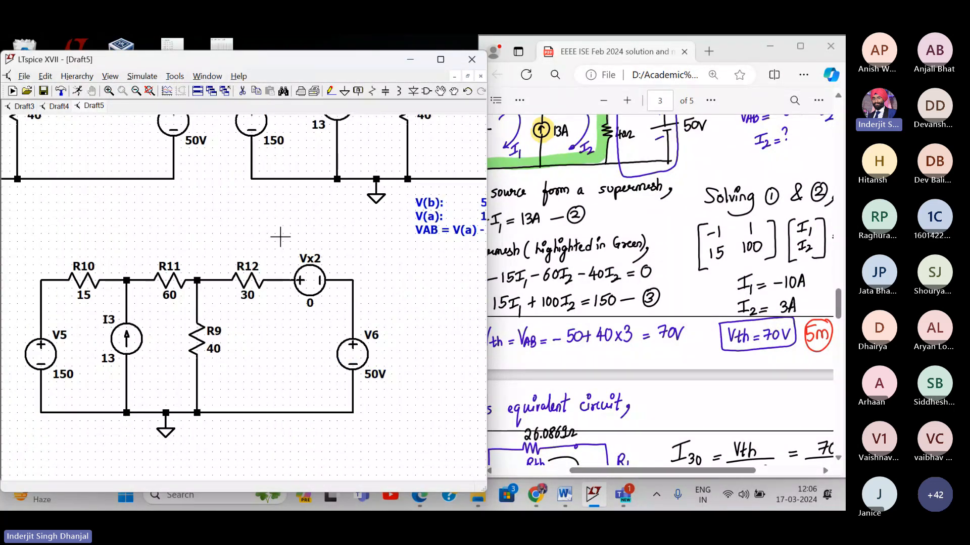
drag(281, 236, 339, 220)
right_click(121, 228)
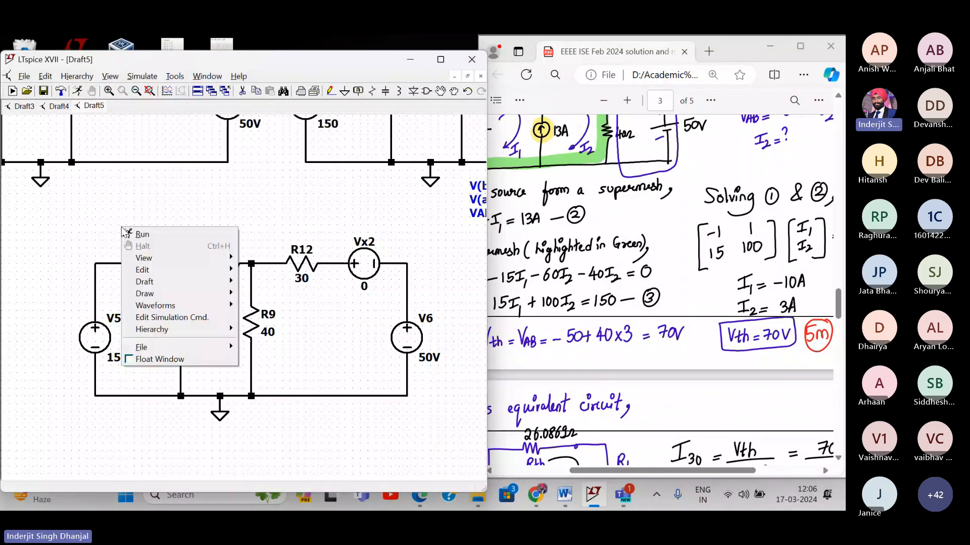
mouse_move(152, 284)
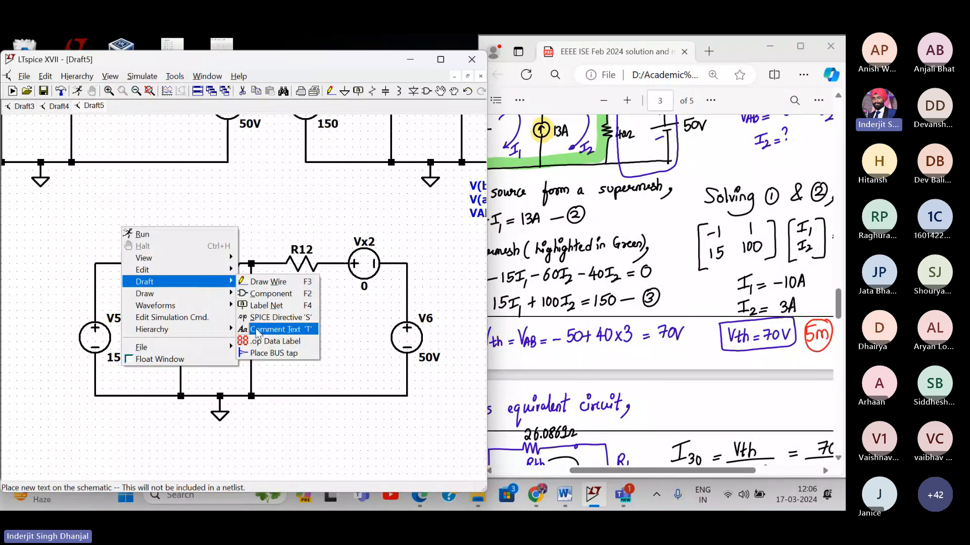
click(268, 329)
text(R)
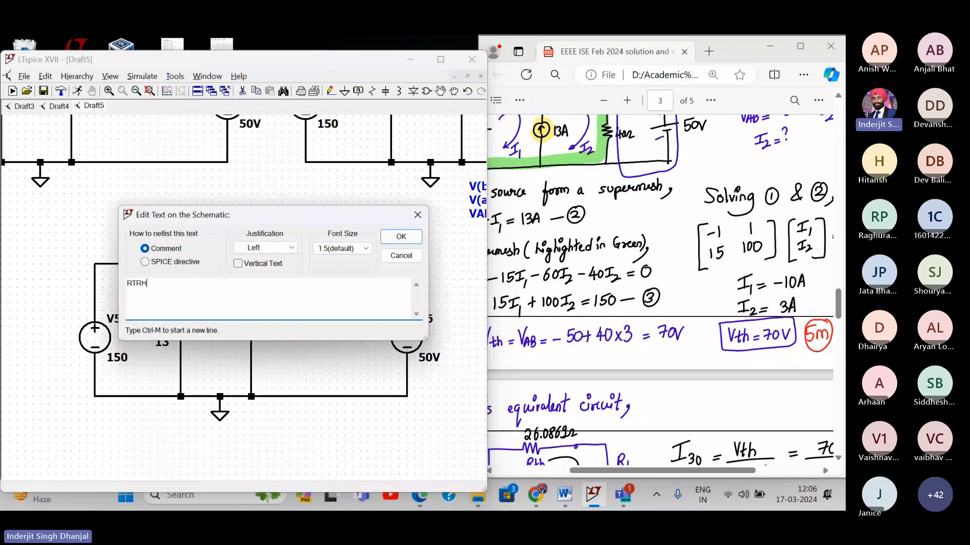
text(TH : Thevenin's)
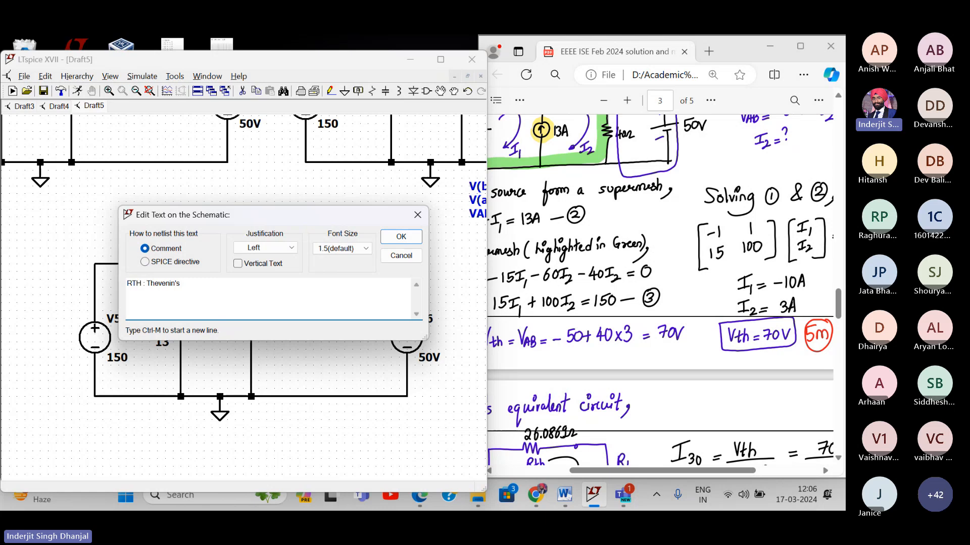
text( Resistance)
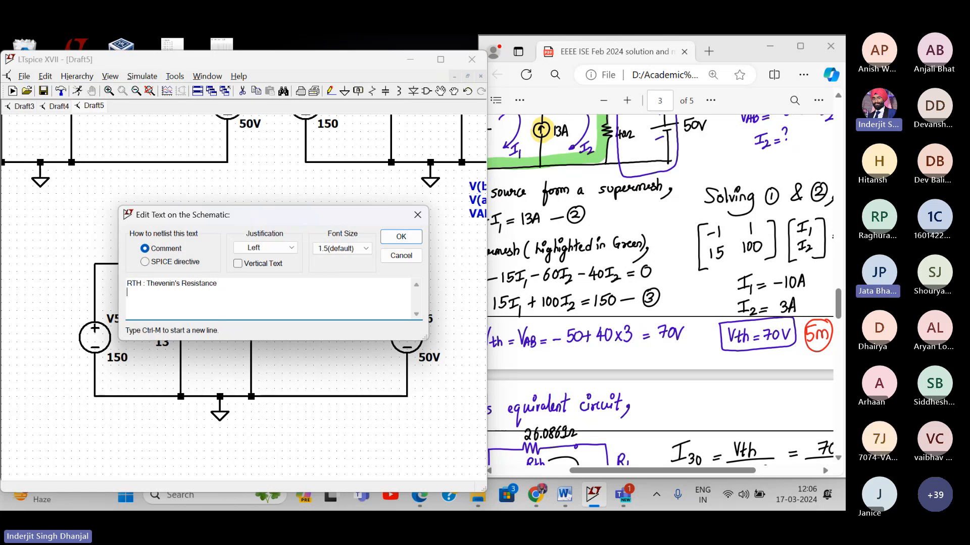
key(ctrl+m)
text(Deactivate all )
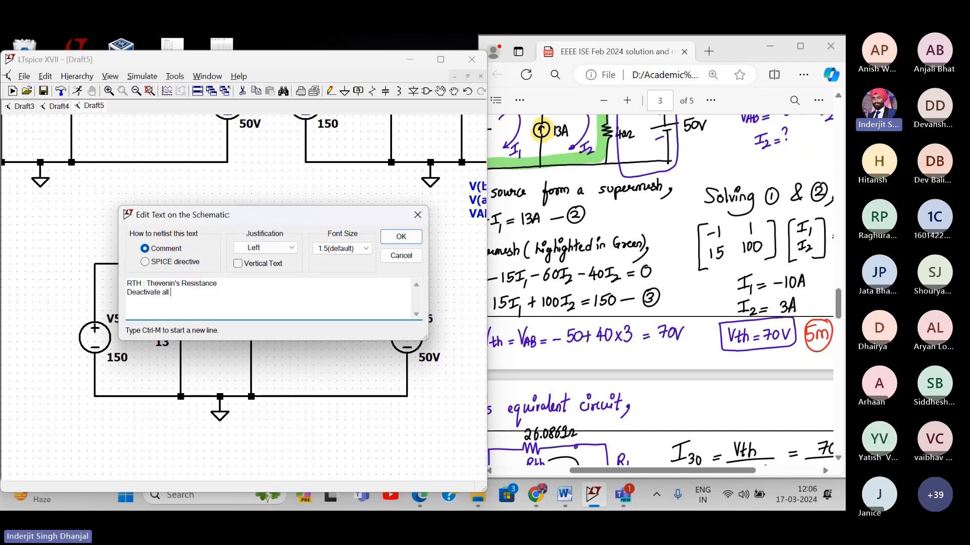
text(sources)
- Complete the comment with the lines "Remove RL" and "Measure RAB or RTH", and place it above the third circuit
key(ctrl+m)
text(Remove RL)
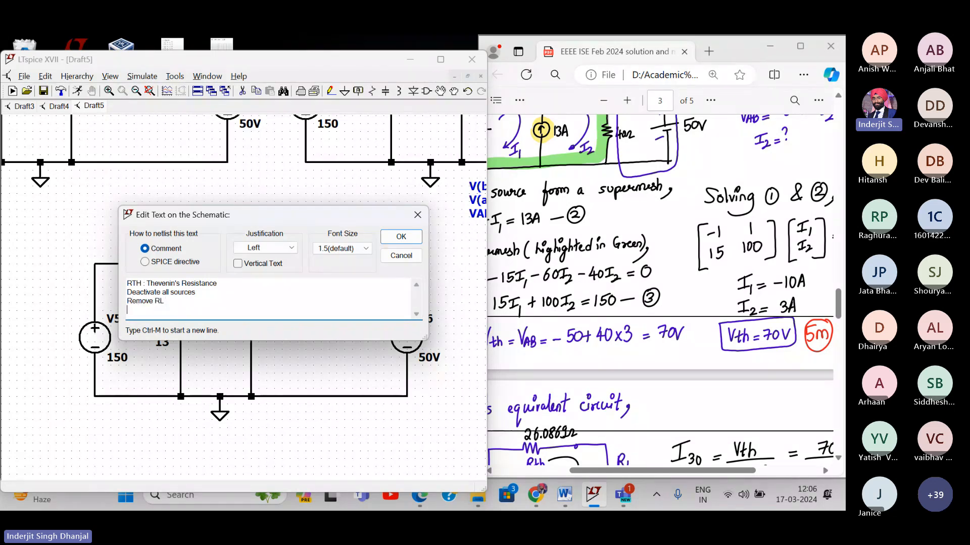
key(ctrl+m)
text(Measure R)
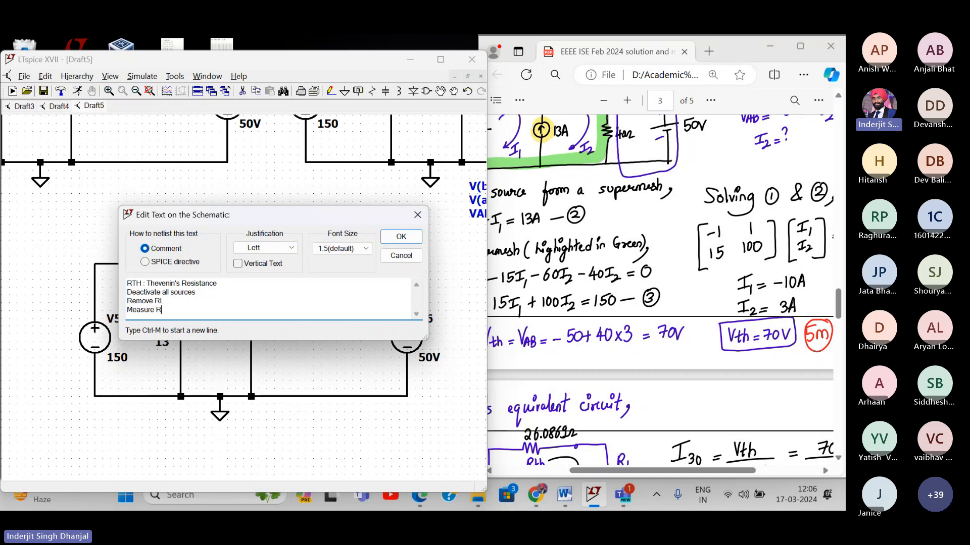
text(AB or RRH)
key(BackSpace)
key(BackSpace)
text(TH)
key(Return)
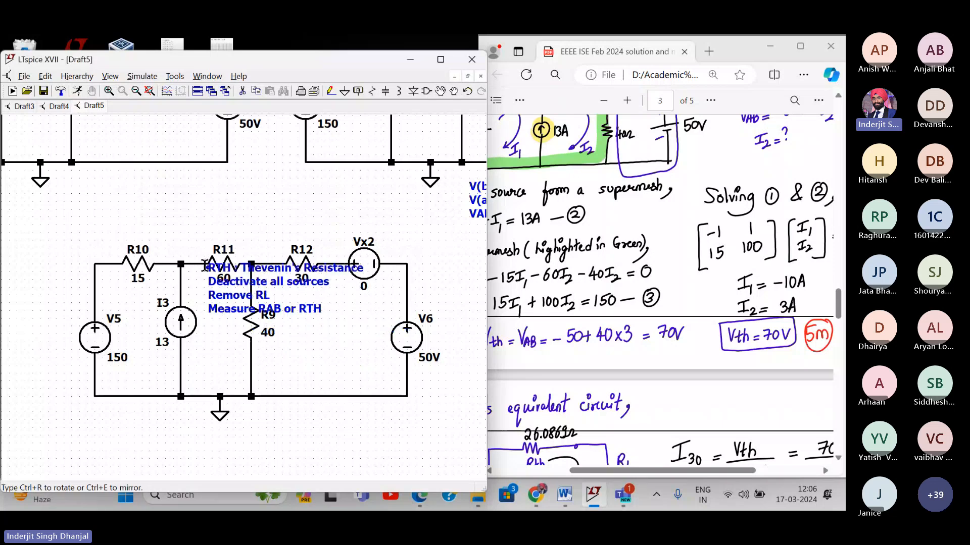
click(100, 191)
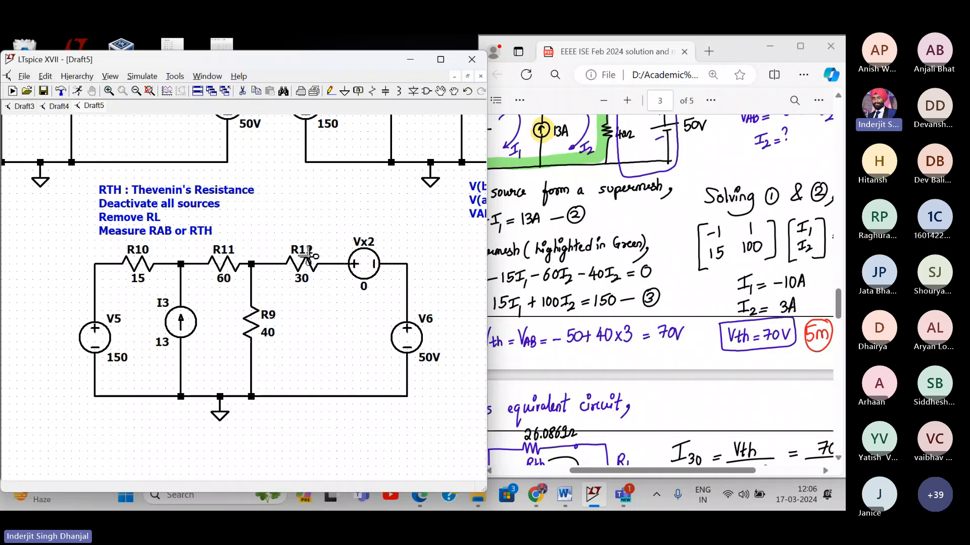
- Delete the load resistor R12, the Vx2 source and the wire between them from the RTH circuit
scroll(588, 212, up, 6)
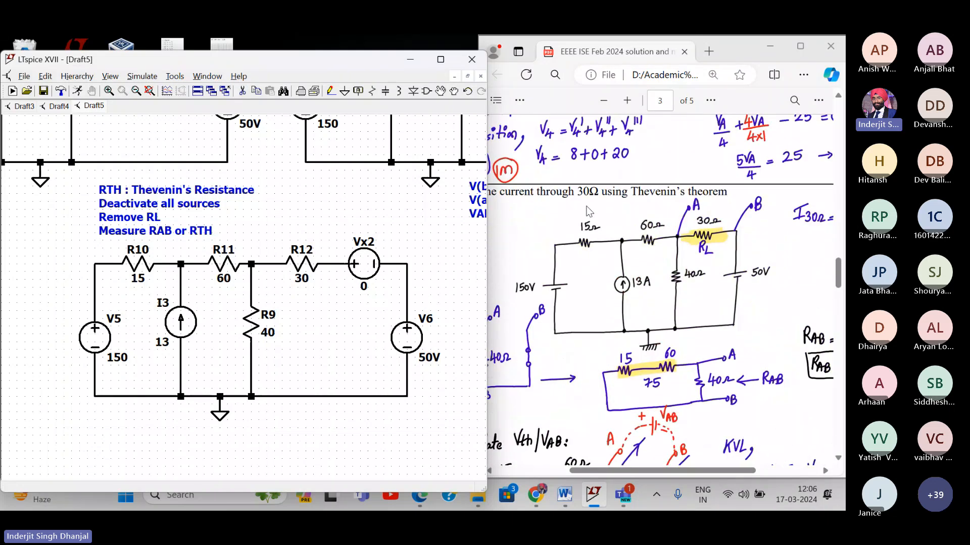
click(302, 264)
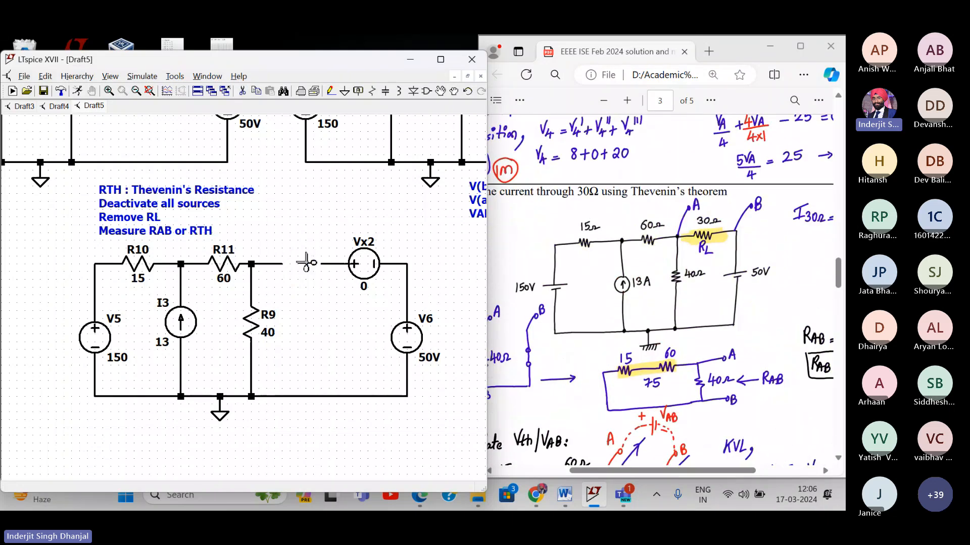
click(353, 262)
click(331, 263)
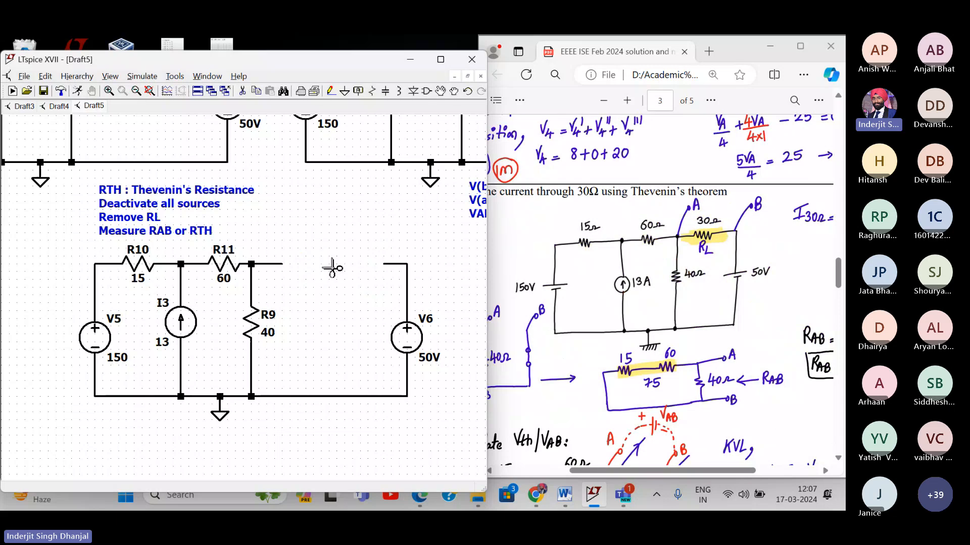
- Replace the voltage source V6 in the RTH circuit with a short-circuit wire
click(415, 338)
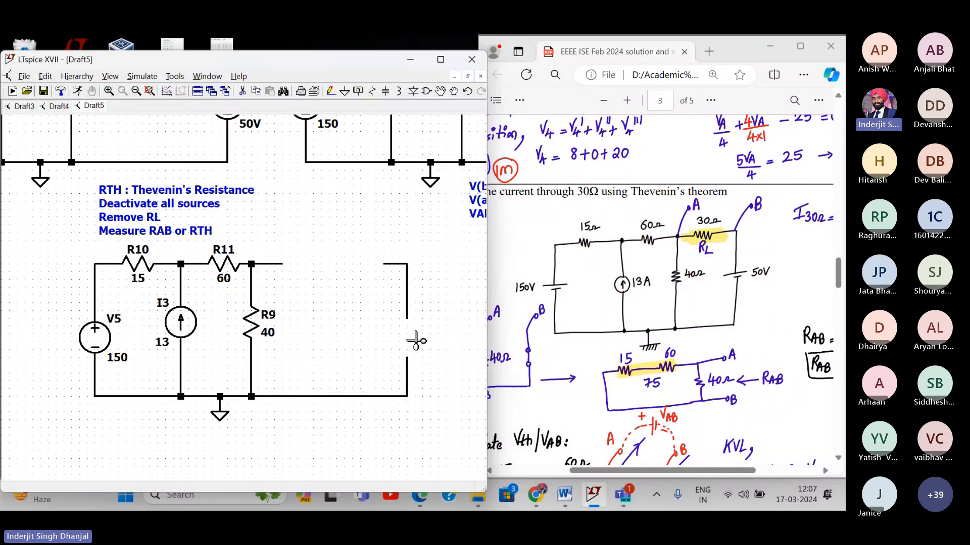
click(330, 91)
click(407, 320)
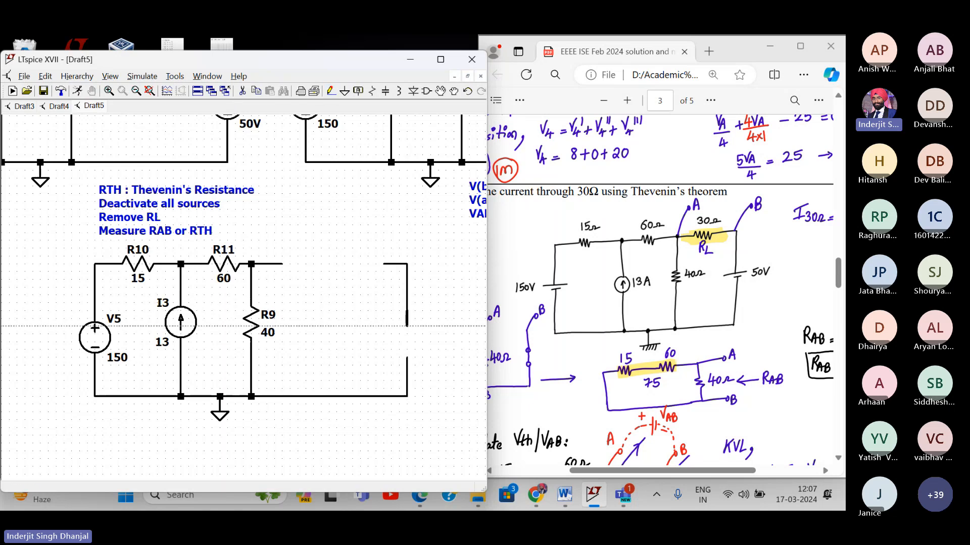
click(407, 358)
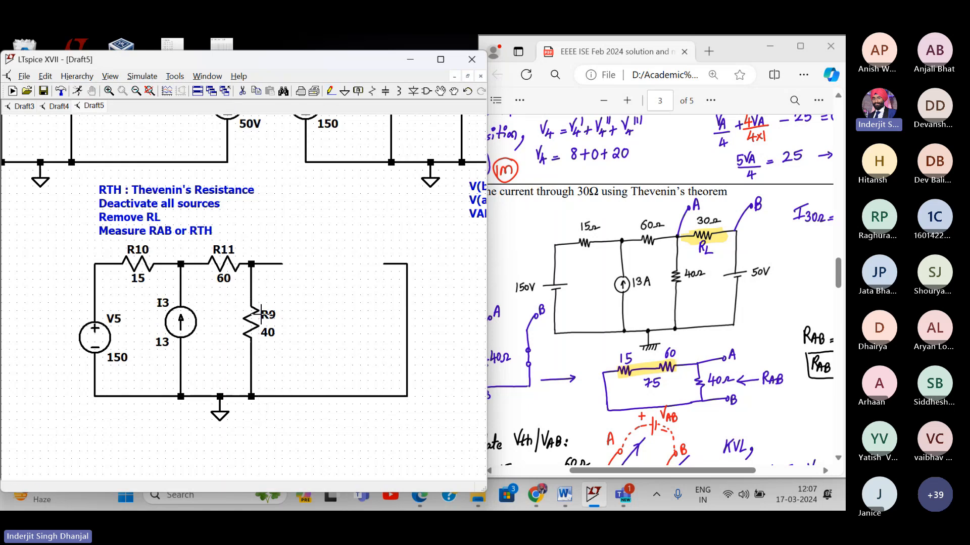
- Replace the voltage source V5 in the RTH circuit with a short-circuit wire
click(242, 92)
click(98, 333)
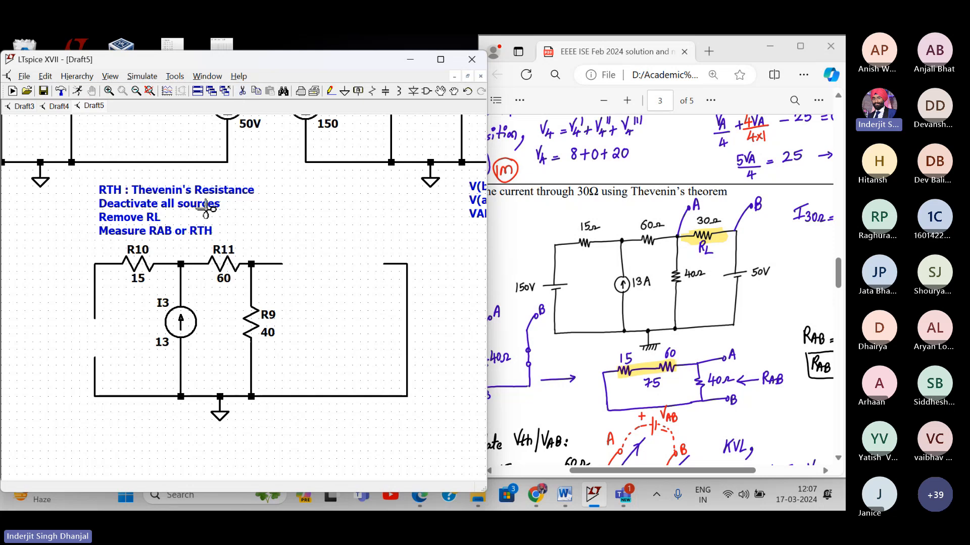
click(330, 91)
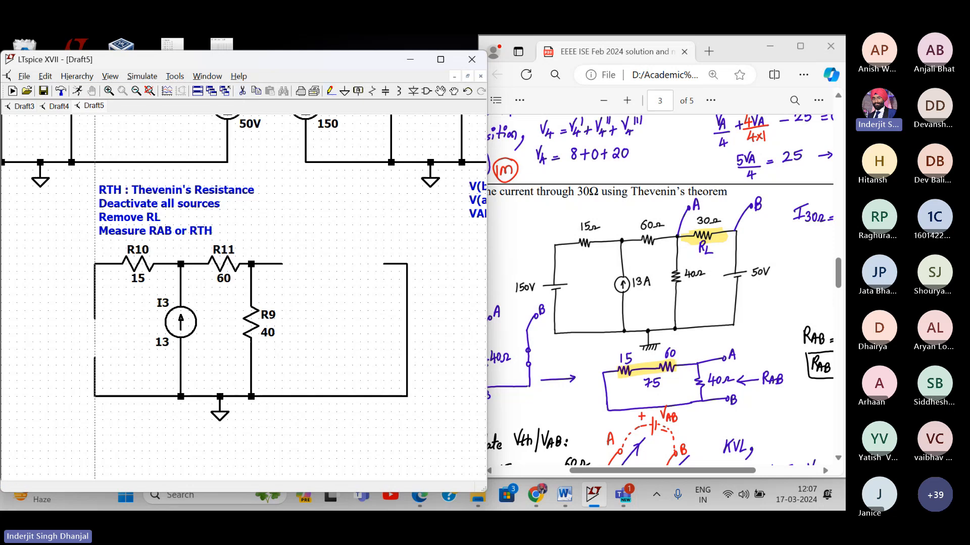
click(95, 319)
click(94, 367)
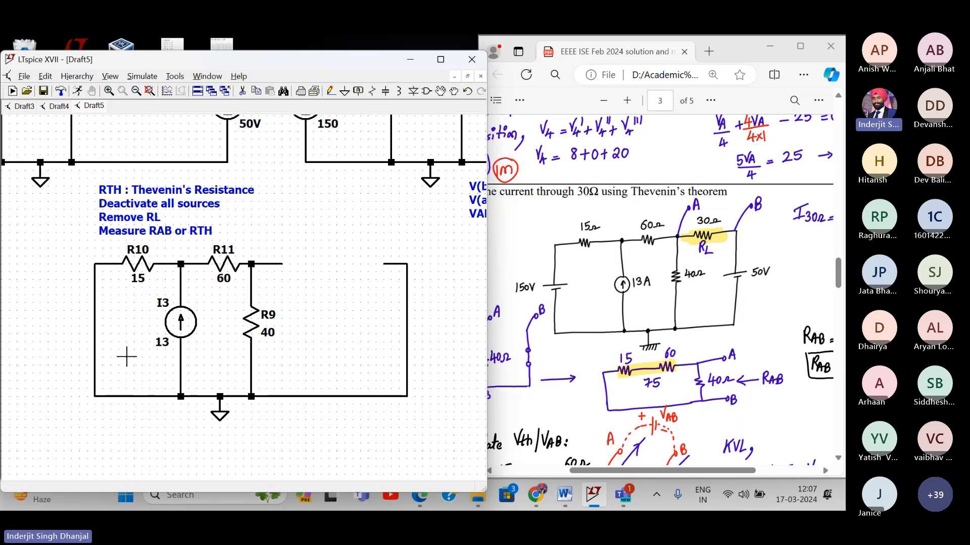
- Delete the current source I3 from the RTH circuit, leaving its branch open
click(242, 91)
click(184, 303)
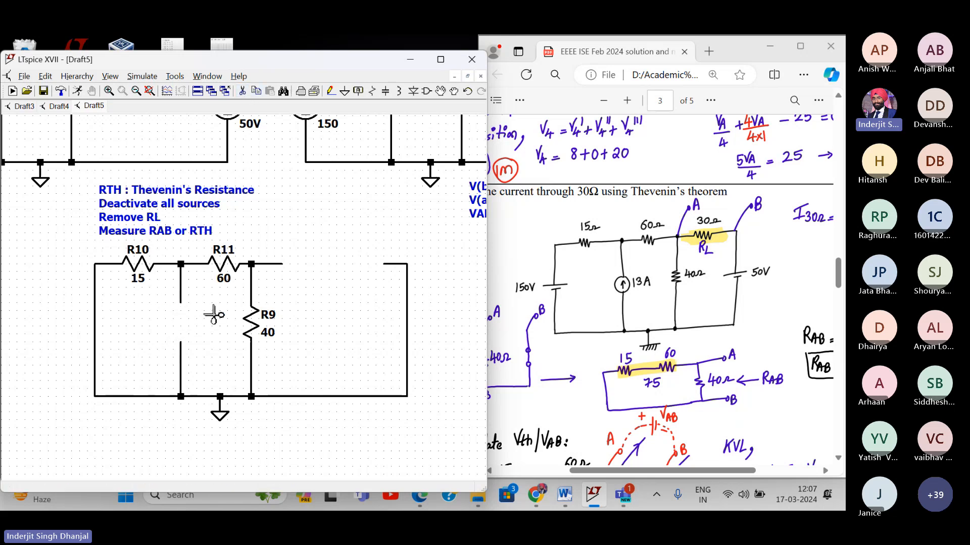
key(Escape)
drag(351, 288, 335, 294)
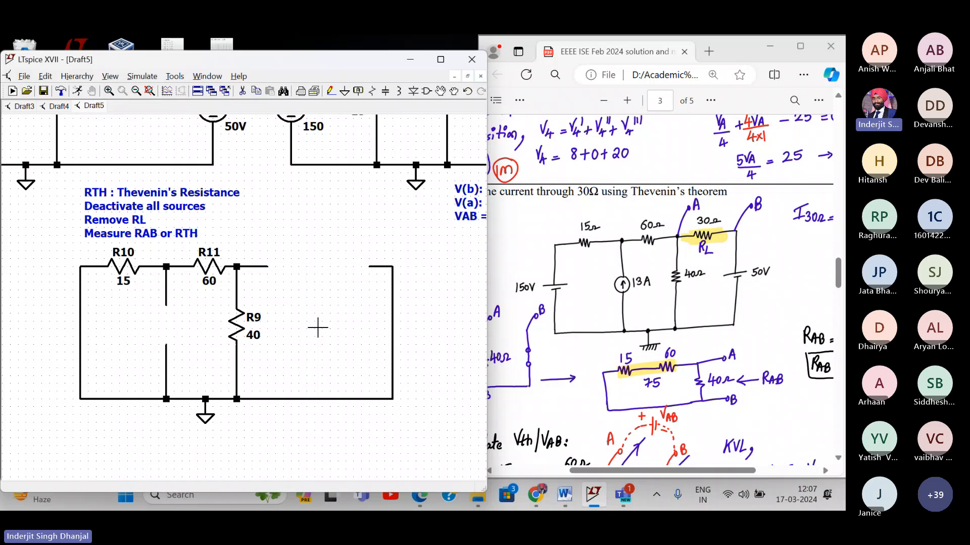
drag(317, 327, 230, 340)
right_click(373, 288)
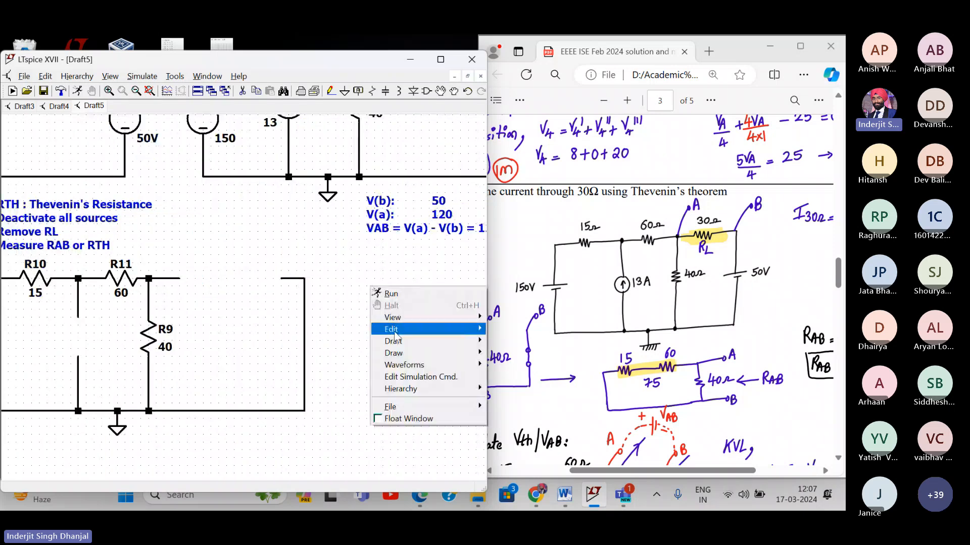
mouse_move(398, 341)
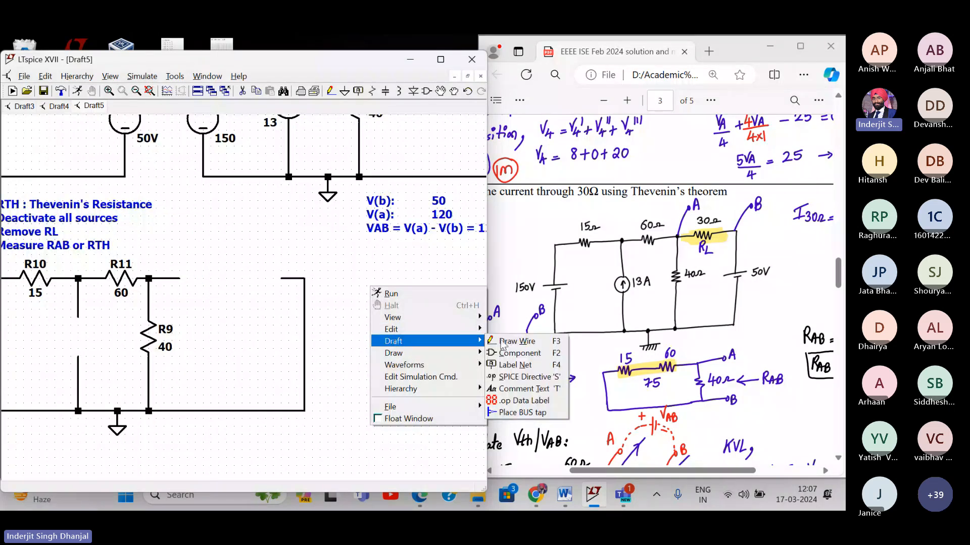
click(376, 295)
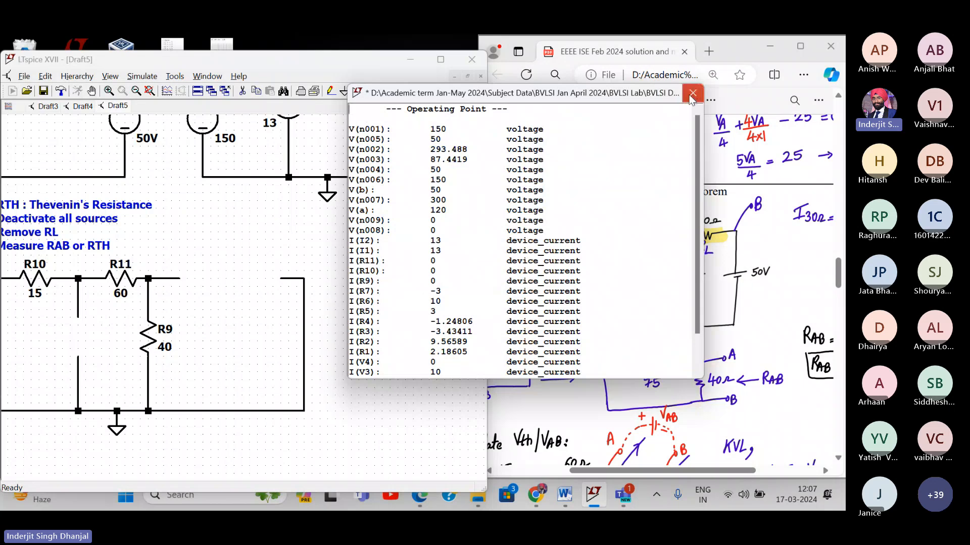
click(691, 95)
- Add a two-line comment reading "V = I R" and "R = V / I" beside the RTH circuit, under the VAB calculation
right_click(343, 315)
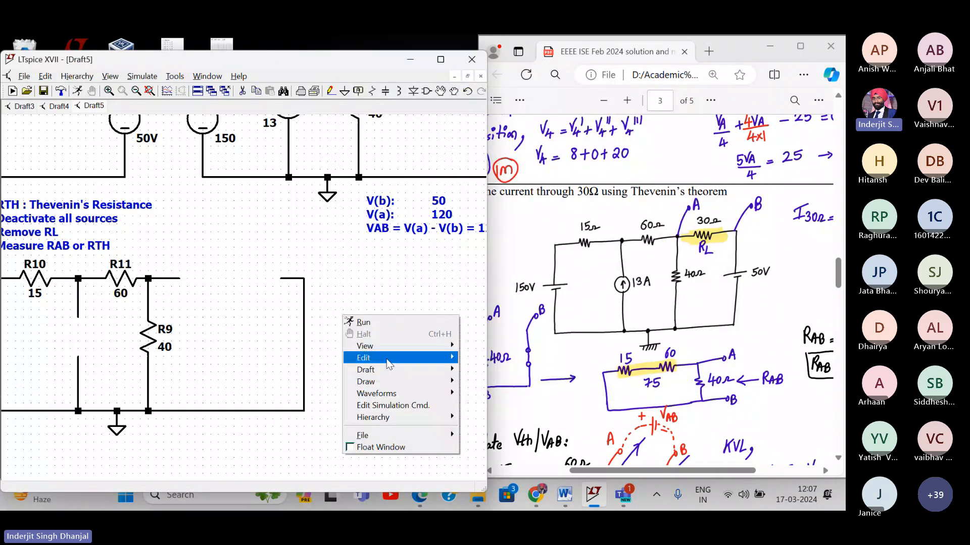
mouse_move(388, 372)
click(484, 417)
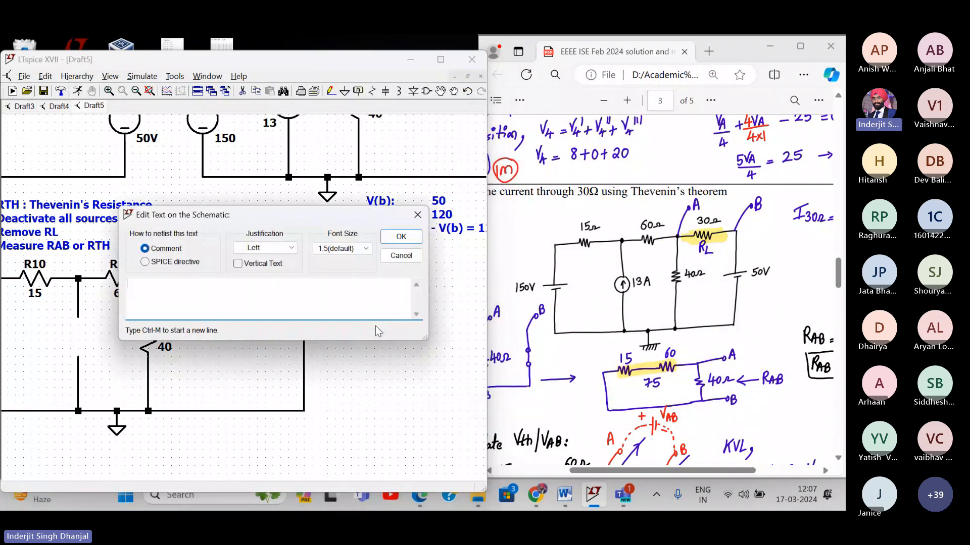
text(V = I R)
key(ctrl+m)
text(R = V /)
key(Return)
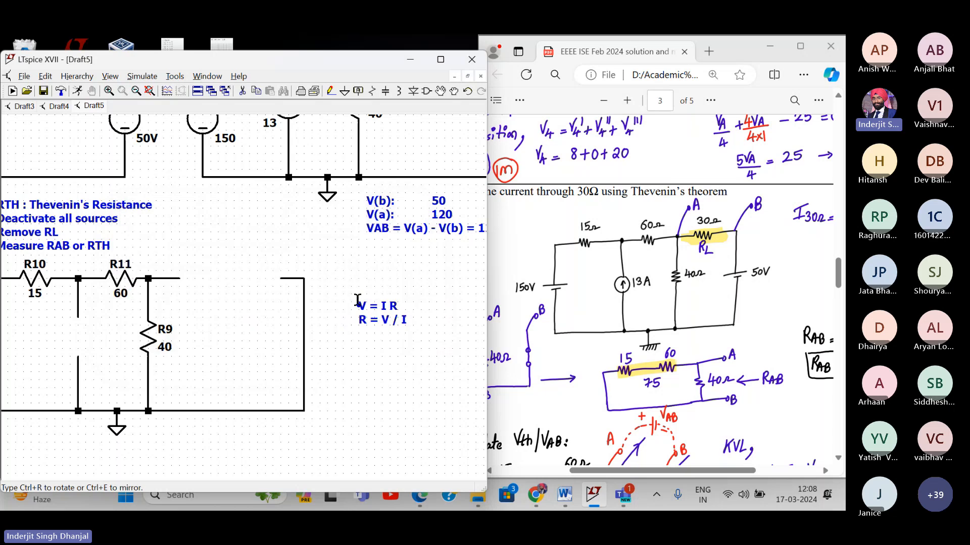
click(380, 261)
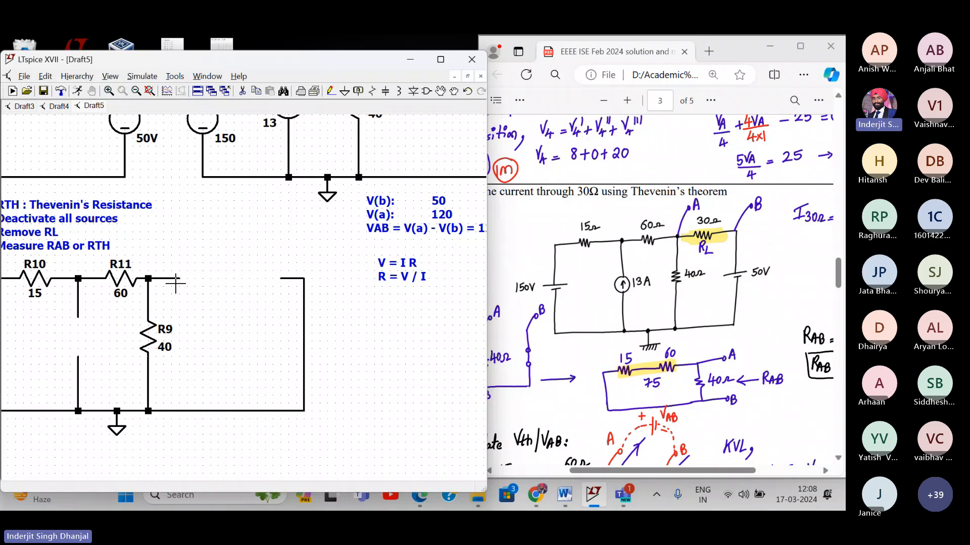
- Place a rotated voltage source in the open load gap of the RTH circuit and wire both its terminals to the circuit
drag(216, 246, 244, 255)
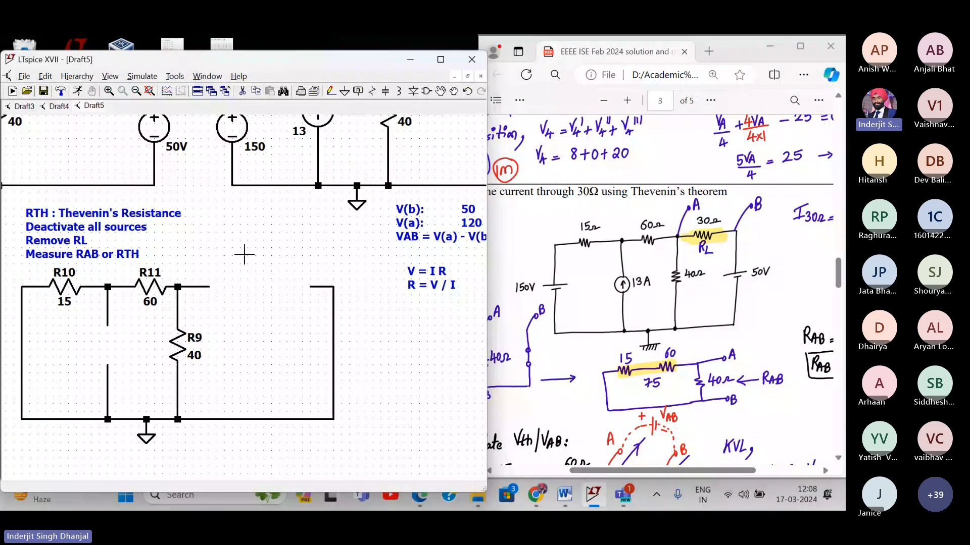
click(423, 94)
key(Escape)
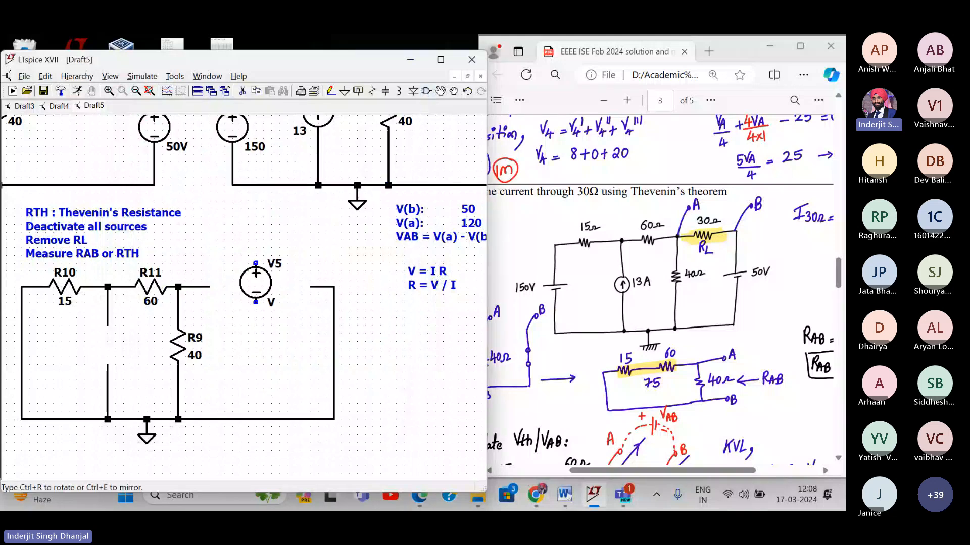
key(ctrl+r)
click(232, 286)
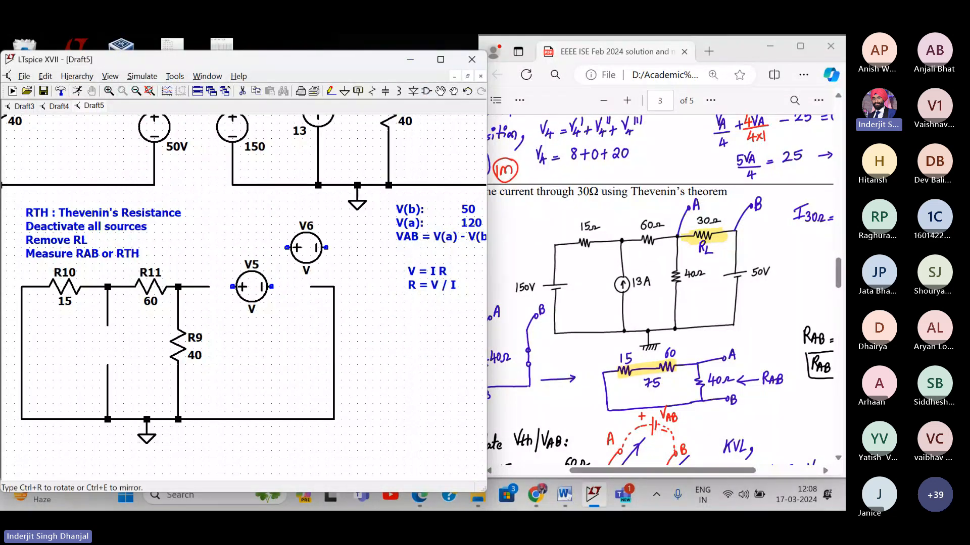
key(Escape)
key(F3)
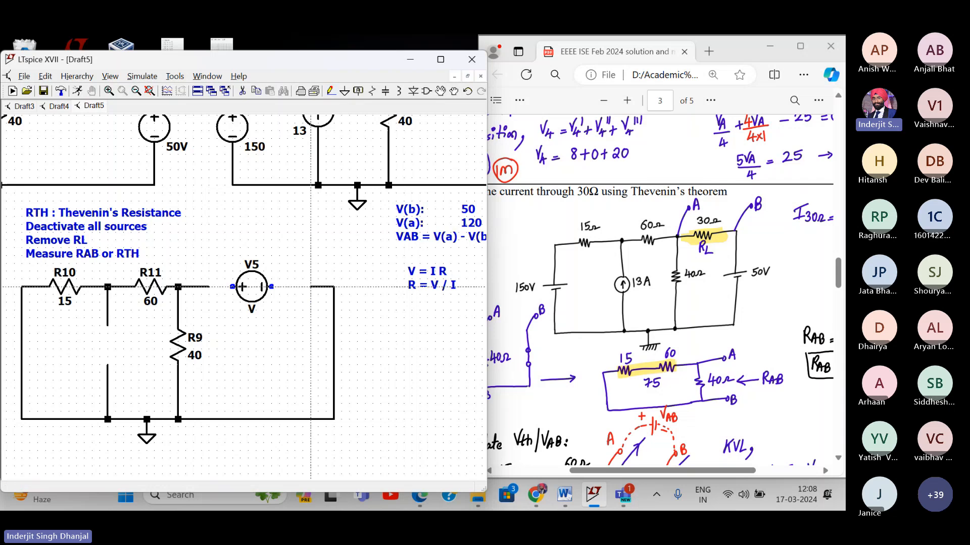
click(311, 287)
right_click(202, 294)
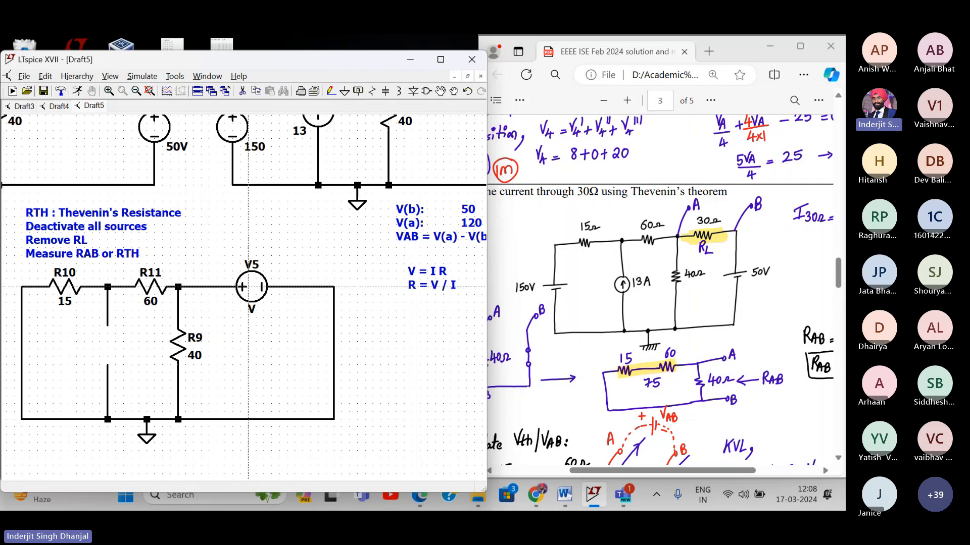
- Set the DC value of voltage source V5 in the RTH circuit to Vx
right_click(248, 287)
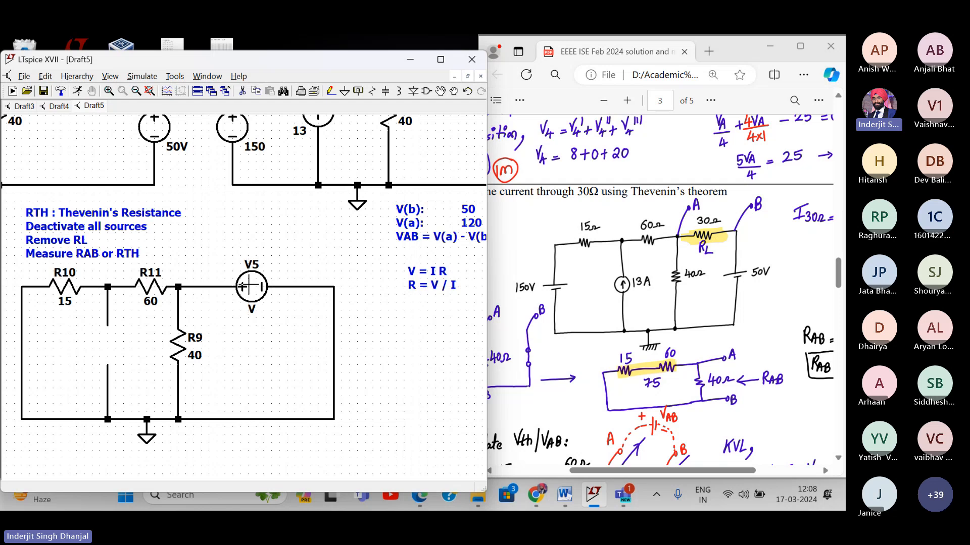
right_click(249, 287)
text(V)
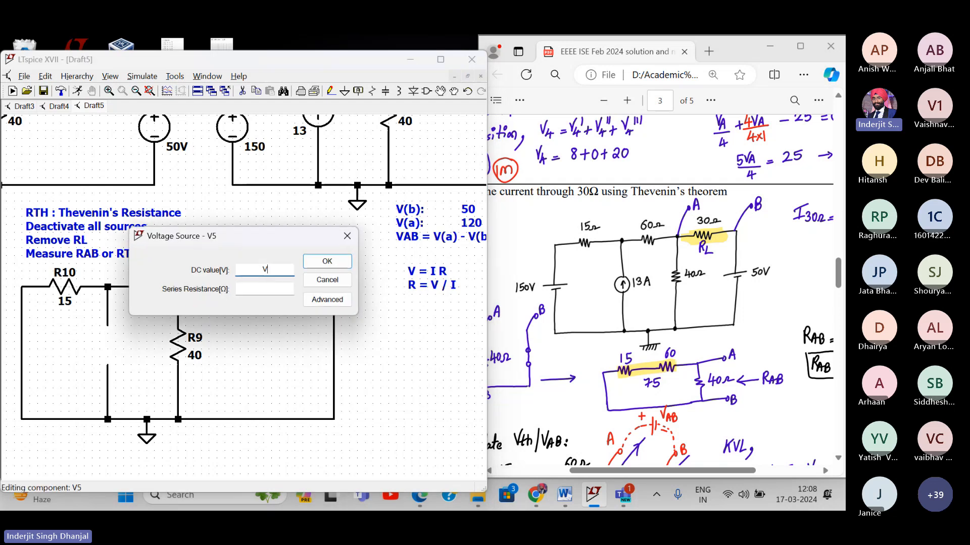
text(x)
key(Return)
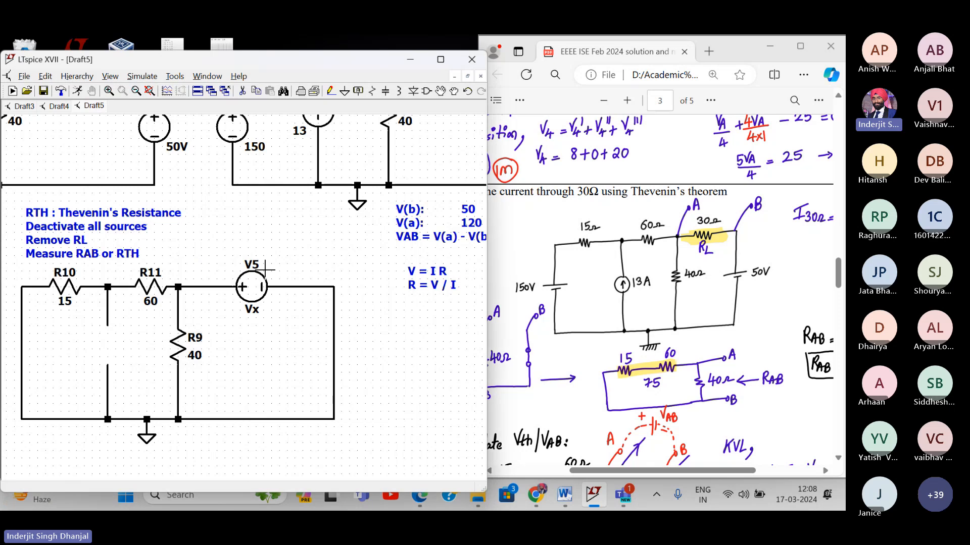
- Set the DC value of voltage source V5 in the RTH circuit to 10V
right_click(261, 302)
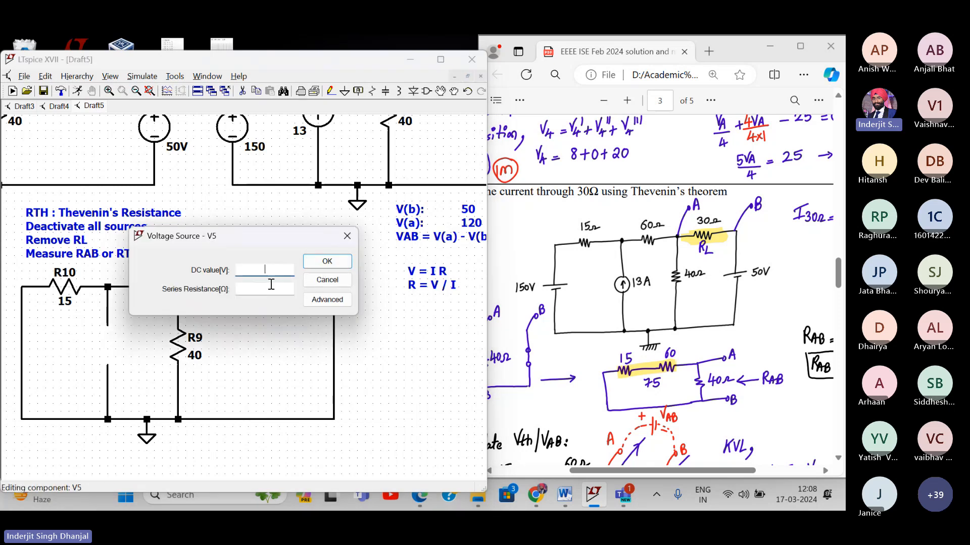
text(10V)
key(Return)
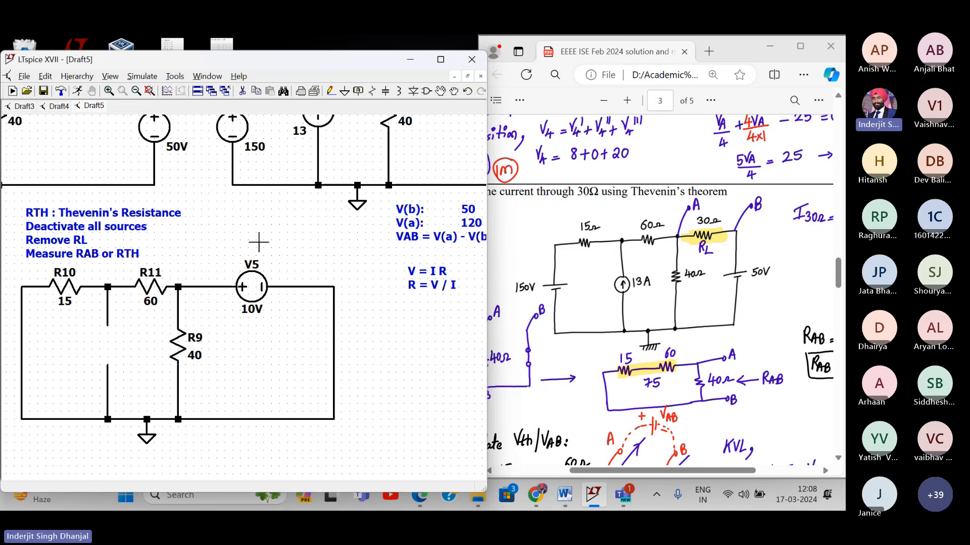
- Run the operating point simulation and copy the I(V5) line from its results
click(132, 81)
click(142, 96)
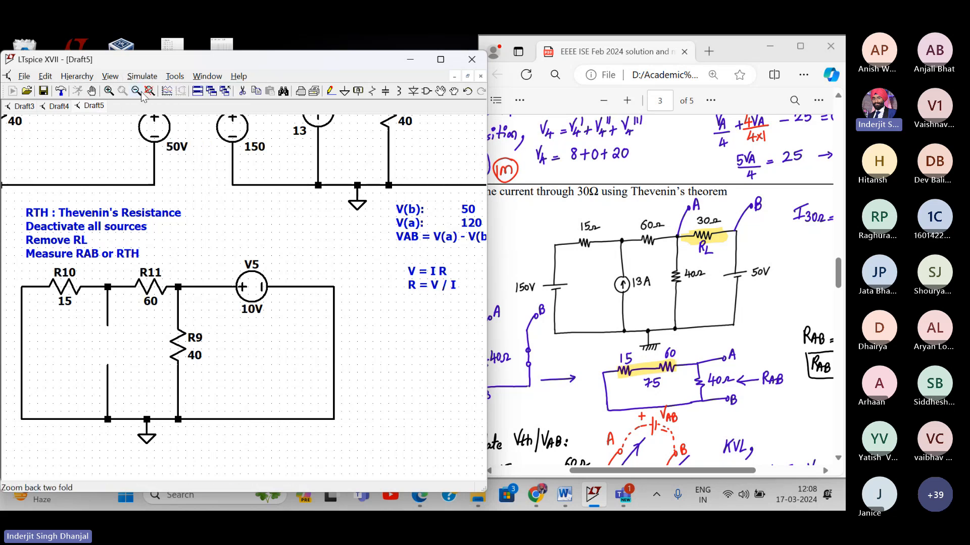
drag(437, 93, 495, 98)
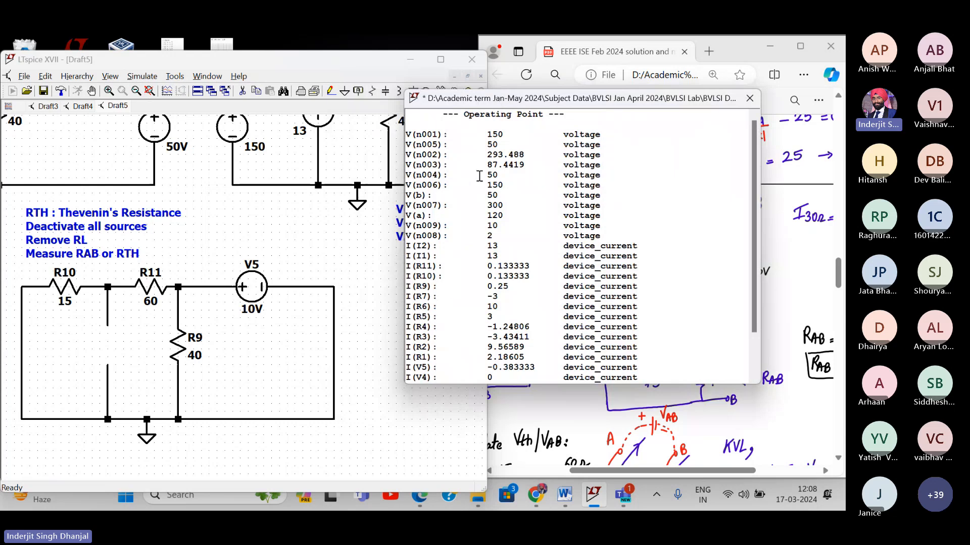
scroll(454, 309, down, 2)
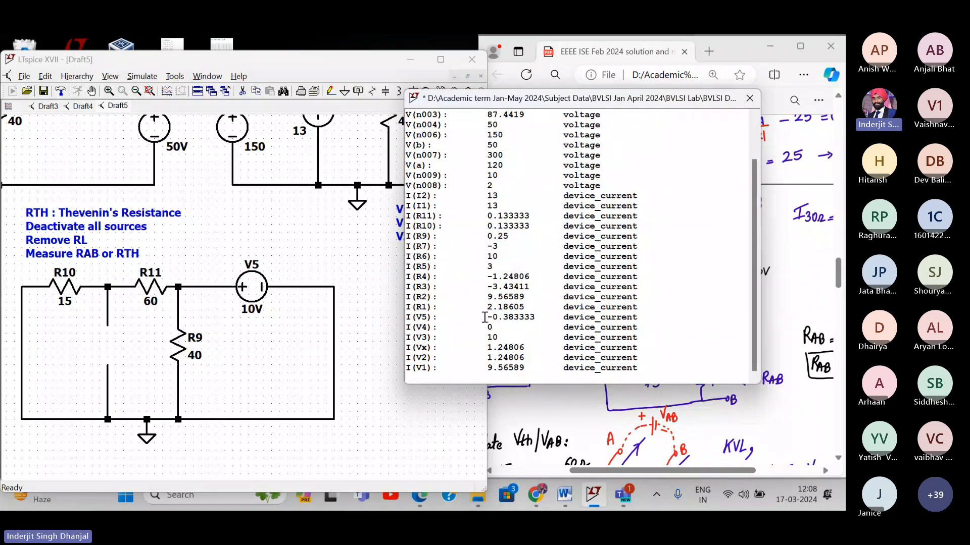
scroll(485, 318, up, 1)
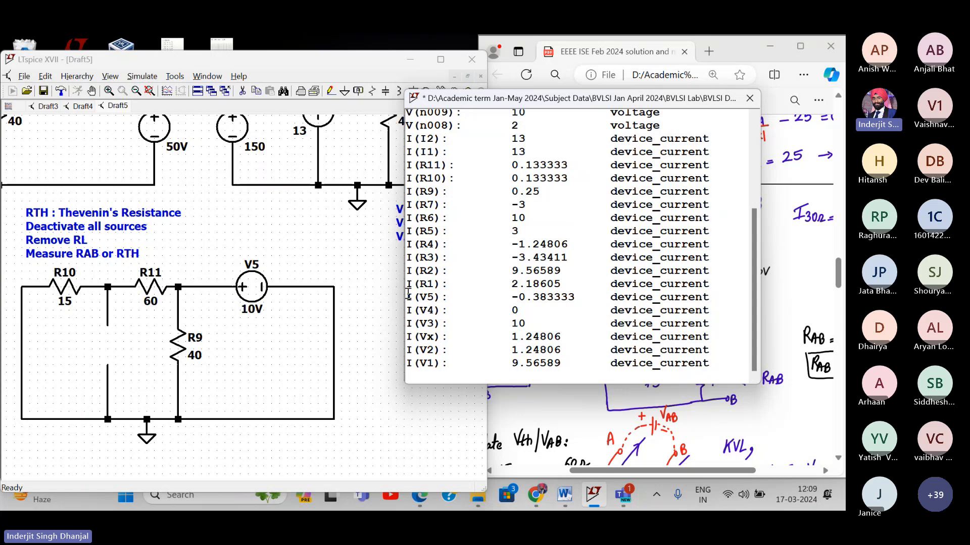
drag(408, 294, 717, 301)
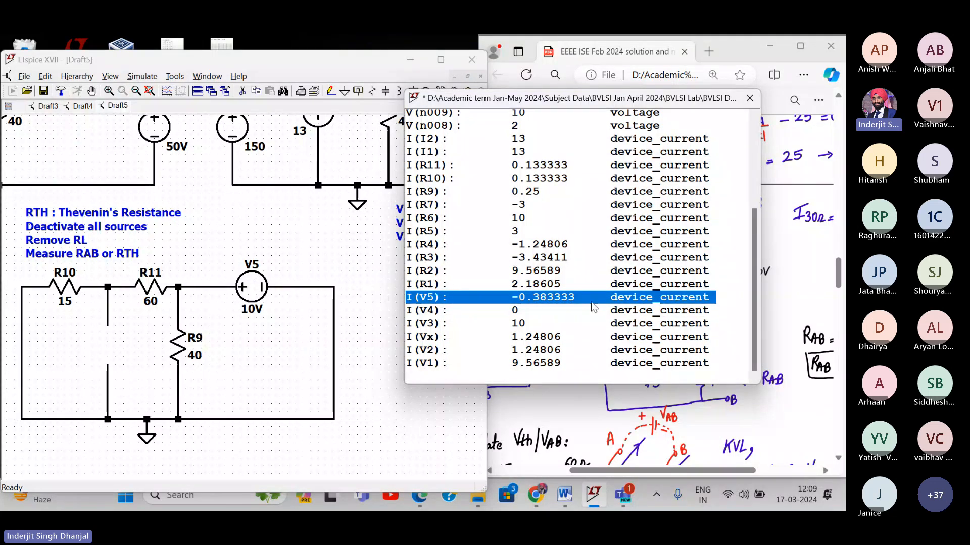
right_click(541, 302)
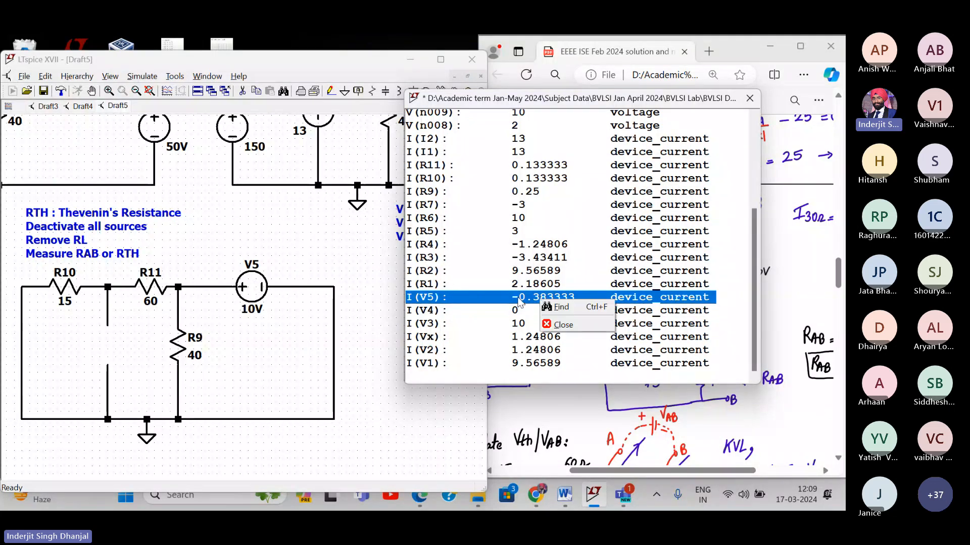
click(519, 298)
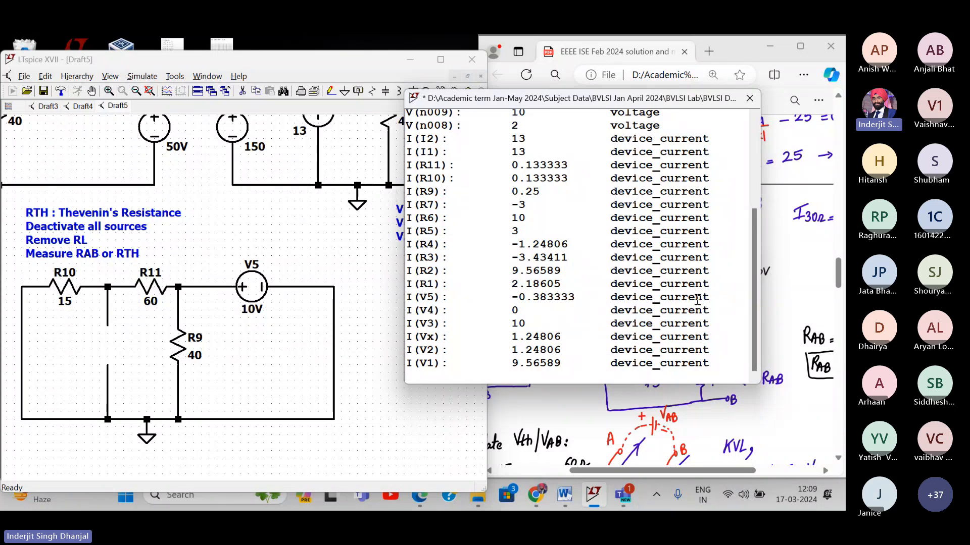
drag(712, 299, 400, 301)
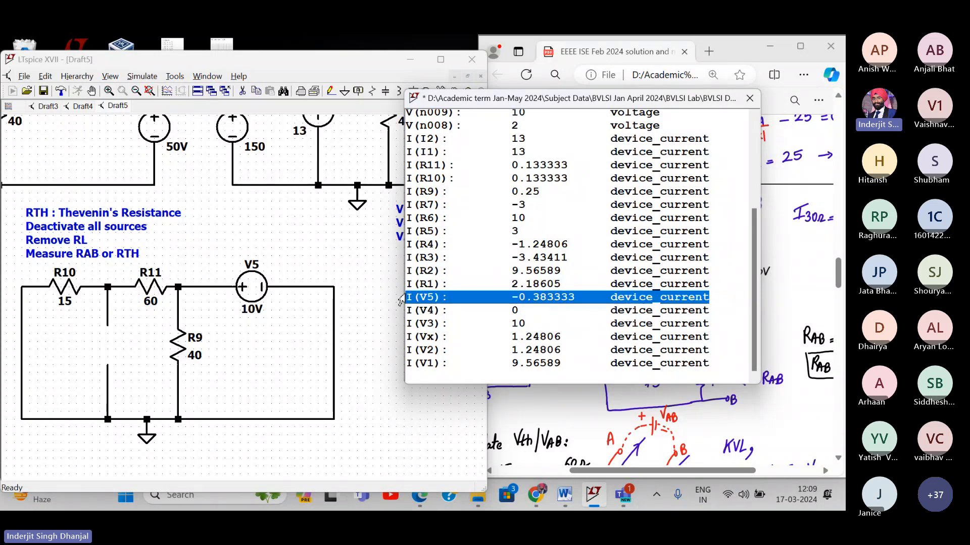
click(751, 99)
- Start a new schematic comment containing the copied I(V5) result line
right_click(222, 452)
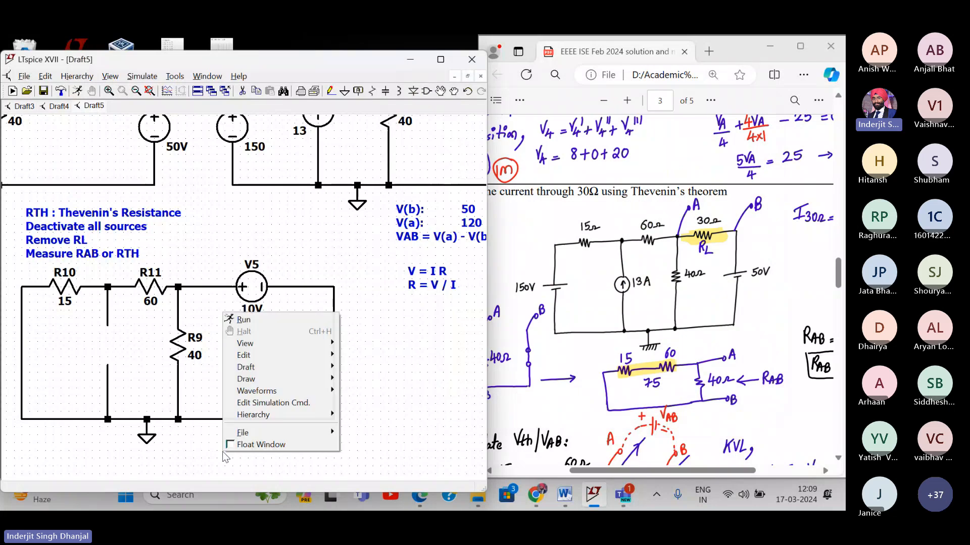
mouse_move(306, 368)
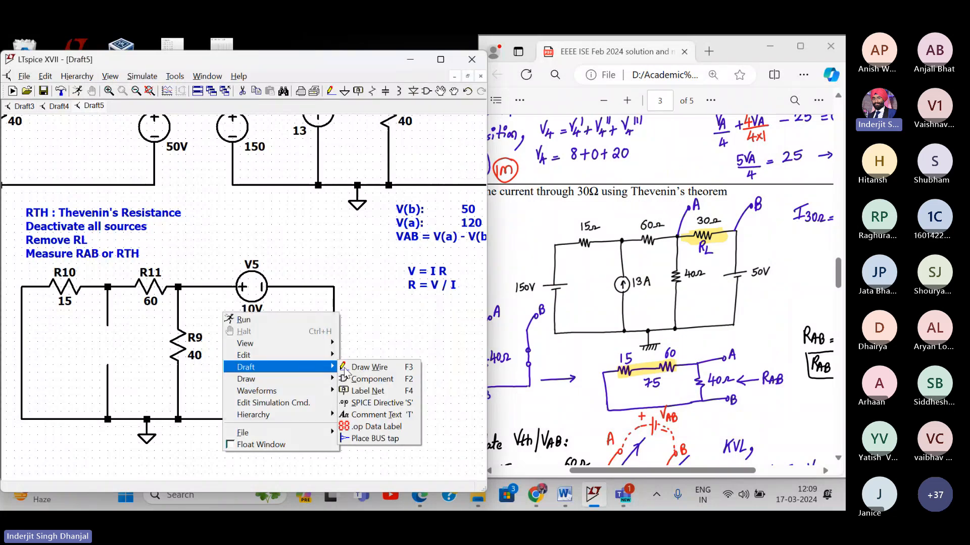
click(366, 420)
key(ctrl+v)
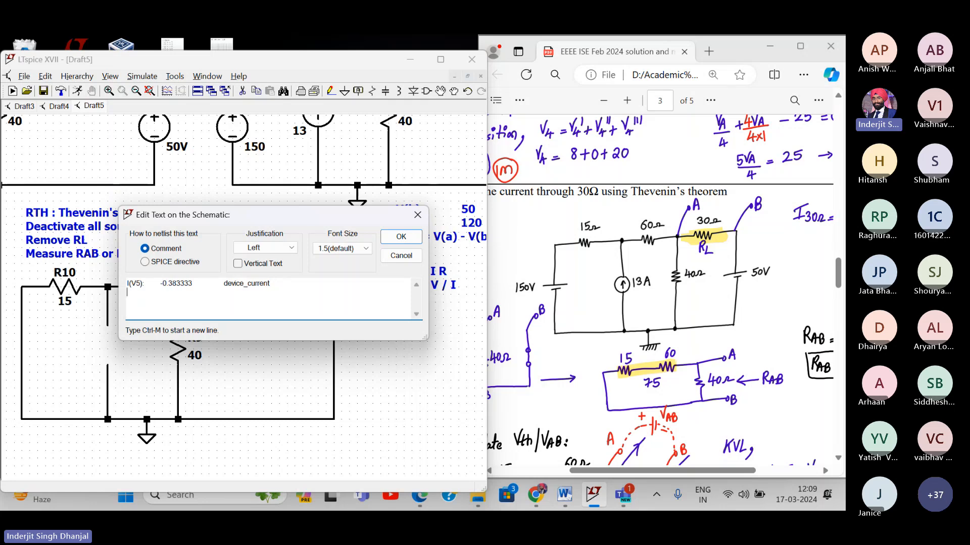
drag(262, 221, 239, 159)
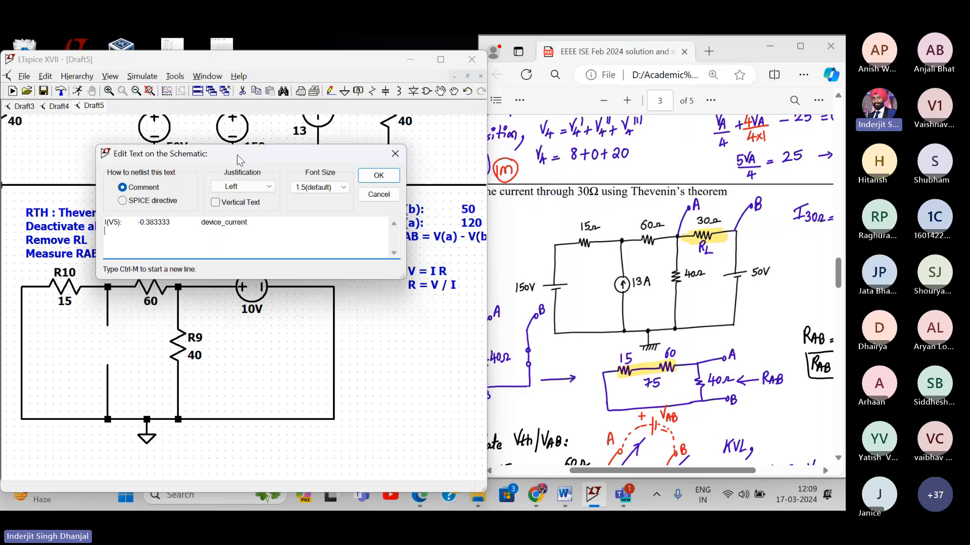
- Add the line "RTH = V5 / I(V5) = 10 / 0.38333 = 26.089 ohm" to the comment and place it below the RTH circuit
text(RTH = V5 / I(V5) = 10 / 0.3)
text(8333)
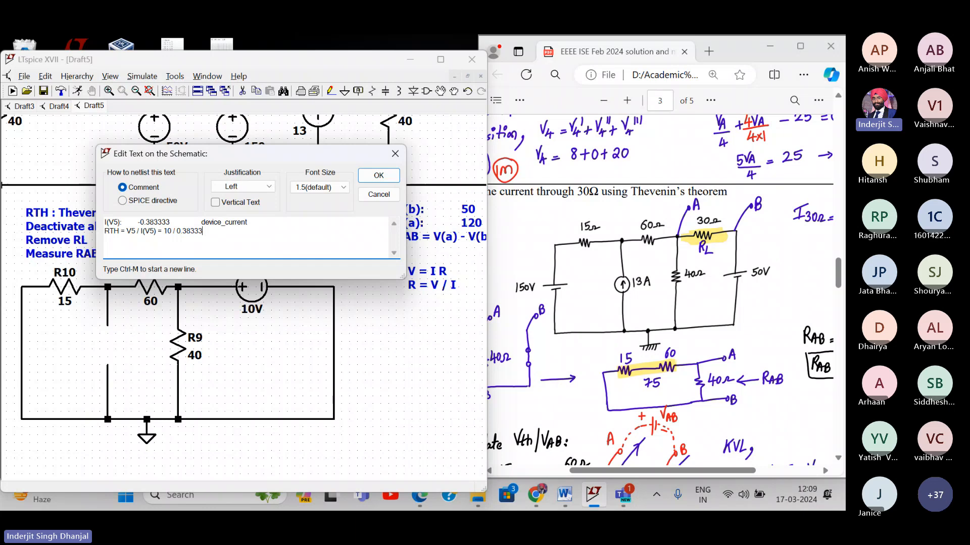
text( =)
scroll(684, 317, down, 2)
scroll(684, 317, down, 2)
scroll(683, 317, right, 3)
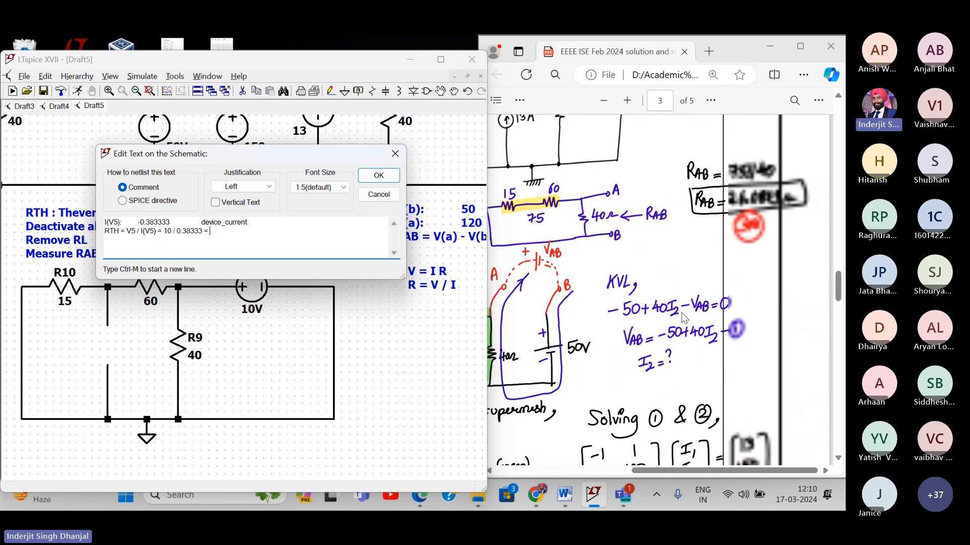
scroll(684, 317, up, 2)
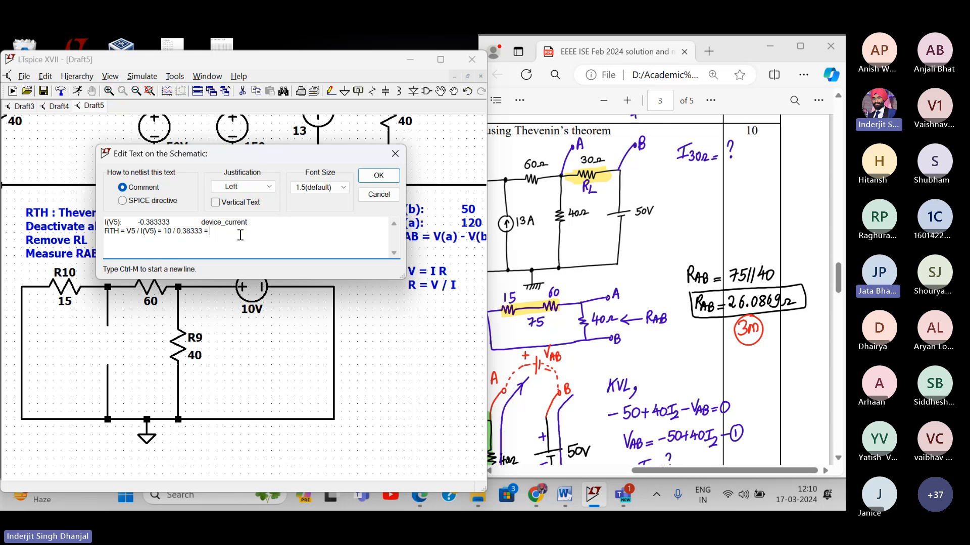
text(26)
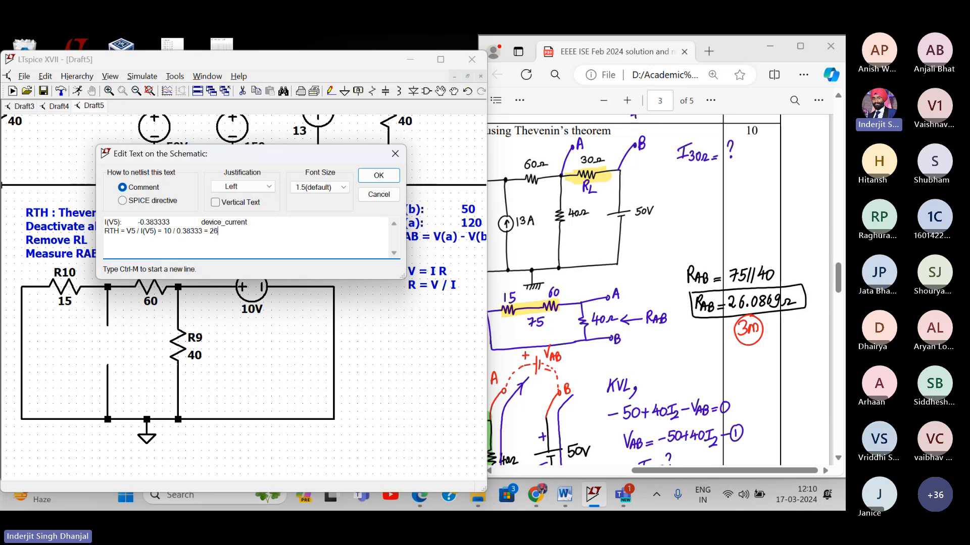
text(.089)
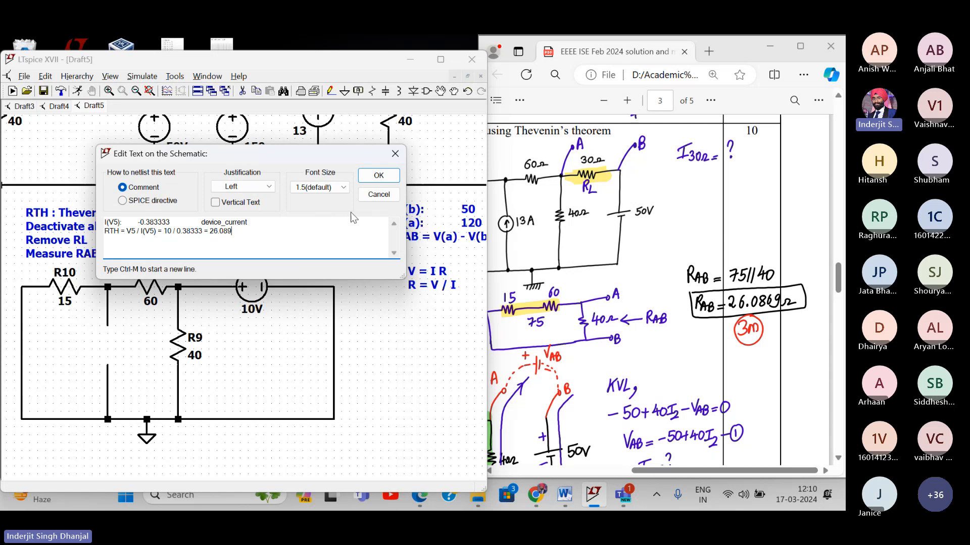
text(ohm)
key(Return)
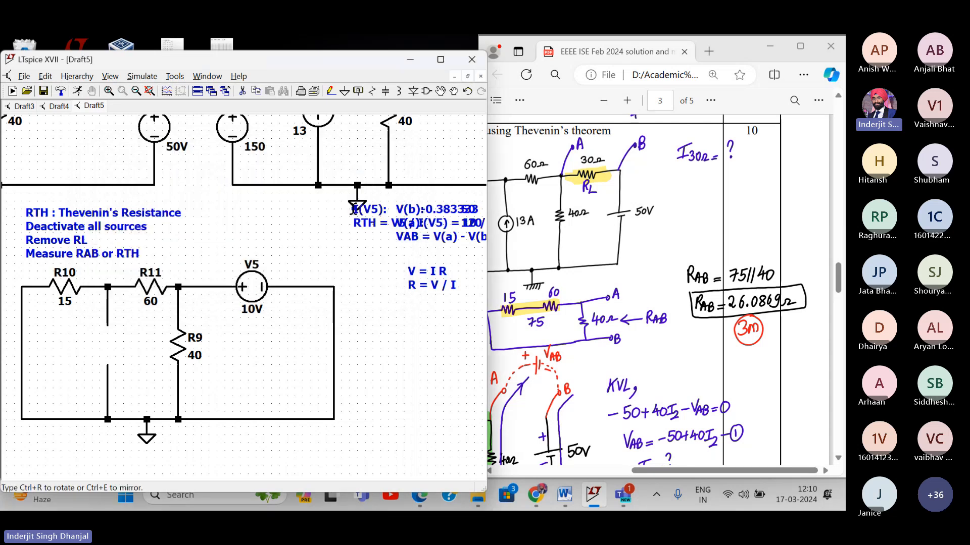
click(190, 443)
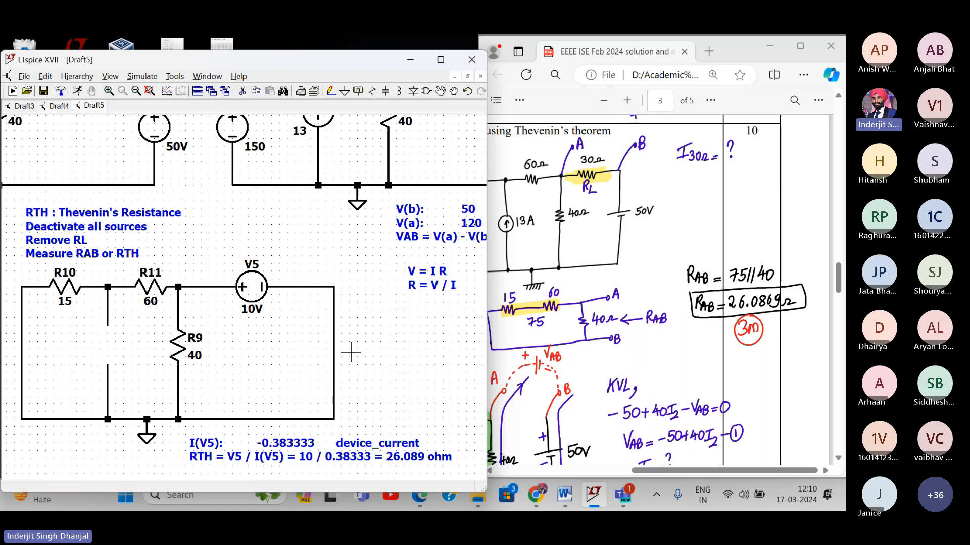
- Change the DC value of voltage source V5 in the RTH circuit to 1V
mouse_move(366, 355)
mouse_down()
mouse_move(361, 331)
mouse_move(362, 345)
mouse_up()
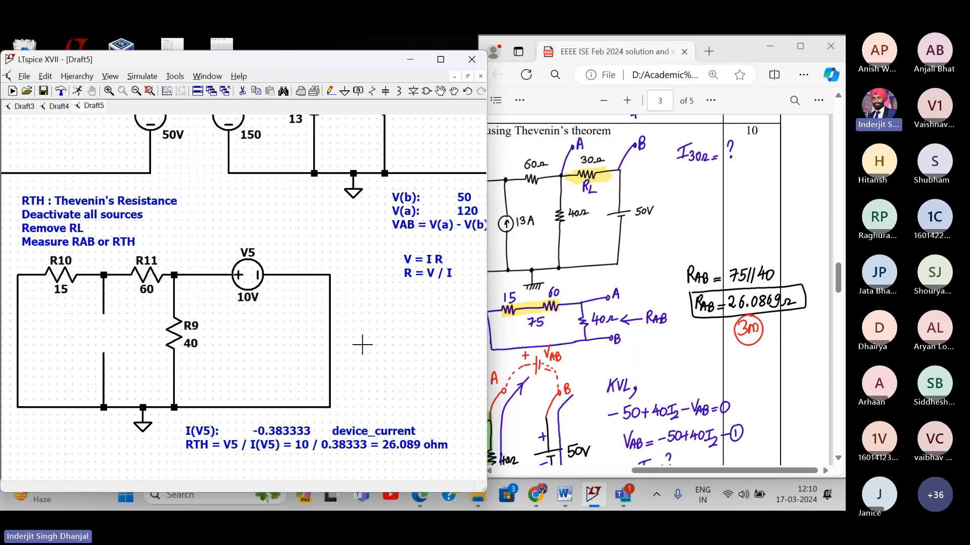
right_click(259, 283)
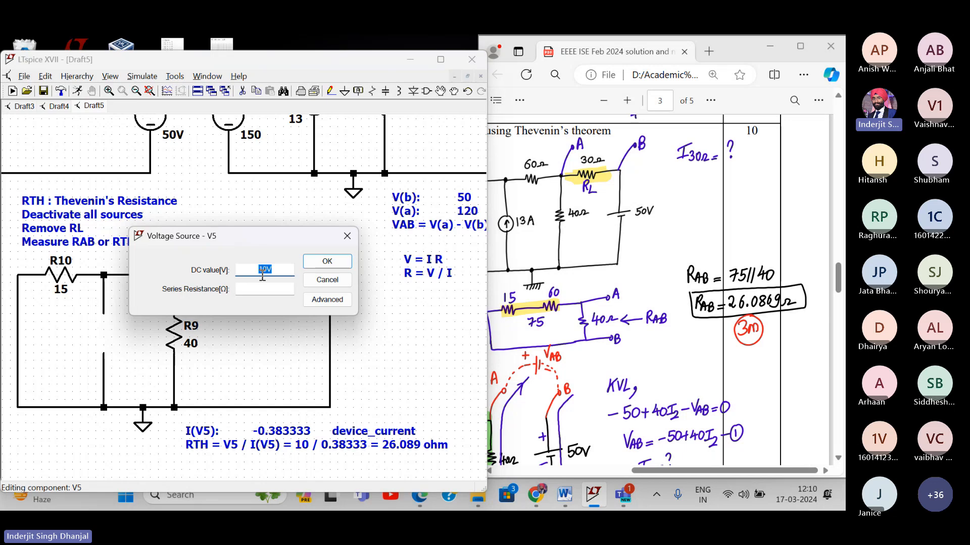
click(266, 271)
key(Delete)
key(Return)
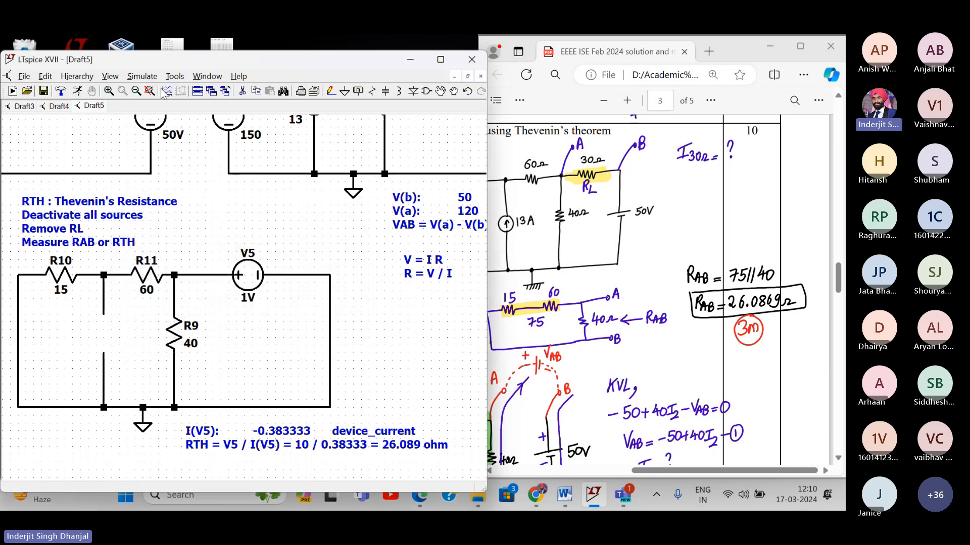
- Run the operating point simulation and check the current through source V5 in the results
click(141, 77)
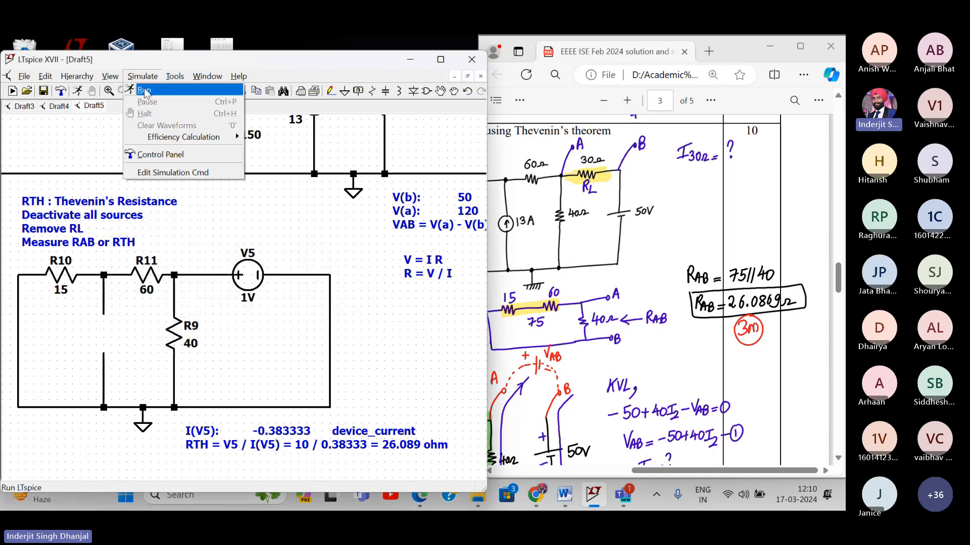
click(145, 89)
drag(482, 106, 521, 108)
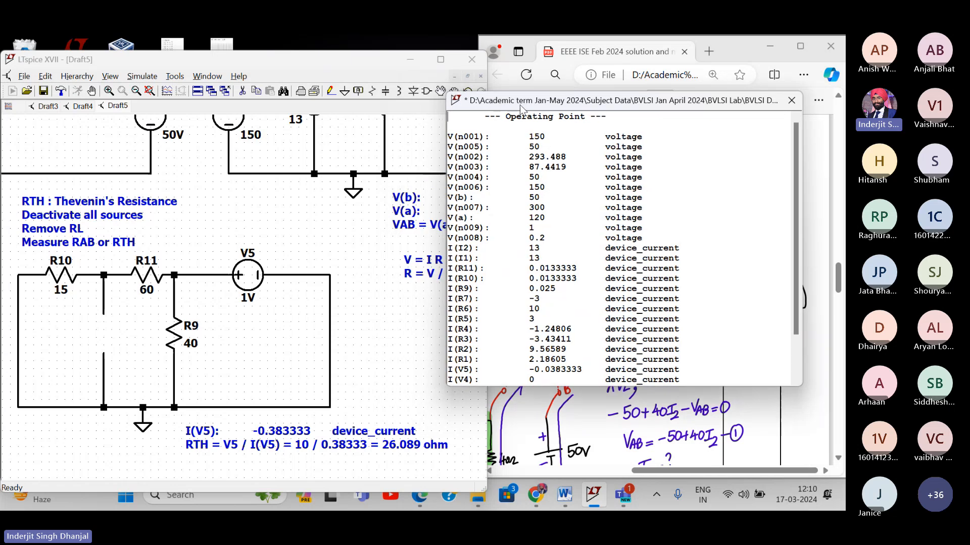
scroll(557, 309, down, 2)
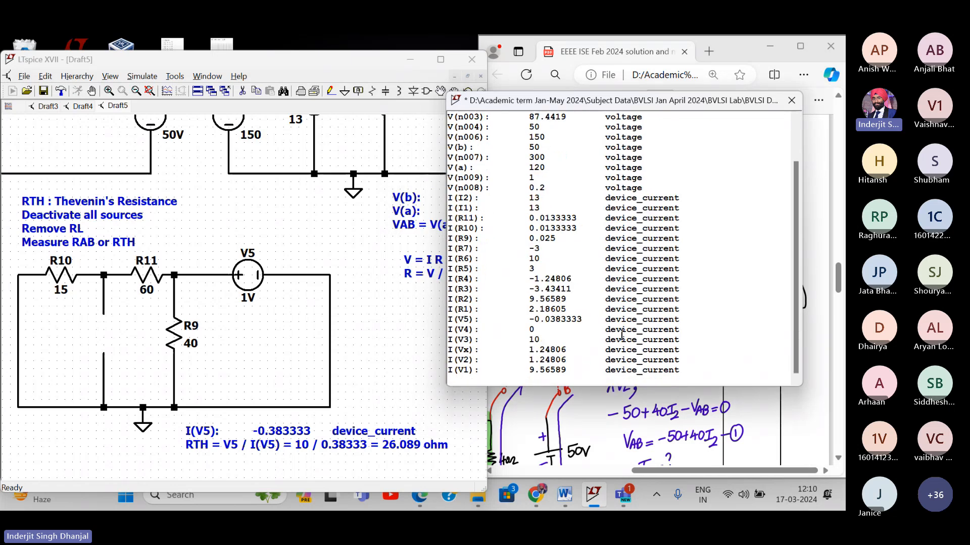
click(596, 319)
scroll(541, 342, up, 3)
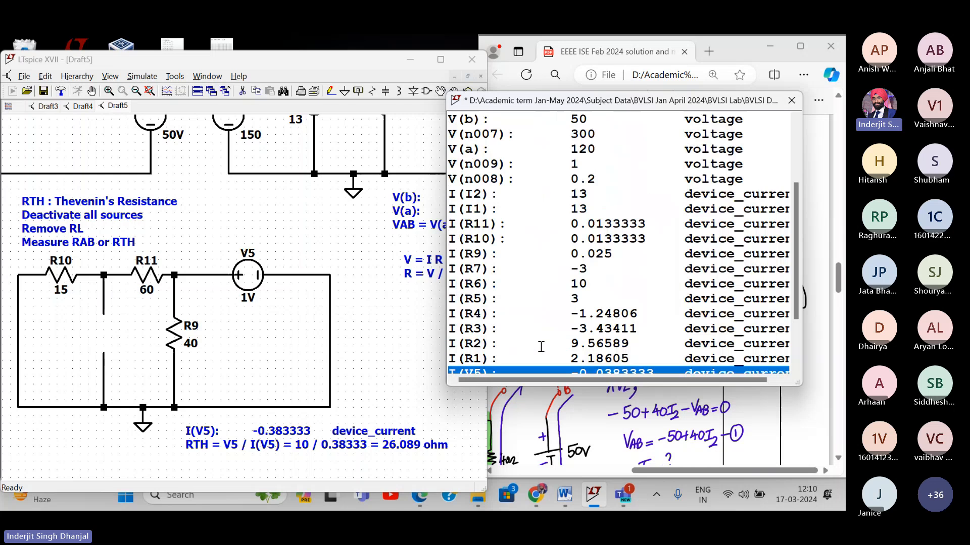
scroll(541, 347, down, 2)
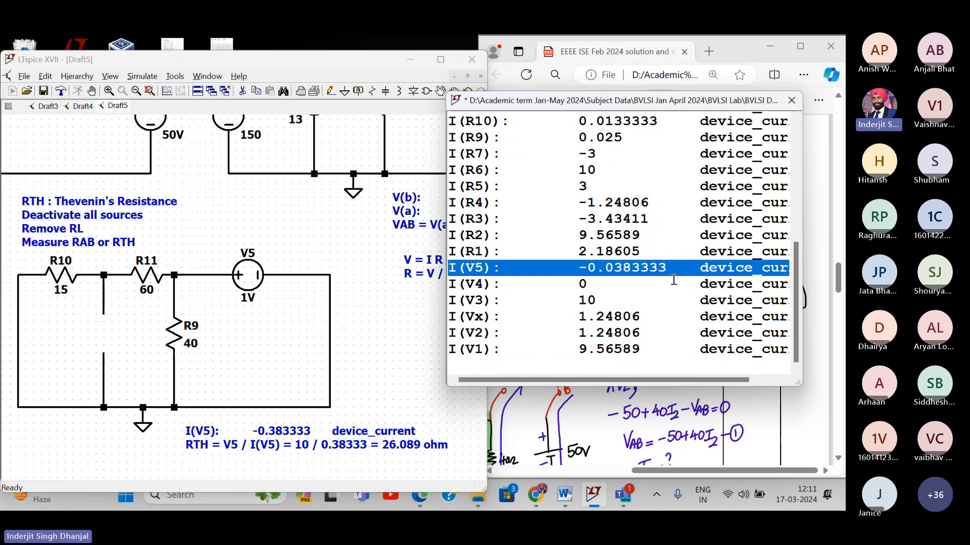
click(788, 108)
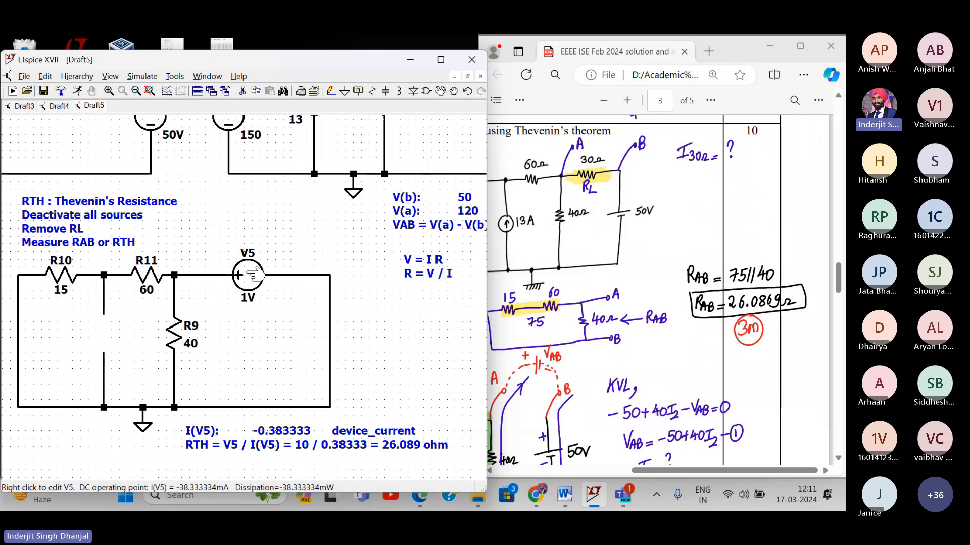
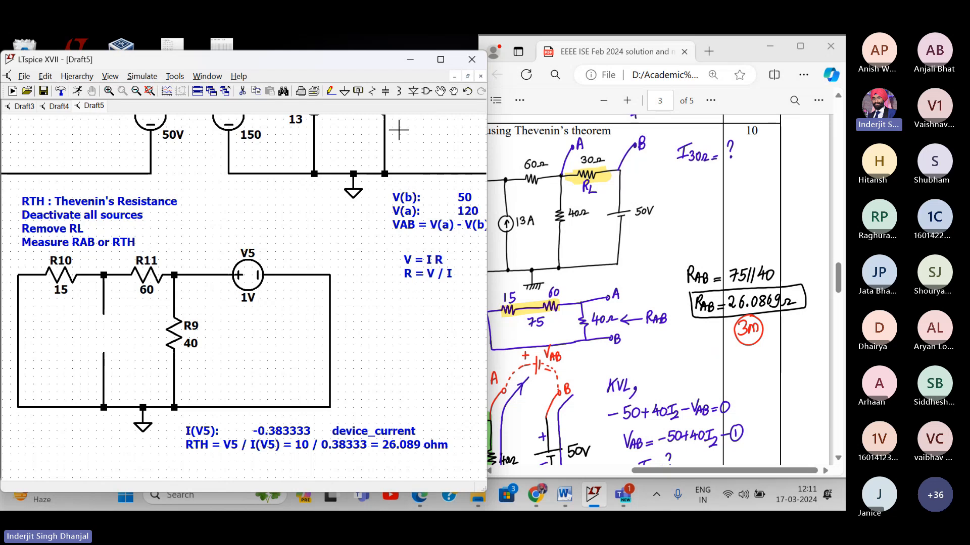
- Maximize the schematic window and place a vertical voltage source in the empty area beside the RTH circuit, below the R = V / I note
click(440, 59)
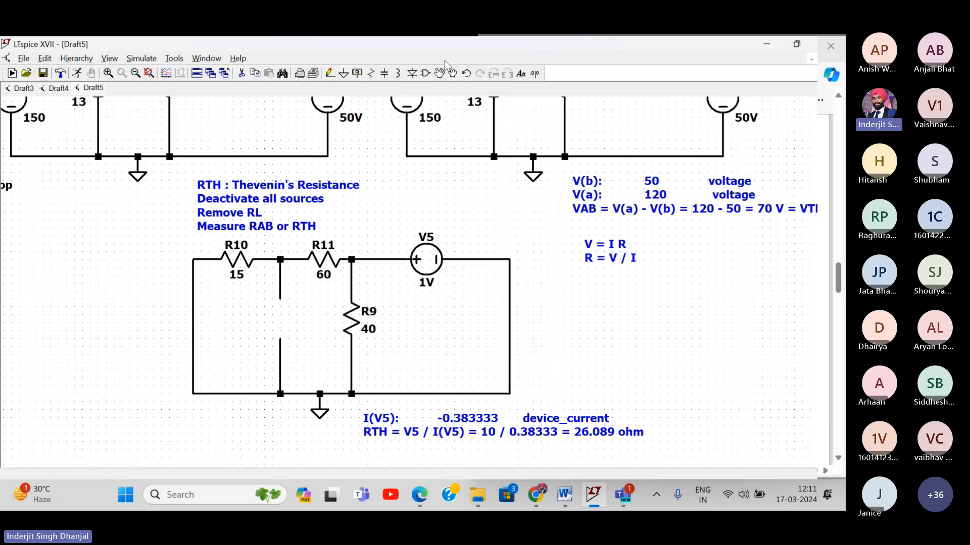
drag(590, 404, 463, 395)
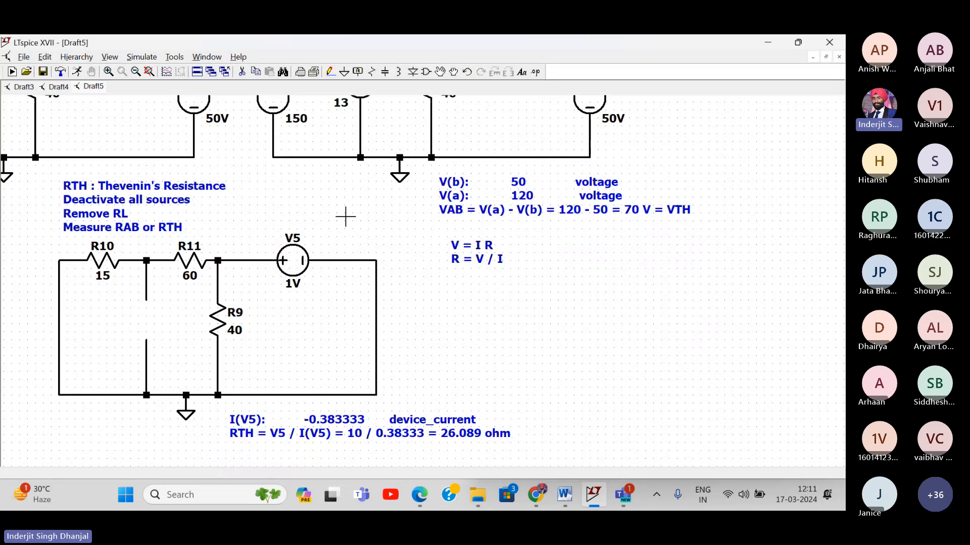
click(425, 72)
key(Return)
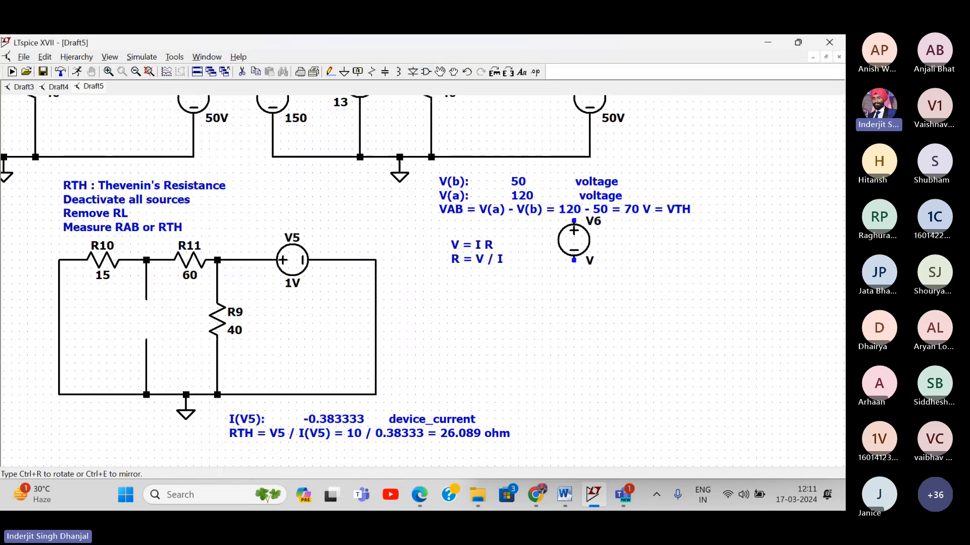
click(527, 313)
key(Escape)
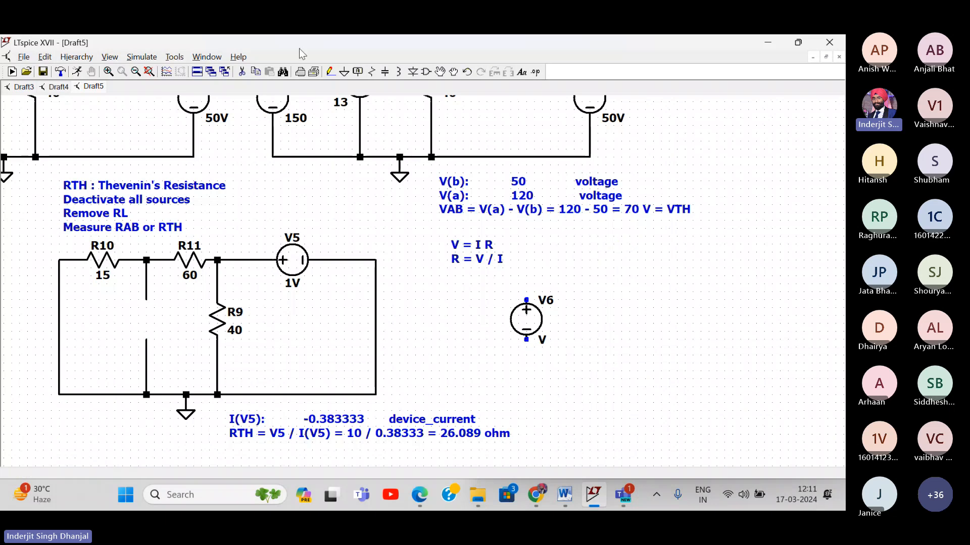
- Place a horizontal resistor above and beside the new voltage source, and a vertical resistor on the far side of the loop
click(372, 72)
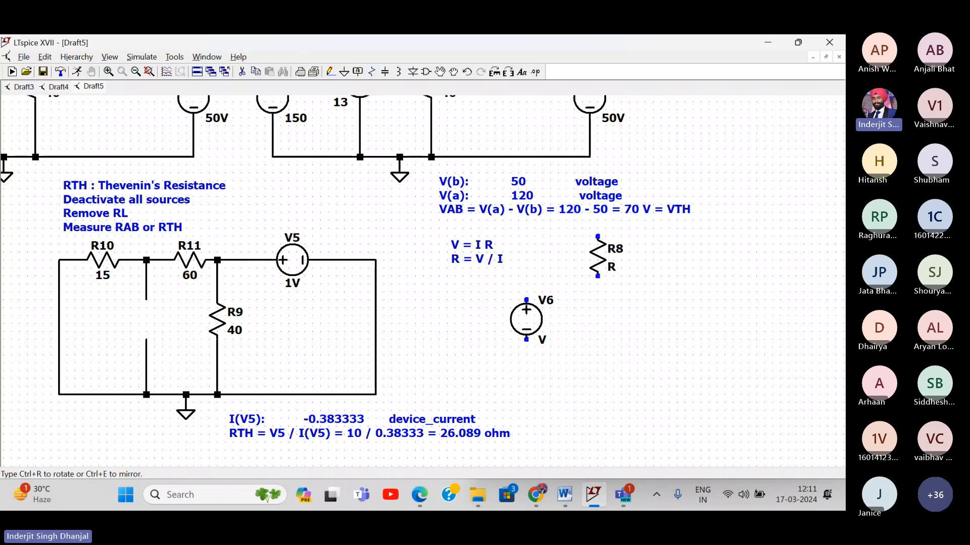
click(593, 252)
key(Escape)
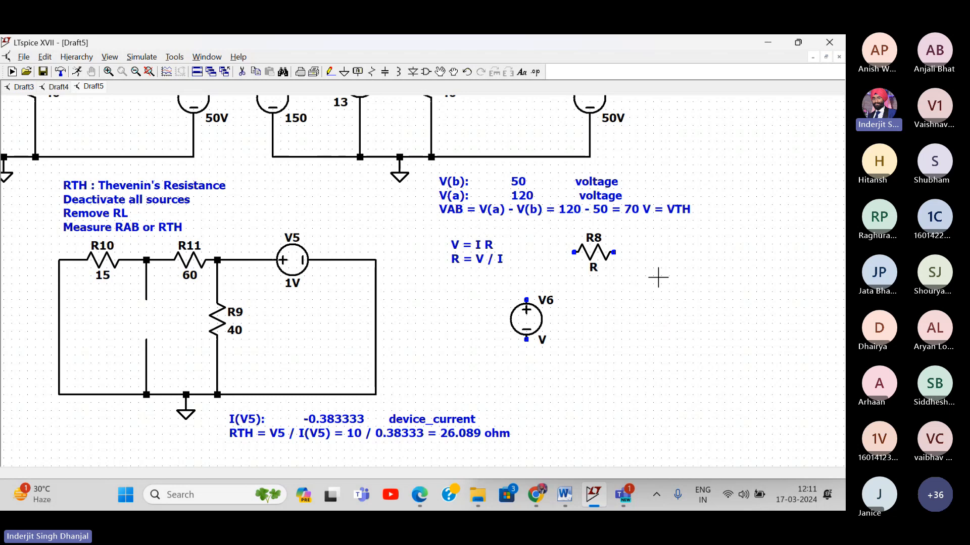
click(371, 72)
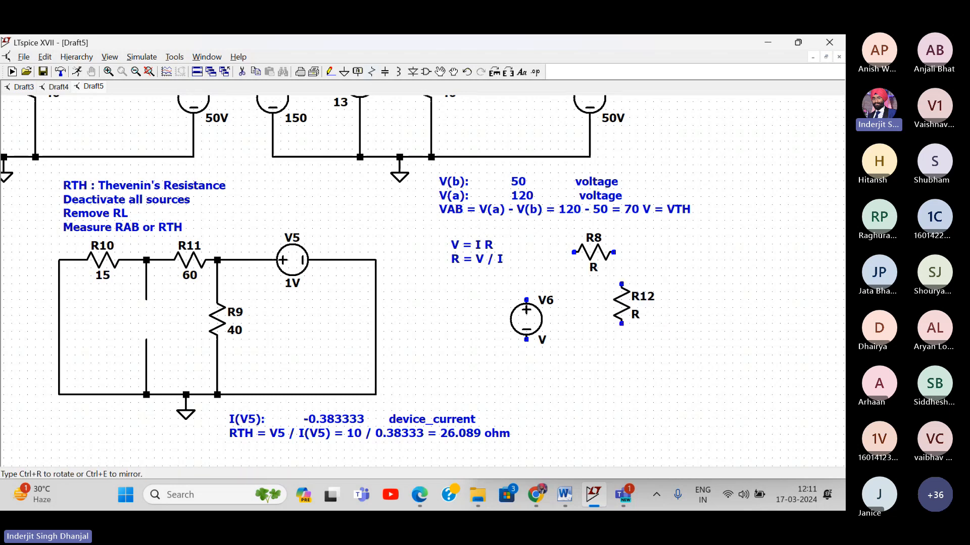
click(598, 287)
key(Escape)
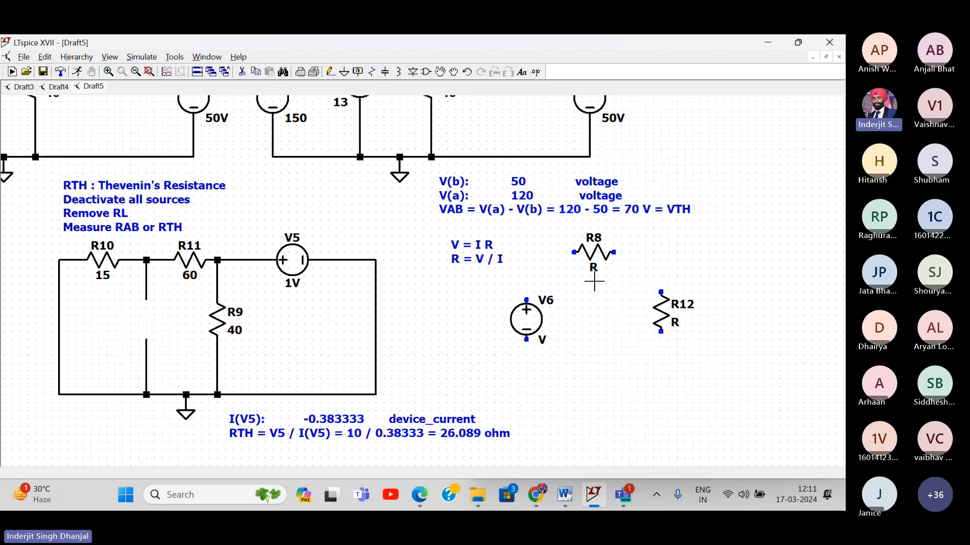
- Rename the new horizontal resistor RTH, the new voltage source VTH and the new vertical resistor RL
right_click(594, 237)
text(RTH)
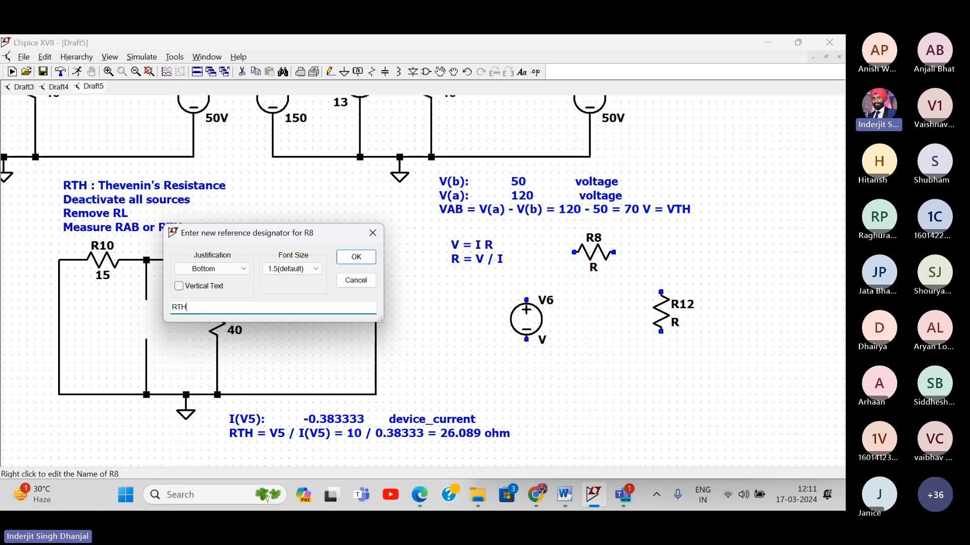
key(Return)
right_click(547, 298)
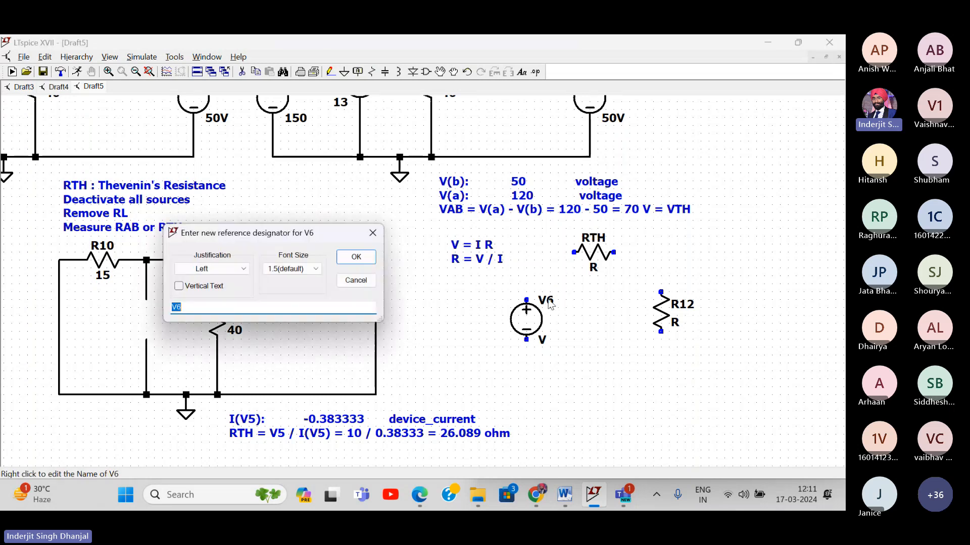
text(VTH)
key(Return)
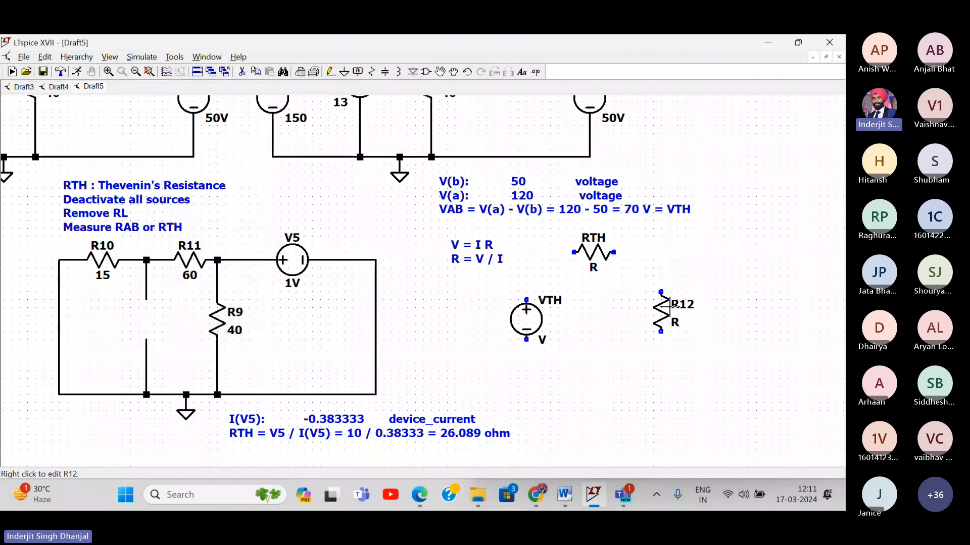
right_click(682, 307)
text(RL)
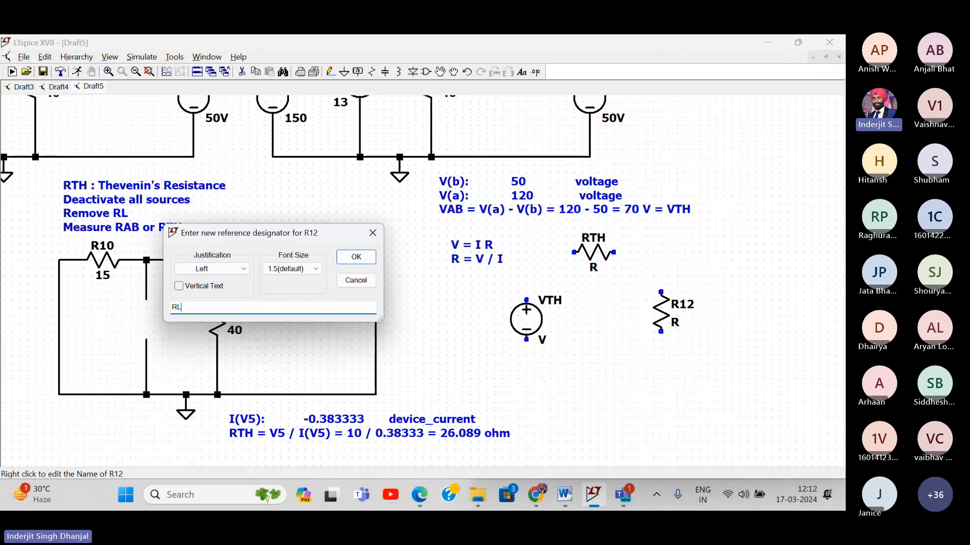
key(Return)
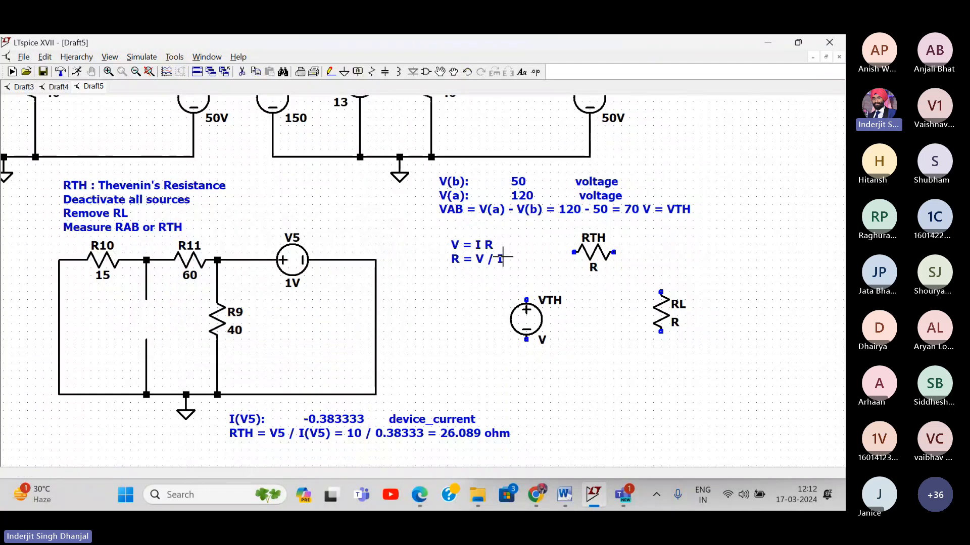
- Wire VTH, RTH and RL together into a closed series loop
click(331, 72)
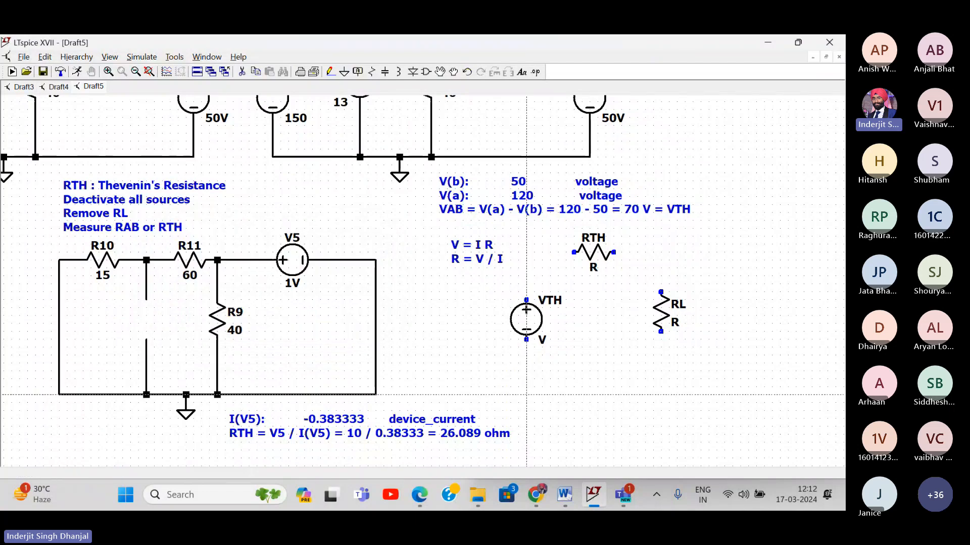
click(526, 363)
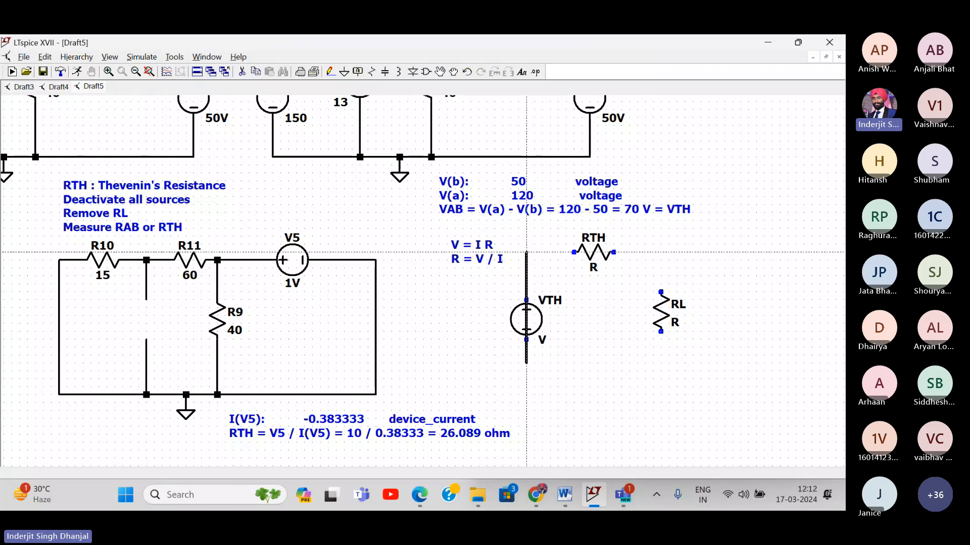
click(661, 251)
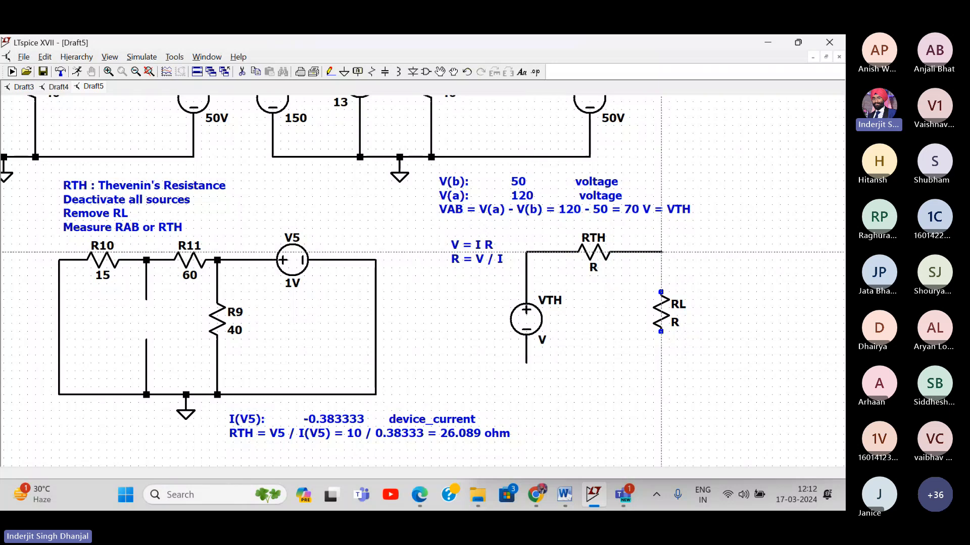
click(661, 292)
click(661, 332)
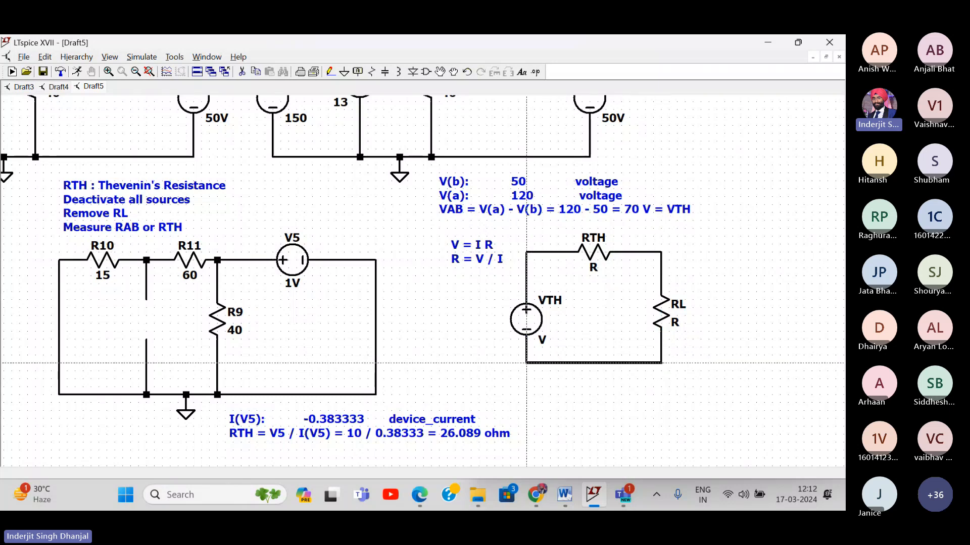
click(526, 363)
right_click(526, 371)
- Add the comment text "Thevenins Equivalent Circuit" below the new loop
right_click(528, 376)
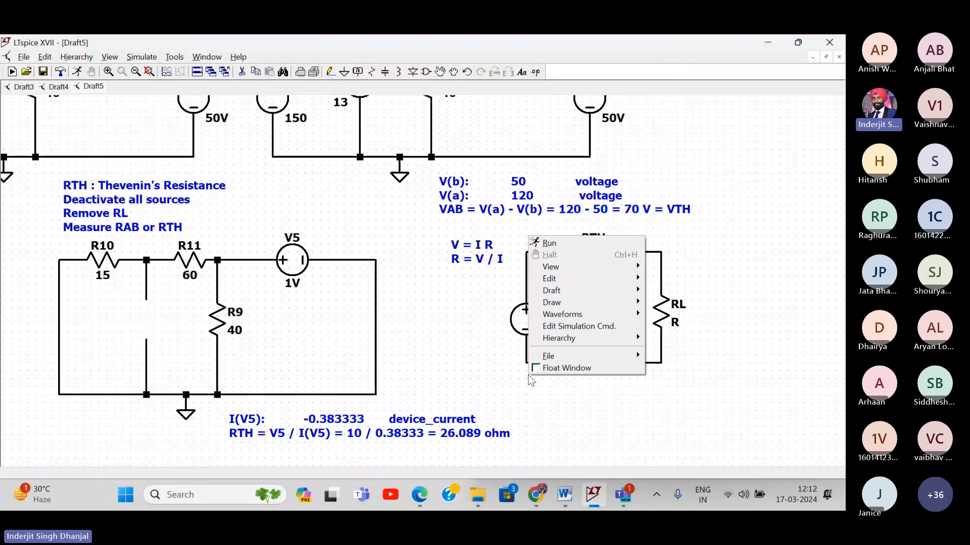
mouse_move(596, 302)
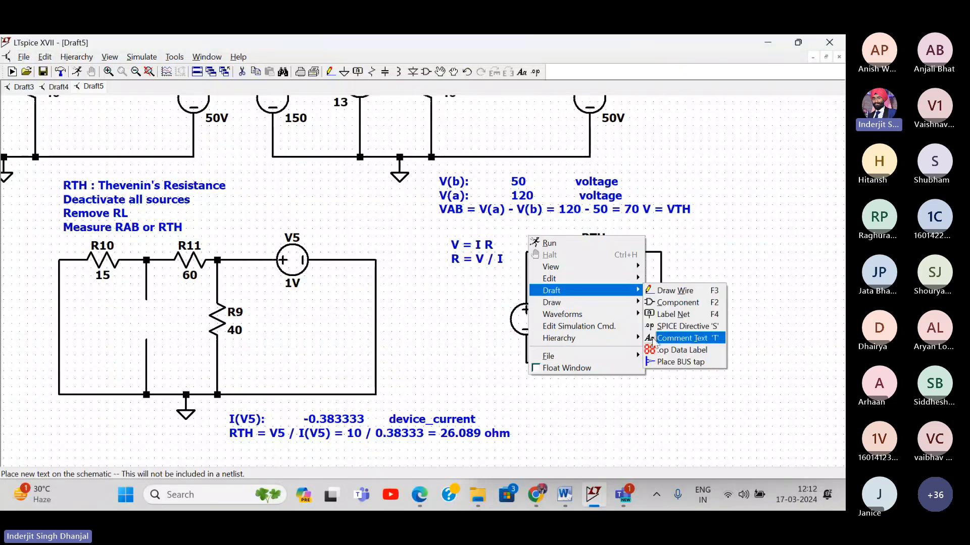
click(658, 339)
text(Thev)
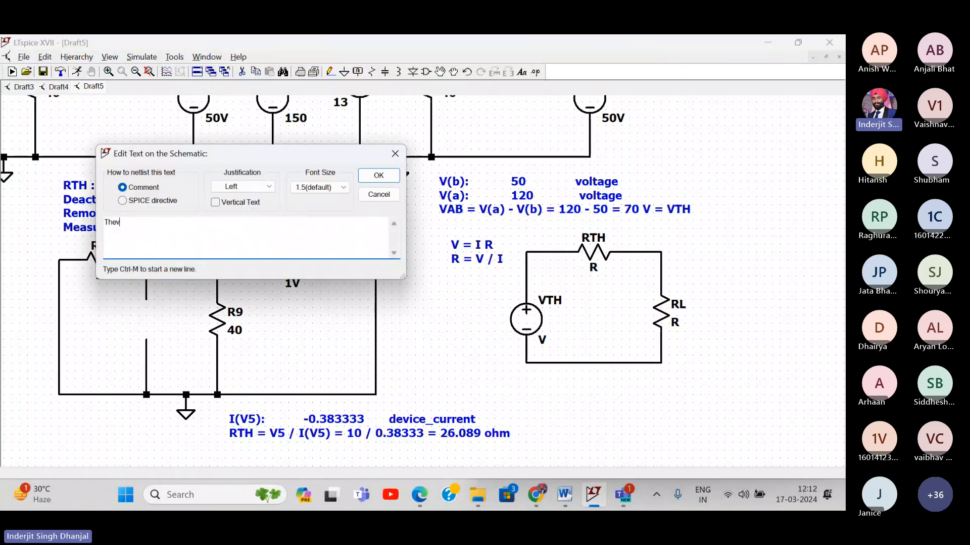
text(enins Equivalent)
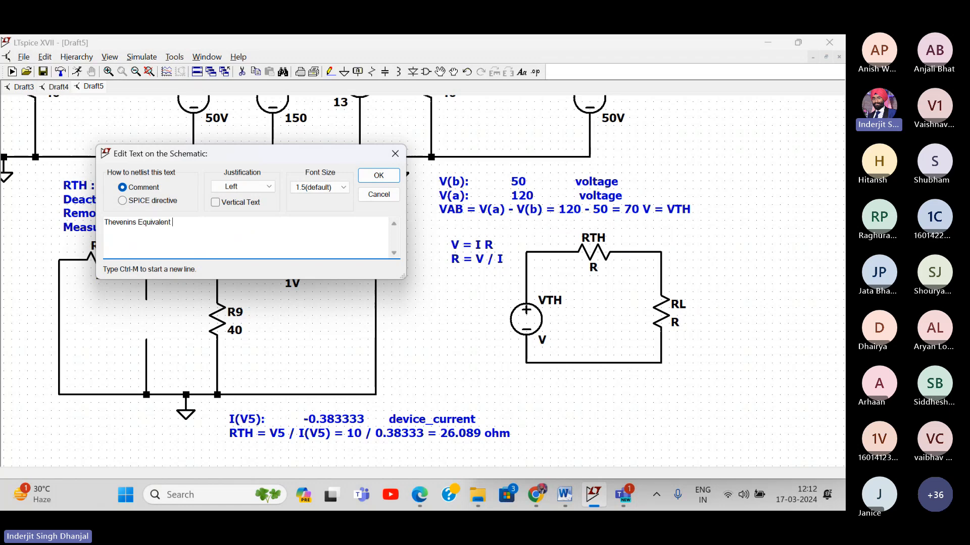
text( Circuit)
key(Return)
click(530, 410)
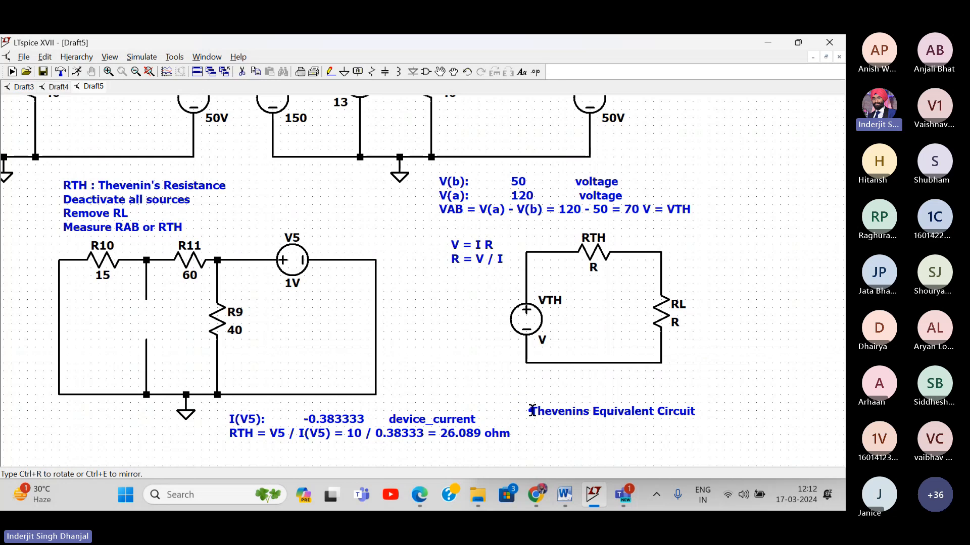
- Place a ground symbol below the new loop and wire it to the loop's bottom wire
key(g)
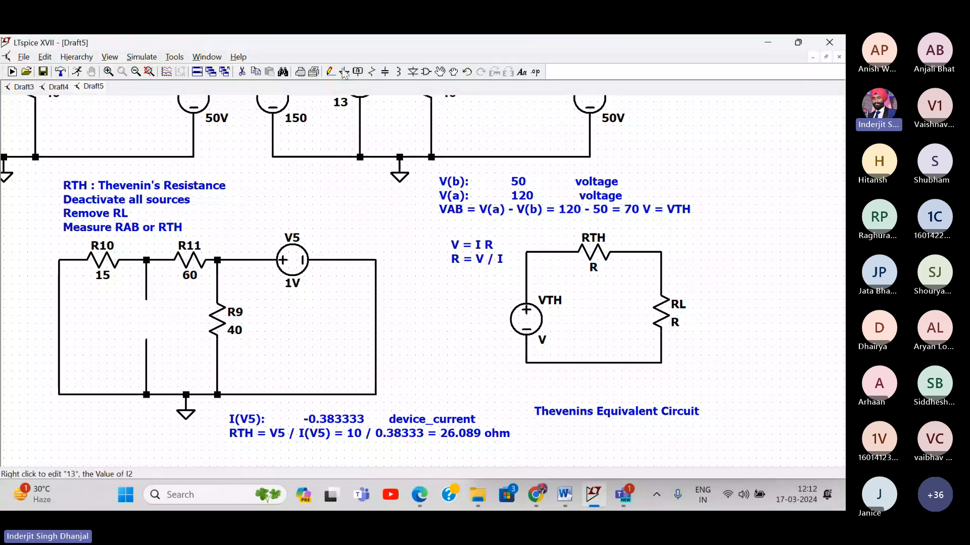
click(598, 387)
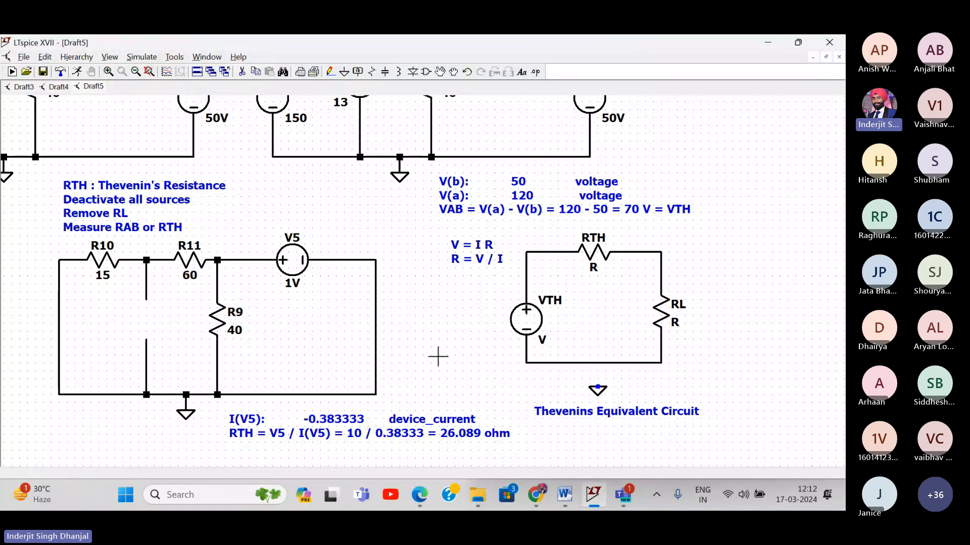
click(331, 72)
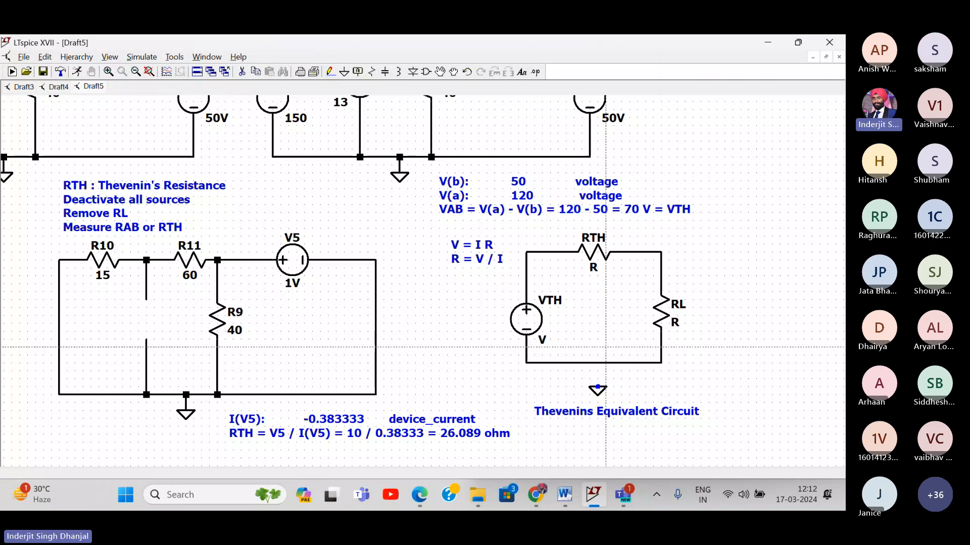
click(597, 363)
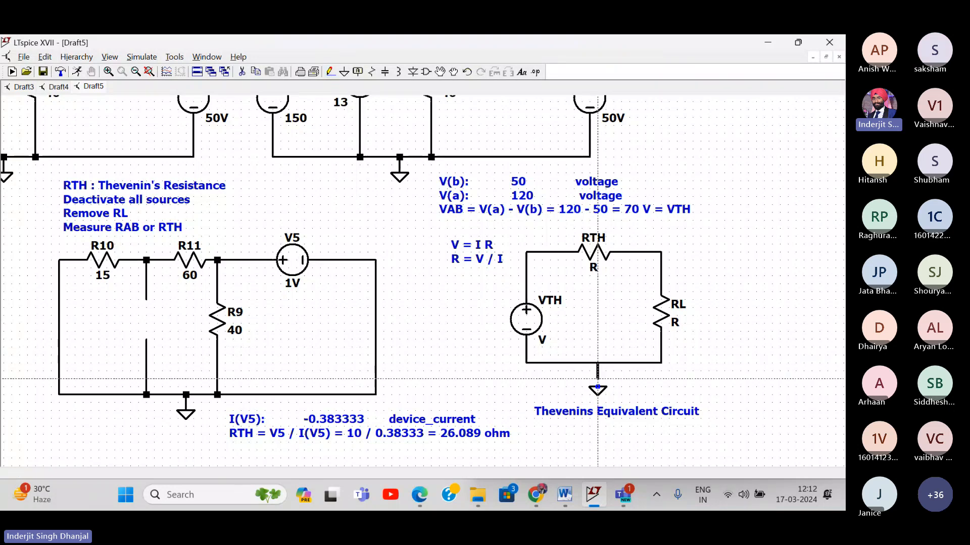
click(598, 387)
key(Escape)
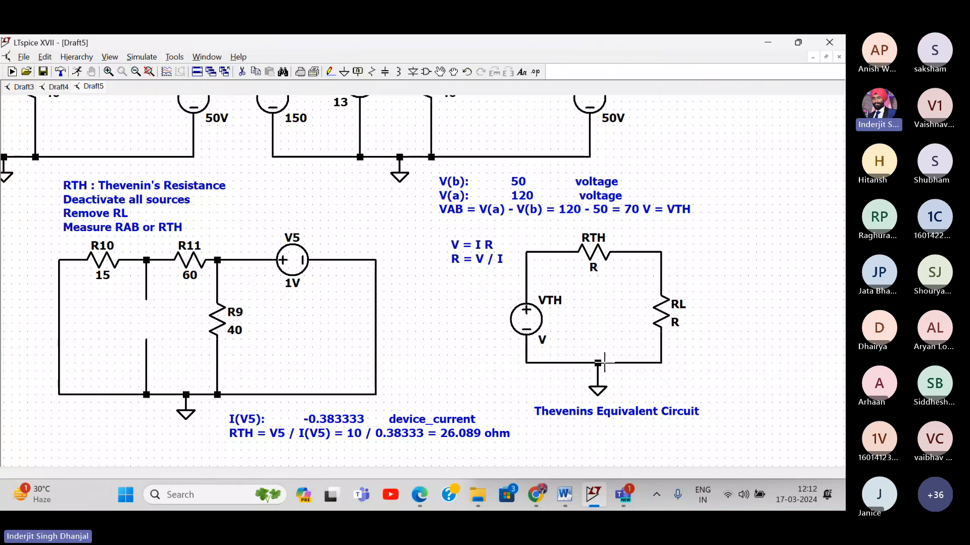
- Set the VTH source to a DC value of 70 V and the RTH resistor to 26.089
right_click(530, 326)
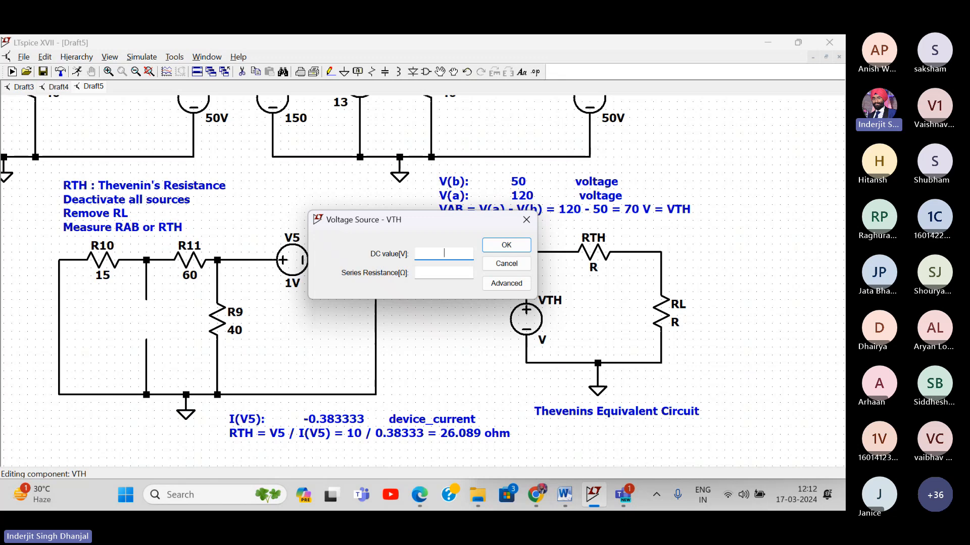
text(70)
key(Return)
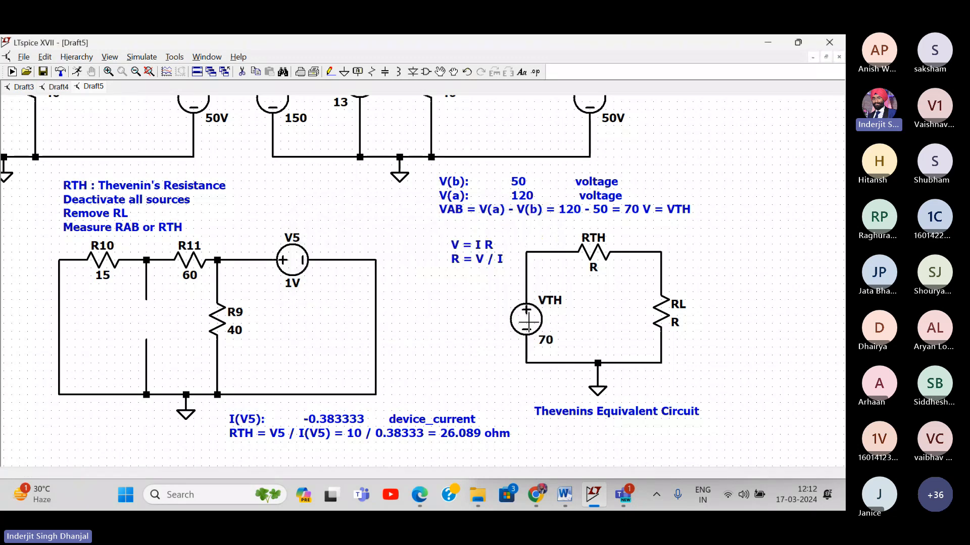
right_click(594, 266)
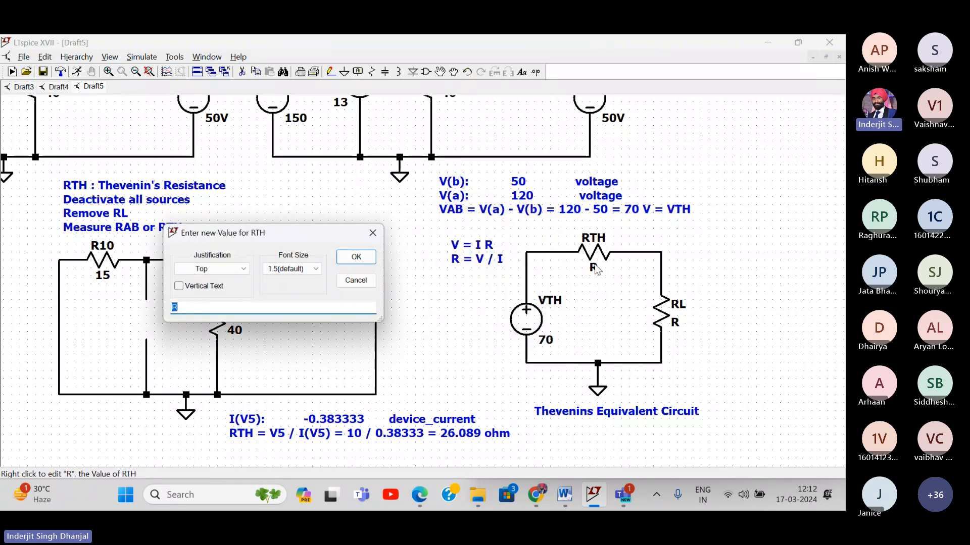
text(26.)
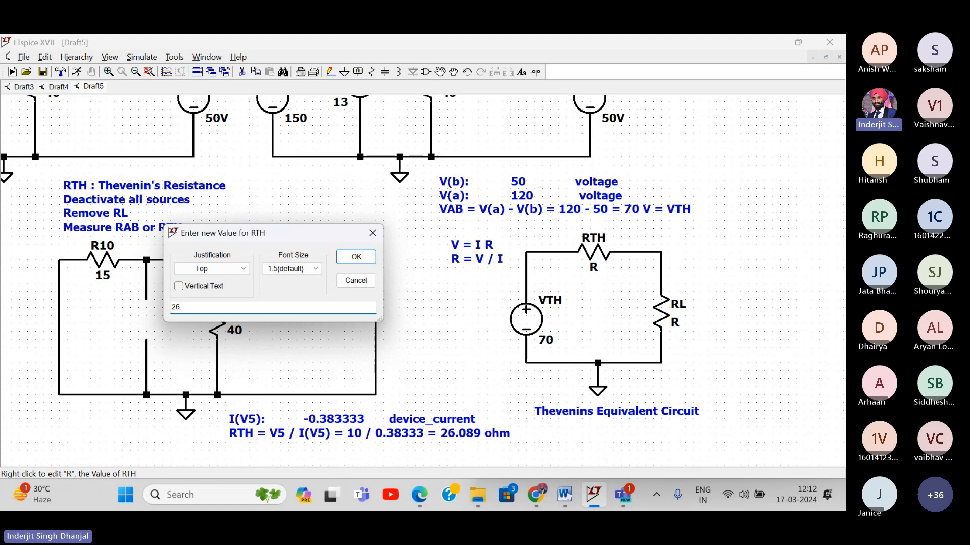
text(089)
key(Return)
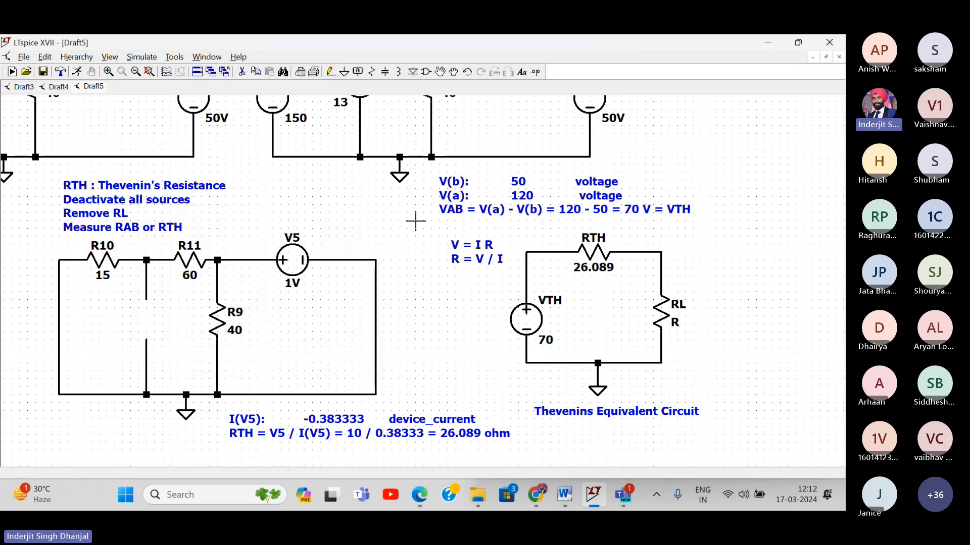
- Set the value of load resistor RL in the Thevenin equivalent circuit to 30
drag(416, 221, 381, 231)
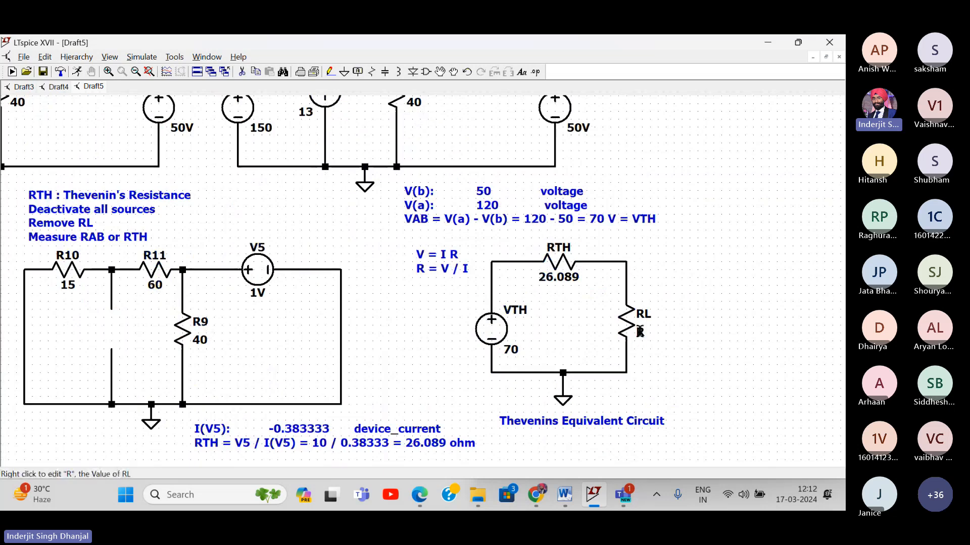
right_click(639, 332)
text(30)
key(Return)
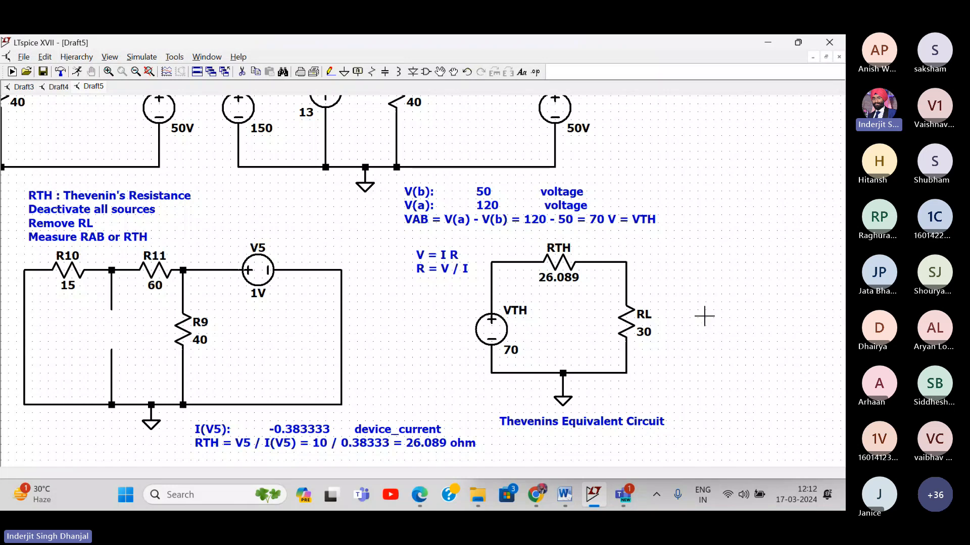
- Move RL and its vertical wires away from RTH to open a gap in the equivalent circuit loop
drag(704, 316, 622, 313)
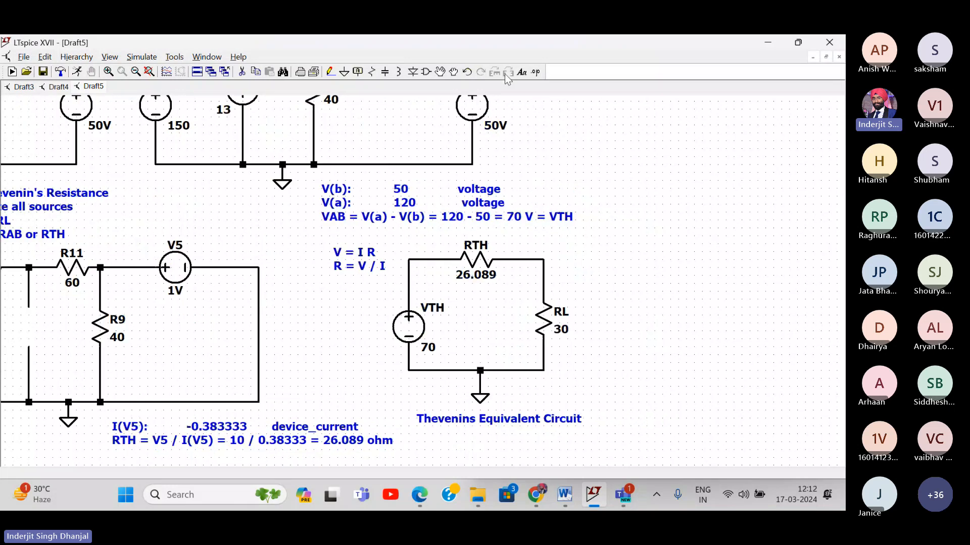
click(440, 72)
drag(523, 240, 573, 391)
drag(575, 280, 622, 280)
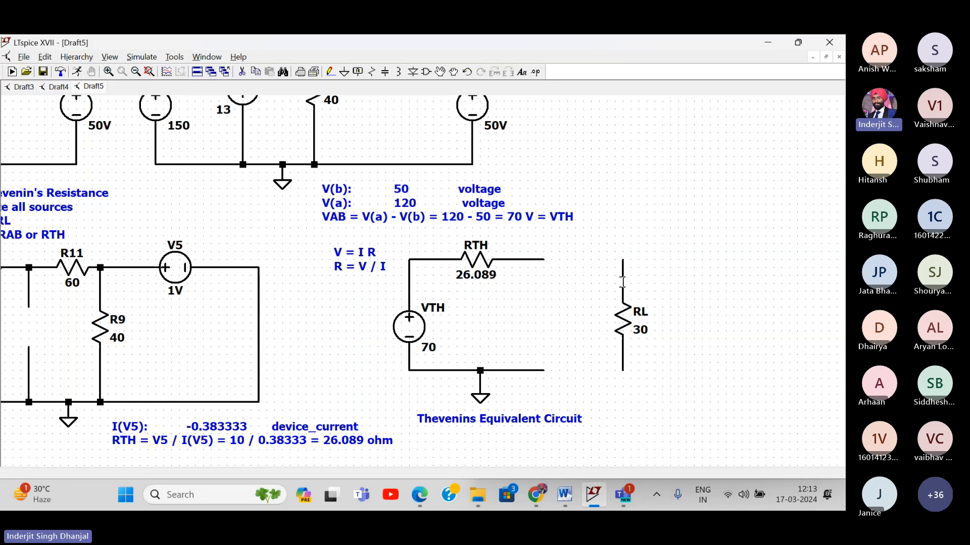
- Place a new voltage source near the open end of RTH's wire and delete the overlapping duplicate source
click(427, 73)
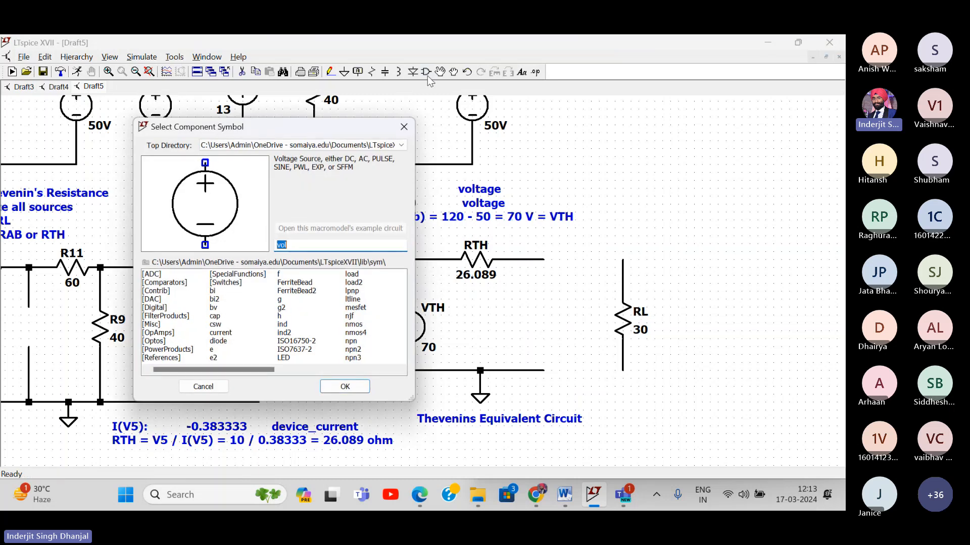
key(Return)
key(ctrl+r)
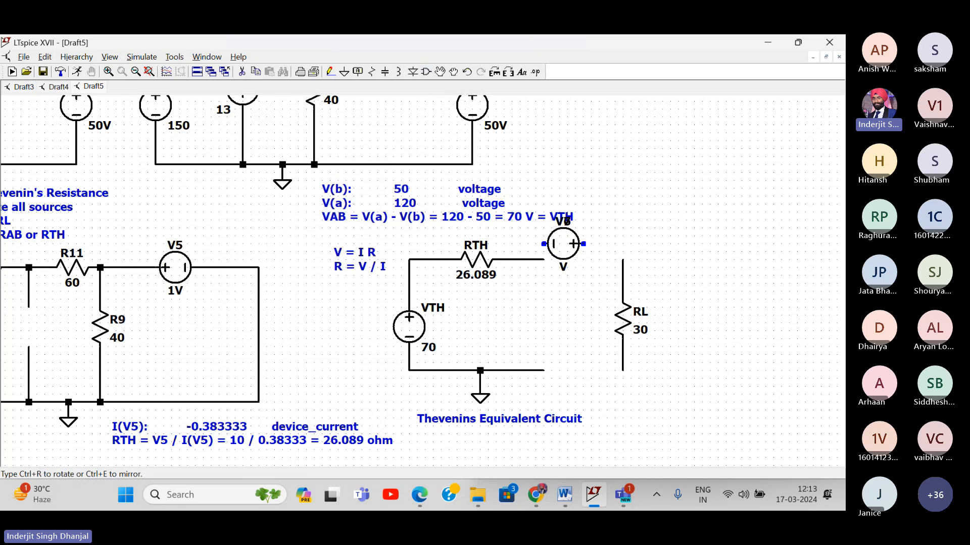
key(ctrl+r)
click(565, 241)
key(Escape)
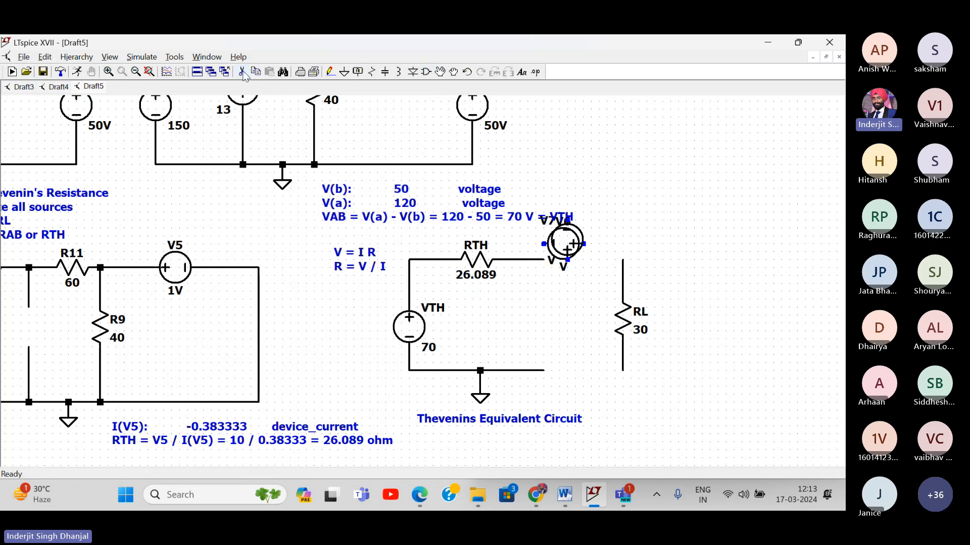
click(570, 242)
key(Escape)
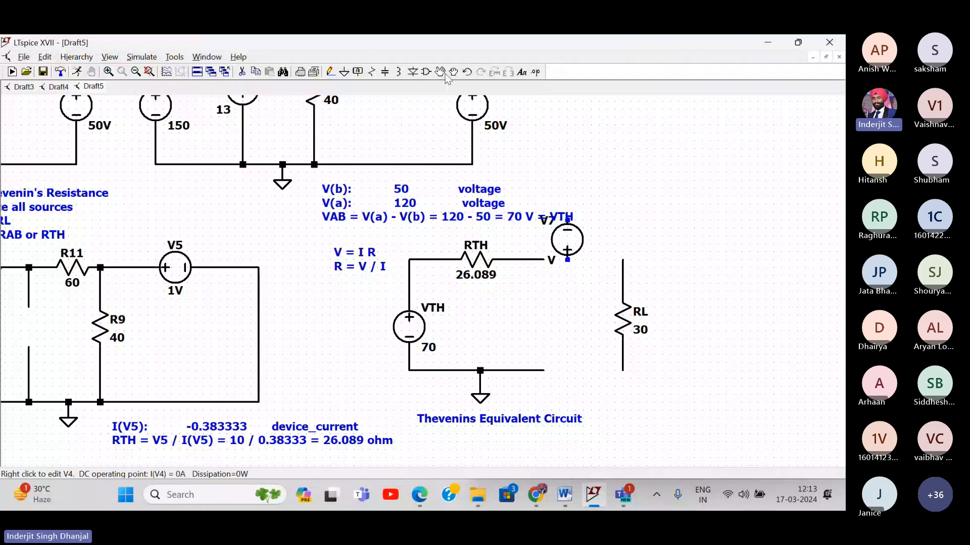
- Rotate the new source horizontal with its positive terminal facing RTH and place it in the gap before RL
click(440, 73)
click(567, 239)
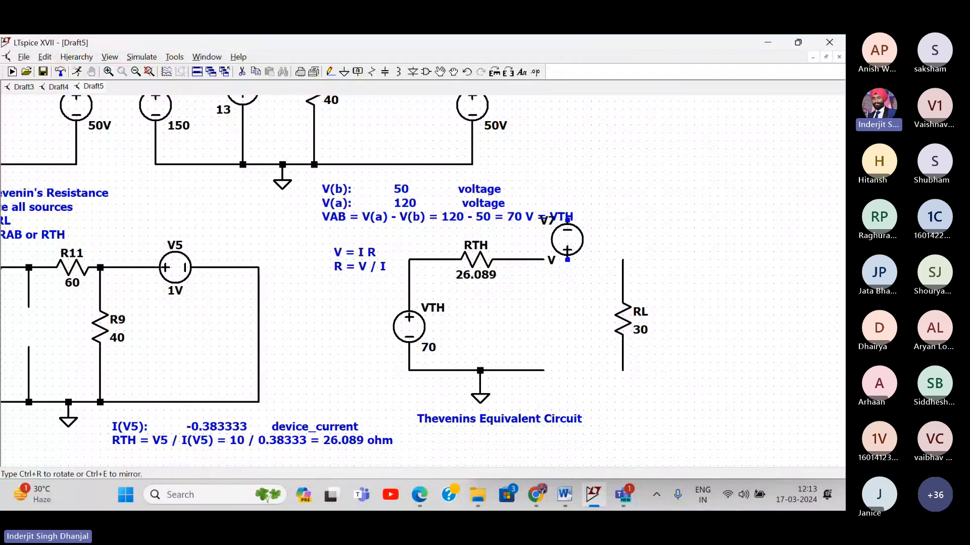
key(ctrl+r)
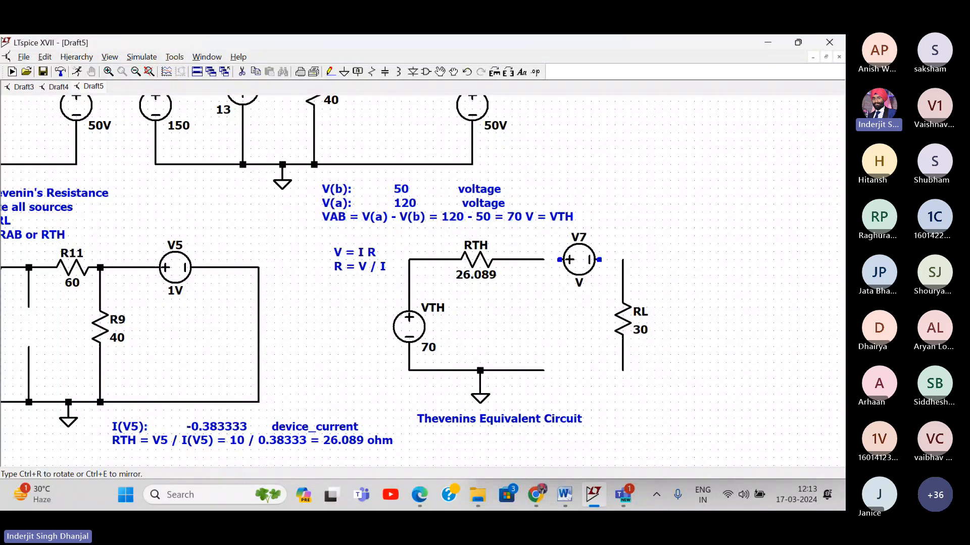
click(632, 226)
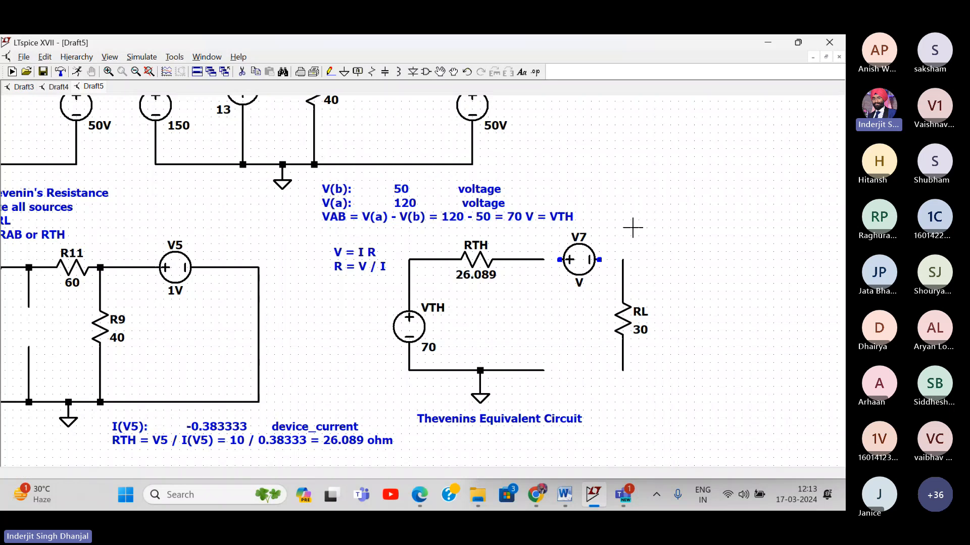
- Wire RTH through the new source to RL and connect RL's lower end back to the bottom wire
click(330, 72)
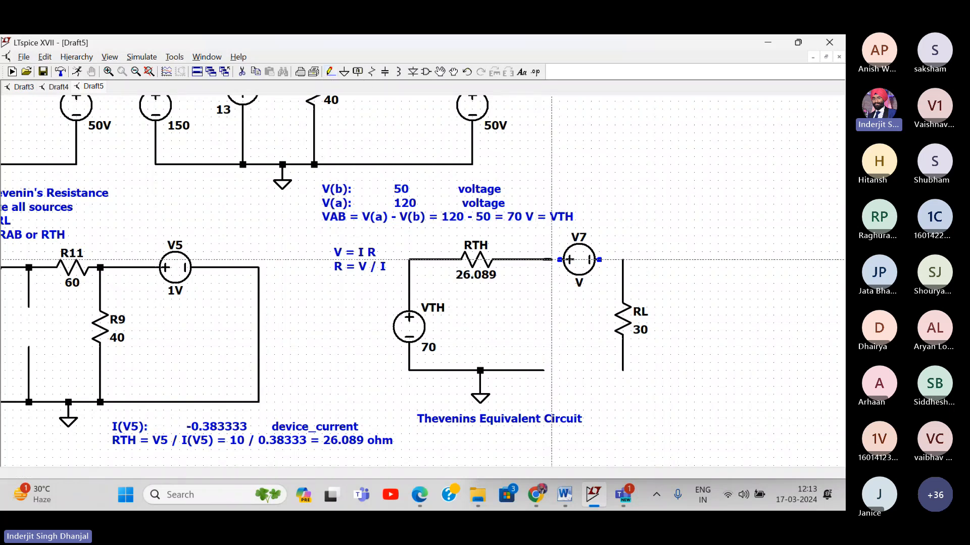
click(623, 259)
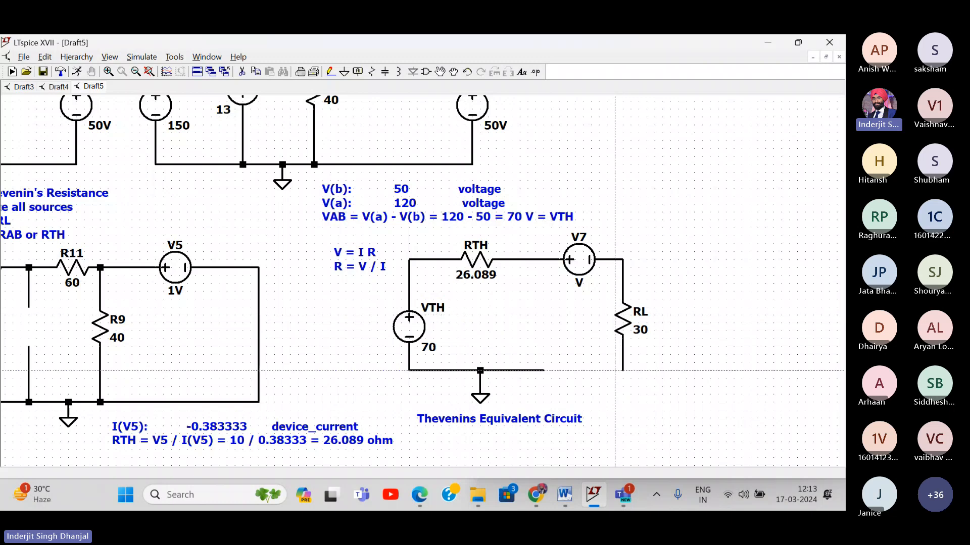
click(622, 370)
click(528, 370)
right_click(529, 369)
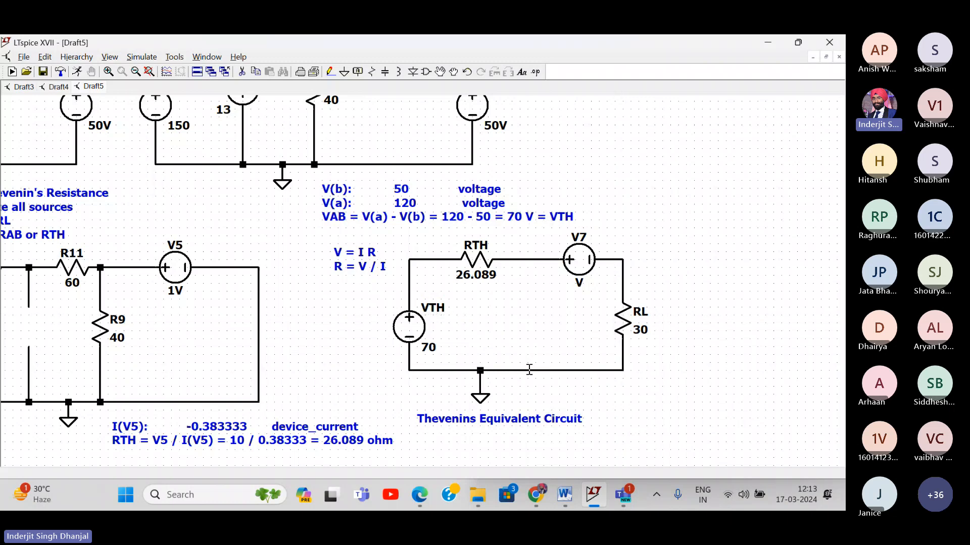
- Set the new series source to a DC value of 0 and rename it Vy
right_click(585, 274)
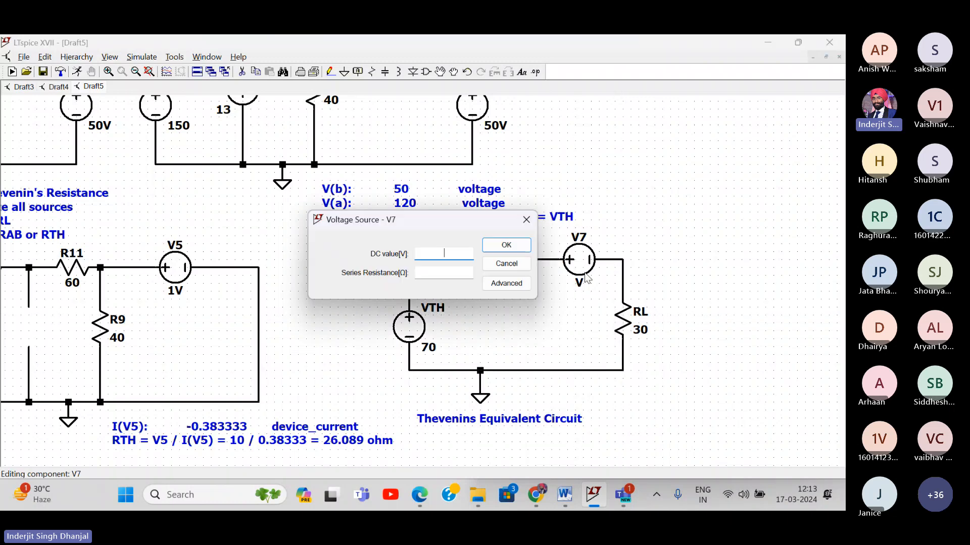
text(0)
click(506, 245)
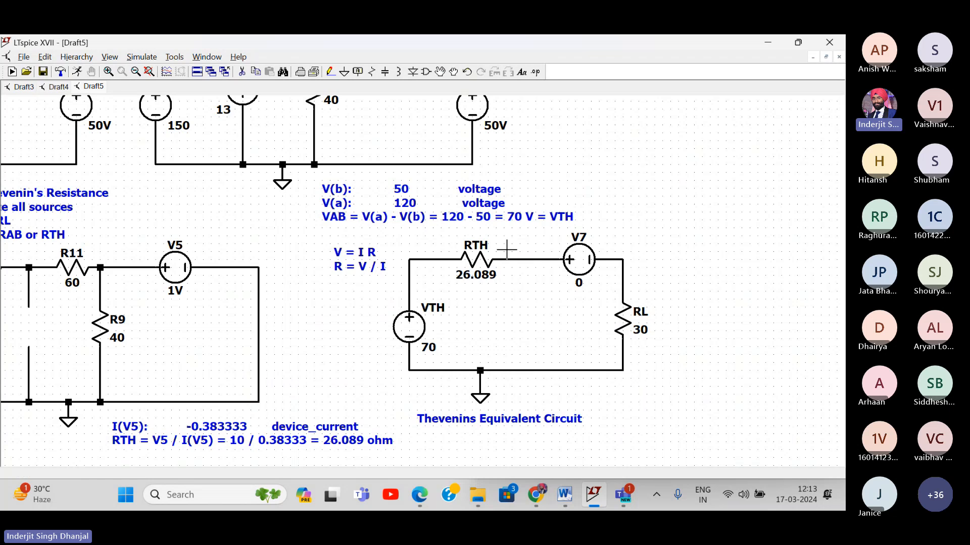
drag(328, 244, 341, 270)
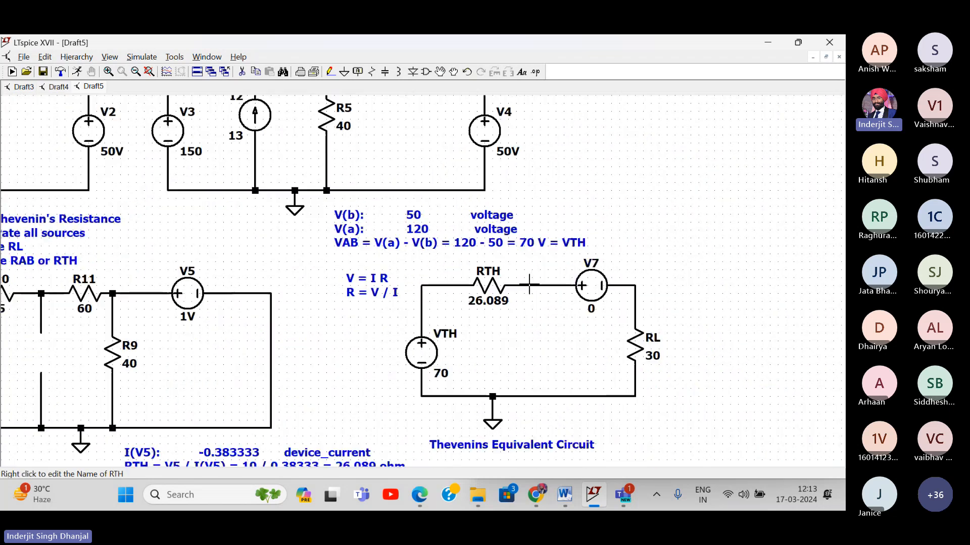
right_click(590, 264)
text(Vy)
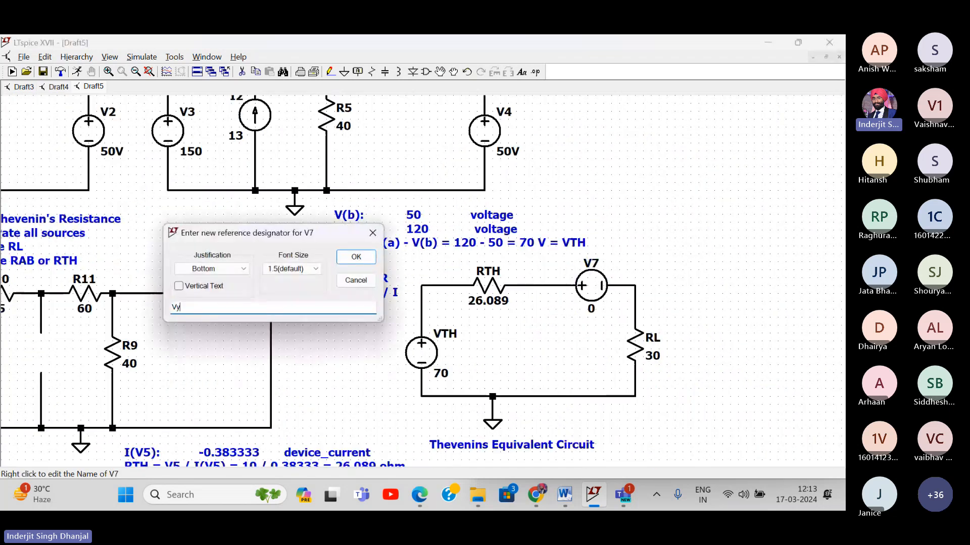
key(Return)
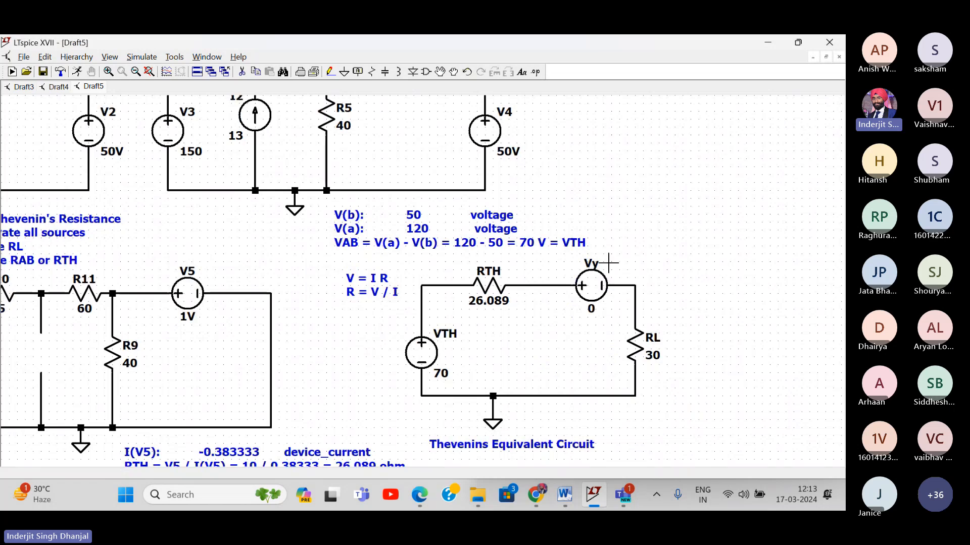
- Run the simulation and look through the operating point results for the current through Vy
drag(691, 280, 649, 260)
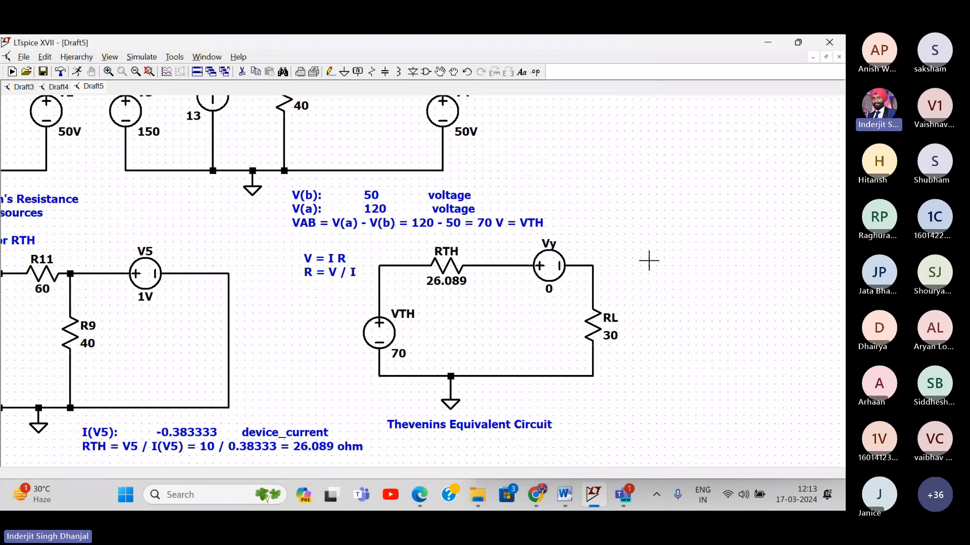
click(142, 56)
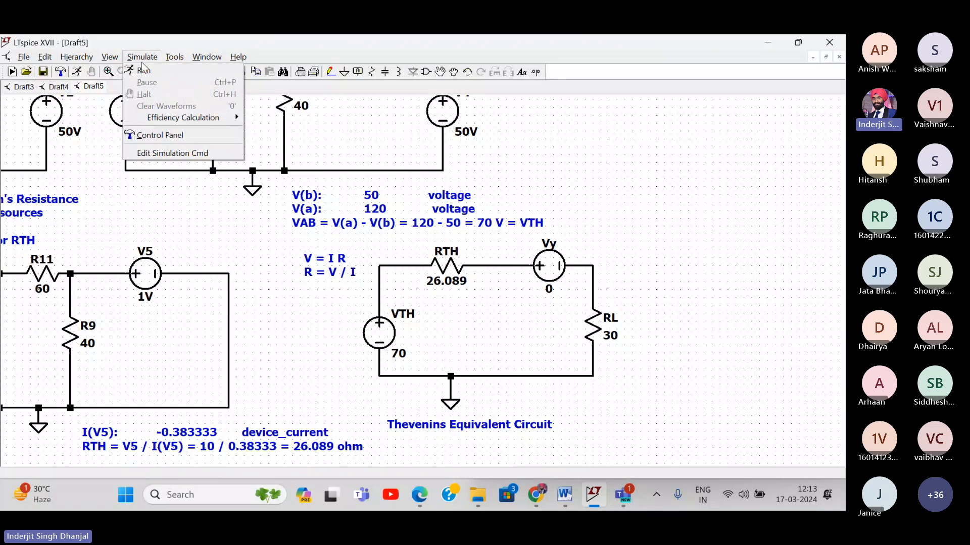
click(143, 70)
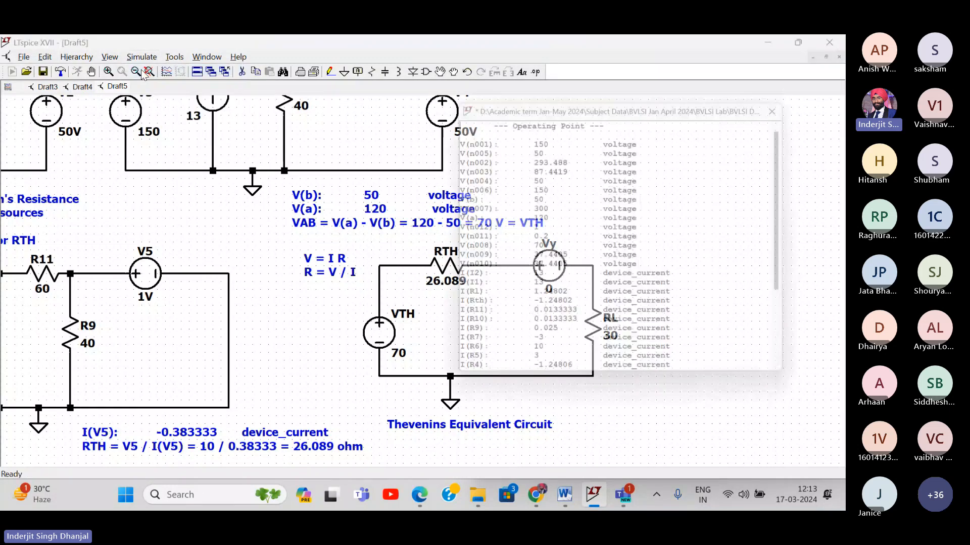
drag(555, 105, 727, 117)
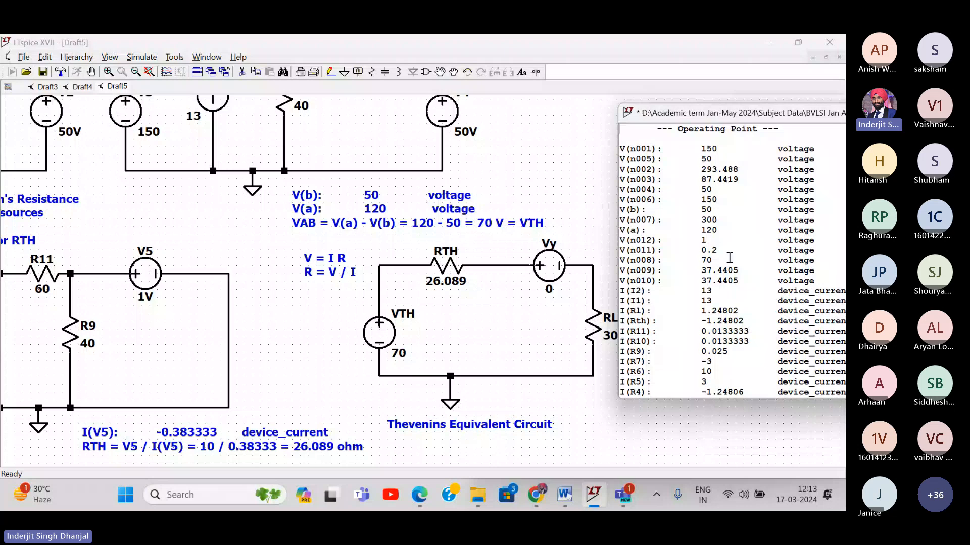
scroll(730, 258, down, 4)
drag(730, 113, 150, 100)
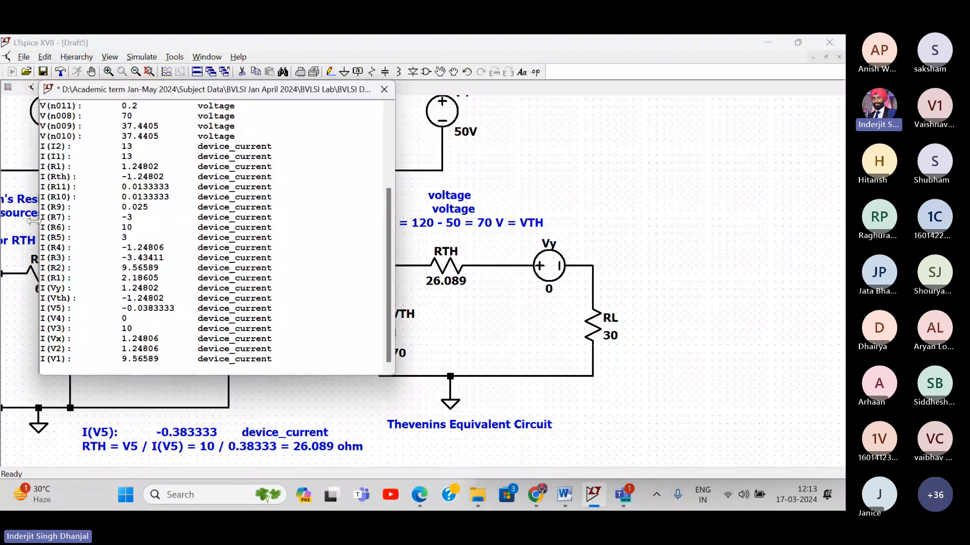
scroll(71, 260, up, 4)
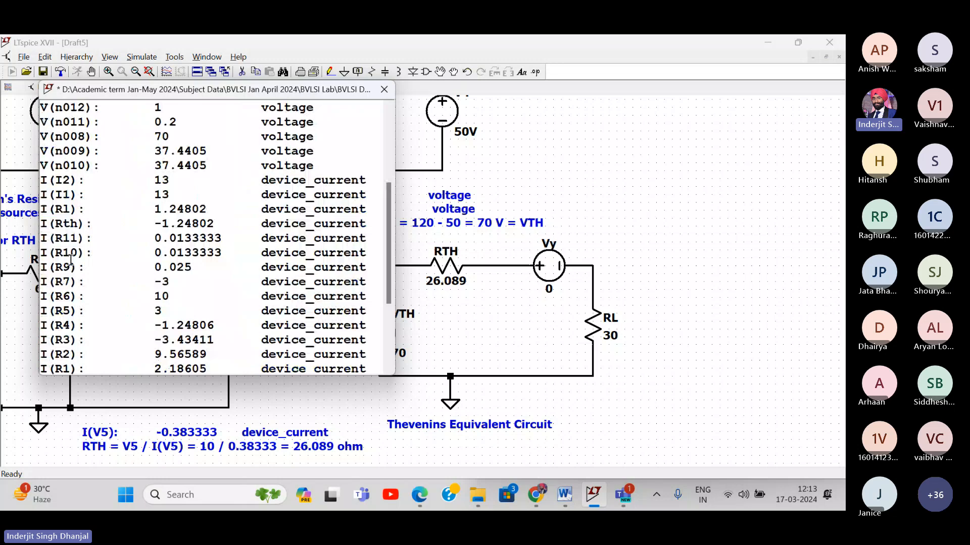
scroll(70, 260, down, 3)
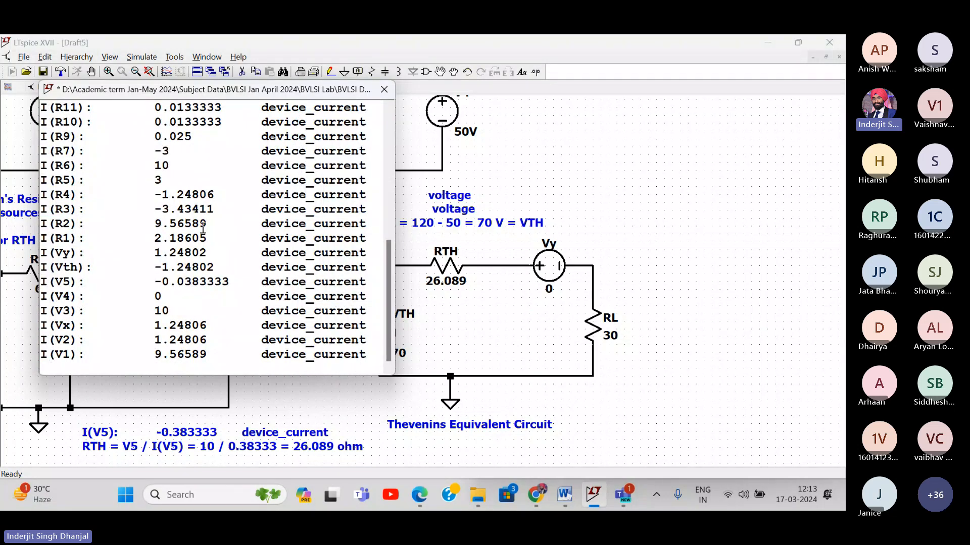
- Copy the I(Vy) line from the operating point results and place it as comment text below the Thevenin equivalent circuit
drag(43, 251, 374, 259)
key(ctrl+c)
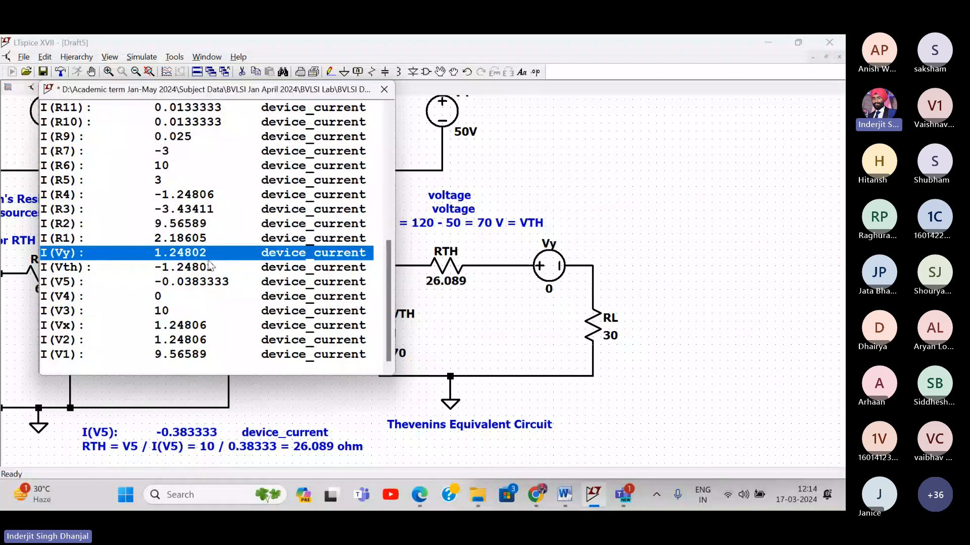
click(384, 89)
right_click(606, 405)
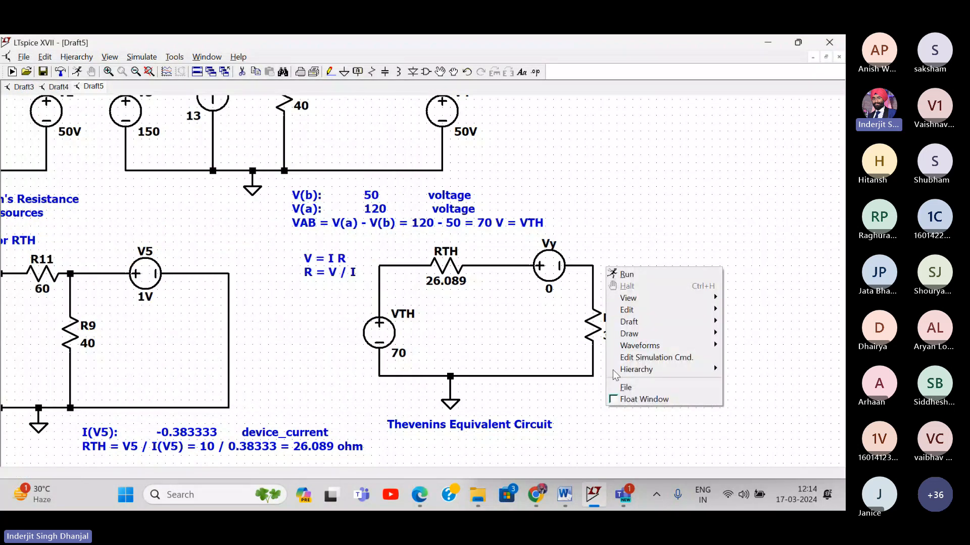
mouse_move(656, 322)
click(741, 374)
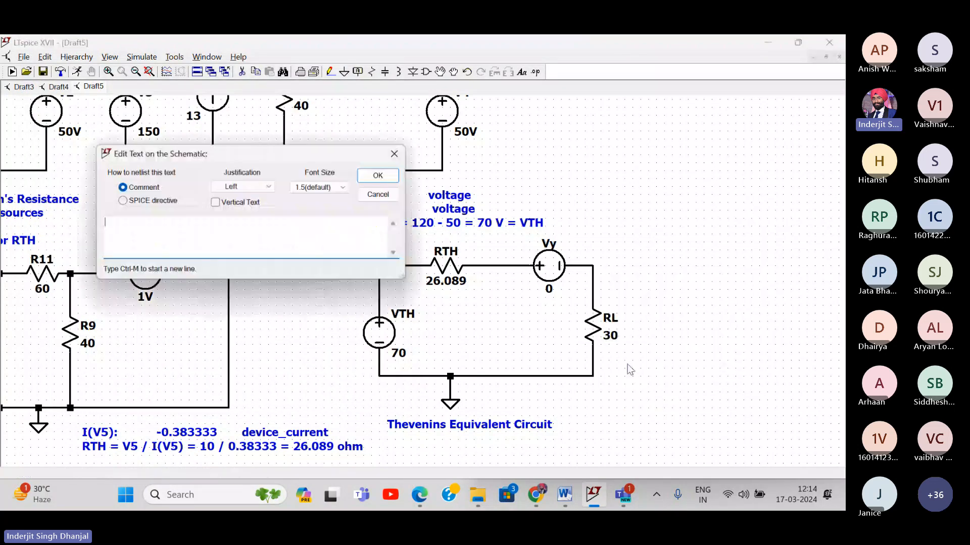
key(ctrl+v)
key(Return)
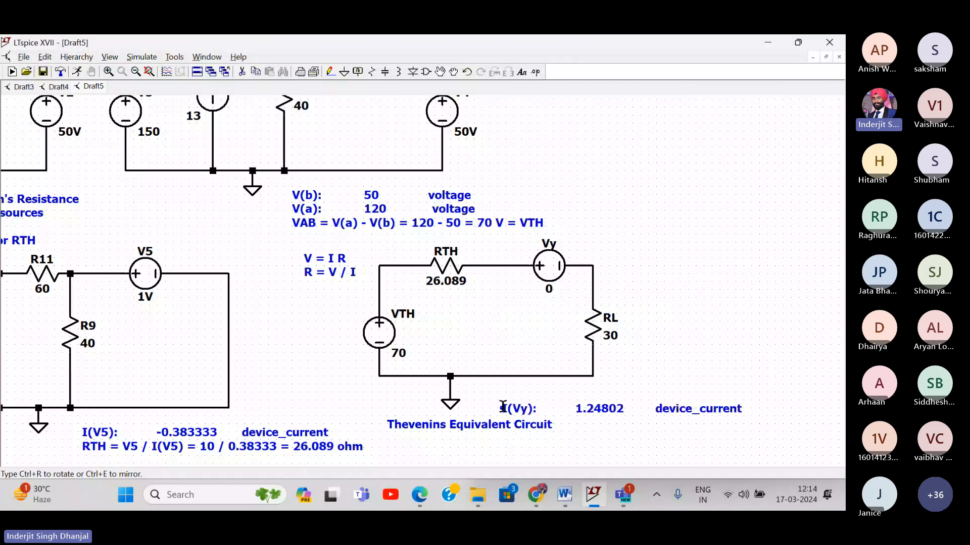
click(503, 406)
- Add a second line reading "IL = 1.24802 A" to the I(Vy) comment
right_click(503, 406)
click(268, 222)
key(ctrl+m)
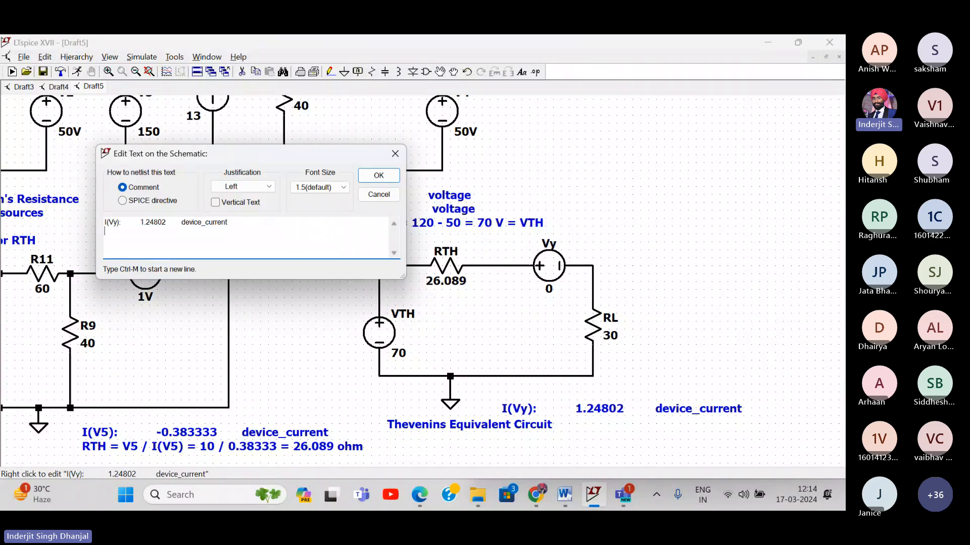
text(IL = 1.24802 A)
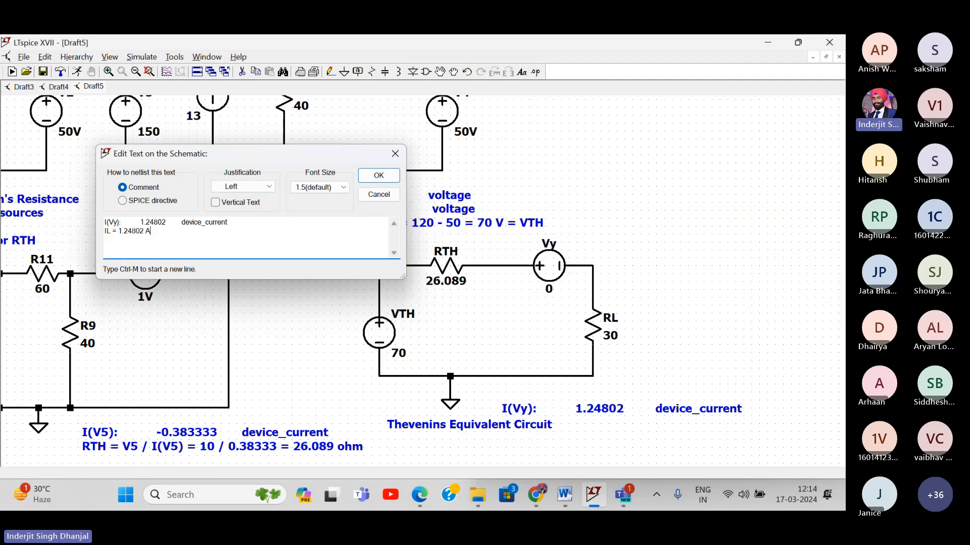
key(Return)
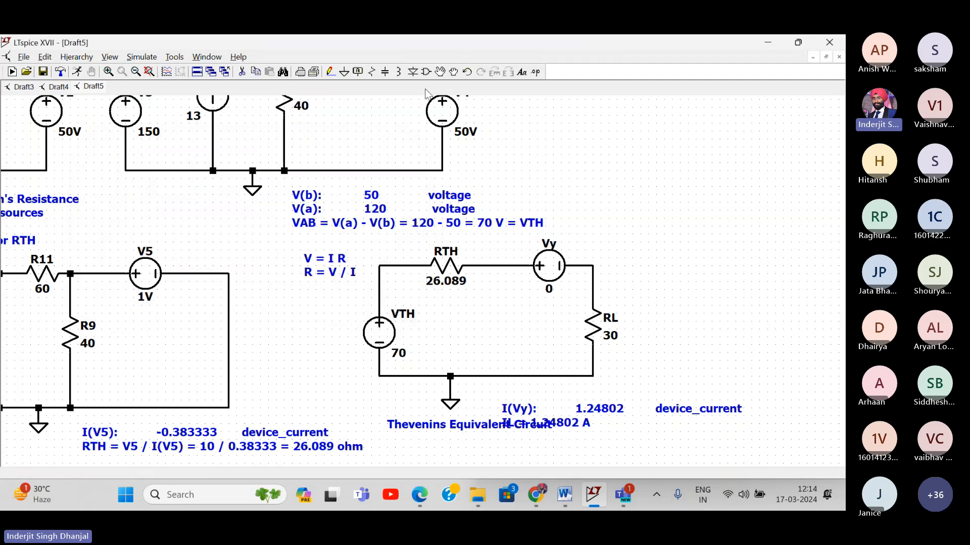
- Move the "Thevenins Equivalent Circuit" title slightly down so it clears the load current comment
click(440, 72)
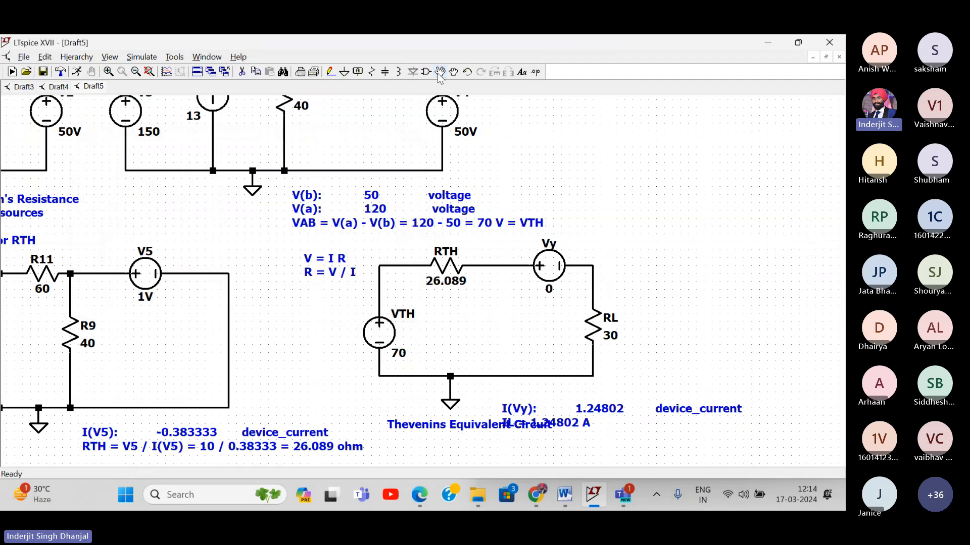
click(438, 426)
click(386, 436)
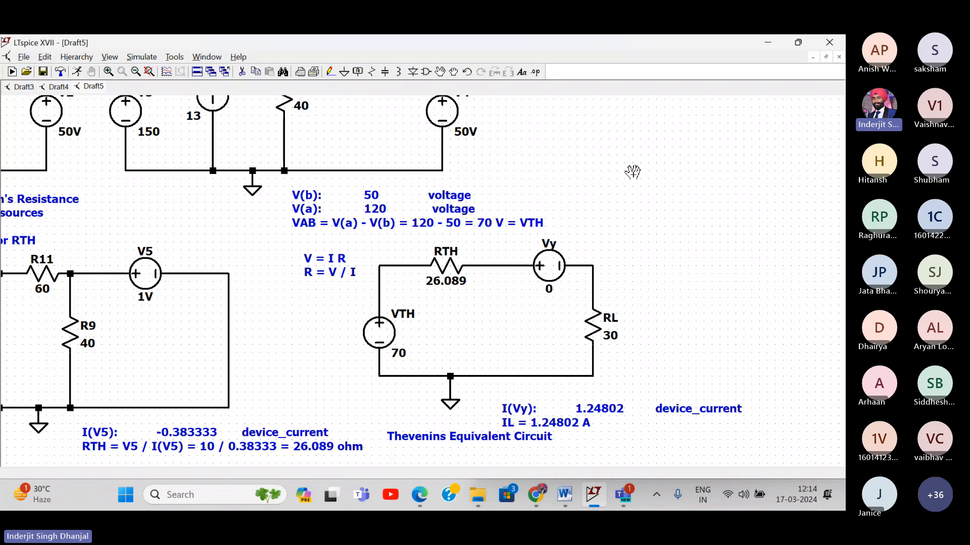
- Compare the simulated equivalent circuit and load current with the handwritten Thevenin equivalent circuit and I30 calculation in the PDF solution
click(798, 43)
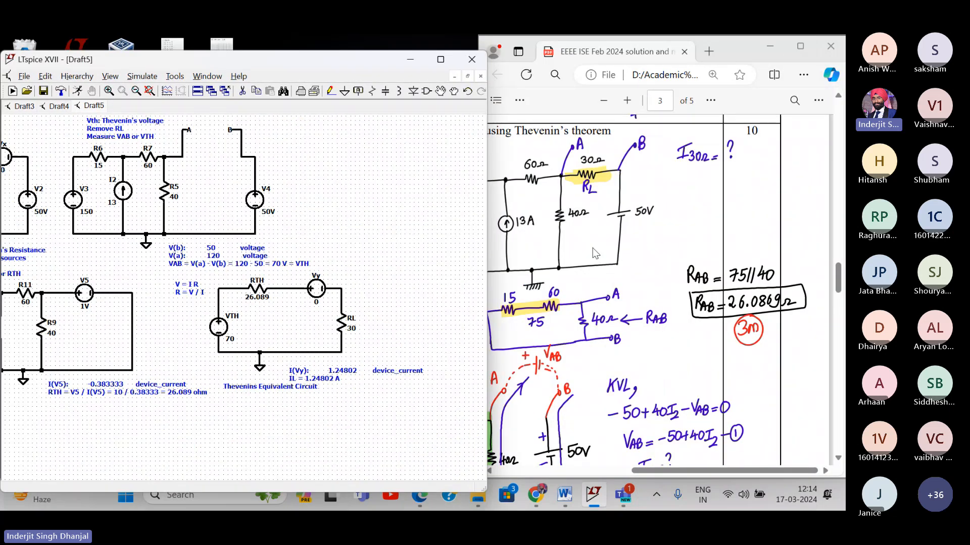
click(595, 253)
scroll(581, 268, down, 9)
scroll(561, 284, left, 4)
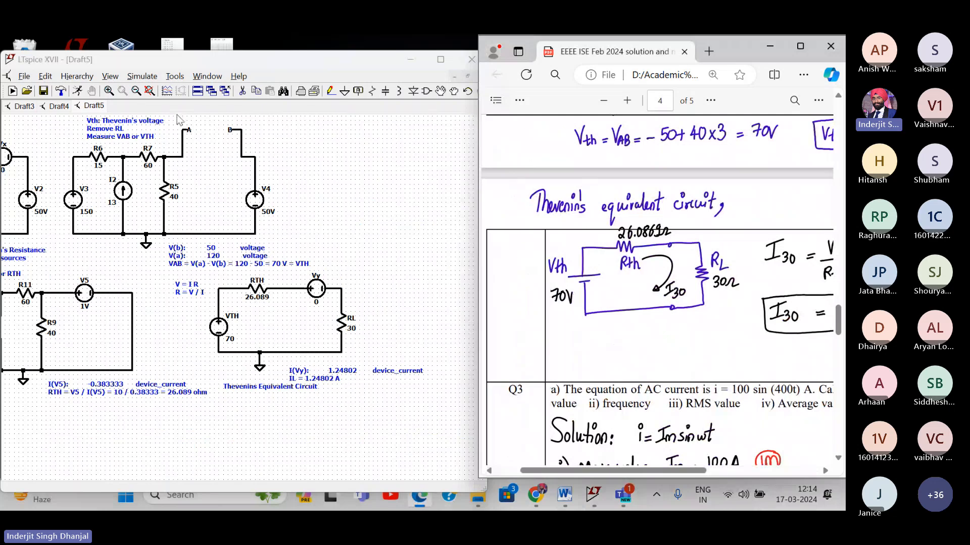
click(109, 91)
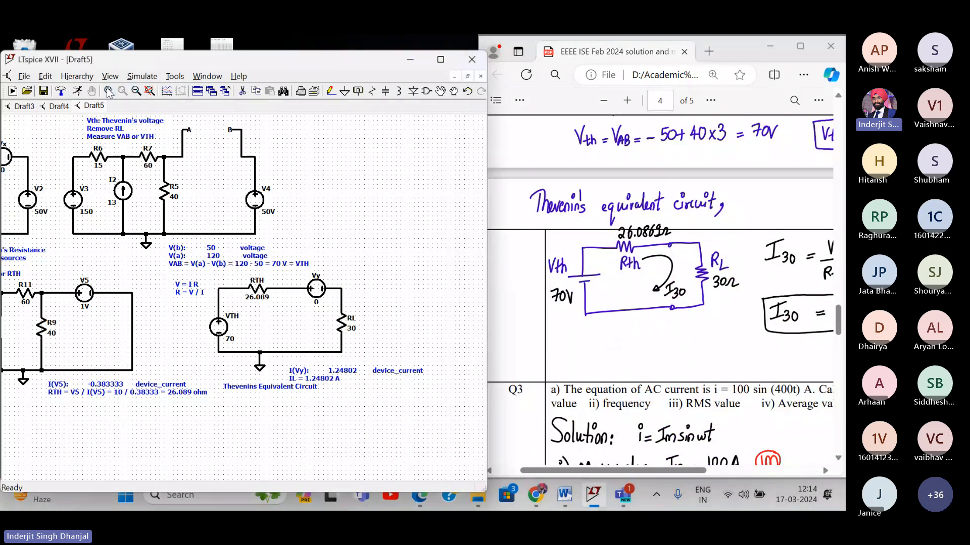
click(270, 205)
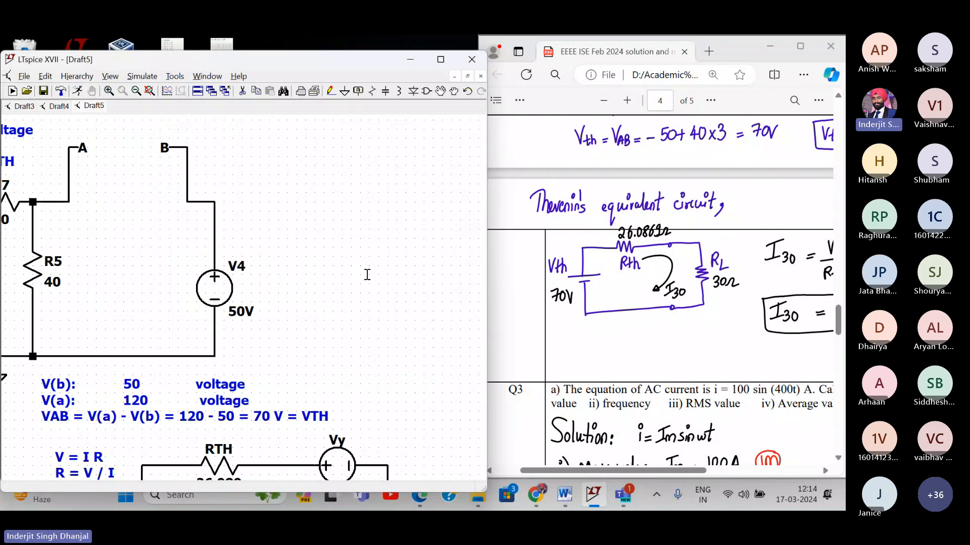
drag(405, 329, 380, 112)
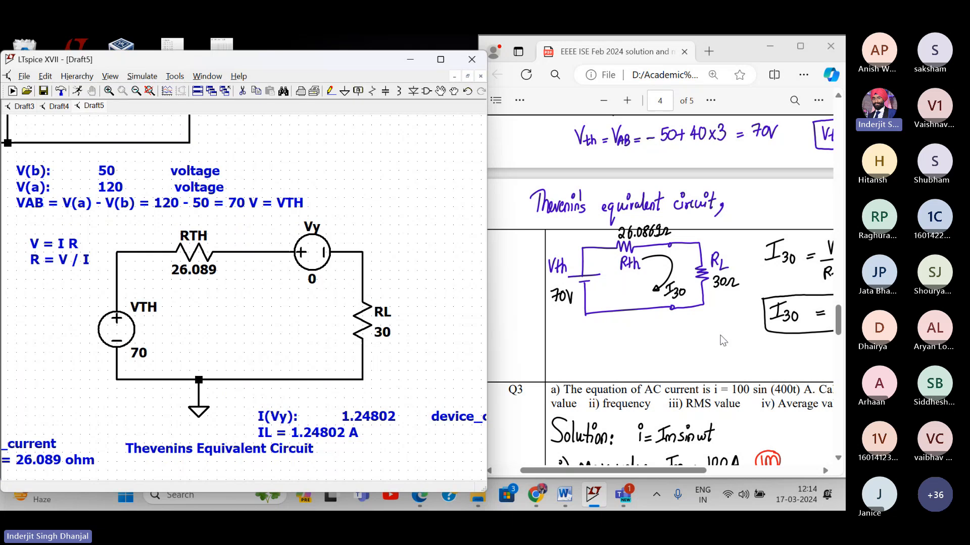
click(640, 347)
scroll(640, 347, right, 4)
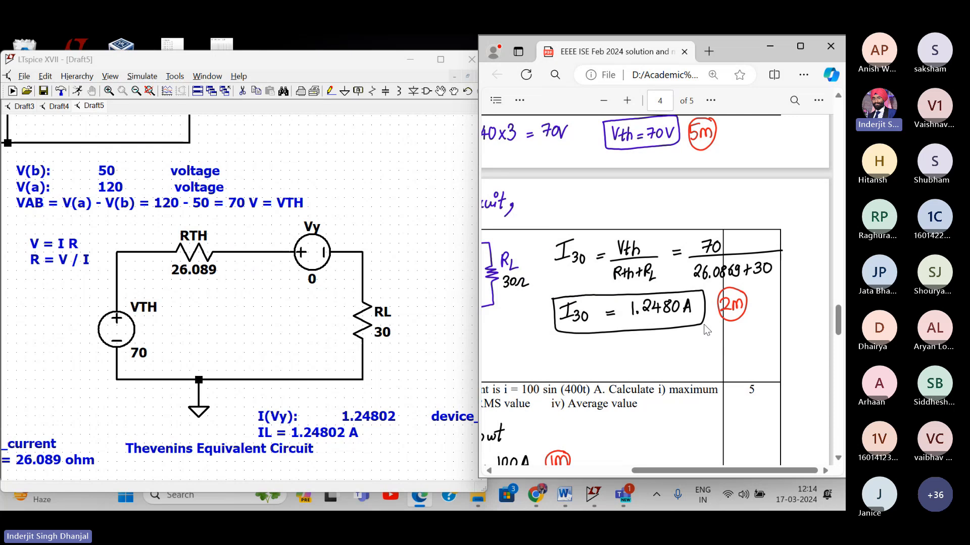
scroll(704, 324, left, 5)
- Switch to the Word document and enter 70 V as the simulated value of Thevenin's voltage Vth in the figure 1 table
click(565, 495)
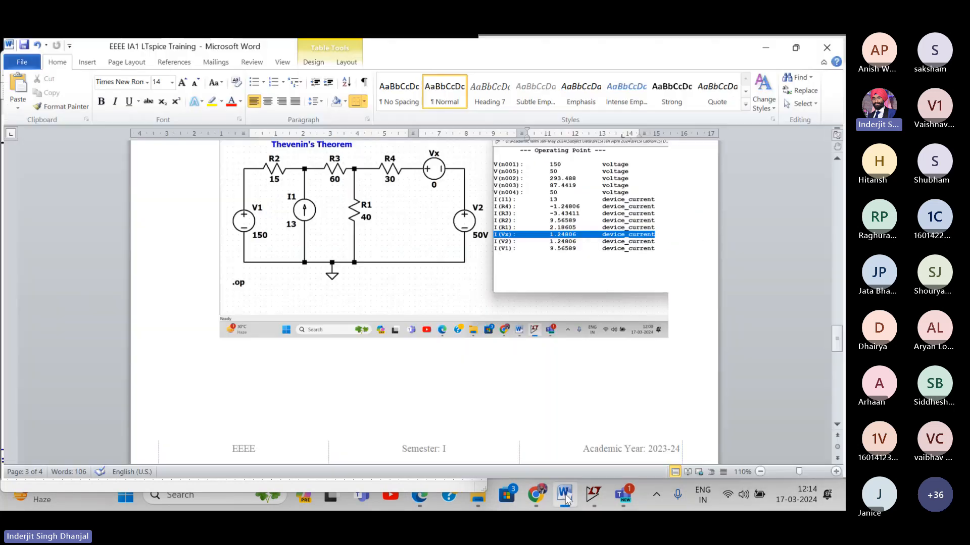
drag(607, 44, 603, 82)
scroll(600, 329, down, 8)
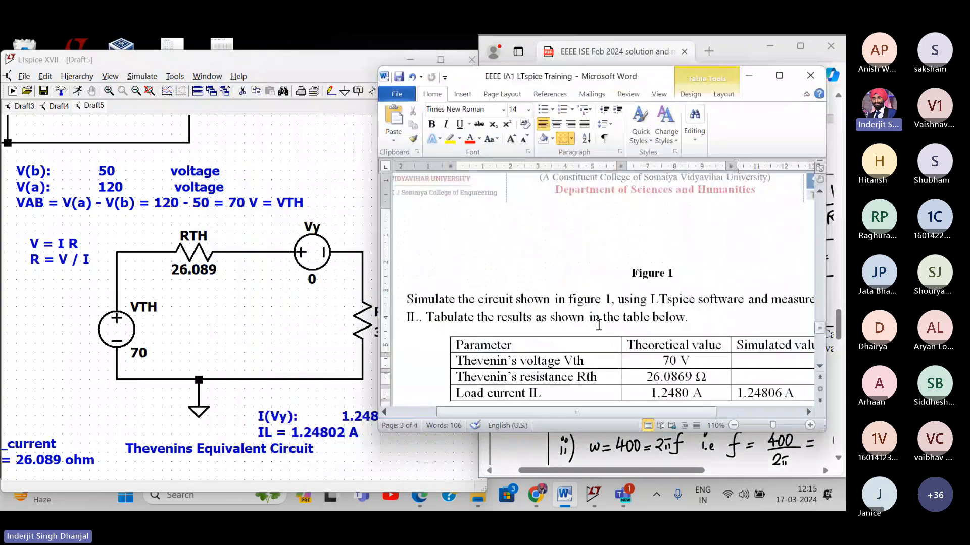
scroll(685, 285, right, 2)
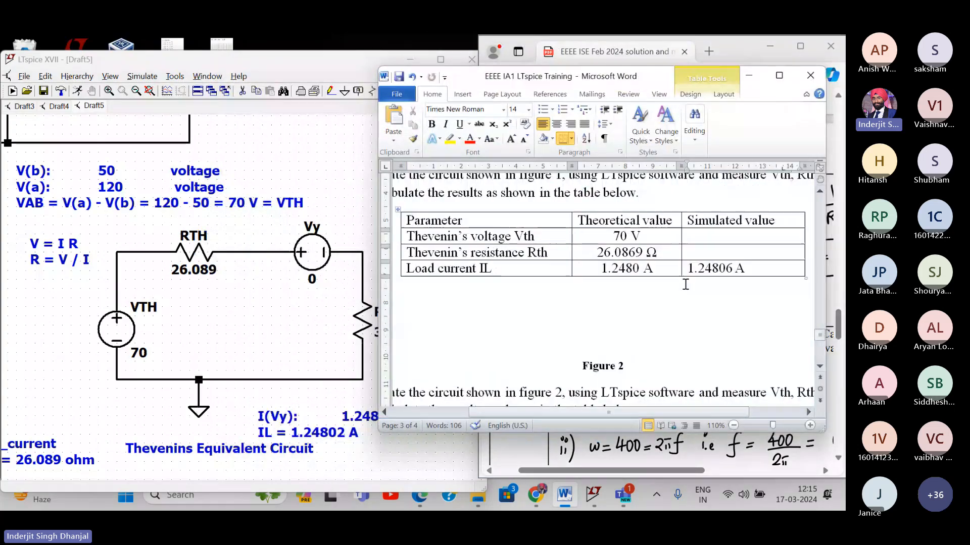
click(697, 233)
text(70 V)
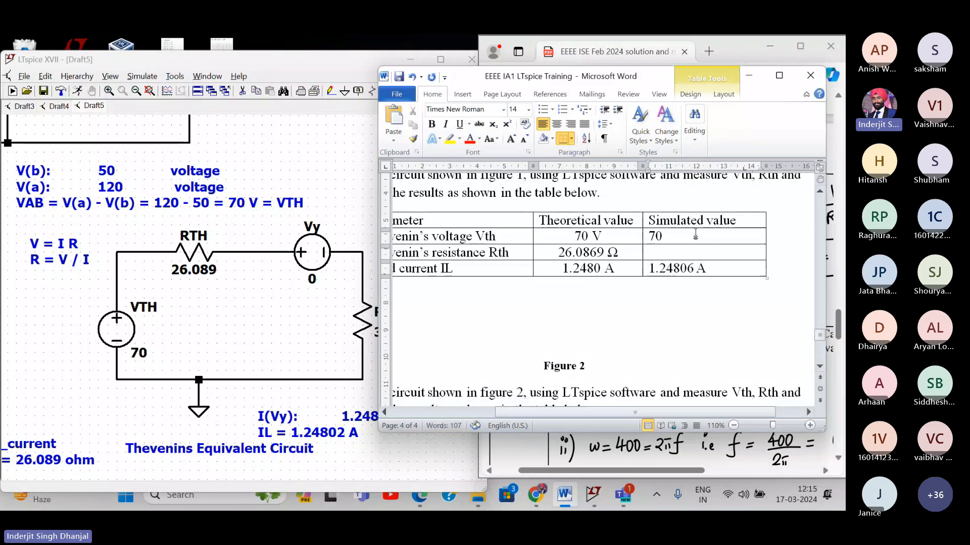
- Enter 26.089 Ω as the simulated value of Thevenin's resistance Rth, inserting the ohm sign as a symbol
click(216, 283)
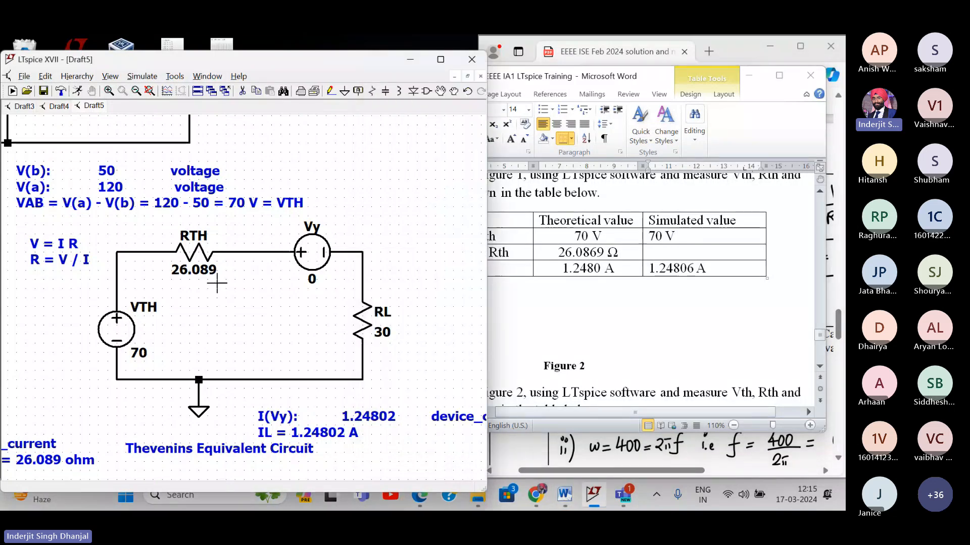
click(651, 252)
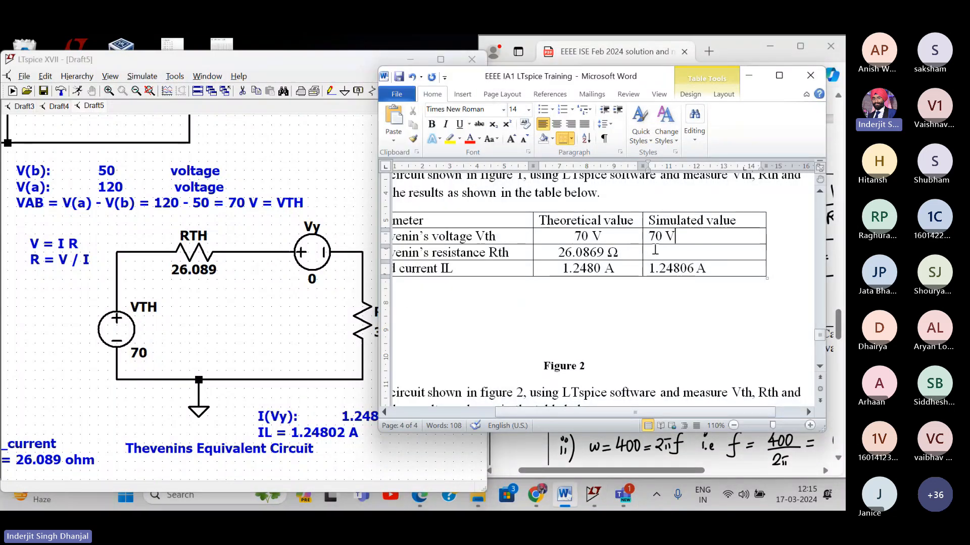
text(26.089)
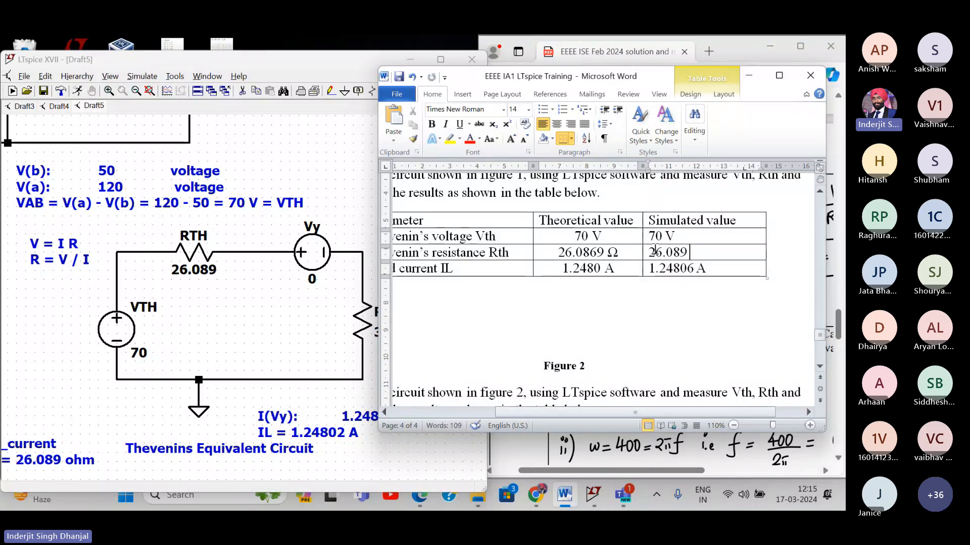
click(472, 95)
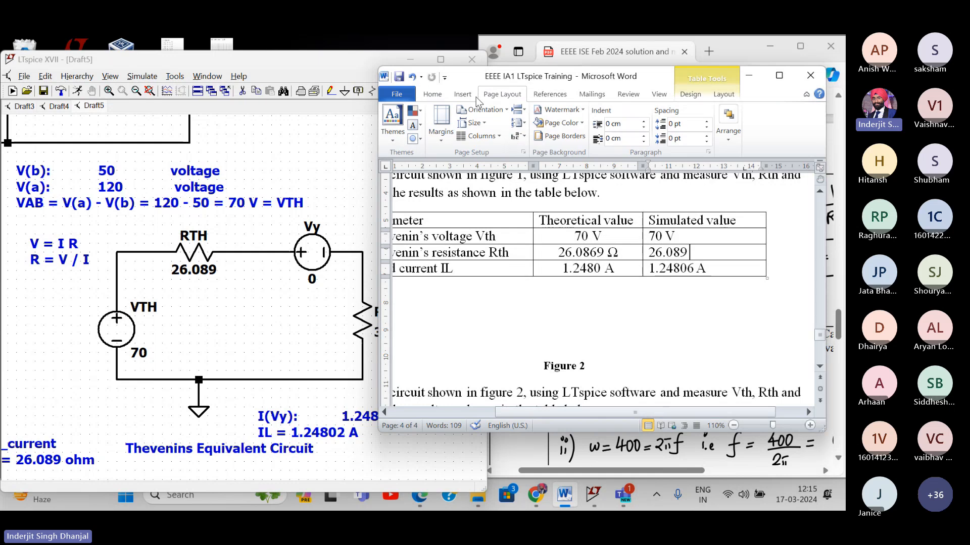
click(788, 123)
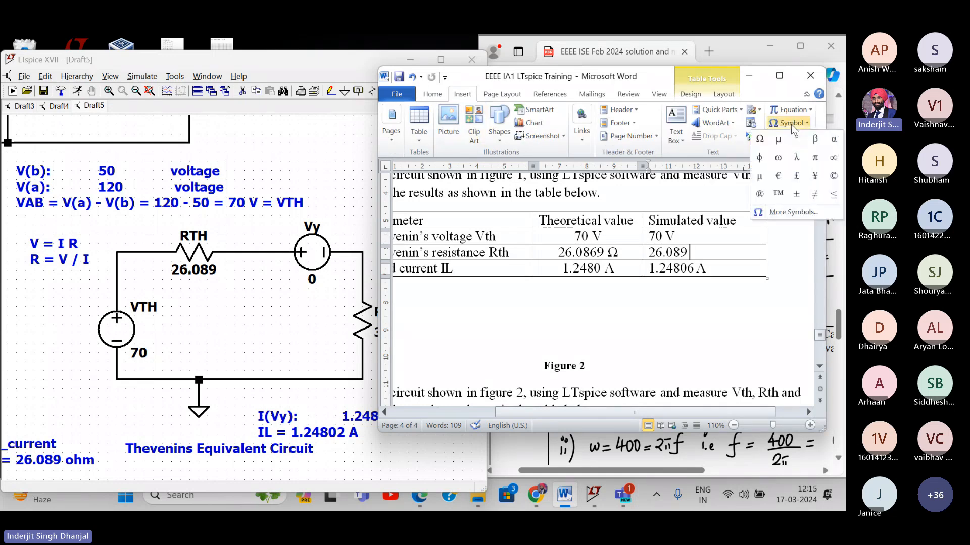
click(759, 137)
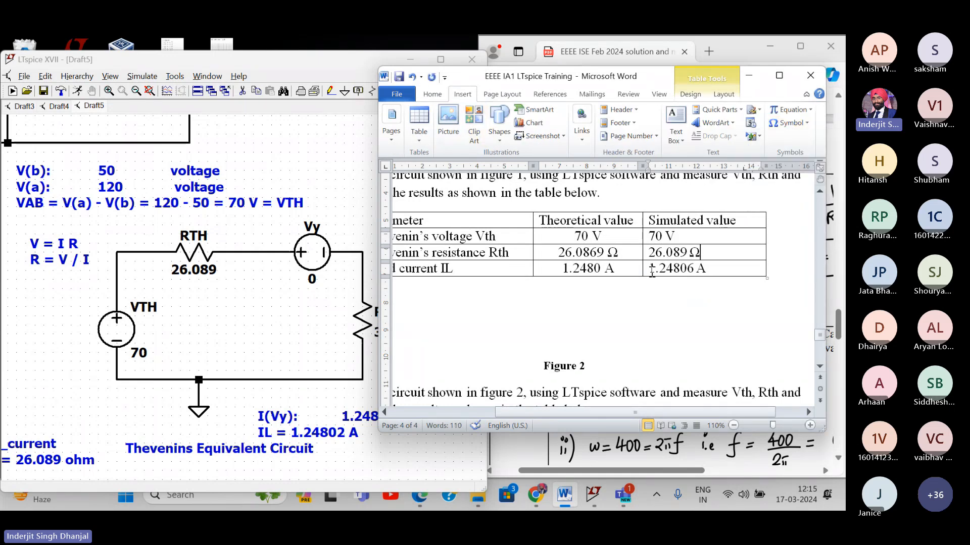
- Correct the simulated value of load current IL in the table to 1.24802 A
scroll(571, 342, left, 2)
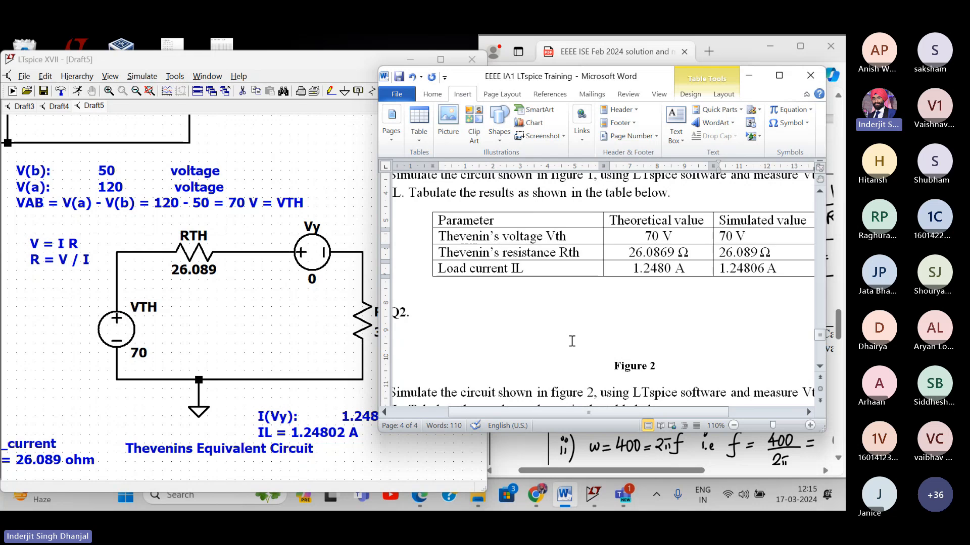
click(340, 223)
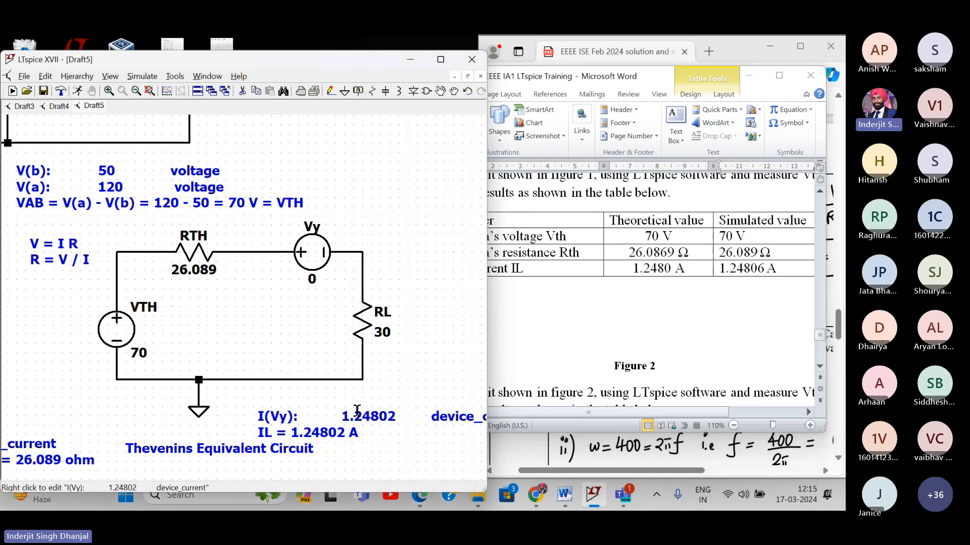
click(754, 270)
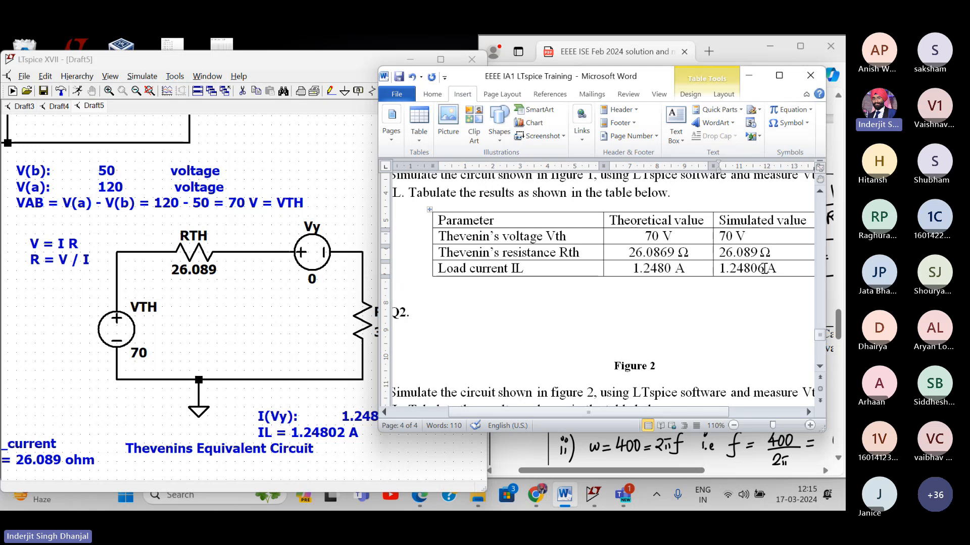
key(BackSpace)
text(2)
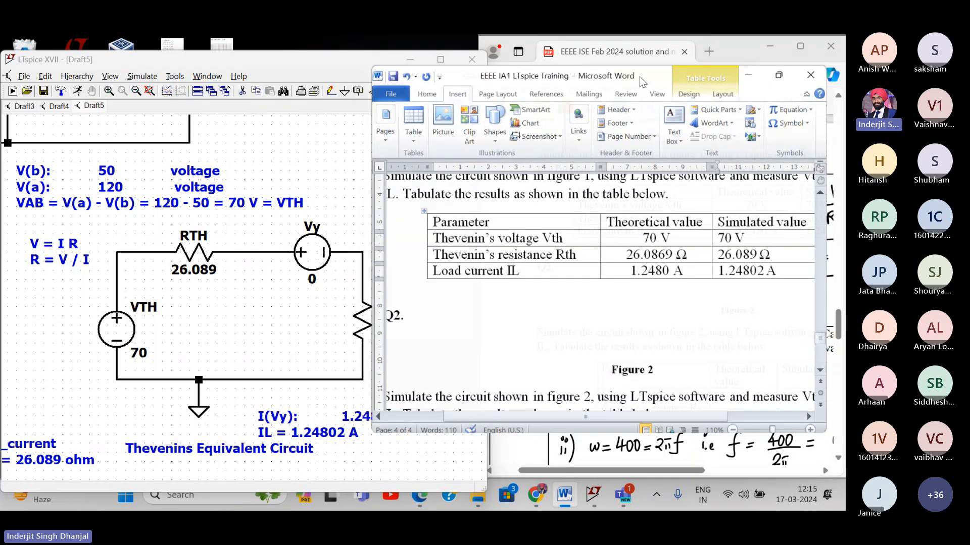
double_click(640, 77)
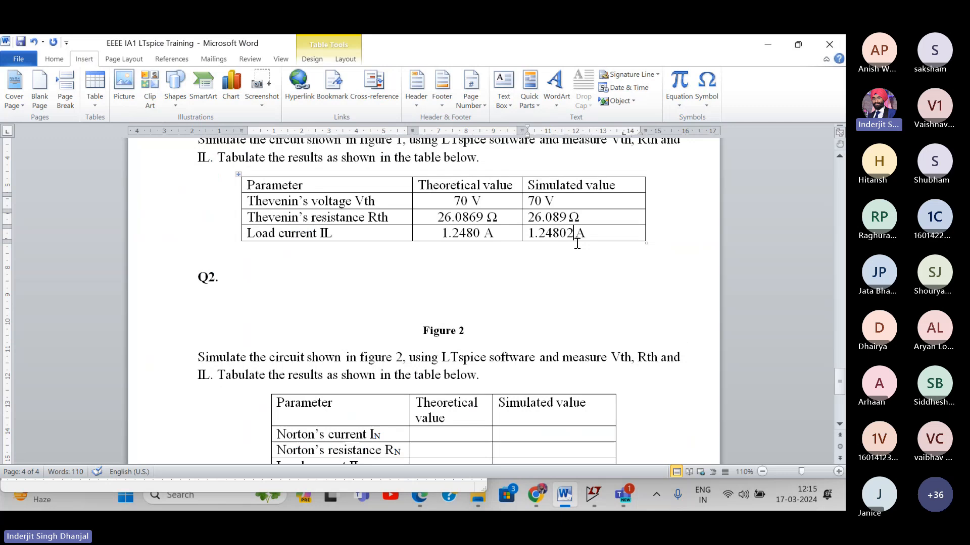
double_click(324, 44)
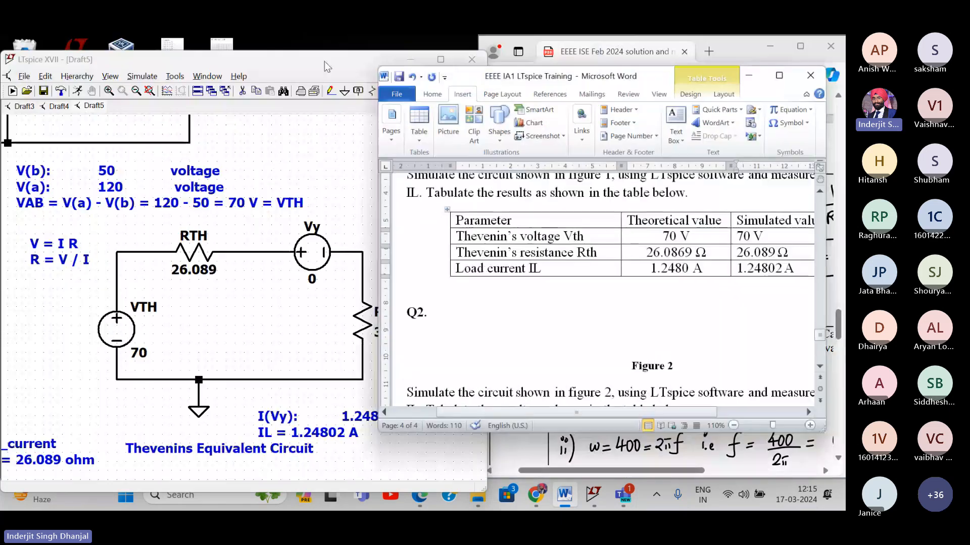
- Switch back to LTspice and run the operating point simulation of the complete Thevenin schematic
click(180, 59)
double_click(169, 59)
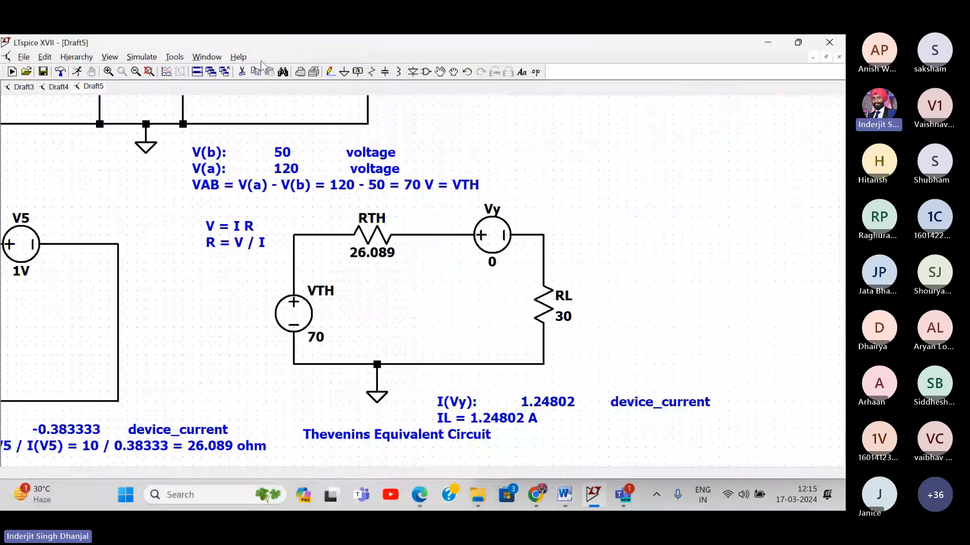
click(149, 71)
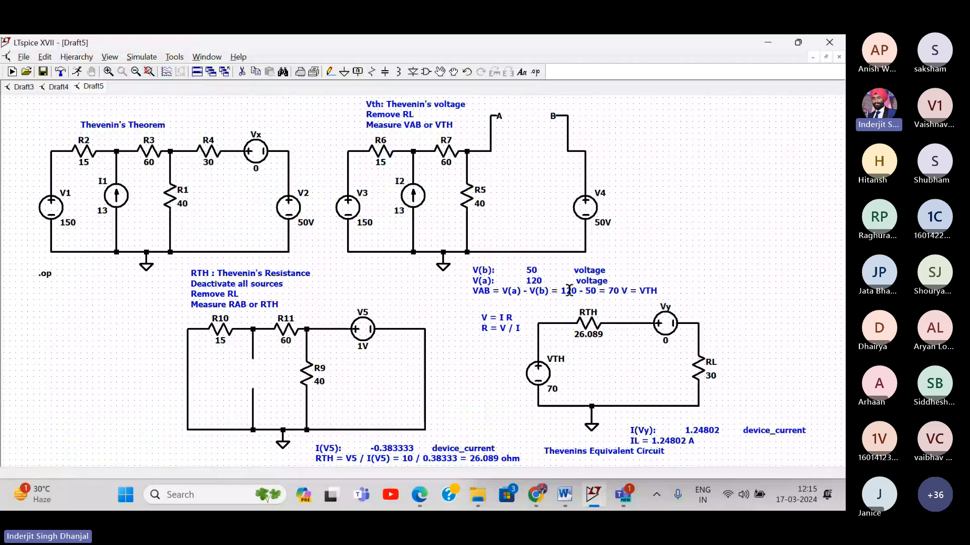
mouse_move(465, 374)
mouse_down()
mouse_move(444, 377)
mouse_move(461, 376)
mouse_up()
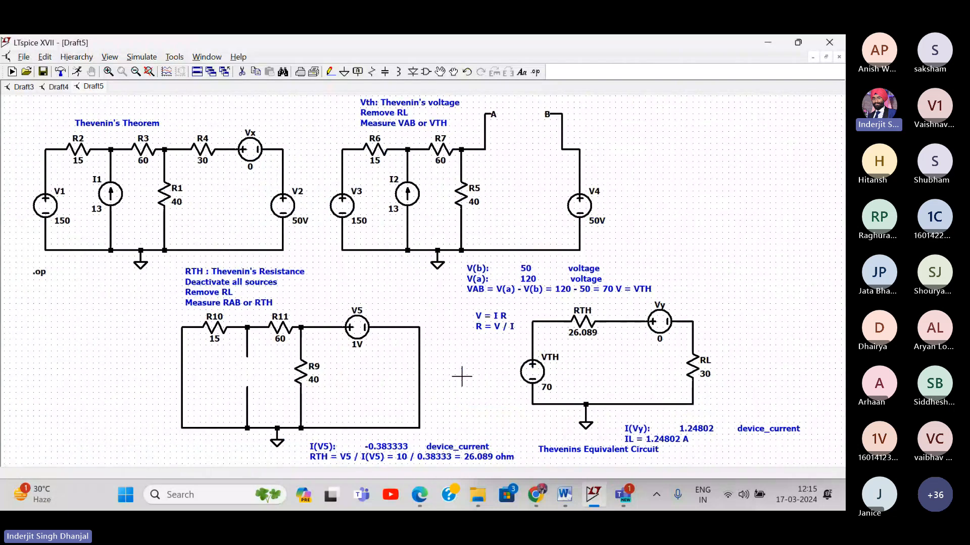
click(143, 57)
click(144, 68)
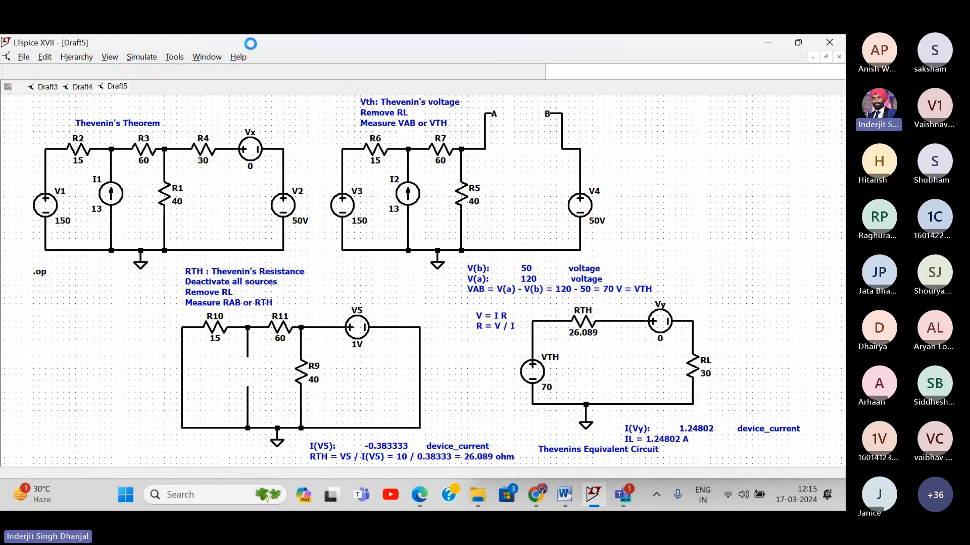
- Close the operating point results and move the Rth circuit with its notes left, beneath the original Thevenin's Theorem circuit
drag(329, 89, 557, 116)
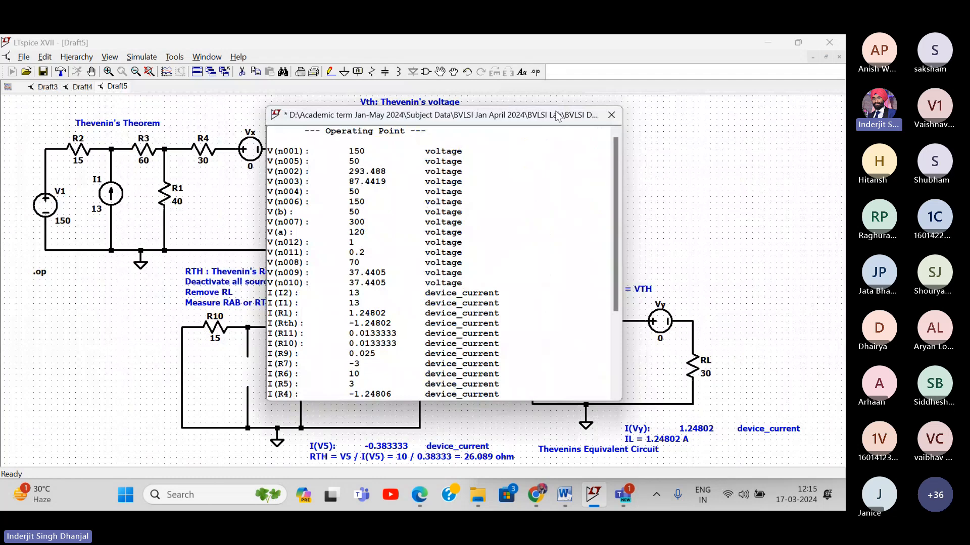
click(611, 115)
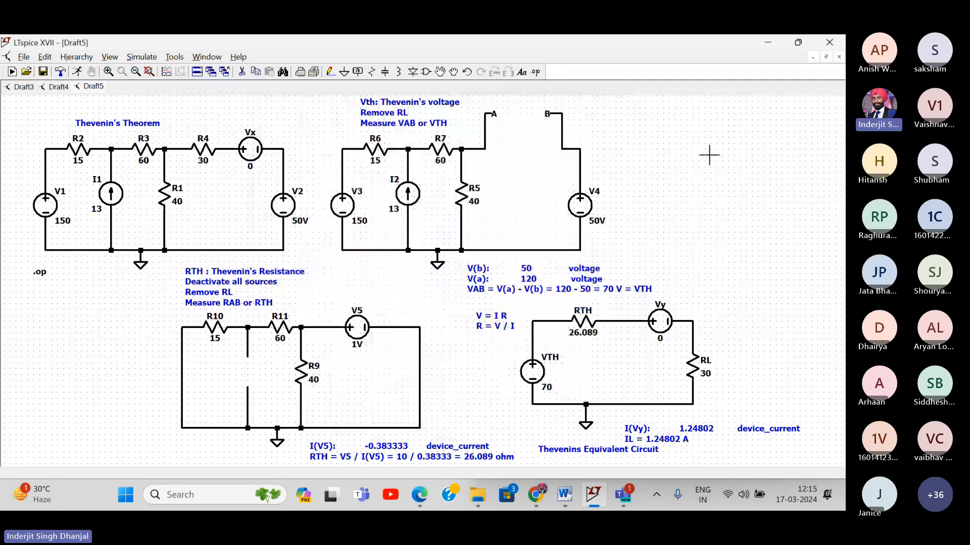
click(440, 72)
drag(520, 464, 164, 253)
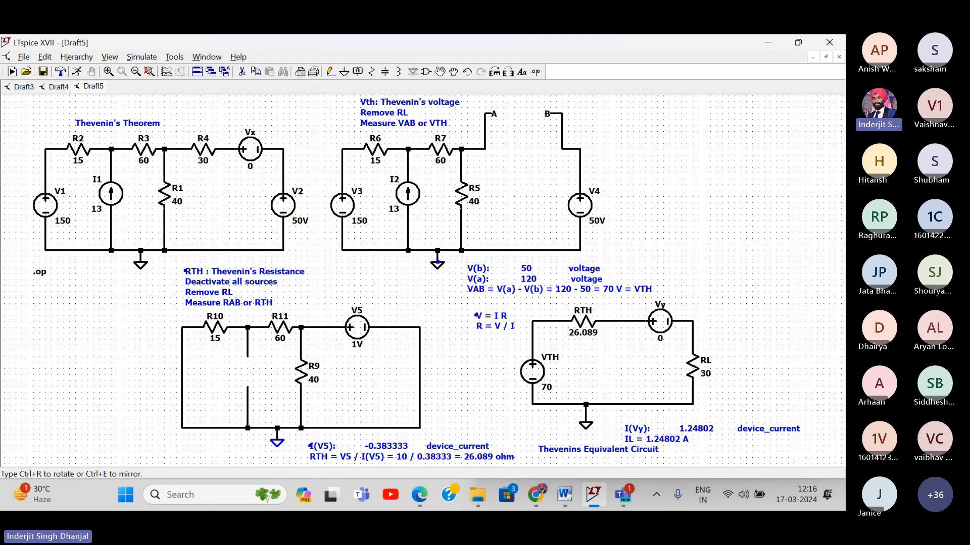
drag(437, 263, 307, 271)
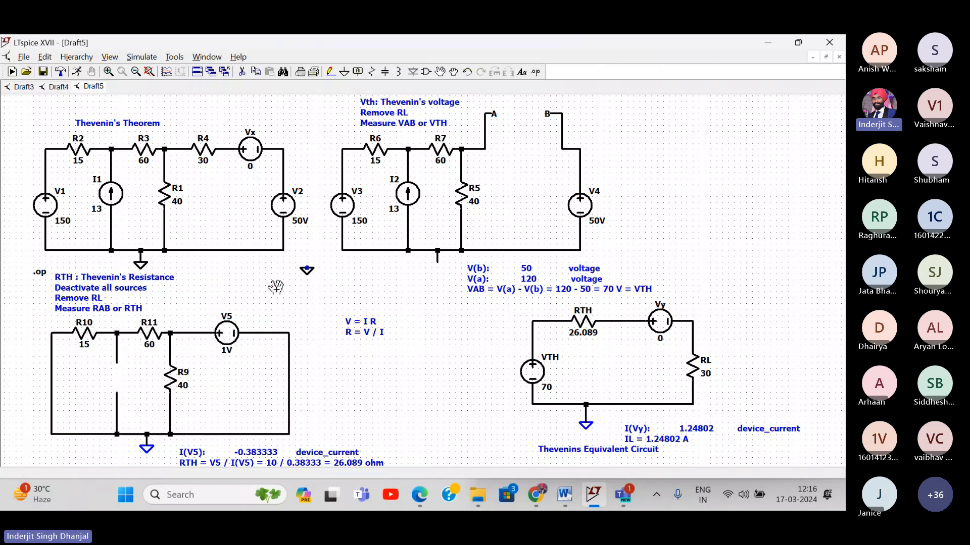
key(Escape)
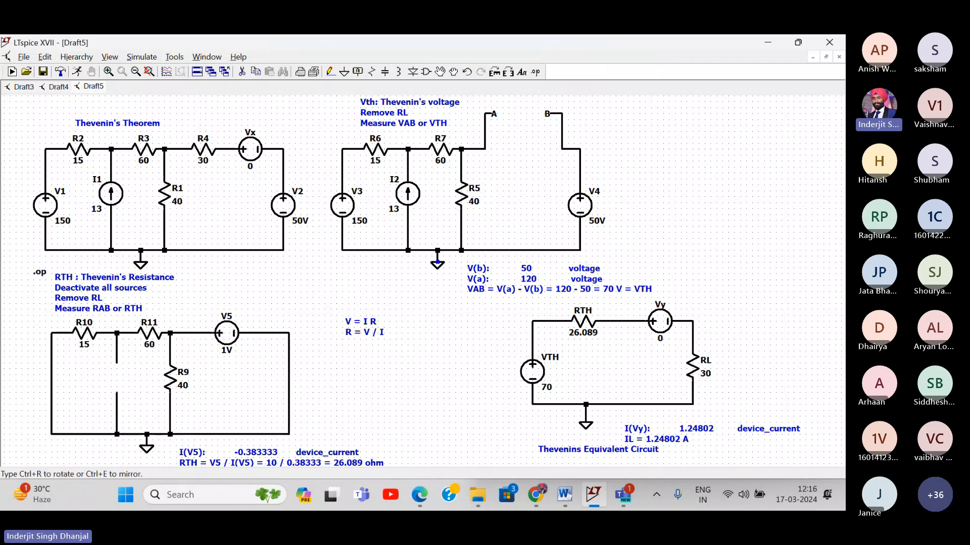
- Move the V = I R note above source V5, and shift the Thevenin equivalent circuit with its result notes left, beneath the Vth circuit
click(332, 319)
click(272, 306)
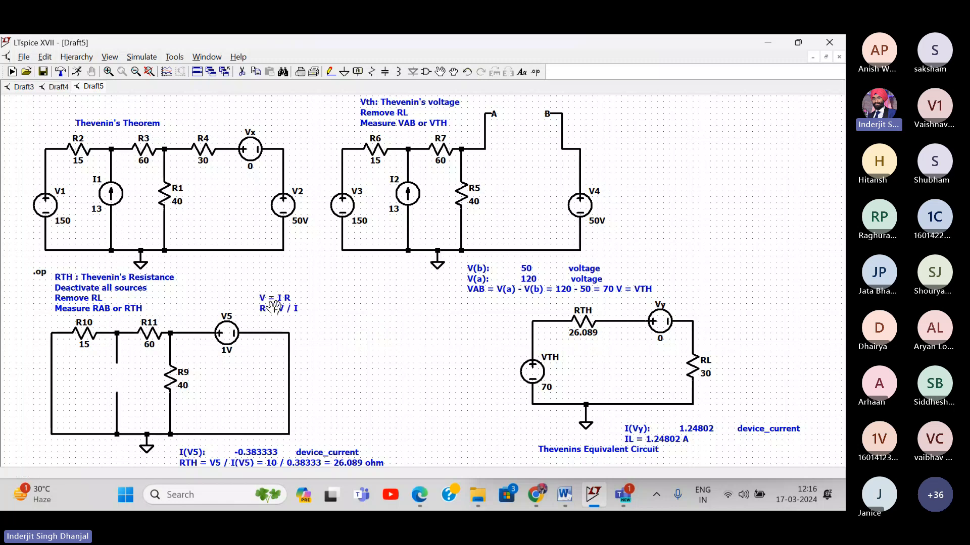
drag(459, 261, 764, 456)
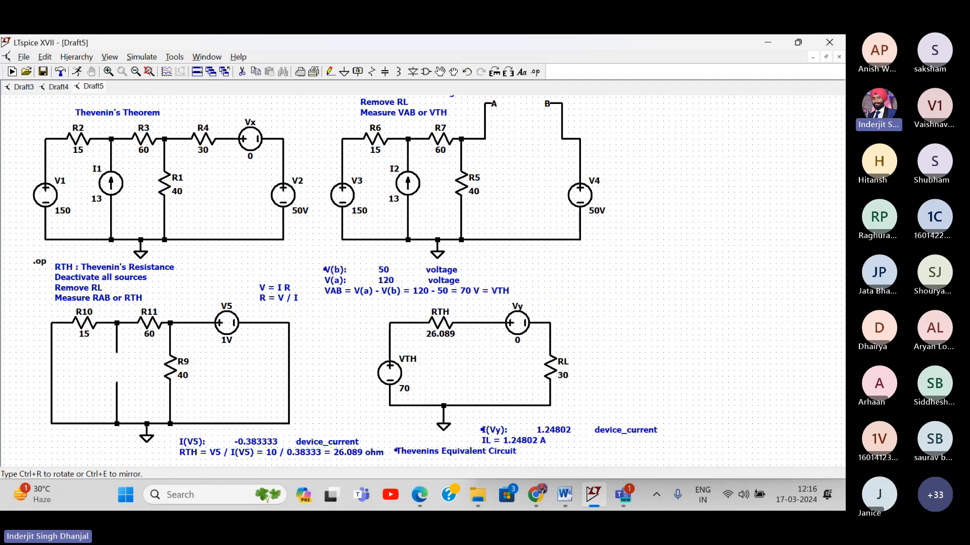
click(496, 359)
- Rerun the operating point simulation and arrange the results window beside the circuits, enlarged so the voltages and currents are listed together
click(141, 57)
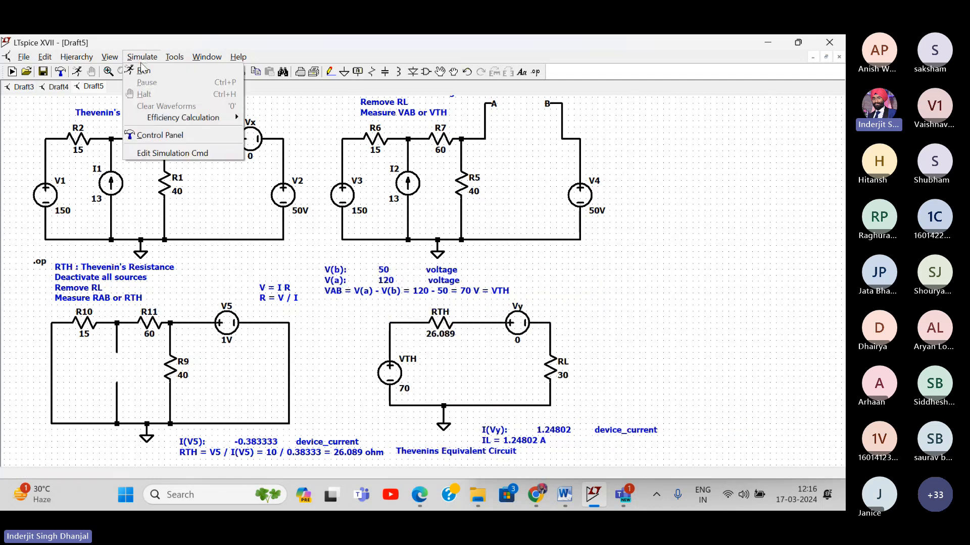
click(143, 70)
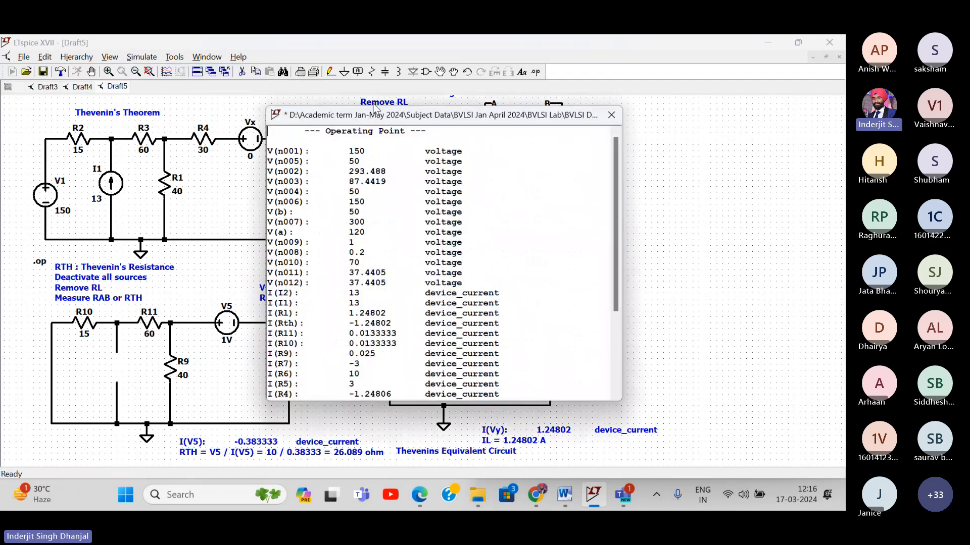
drag(370, 117, 717, 114)
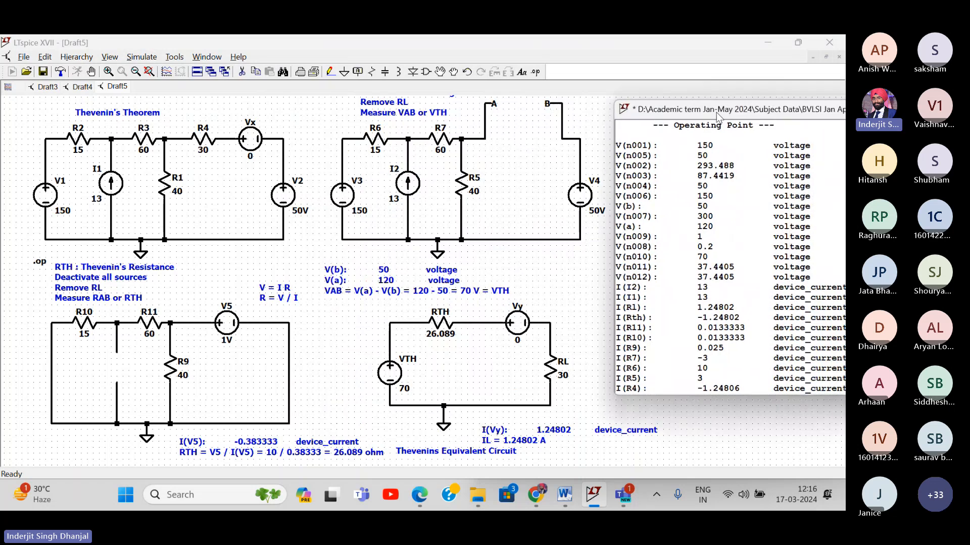
scroll(717, 300, down, 4)
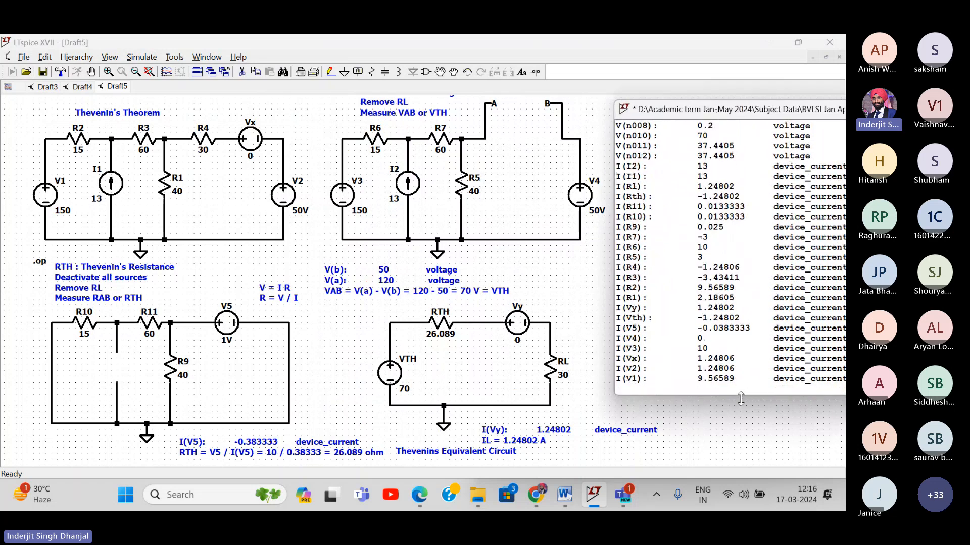
drag(741, 395, 740, 478)
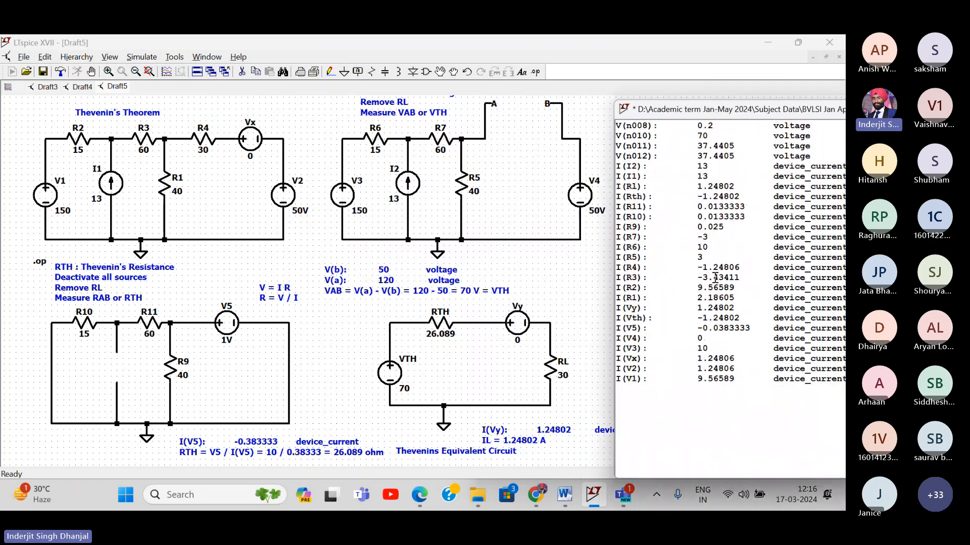
scroll(715, 278, down, 3)
scroll(715, 278, up, 1)
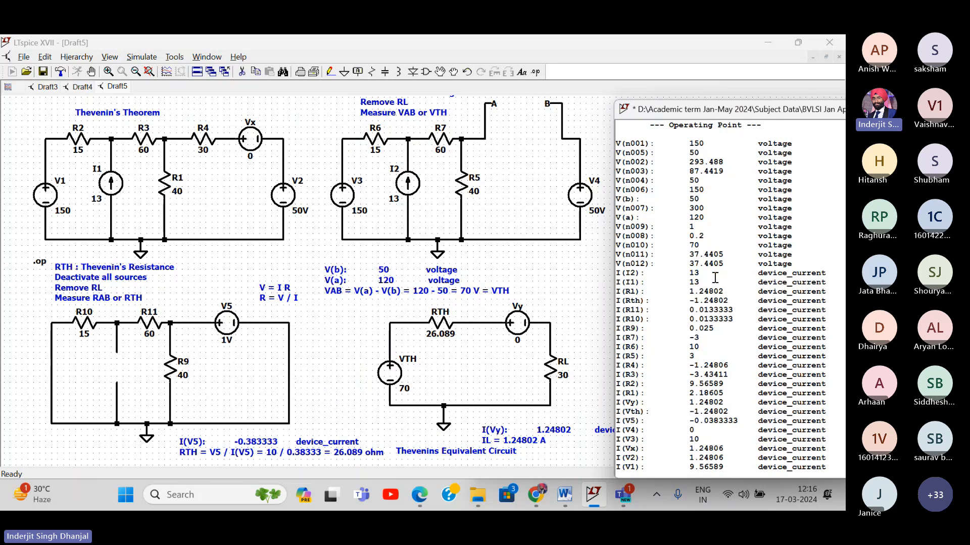
scroll(716, 278, down, 1)
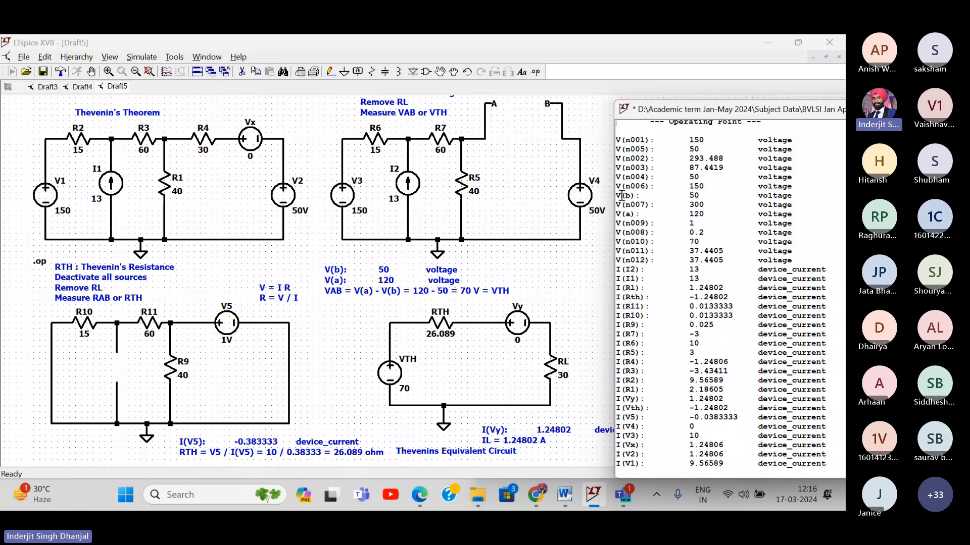
drag(622, 195, 838, 470)
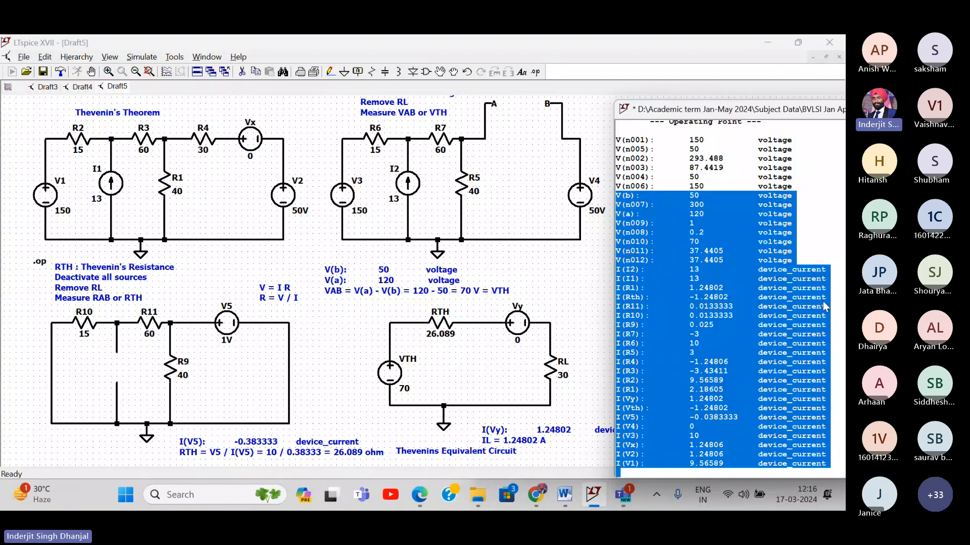
click(832, 244)
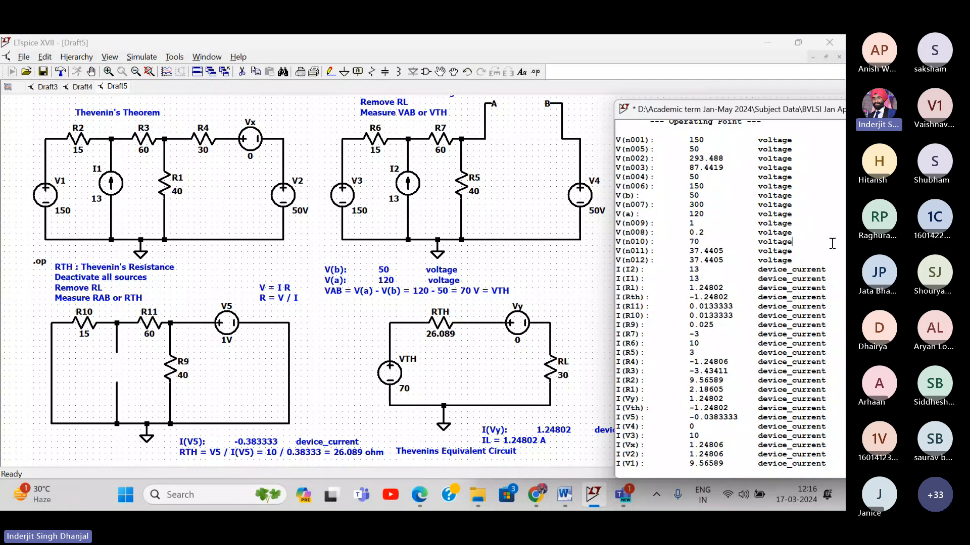
- Capture a screenshot of the circuits and results, switch to the Word report and paste it below the original circuit's screenshot
key(super+shift+s)
click(449, 59)
key(alt+Tab)
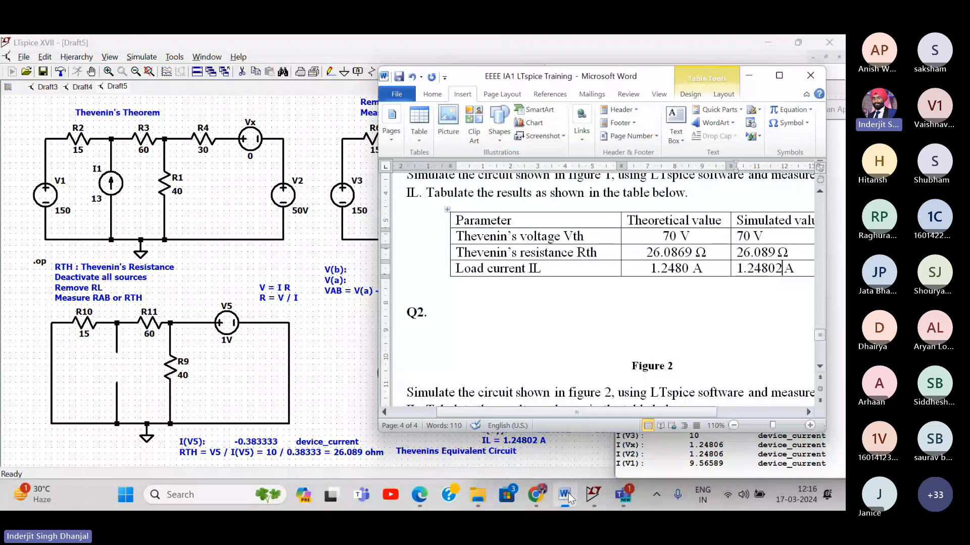
scroll(464, 278, up, 8)
scroll(464, 277, down, 2)
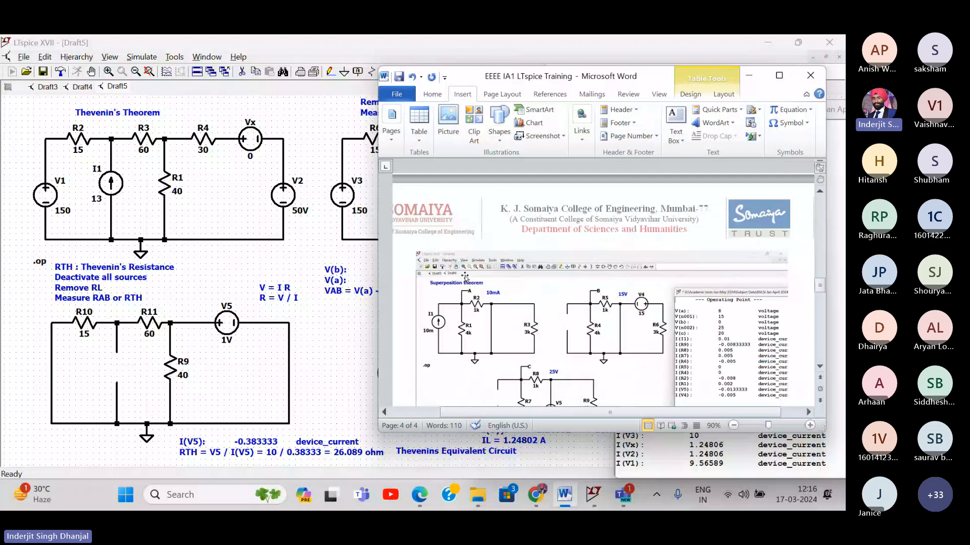
scroll(458, 342, down, 5)
scroll(458, 342, down, 3)
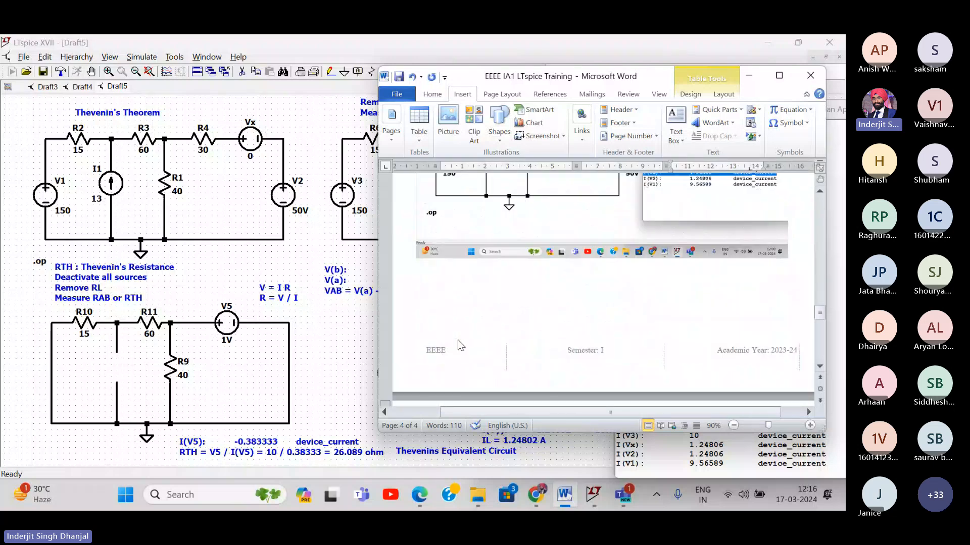
click(460, 297)
scroll(459, 297, down, 7)
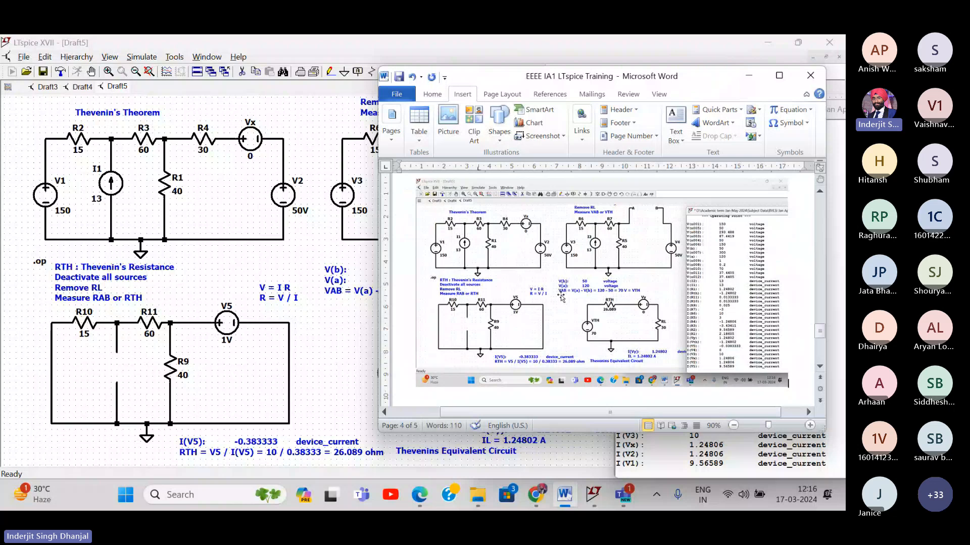
- Center the three simulated values for Vth, Rth and IL in the figure 1 results table
scroll(561, 297, down, 7)
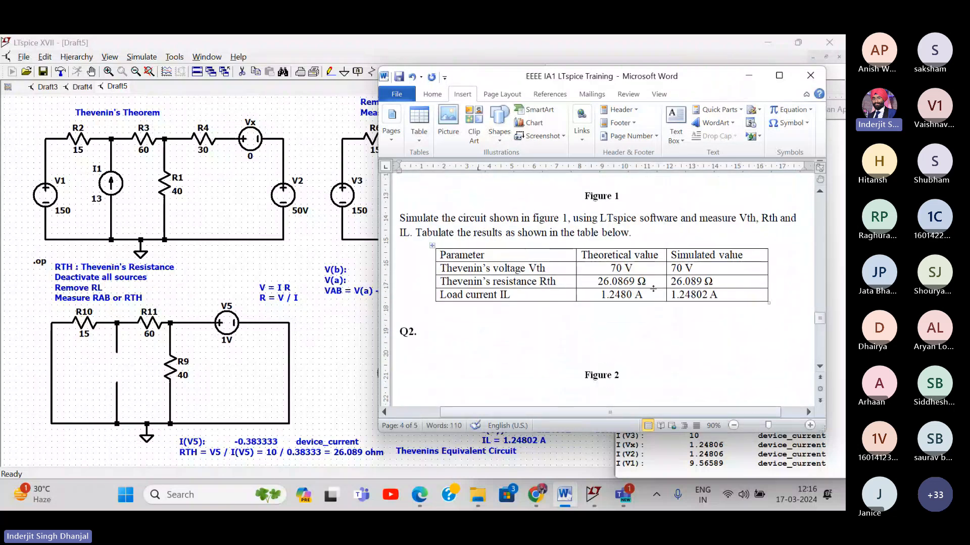
scroll(653, 288, up, 5)
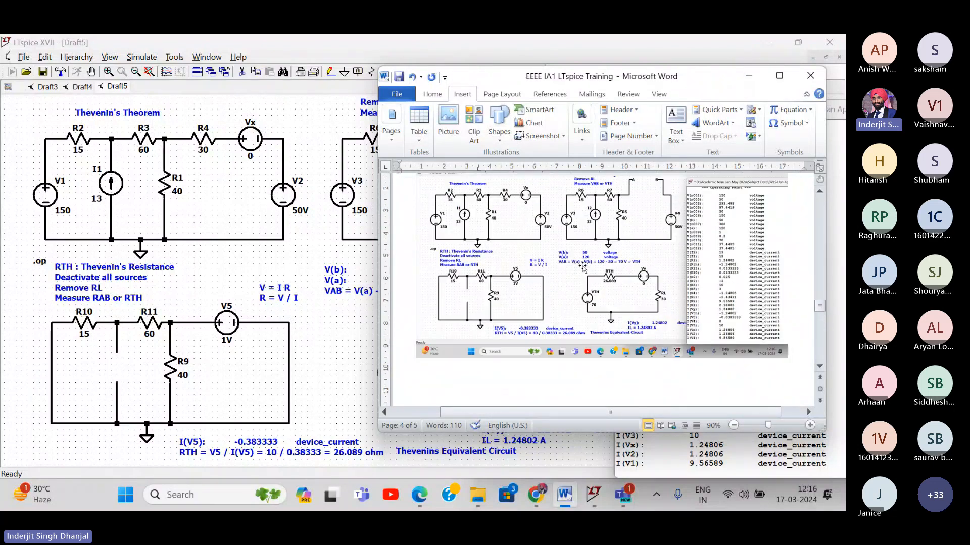
scroll(583, 268, up, 1)
scroll(583, 268, down, 6)
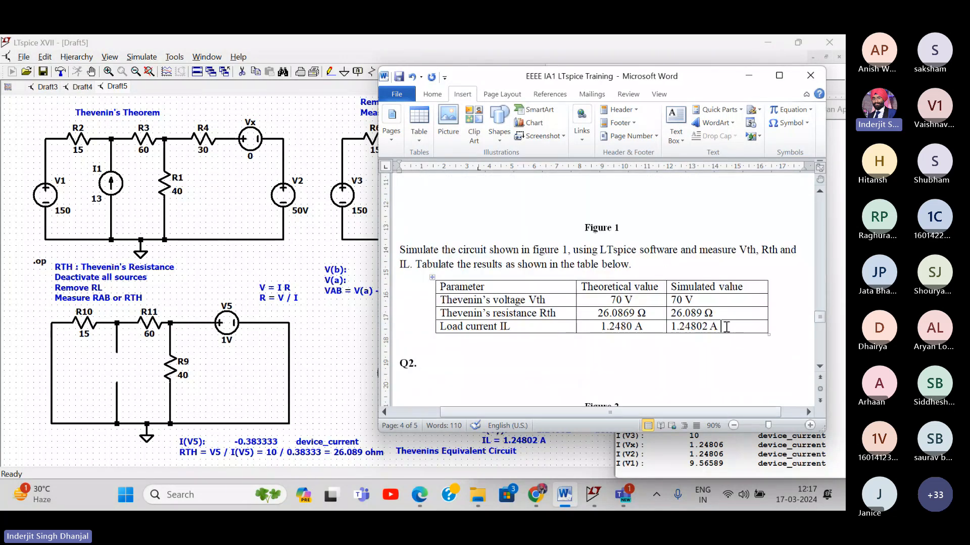
drag(727, 328, 689, 309)
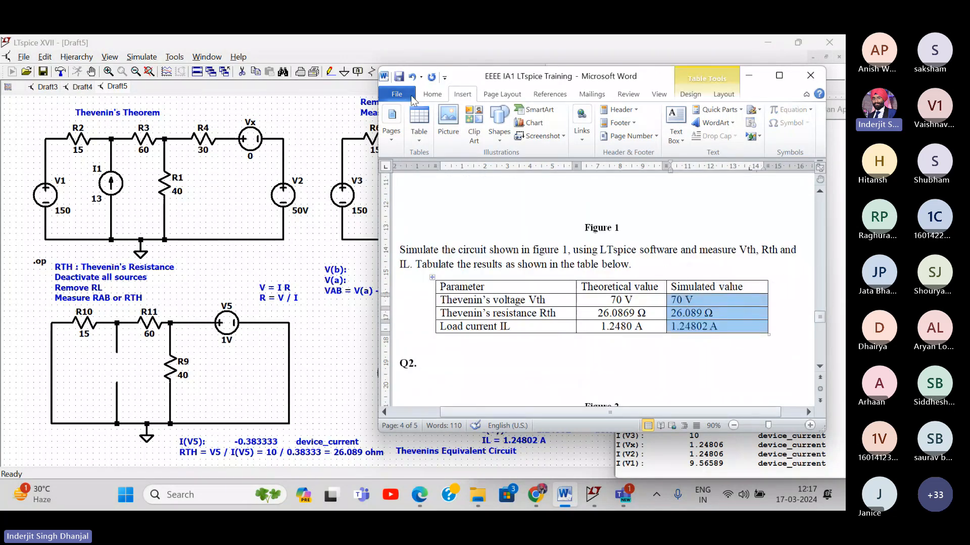
click(431, 94)
click(556, 123)
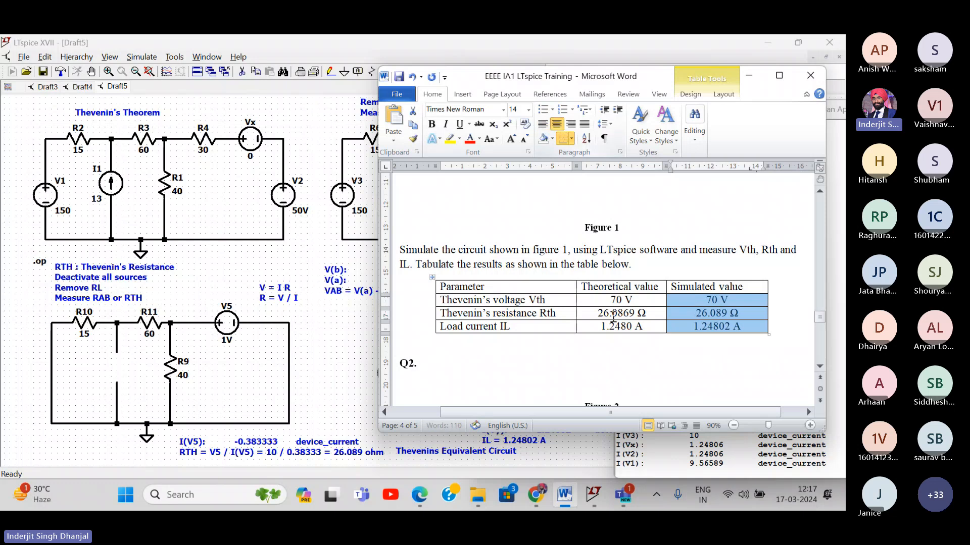
click(605, 335)
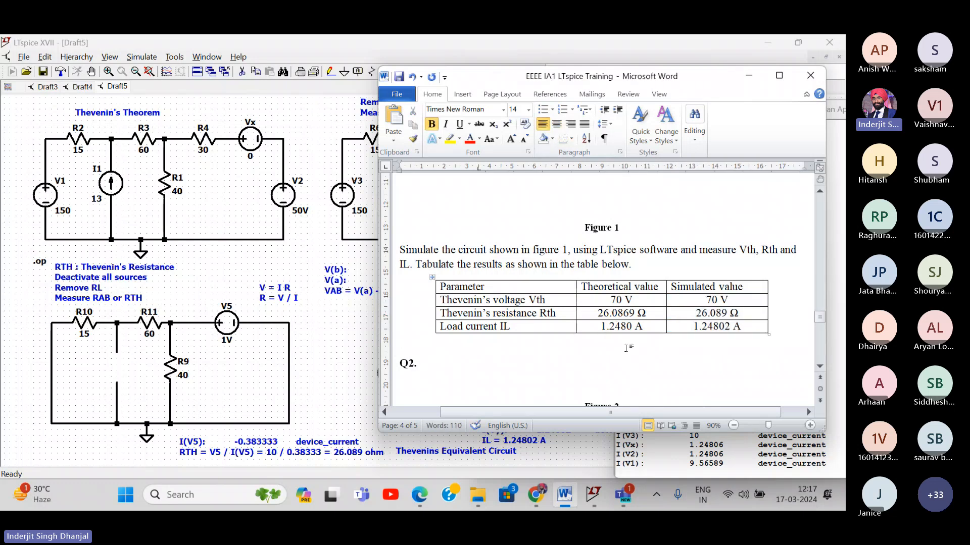
- Examine the pasted screenshot of the Thevenin circuits and operating point results in the enlarged report
scroll(567, 251, up, 3)
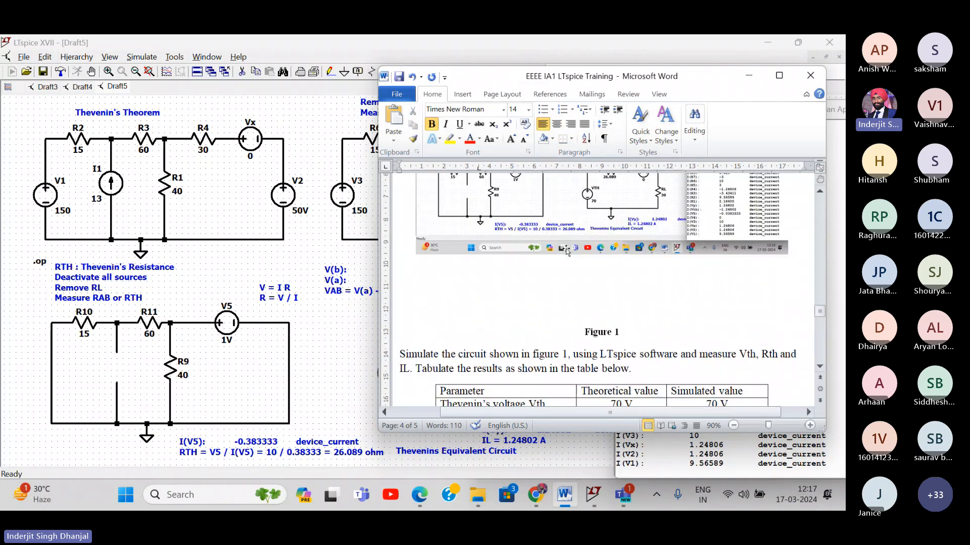
scroll(566, 251, up, 5)
scroll(566, 251, down, 1)
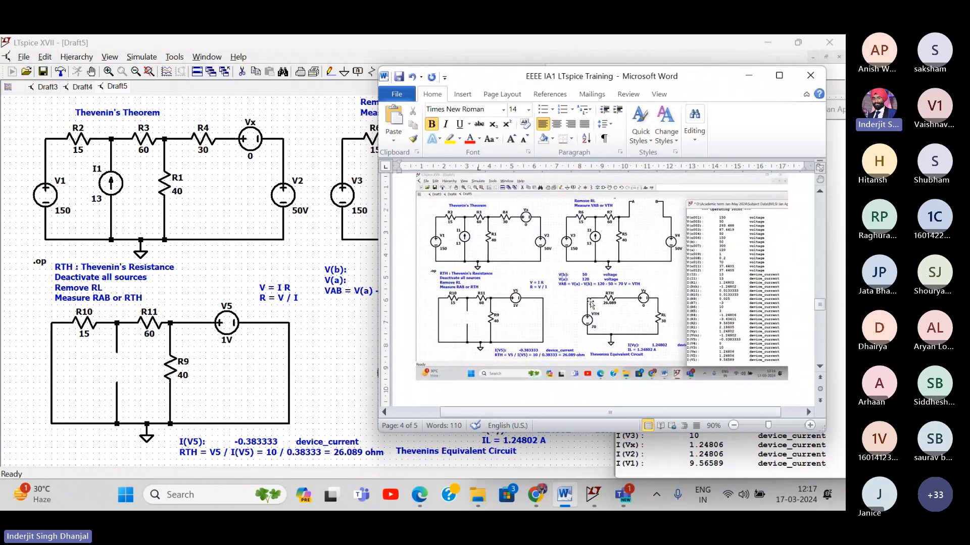
double_click(717, 84)
scroll(453, 208, up, 3)
scroll(453, 208, down, 3)
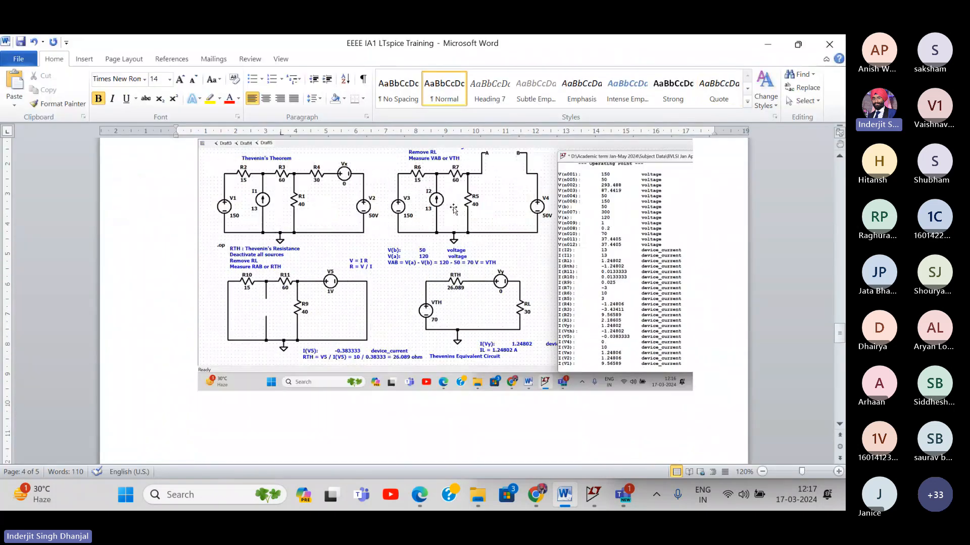
scroll(325, 201, up, 3)
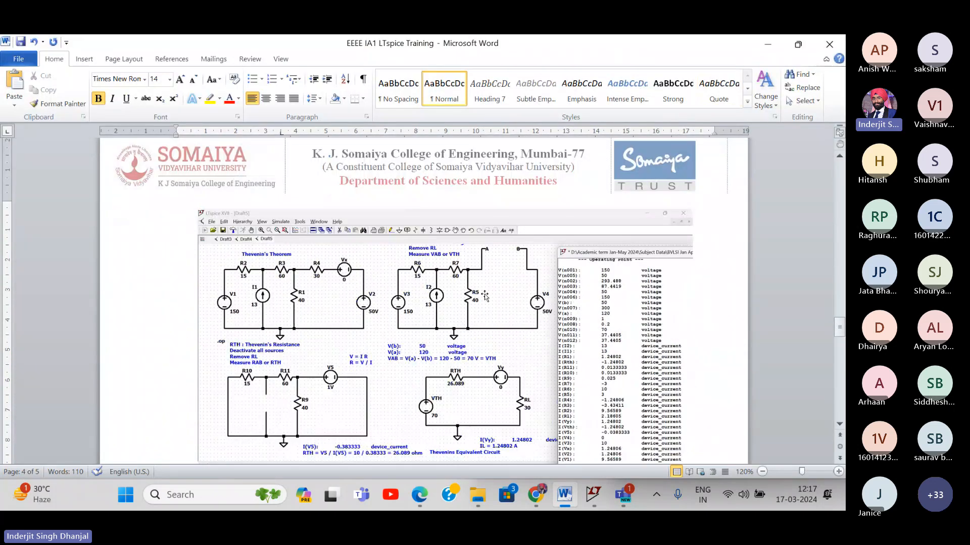
scroll(485, 297, down, 1)
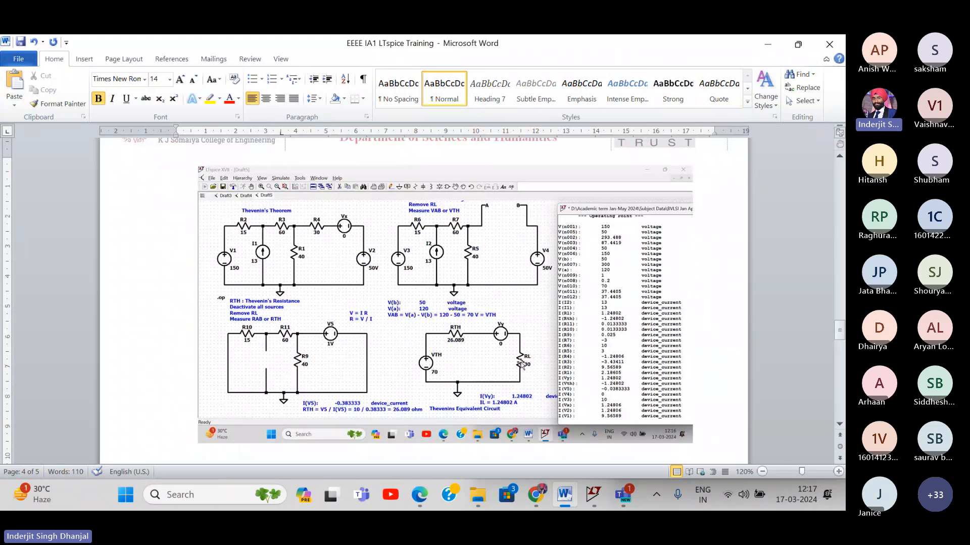
double_click(647, 36)
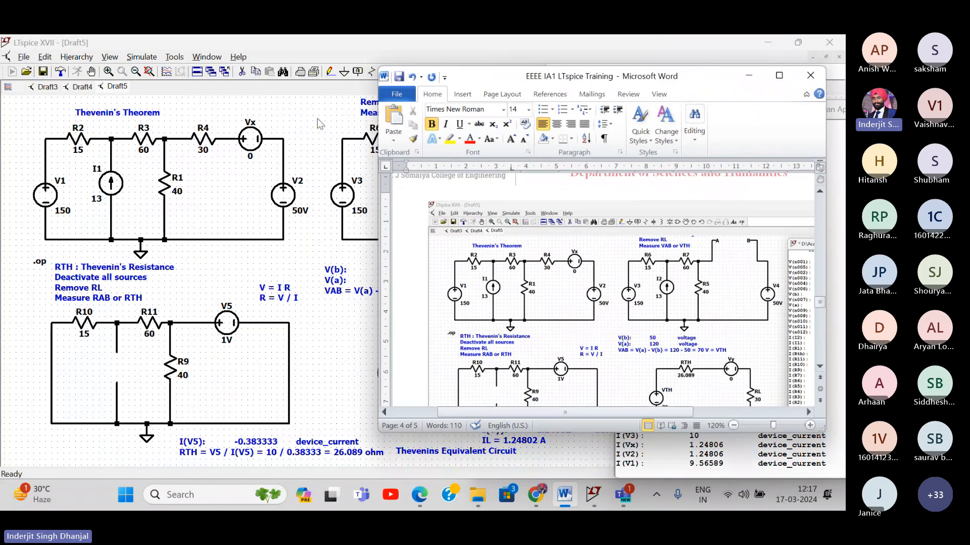
- Switch back to LTspice and close the operating point results to return to the Draft5 schematic
key(alt+Tab)
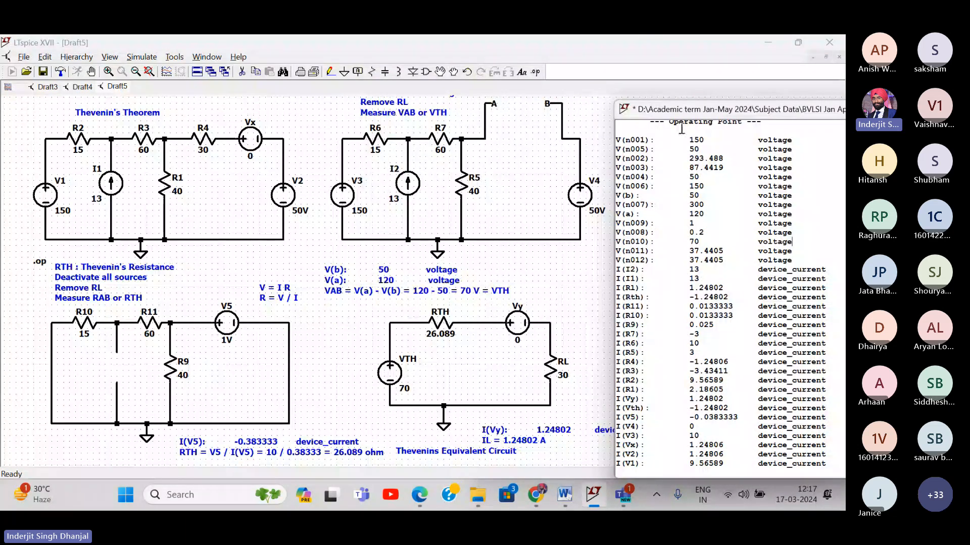
drag(710, 116, 538, 112)
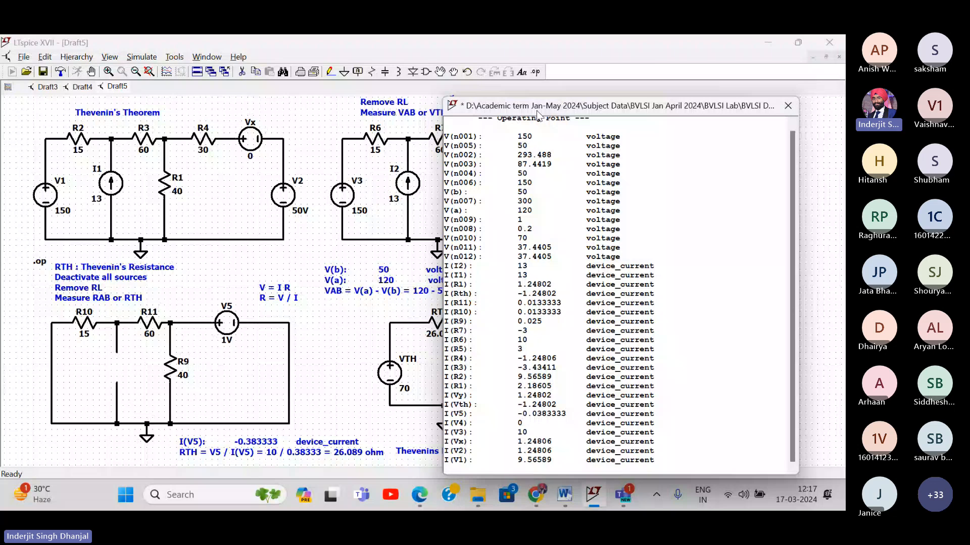
click(437, 112)
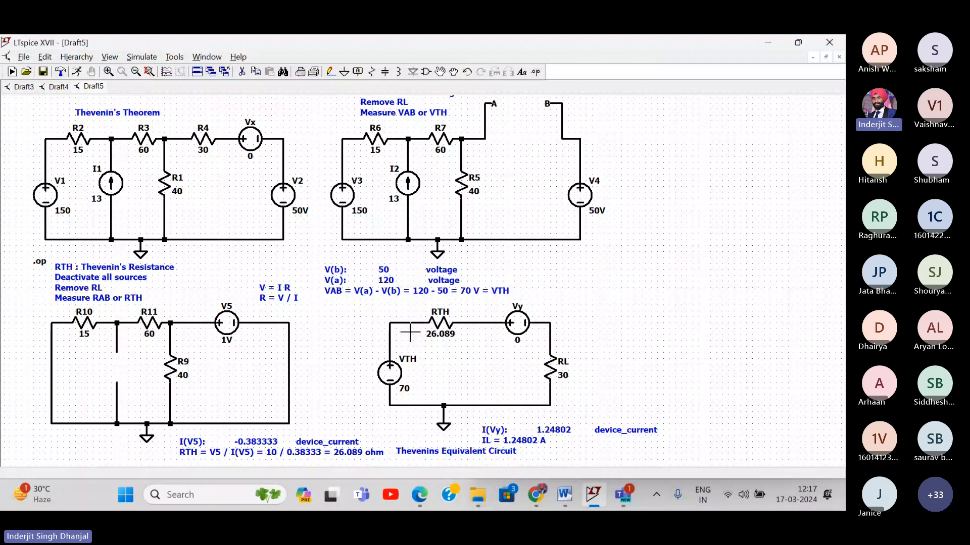
drag(453, 110, 453, 126)
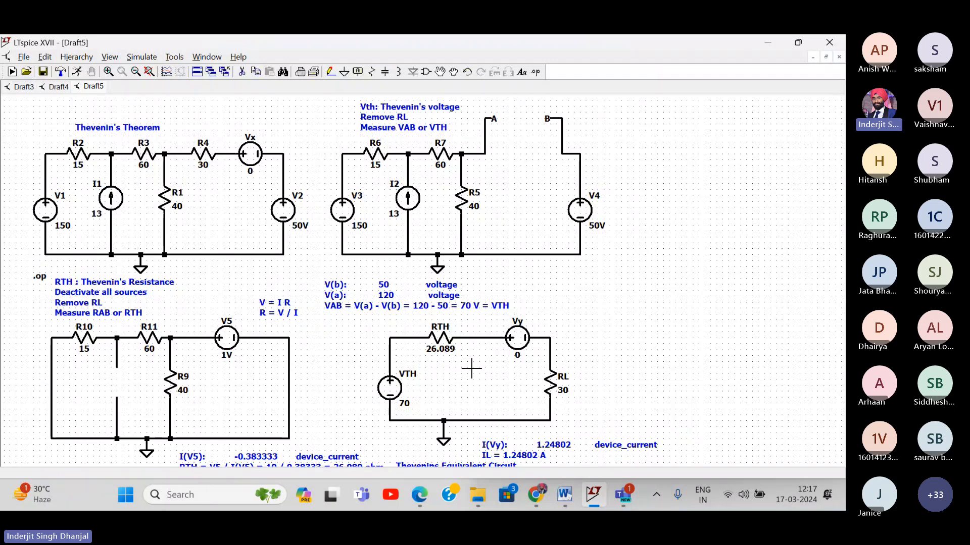
drag(471, 368, 475, 350)
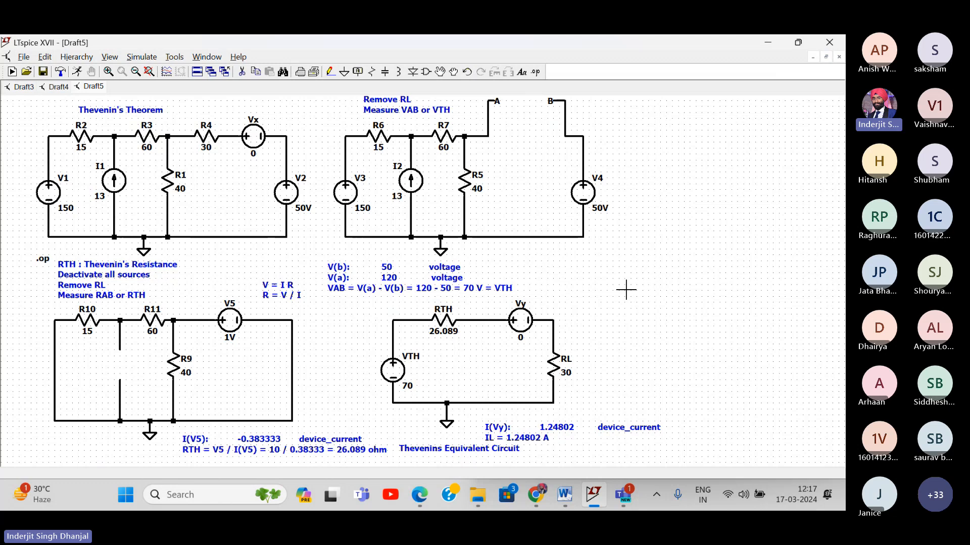
drag(625, 289, 643, 305)
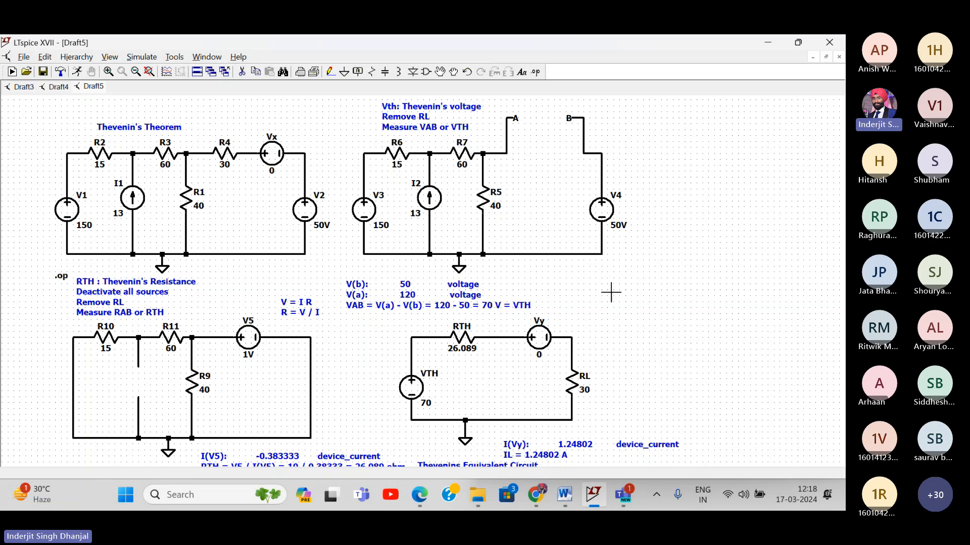
drag(611, 292, 612, 285)
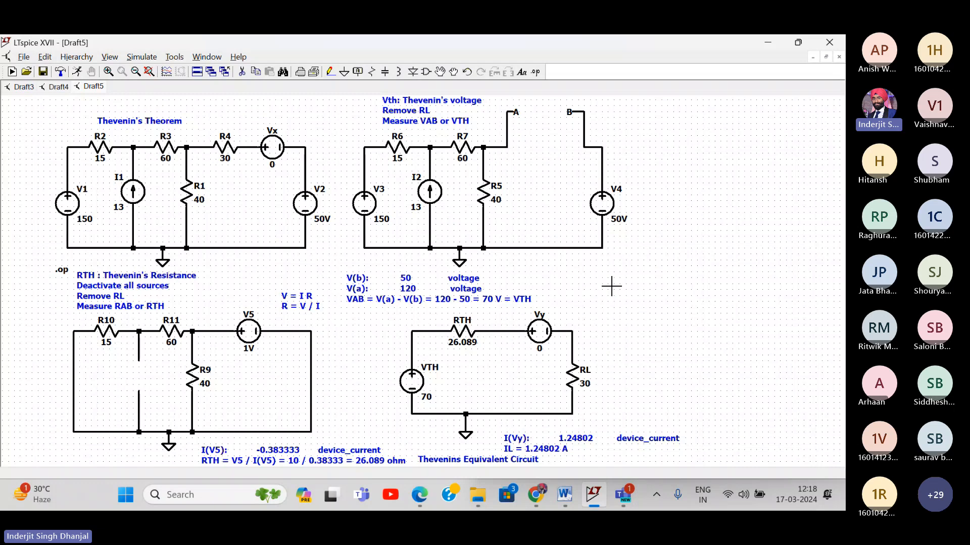
click(422, 495)
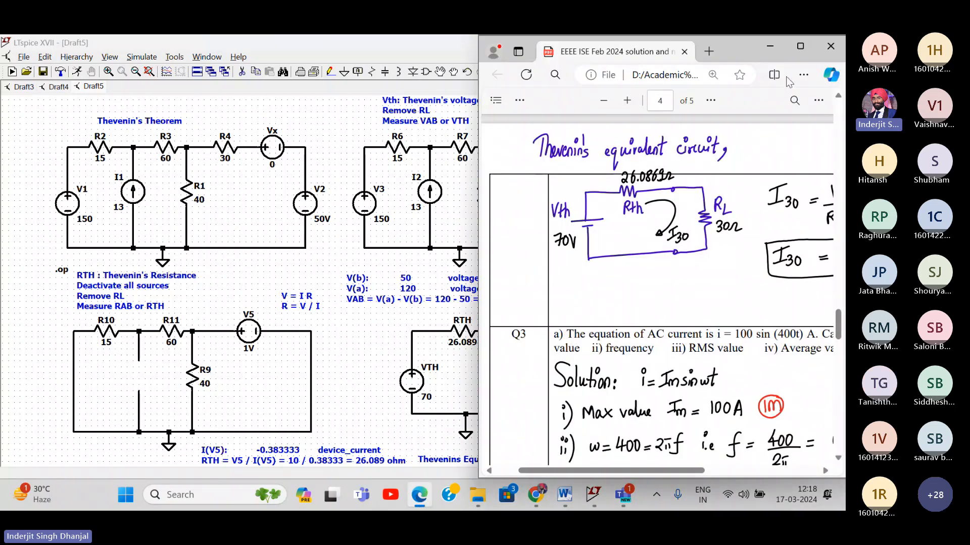
click(770, 48)
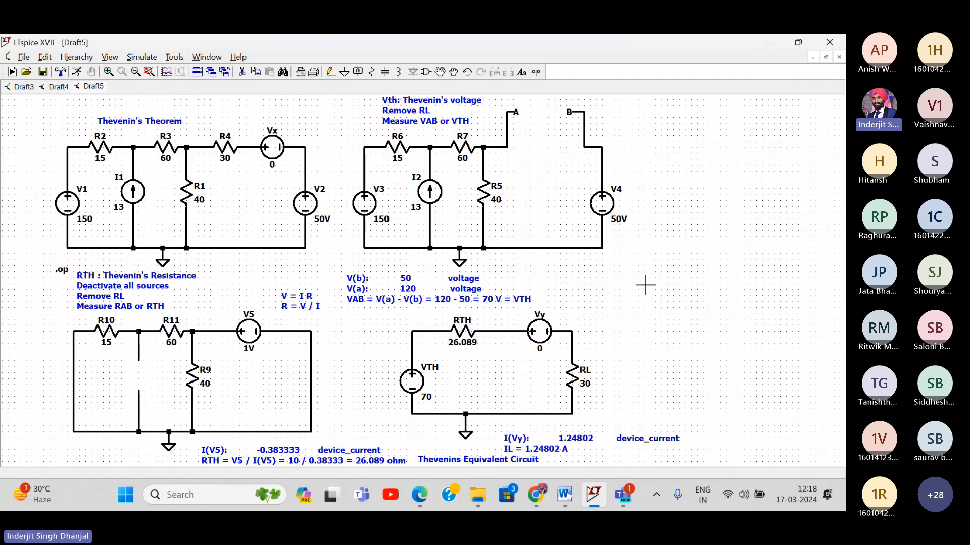
click(572, 499)
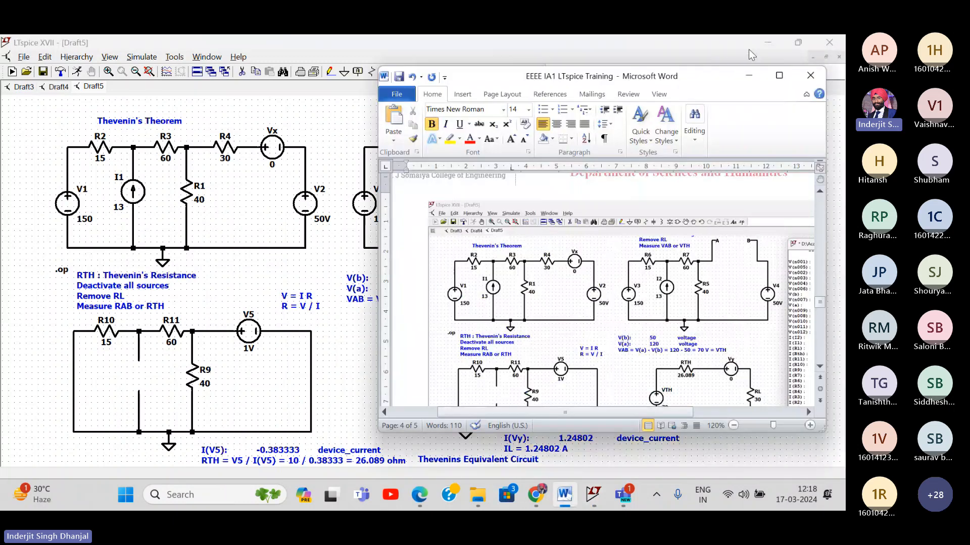
click(742, 74)
drag(711, 247, 690, 248)
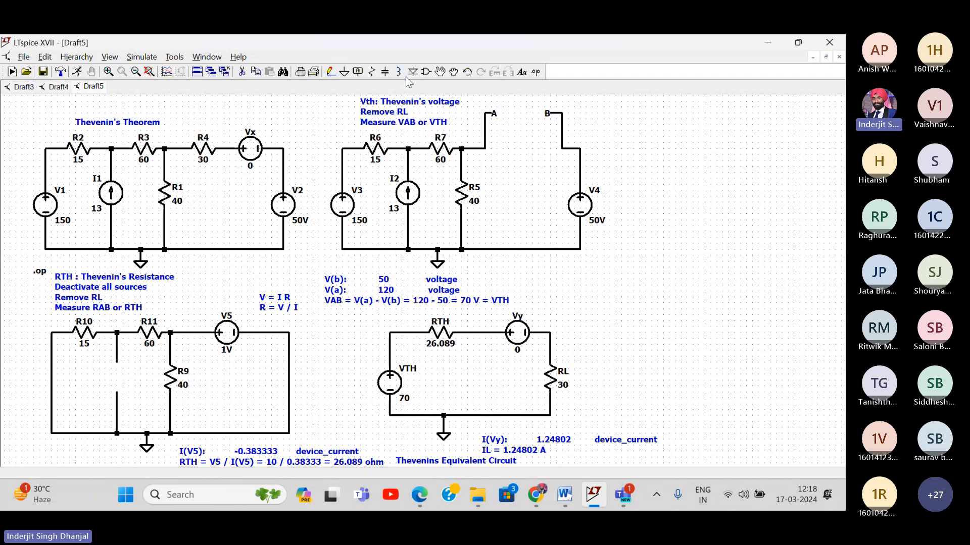
click(150, 70)
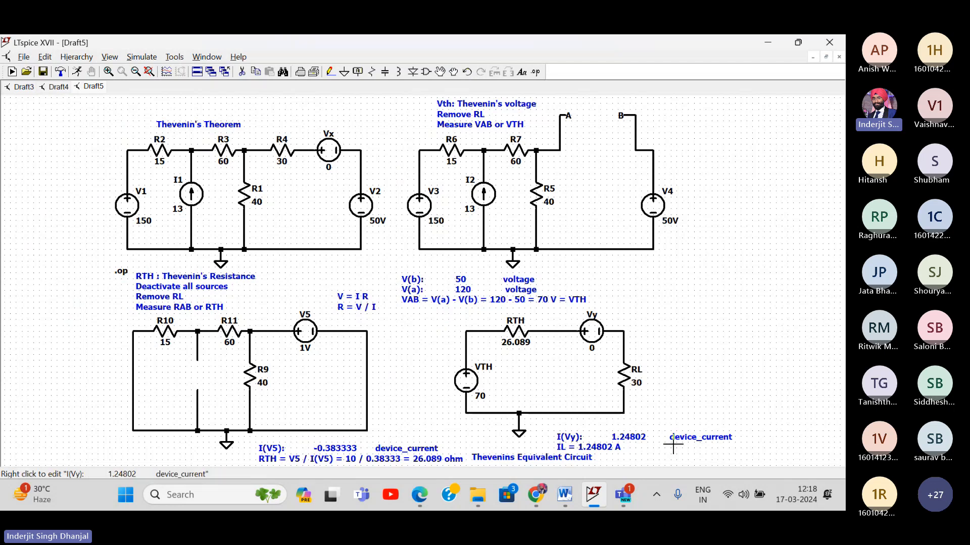
mouse_move(624, 495)
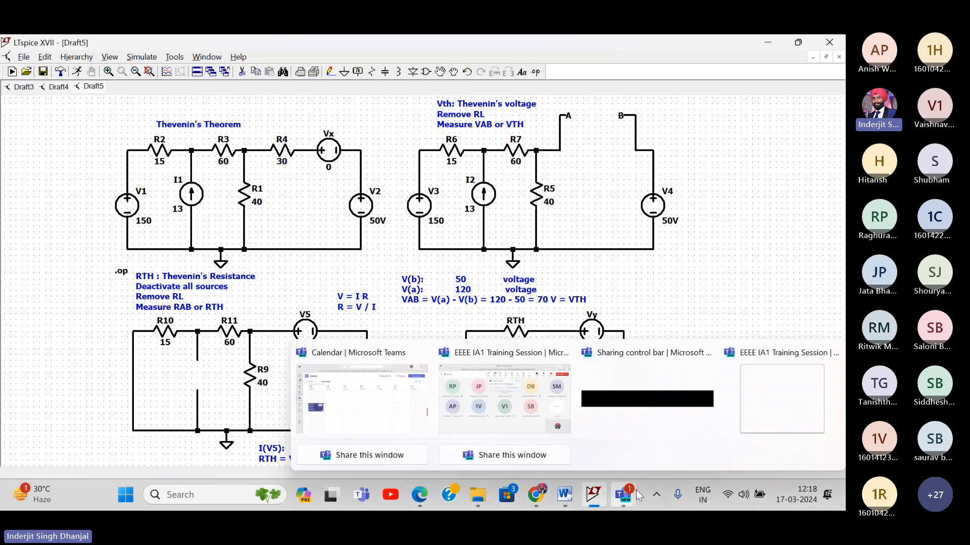
click(531, 423)
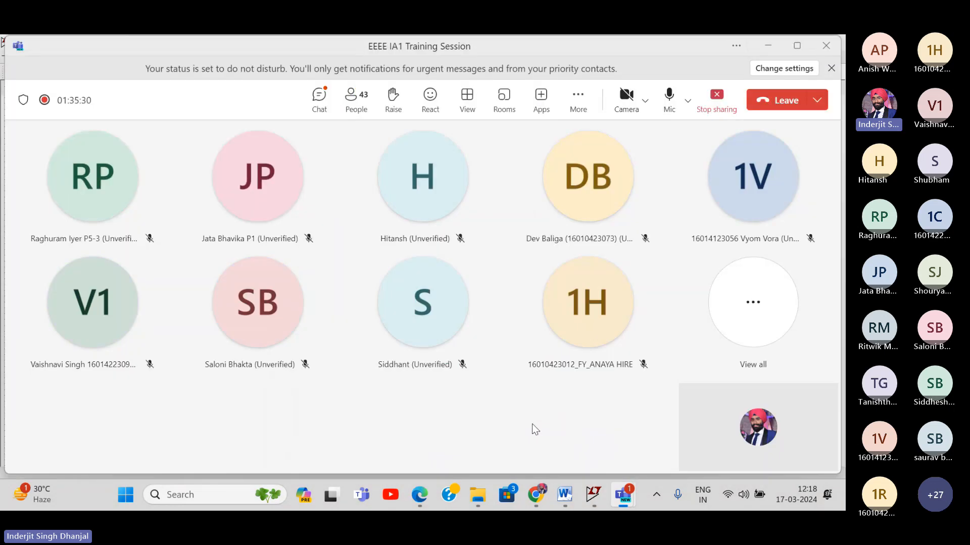
click(766, 49)
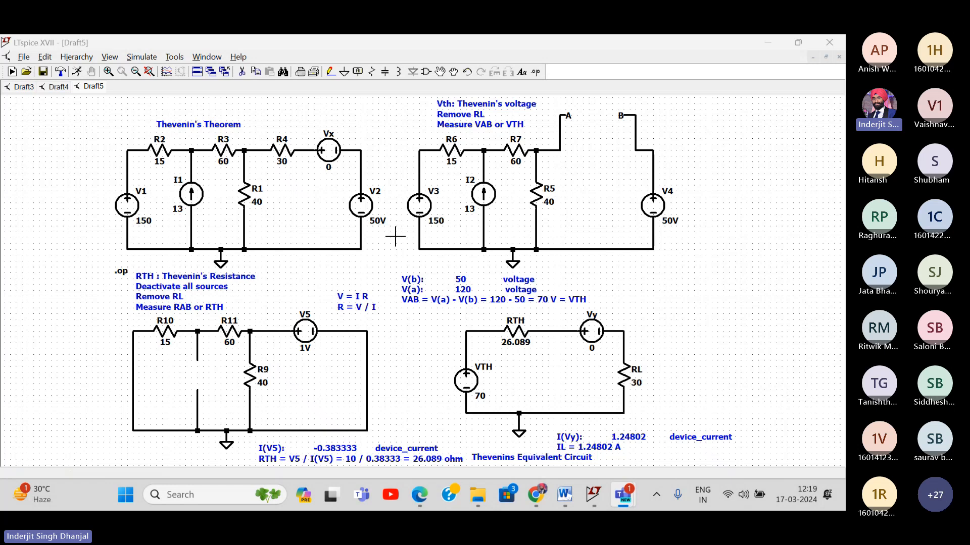
drag(395, 237, 431, 231)
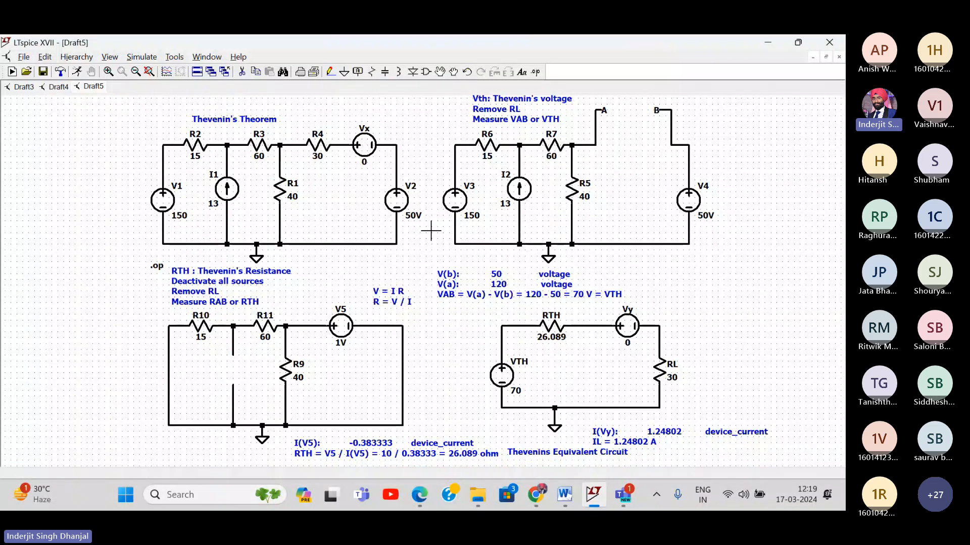
drag(431, 230, 425, 236)
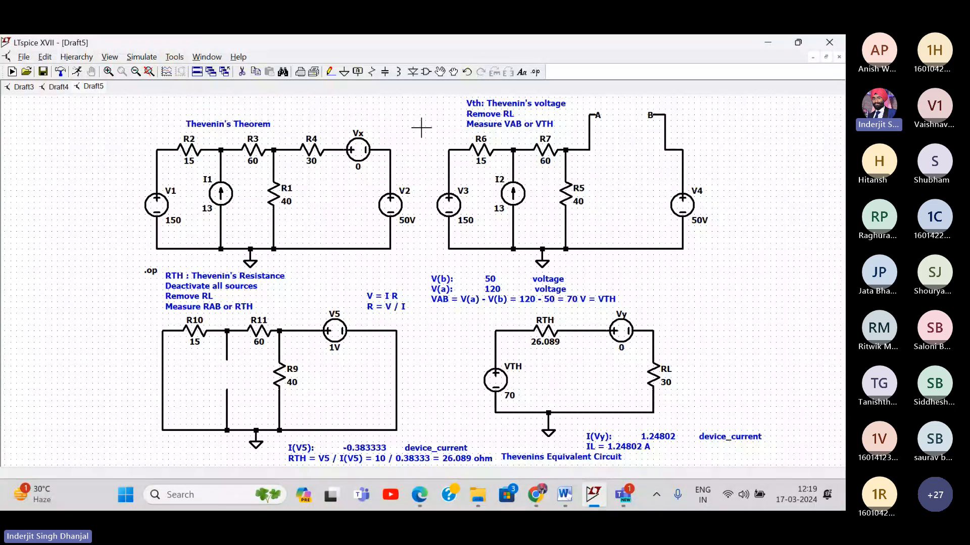
drag(422, 126, 348, 131)
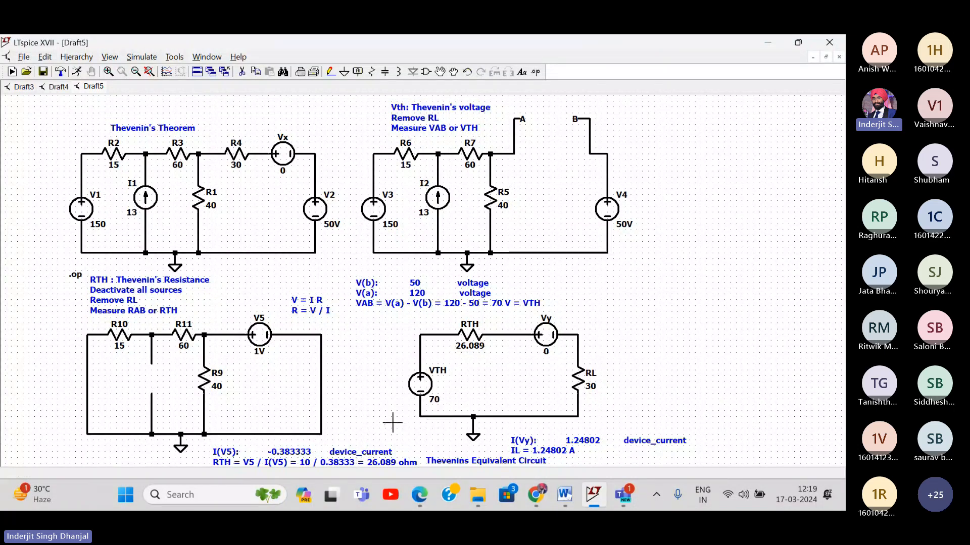
mouse_move(419, 495)
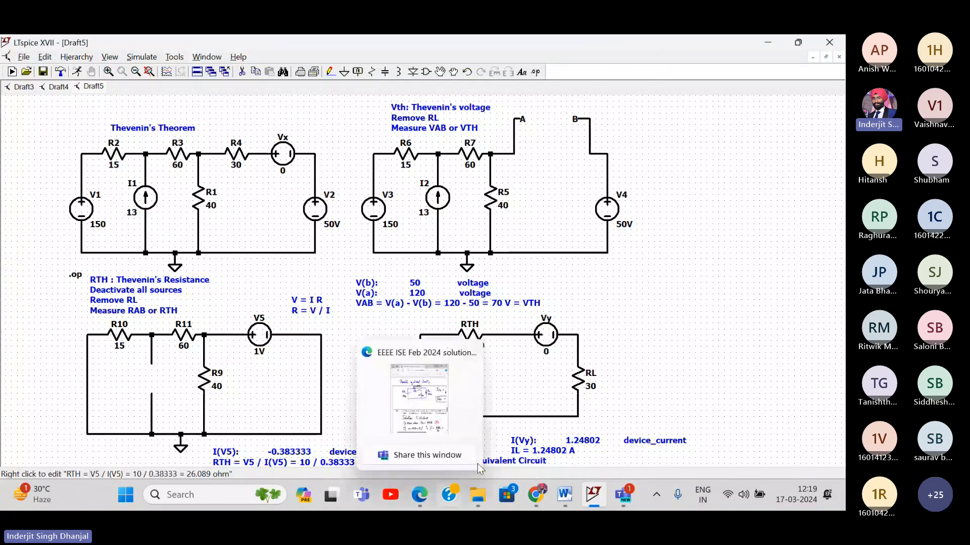
- Delete the Thevenin equivalent circuit and the open-circuit Vth circuit along with their load current and VAB result notes
click(243, 72)
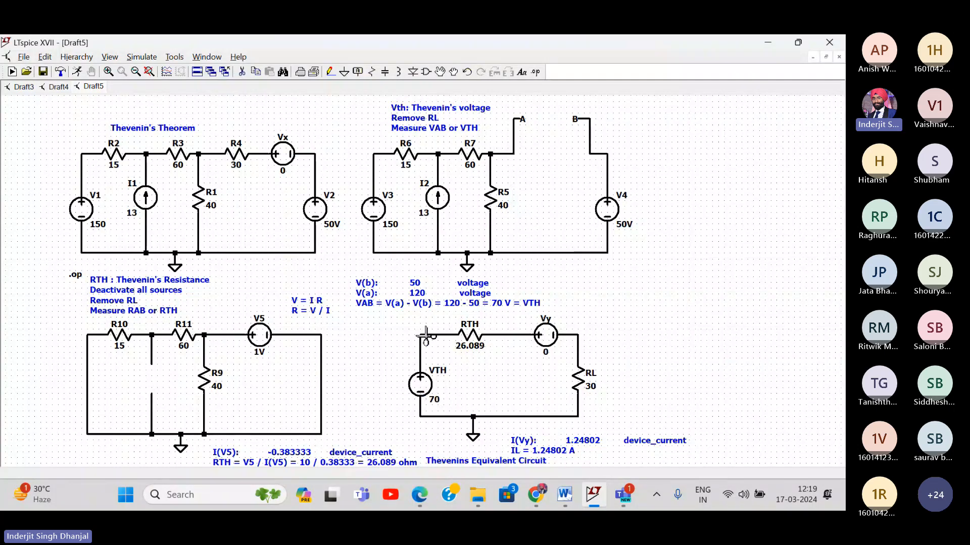
drag(397, 317, 627, 459)
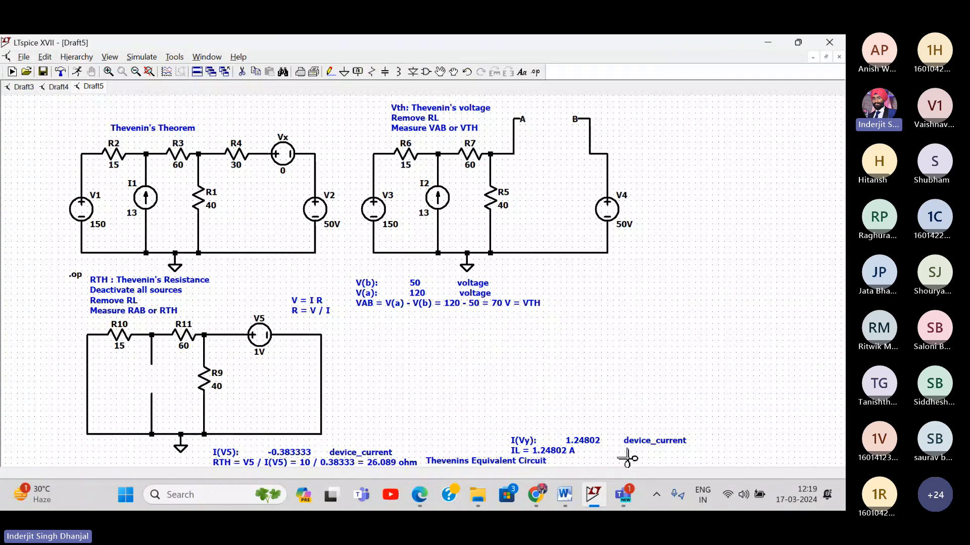
click(574, 450)
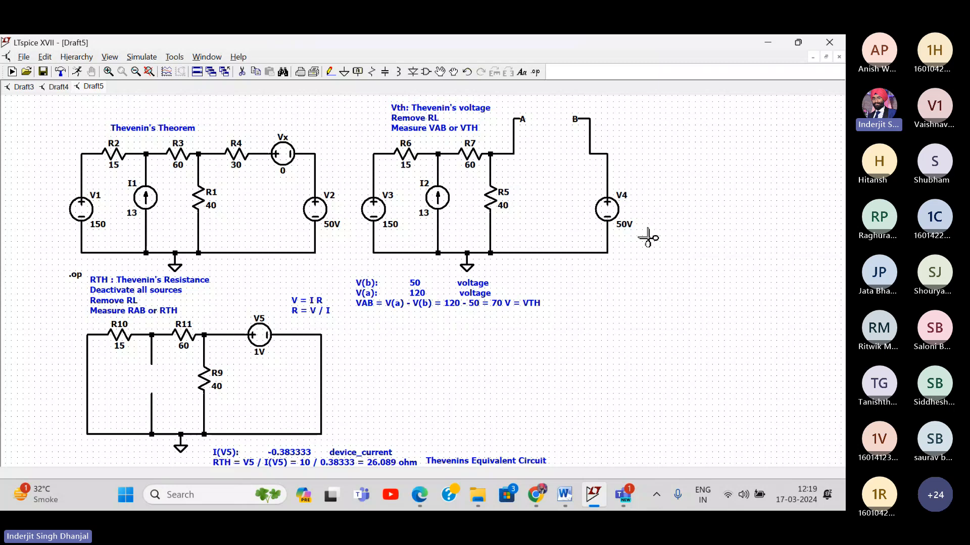
drag(647, 237, 344, 135)
drag(502, 103, 644, 170)
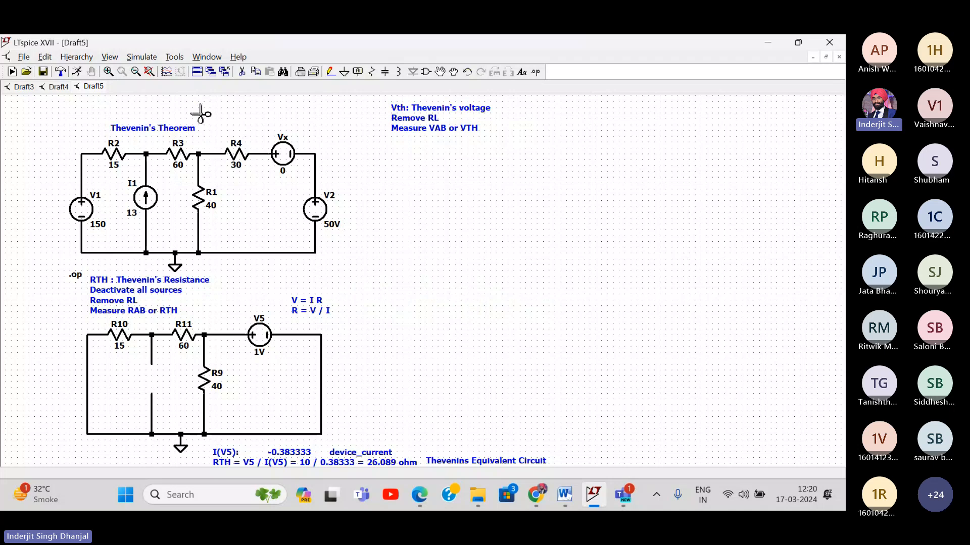
click(149, 72)
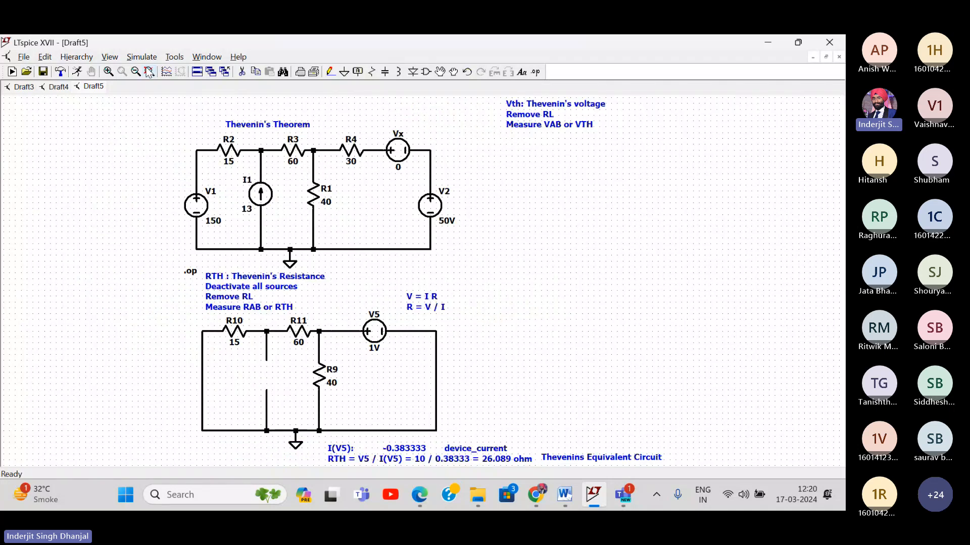
- Change the title above the original circuit from Thevenin's to "Norton's Theorem"
right_click(249, 125)
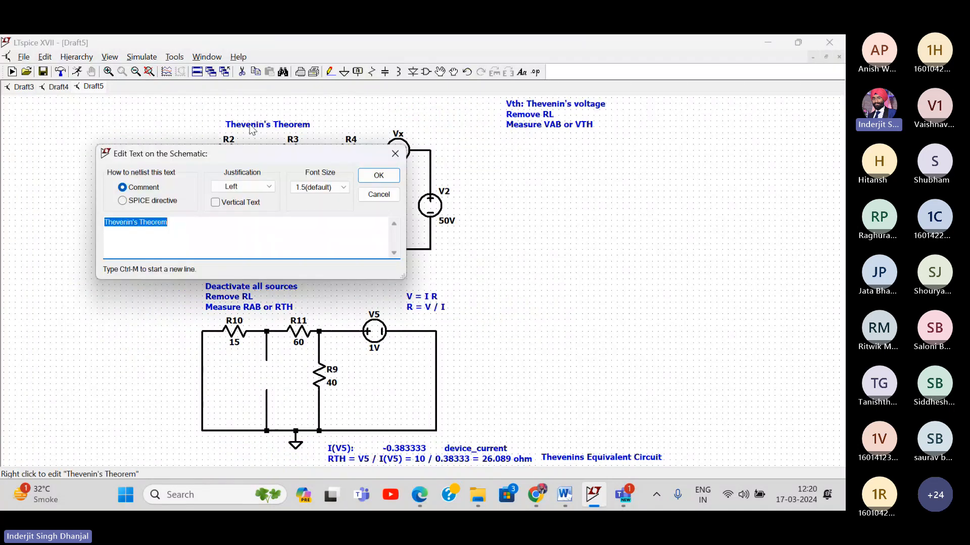
click(132, 222)
key(BackSpace)
key(BackSpace)
key(BackSpace)
key(BackSpace)
key(BackSpace)
key(BackSpace)
key(BackSpace)
key(BackSpace)
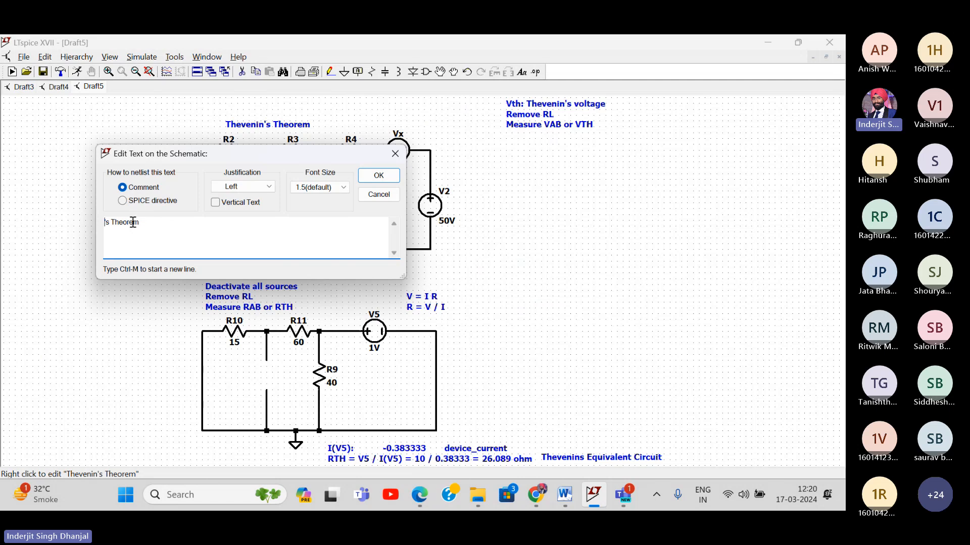
text(Norton)
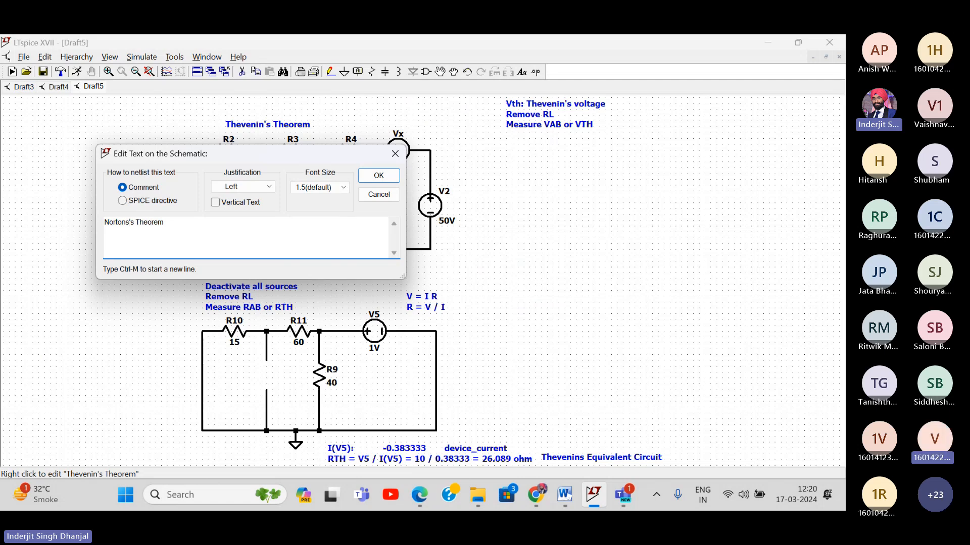
key(Return)
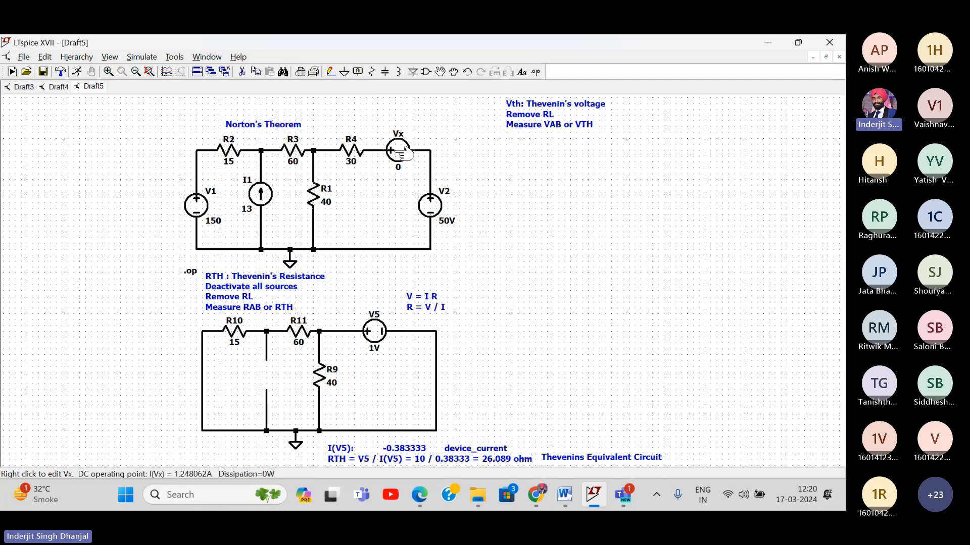
- Duplicate the complete original circuit and place the copy beside it, under the Vth note
drag(494, 216, 411, 216)
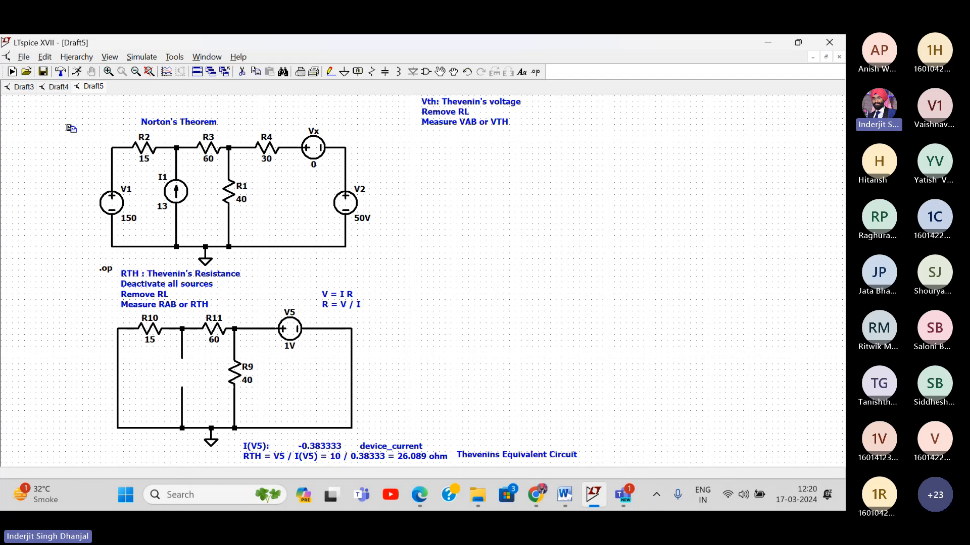
drag(71, 128, 380, 266)
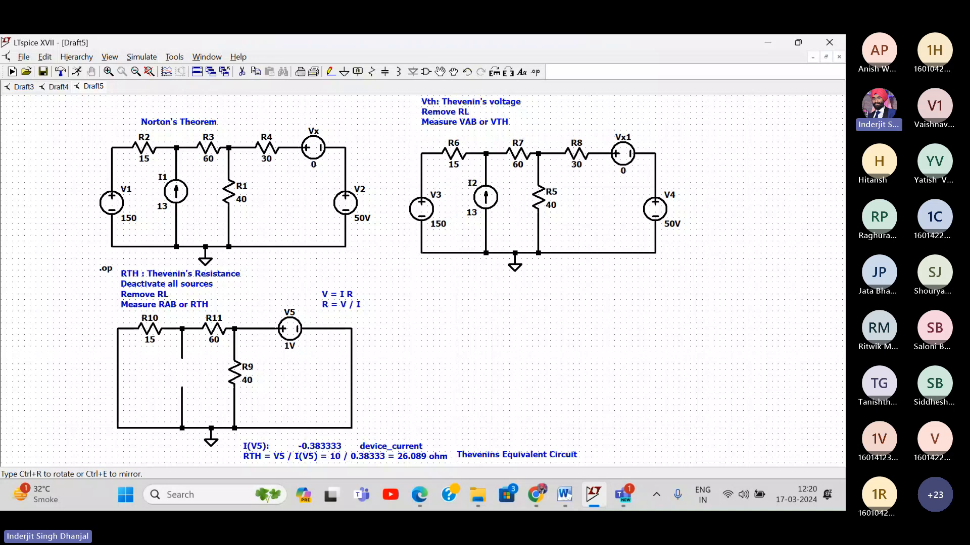
click(690, 271)
click(149, 71)
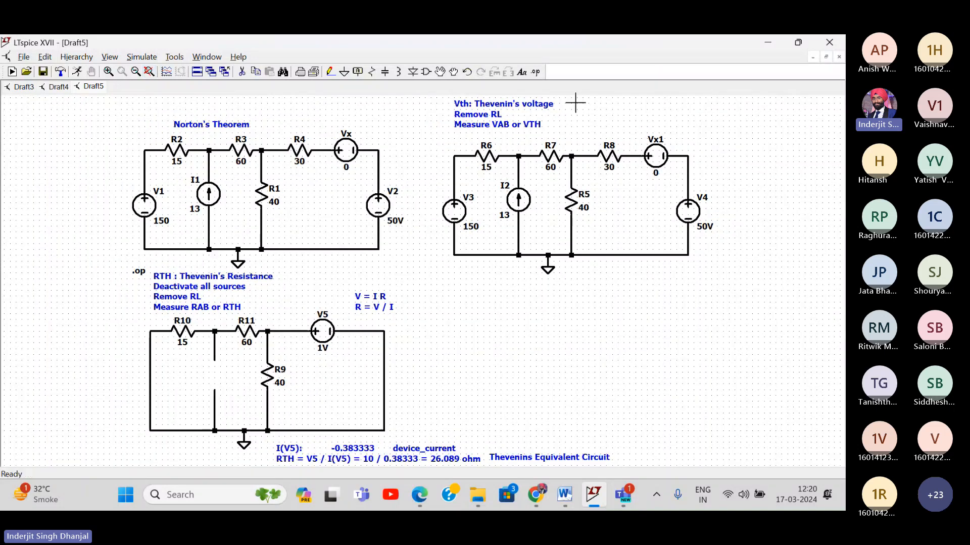
- Replace the first line of the Vth note above the copied circuit with "IN: Nortons current"
scroll(584, 111, up, 2)
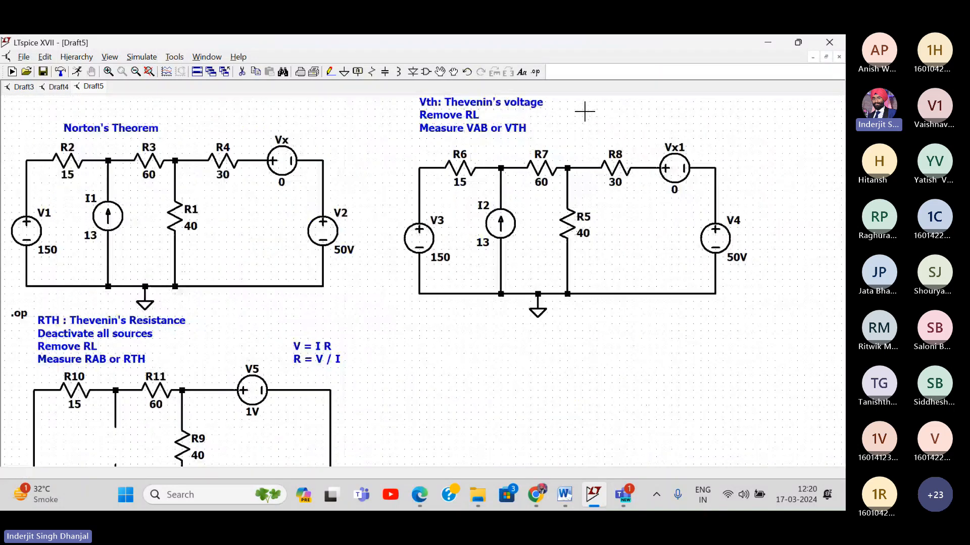
drag(668, 117, 511, 169)
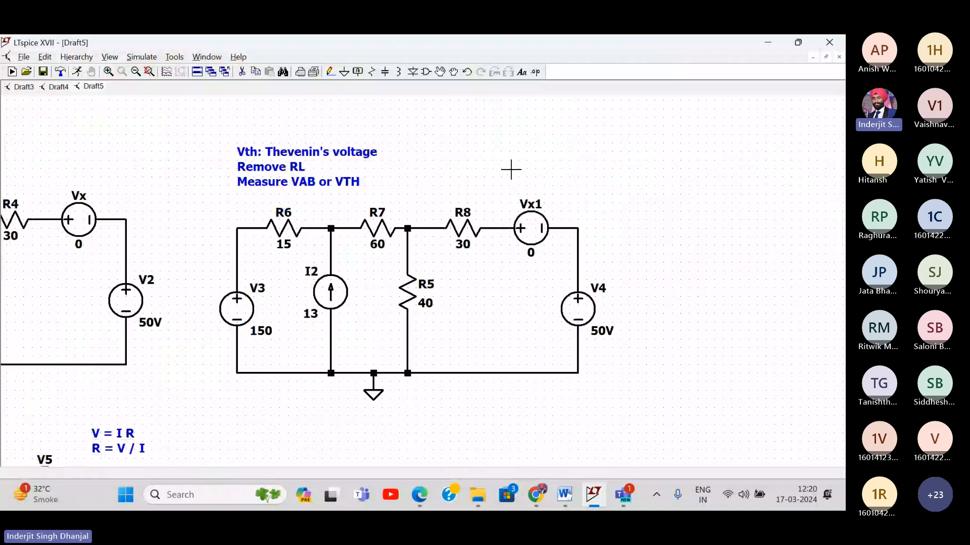
right_click(317, 150)
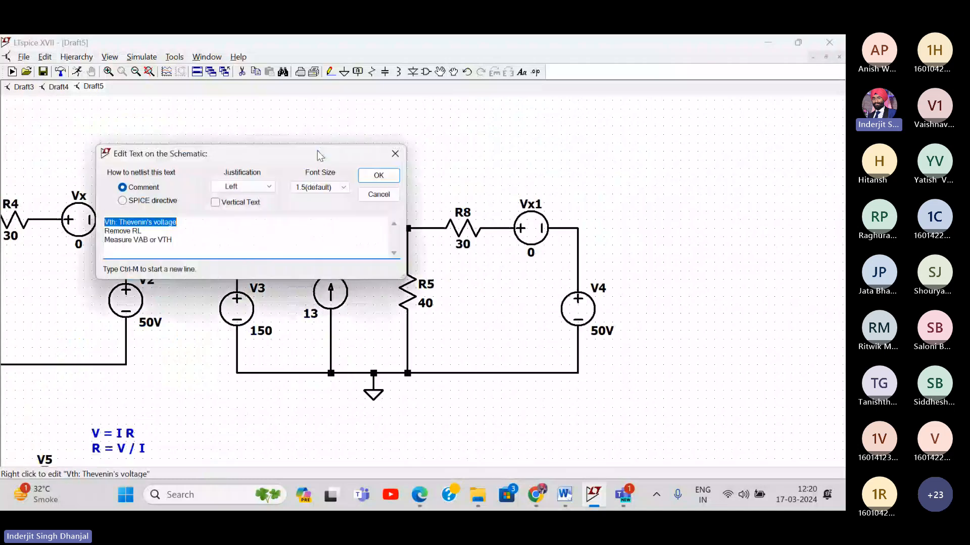
click(187, 224)
drag(186, 225, 79, 225)
key(BackSpace)
text(IN)
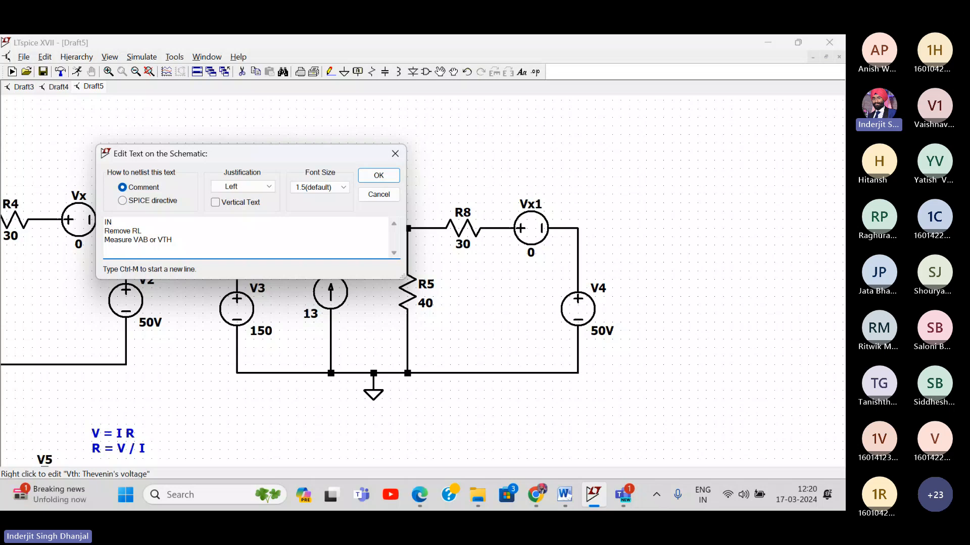
text(: Nortons current)
- Complete the Norton current note with "Remove RL and replace it with a short circuit ( Short circuit A and B terminals)" and "Measure IAB or IN"
click(149, 232)
text(and replace it with a )
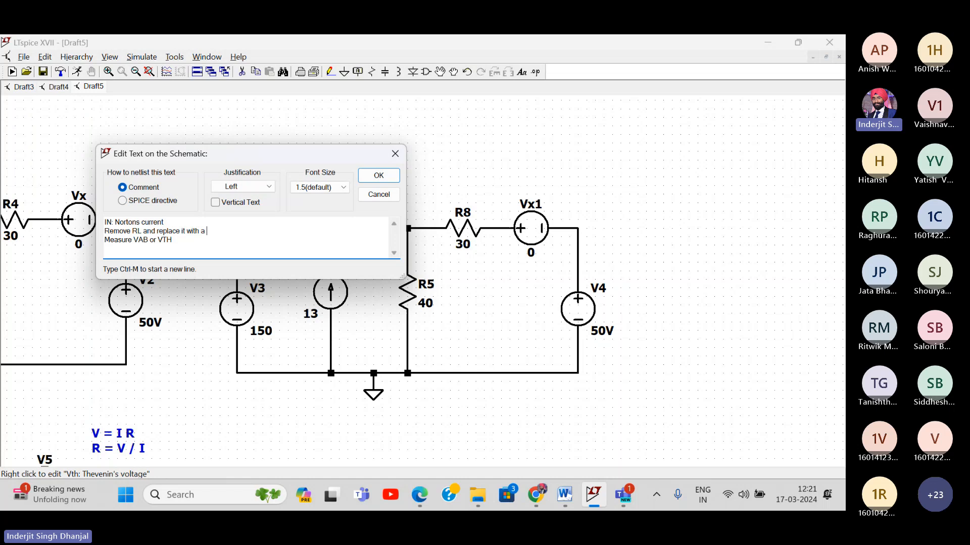
text(short circuit ( Short circuit A an)
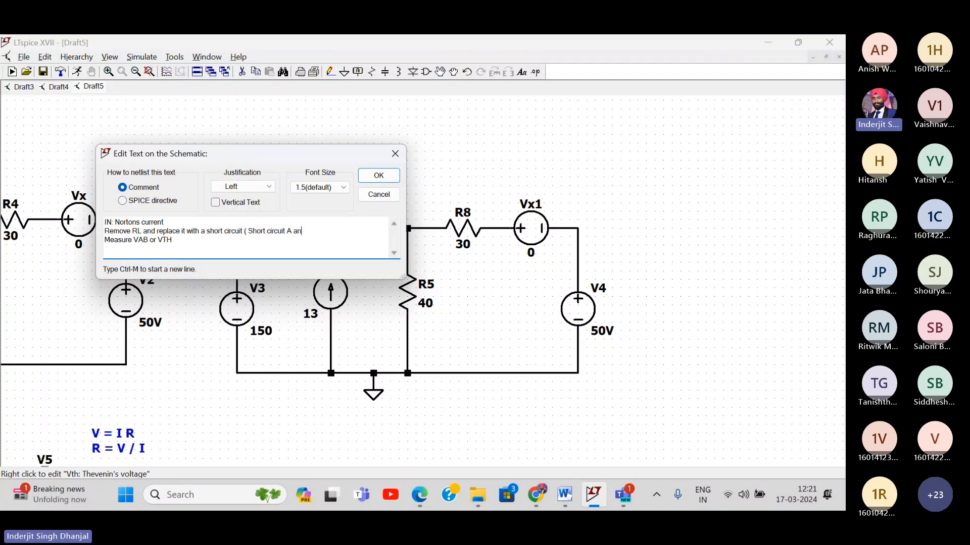
text(d B terminals)
drag(179, 240, 76, 244)
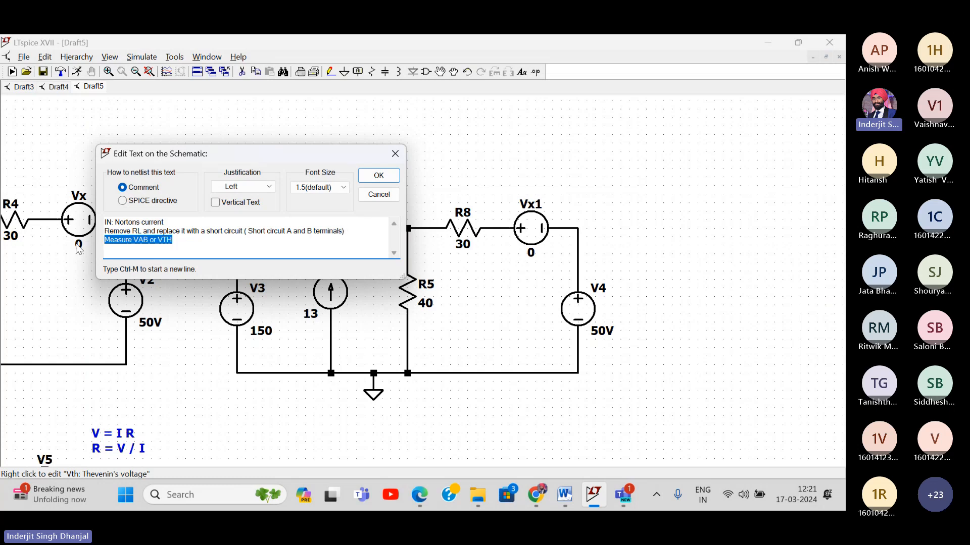
text(Measure )
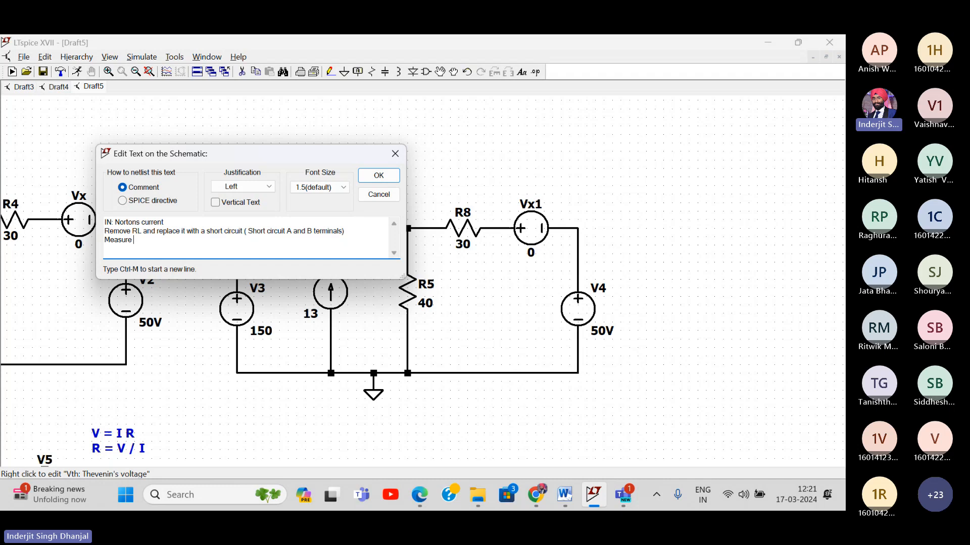
text(IAB or IN)
key(Return)
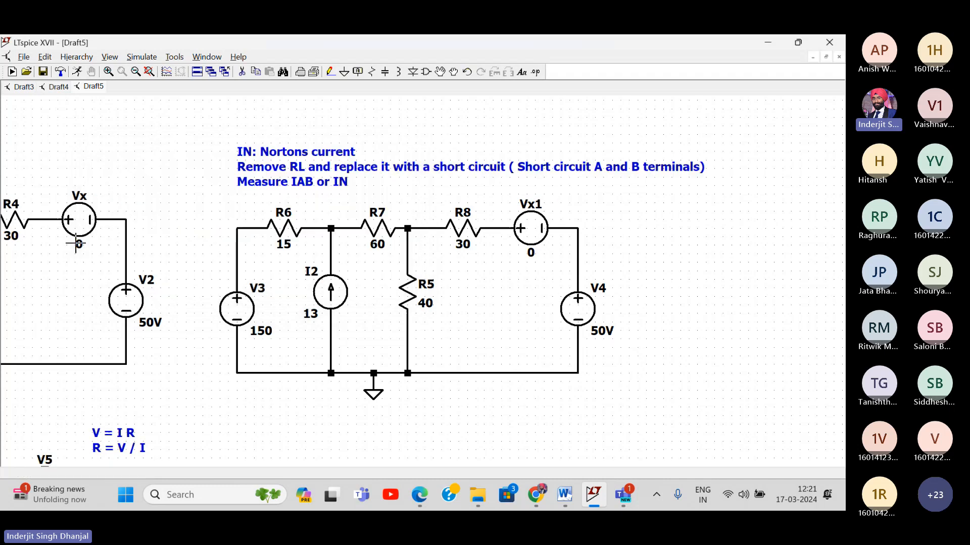
- Delete load resistor R8, source Vx1 and the wire joining them from the copied circuit
click(245, 73)
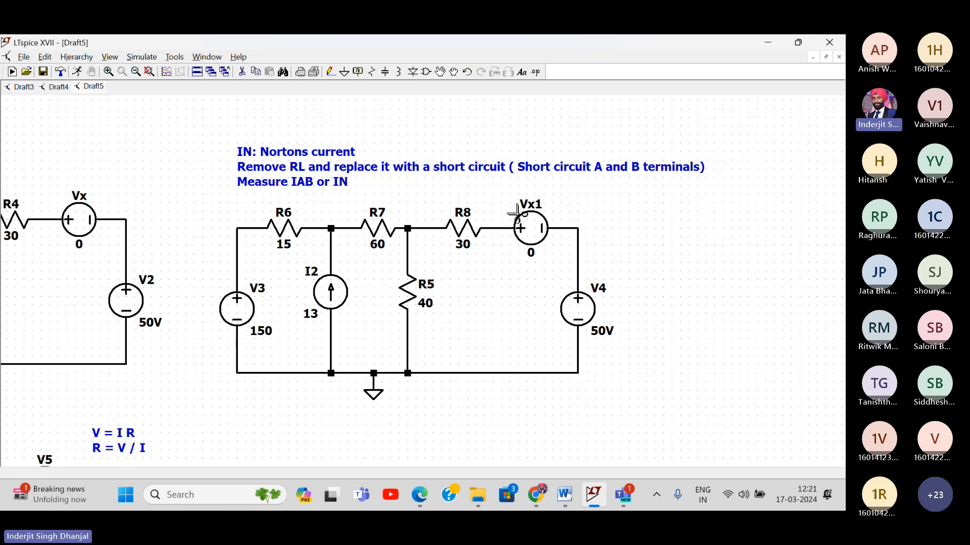
click(462, 233)
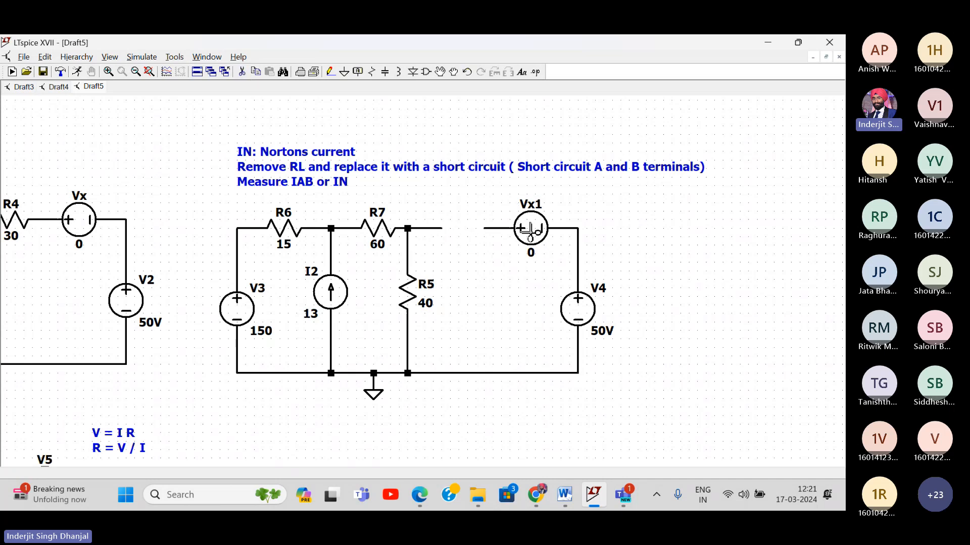
click(530, 227)
click(502, 231)
key(Escape)
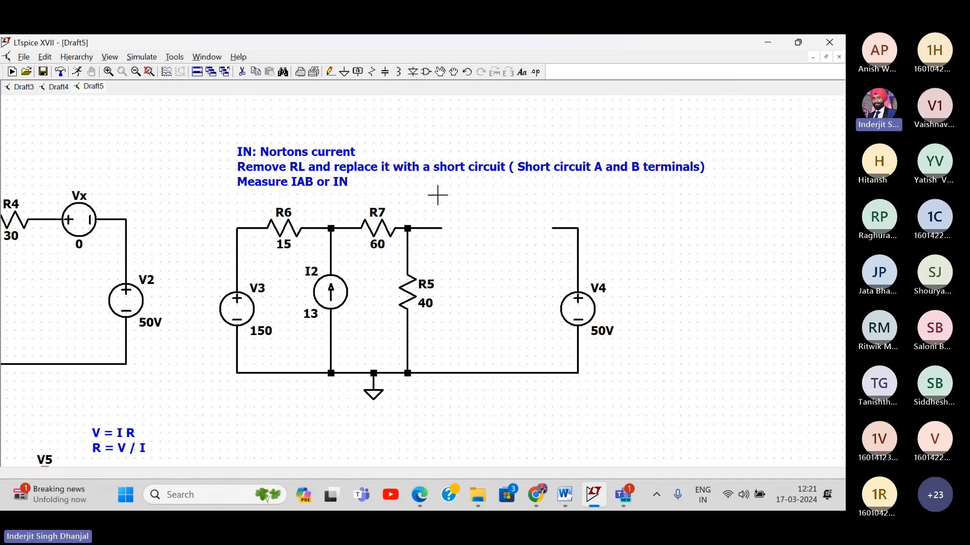
- Bridge the gap between R5 and V4 with a plain wire, and delete that wire again
click(331, 72)
click(442, 228)
click(552, 228)
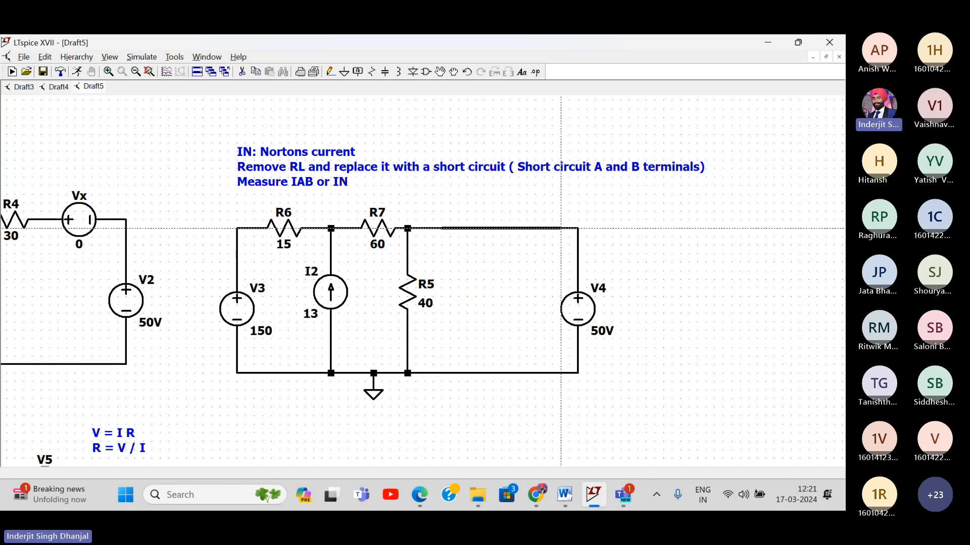
key(Escape)
key(F3)
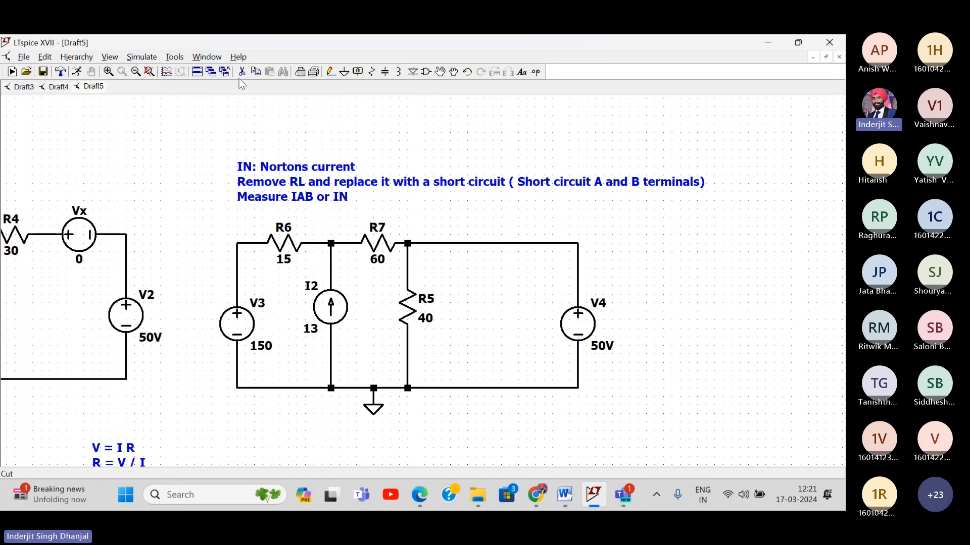
click(243, 72)
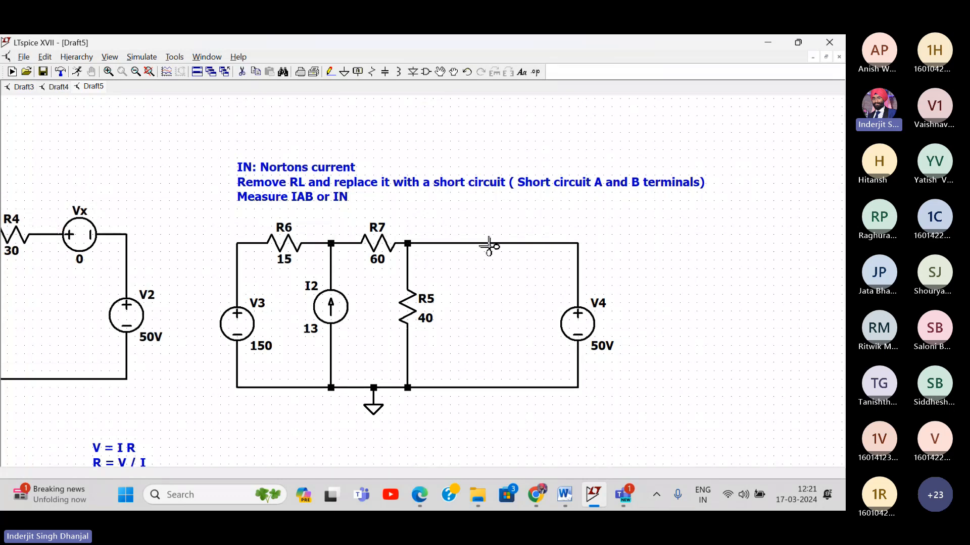
click(489, 246)
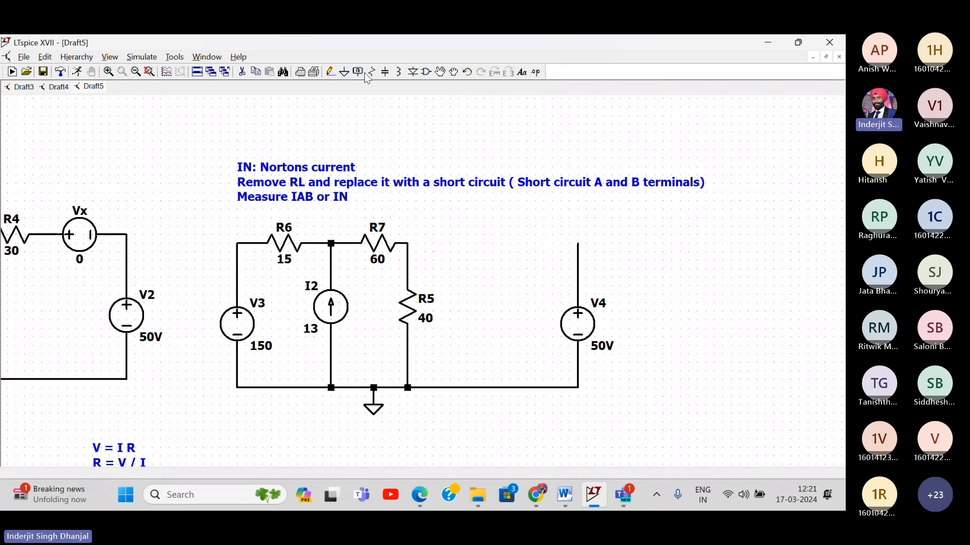
- Place a horizontal voltage source in the gap with its positive terminal towards R5, and wire it between R5 and V4
click(427, 72)
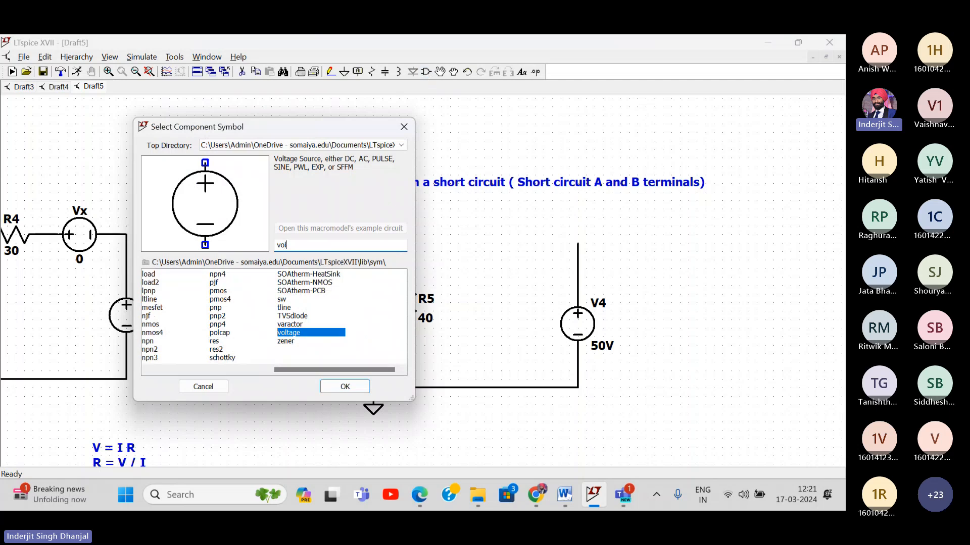
key(Escape)
key(ctrl+r)
key(ctrl+r)
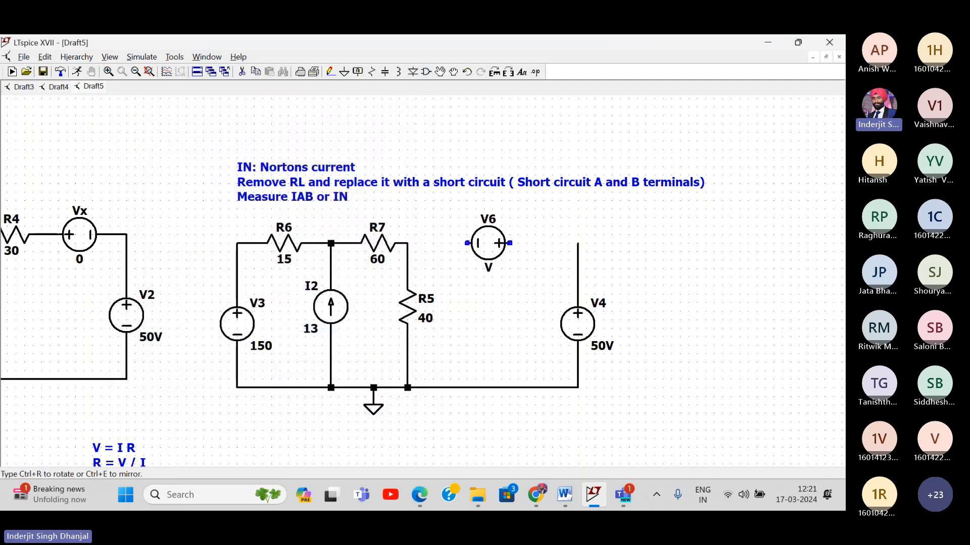
key(ctrl+r)
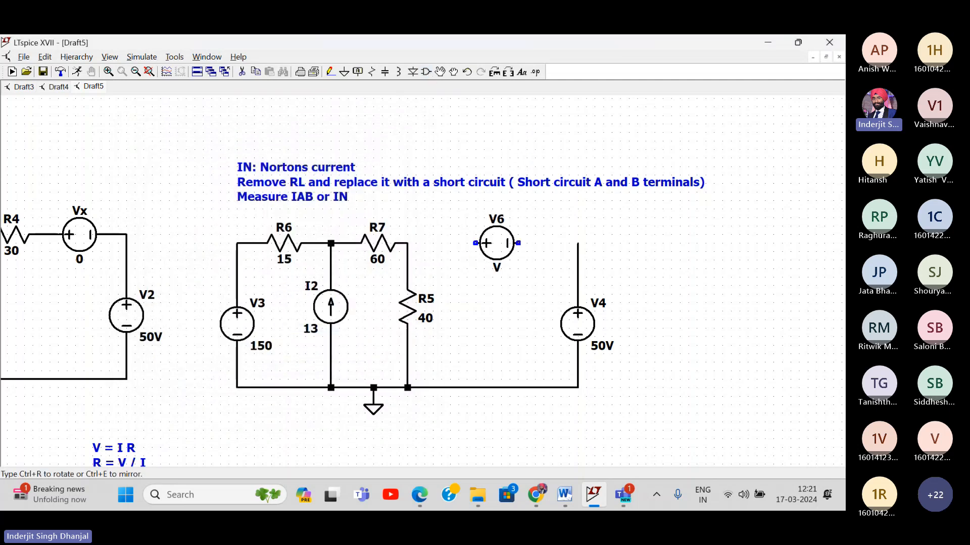
click(497, 243)
key(Escape)
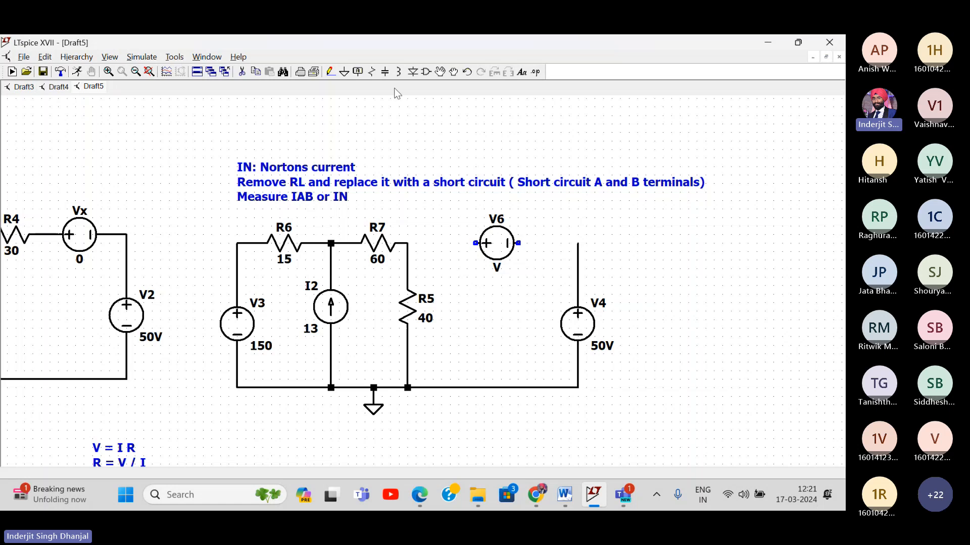
click(331, 72)
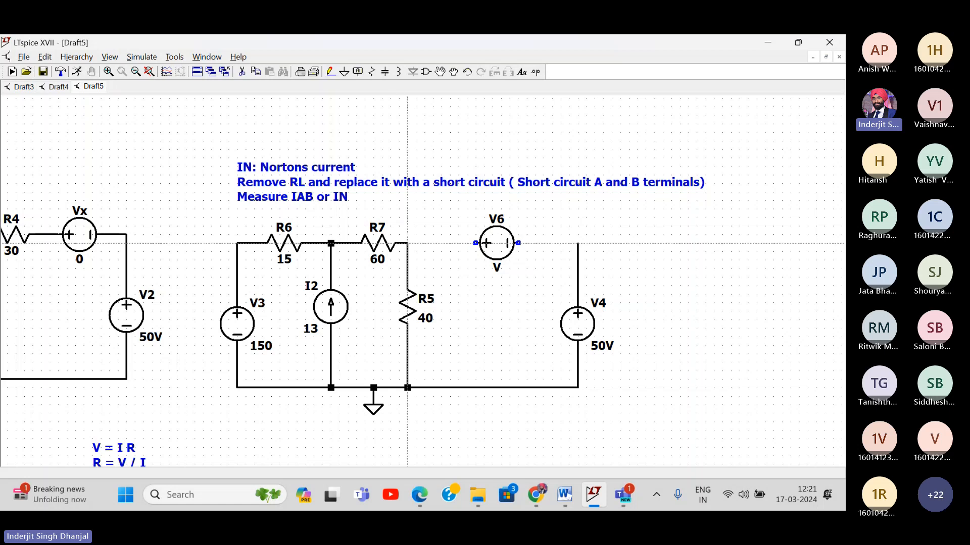
click(408, 243)
click(578, 242)
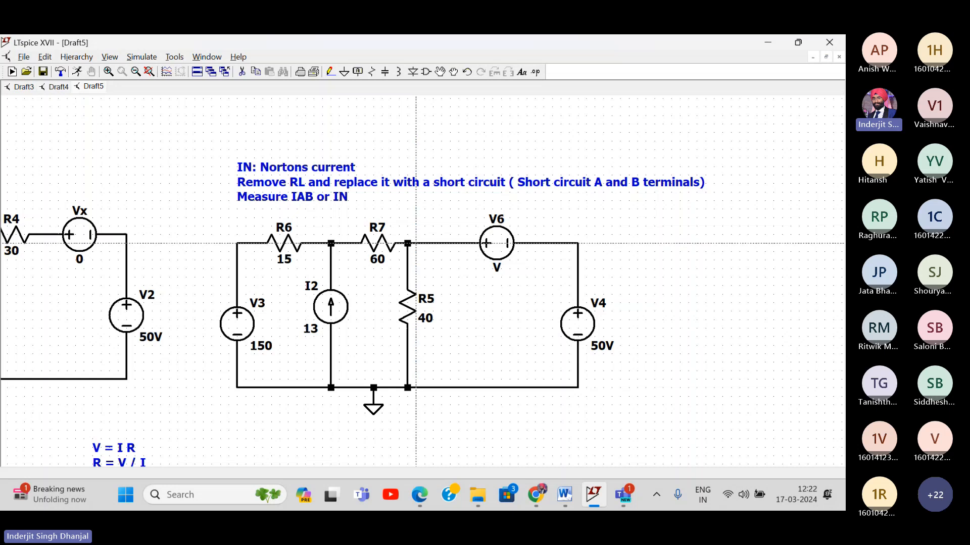
- Label the node joining R7 and R5 as A and the corner node above V4 as B
right_click(416, 243)
click(433, 262)
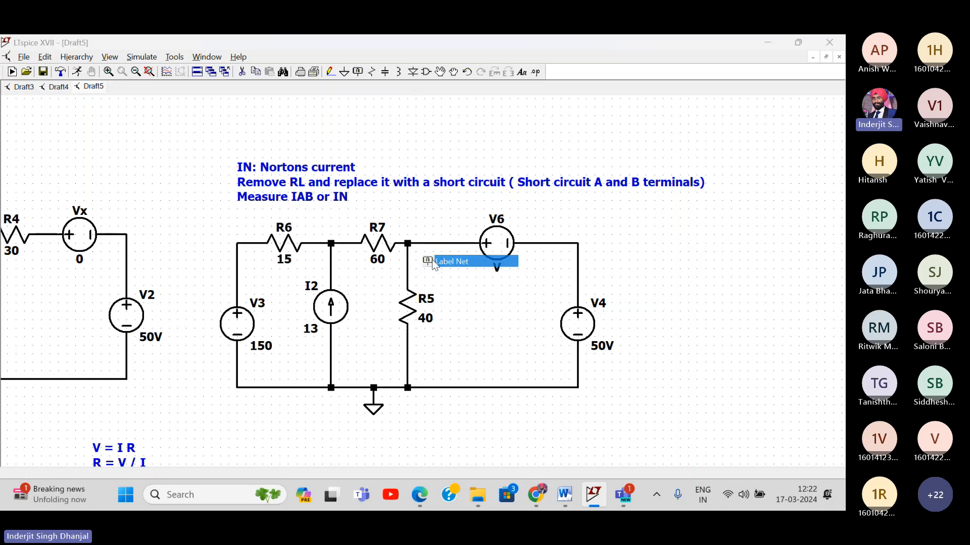
text(A)
key(Return)
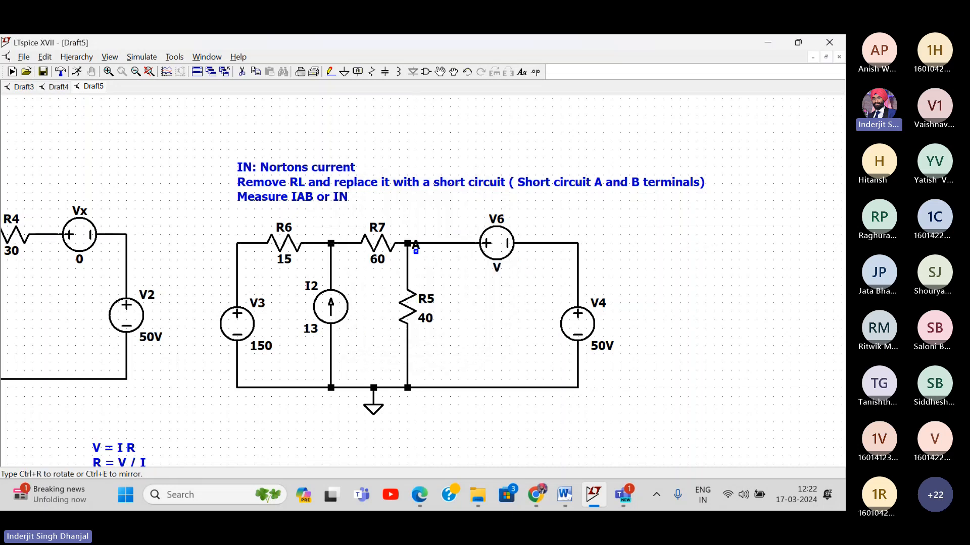
click(408, 243)
click(577, 243)
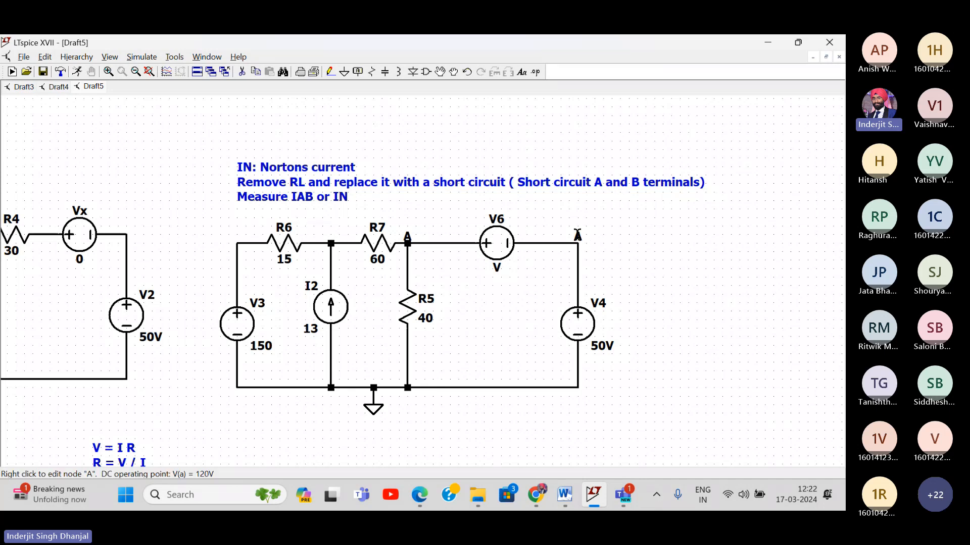
right_click(578, 235)
text(B)
key(Return)
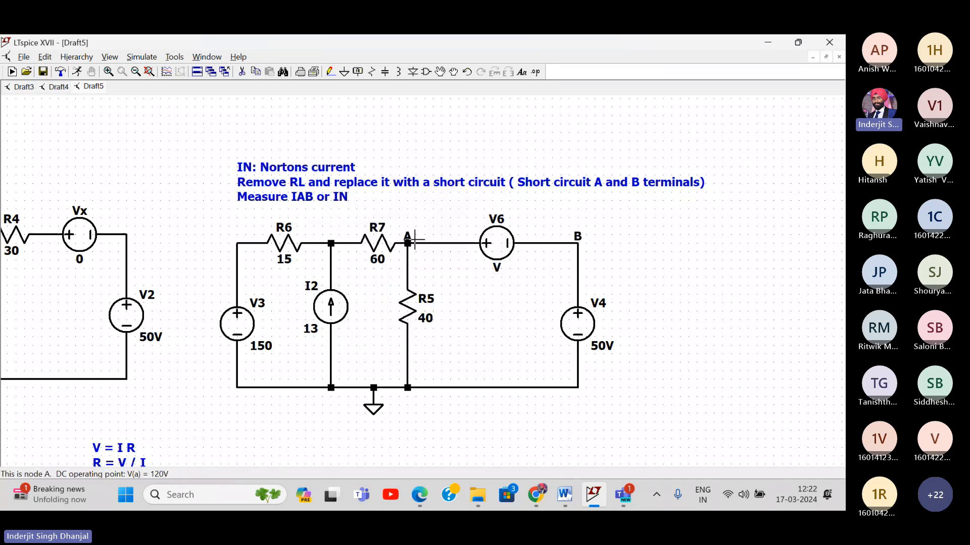
- Set the DC value of the voltage source between A and B to 0 and rename it Vy
right_click(499, 245)
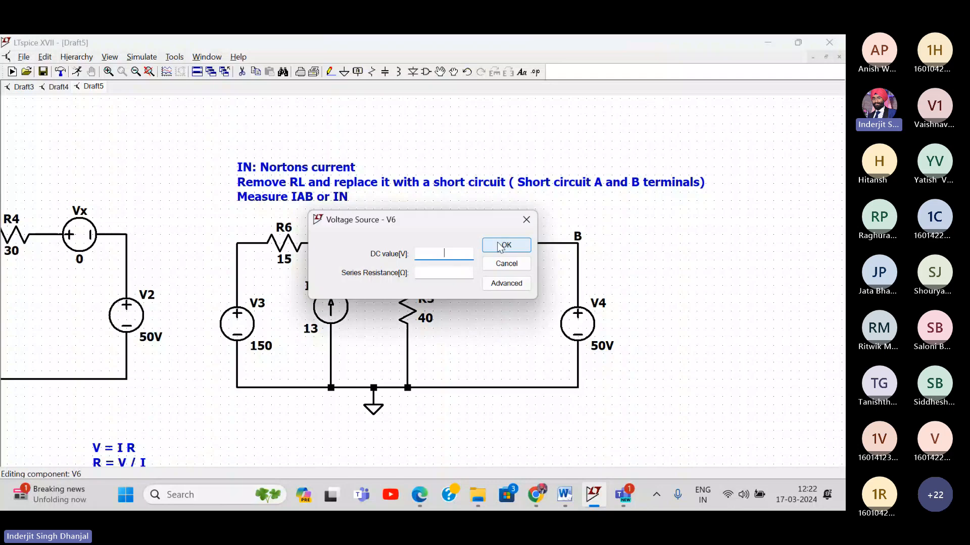
text(0)
key(Return)
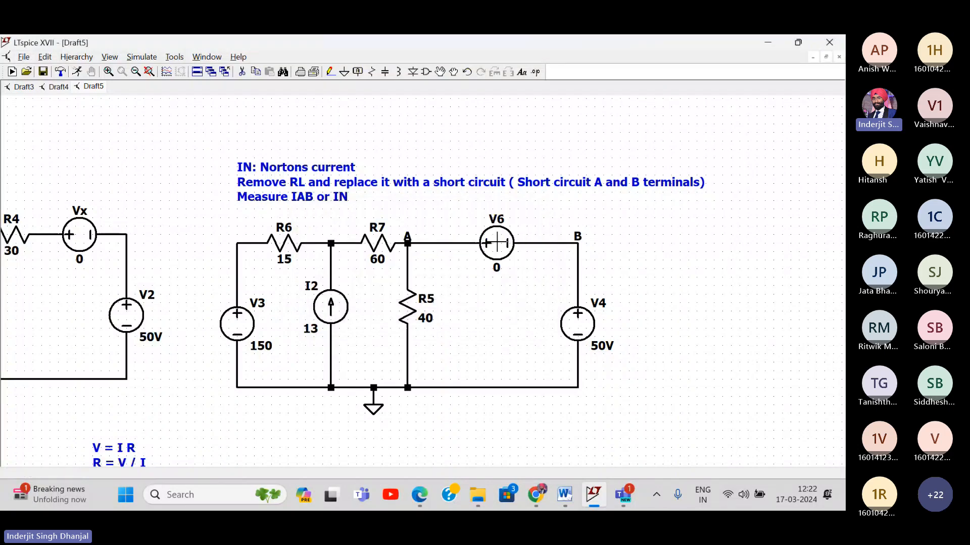
right_click(496, 219)
text(V)
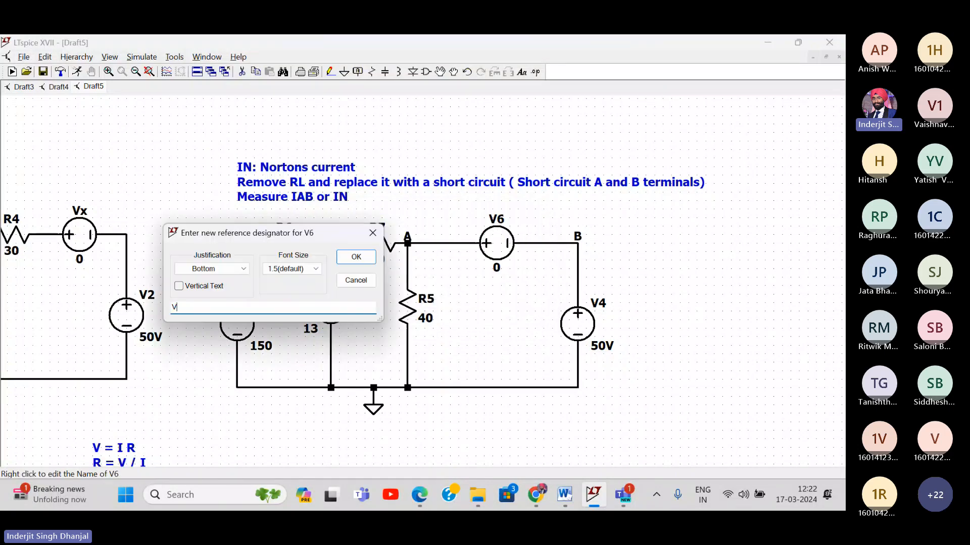
text(y)
key(Return)
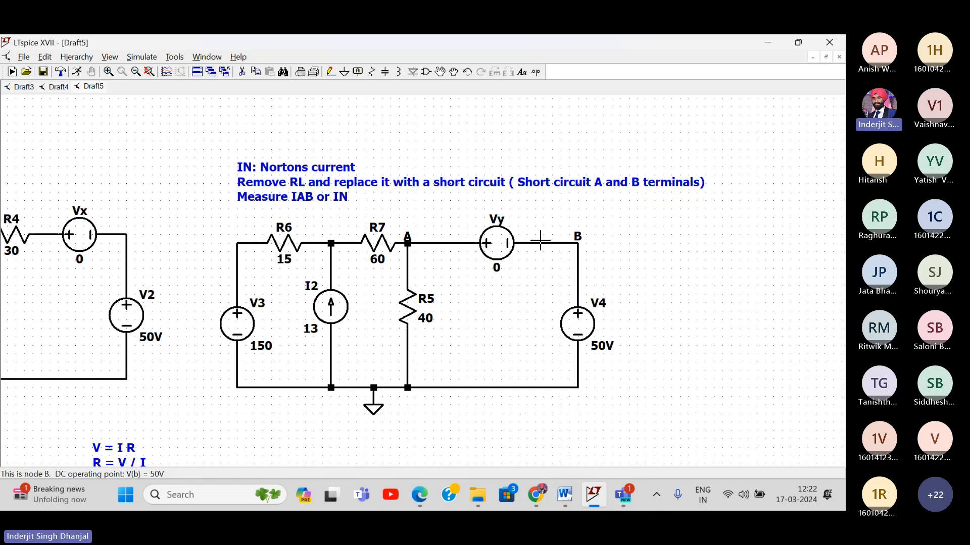
- Run the operating point simulation of the schematic and look through the listed device currents
click(149, 72)
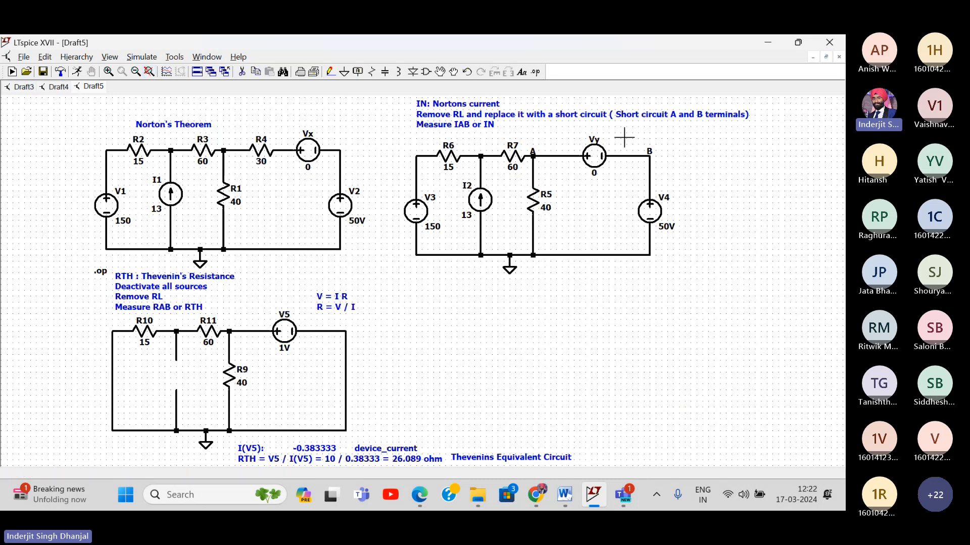
click(130, 57)
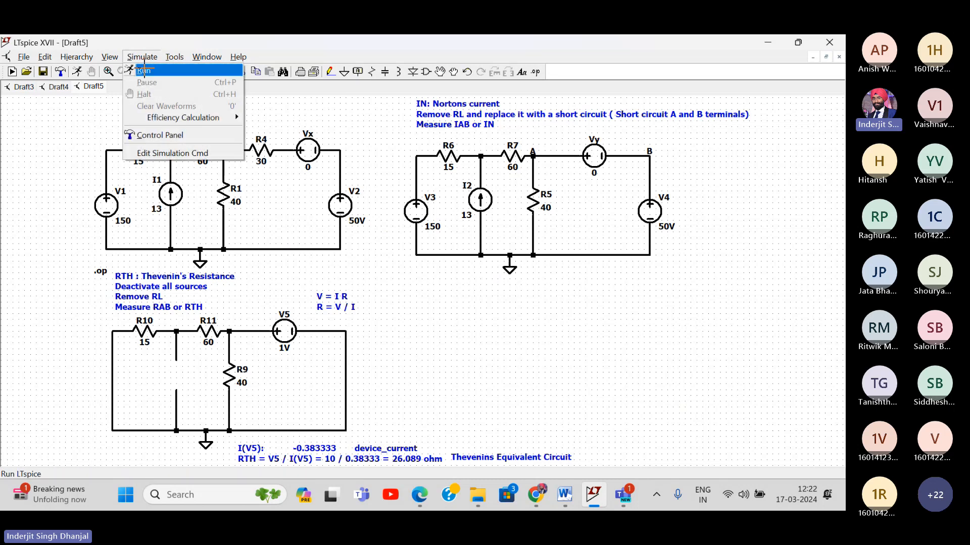
click(147, 73)
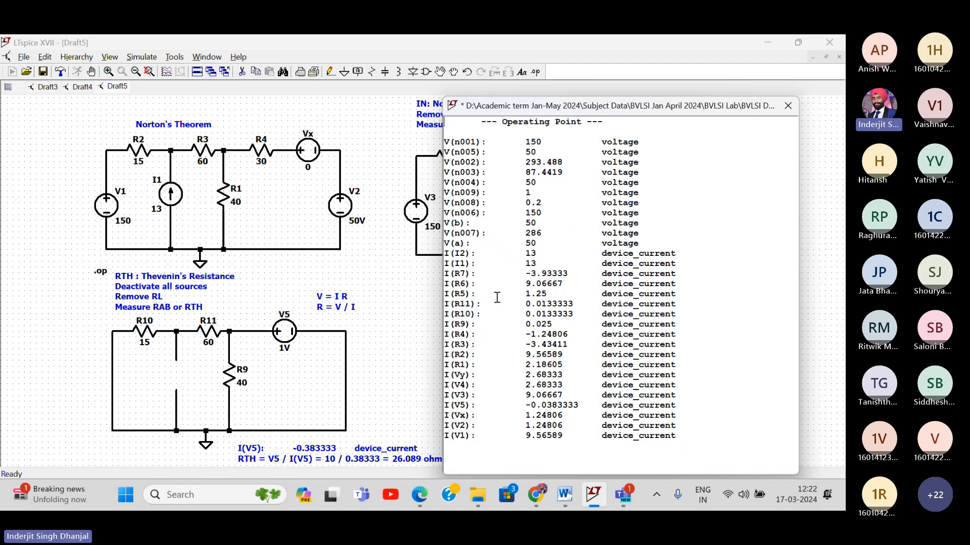
scroll(494, 347, up, 2)
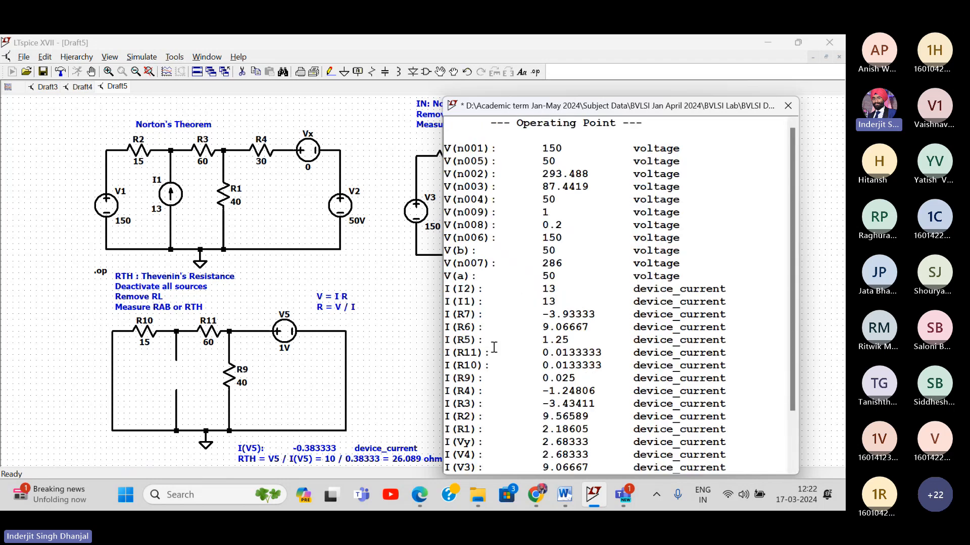
scroll(494, 347, down, 2)
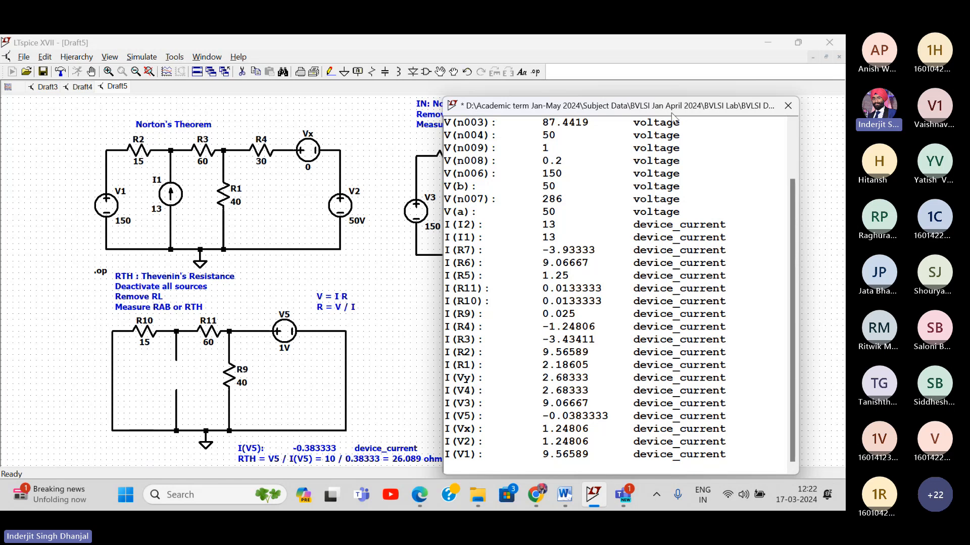
- Copy the I(Vy) name and value from the operating point results and close the results window
drag(677, 108, 231, 126)
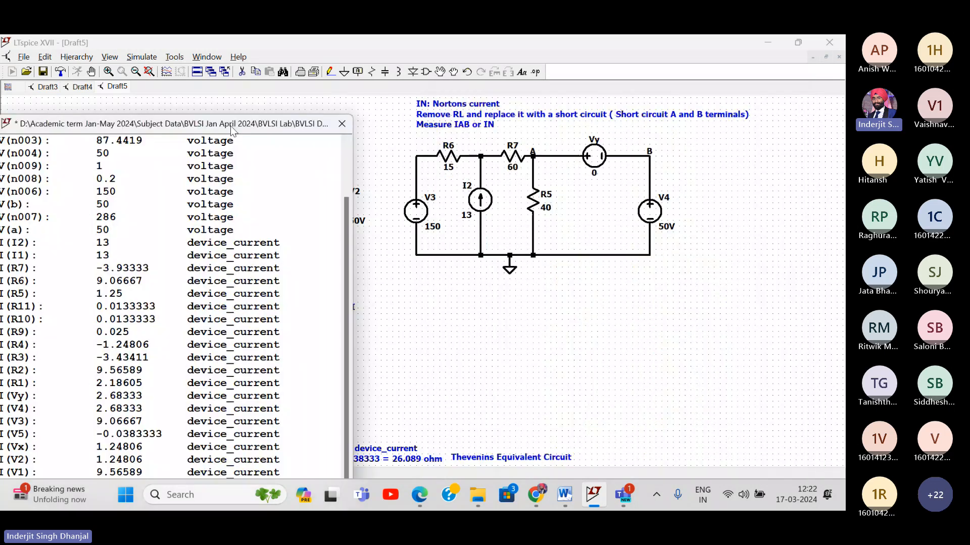
drag(231, 126, 662, 81)
scroll(628, 395, up, 1)
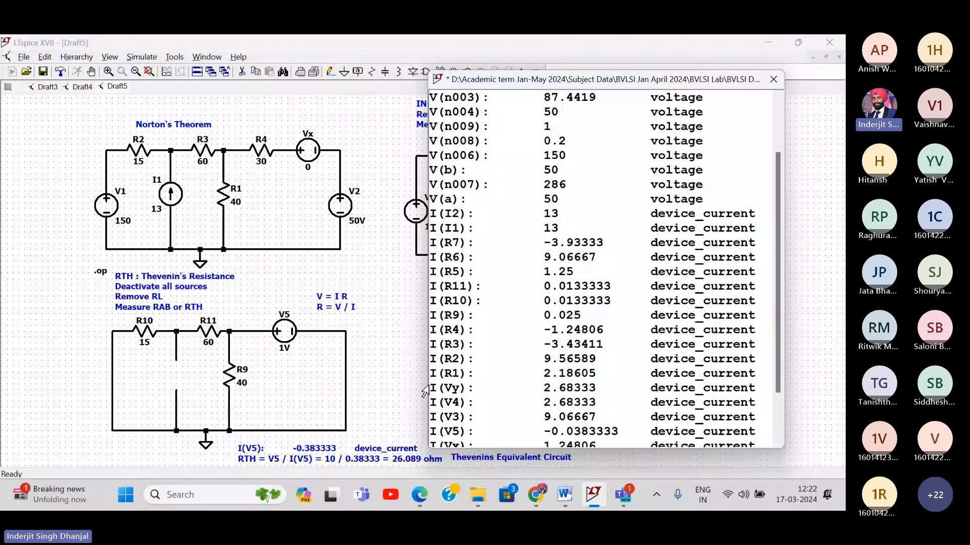
drag(430, 388, 597, 388)
key(ctrl+c)
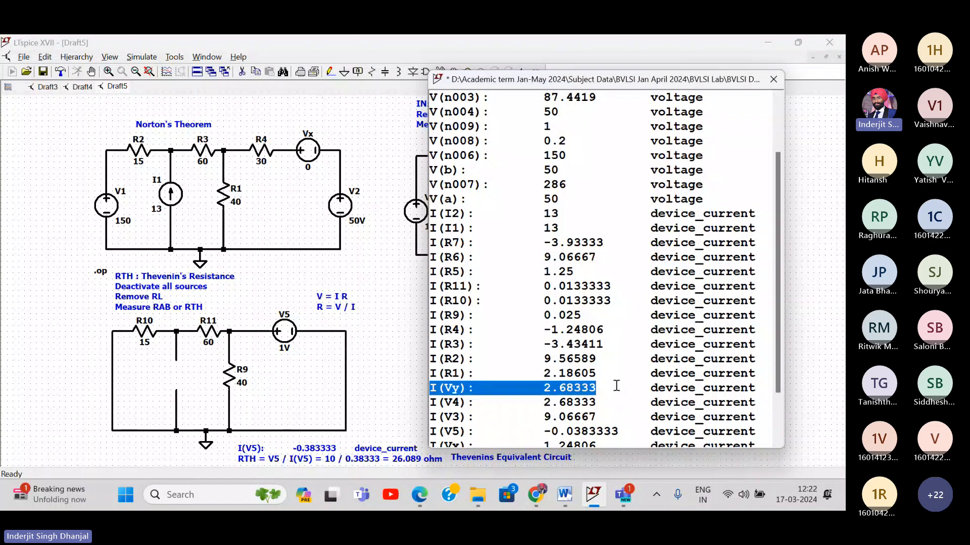
click(615, 386)
click(773, 79)
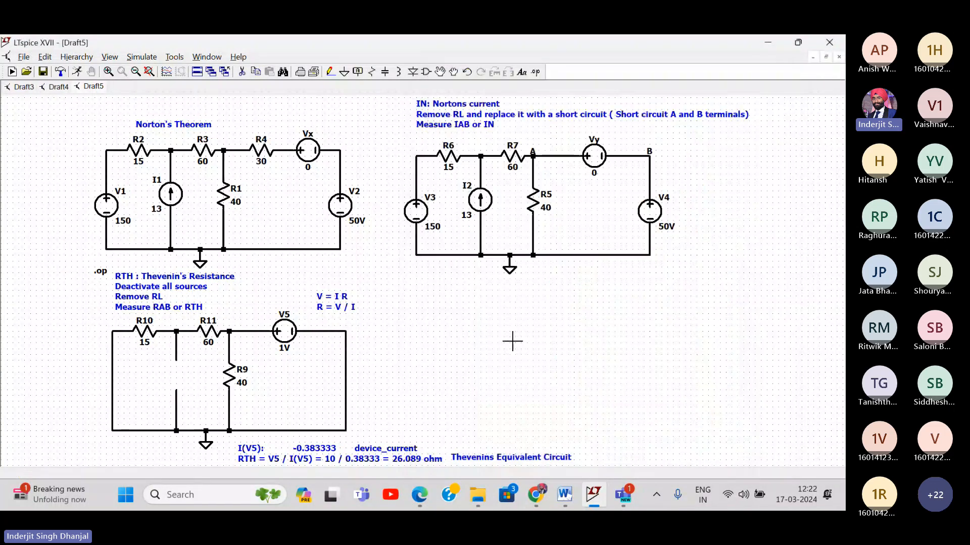
- Place the copied I(Vy) result, 2.68333, as a comment below the short-circuit Norton current circuit
right_click(457, 296)
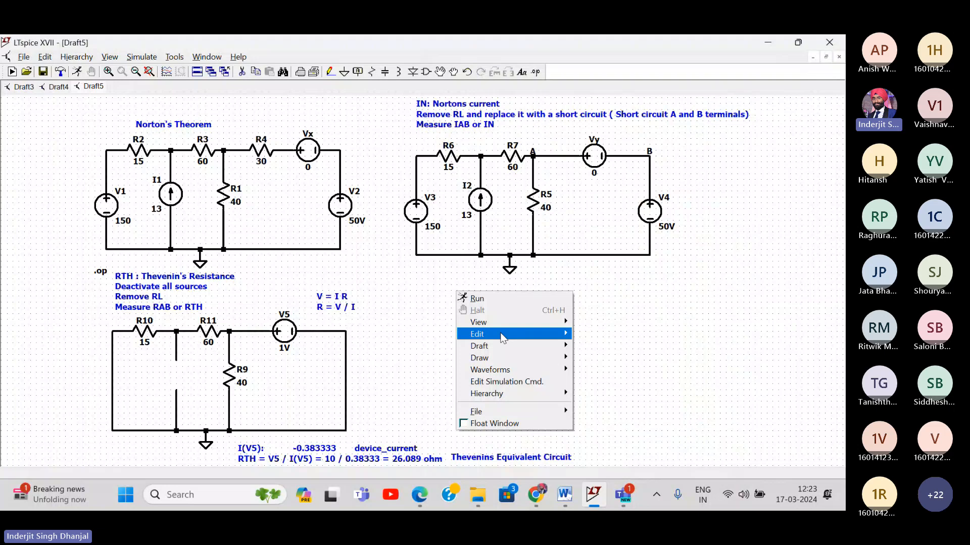
mouse_move(501, 343)
click(608, 393)
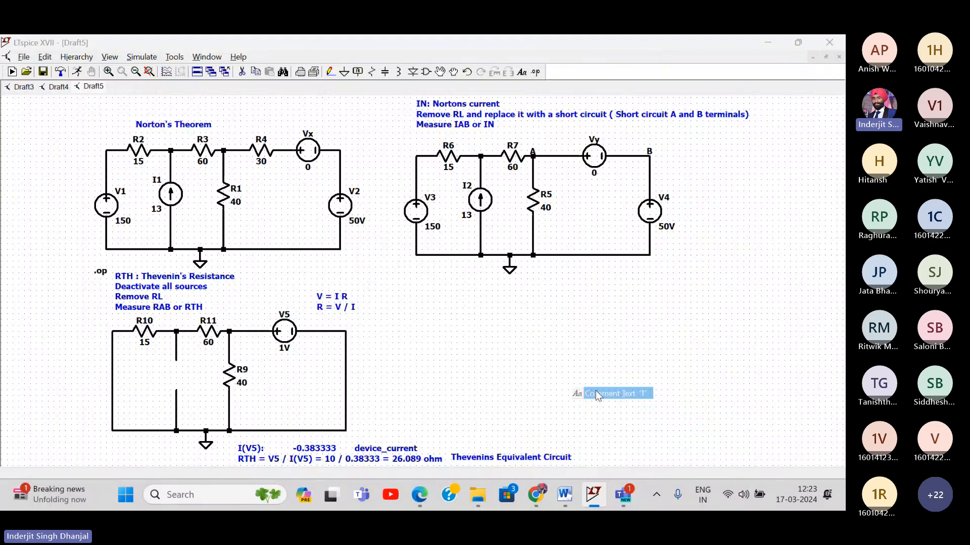
key(ctrl+v)
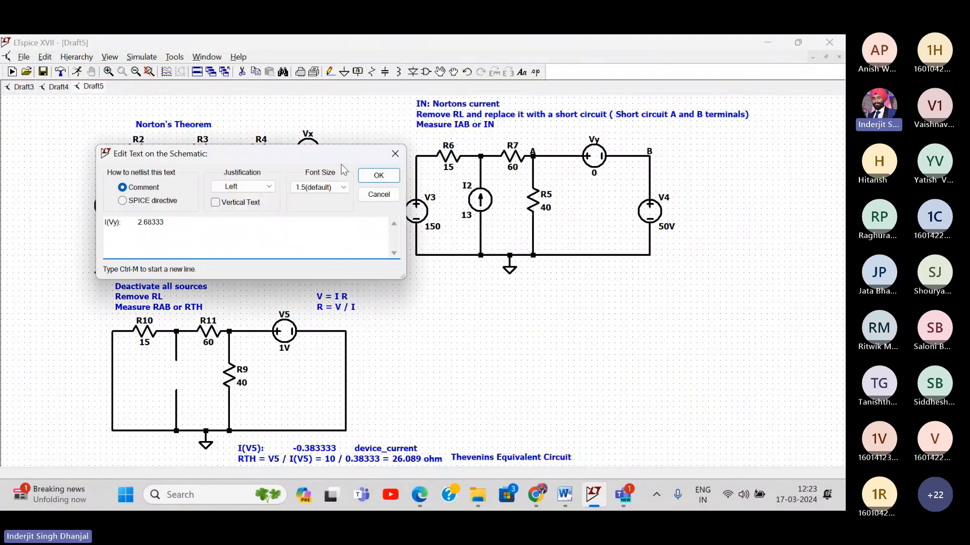
click(379, 174)
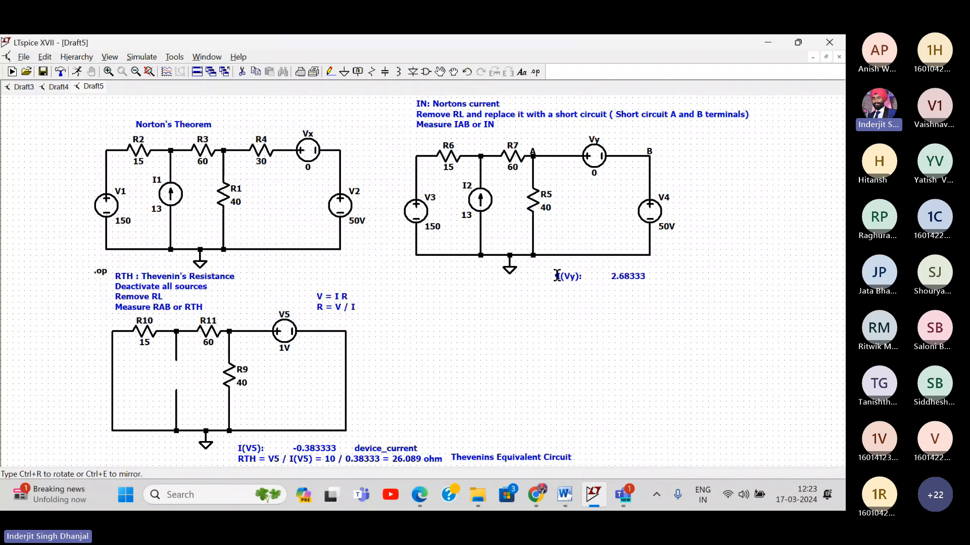
click(562, 276)
- Add a second line reading "IN = 2.68333 A" to the I(Vy) comment
right_click(562, 277)
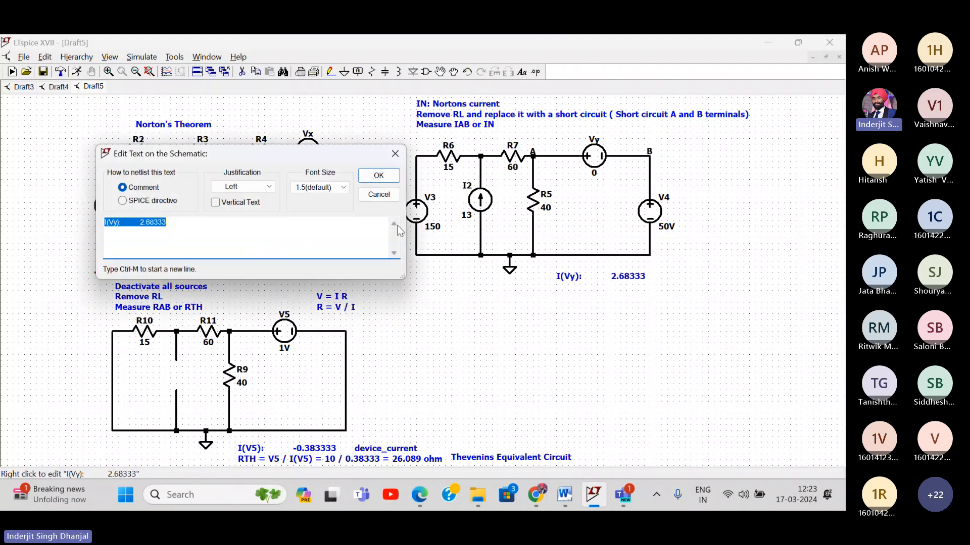
click(308, 231)
key(ctrl+m)
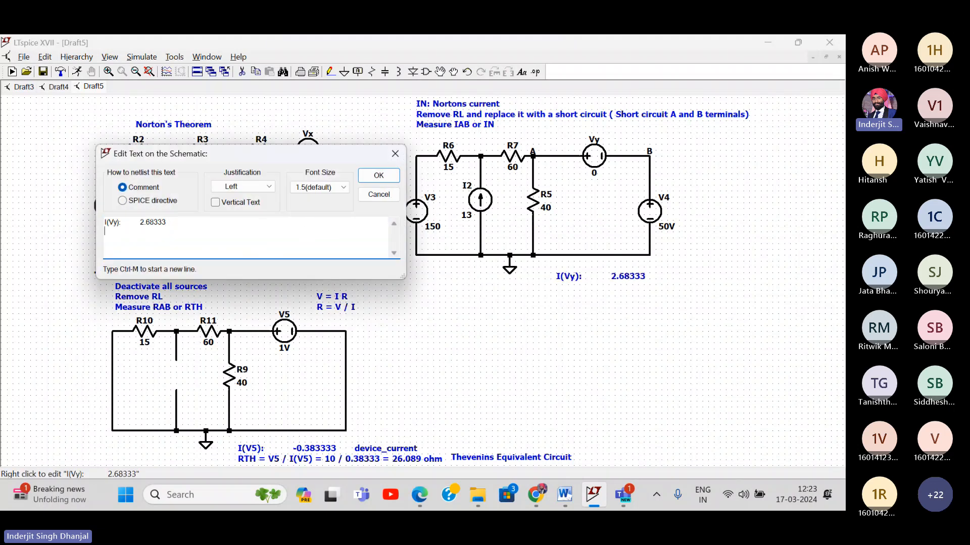
text(IN = 2.68333 A)
key(Return)
click(557, 286)
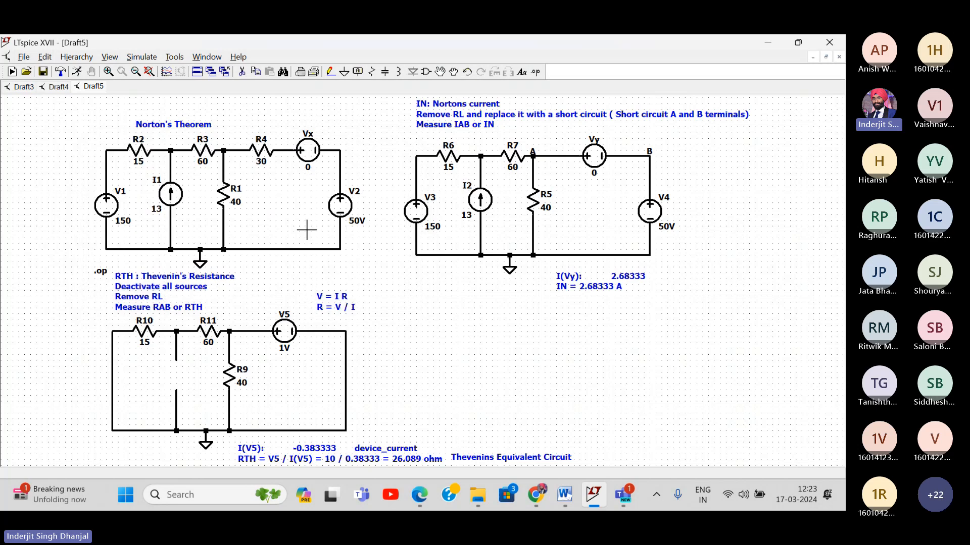
- Place a current source with its arrow pointing up in the empty area above the Thevenins Equivalent Circuit text
mouse_move(461, 366)
mouse_down()
mouse_move(426, 331)
mouse_move(443, 370)
mouse_up()
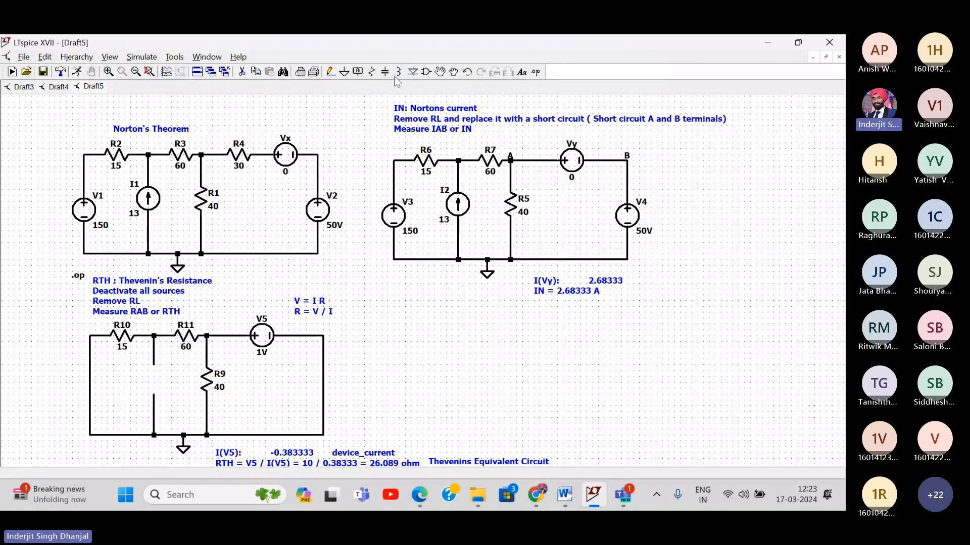
click(425, 72)
text(curr)
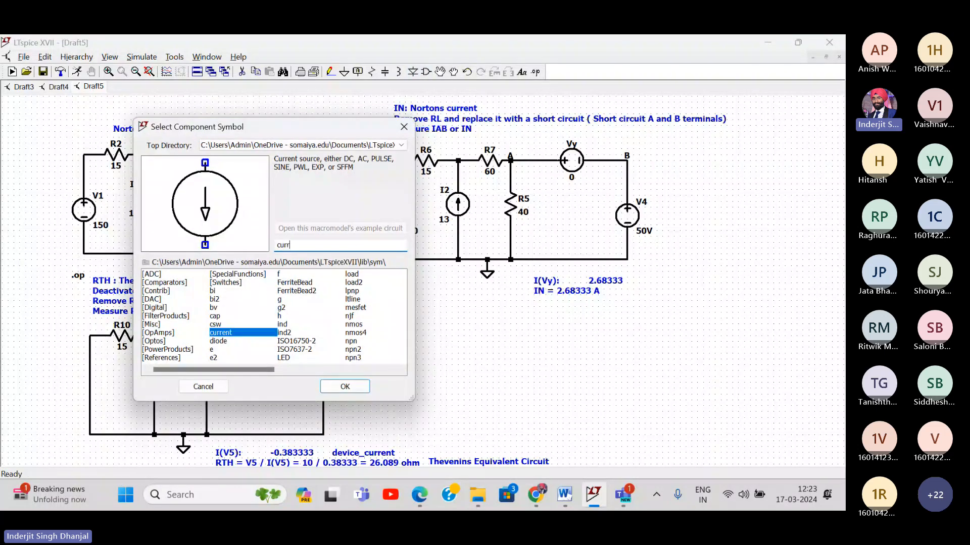
key(Return)
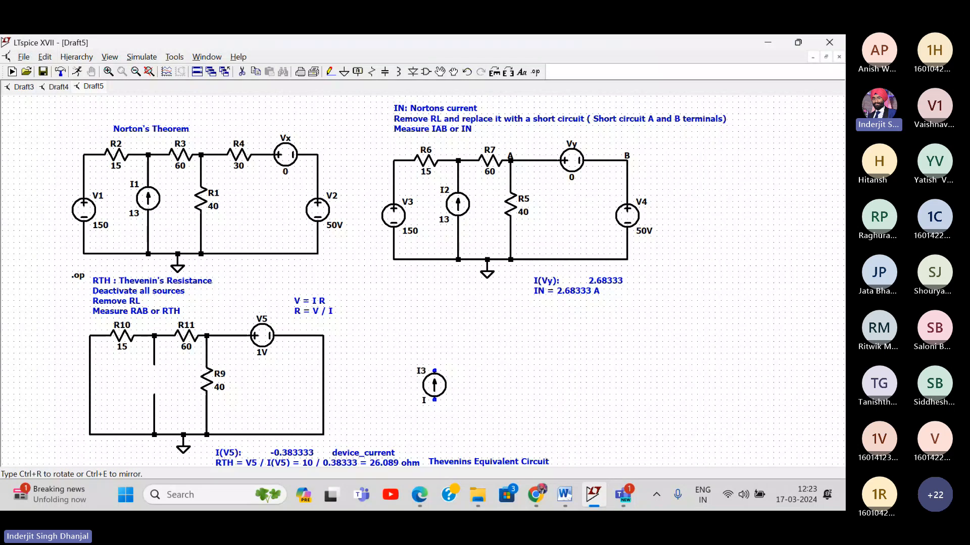
click(435, 385)
key(Escape)
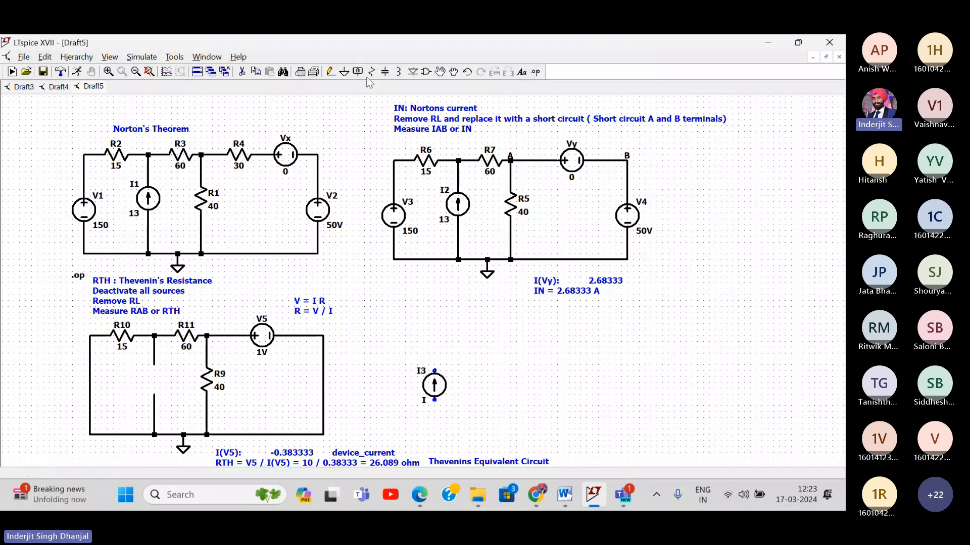
- Place two vertical resistors side by side, in line with the new current source
key(r)
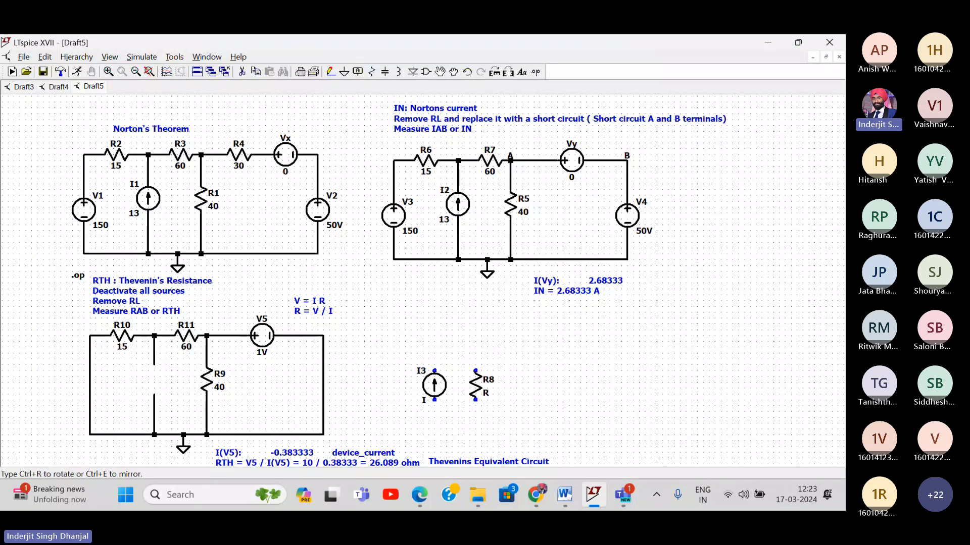
click(481, 385)
click(534, 385)
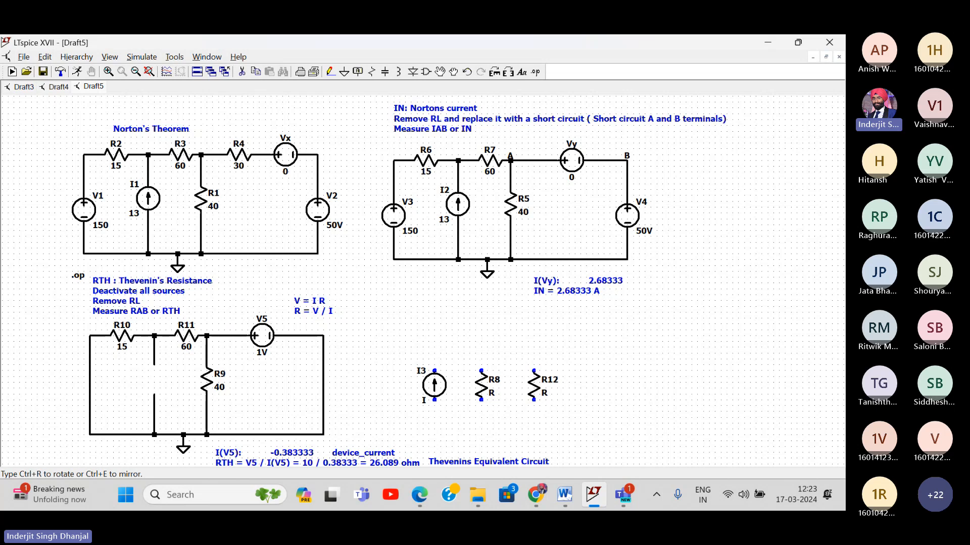
key(Escape)
- Rename the new current source IN
drag(576, 427, 528, 309)
scroll(529, 312, down, 1)
scroll(529, 312, down, 1)
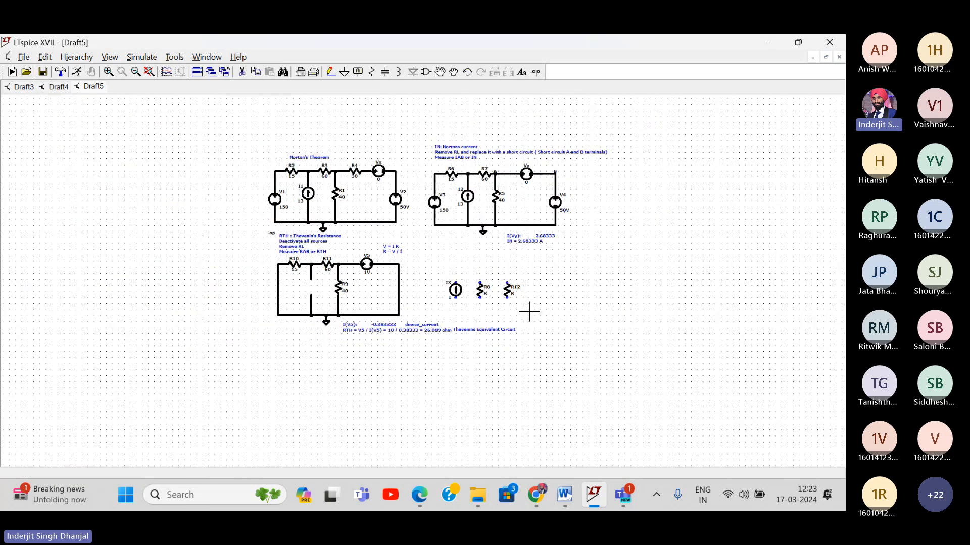
scroll(529, 311, up, 2)
scroll(529, 311, up, 1)
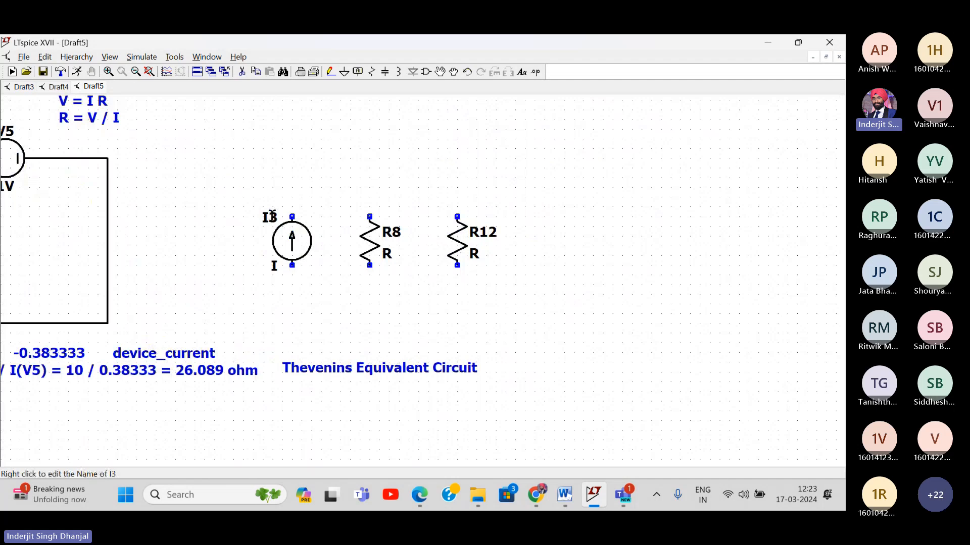
right_click(270, 217)
text(IN)
key(Return)
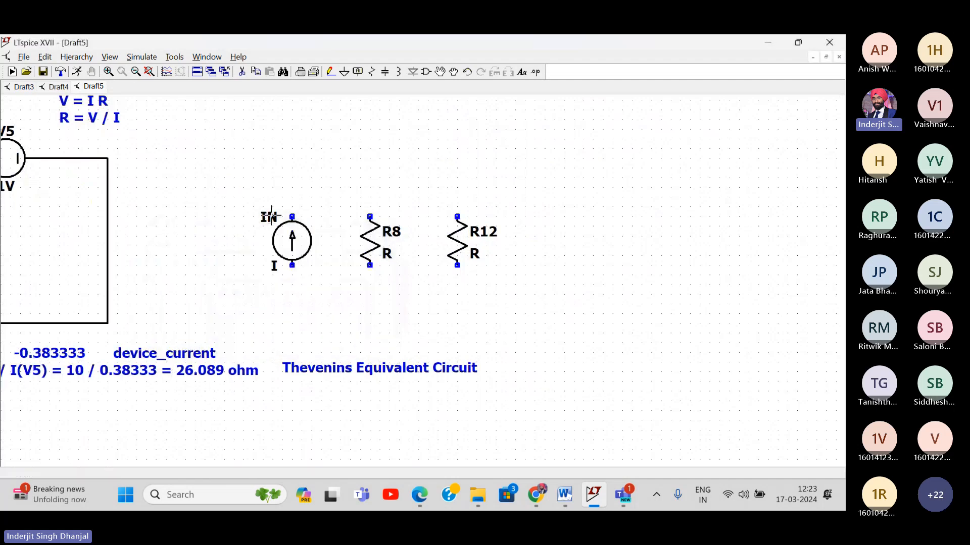
- Rename the resistor nearest the IN source RN and the outer resistor RL
right_click(392, 236)
text(R)
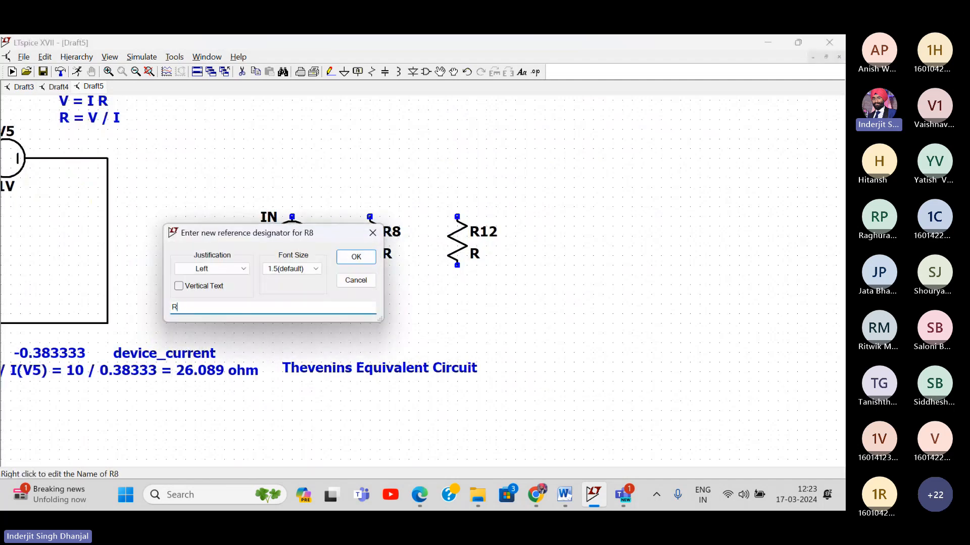
text(N)
key(Return)
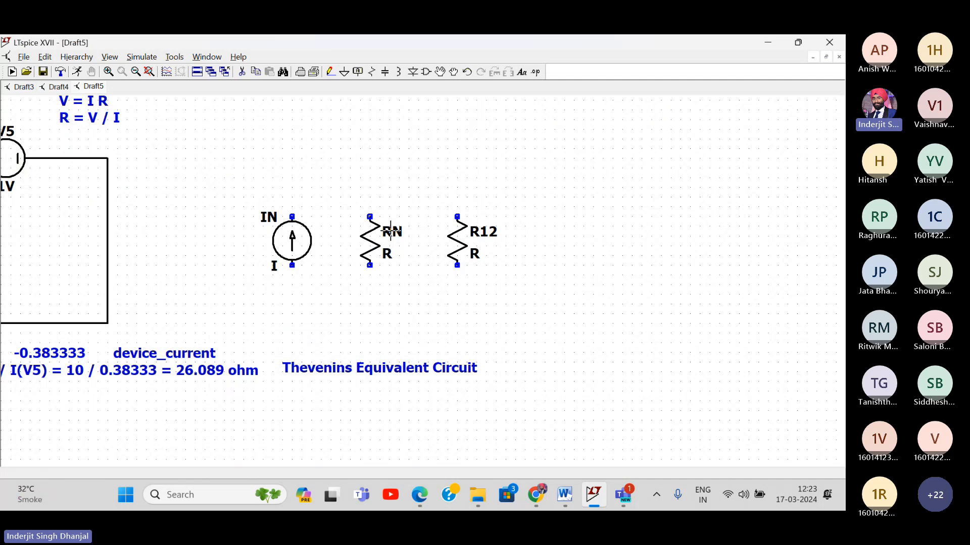
right_click(478, 236)
text(RL)
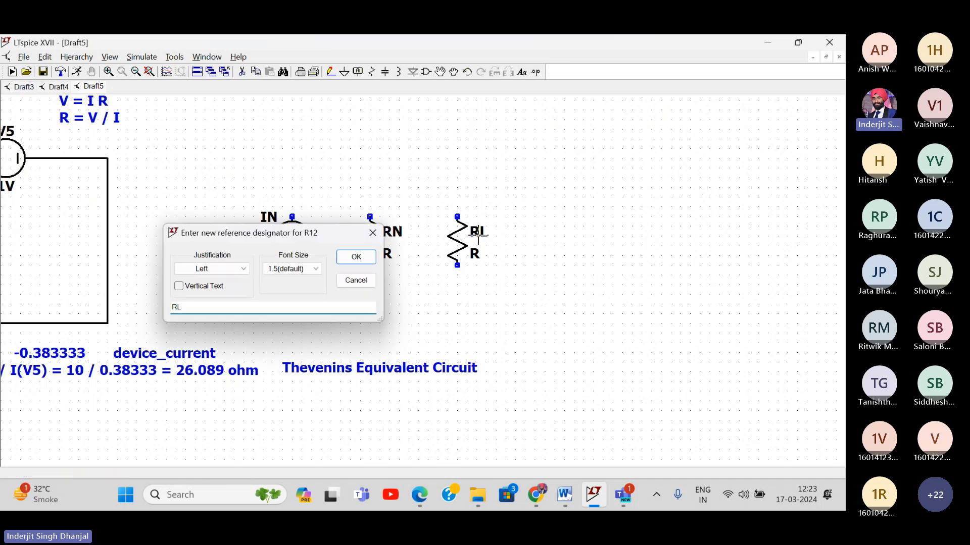
key(Return)
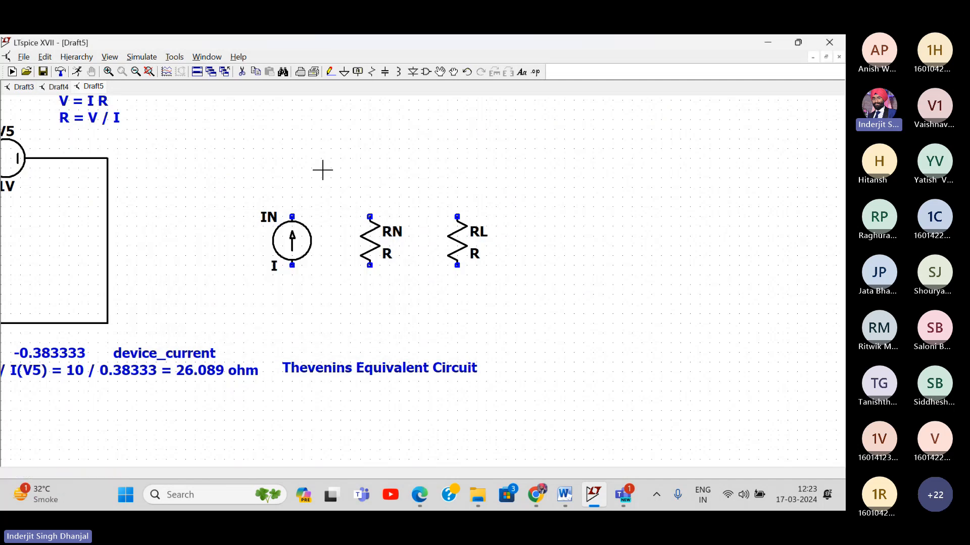
- Set the DC value of the current source IN to 2.68333 A
drag(321, 169, 331, 284)
right_click(296, 367)
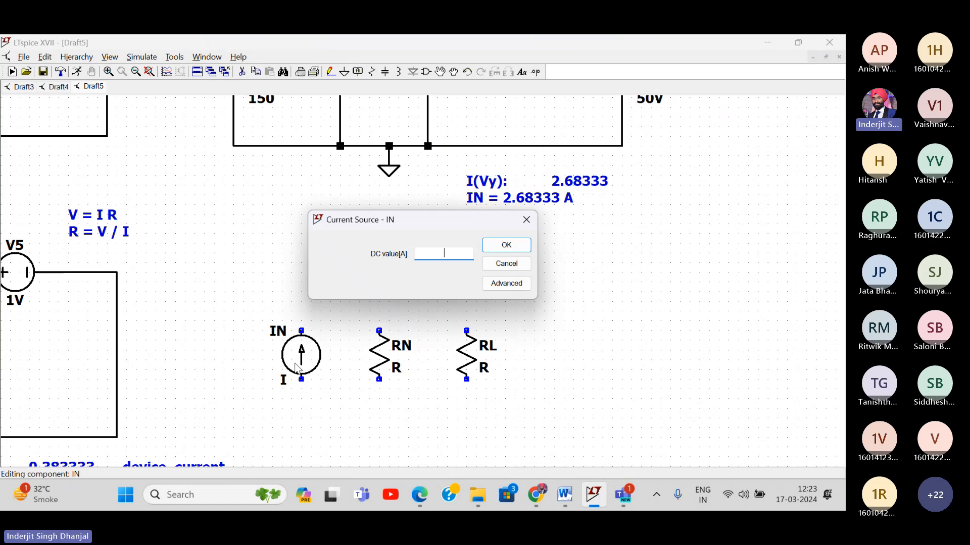
text(2.68333)
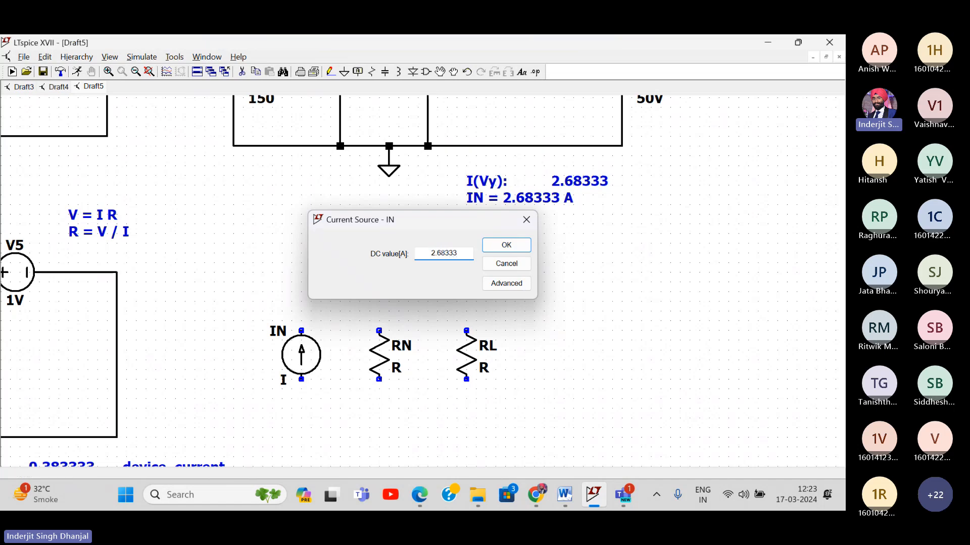
key(Return)
- Set the value of resistor RN to 26.089 and the value of resistor RL to 30
drag(292, 271, 395, 235)
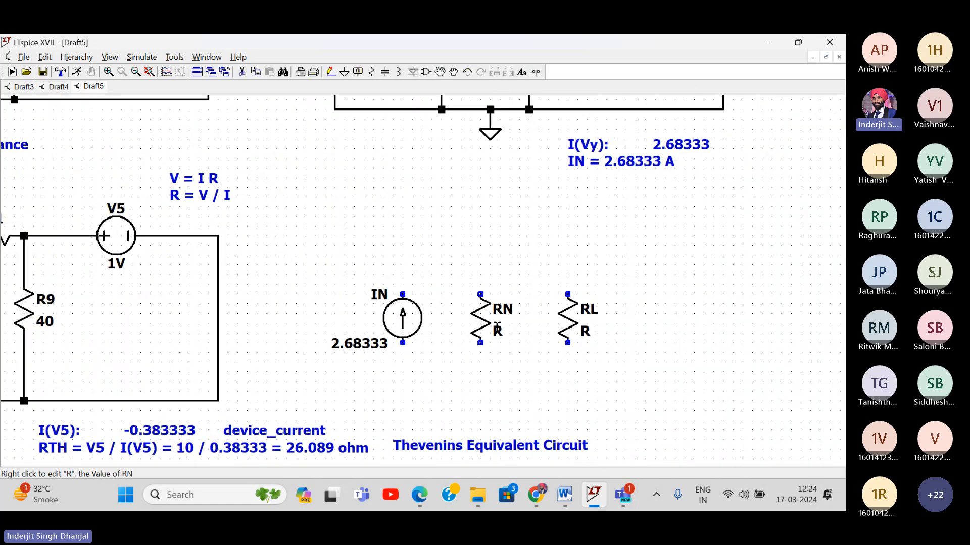
right_click(498, 333)
text(26.)
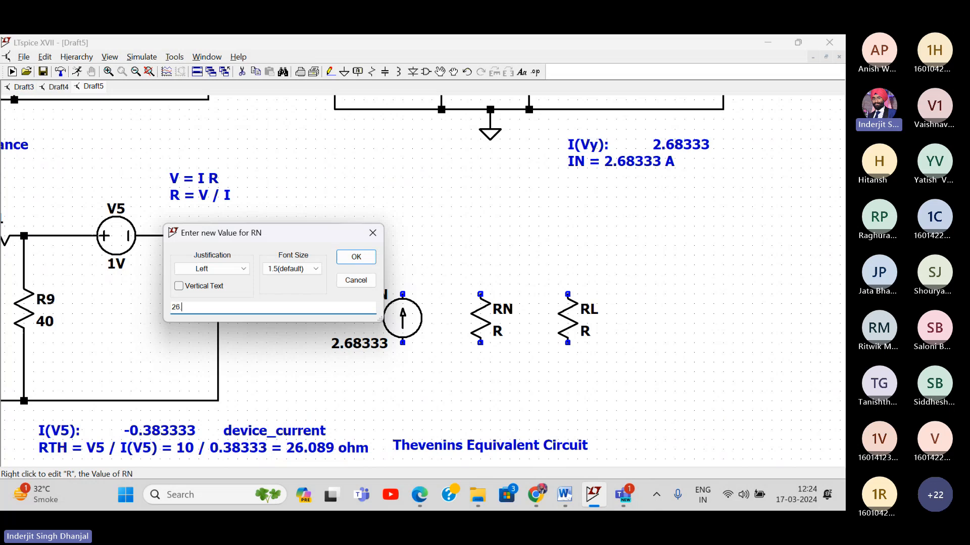
text(089)
key(Return)
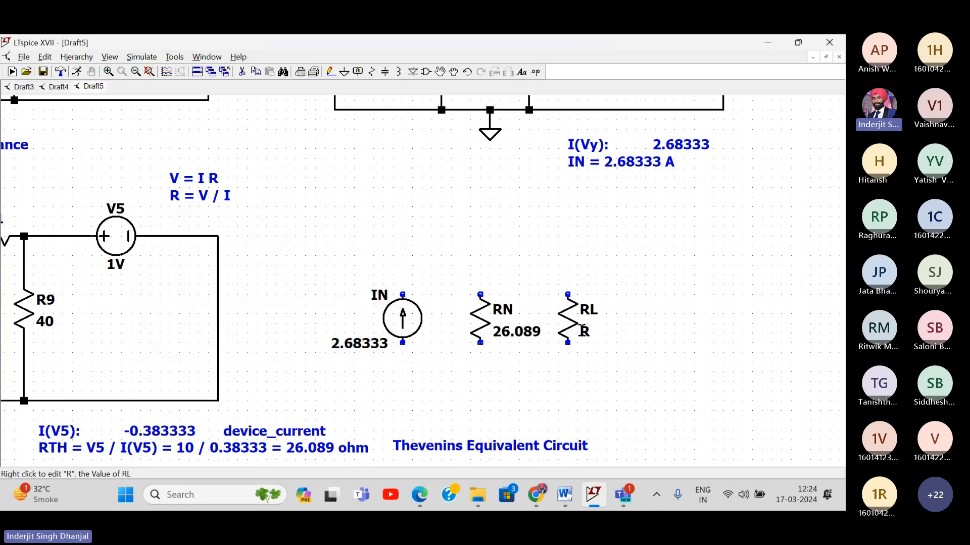
right_click(583, 331)
text(30)
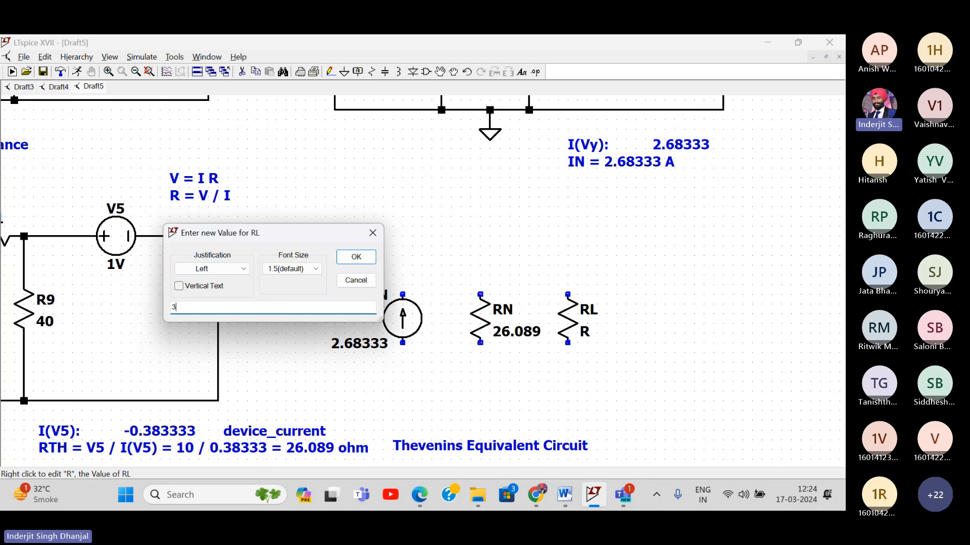
key(Return)
- Wire the current source IN, resistor RN and resistor RL in parallel with common upper and lower rails
click(331, 73)
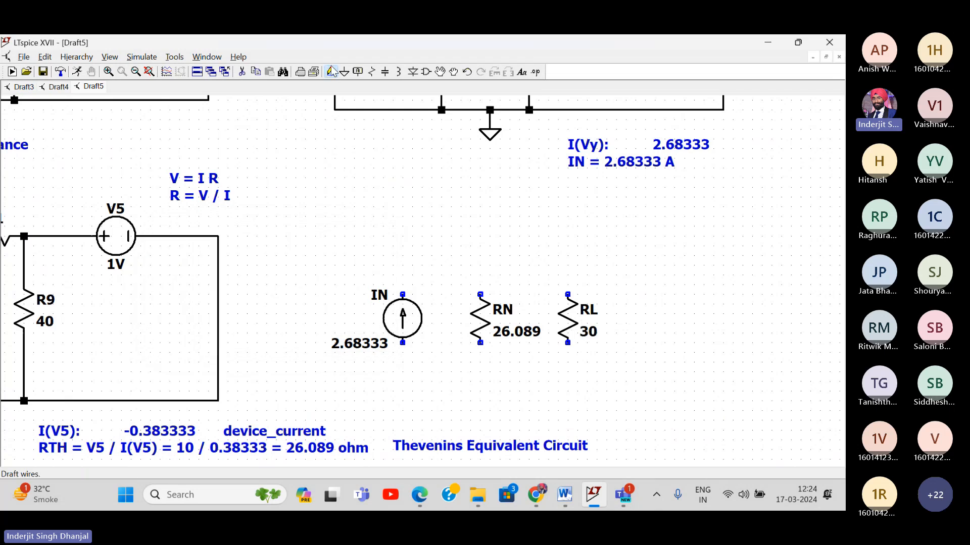
click(402, 391)
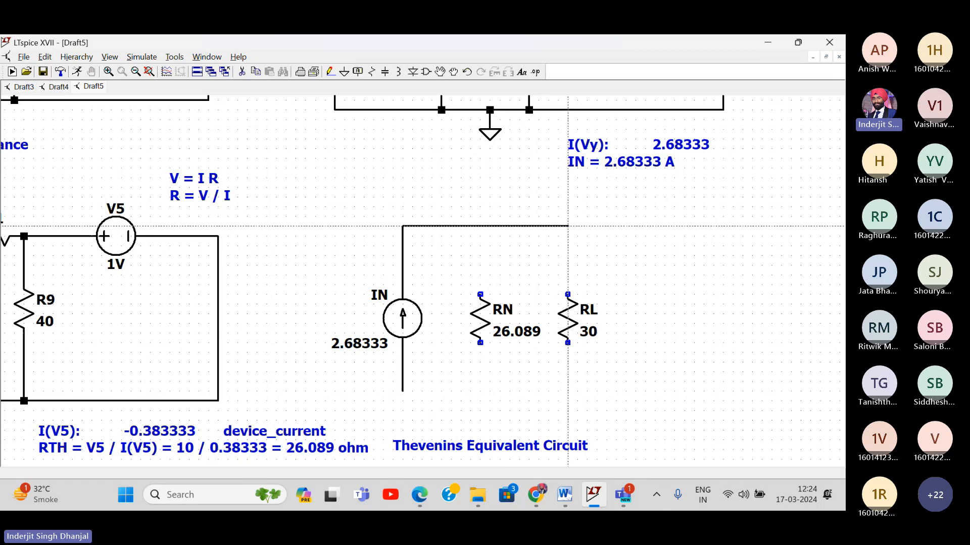
click(567, 225)
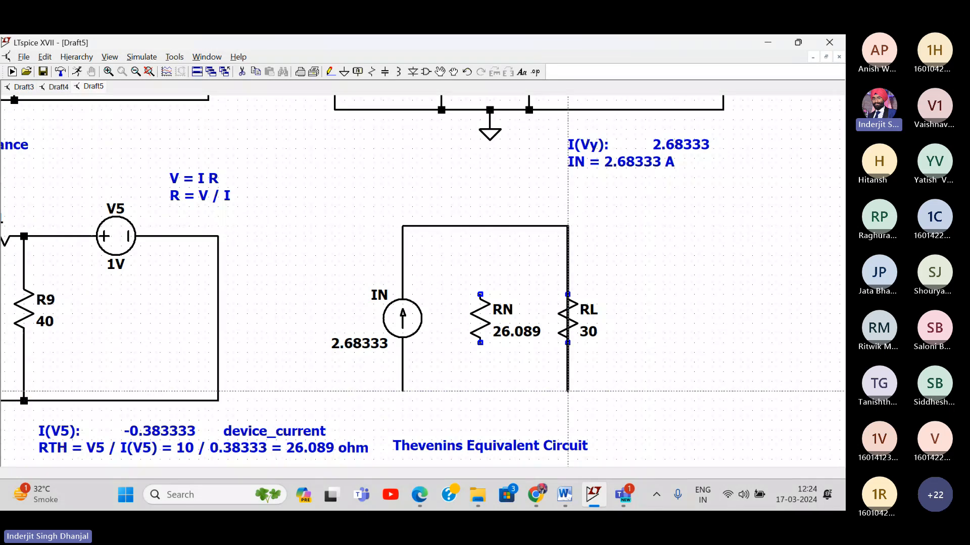
click(402, 391)
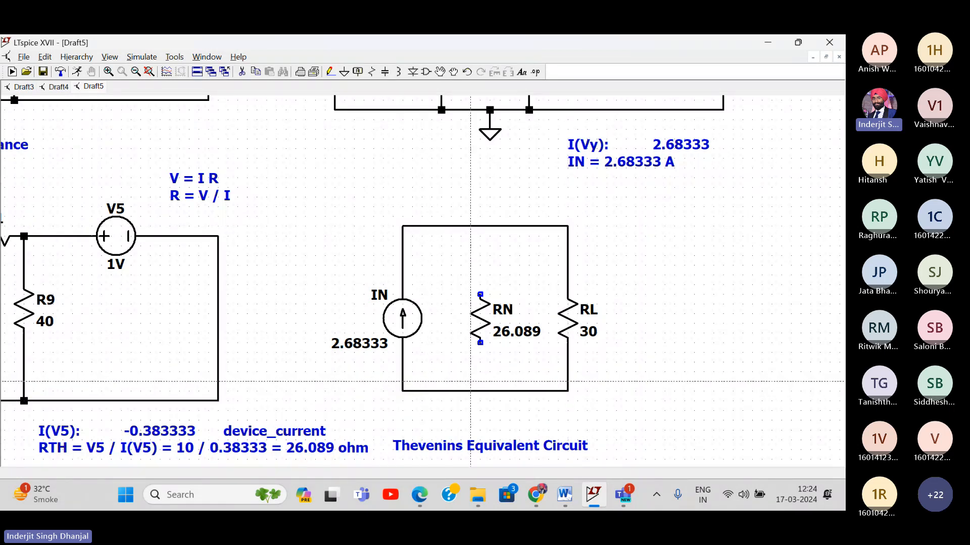
click(480, 391)
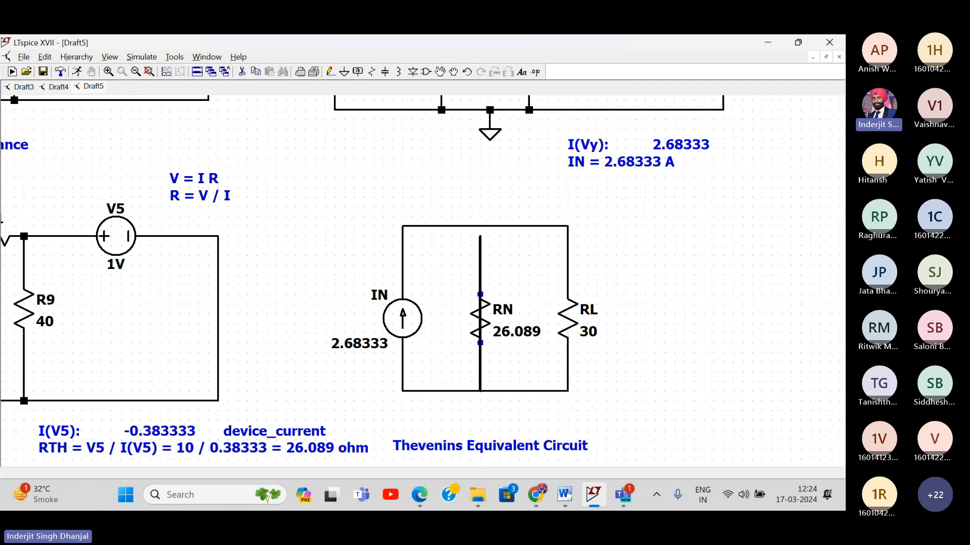
click(480, 225)
key(Escape)
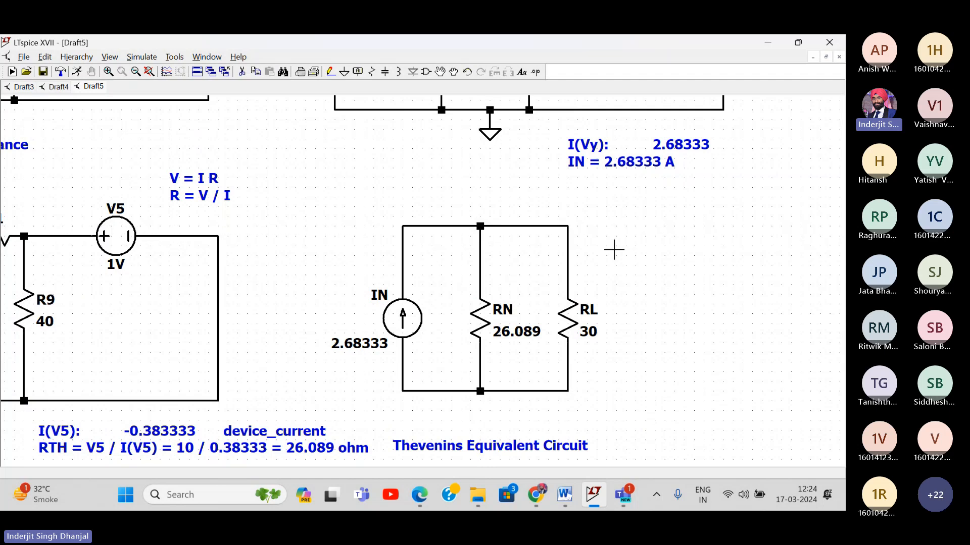
- Move resistor RL with its vertical leads outward from RN to open a gap in the upper and lower rails
drag(614, 249, 545, 252)
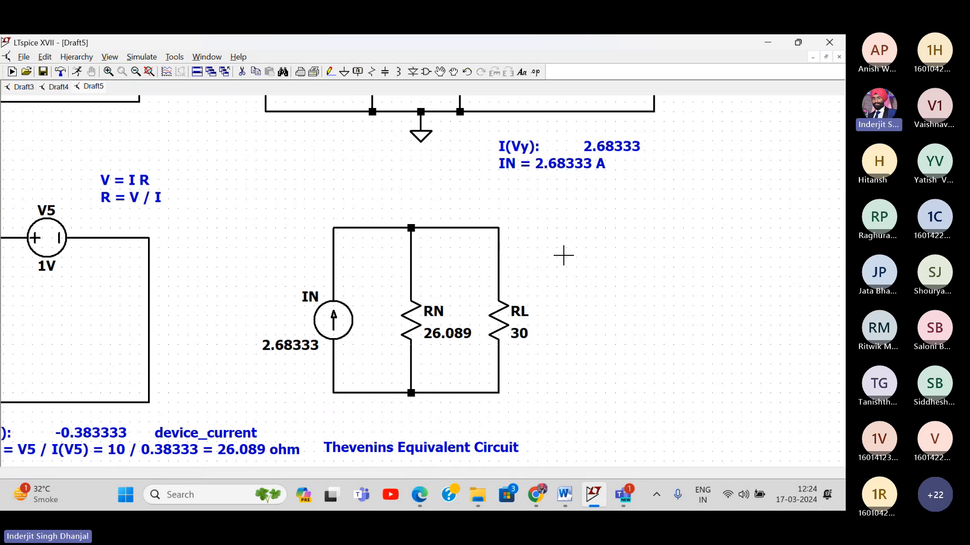
drag(562, 253, 538, 205)
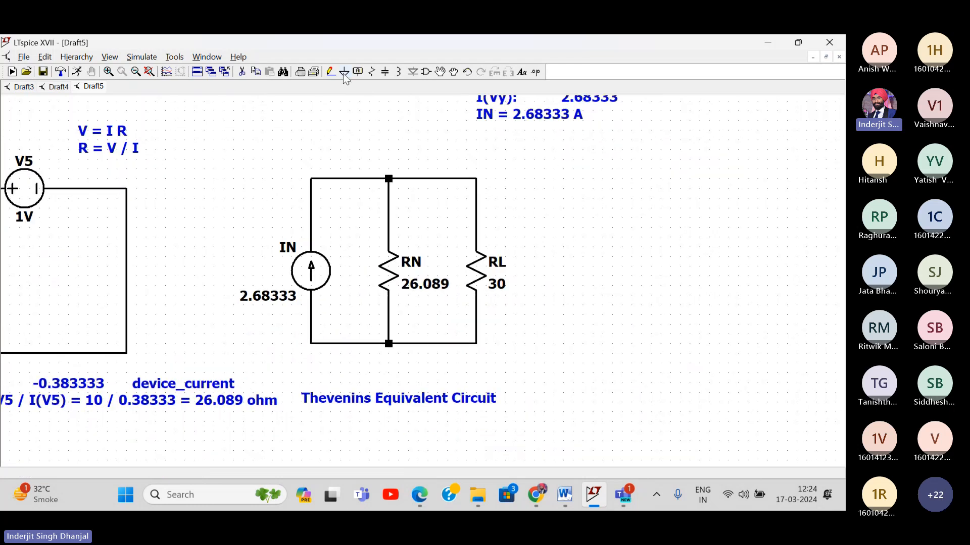
click(440, 72)
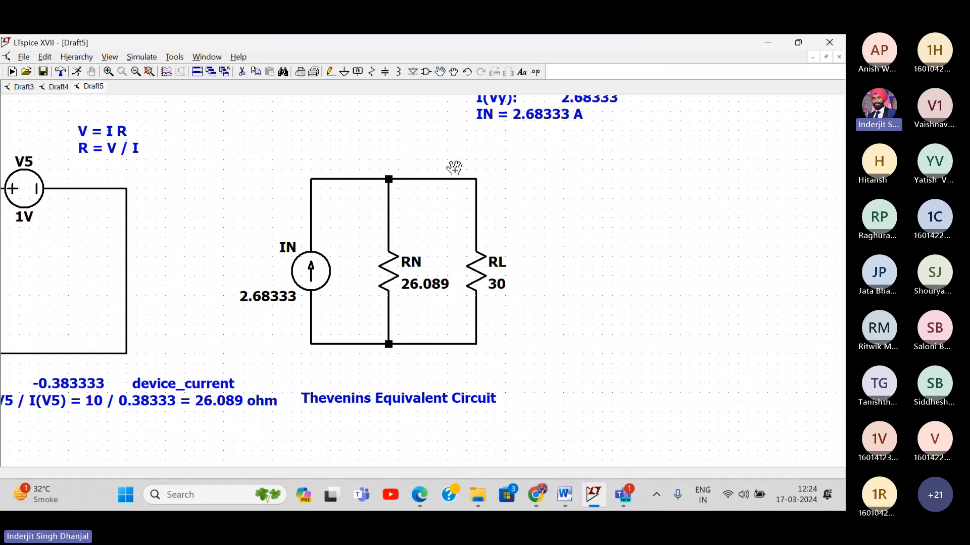
mouse_move(447, 159)
mouse_down()
mouse_move(556, 385)
mouse_move(581, 376)
mouse_up()
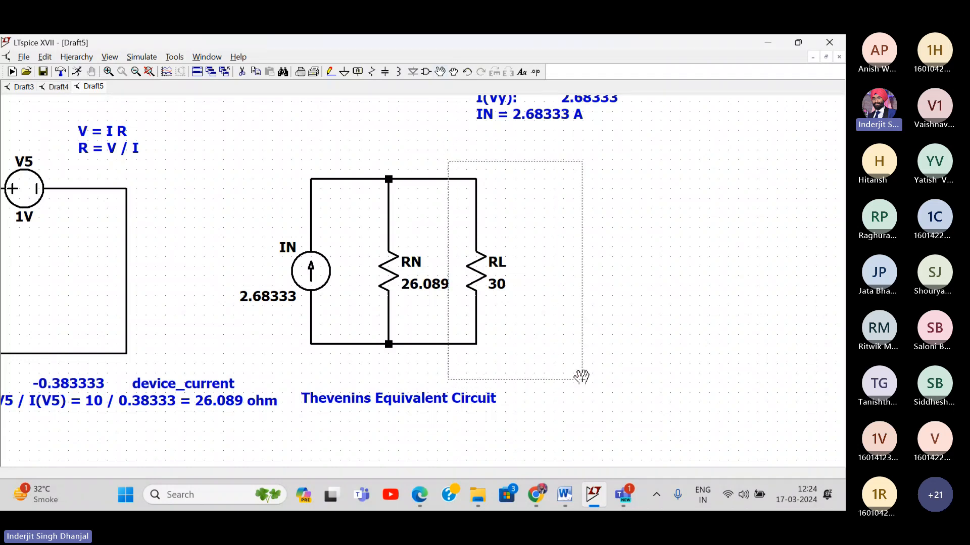
click(513, 219)
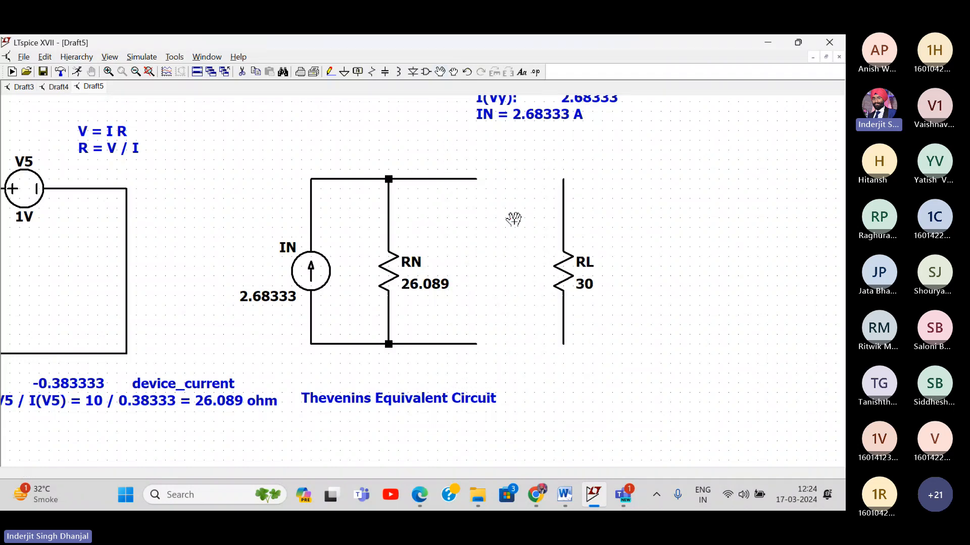
key(Escape)
- Place a voltage source, rotated horizontally, in the upper-rail gap between RN and RL
click(427, 74)
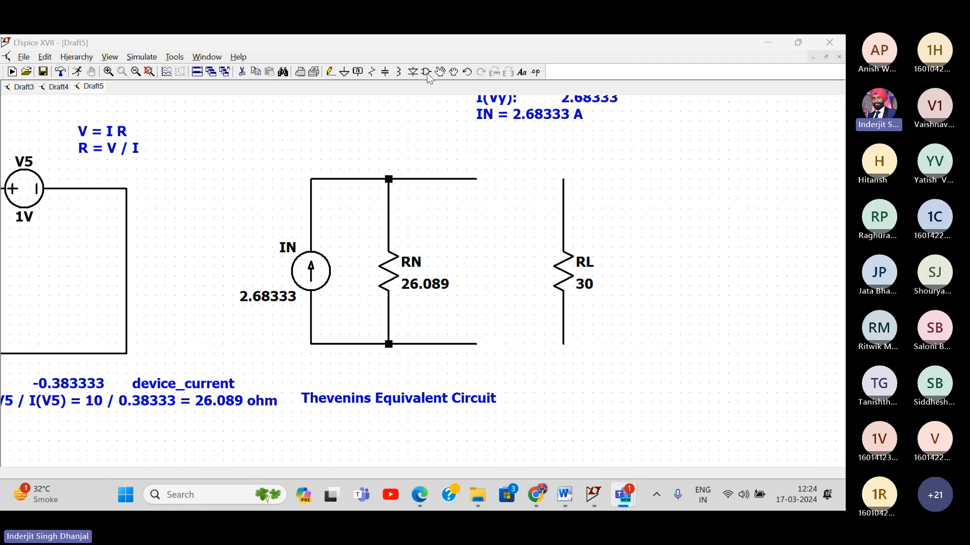
click(426, 72)
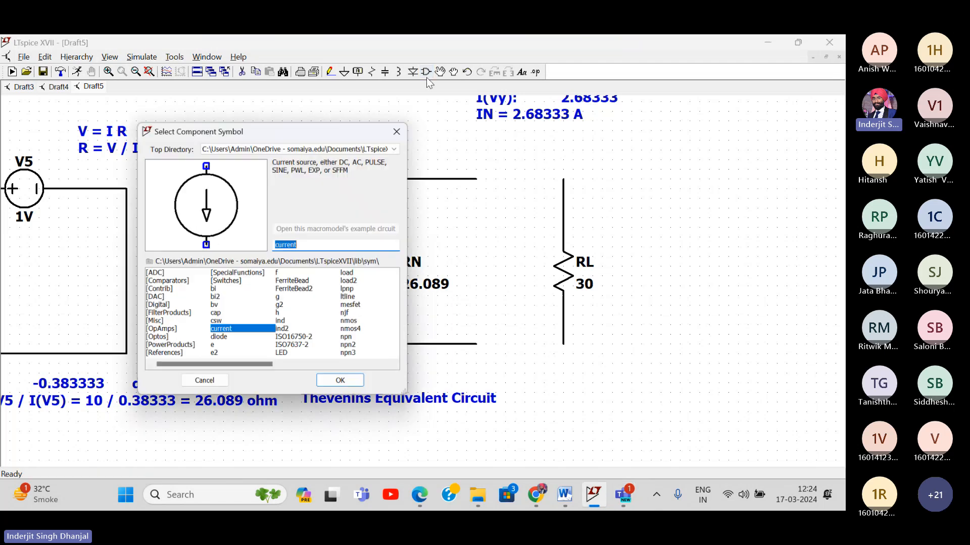
text(vol)
key(Return)
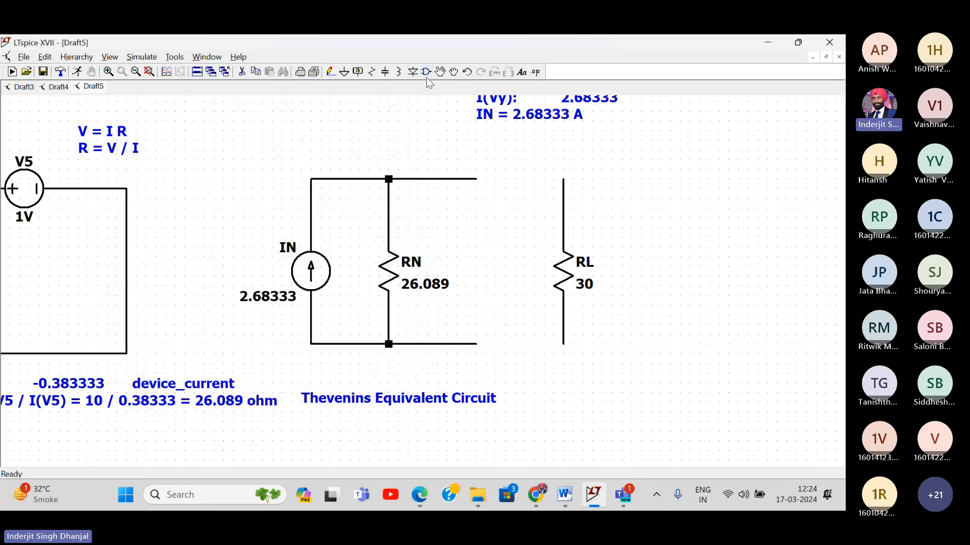
key(ctrl+r)
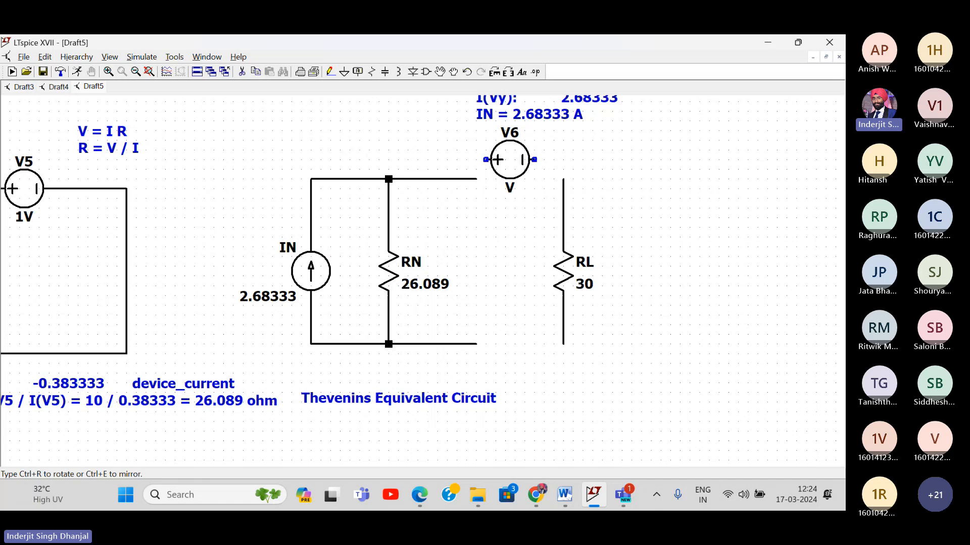
click(519, 179)
key(Escape)
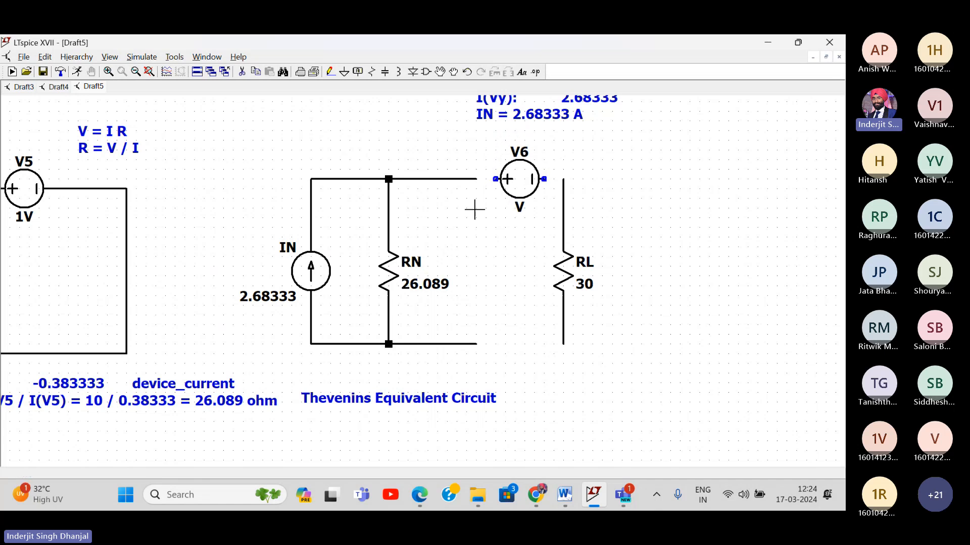
- Wire the new voltage source in series between the upper rail and RL, and reconnect RL to the lower rail
click(331, 72)
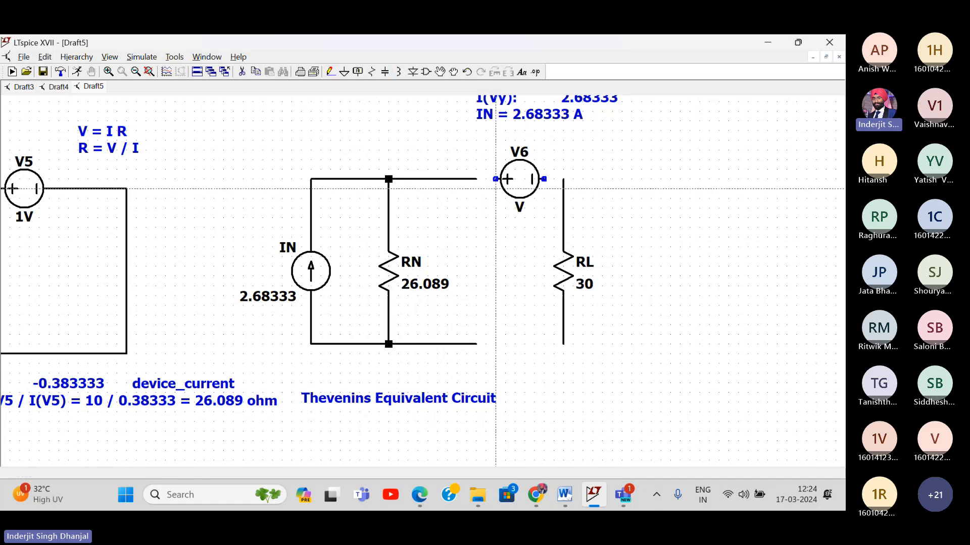
click(475, 179)
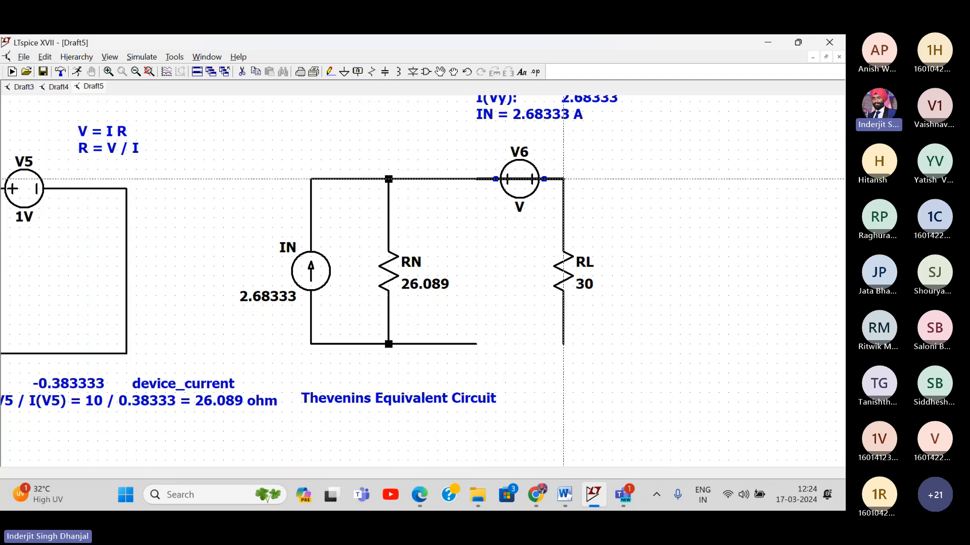
click(563, 179)
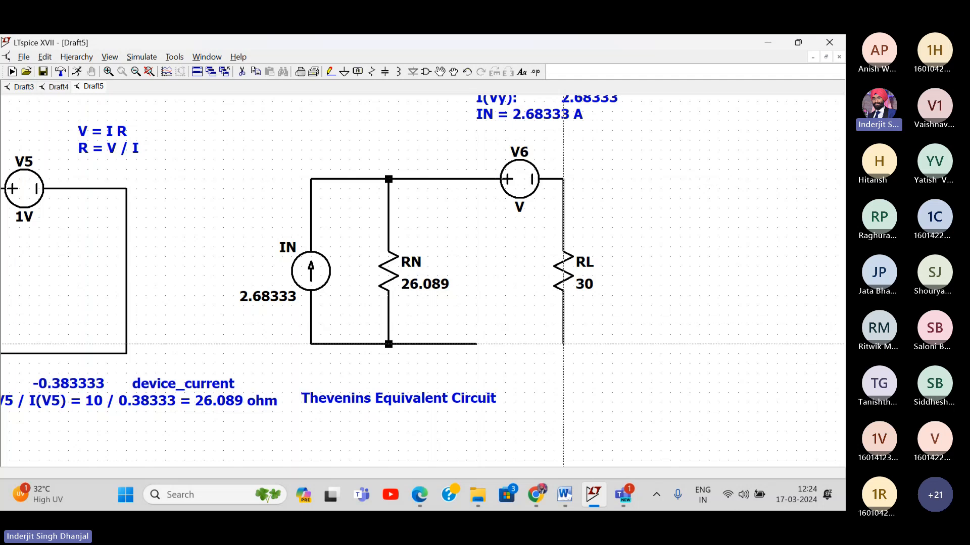
click(563, 344)
click(475, 344)
key(Escape)
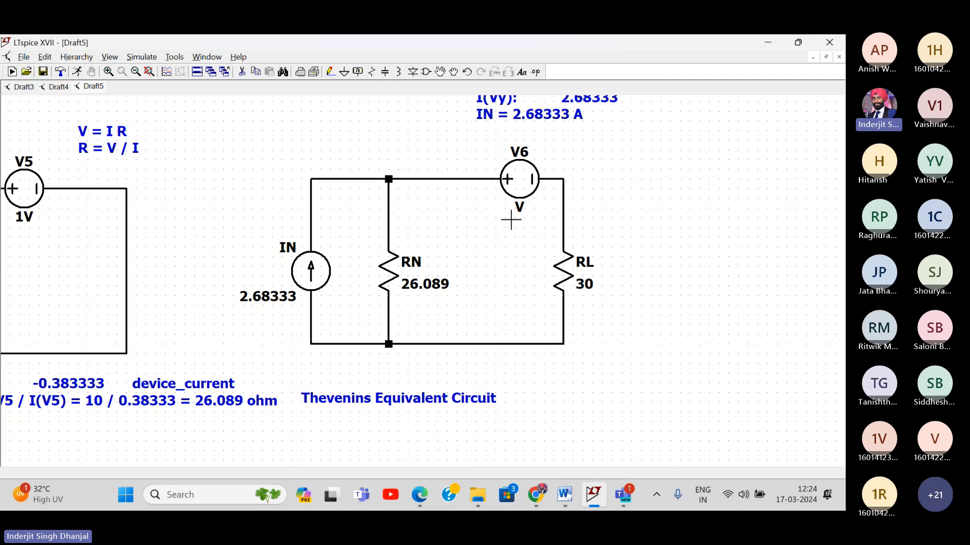
- Set the series voltage source's DC value to 0 and rename it Vz
right_click(528, 182)
text(0)
key(Return)
right_click(523, 158)
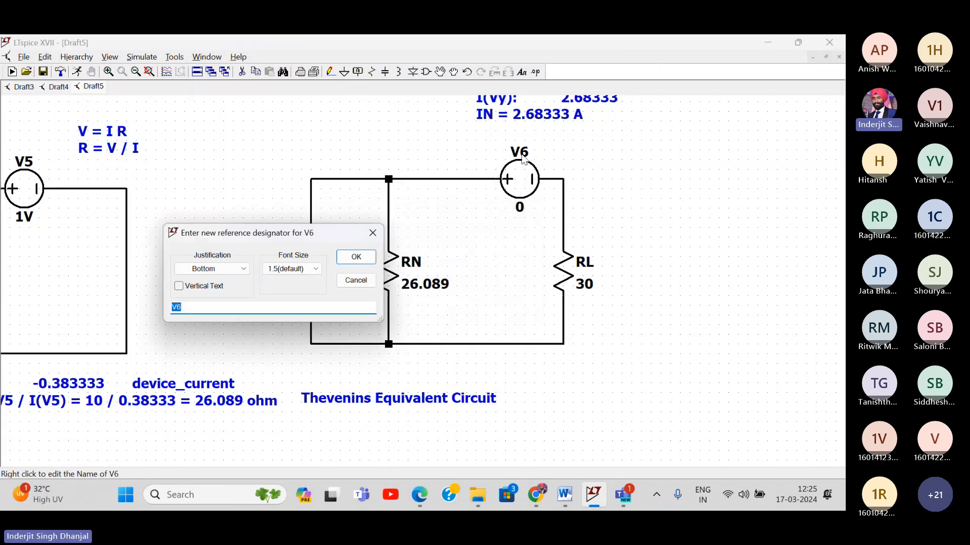
text(Vy)
key(Return)
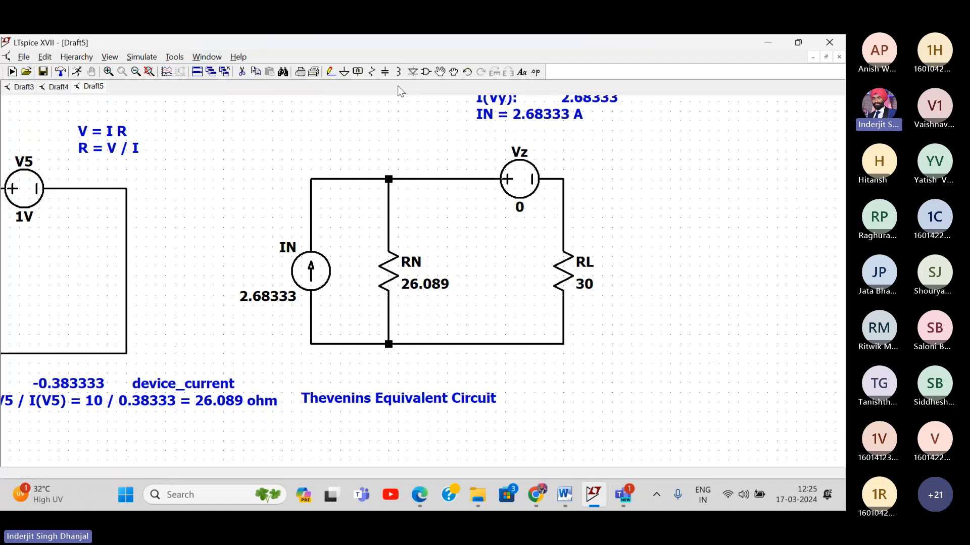
- Place a ground symbol below the Norton circuit and wire it to the lower rail between RN and RL
click(343, 74)
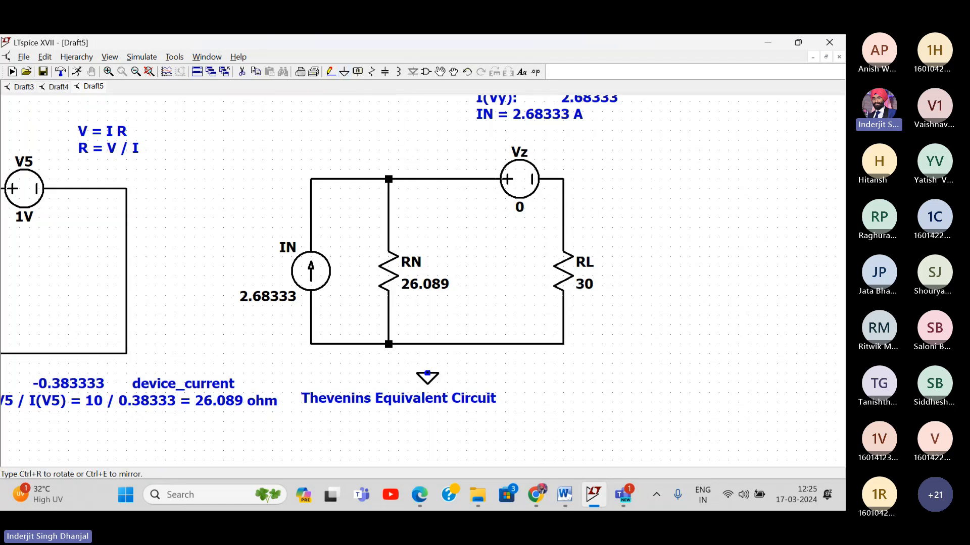
click(427, 374)
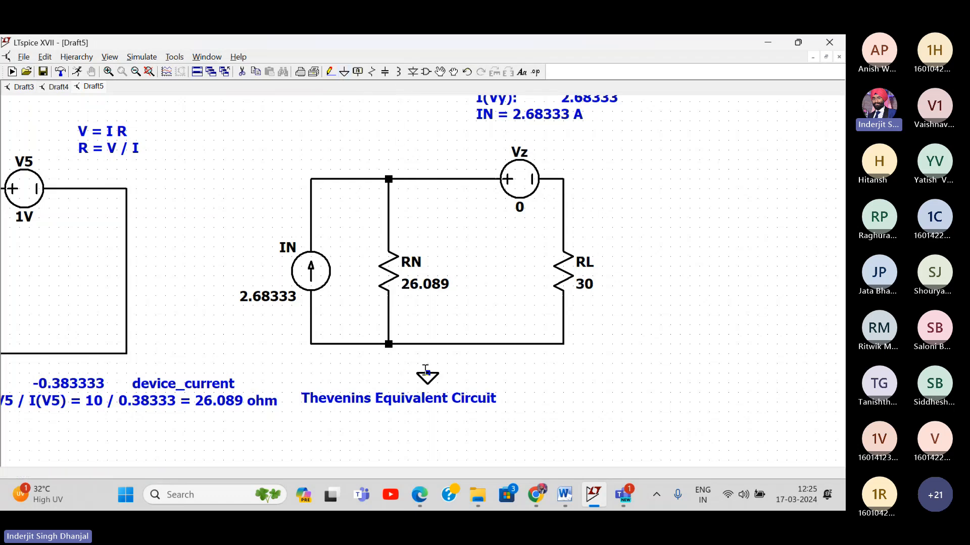
click(333, 76)
click(427, 391)
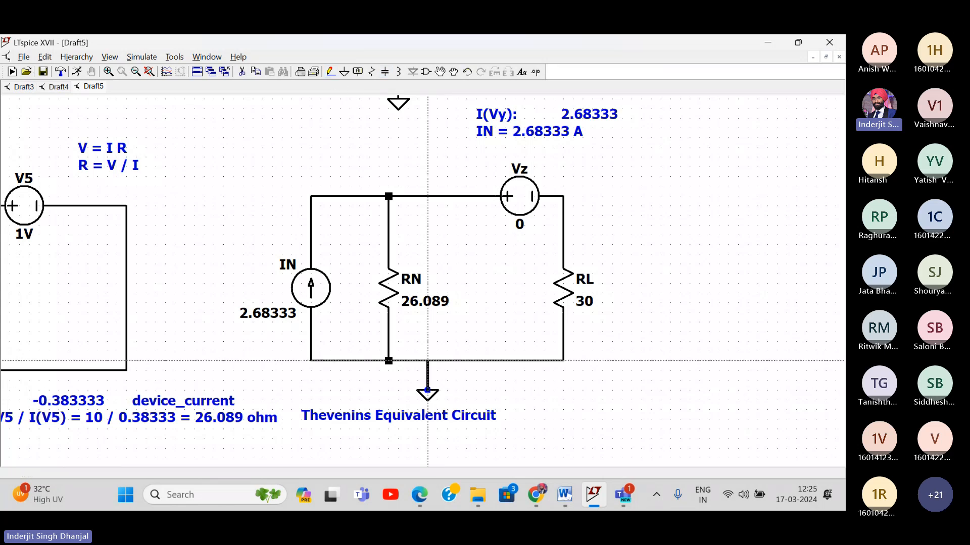
click(427, 361)
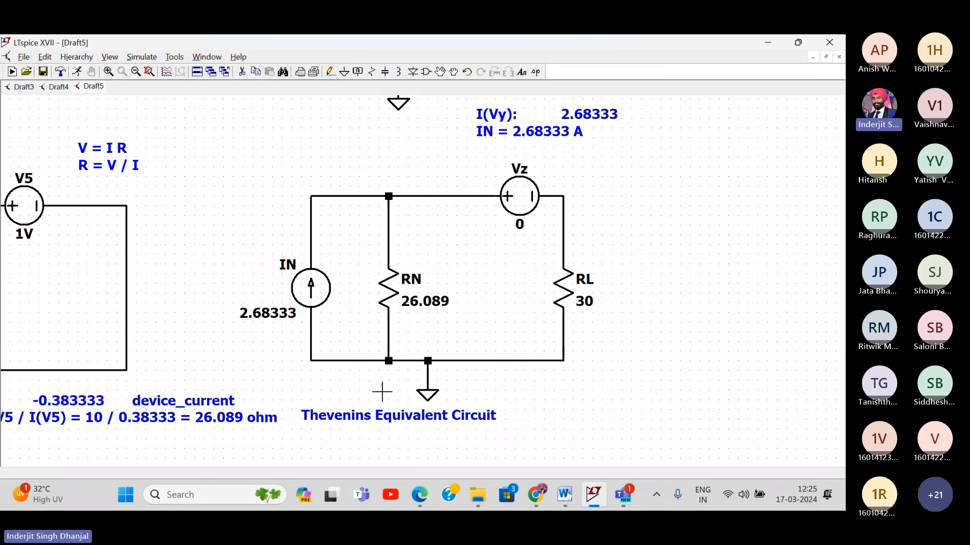
- Change the caption below the circuit to "Nortons Equivalent Circuit"
right_click(330, 415)
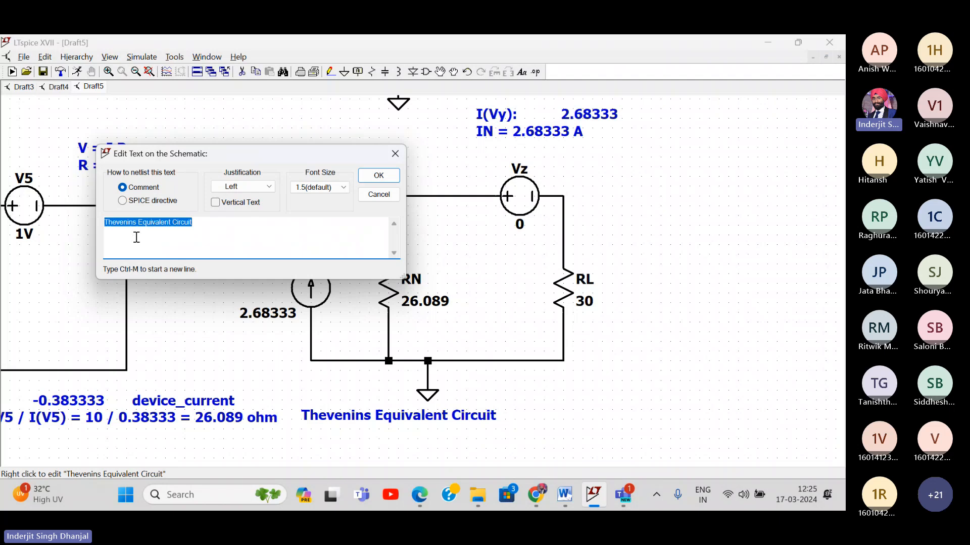
drag(138, 222, 83, 228)
text(Nortons)
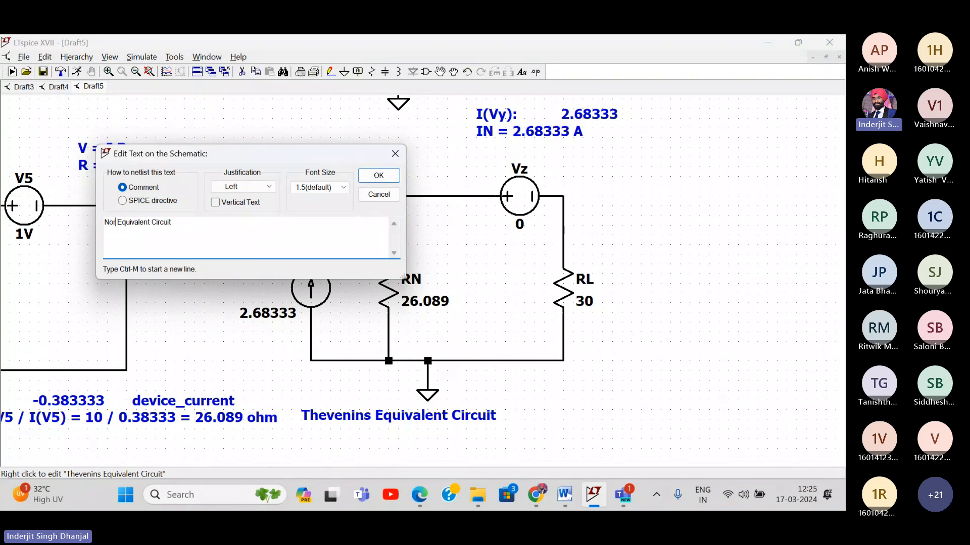
key(Return)
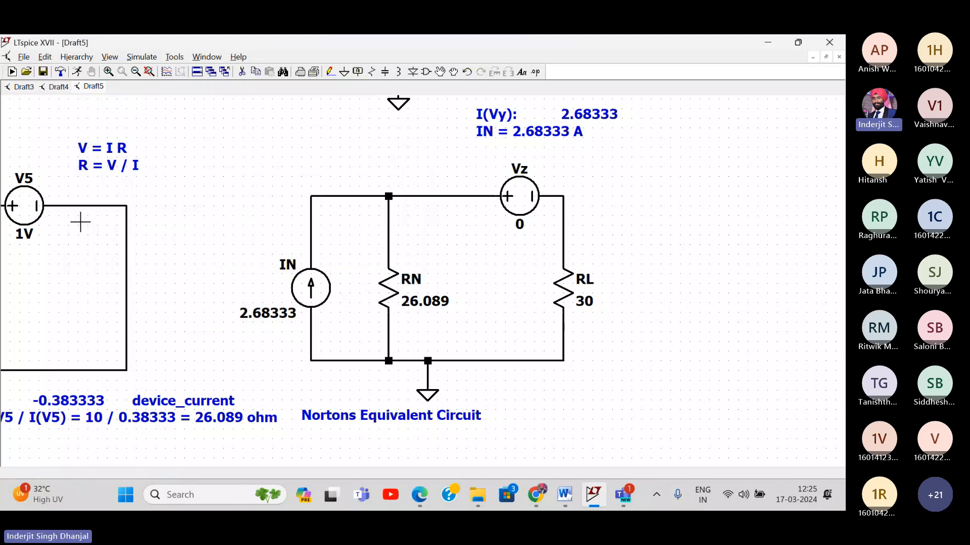
- Run the simulation, examine the I(Vz) current in the operating point results, and close the results
click(141, 57)
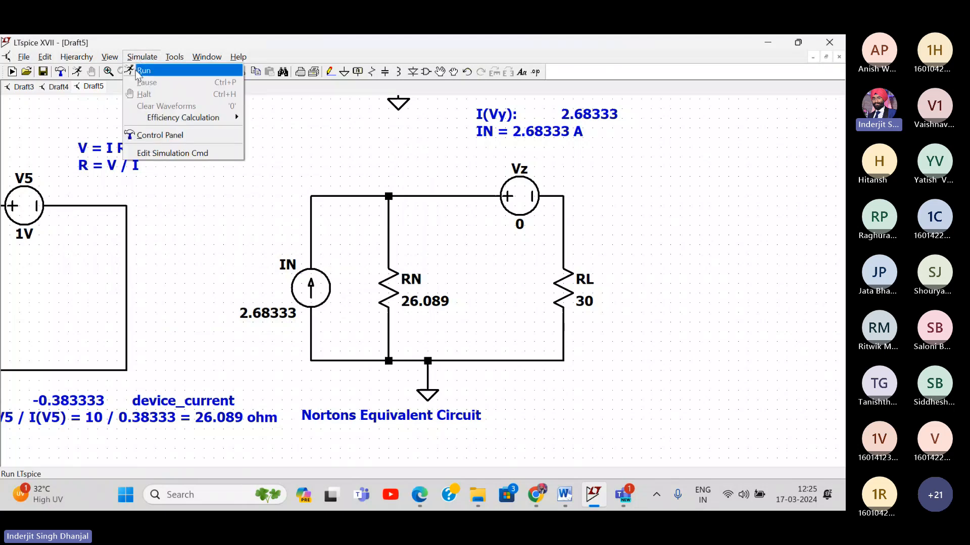
click(138, 73)
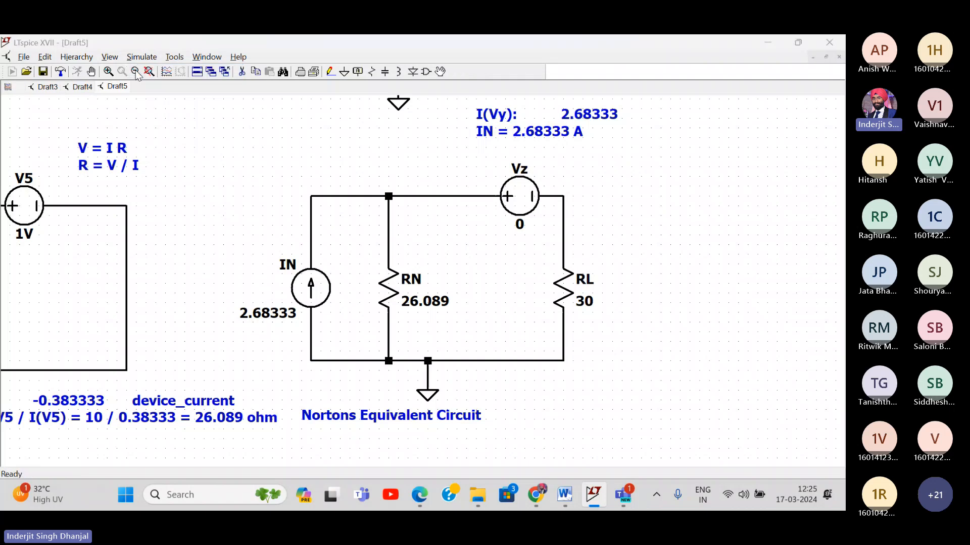
scroll(531, 267, down, 2)
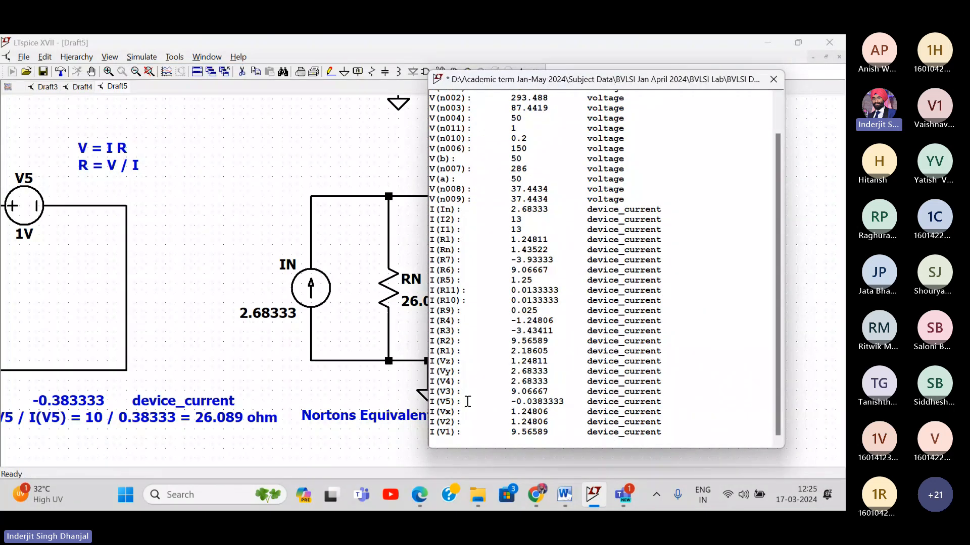
ctrl+scroll(470, 371, up, 4)
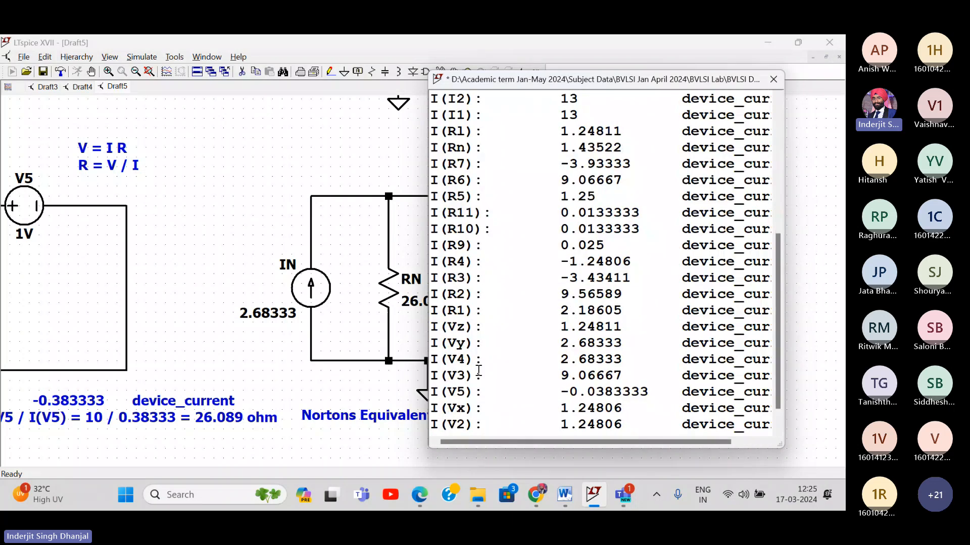
scroll(569, 297, down, 1)
ctrl+scroll(569, 296, down, 1)
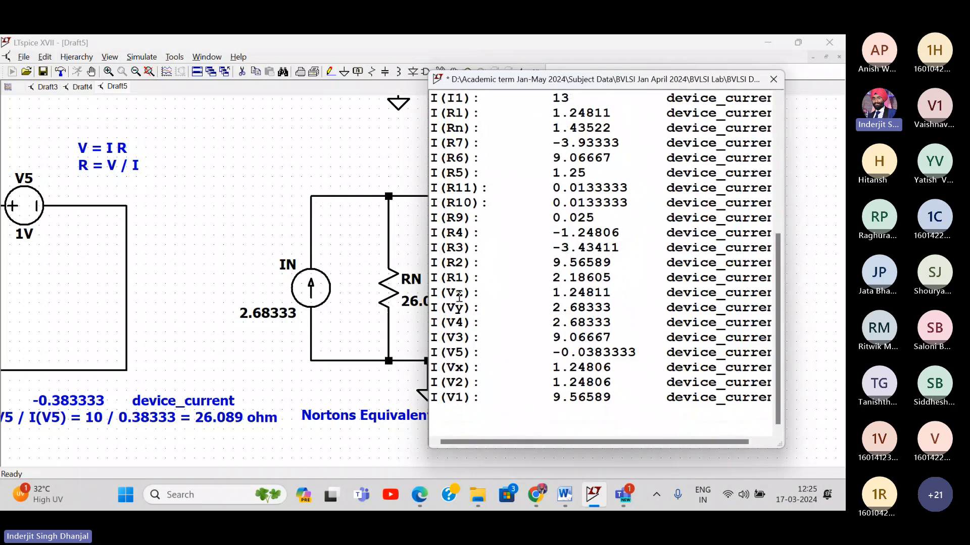
drag(430, 293, 678, 291)
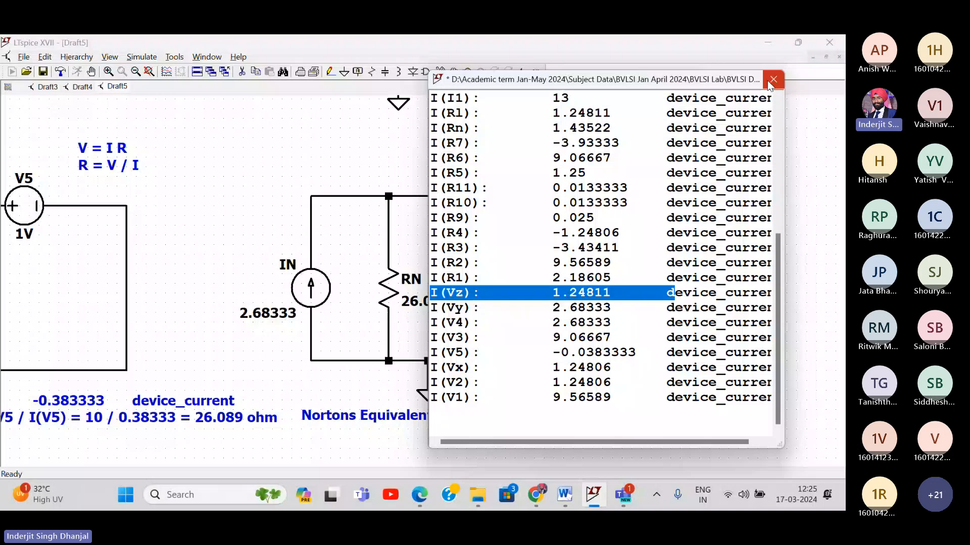
click(768, 80)
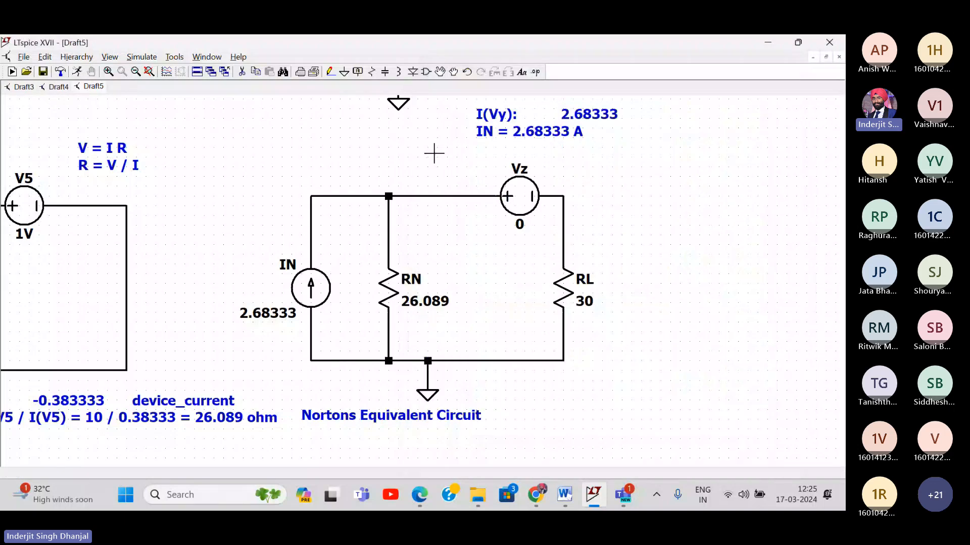
- Rerun the simulation and copy the I(Vz) name and value from the operating point results
drag(434, 153, 436, 162)
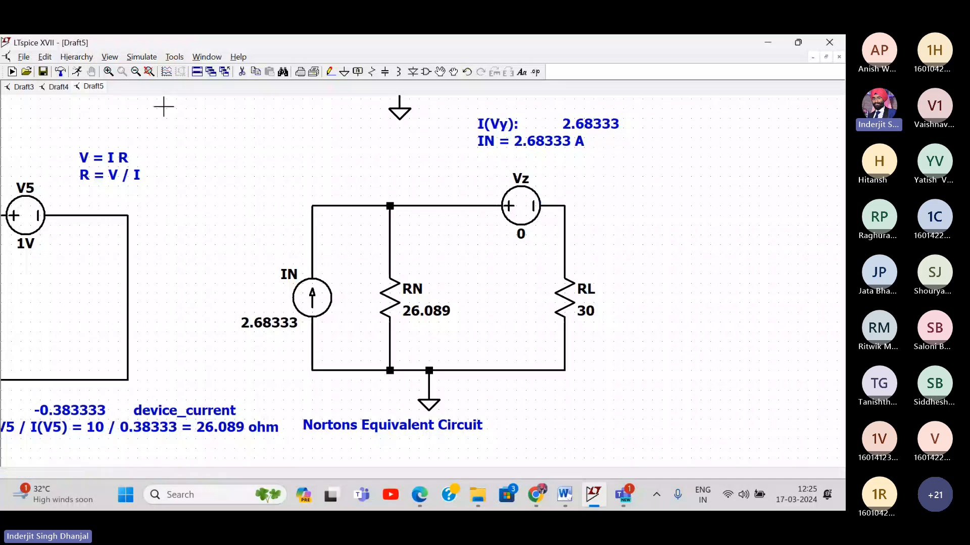
click(148, 57)
click(149, 72)
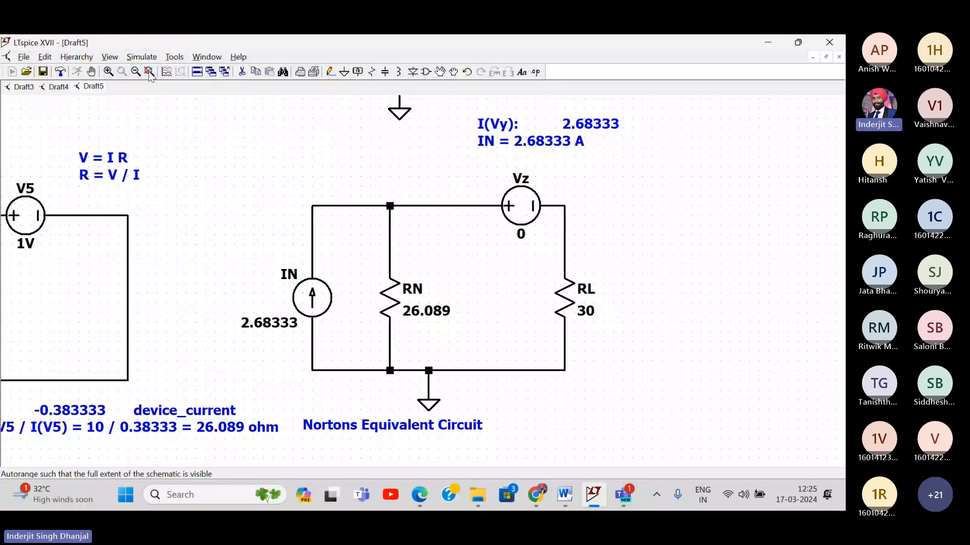
scroll(553, 387, down, 2)
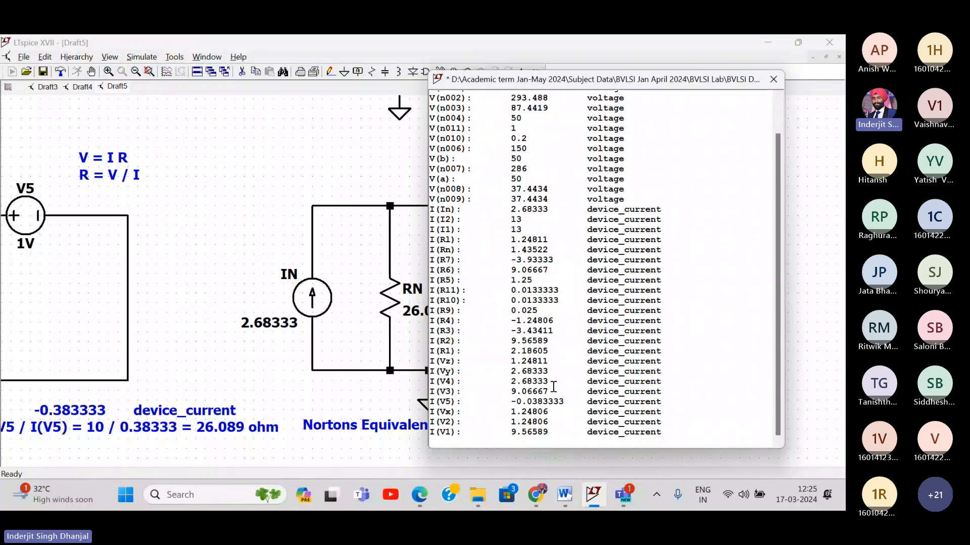
scroll(524, 393, up, 4)
scroll(524, 392, down, 3)
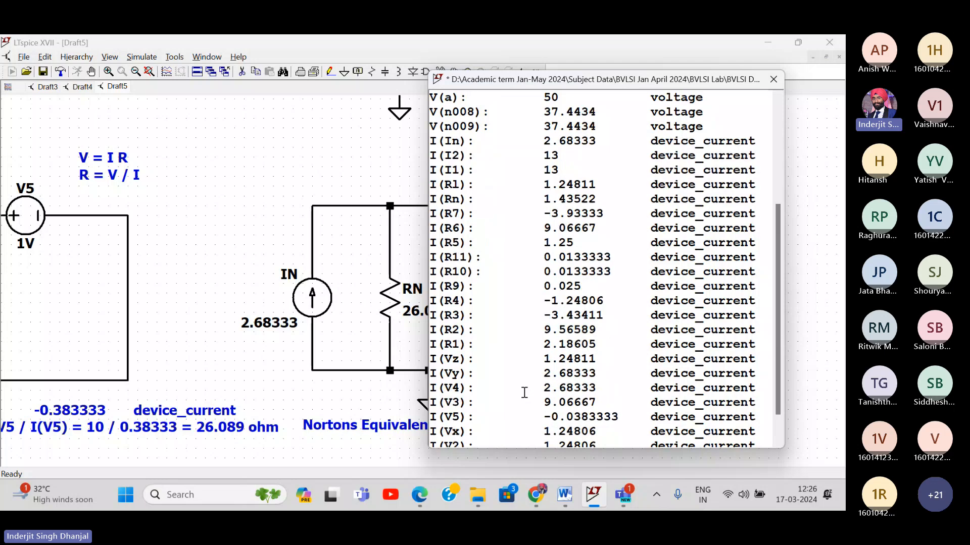
drag(596, 360, 425, 361)
key(ctrl+c)
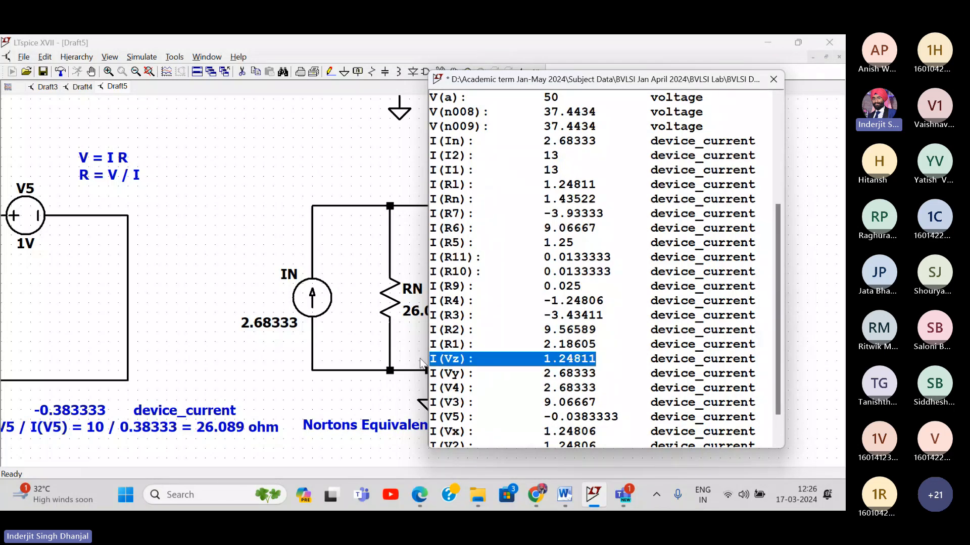
- Close the operating point results and place the copied "I(Vz): 1.24811" as a comment below RL in the Norton equivalent circuit
click(773, 79)
right_click(502, 404)
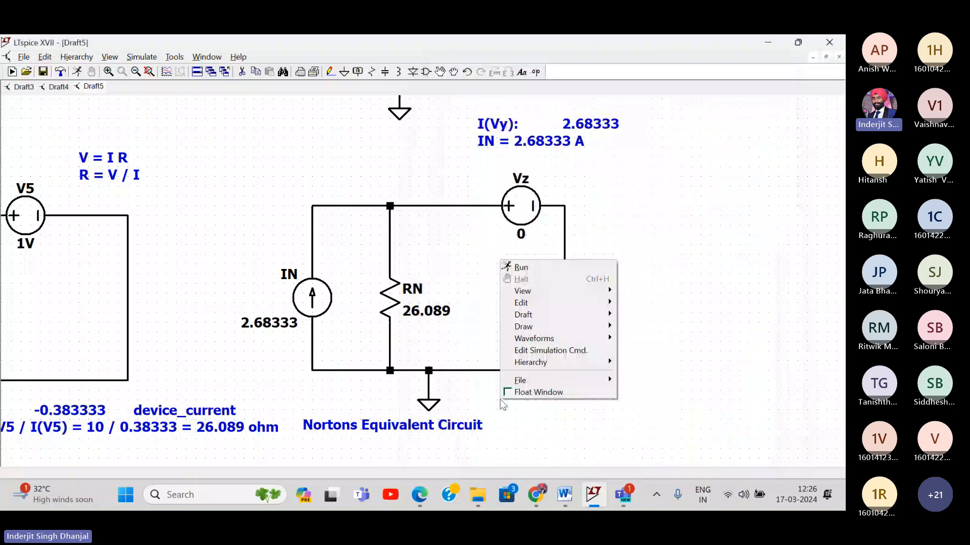
mouse_move(556, 314)
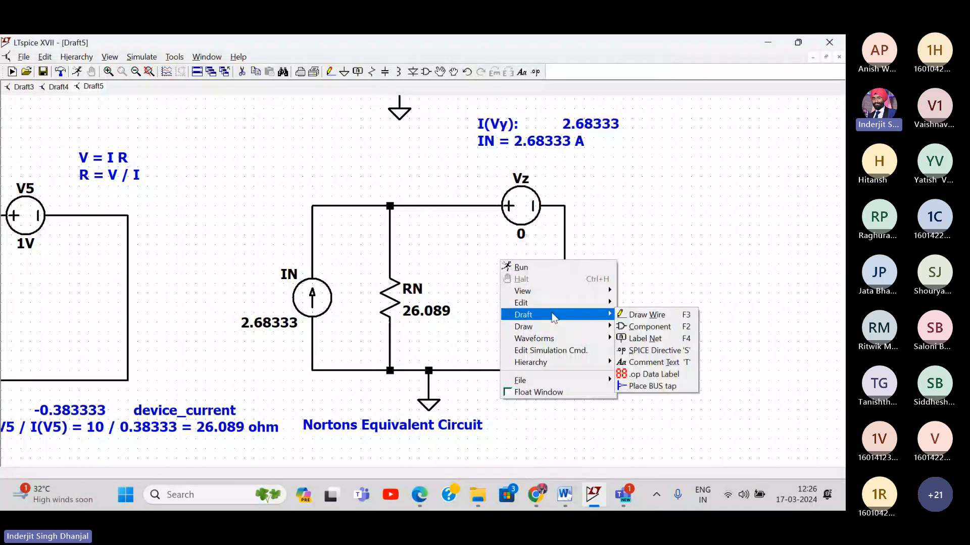
click(641, 363)
key(ctrl+v)
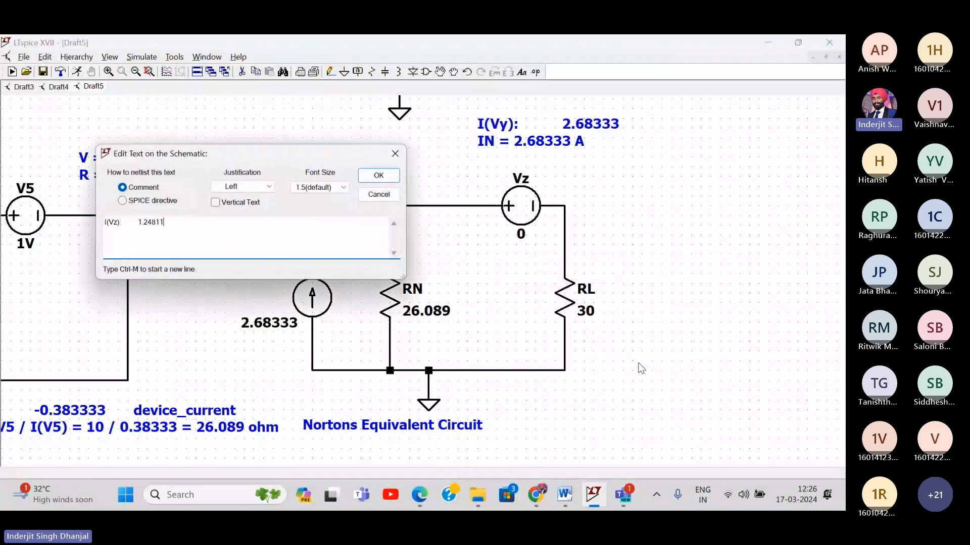
click(373, 175)
click(498, 391)
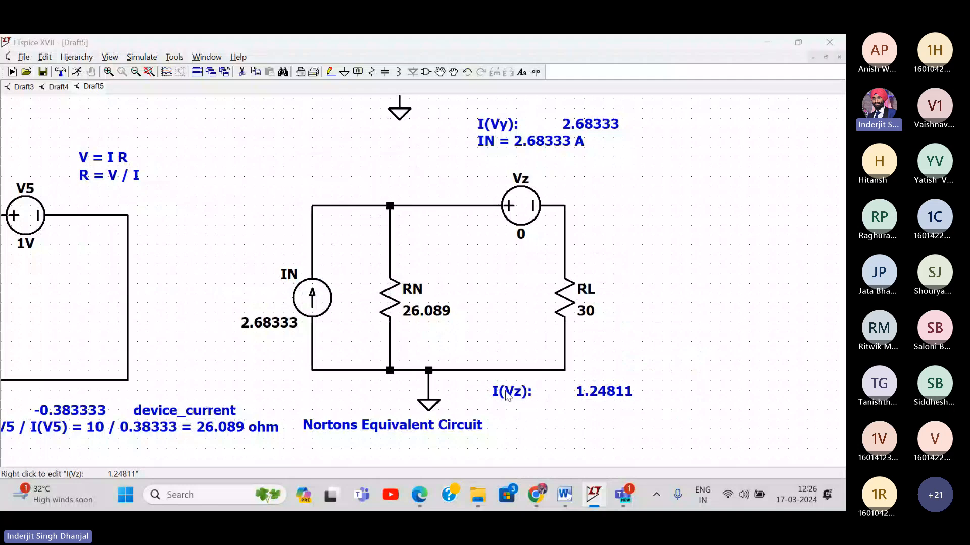
- Add a second line "IL = 1.24811 A" to the I(Vz) comment
right_click(507, 396)
click(187, 225)
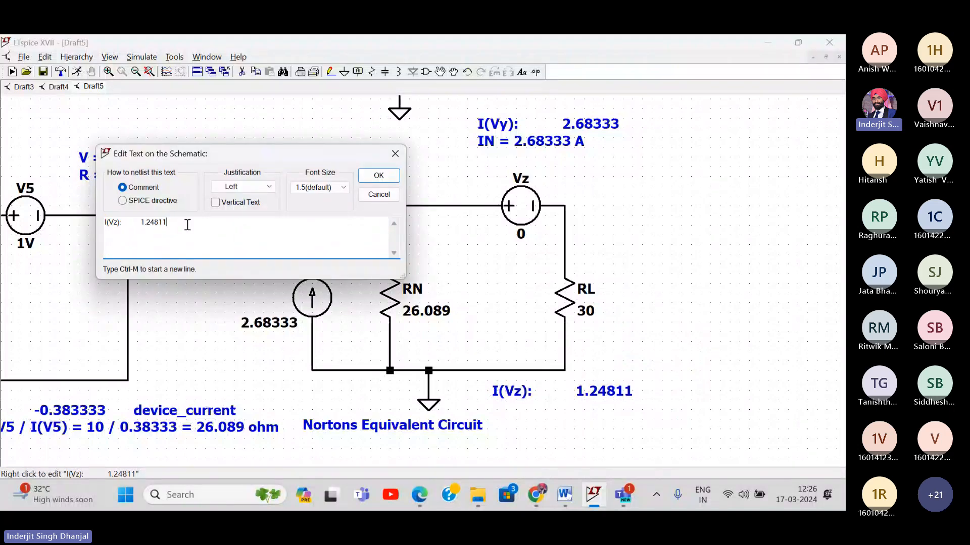
key(ctrl+m)
text(IL = 1.24811 A)
key(Return)
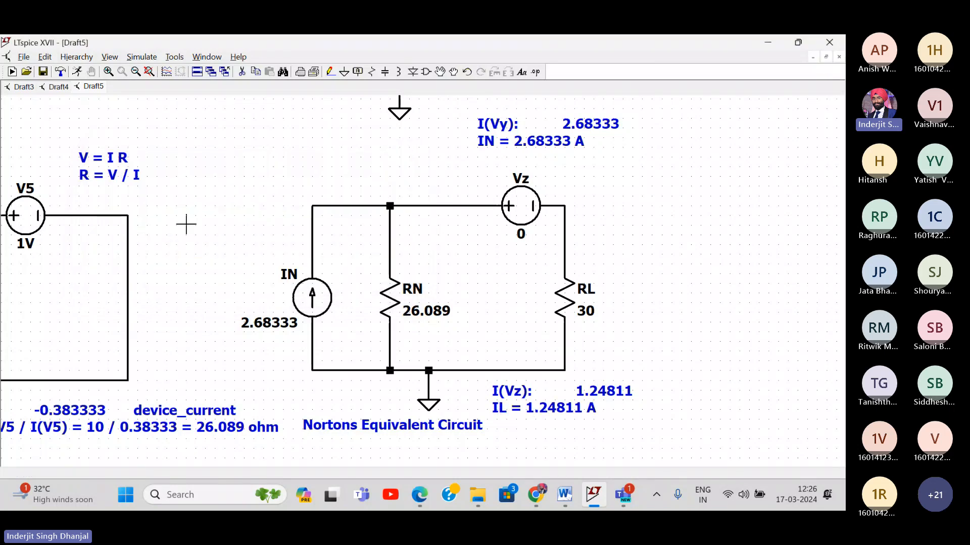
- Fit all four circuits in view, run the simulation, and arrange the complete operating point results beside the schematic
click(150, 72)
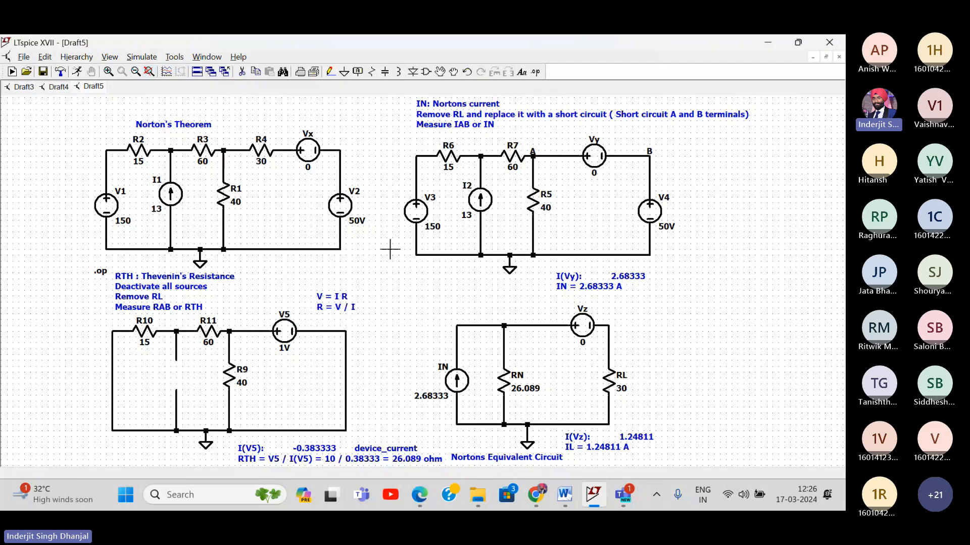
drag(402, 281, 321, 278)
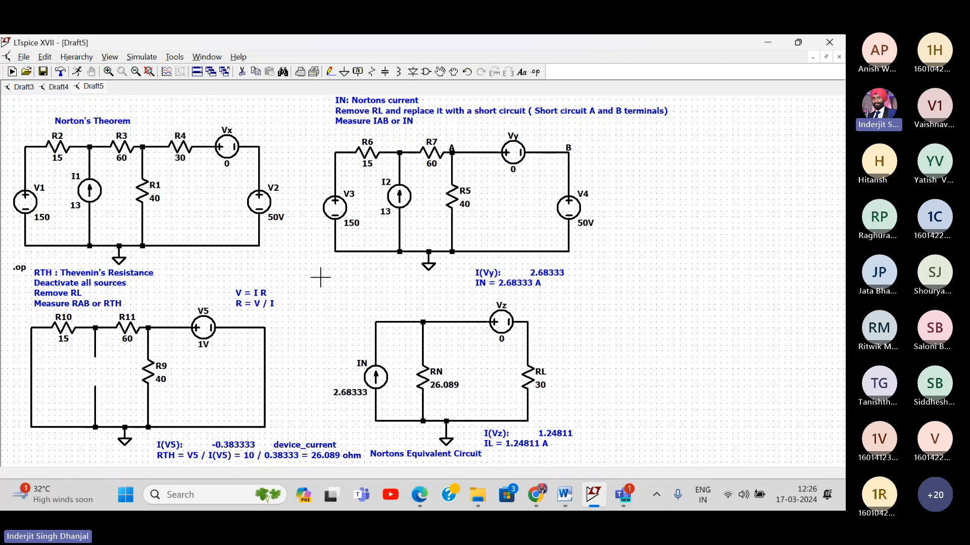
click(141, 56)
click(148, 71)
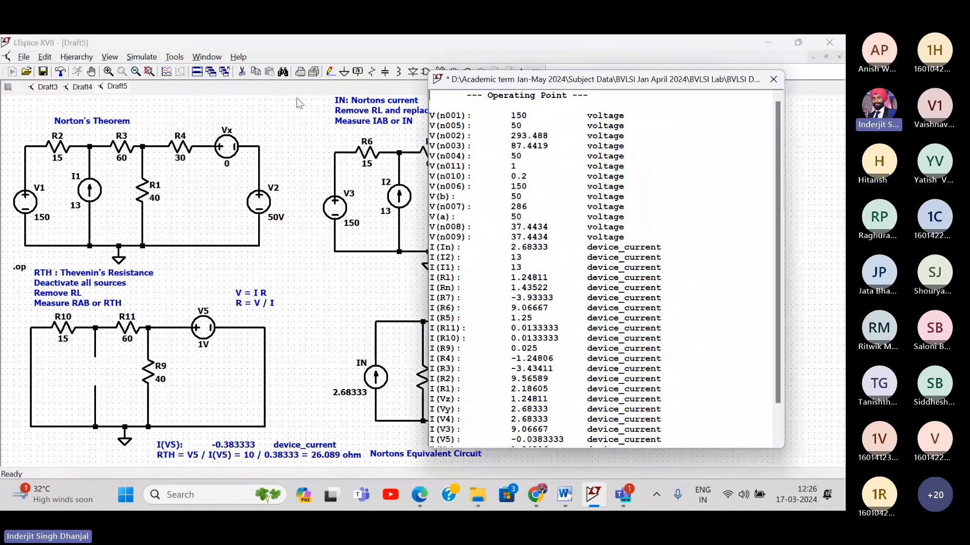
drag(485, 83, 656, 103)
scroll(676, 204, down, 3)
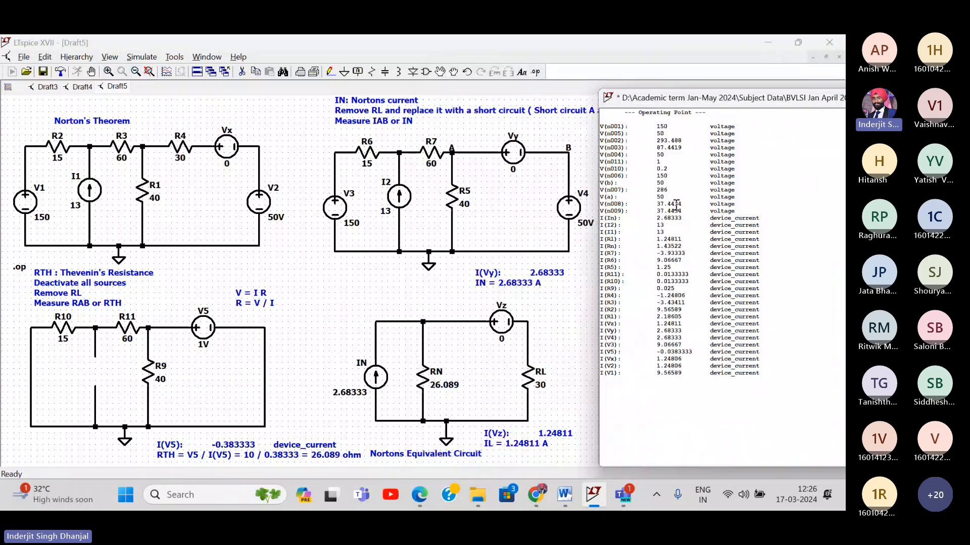
scroll(677, 205, up, 2)
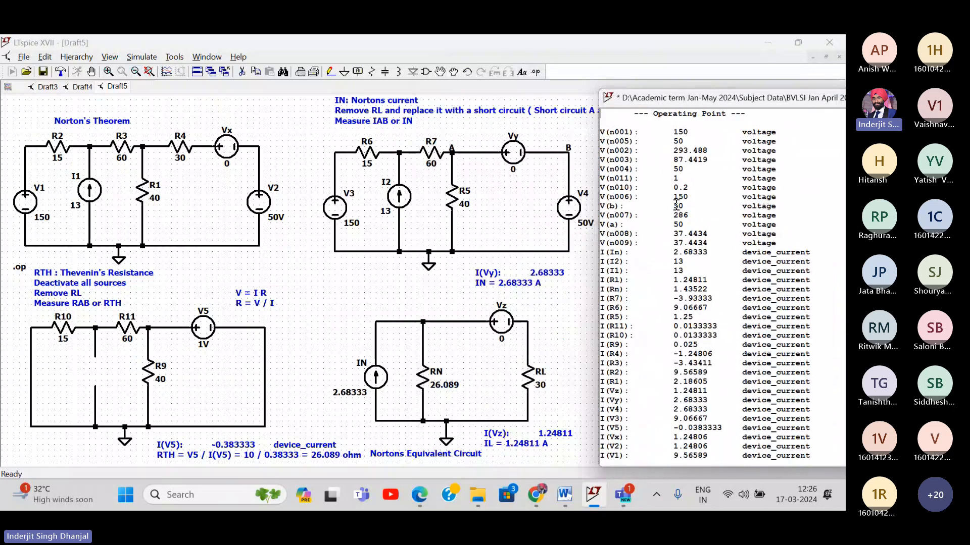
- Capture the full screen and paste the screenshot under Q2, above the Figure 2 caption, in the EEEE IA1 LTspice Training Word document
key(super+shift+s)
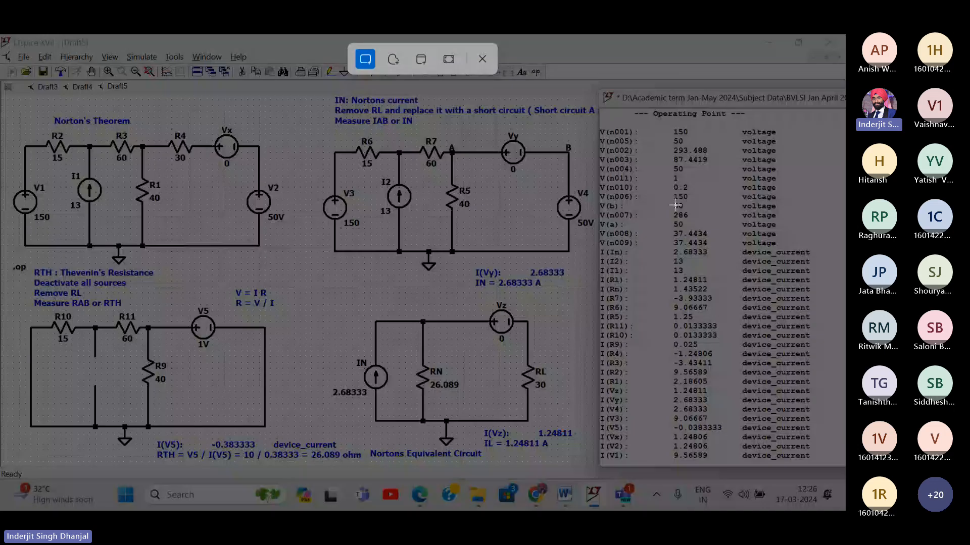
click(456, 58)
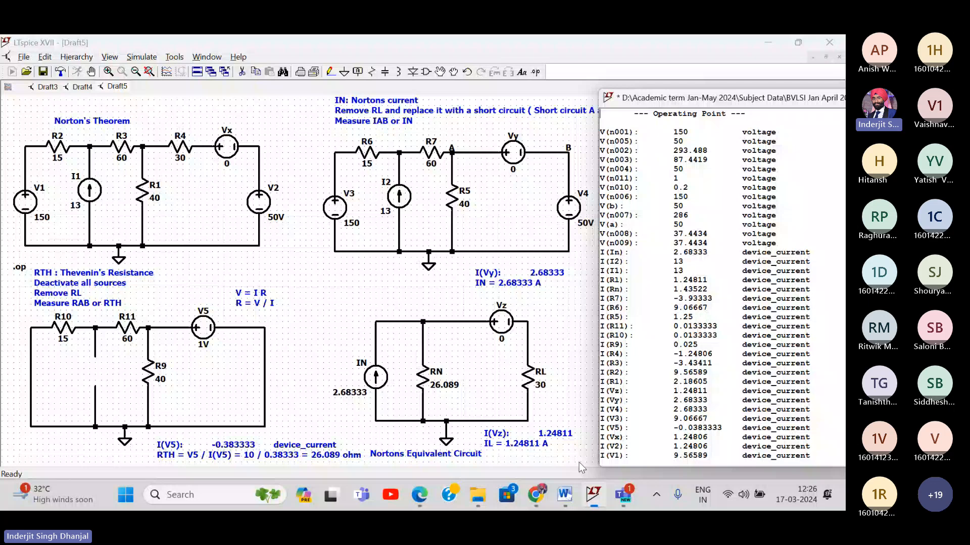
click(564, 495)
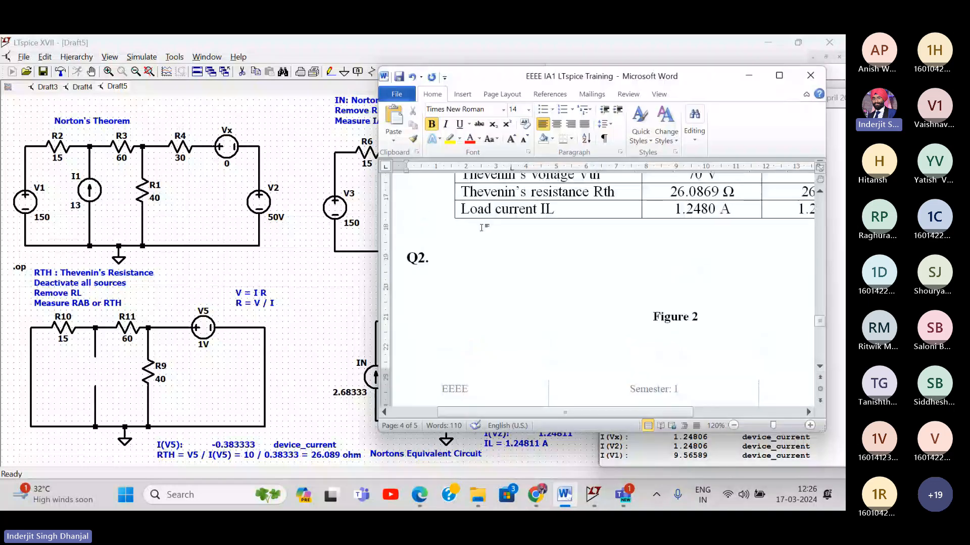
click(471, 283)
key(ctrl+v)
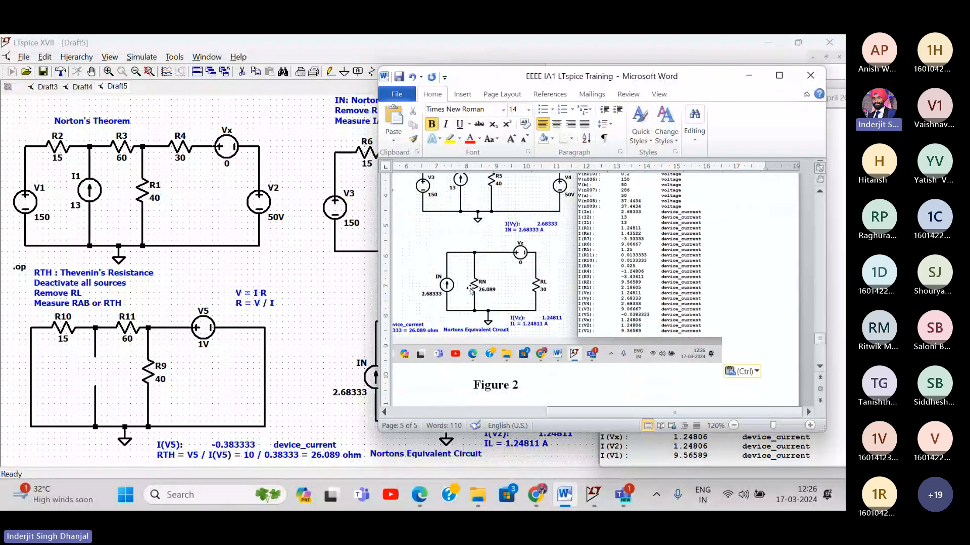
- Enter 2.68333A as the simulated value of Norton's current IN in the Q2 results table
scroll(555, 252, down, 8)
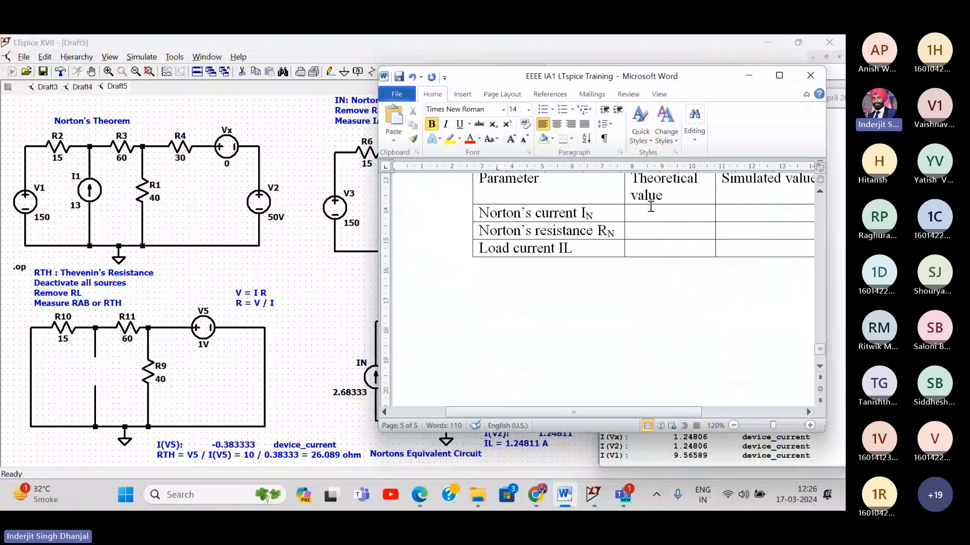
drag(690, 76, 338, 133)
click(369, 272)
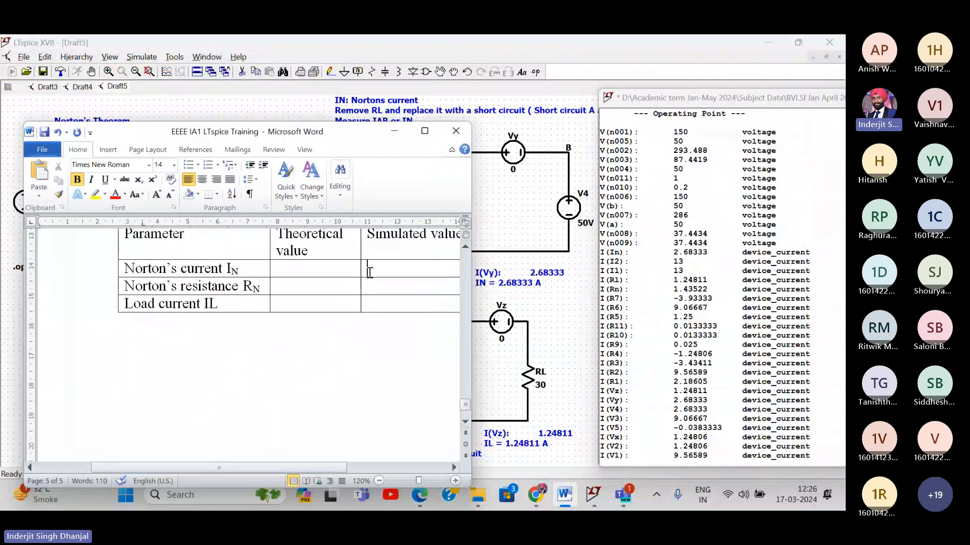
text(2.)
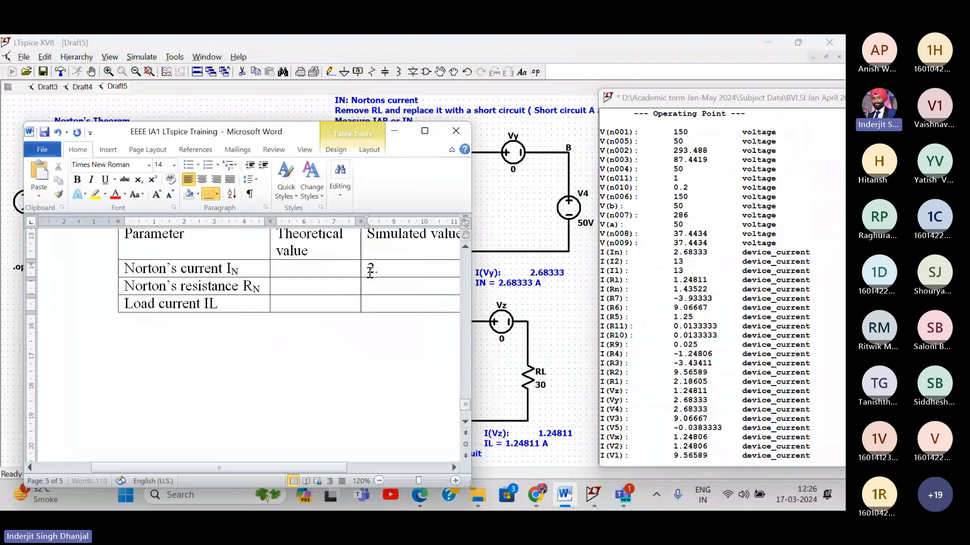
text(68333A)
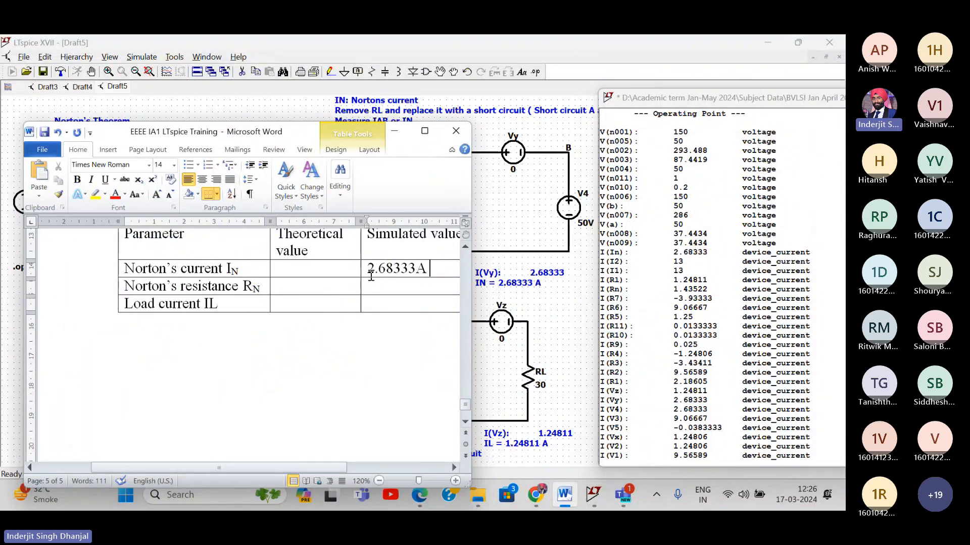
- Enter 26.089 as the simulated value of Norton's resistance RN, consulting the RTH note on the schematic
click(378, 285)
text(20.)
text(08)
drag(298, 136, 654, 119)
text(9)
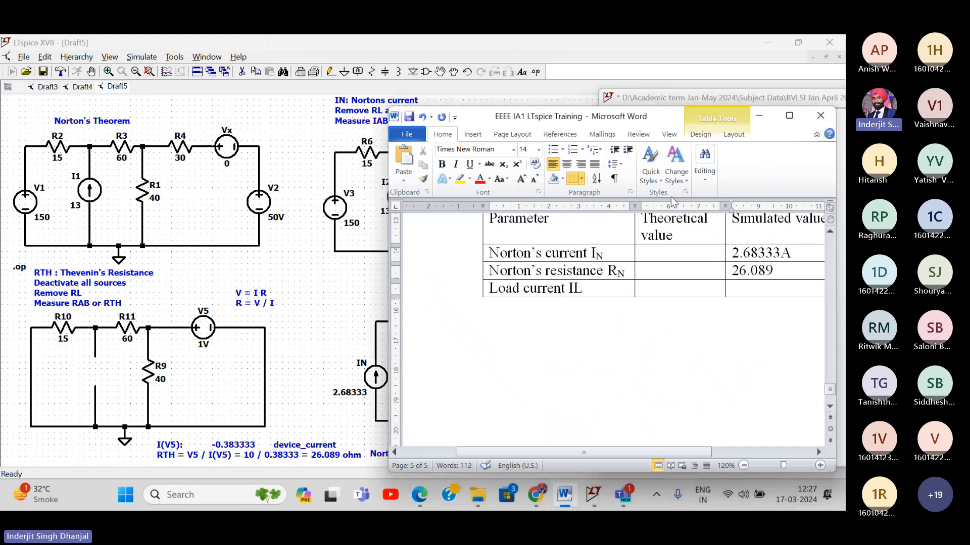
- Enter 1.24811 A as the simulated value of load current IL, consulting the operating point results
click(746, 290)
drag(644, 118, 285, 94)
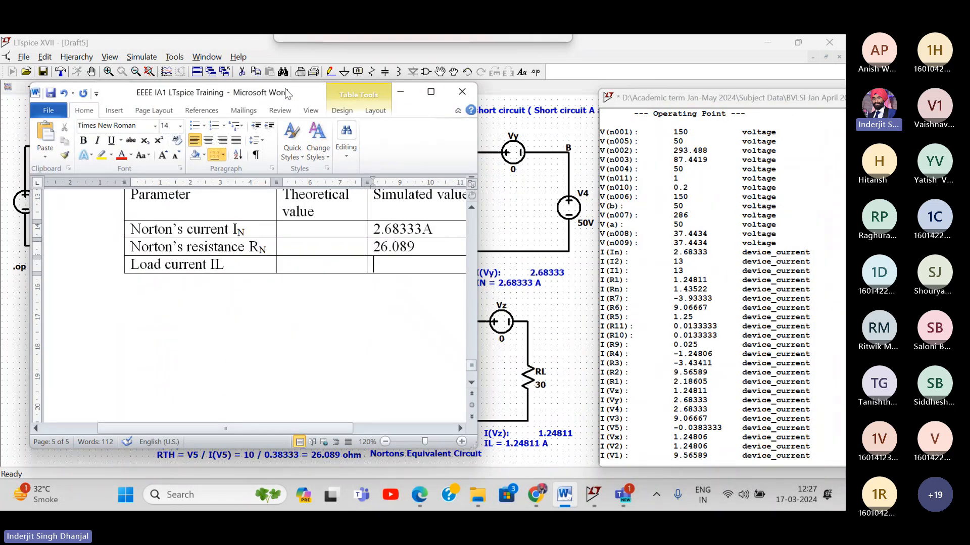
text(1.249)
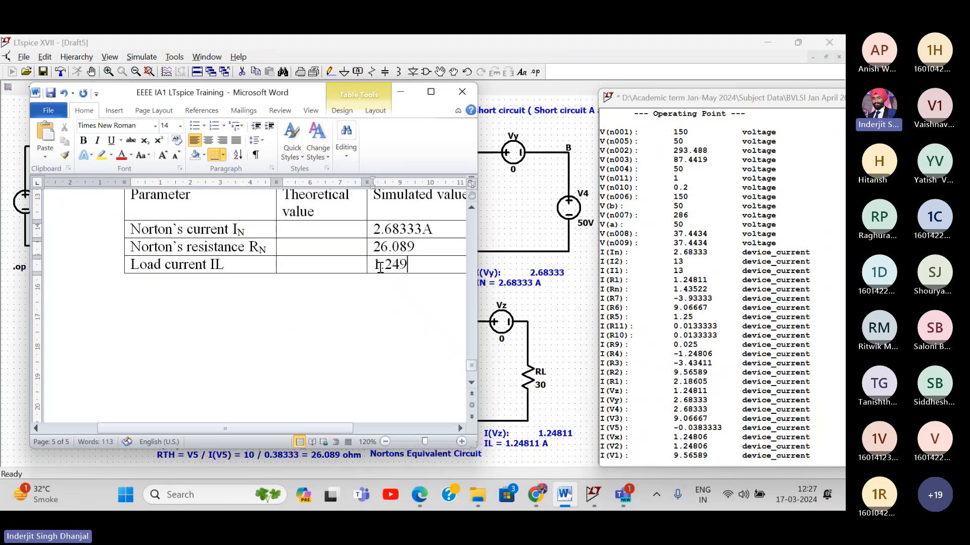
key(BackSpace)
text(811 A)
- Insert the Ω symbol after 26.089 in the Norton's resistance row
click(115, 110)
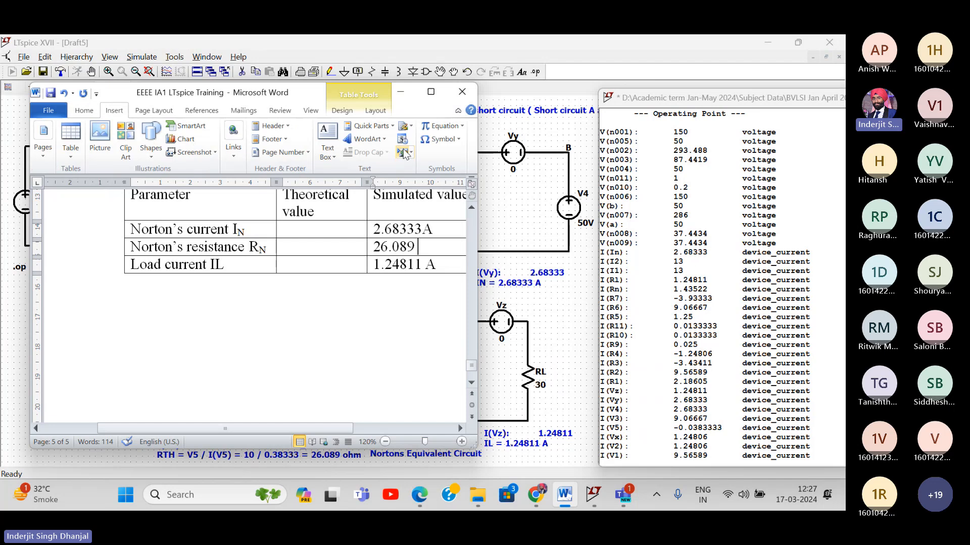
click(439, 139)
click(432, 157)
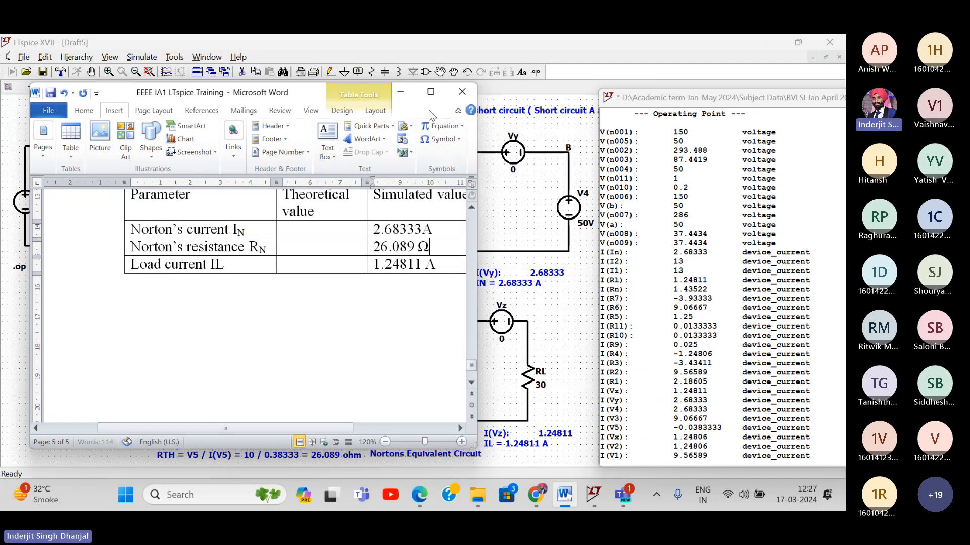
- Maximize the document and review the Q2 table together with the pasted simulation screenshot
click(430, 91)
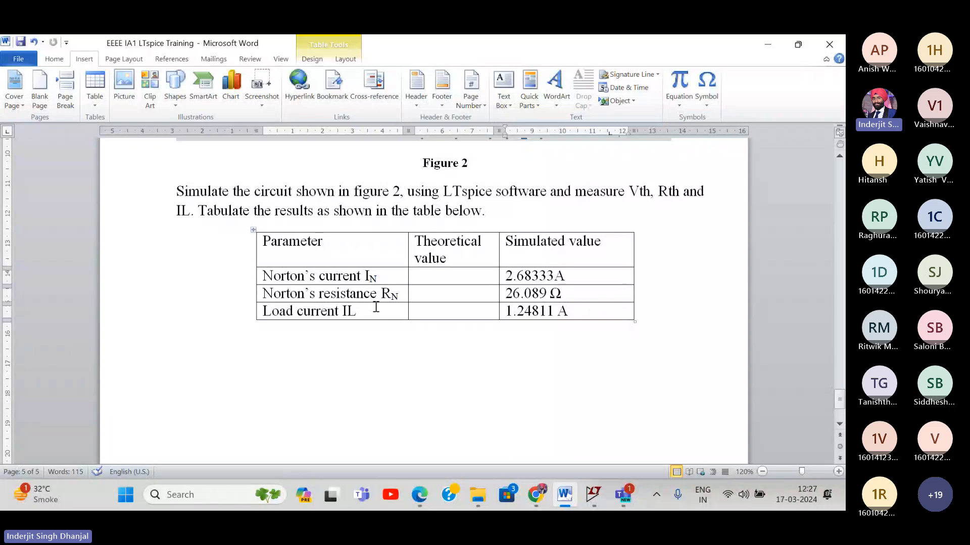
scroll(530, 297, up, 1)
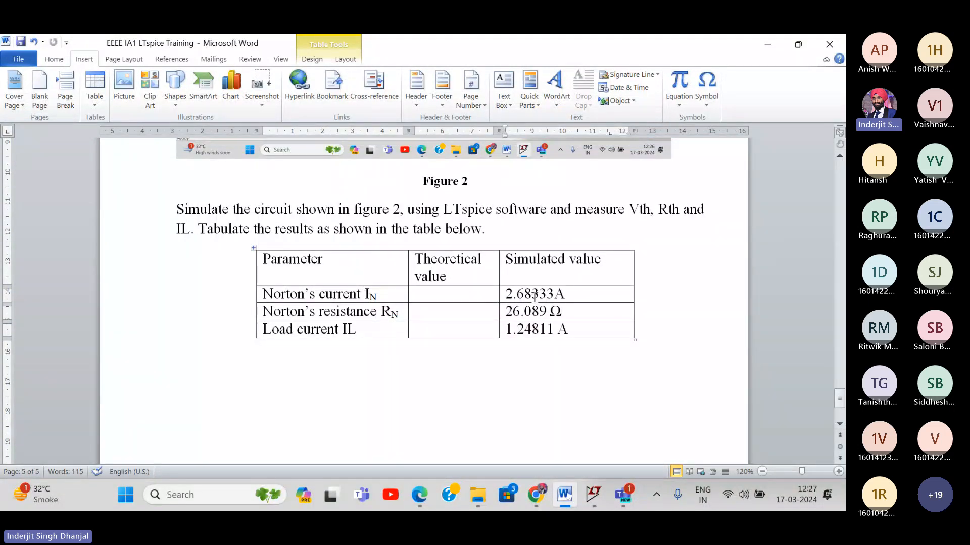
scroll(455, 311, up, 4)
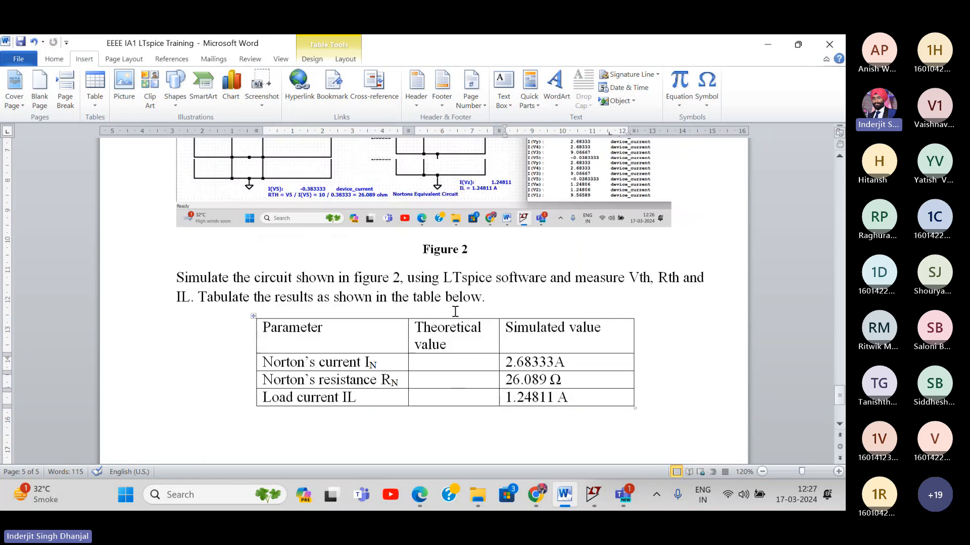
scroll(455, 311, up, 8)
scroll(454, 313, up, 10)
scroll(454, 313, down, 20)
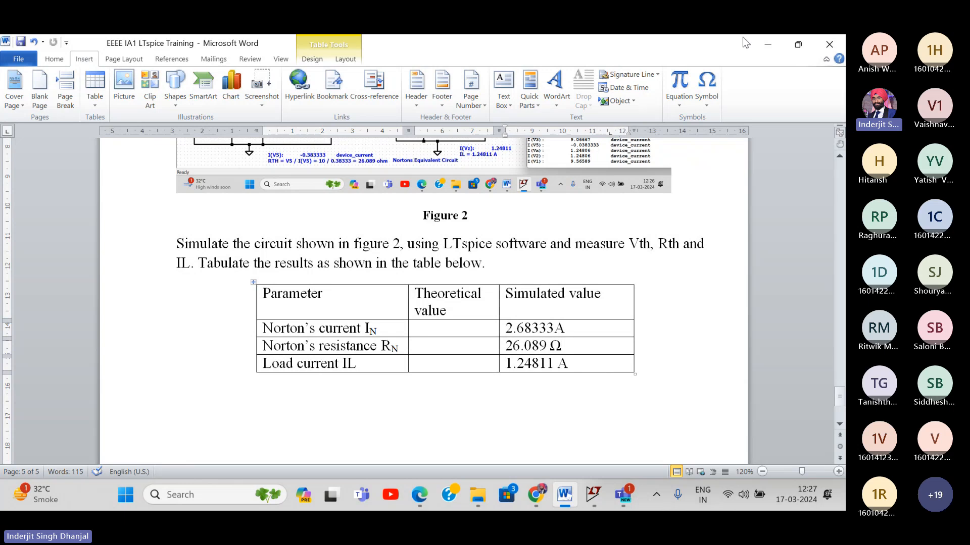
- Switch back to LTspice and close the operating point results
click(758, 45)
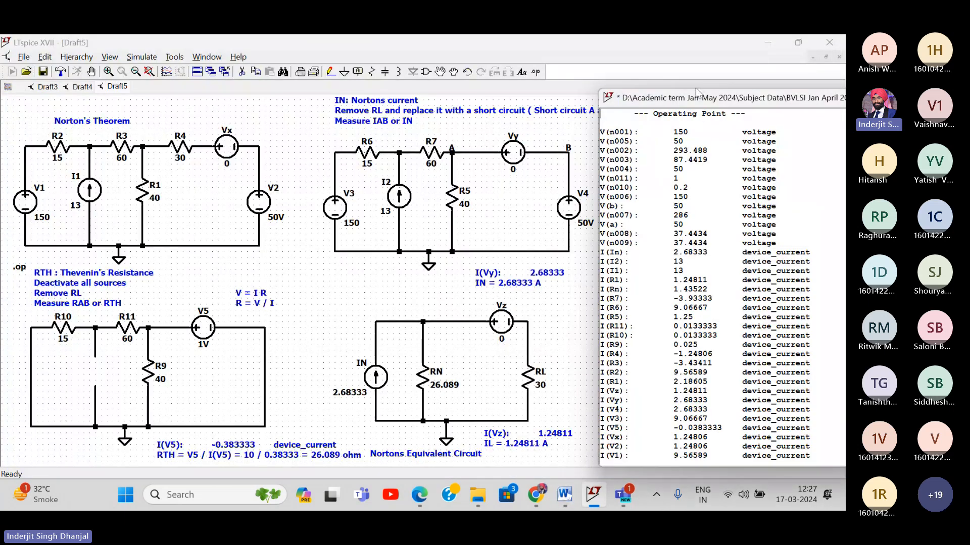
drag(695, 93, 434, 120)
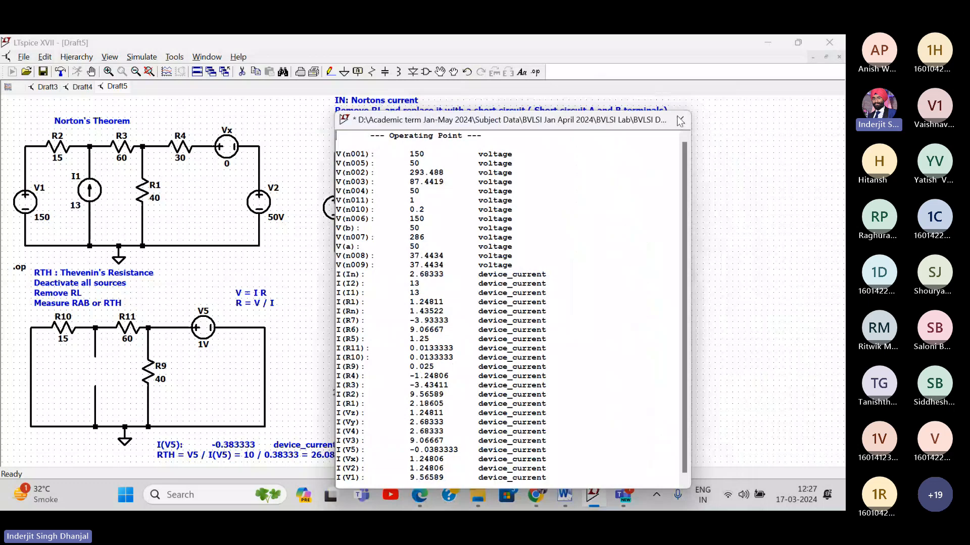
click(680, 122)
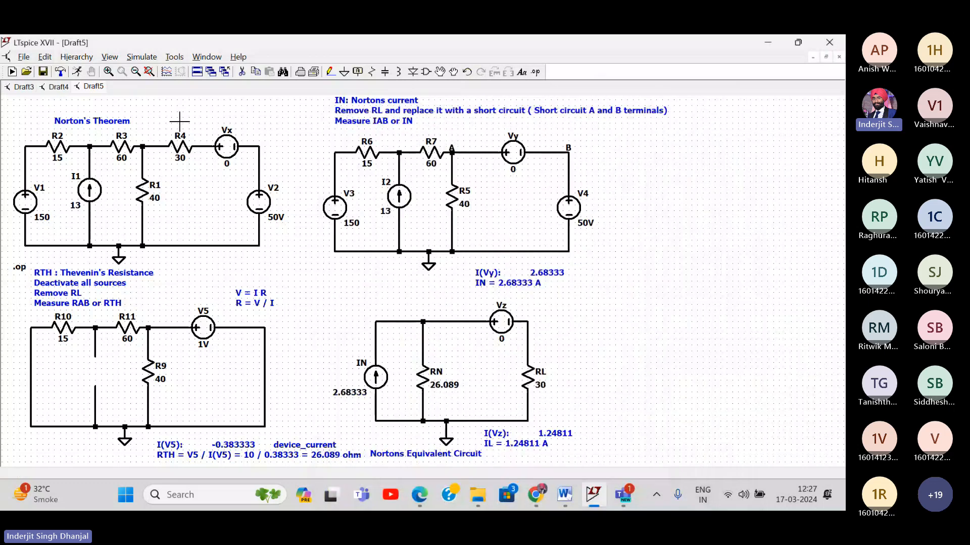
- Examine the original Norton's Theorem circuit up close, including R4 and Vx, and review all four circuits together
scroll(180, 121, down, 2)
scroll(180, 121, up, 8)
drag(143, 119, 415, 96)
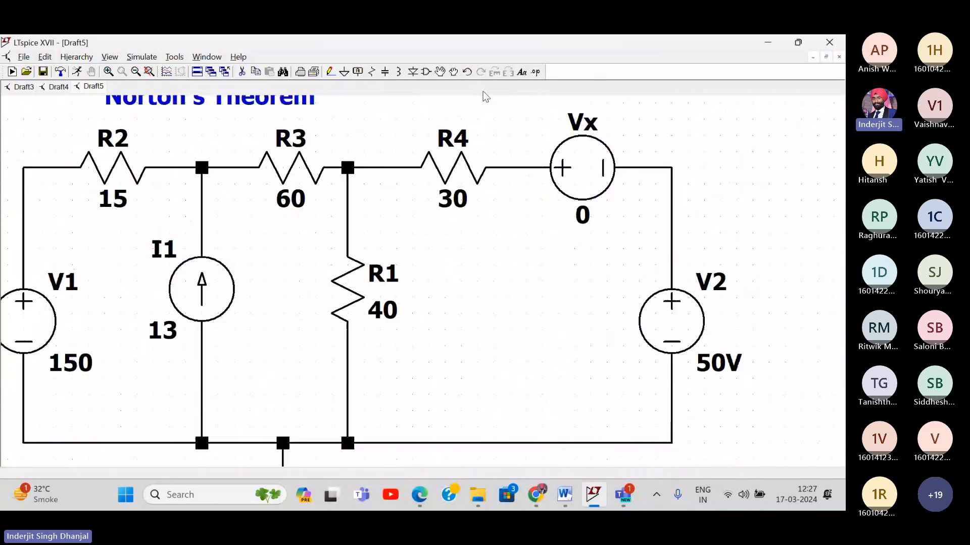
drag(485, 96, 467, 117)
scroll(469, 118, up, 1)
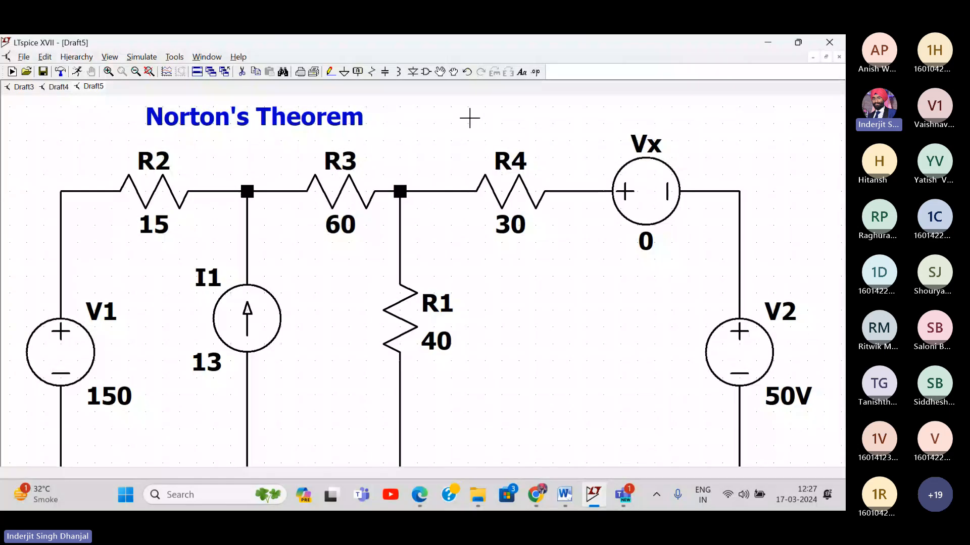
scroll(469, 118, down, 3)
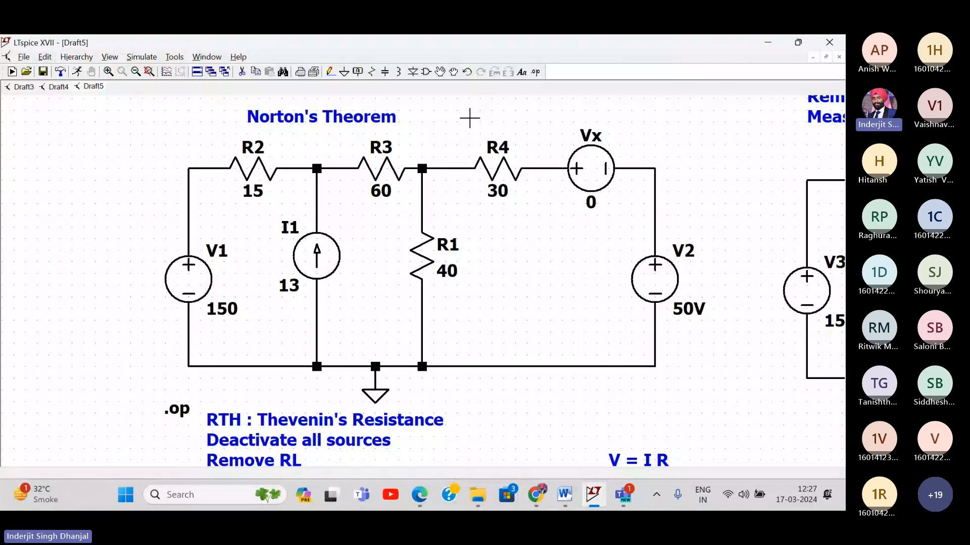
click(60, 87)
click(82, 87)
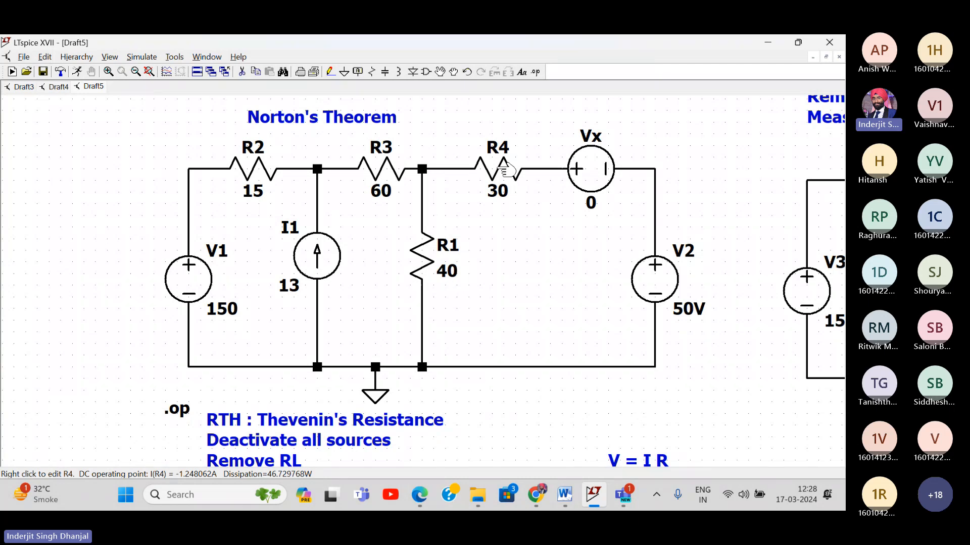
drag(498, 167, 426, 172)
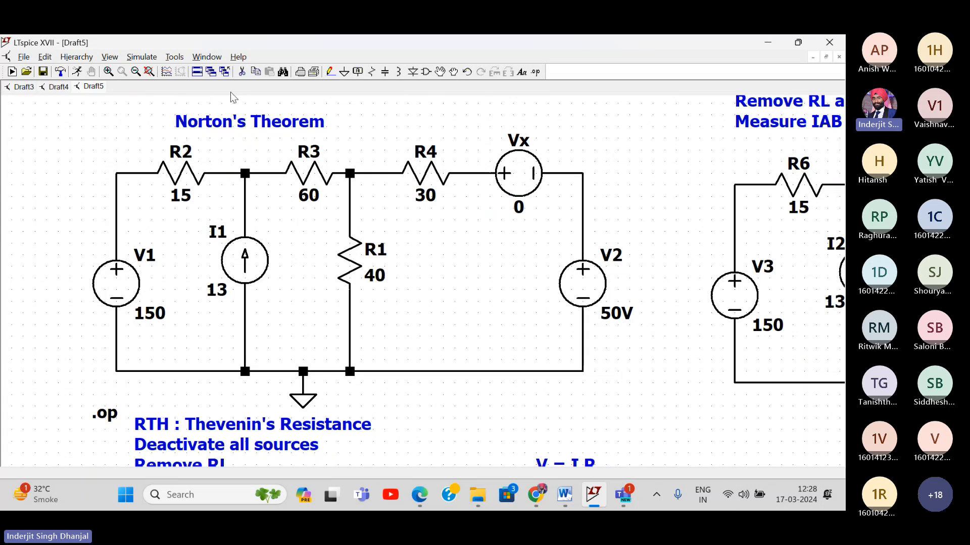
click(144, 73)
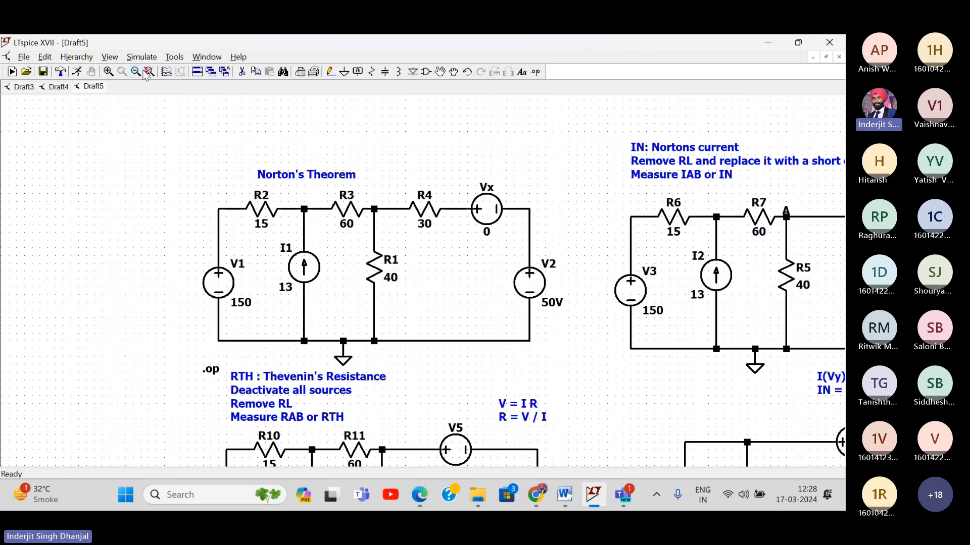
click(145, 73)
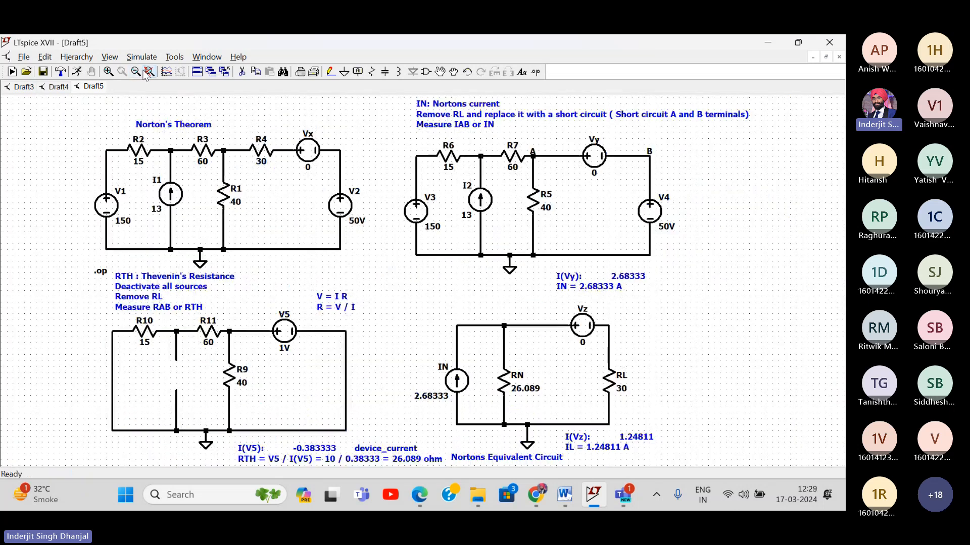